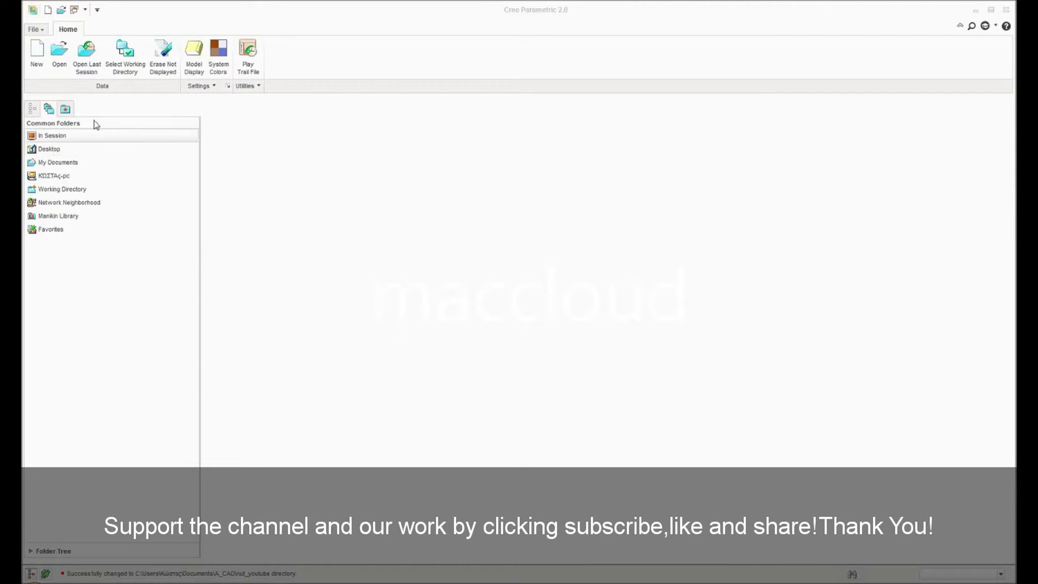
Step: Create a new solid part named base1, since the name base is already taken
{"action": "left_click", "coordinate": [38, 59]}
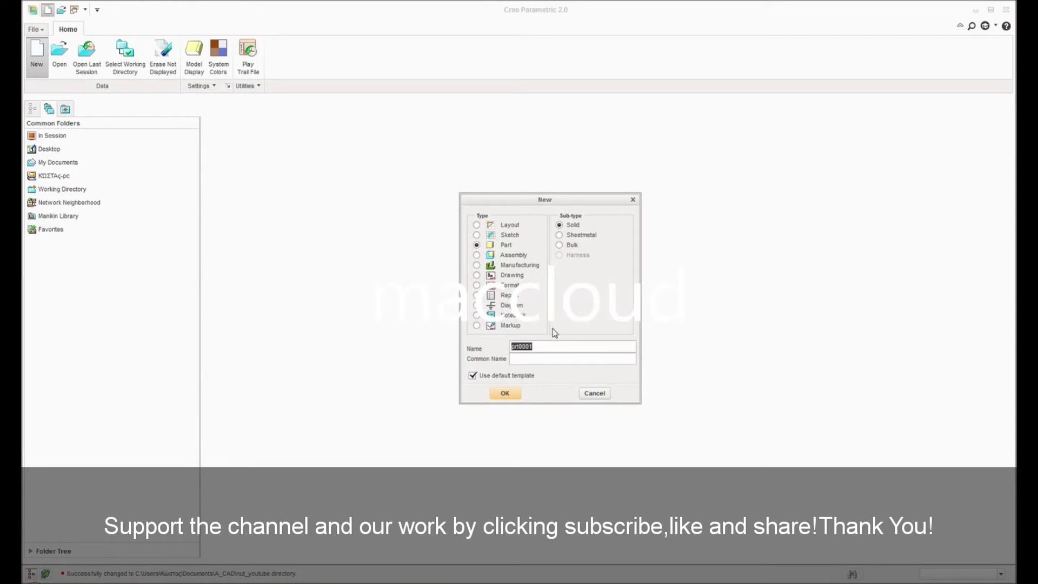
{"action": "type", "text": "base"}
{"action": "left_click", "coordinate": [493, 393]}
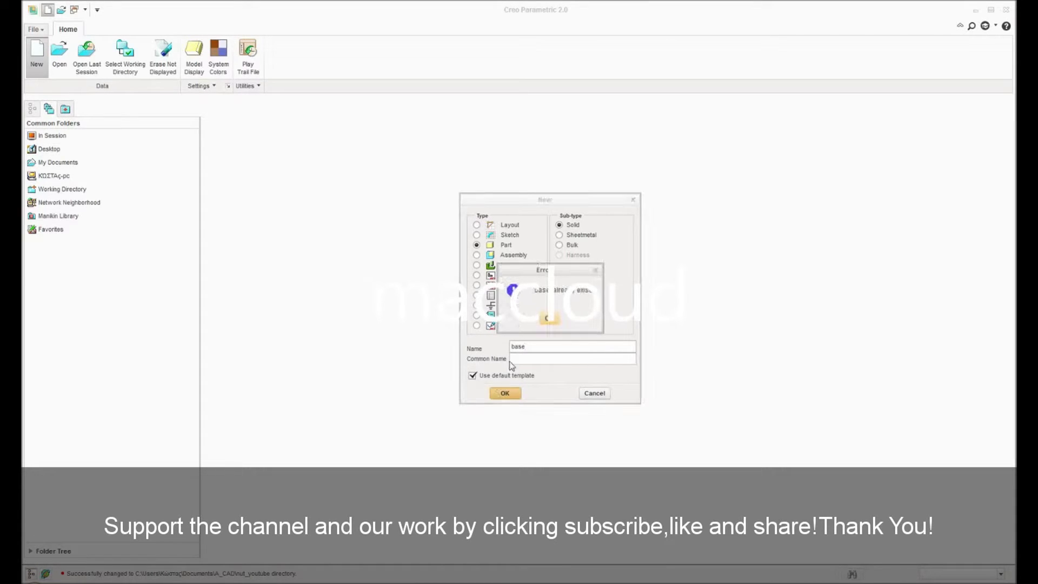
{"action": "left_click", "coordinate": [546, 321]}
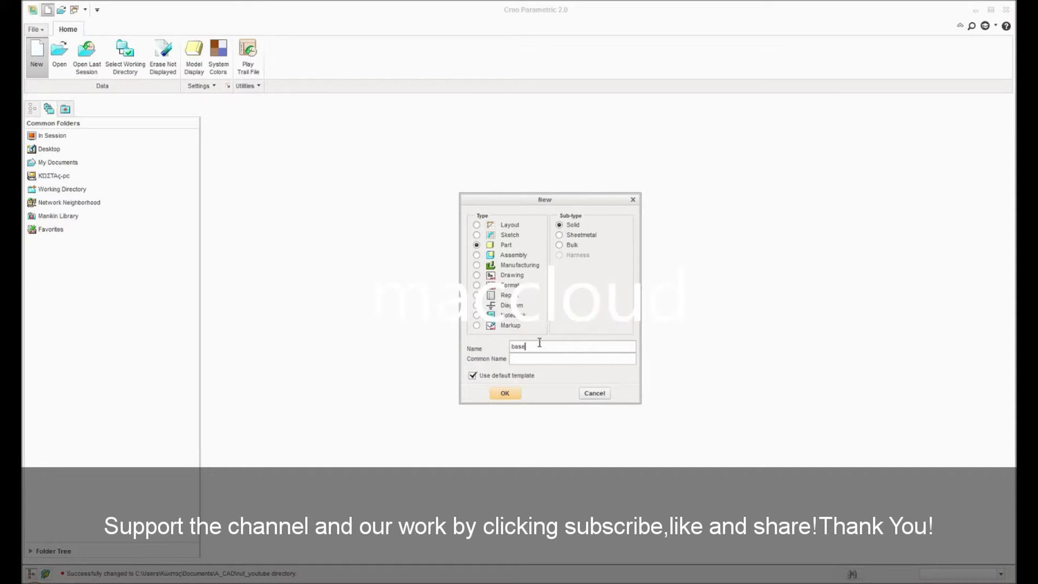
{"action": "type", "text": "1"}
{"action": "left_click", "coordinate": [505, 394]}
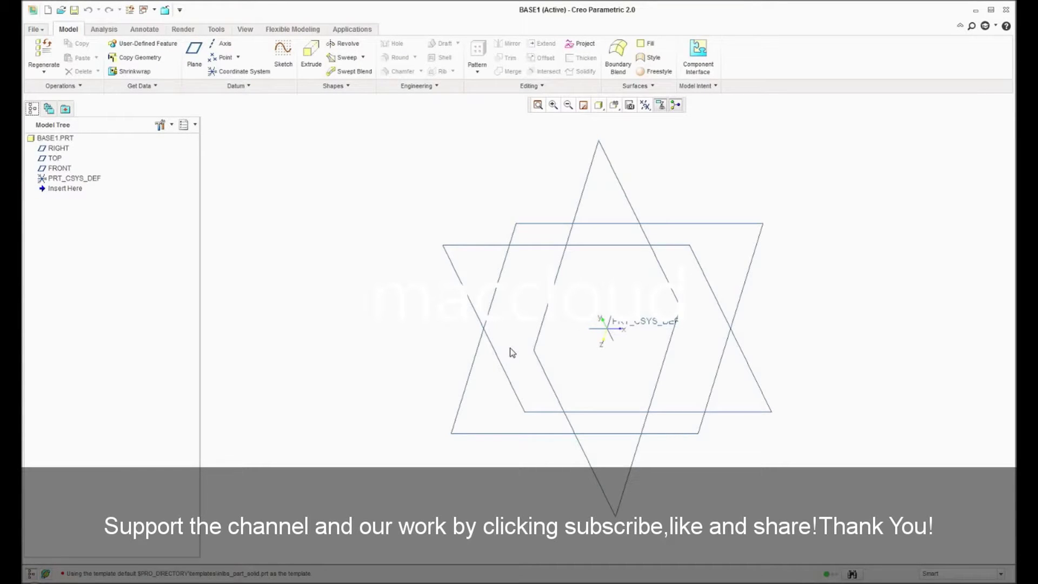
Step: Start Extrude 1 sketched on the TOP datum plane, viewed straight on
{"action": "left_click", "coordinate": [311, 60]}
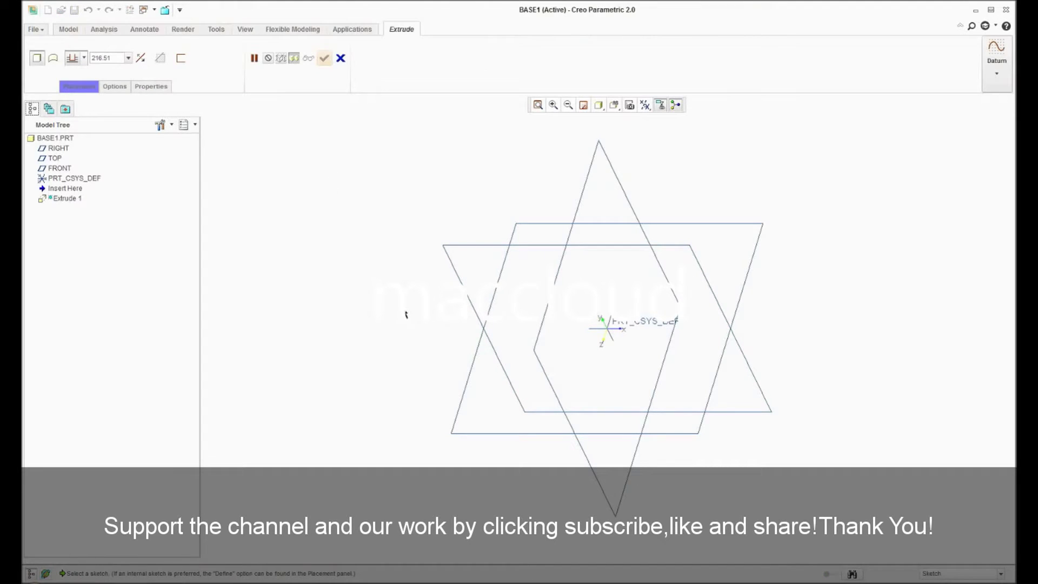
{"action": "left_click", "coordinate": [508, 439]}
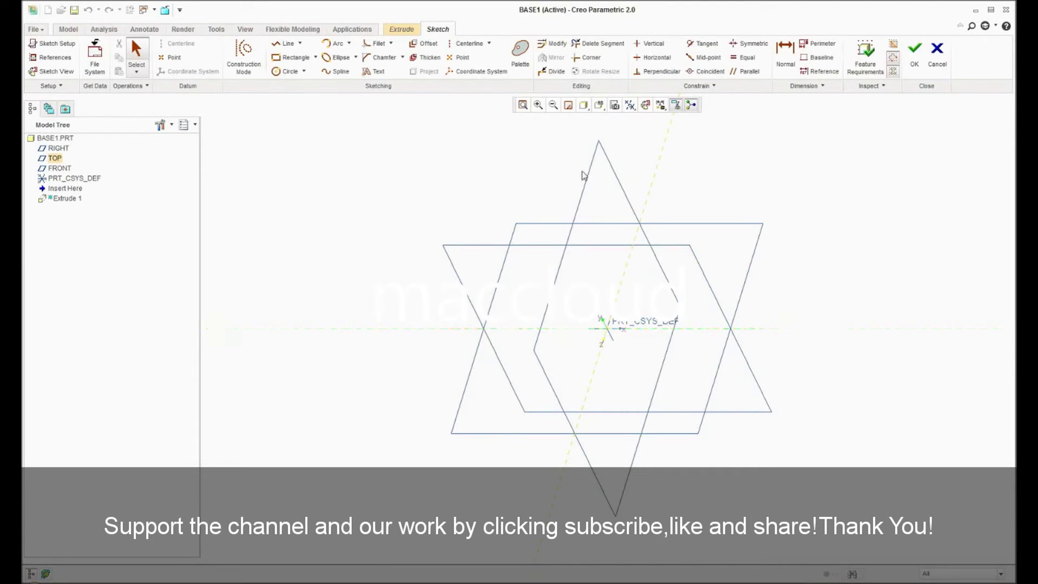
{"action": "left_click", "coordinate": [599, 105]}
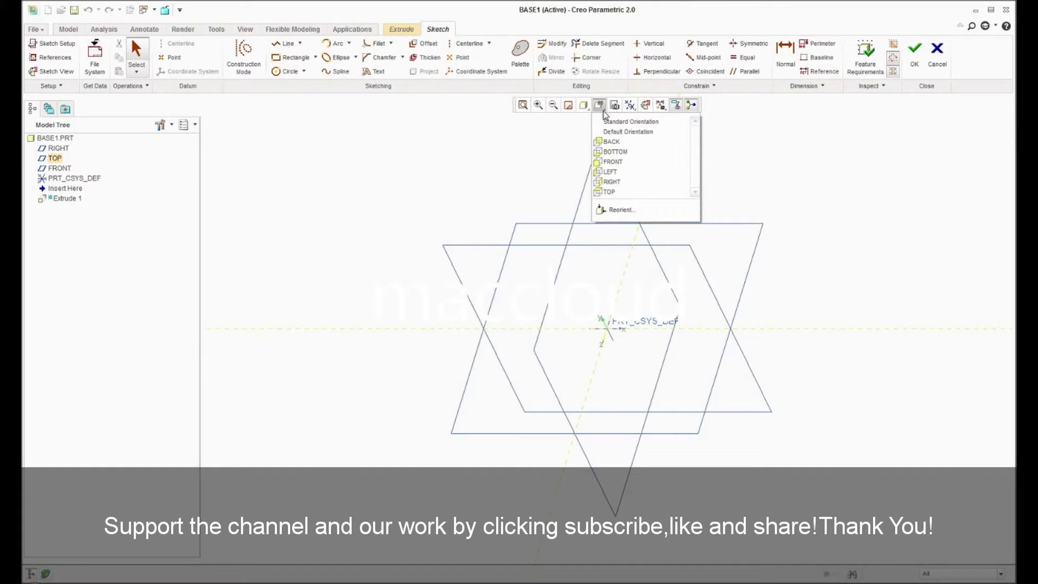
{"action": "left_click", "coordinate": [611, 192]}
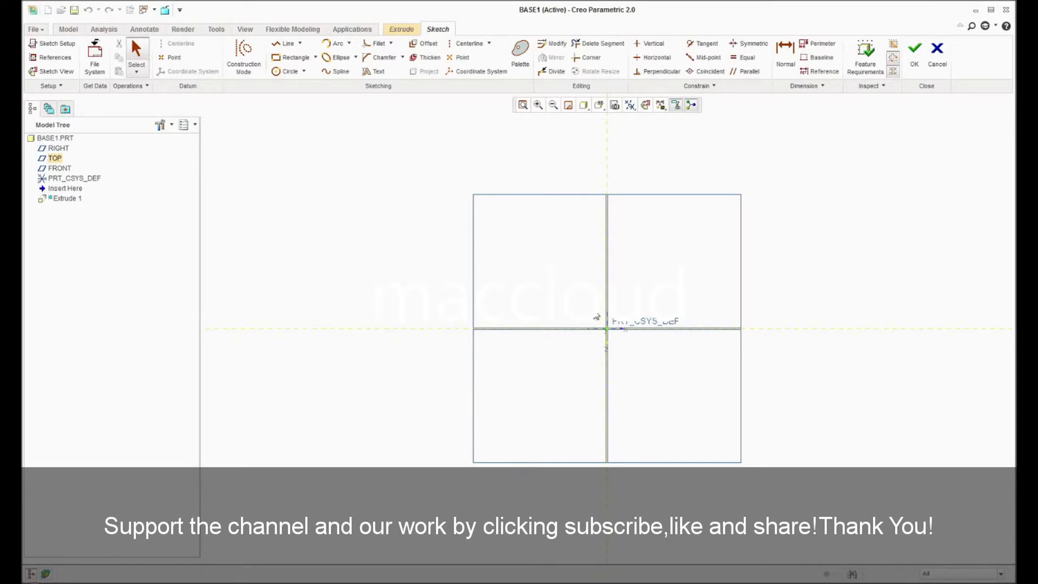
{"action": "left_click", "coordinate": [303, 58]}
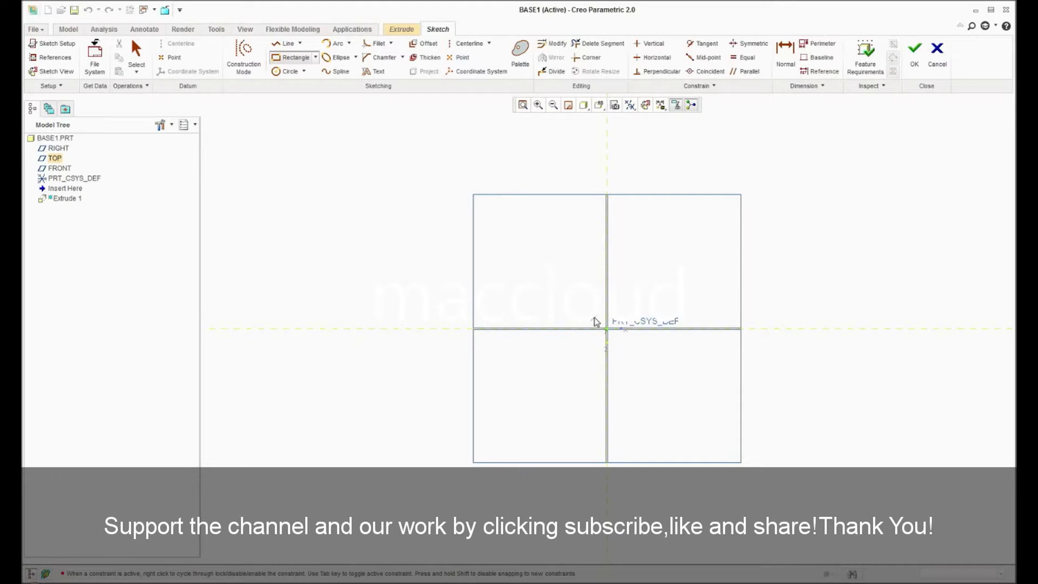
Step: Draw a rectangle around the origin and set its height to 3.00
{"action": "left_click", "coordinate": [606, 328]}
{"action": "left_click", "coordinate": [622, 340]}
{"action": "middle_click", "coordinate": [631, 346]}
{"action": "scroll", "coordinate": [606, 326], "scroll_direction": "up", "scroll_amount": 4}
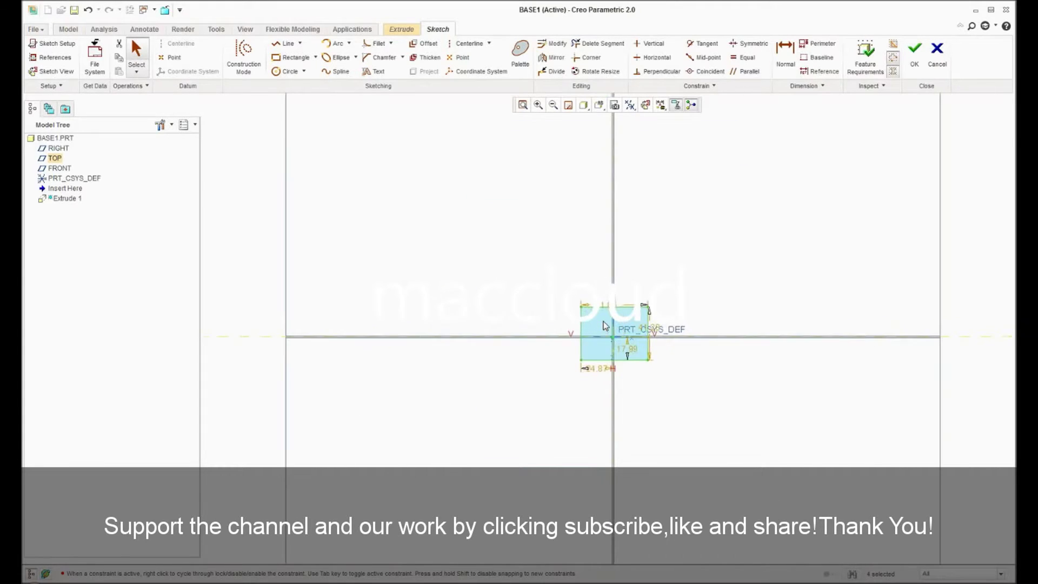
{"action": "scroll", "coordinate": [605, 325], "scroll_direction": "up", "scroll_amount": 3}
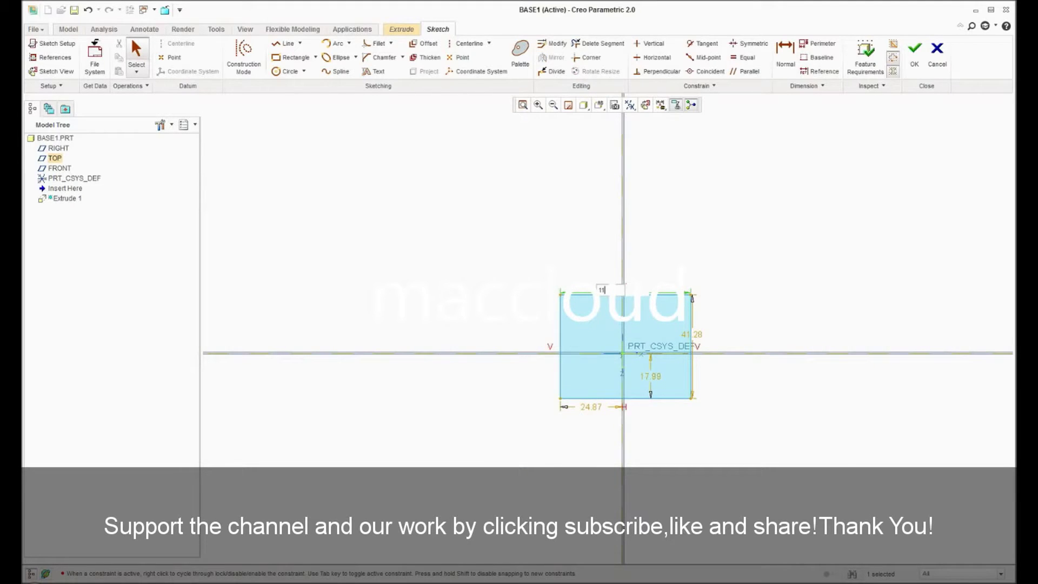
{"action": "scroll", "coordinate": [609, 296], "scroll_direction": "up", "scroll_amount": 2}
{"action": "scroll", "coordinate": [614, 302], "scroll_direction": "up", "scroll_amount": 2}
{"action": "scroll", "coordinate": [608, 360], "scroll_direction": "up", "scroll_amount": 1}
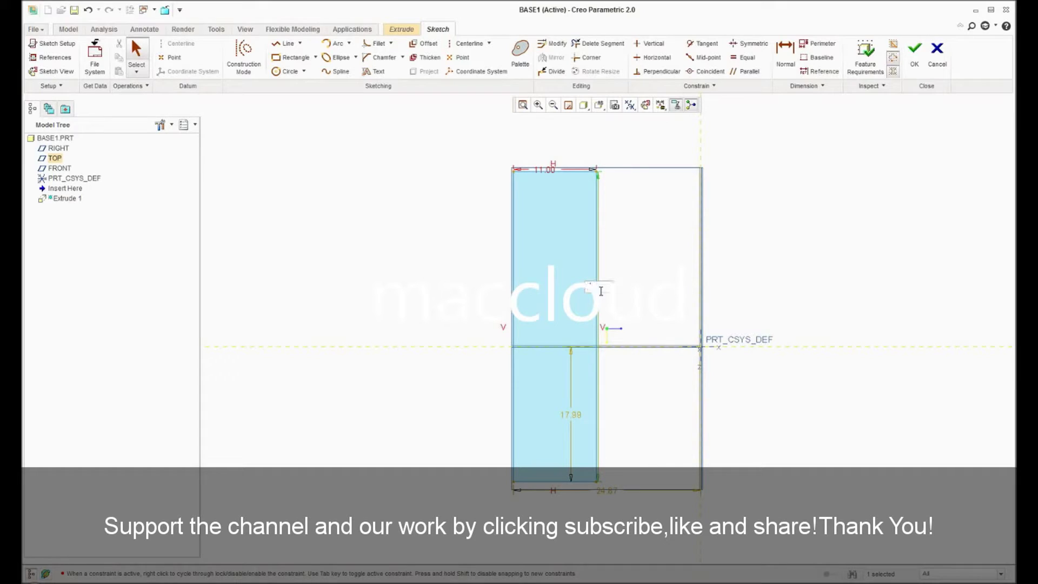
{"action": "type", "text": "3"}
{"action": "key", "text": "Return"}
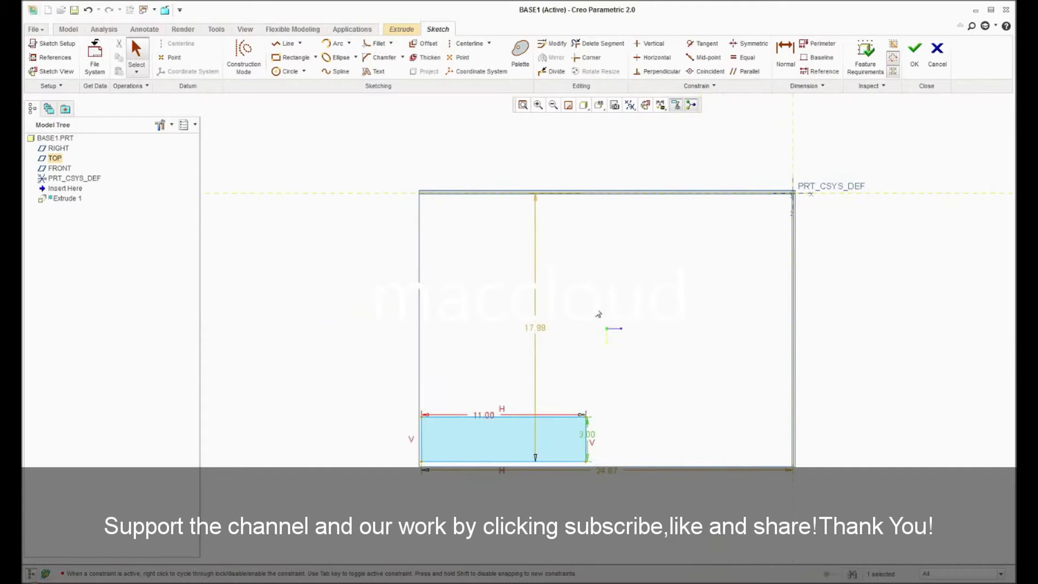
Step: Set the rectangle's offset from the horizontal axis to 1.50
{"action": "double_click", "coordinate": [540, 330]}
{"action": "type", "text": "1.5"}
{"action": "key", "text": "Return"}
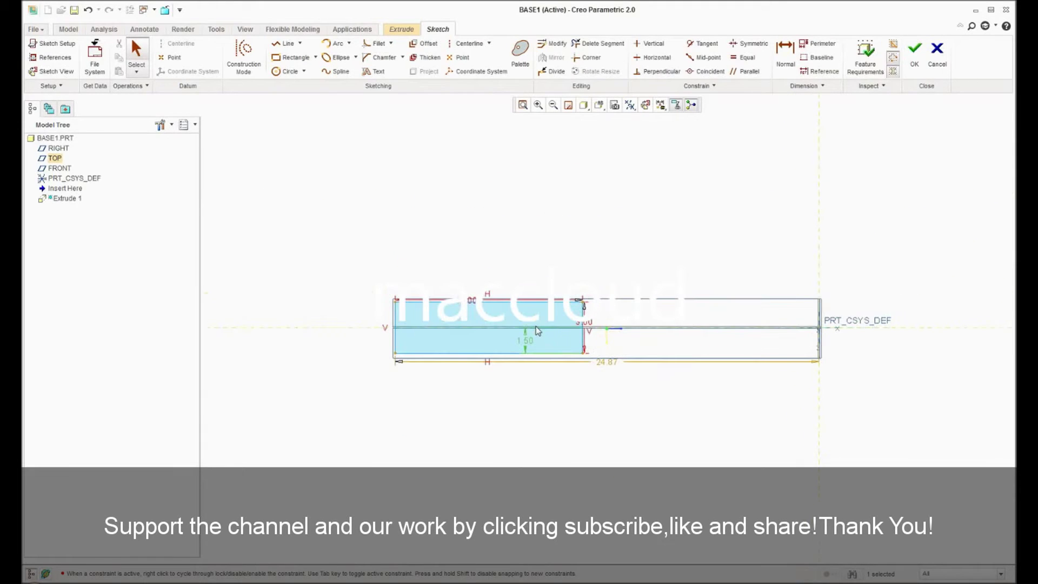
{"action": "double_click", "coordinate": [607, 365]}
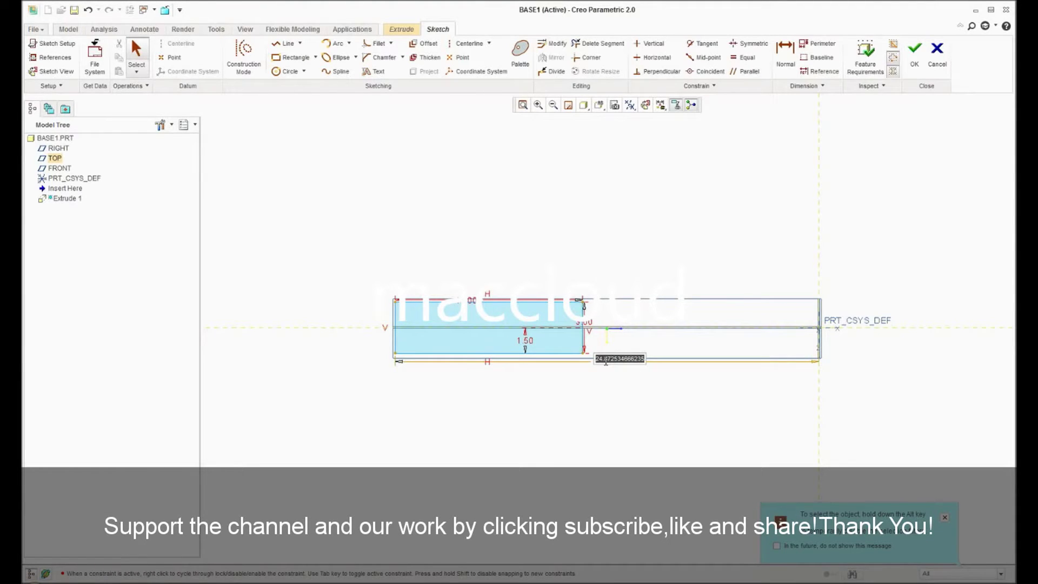
{"action": "key", "text": "Return"}
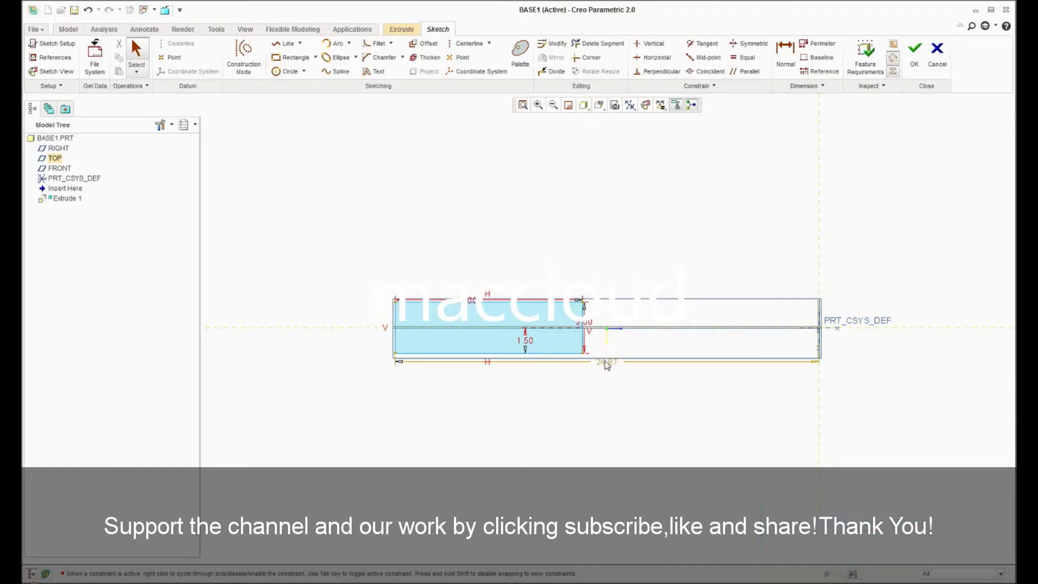
Step: Change the bottom dimension to 6, then delete it and finish the sketch
{"action": "double_click", "coordinate": [607, 365]}
{"action": "type", "text": "6"}
{"action": "key", "text": "Return"}
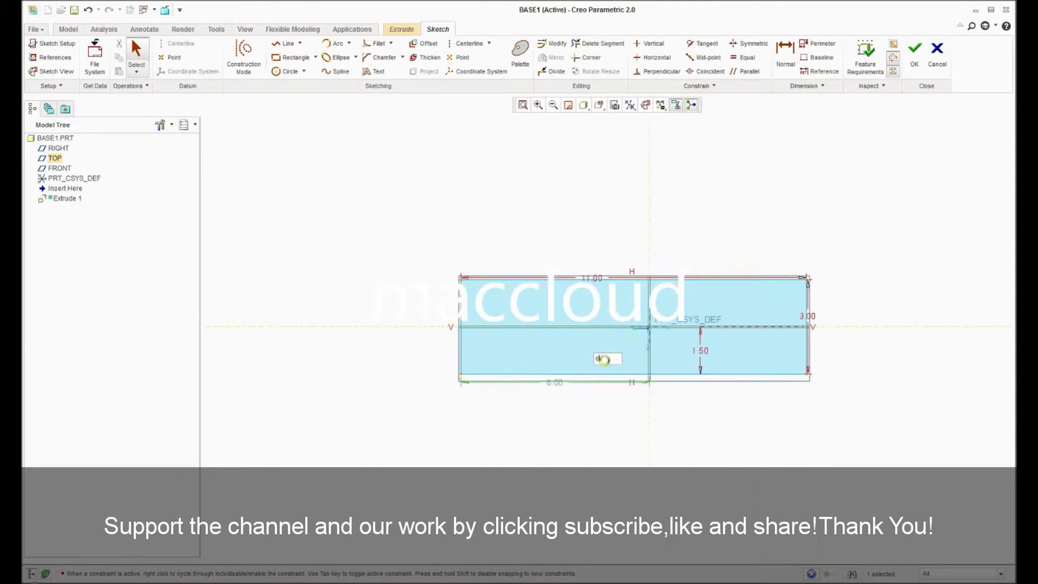
{"action": "left_click", "coordinate": [551, 390]}
{"action": "left_click", "coordinate": [521, 387]}
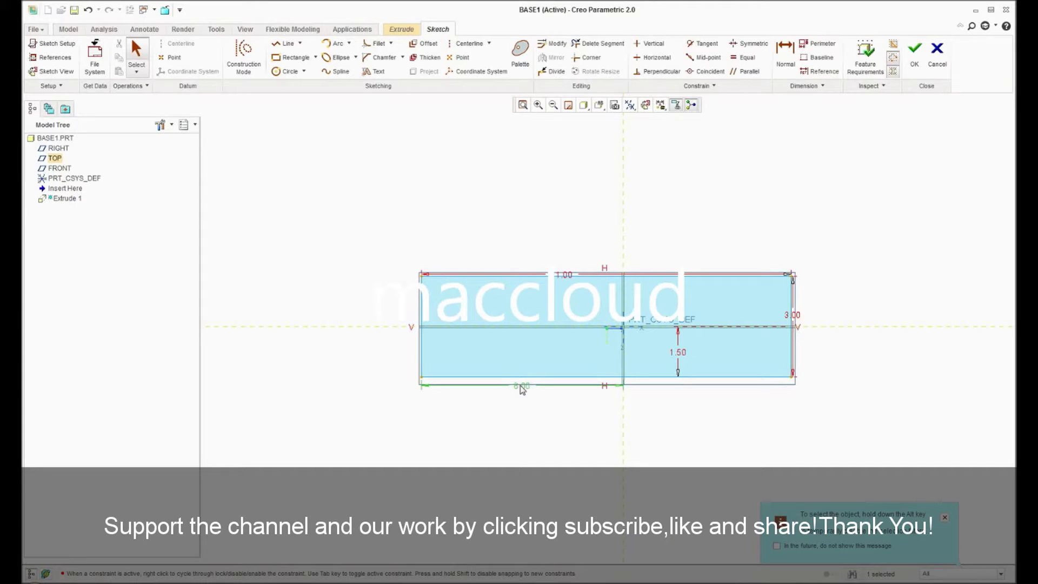
{"action": "key", "text": "Delete"}
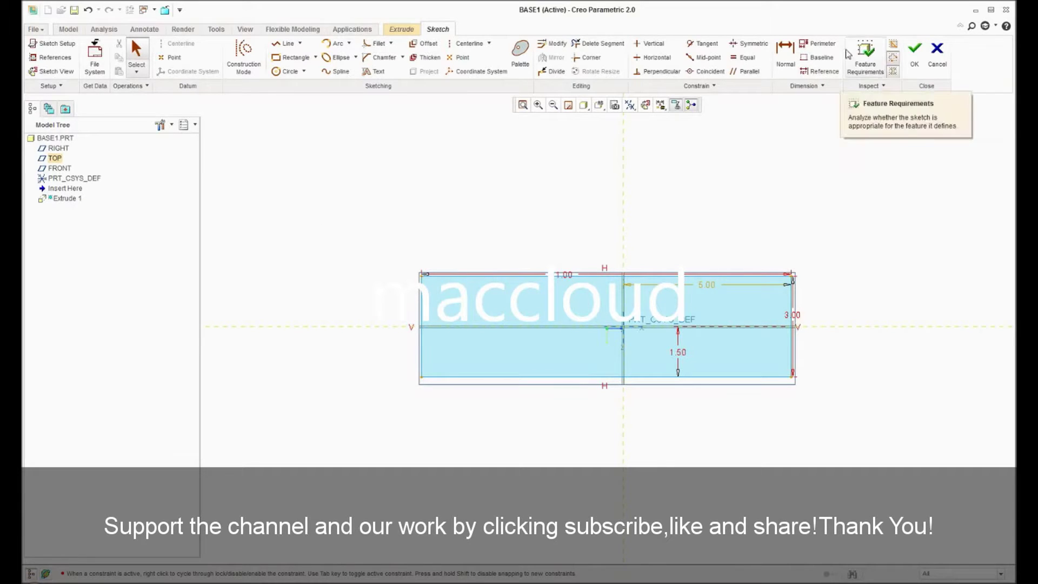
{"action": "left_click", "coordinate": [917, 50]}
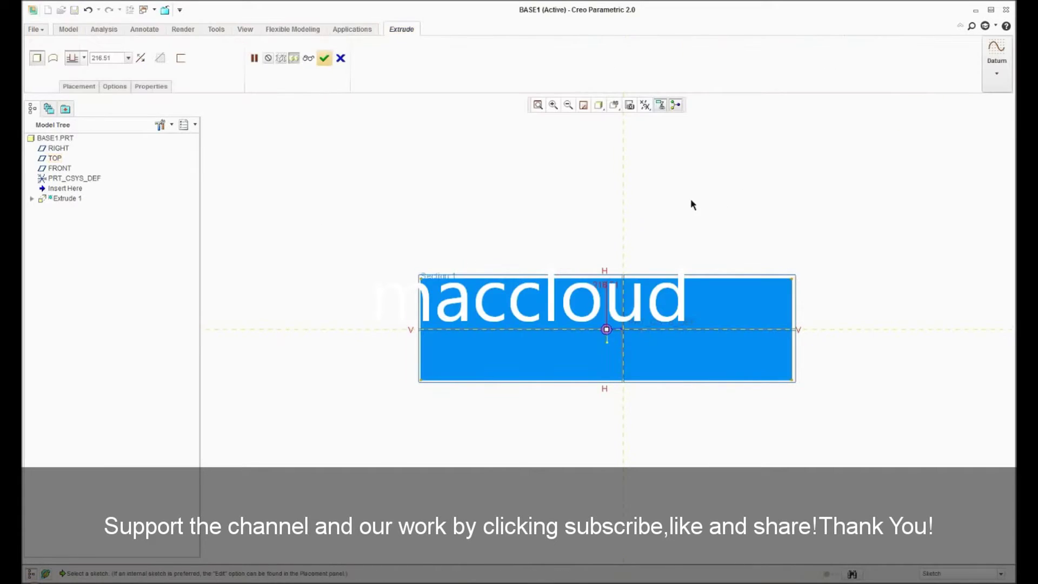
Step: Extrude the plate 0.375 deep to complete Extrude 1, shown in default 3D orientation
{"action": "double_click", "coordinate": [120, 58]}
{"action": "type", "text": "0.375"}
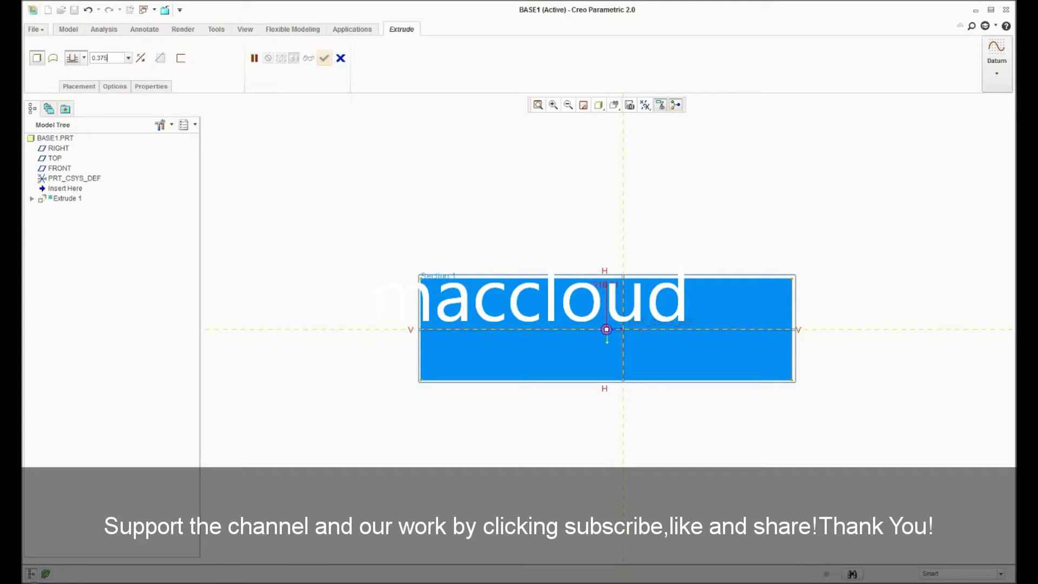
{"action": "key", "text": "Return"}
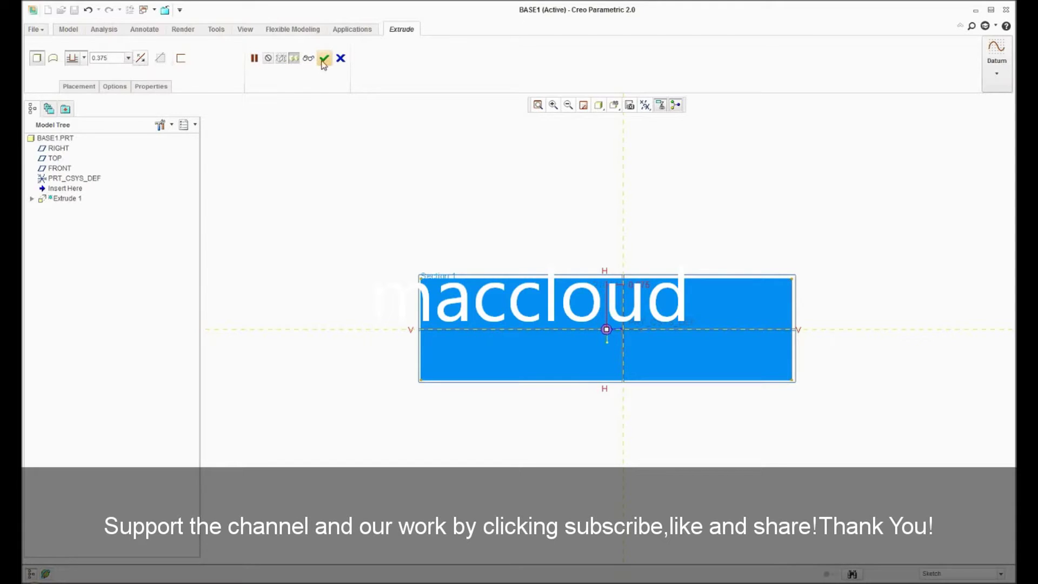
{"action": "left_click", "coordinate": [324, 57]}
{"action": "left_click", "coordinate": [627, 108]}
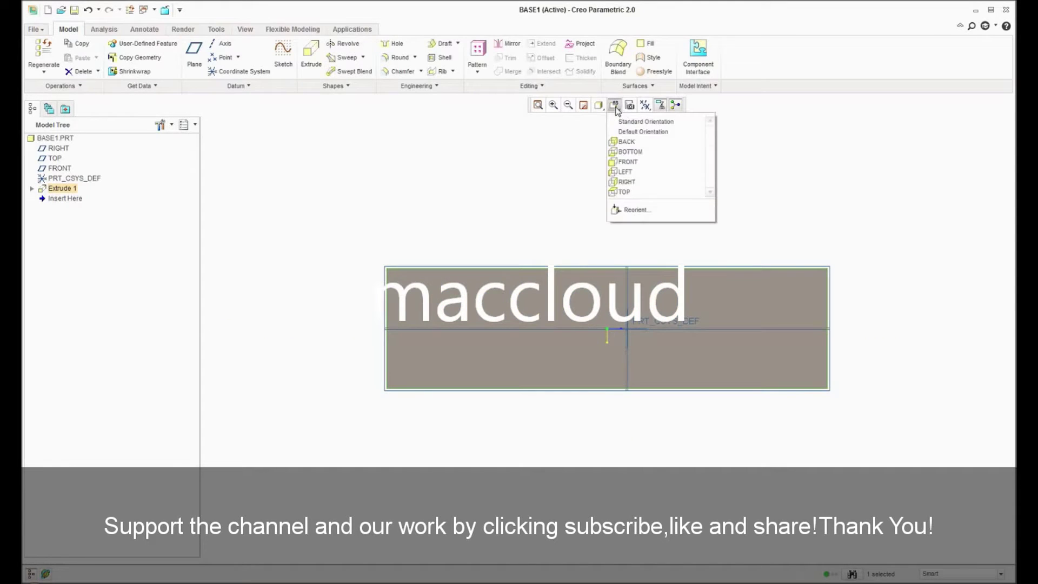
{"action": "left_click", "coordinate": [620, 119]}
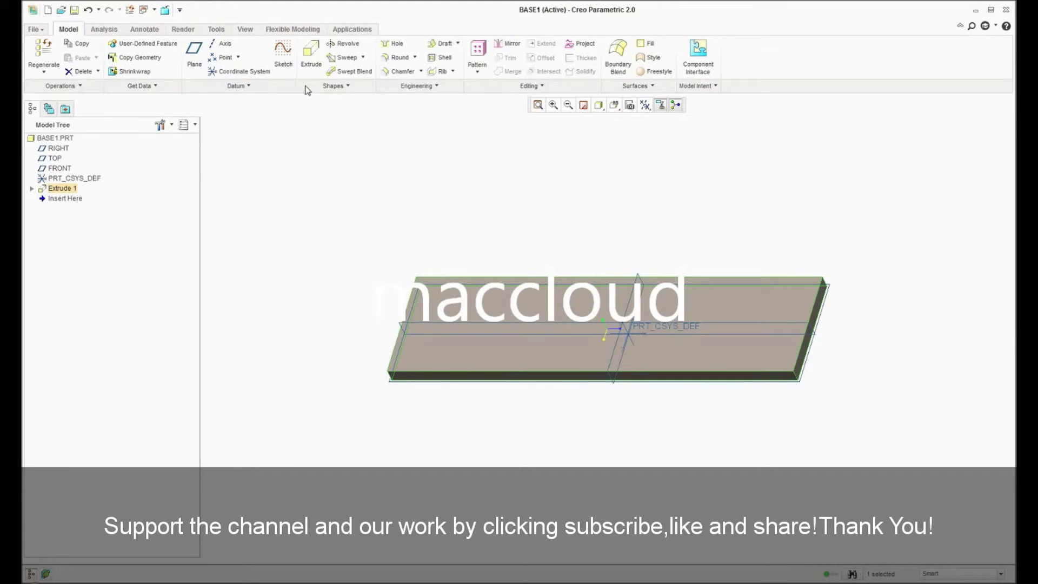
Step: Start Extrude 2 on the plate's top face and draw a circle at the upper-left corner
{"action": "left_click", "coordinate": [306, 59]}
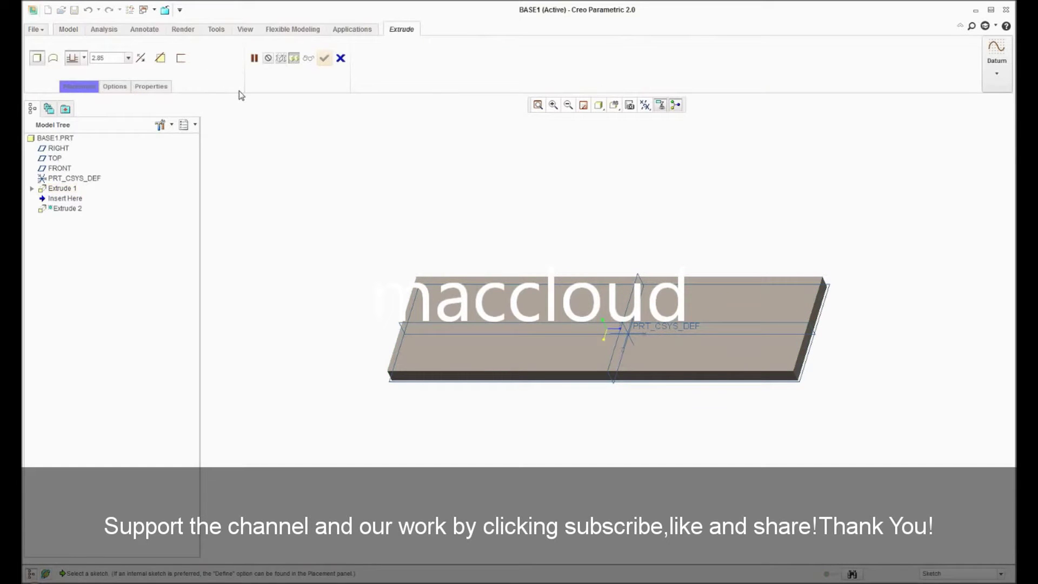
{"action": "left_click", "coordinate": [433, 335]}
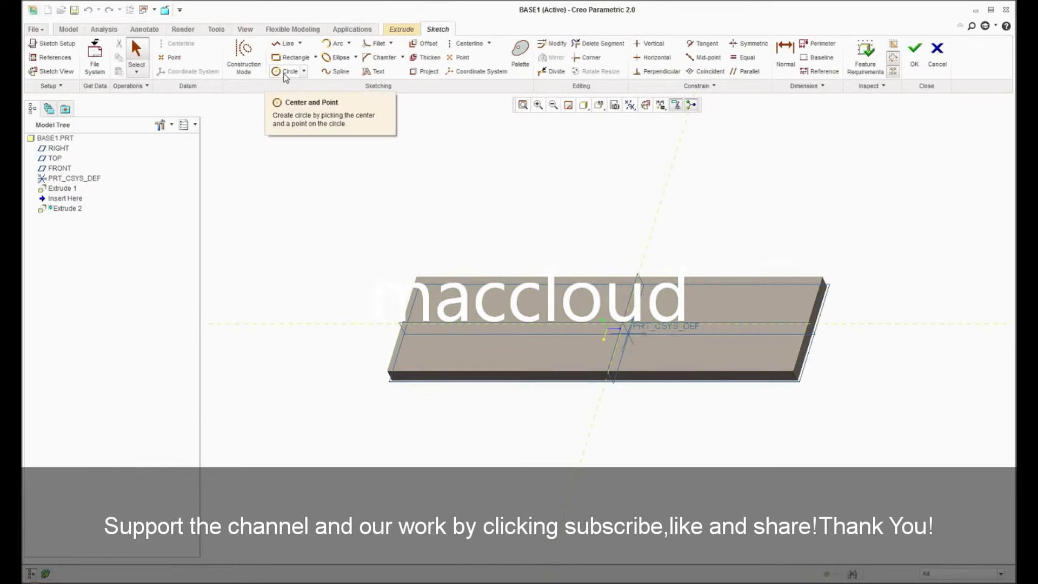
{"action": "left_click", "coordinate": [285, 73]}
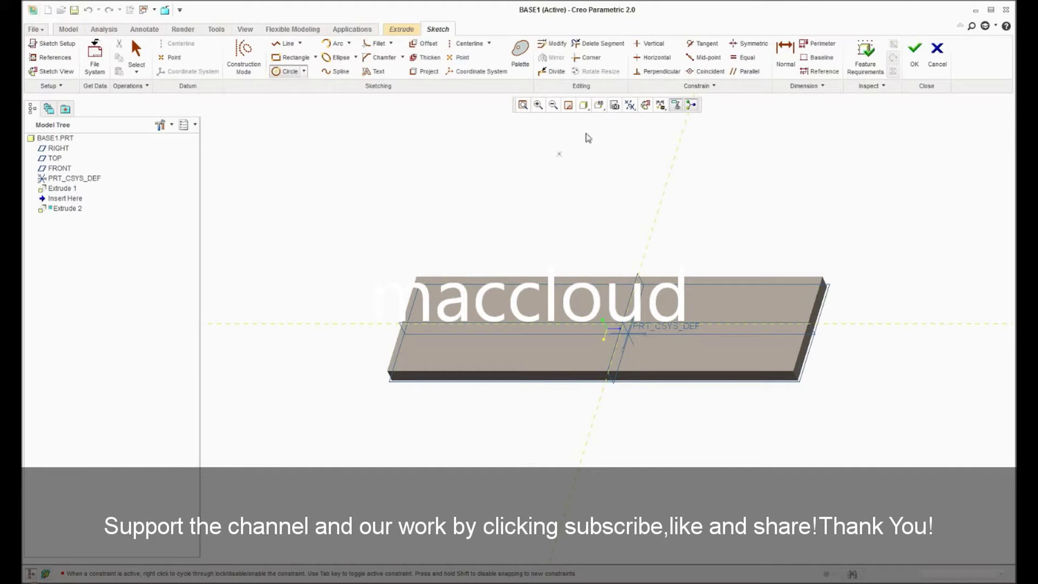
{"action": "left_click", "coordinate": [601, 106]}
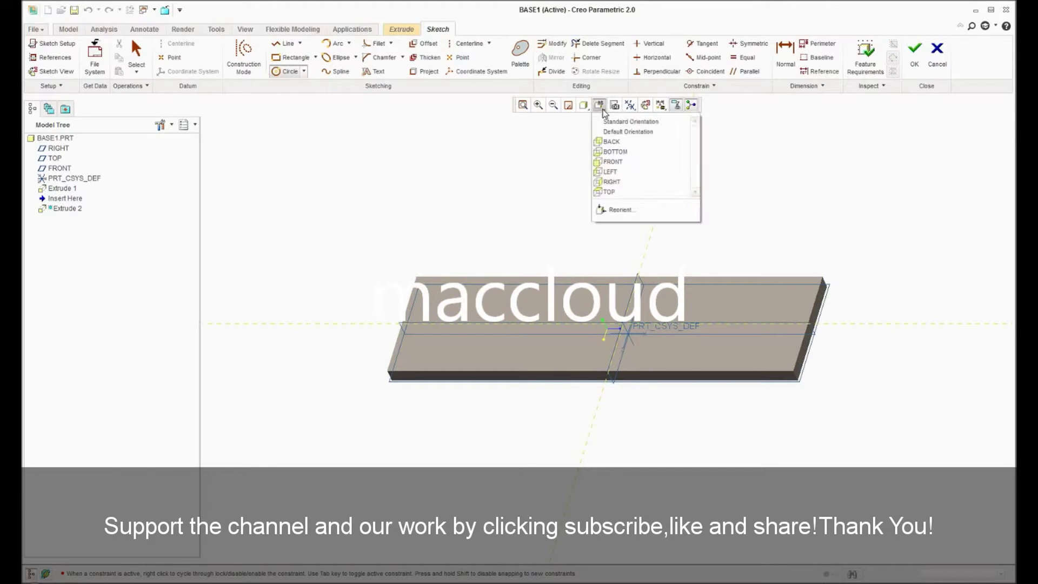
{"action": "left_click", "coordinate": [616, 188]}
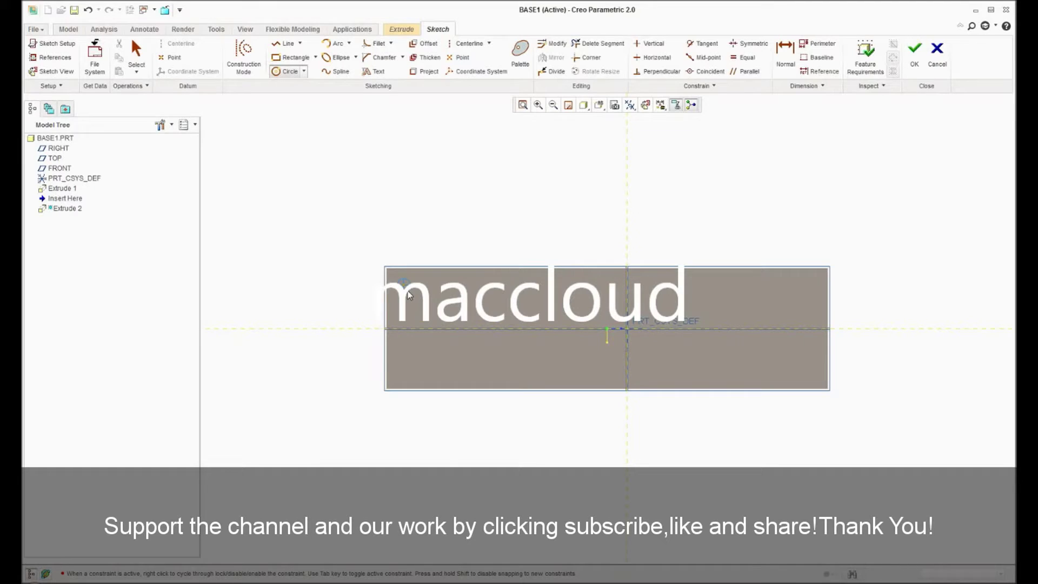
{"action": "left_click", "coordinate": [409, 295]}
Step: Draw hole circles at the lower-left, lower-right and upper-right corners of the plate
{"action": "left_click", "coordinate": [407, 372]}
{"action": "left_click", "coordinate": [409, 368]}
{"action": "left_click", "coordinate": [807, 371]}
{"action": "left_click", "coordinate": [809, 367]}
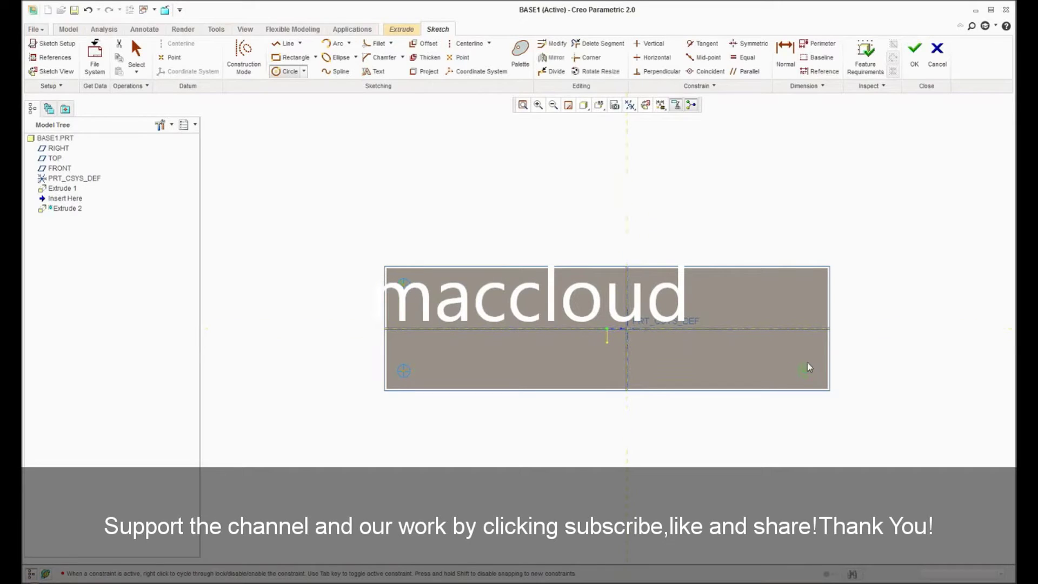
{"action": "left_click", "coordinate": [806, 287]}
{"action": "left_click", "coordinate": [809, 289]}
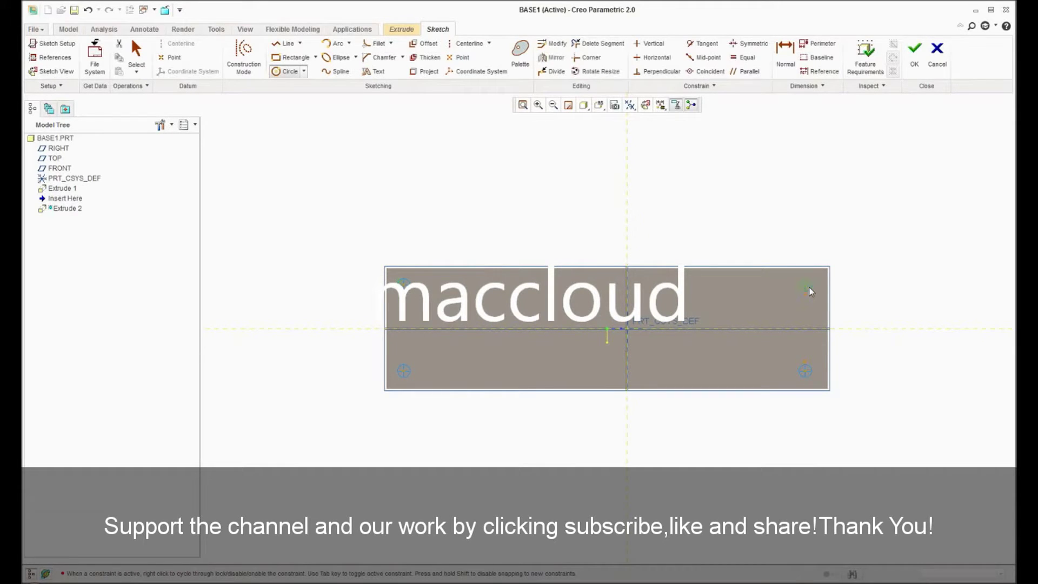
Step: Add four more circles near the plate's middle and begin editing the 0.32 diameter
{"action": "left_click", "coordinate": [674, 293]}
{"action": "left_click", "coordinate": [685, 298]}
{"action": "left_click", "coordinate": [599, 293]}
{"action": "left_click", "coordinate": [605, 301]}
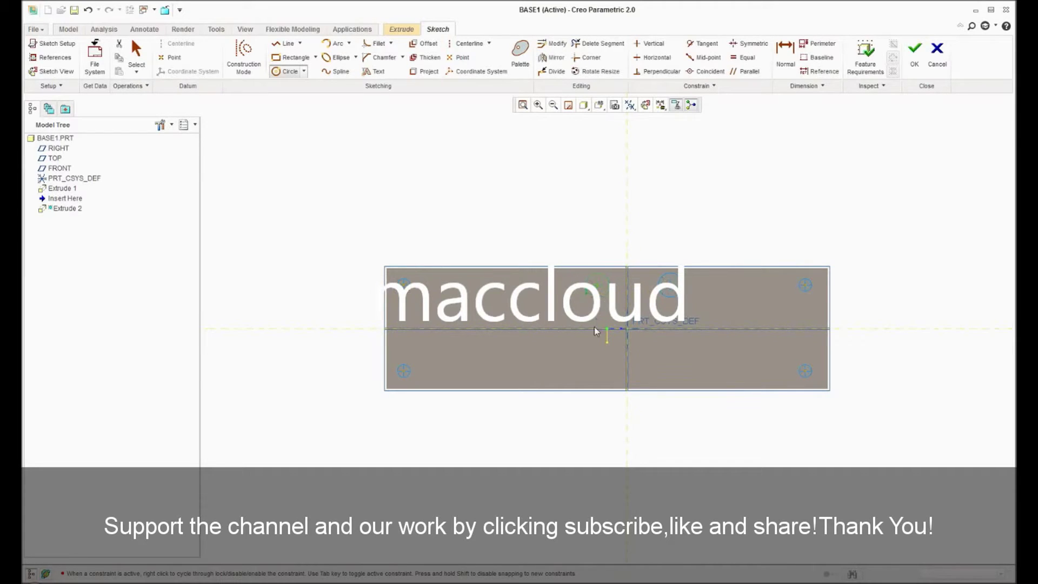
{"action": "left_click", "coordinate": [608, 363]}
{"action": "left_click", "coordinate": [671, 371]}
{"action": "left_click", "coordinate": [682, 367]}
{"action": "middle_click", "coordinate": [711, 366]}
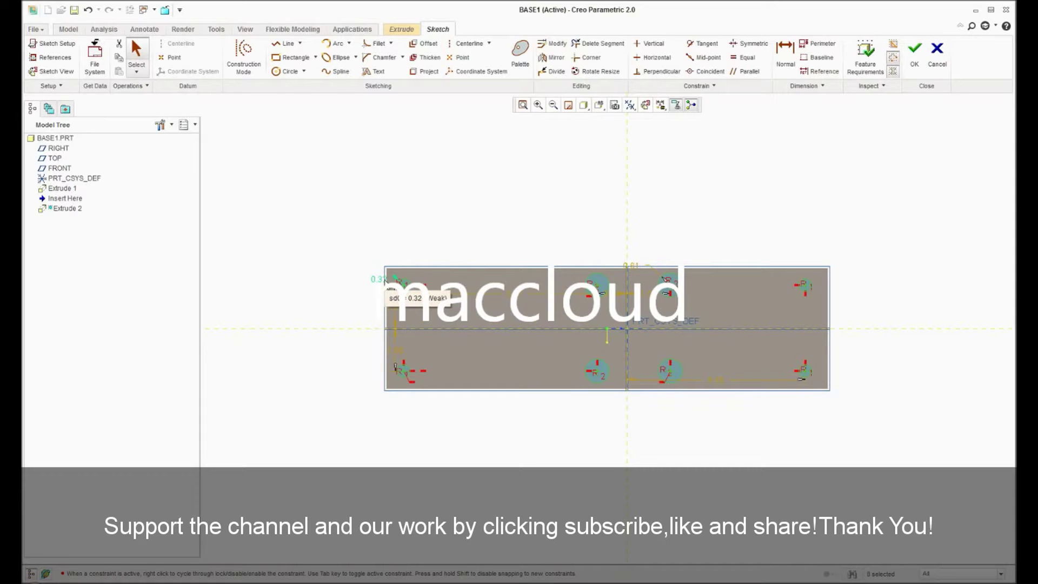
{"action": "double_click", "coordinate": [385, 280]}
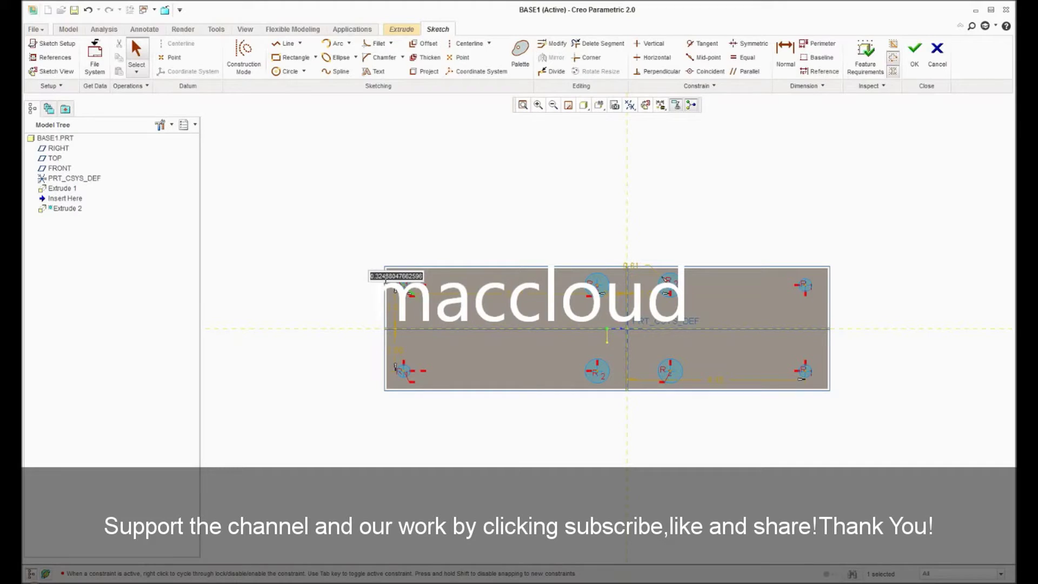
Step: Set the hole diameters to 0.25 and 0.13
{"action": "type", "text": "0.25"}
{"action": "key", "text": "Return"}
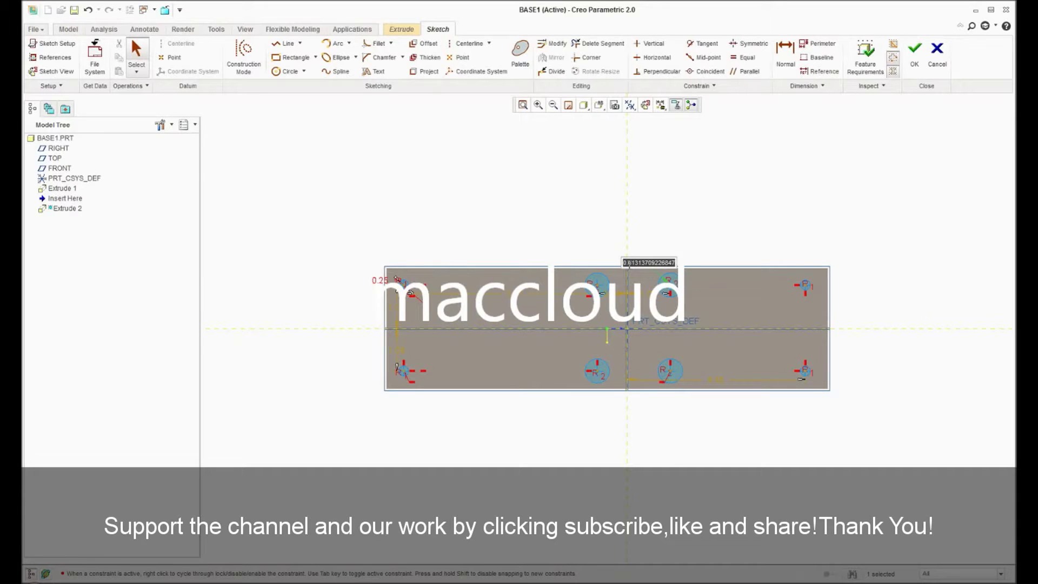
{"action": "type", "text": "0.13"}
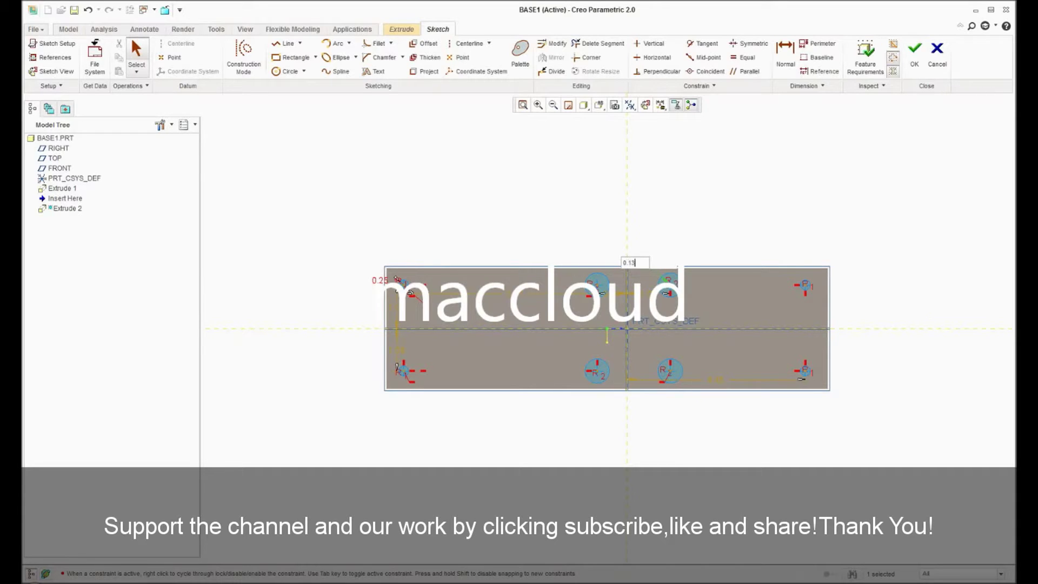
{"action": "key", "text": "Return"}
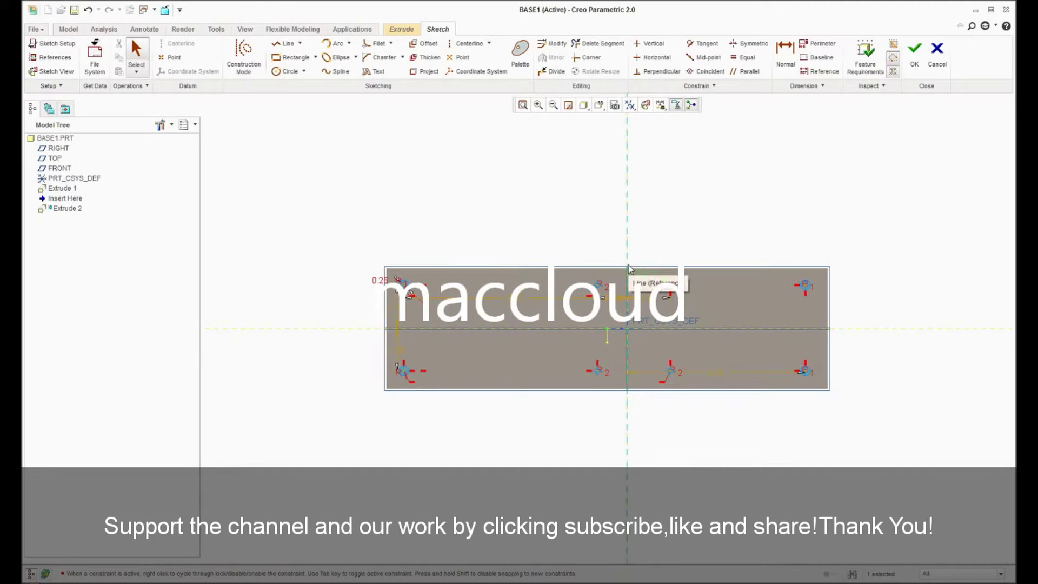
{"action": "left_click", "coordinate": [594, 257]}
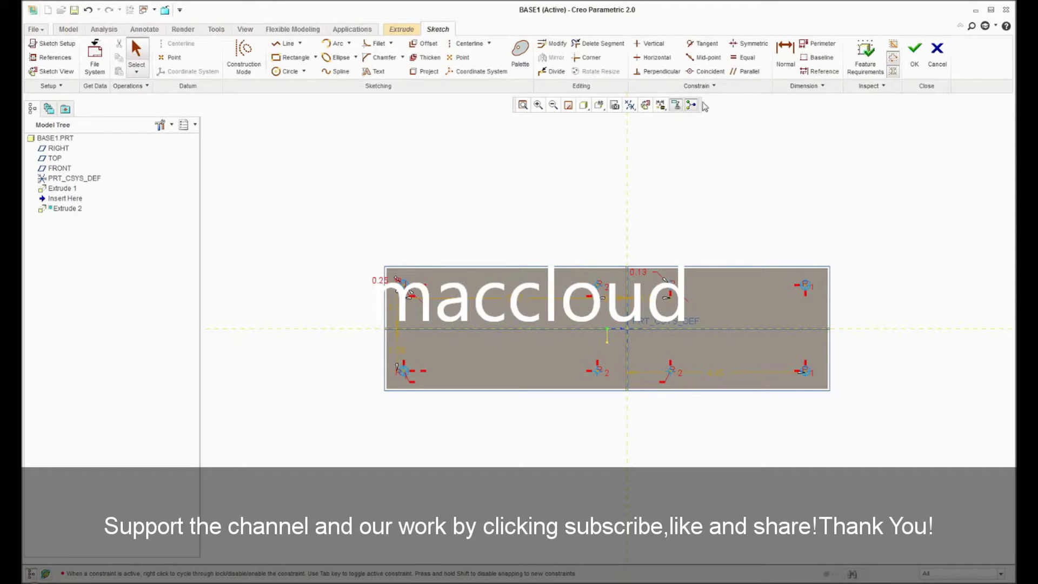
Step: Dimension the top-left hole 0.50 from the plate's left edge
{"action": "left_click", "coordinate": [784, 54]}
{"action": "scroll", "coordinate": [383, 295], "scroll_direction": "down", "scroll_amount": 2}
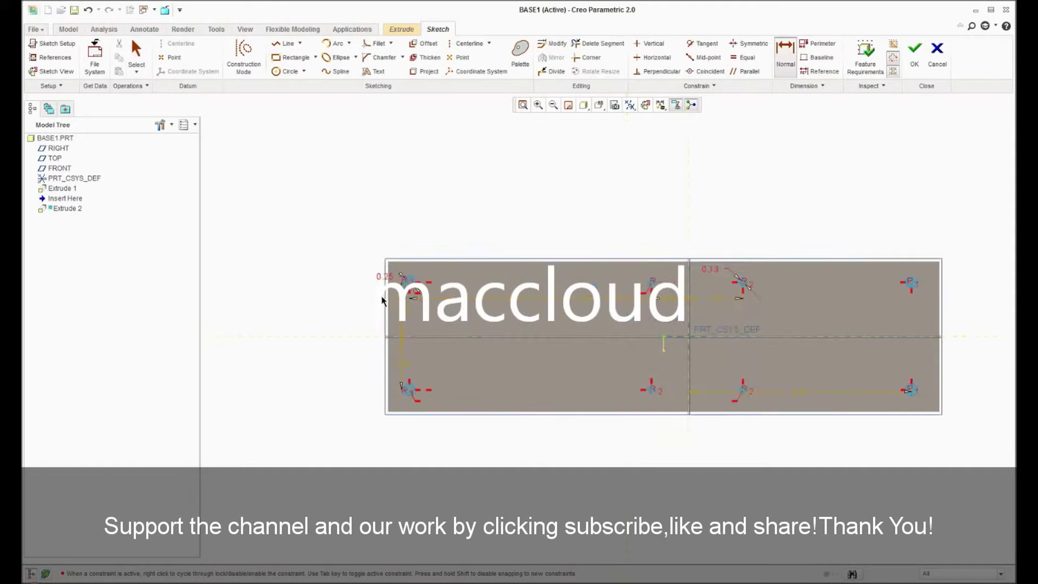
{"action": "scroll", "coordinate": [382, 299], "scroll_direction": "down", "scroll_amount": 2}
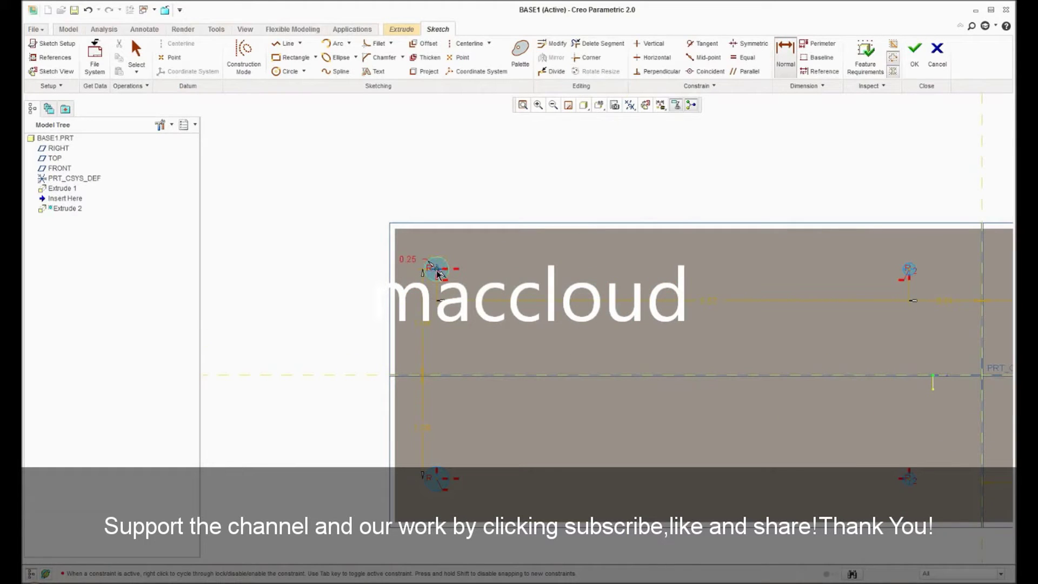
{"action": "left_click", "coordinate": [420, 272]}
{"action": "middle_click", "coordinate": [411, 206]}
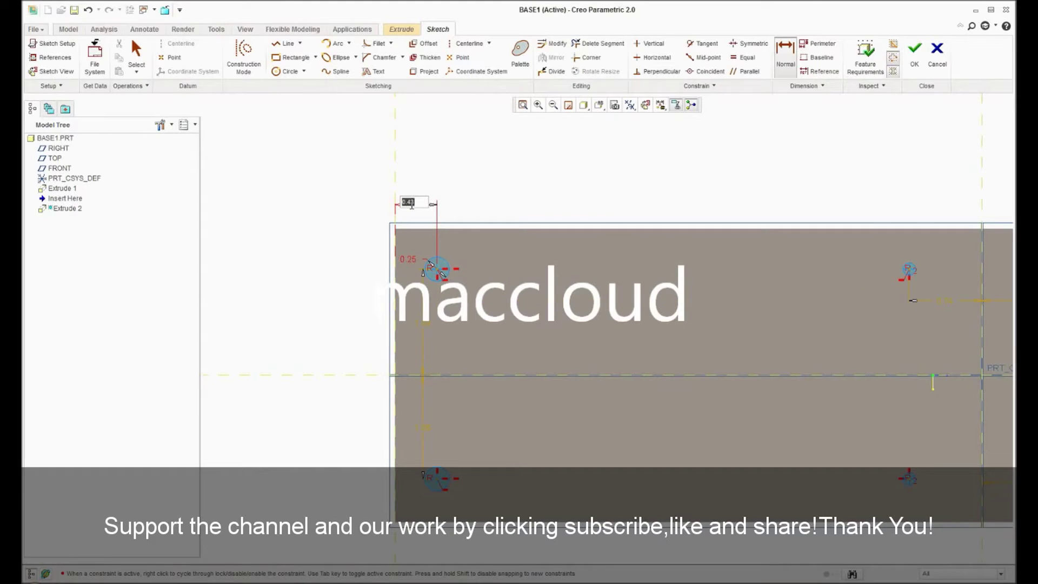
{"action": "type", "text": "0"}
{"action": "key", "text": "Return"}
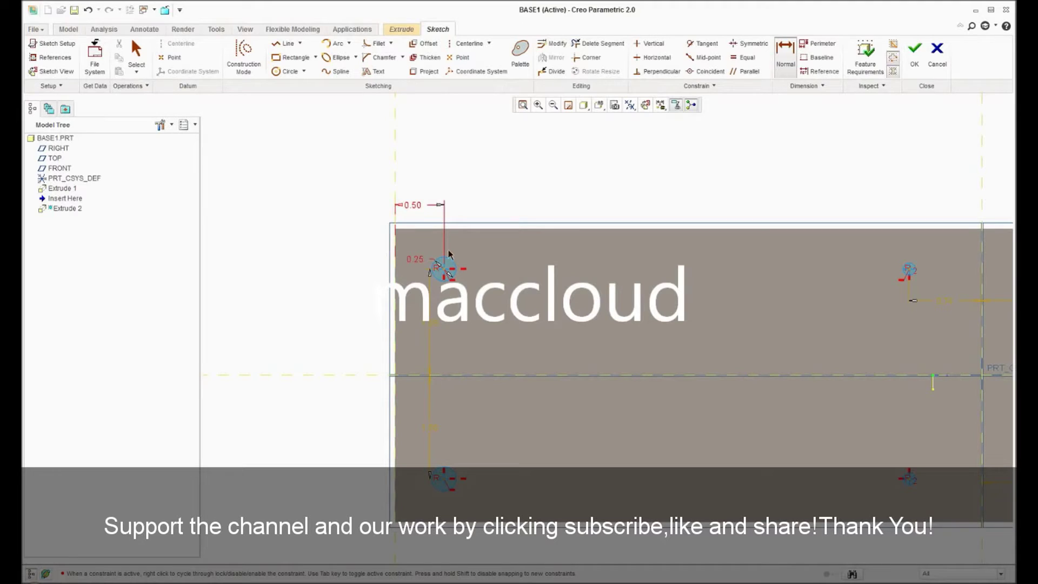
Step: Dimension the lower middle hole 3.75 from the left edge
{"action": "scroll", "coordinate": [471, 259], "scroll_direction": "down", "scroll_amount": 3}
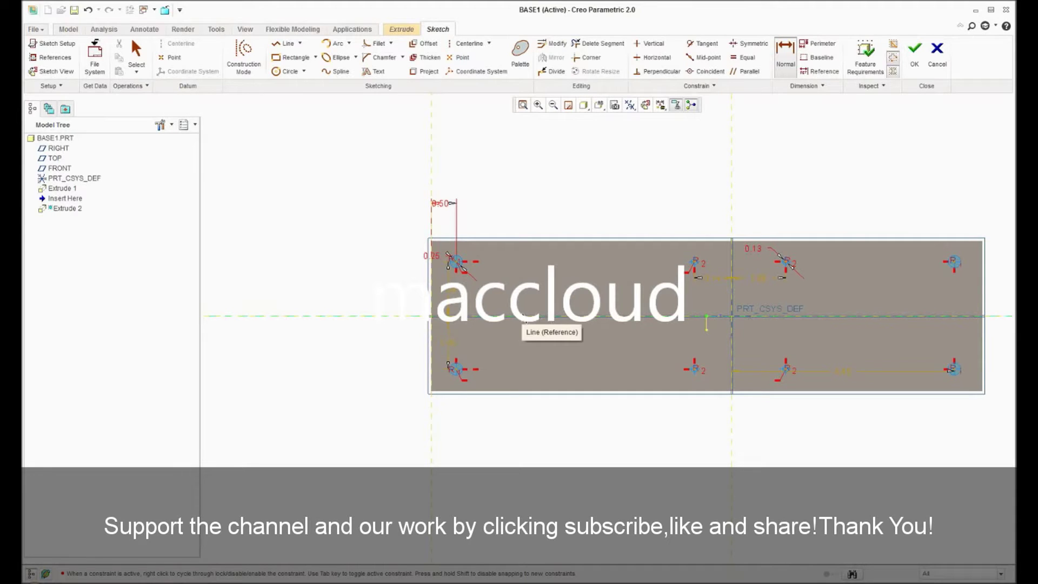
{"action": "scroll", "coordinate": [695, 370], "scroll_direction": "up", "scroll_amount": 4}
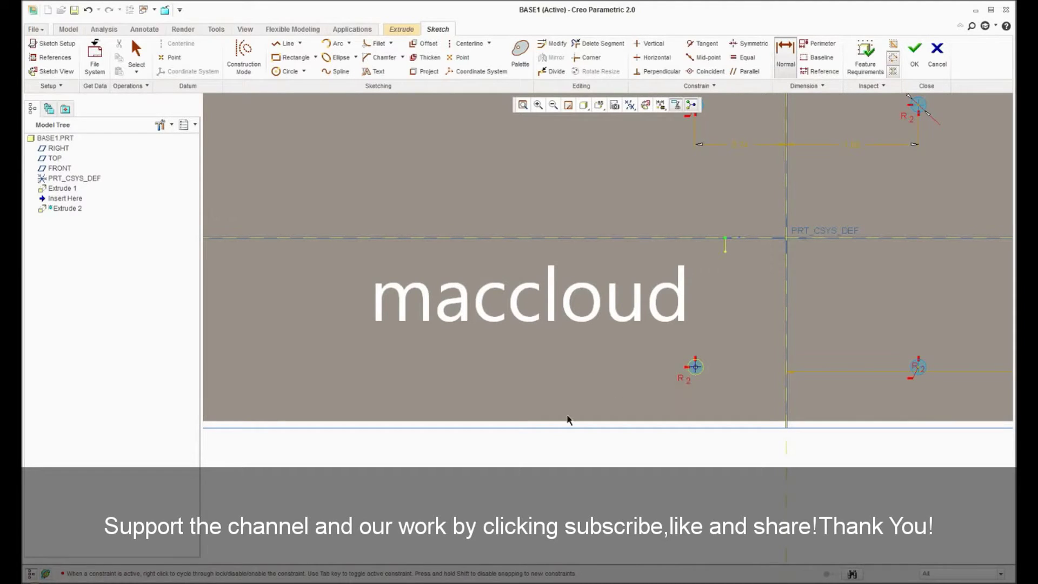
{"action": "scroll", "coordinate": [289, 406], "scroll_direction": "up", "scroll_amount": 4}
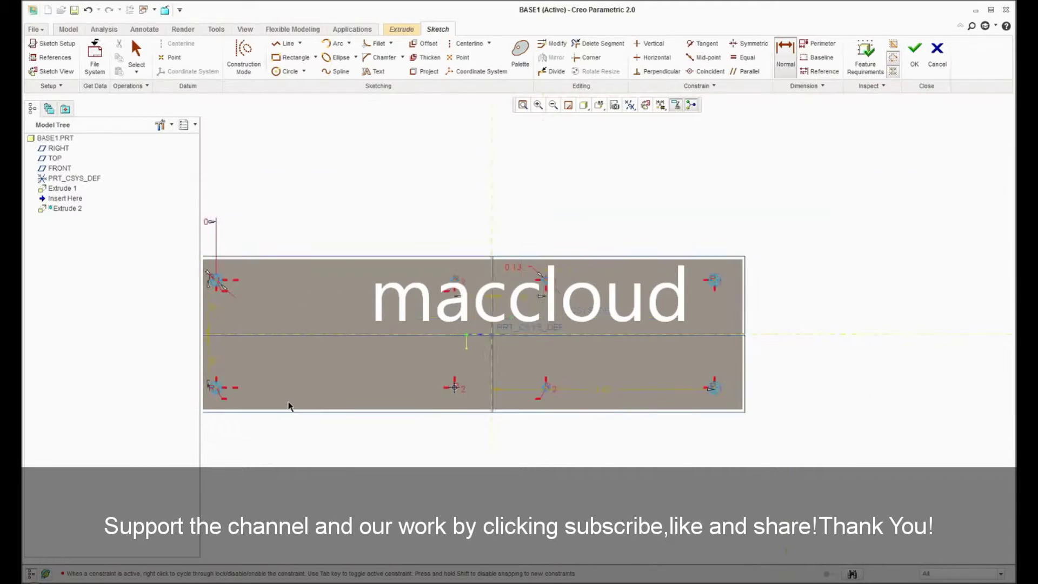
{"action": "scroll", "coordinate": [278, 406], "scroll_direction": "up", "scroll_amount": 2}
{"action": "scroll", "coordinate": [211, 405], "scroll_direction": "down", "scroll_amount": 1}
{"action": "scroll", "coordinate": [206, 403], "scroll_direction": "down", "scroll_amount": 2}
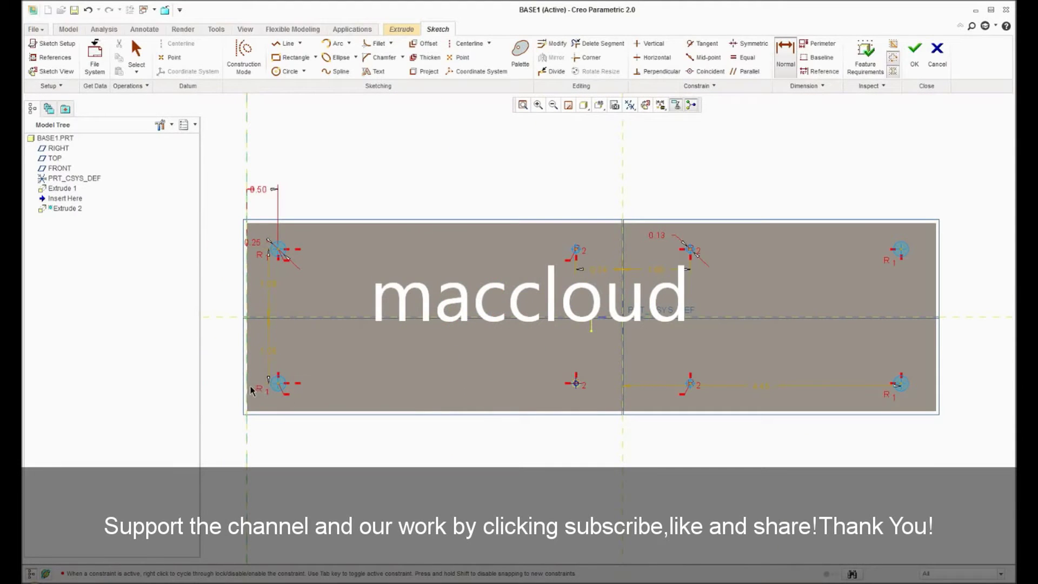
{"action": "middle_click", "coordinate": [389, 440]}
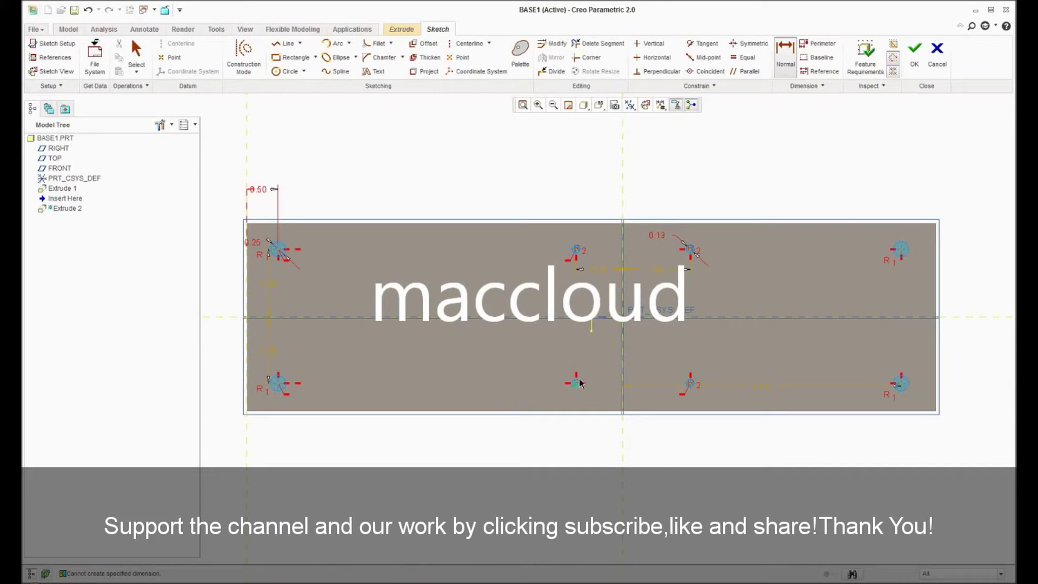
{"action": "left_click", "coordinate": [250, 403]}
{"action": "middle_click", "coordinate": [329, 439]}
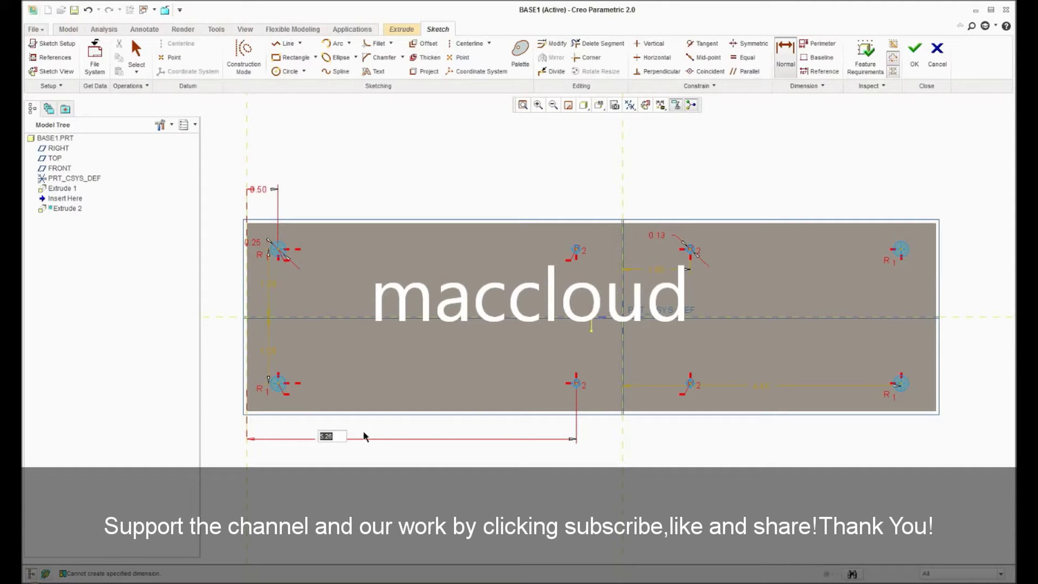
{"action": "type", "text": "3.75"}
{"action": "key", "text": "Return"}
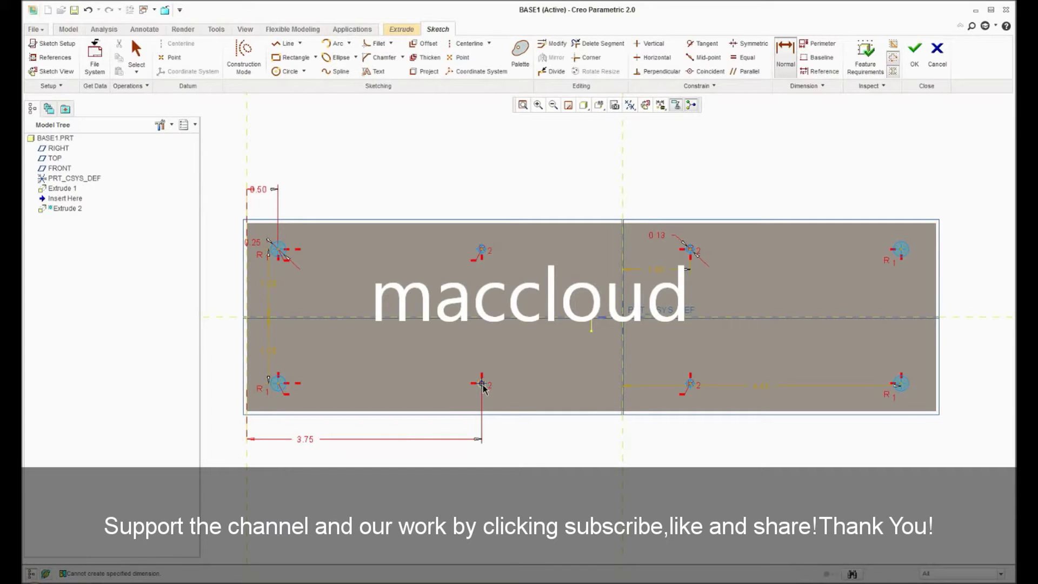
Step: Set the spacing between the middle holes to 2.50
{"action": "left_click", "coordinate": [691, 385]}
{"action": "middle_click", "coordinate": [593, 436]}
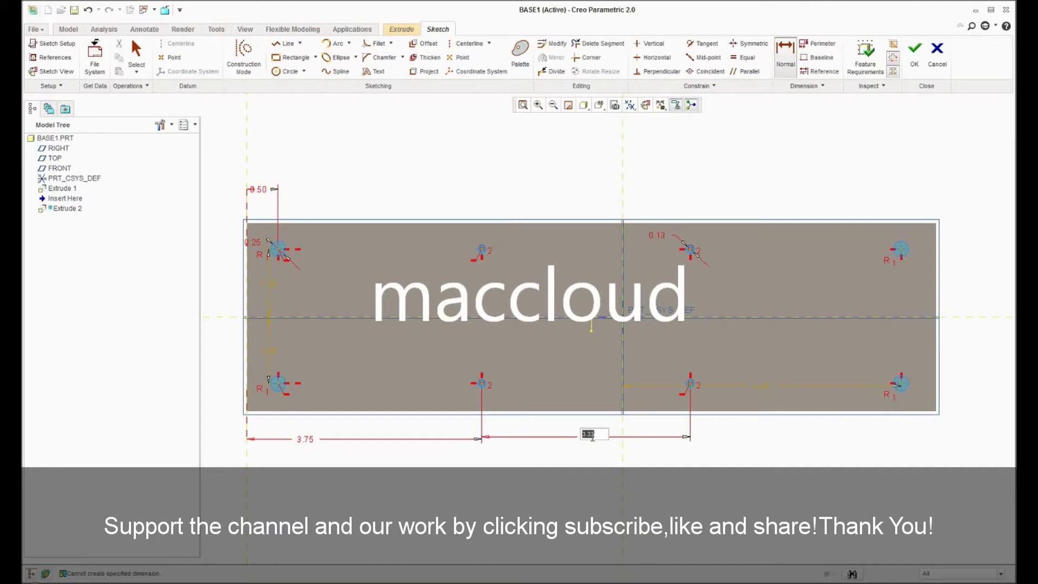
{"action": "type", "text": "2.5"}
{"action": "key", "text": "Return"}
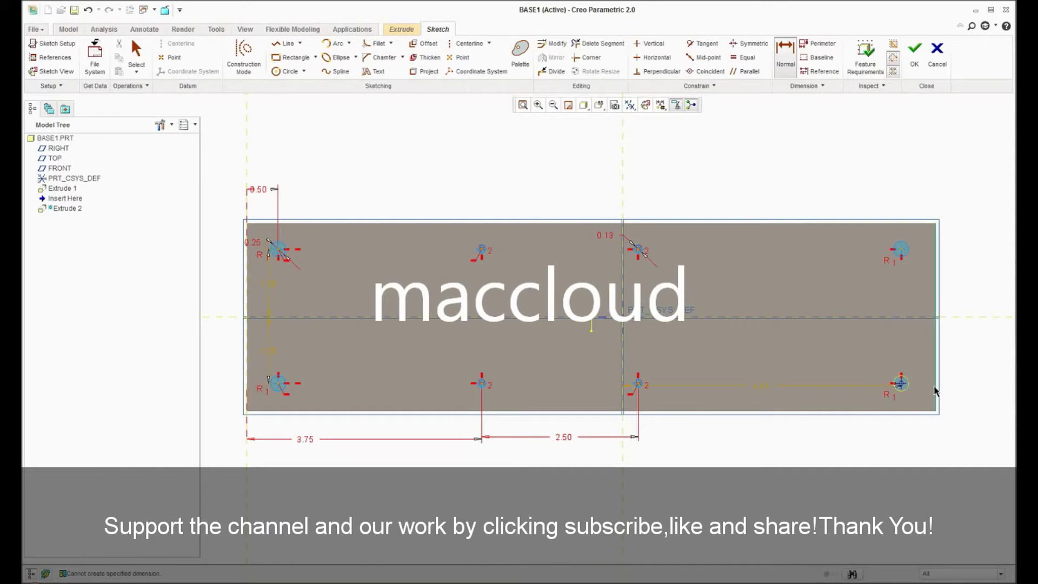
Step: Place the right holes 1.00 from the right edge and 1.00 from the top edge
{"action": "middle_click", "coordinate": [917, 427]}
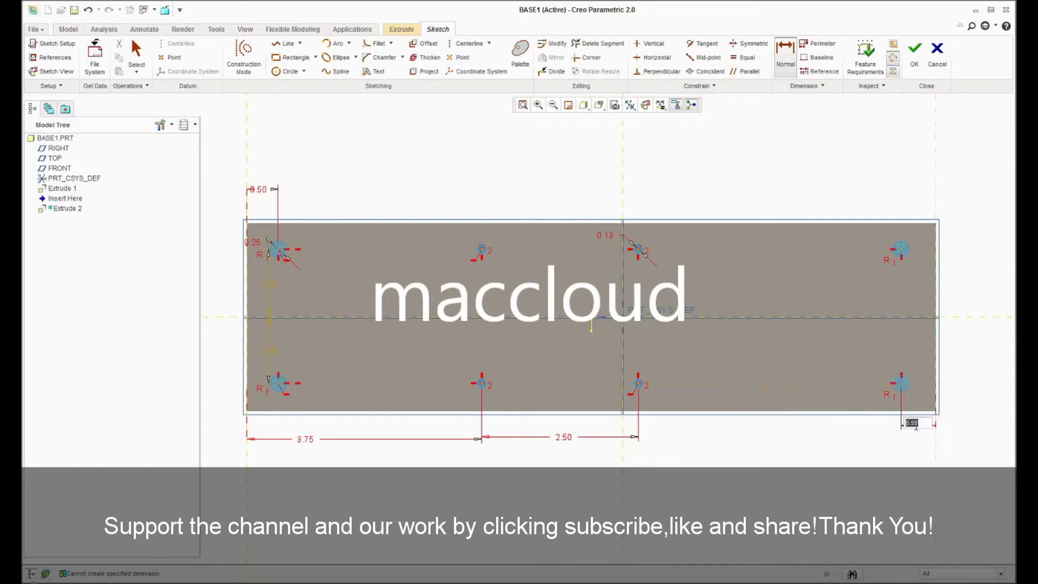
{"action": "type", "text": "1"}
{"action": "key", "text": "Return"}
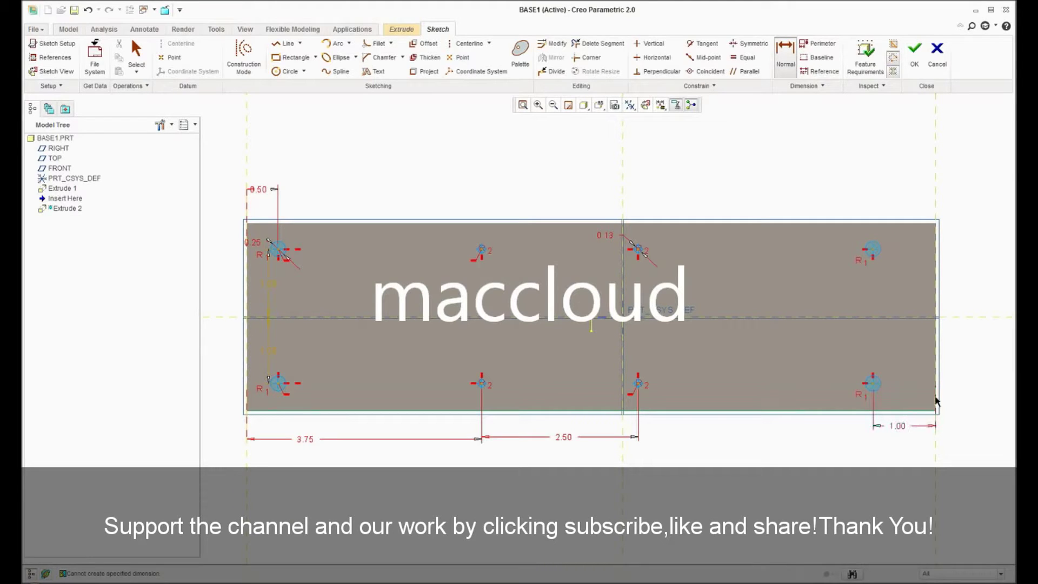
{"action": "left_click", "coordinate": [876, 253]}
{"action": "left_click", "coordinate": [982, 232]}
{"action": "middle_click", "coordinate": [974, 238]}
{"action": "type", "text": "1"}
{"action": "key", "text": "Return"}
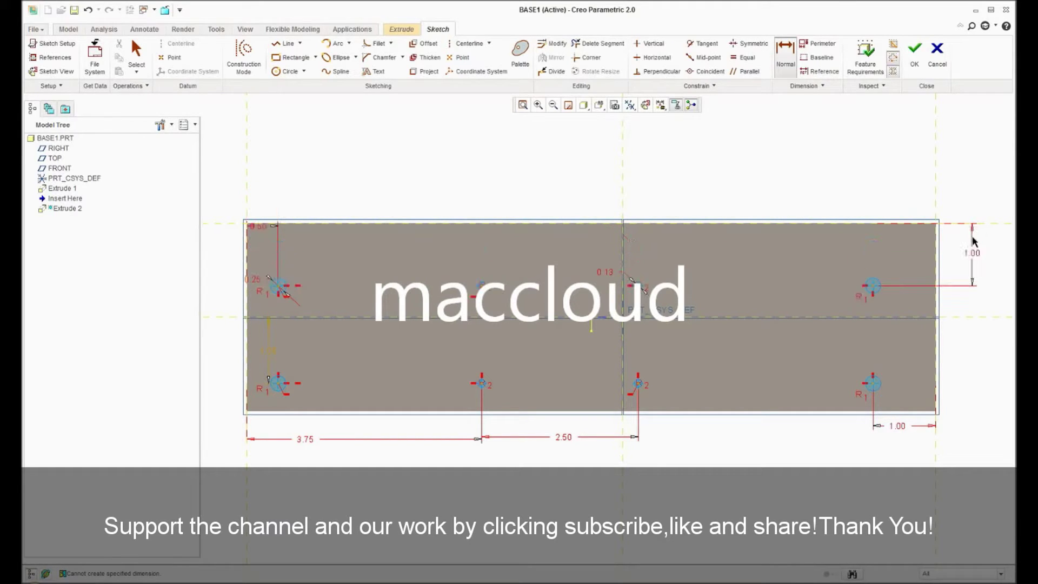
Step: Set the vertical spacing between the right holes to 1.00 and finish the sketch
{"action": "left_click", "coordinate": [873, 286]}
{"action": "left_click", "coordinate": [874, 384]}
{"action": "middle_click", "coordinate": [976, 339]}
{"action": "type", "text": "1"}
{"action": "key", "text": "Return"}
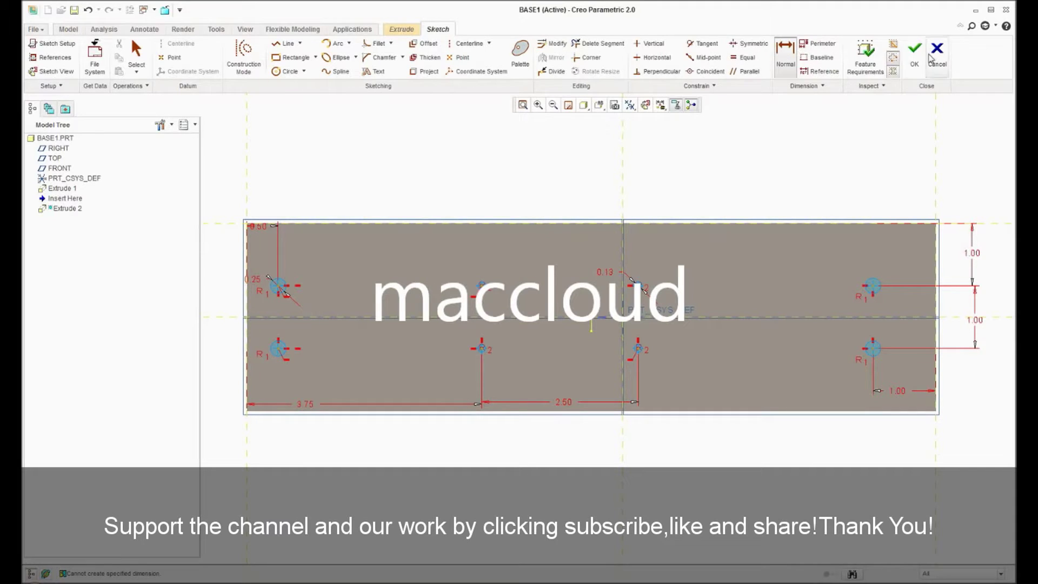
{"action": "left_click", "coordinate": [915, 54]}
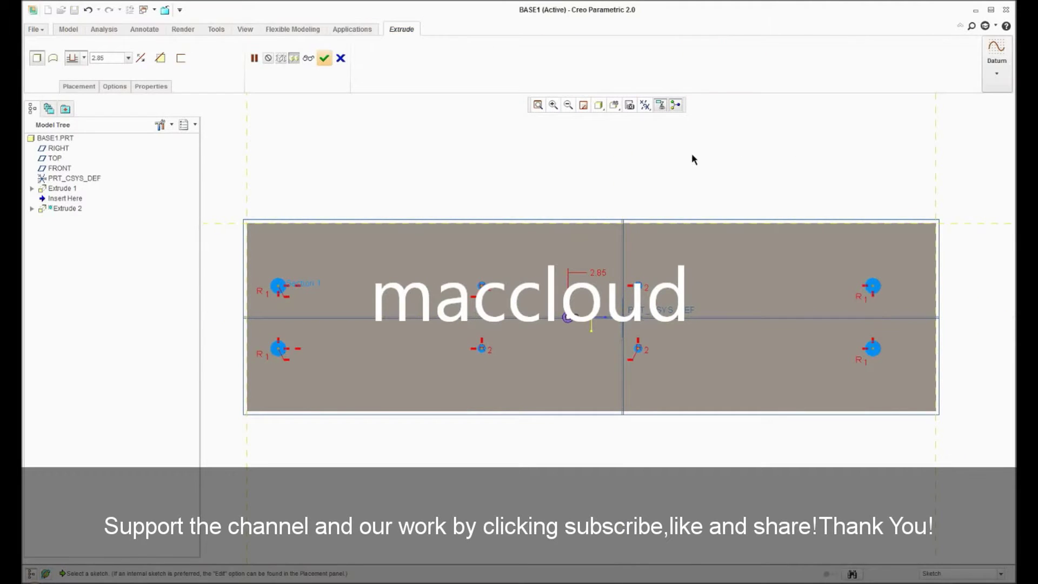
Step: Cut the holes Through All into the plate, complete Extrude 2, and restore the default view
{"action": "left_click", "coordinate": [164, 60]}
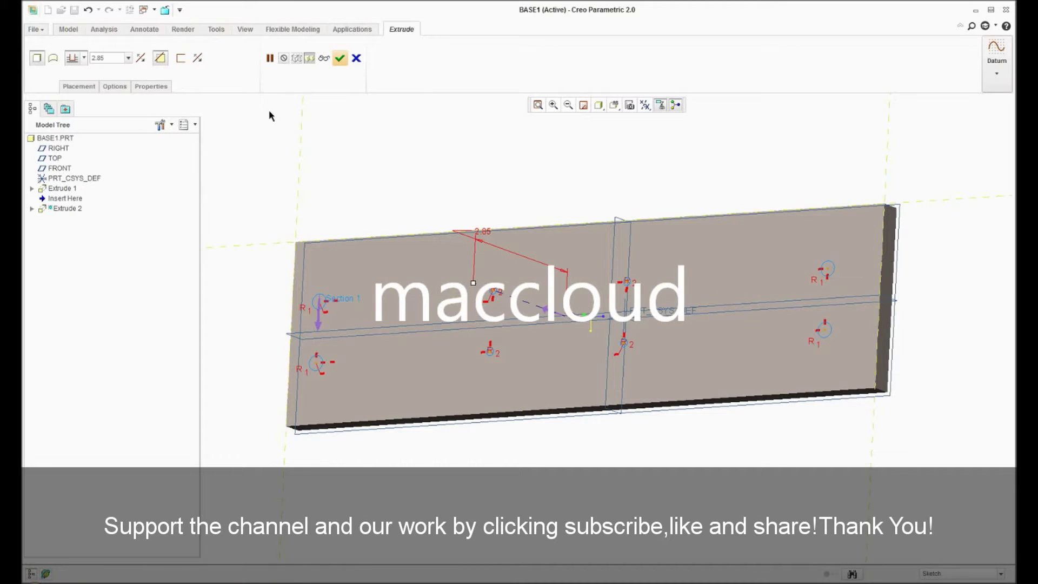
{"action": "left_click", "coordinate": [84, 59]}
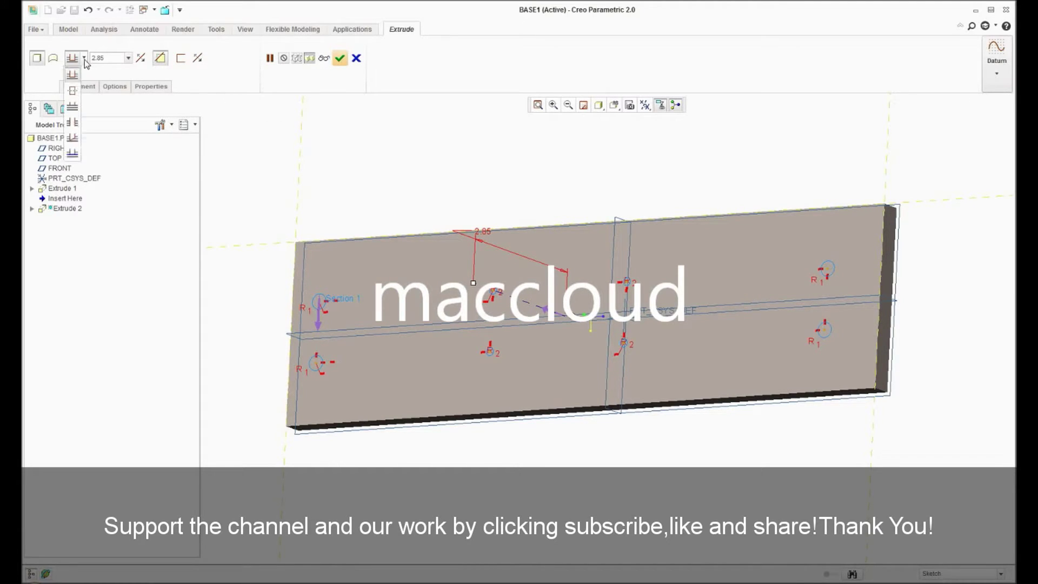
{"action": "left_click", "coordinate": [74, 121]}
{"action": "mouse_move", "coordinate": [431, 175]}
{"action": "middle_mouse_down"}
{"action": "mouse_move", "coordinate": [352, 157]}
{"action": "mouse_move", "coordinate": [325, 163]}
{"action": "mouse_move", "coordinate": [463, 193]}
{"action": "mouse_move", "coordinate": [424, 173]}
{"action": "middle_mouse_up"}
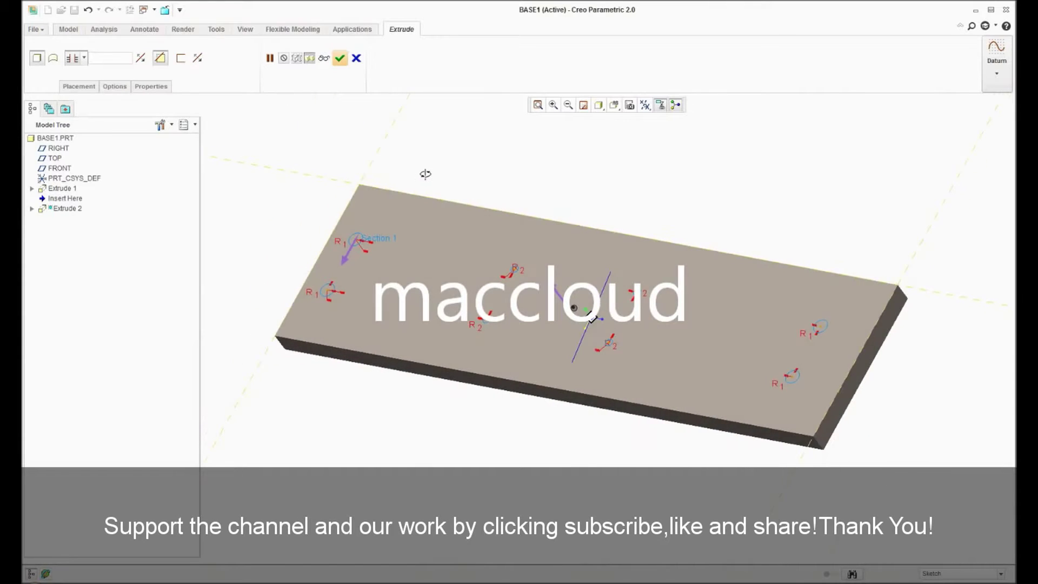
{"action": "left_click", "coordinate": [164, 61]}
{"action": "left_click", "coordinate": [164, 61]}
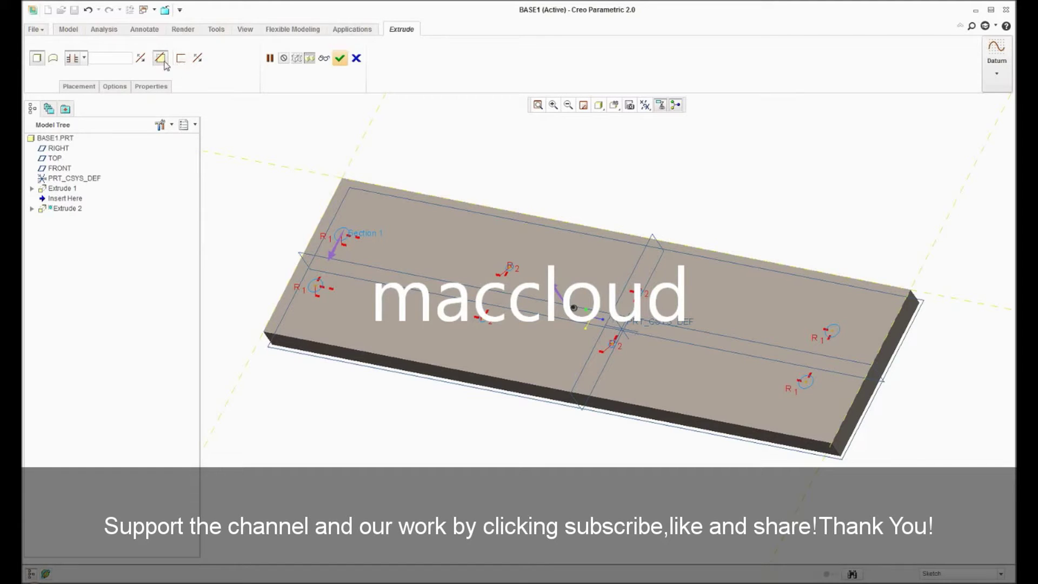
{"action": "left_click", "coordinate": [141, 59]}
{"action": "middle_click_drag", "start_coordinate": [263, 169], "coordinate": [274, 176]}
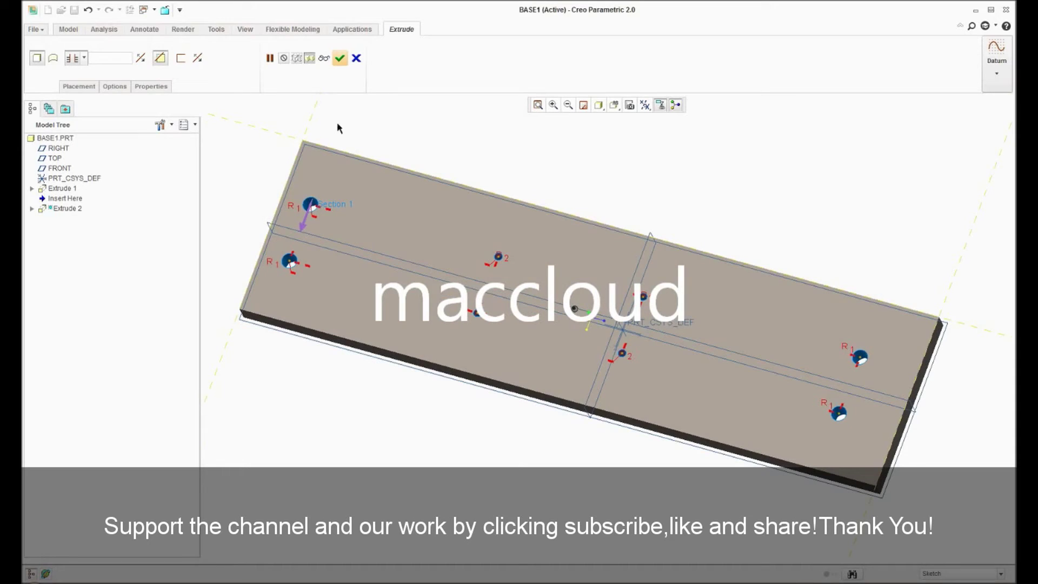
{"action": "left_click", "coordinate": [340, 58]}
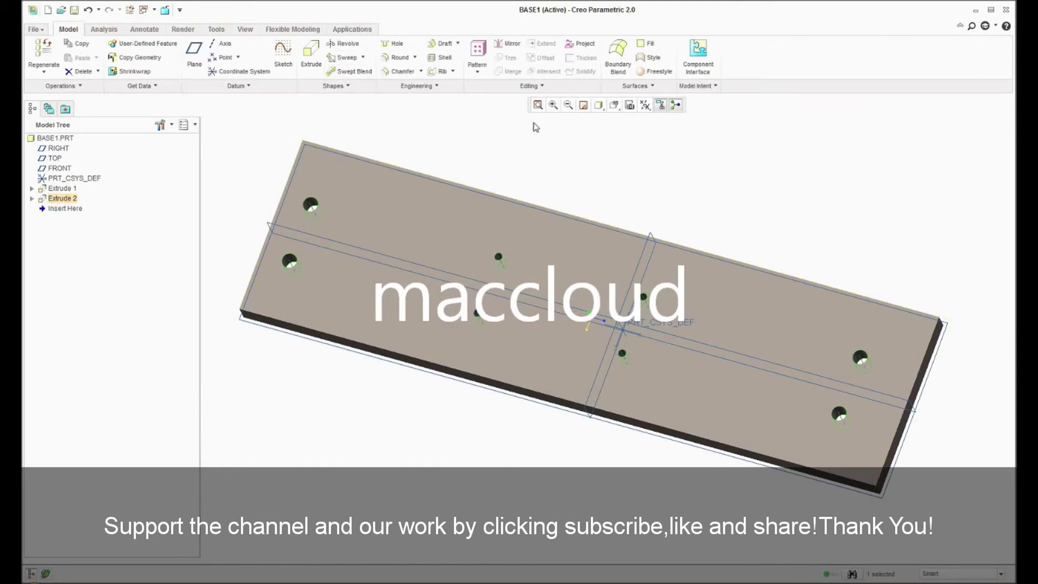
{"action": "left_click", "coordinate": [614, 108]}
{"action": "left_click", "coordinate": [621, 120]}
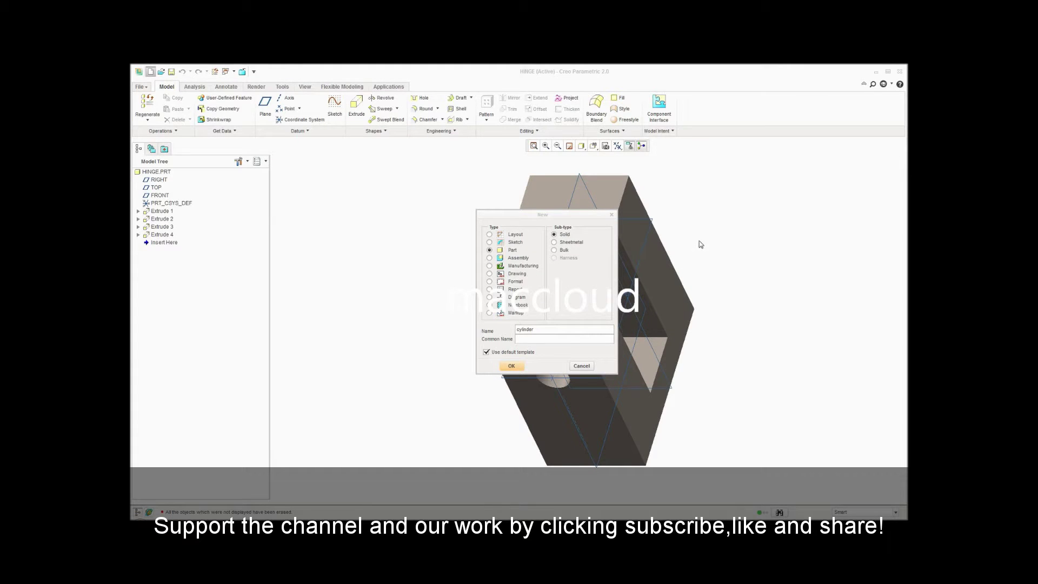
Step: Create the cylinder part and start an extrusion on its RIGHT datum plane
{"action": "left_click", "coordinate": [512, 366]}
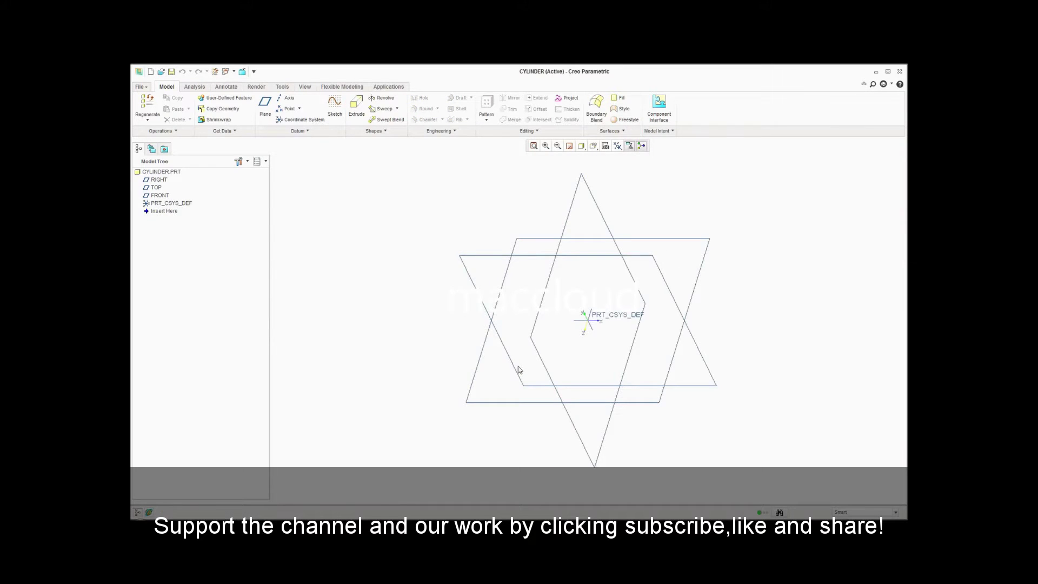
{"action": "left_click", "coordinate": [160, 180]}
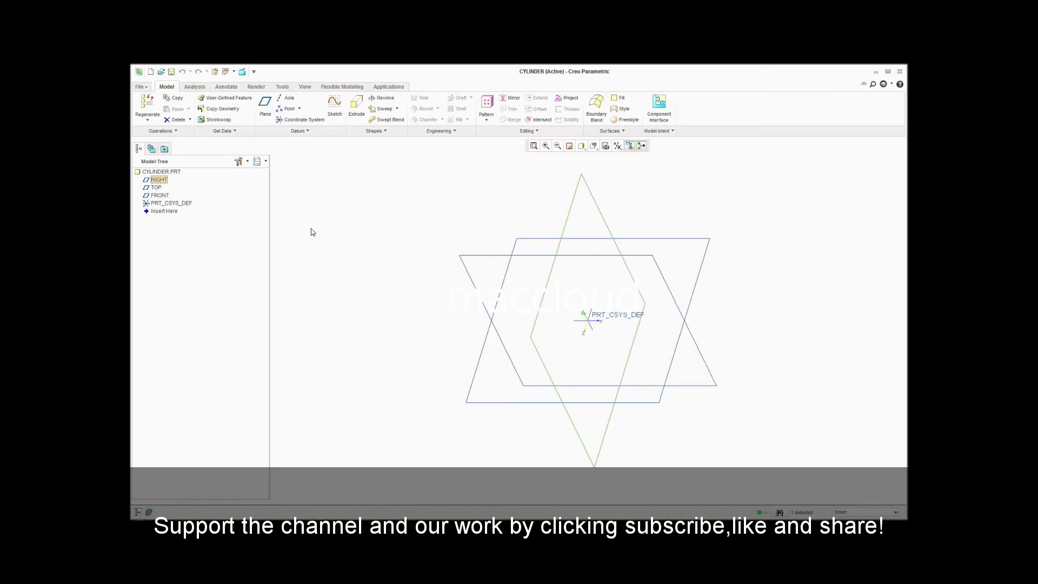
{"action": "left_click", "coordinate": [356, 116]}
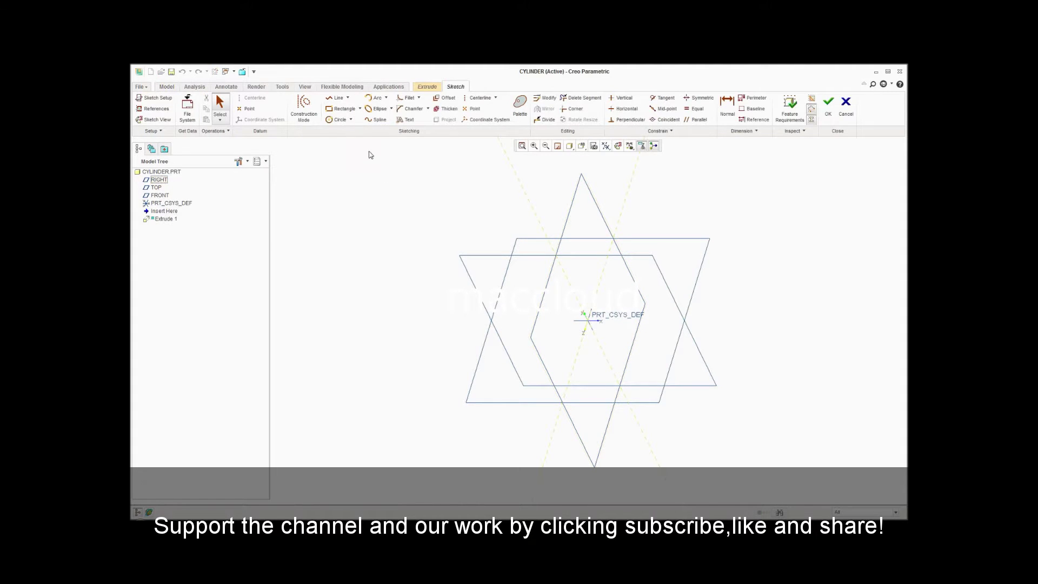
Step: Draw a circle centred on the origin and set its diameter to 1.50
{"action": "left_click", "coordinate": [339, 120]}
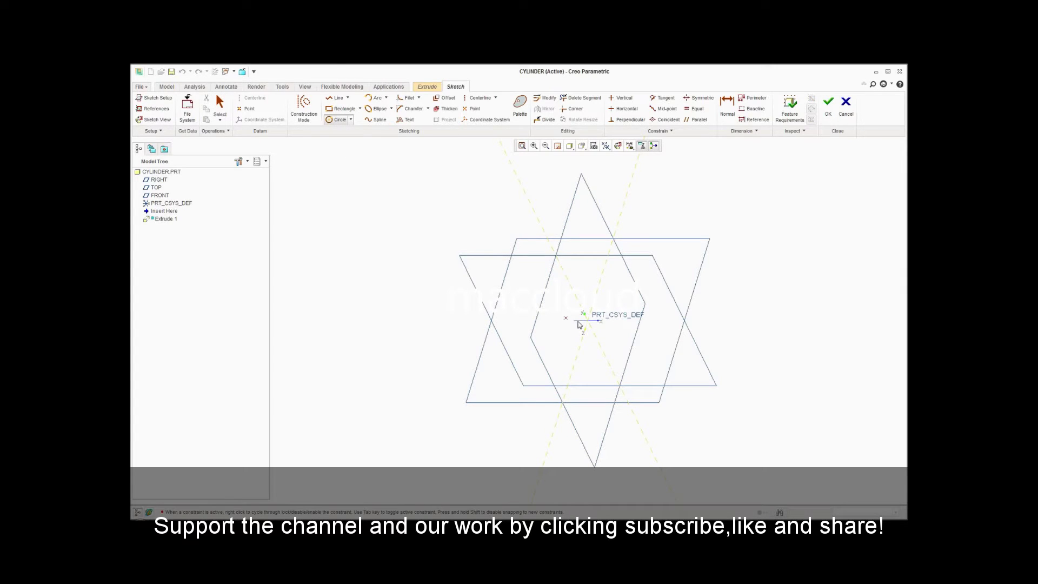
{"action": "left_click", "coordinate": [589, 321]}
{"action": "middle_click", "coordinate": [611, 305]}
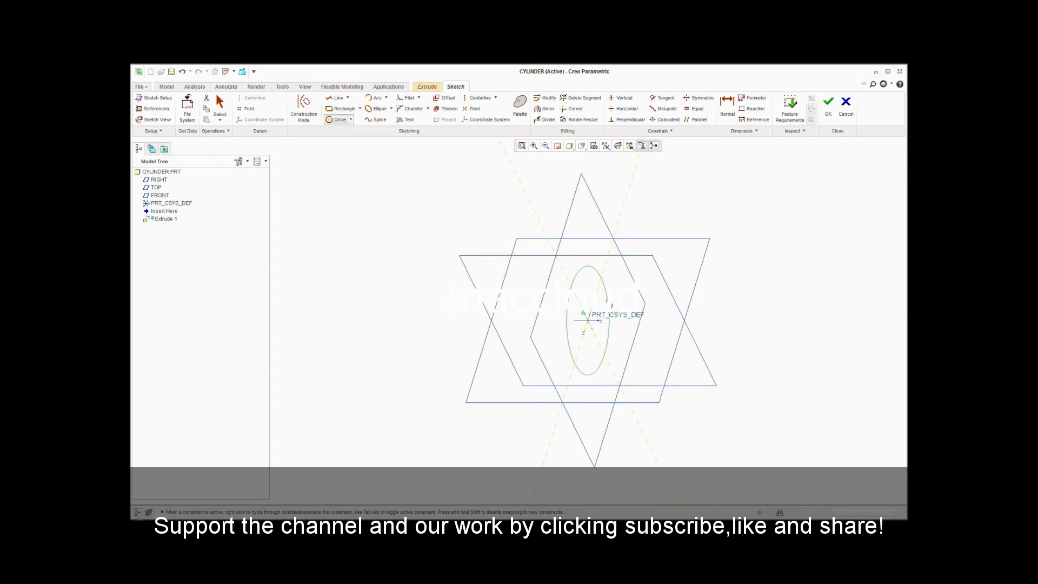
{"action": "middle_click", "coordinate": [615, 297]}
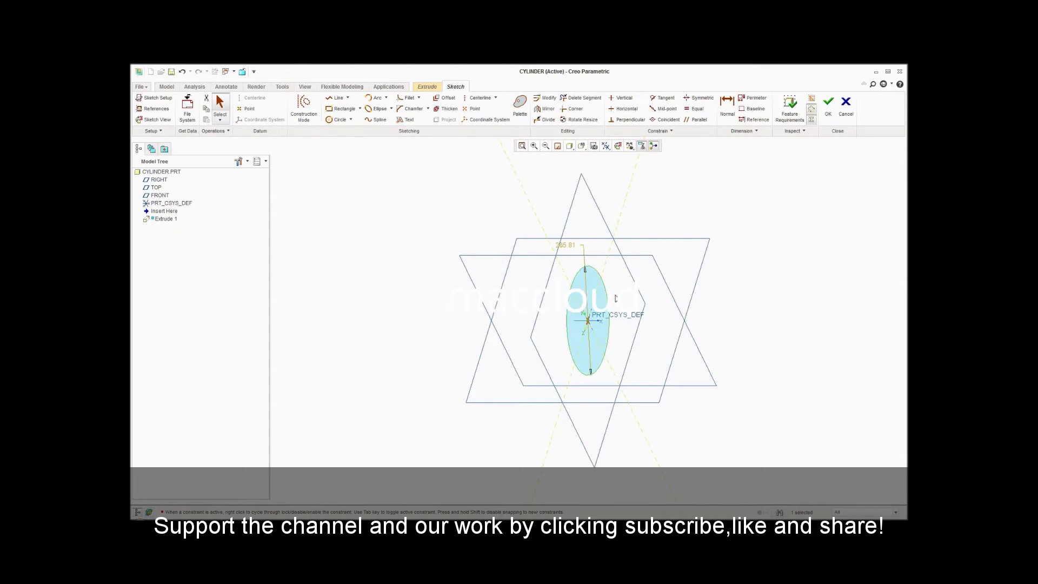
{"action": "double_click", "coordinate": [564, 247]}
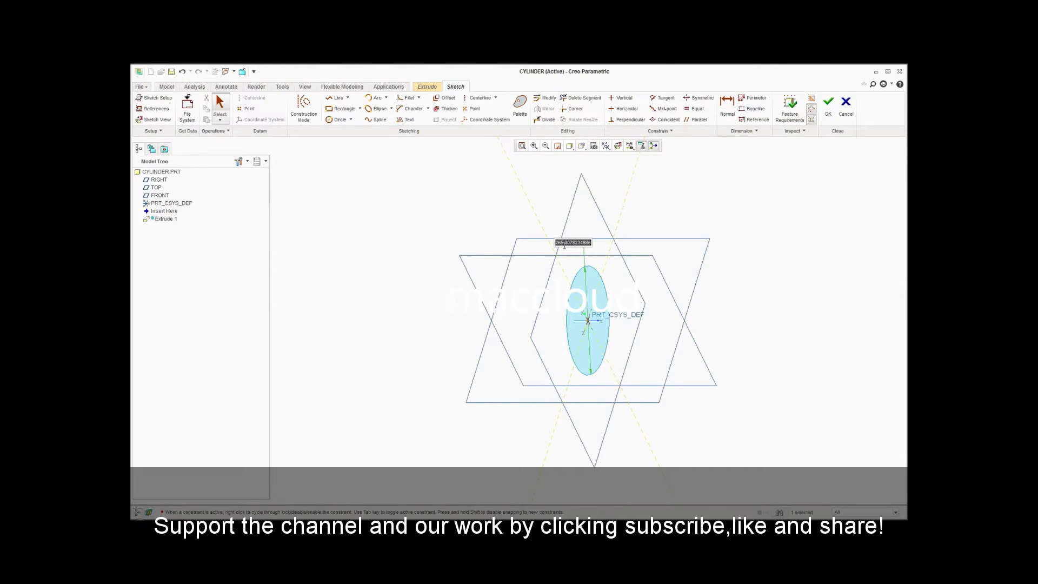
{"action": "type", "text": "1.5"}
{"action": "key", "text": "Return"}
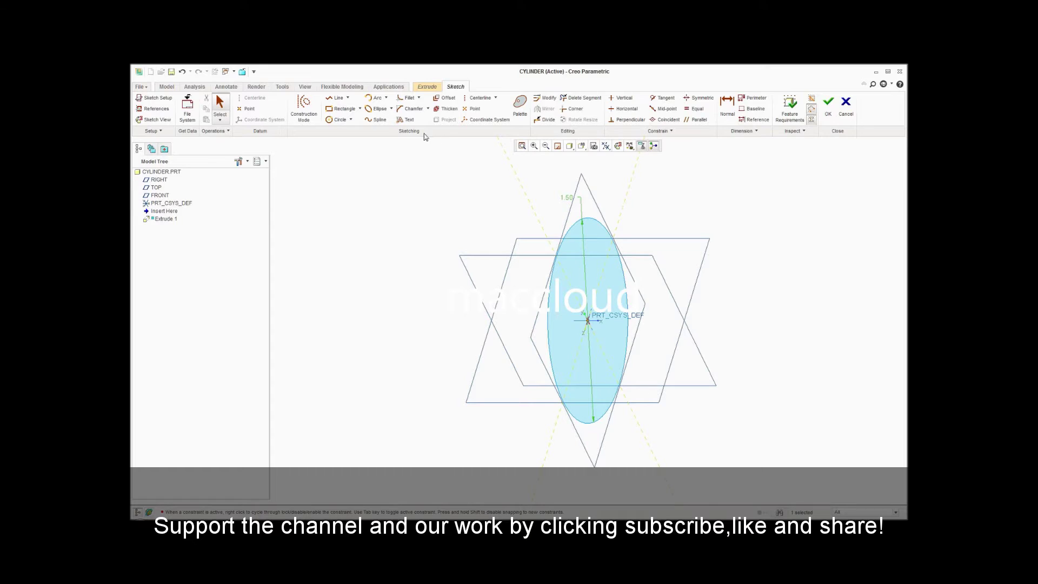
{"action": "left_click", "coordinate": [337, 99]}
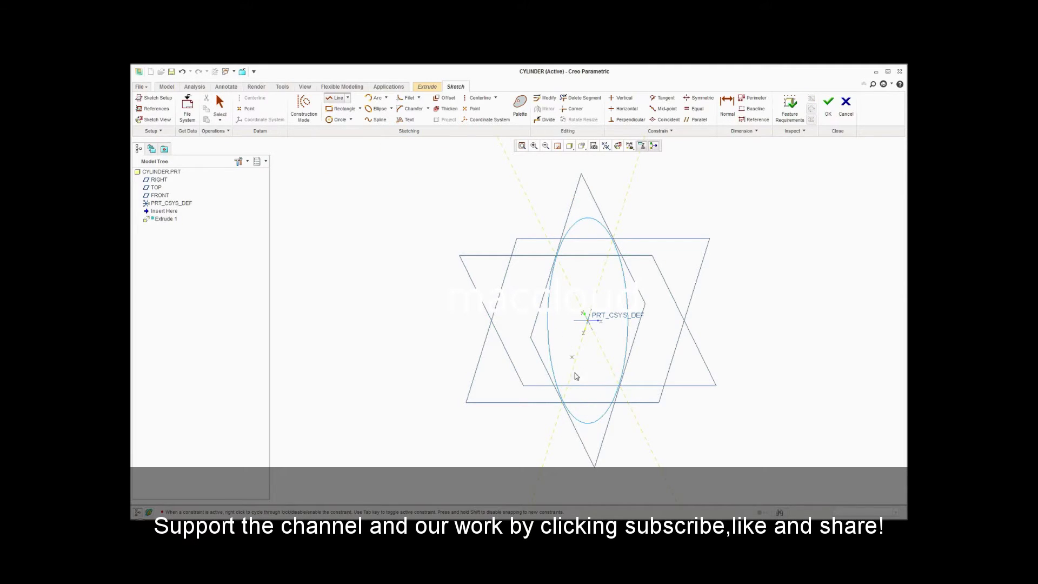
Step: Draw lines from the circle's top across to the right and down, forming the straight end
{"action": "left_click", "coordinate": [563, 403]}
{"action": "left_click", "coordinate": [605, 486]}
{"action": "middle_click", "coordinate": [626, 467]}
{"action": "left_click", "coordinate": [619, 148]}
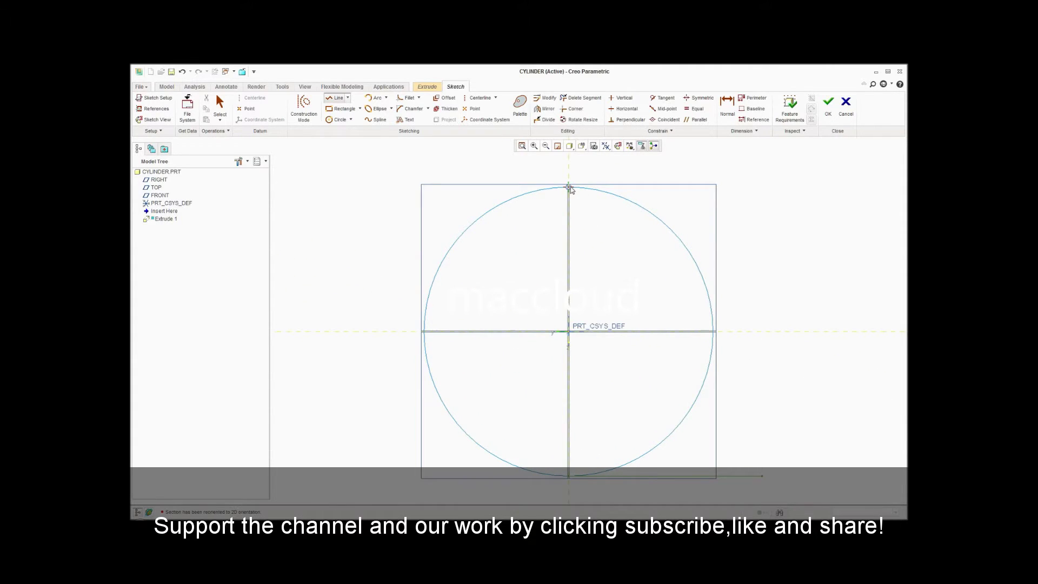
{"action": "left_click", "coordinate": [569, 187]}
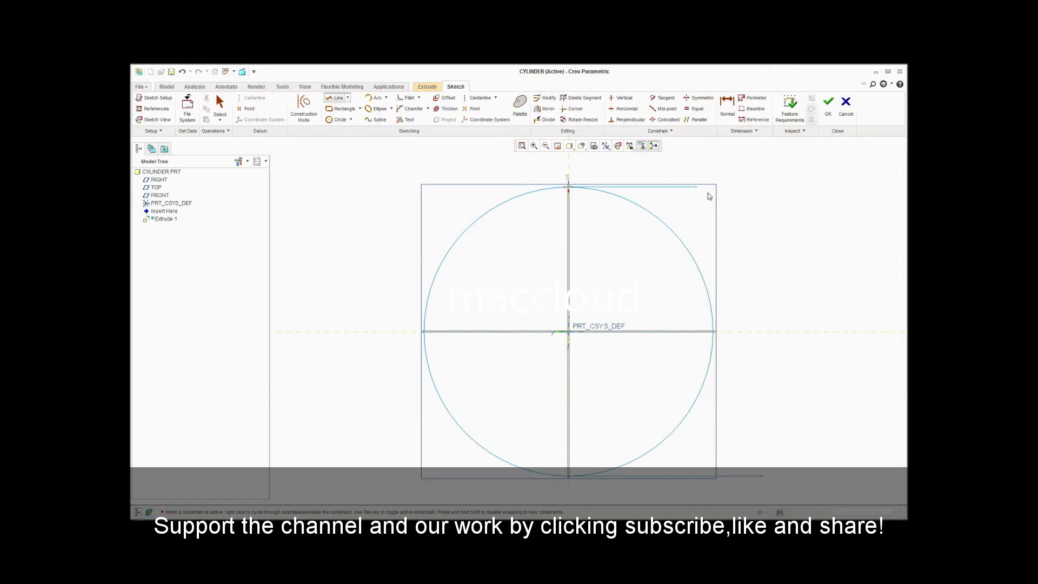
{"action": "left_click", "coordinate": [764, 189]}
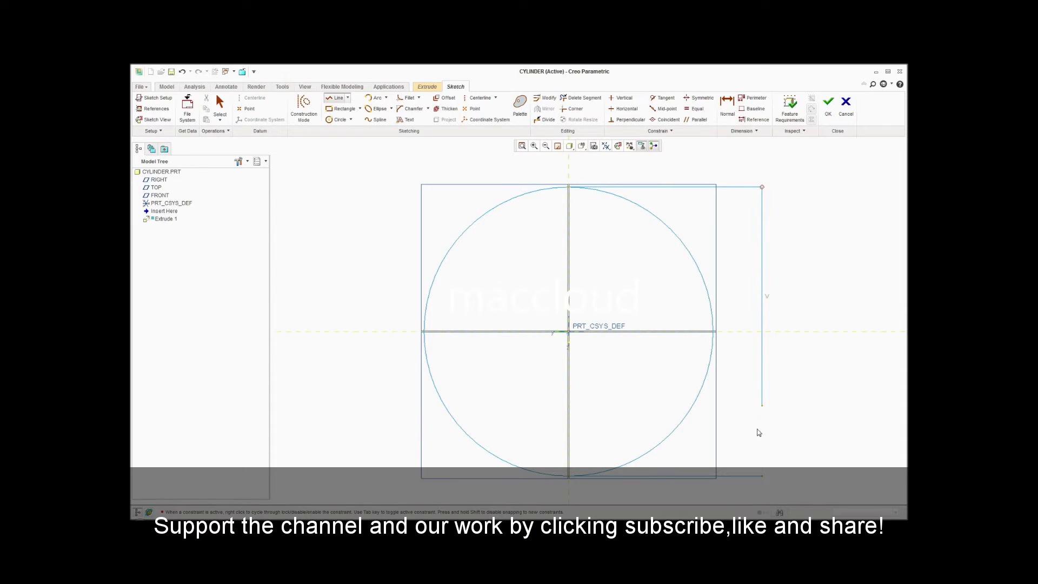
{"action": "left_click", "coordinate": [764, 476]}
{"action": "middle_click", "coordinate": [784, 444]}
Step: Trim the circle's right half, dimension the arc radius 0.75, and delete the conflicting 1.50 diameter
{"action": "left_click", "coordinate": [582, 98]}
{"action": "left_click_drag", "start_coordinate": [664, 219], "coordinate": [709, 403]}
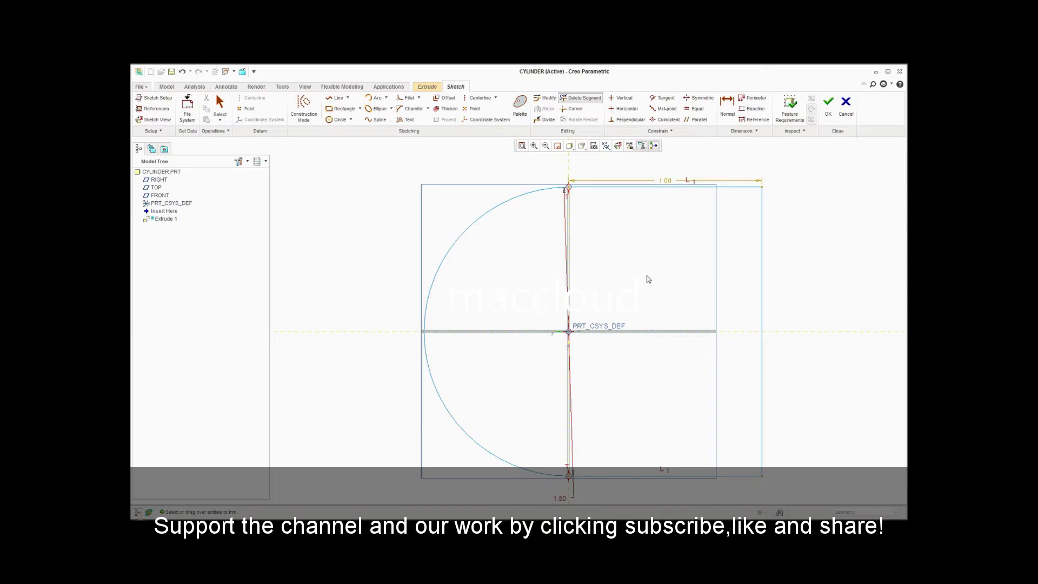
{"action": "left_click", "coordinate": [722, 122]}
{"action": "left_click", "coordinate": [461, 238]}
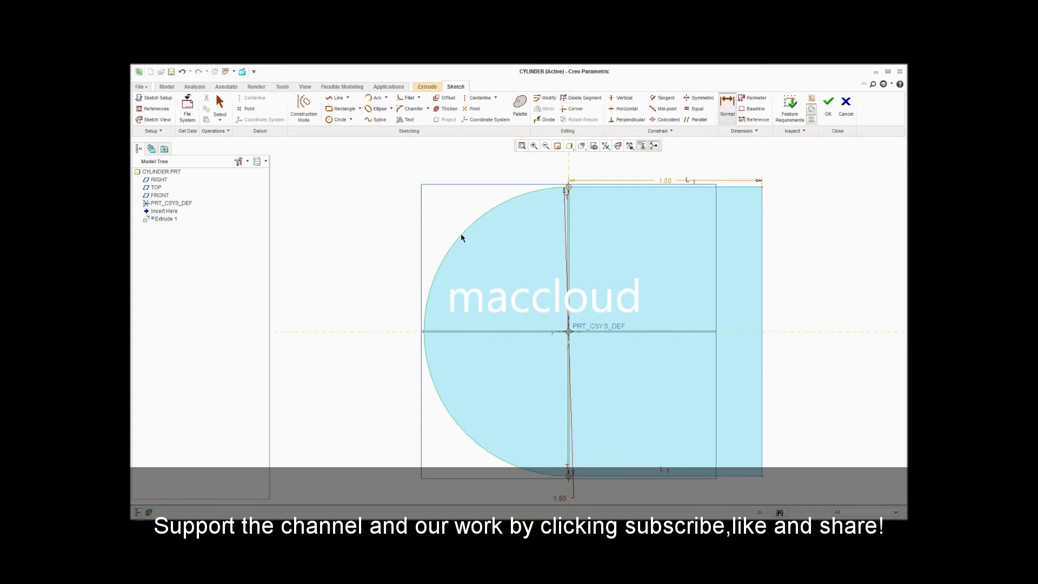
{"action": "middle_click", "coordinate": [453, 219]}
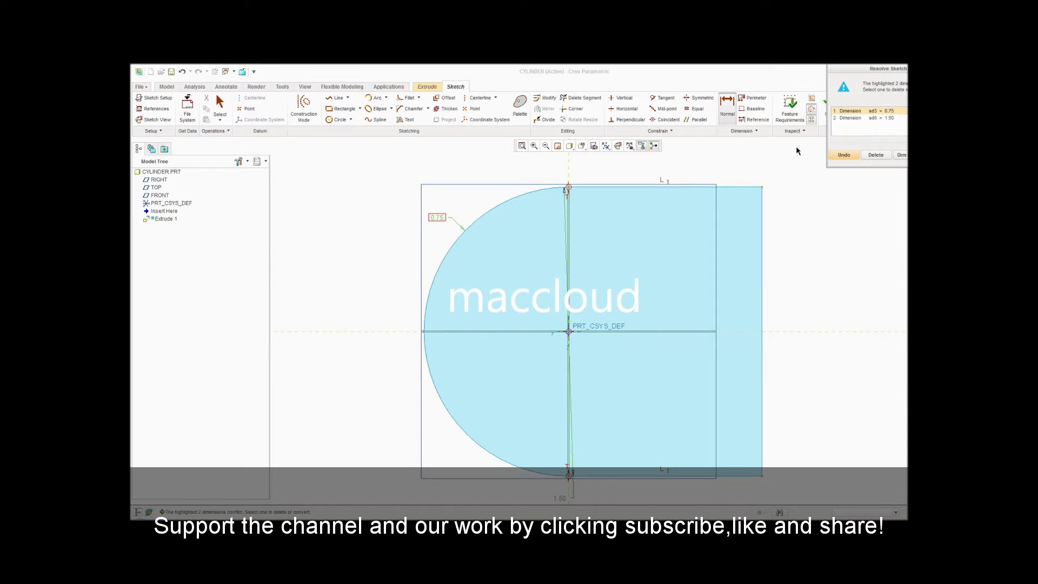
{"action": "left_click", "coordinate": [878, 120]}
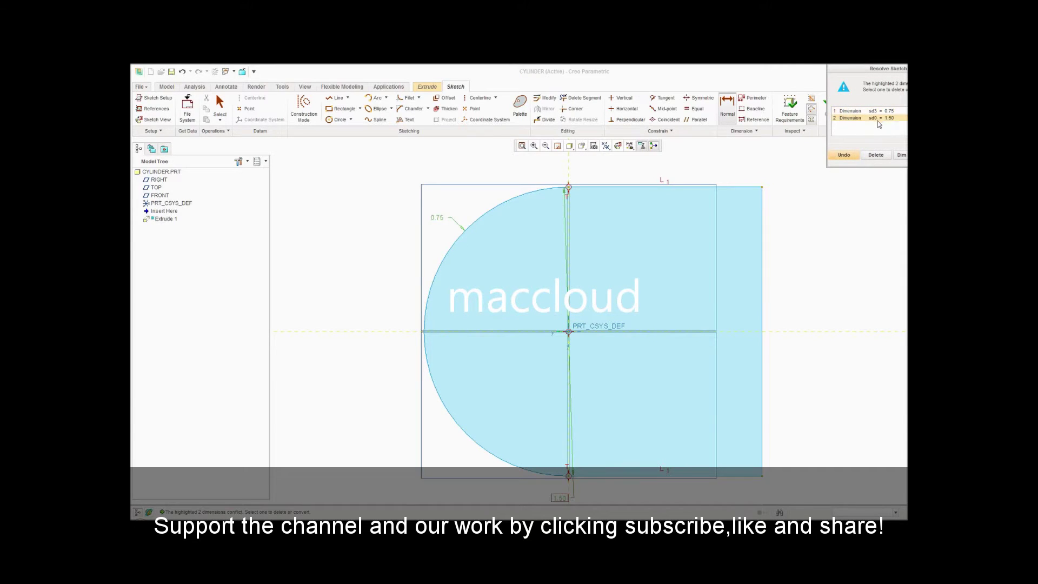
{"action": "left_click", "coordinate": [876, 156]}
{"action": "key", "text": "BackSpace"}
{"action": "key", "text": "Return"}
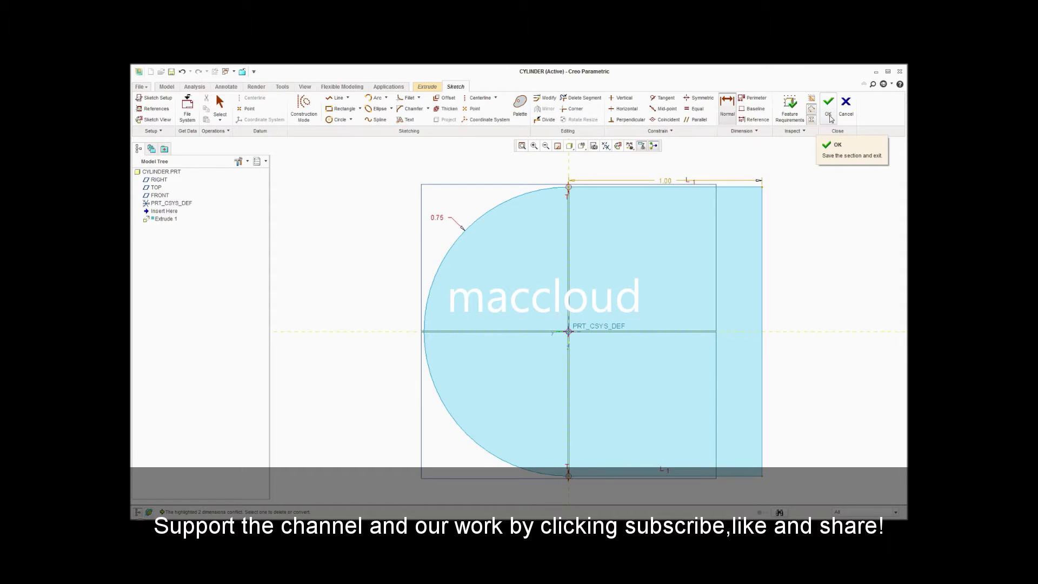
{"action": "left_click", "coordinate": [829, 105]}
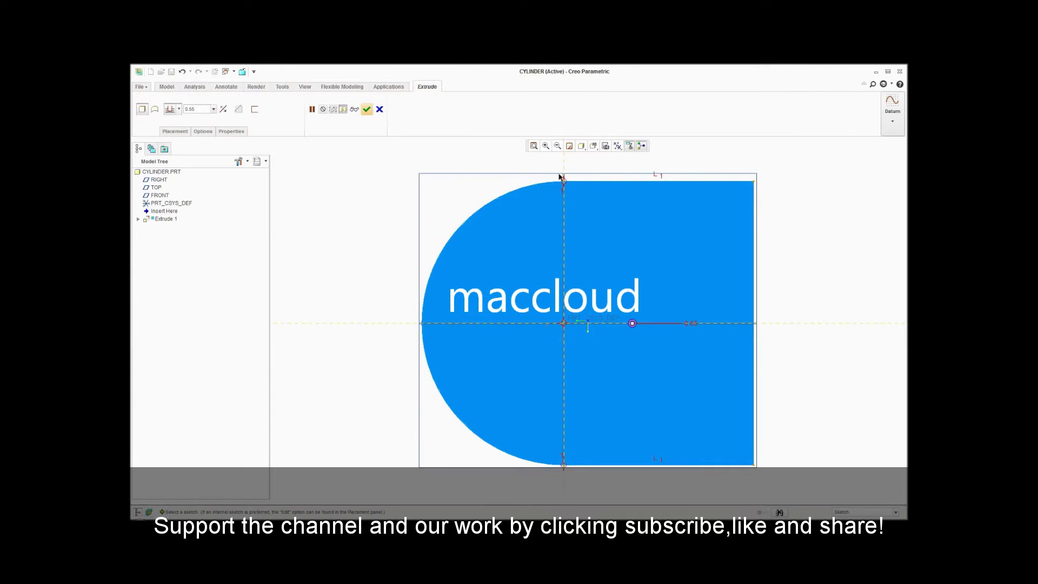
Step: Extrude the D-shaped profile 3.00 deep and return to Standard Orientation
{"action": "left_click", "coordinate": [174, 134]}
{"action": "double_click", "coordinate": [198, 109]}
{"action": "type", "text": "3"}
{"action": "key", "text": "Return"}
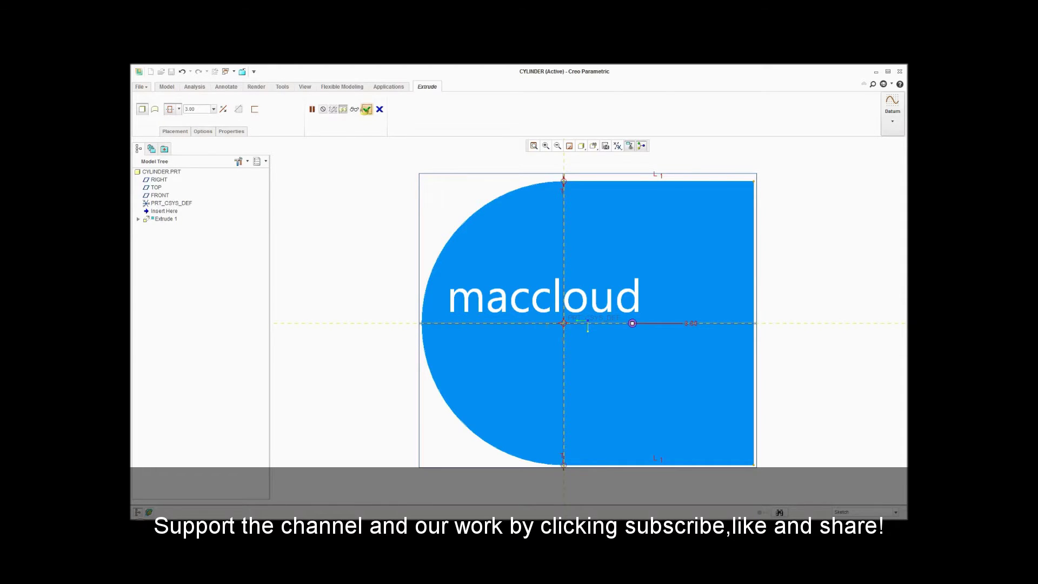
{"action": "left_click", "coordinate": [367, 109]}
{"action": "left_click", "coordinate": [599, 148]}
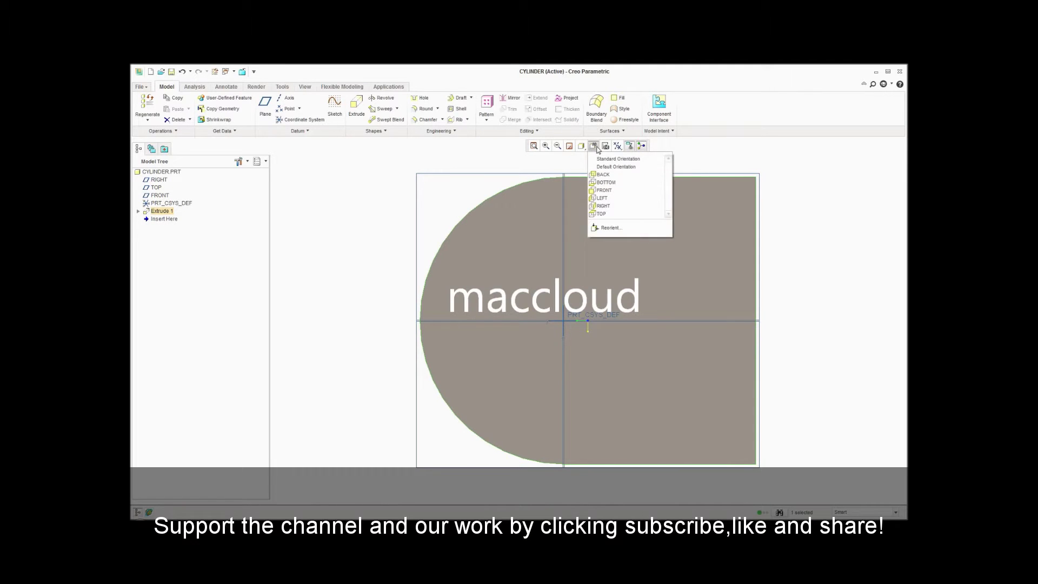
{"action": "left_click", "coordinate": [601, 162]}
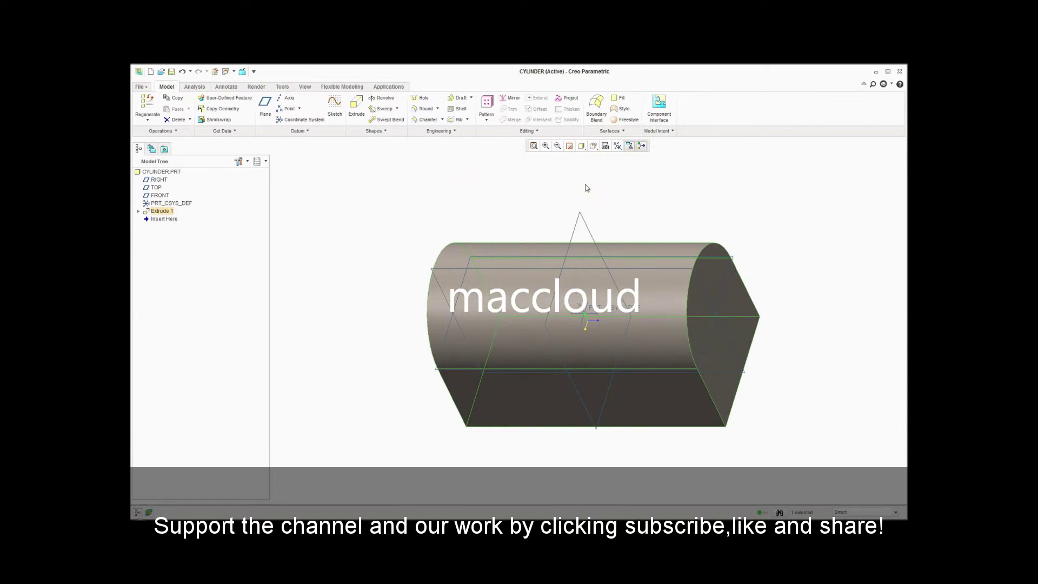
Step: Start a second extrude sketched on the solid's flat end face and draw a circle there
{"action": "left_click", "coordinate": [357, 105]}
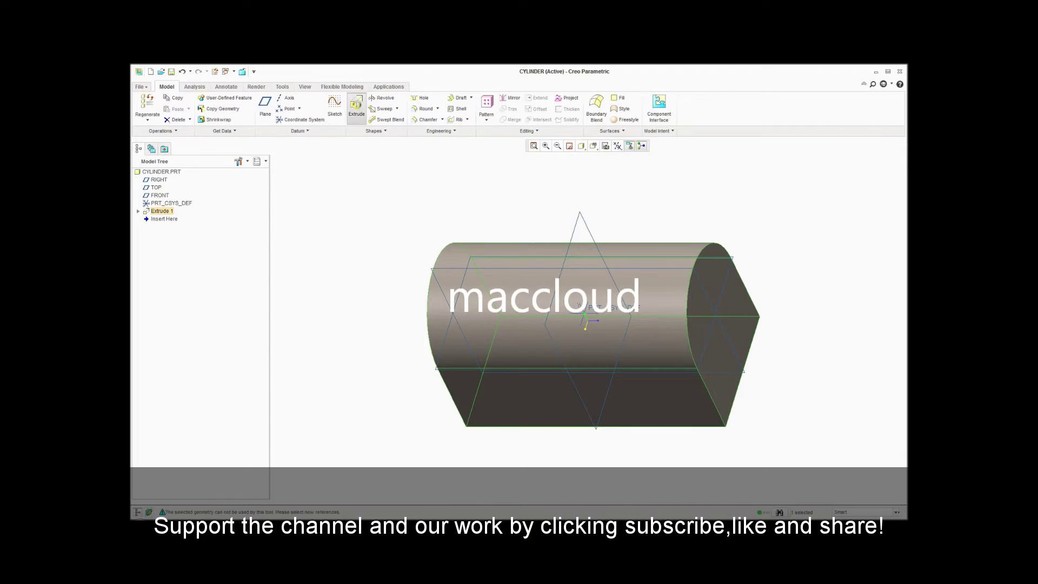
{"action": "left_click", "coordinate": [696, 304]}
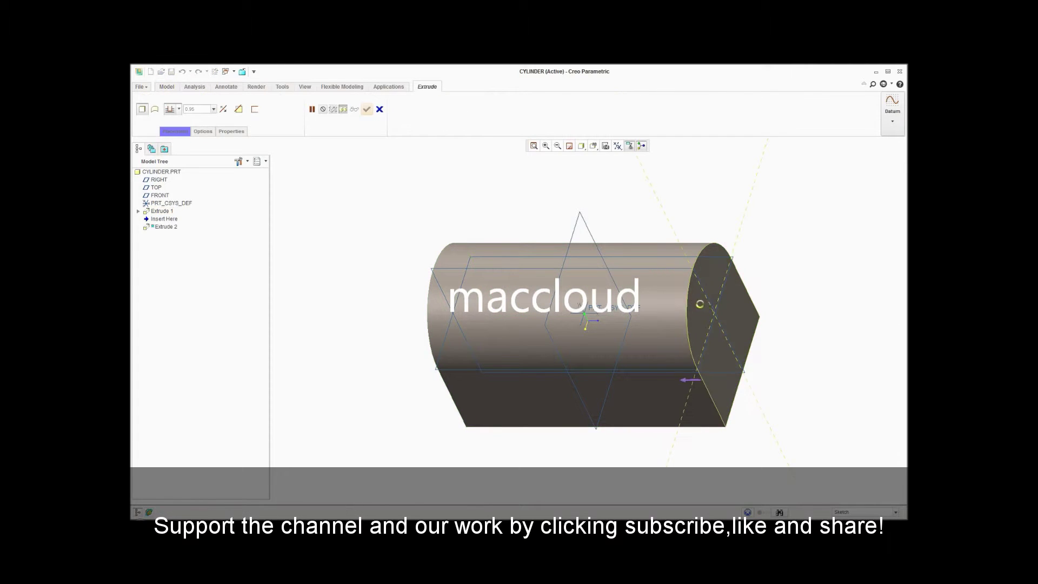
{"action": "left_click", "coordinate": [338, 119]}
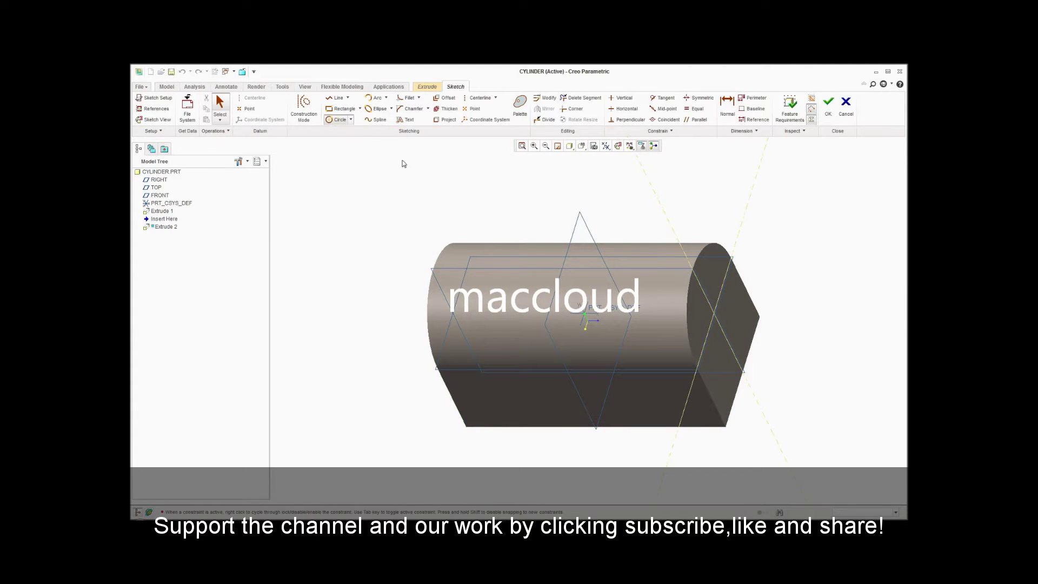
{"action": "left_click", "coordinate": [729, 307]}
{"action": "middle_click", "coordinate": [742, 302]}
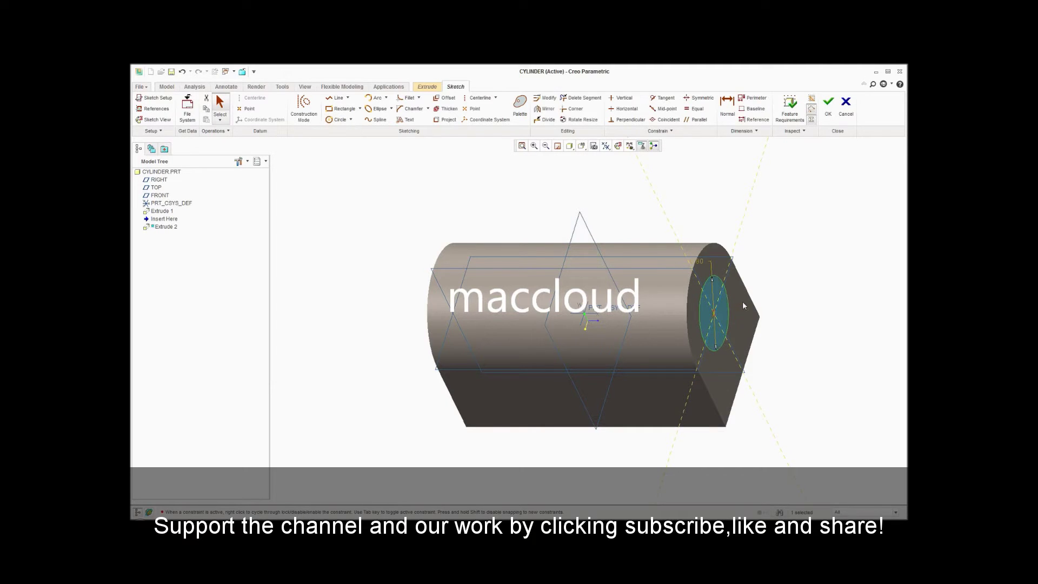
Step: Resize the end-face circle and cut it Through All as a bore along the solid
{"action": "double_click", "coordinate": [700, 262]}
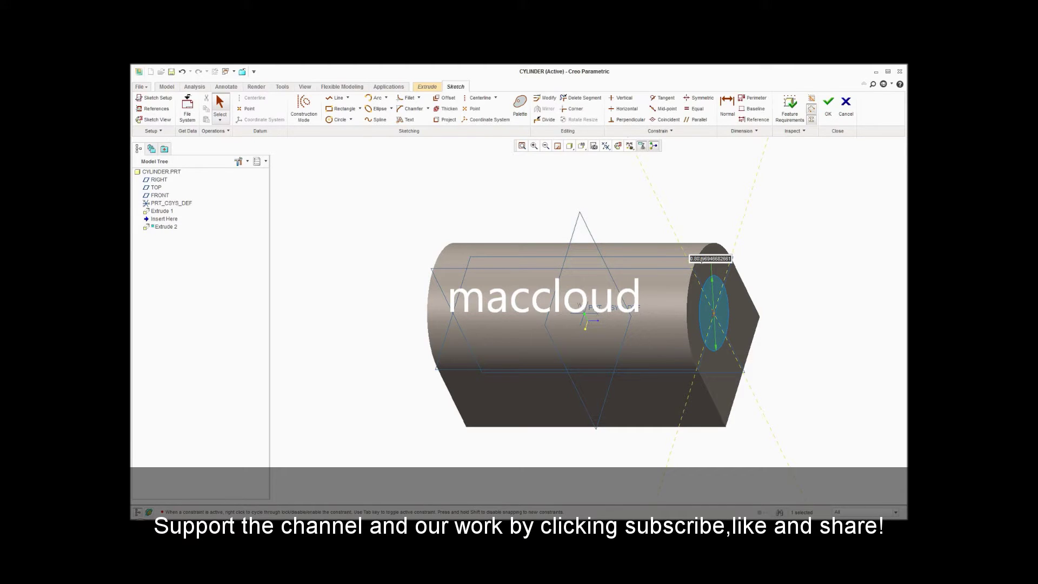
{"action": "type", "text": "1"}
{"action": "key", "text": "Return"}
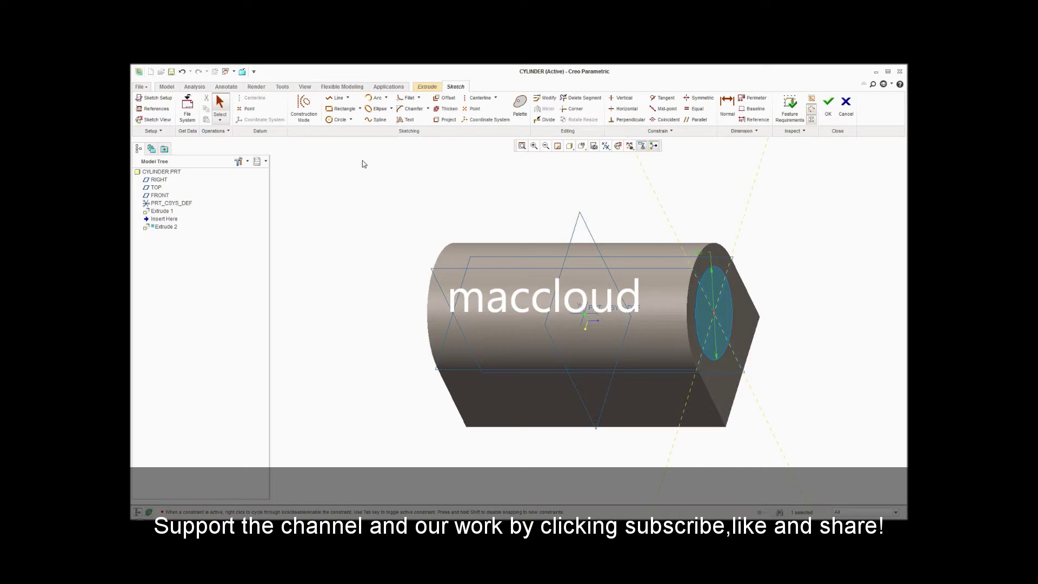
{"action": "left_click", "coordinate": [824, 111]}
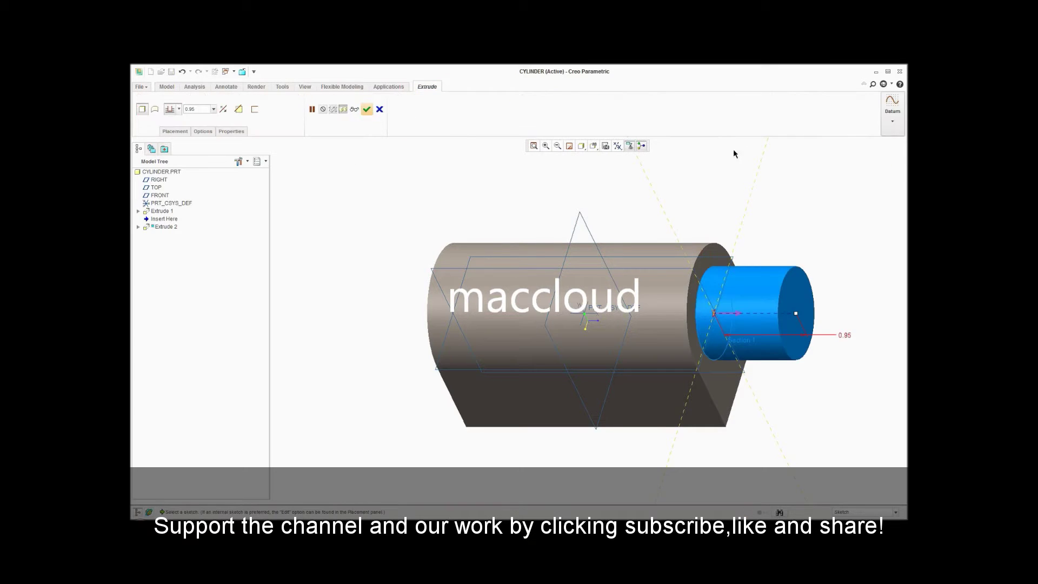
{"action": "left_click", "coordinate": [238, 110]}
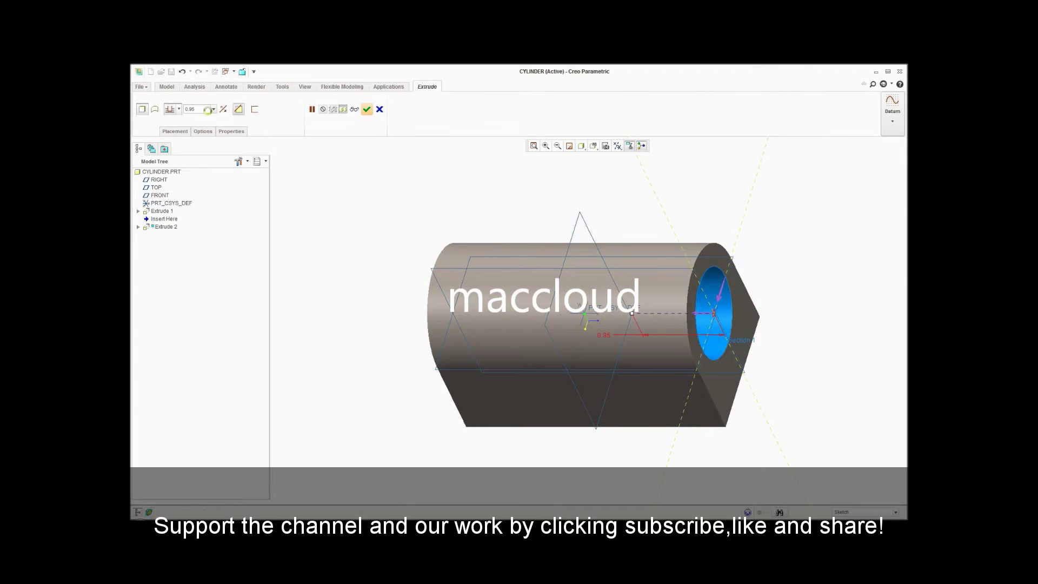
{"action": "left_click", "coordinate": [179, 110]}
{"action": "left_click", "coordinate": [171, 160]}
{"action": "left_click", "coordinate": [379, 110]}
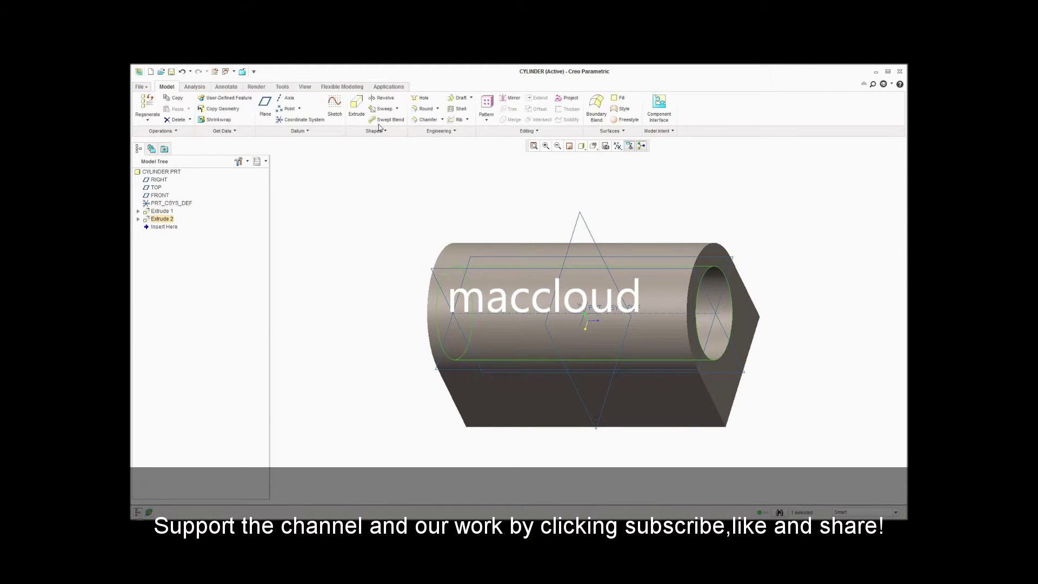
{"action": "left_click", "coordinate": [356, 110]}
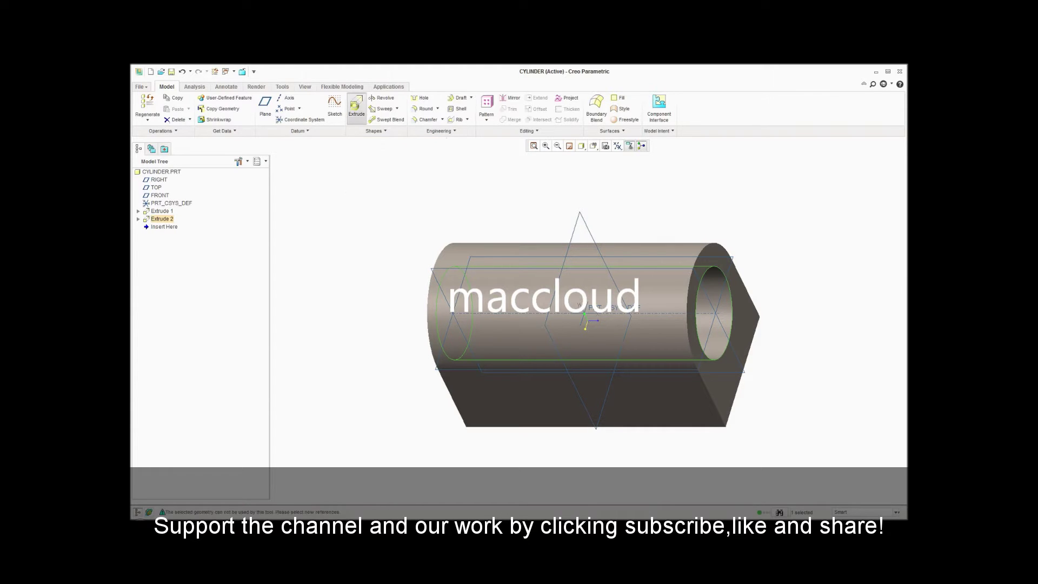
Step: Pick the block's bottom flat face as the sketch plane, viewed head-on
{"action": "key", "text": "ctrl+d"}
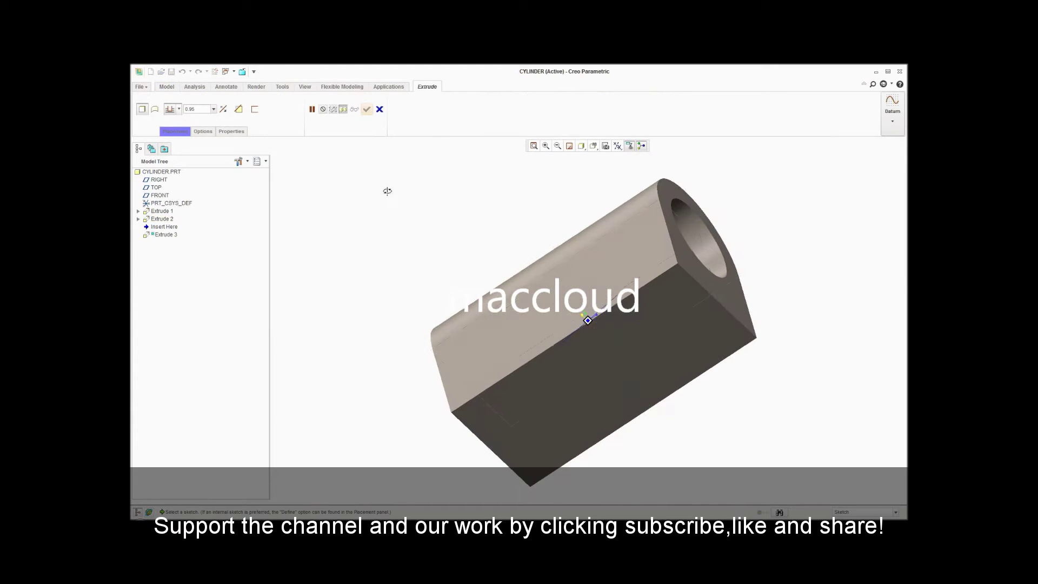
{"action": "left_click", "coordinate": [537, 382]}
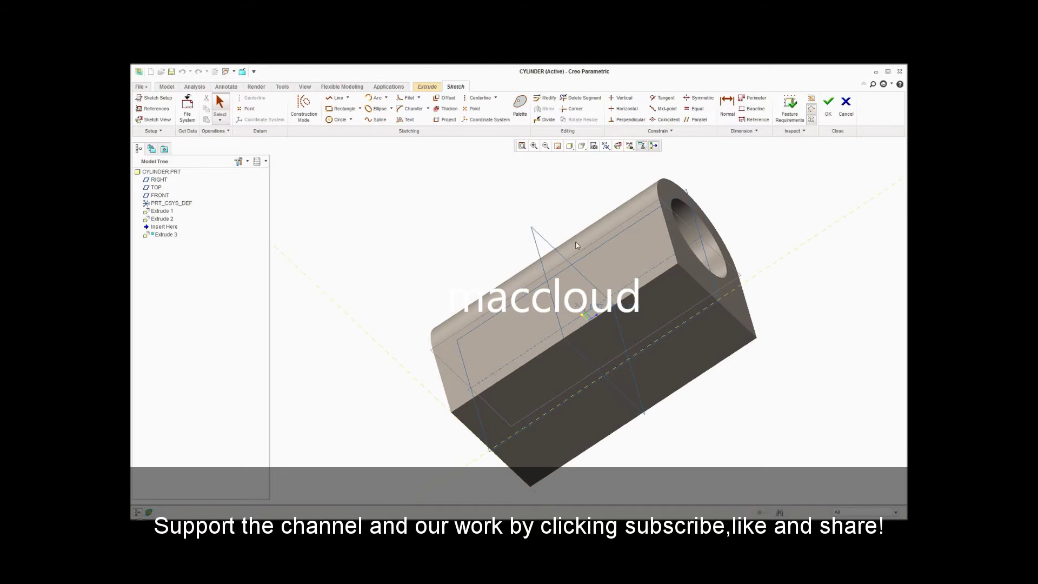
{"action": "left_click", "coordinate": [618, 146]}
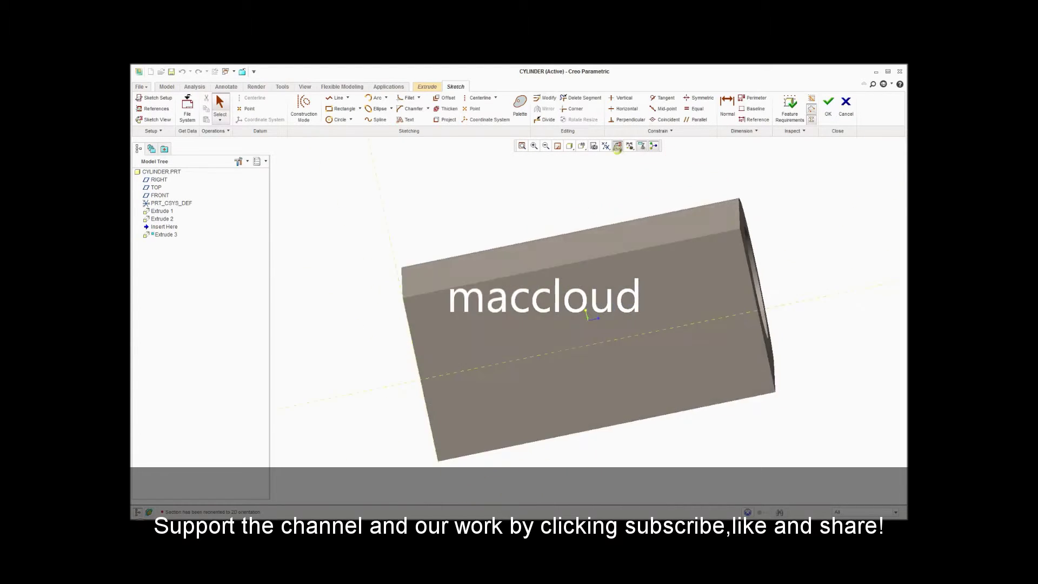
Step: Draw four circles near the top-left, top-right, bottom-right and bottom-left corners
{"action": "left_click", "coordinate": [339, 120]}
{"action": "left_click", "coordinate": [447, 260]}
{"action": "left_click", "coordinate": [456, 272]}
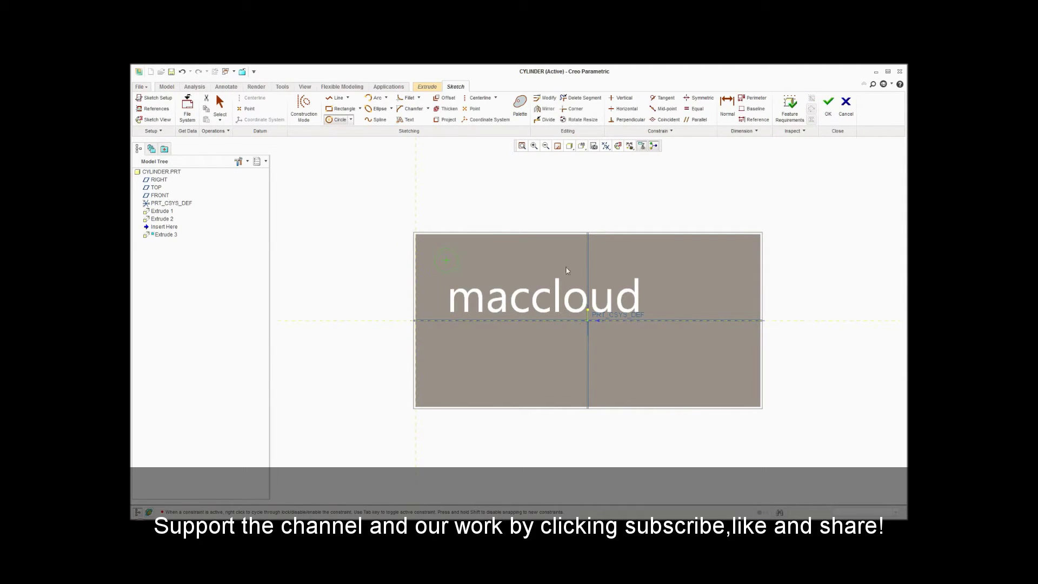
{"action": "left_click", "coordinate": [727, 260]}
{"action": "left_click", "coordinate": [739, 269]}
{"action": "left_click", "coordinate": [729, 380]}
{"action": "left_click", "coordinate": [739, 381]}
{"action": "left_click", "coordinate": [445, 380]}
{"action": "left_click", "coordinate": [456, 380]}
{"action": "middle_click", "coordinate": [480, 364]}
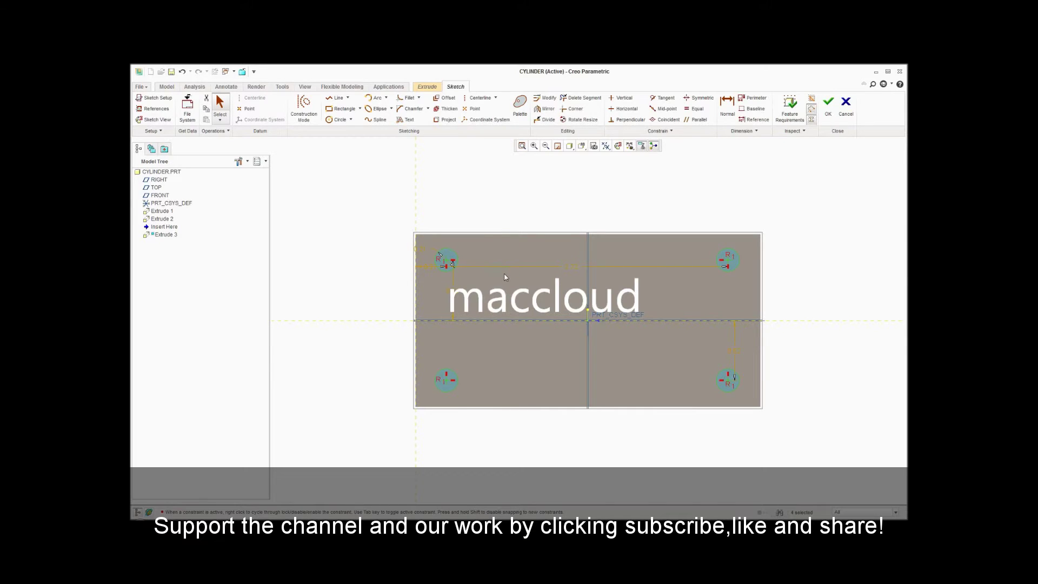
Step: Set the top-left circle's distance from the edge to 0.25
{"action": "left_click", "coordinate": [426, 269]}
{"action": "double_click", "coordinate": [426, 269]}
{"action": "type", "text": "1"}
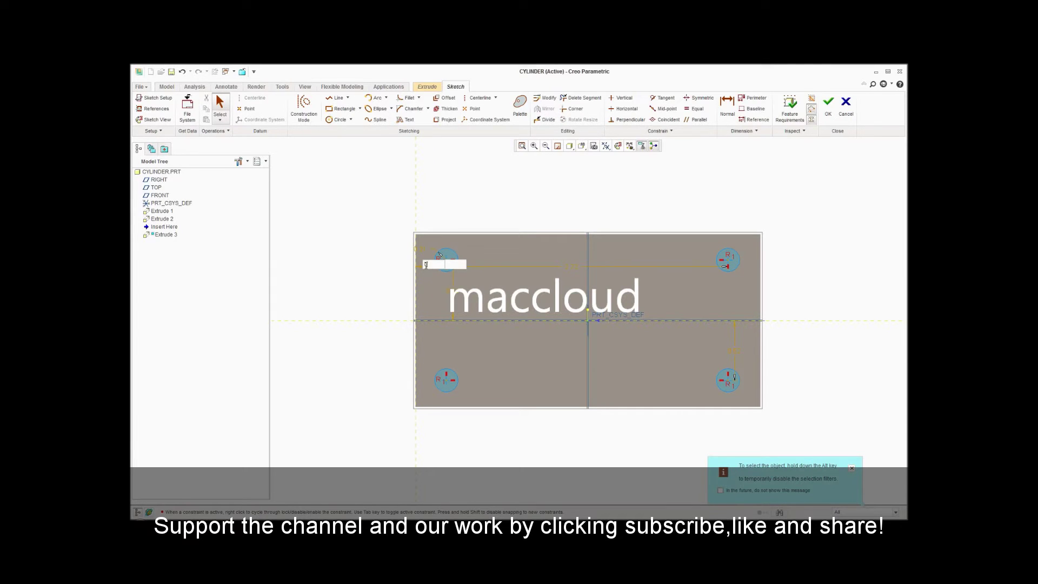
{"action": "key", "text": "Return"}
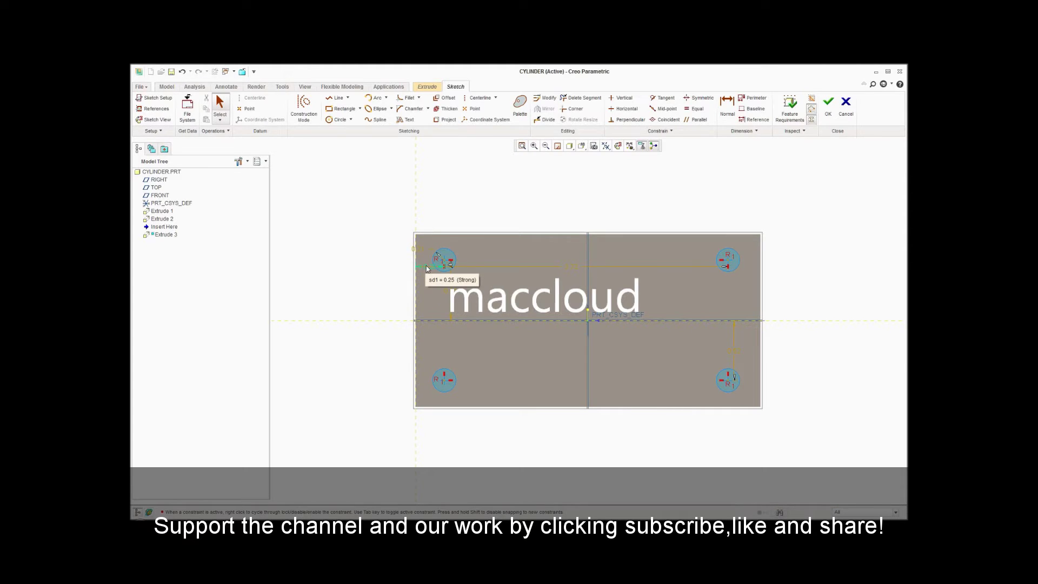
Step: Dimension the circle spacing: 2.50 between the top circles, 1.00 between the right circles
{"action": "left_click", "coordinate": [730, 111]}
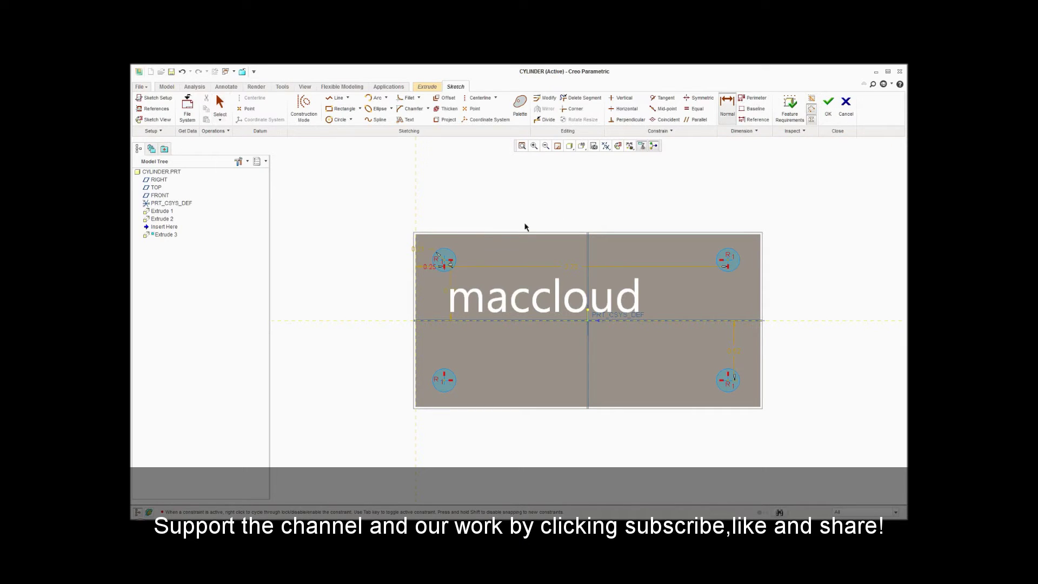
{"action": "left_click", "coordinate": [728, 261]}
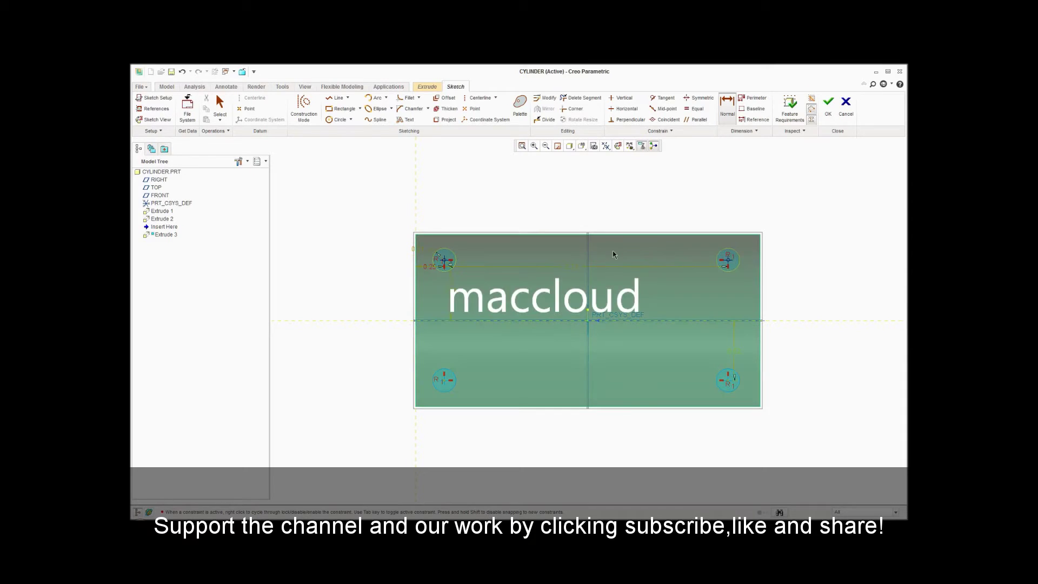
{"action": "middle_click", "coordinate": [600, 213]}
{"action": "type", "text": "2.5"}
{"action": "key", "text": "Return"}
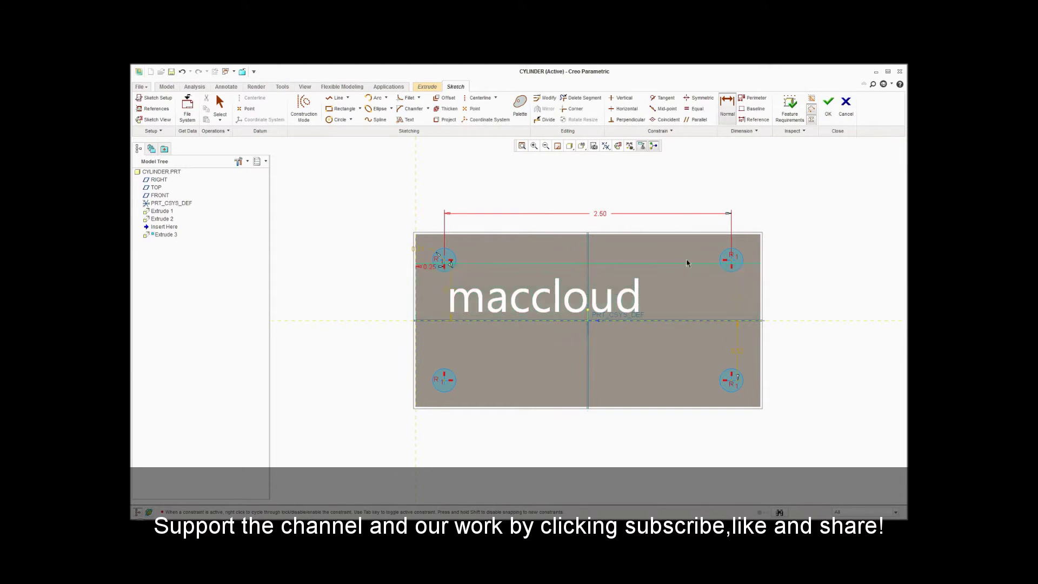
{"action": "left_click", "coordinate": [731, 261]}
{"action": "left_click", "coordinate": [732, 380], "text": "ctrl"}
{"action": "middle_click", "coordinate": [706, 304]}
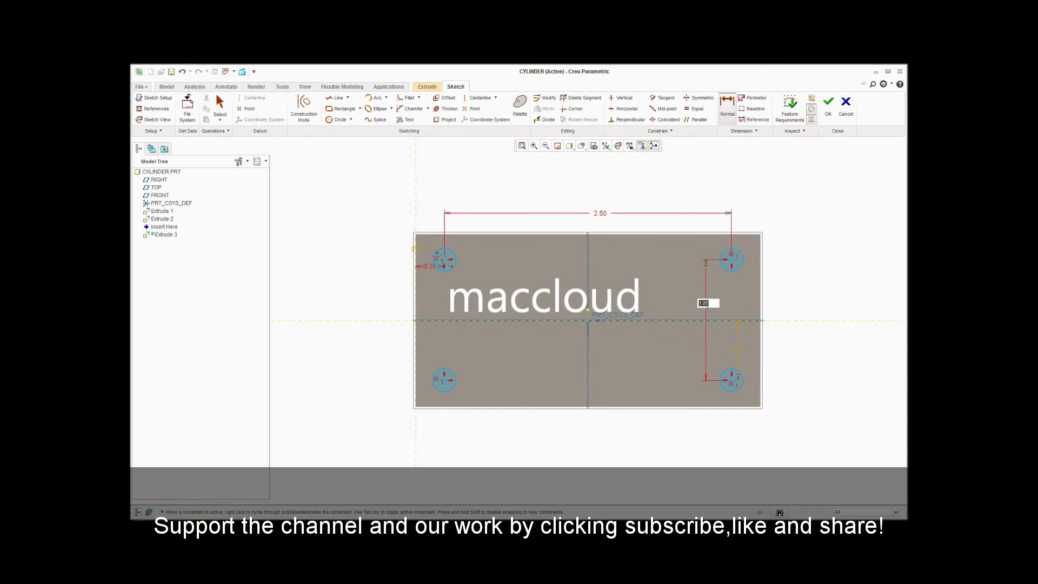
{"action": "type", "text": "1"}
{"action": "key", "text": "Return"}
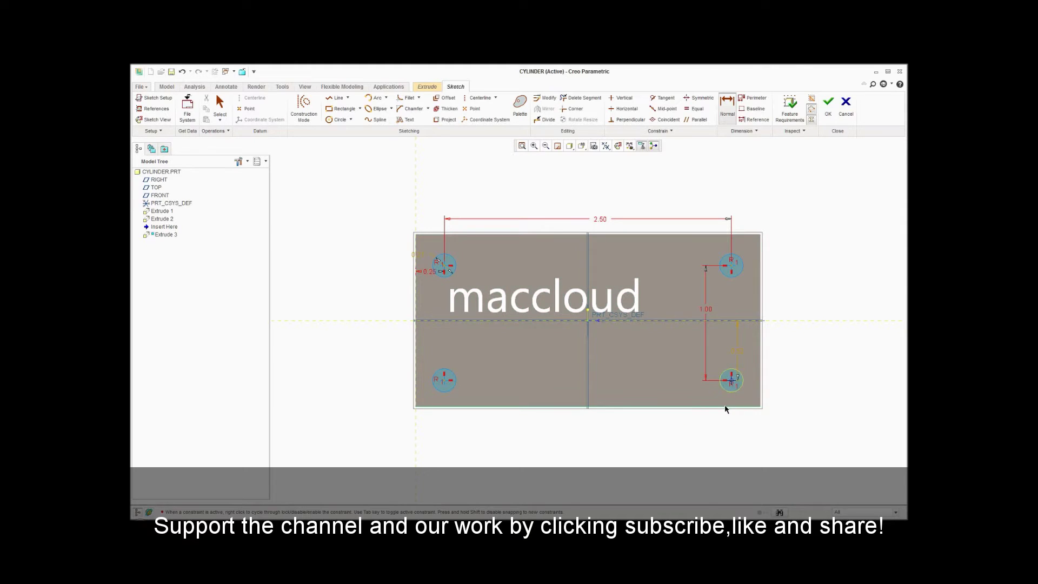
Step: Place the bottom-right circle 0.25 from the bottom edge and size the circles 0.13
{"action": "middle_click", "coordinate": [749, 398]}
{"action": "type", "text": "0.25"}
{"action": "key", "text": "Return"}
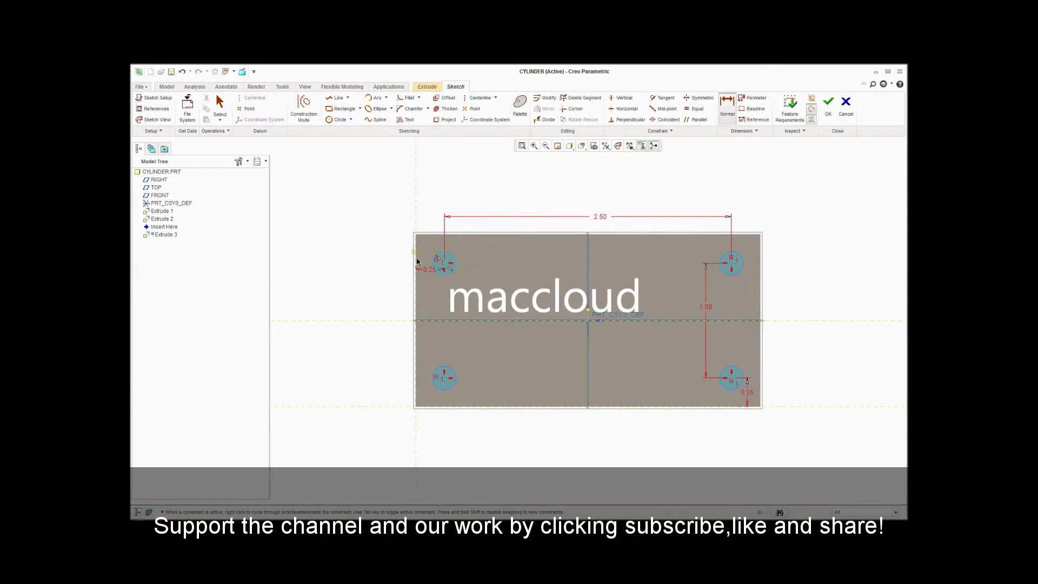
{"action": "double_click", "coordinate": [421, 253]}
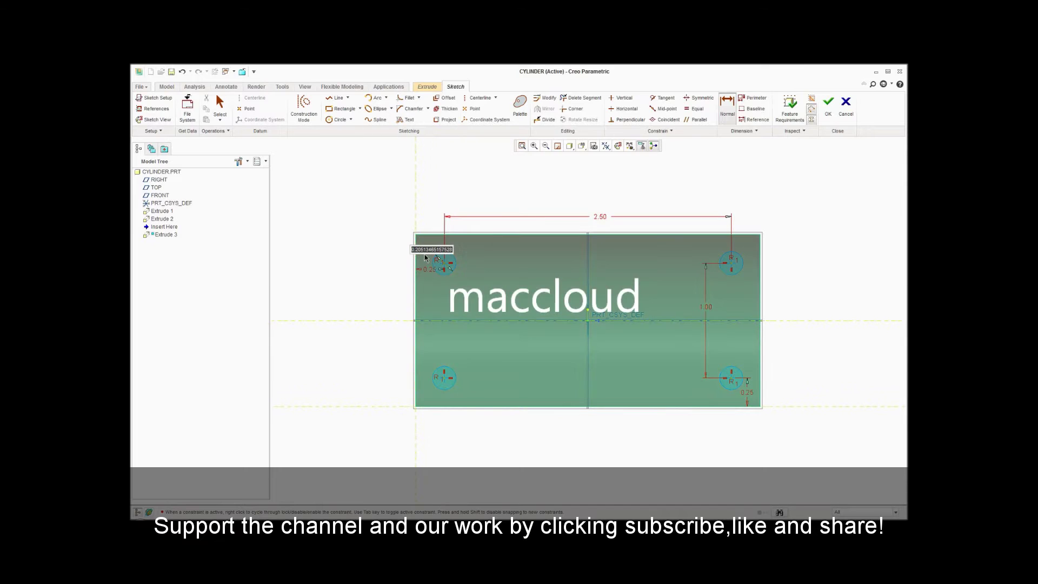
{"action": "type", "text": "0.13"}
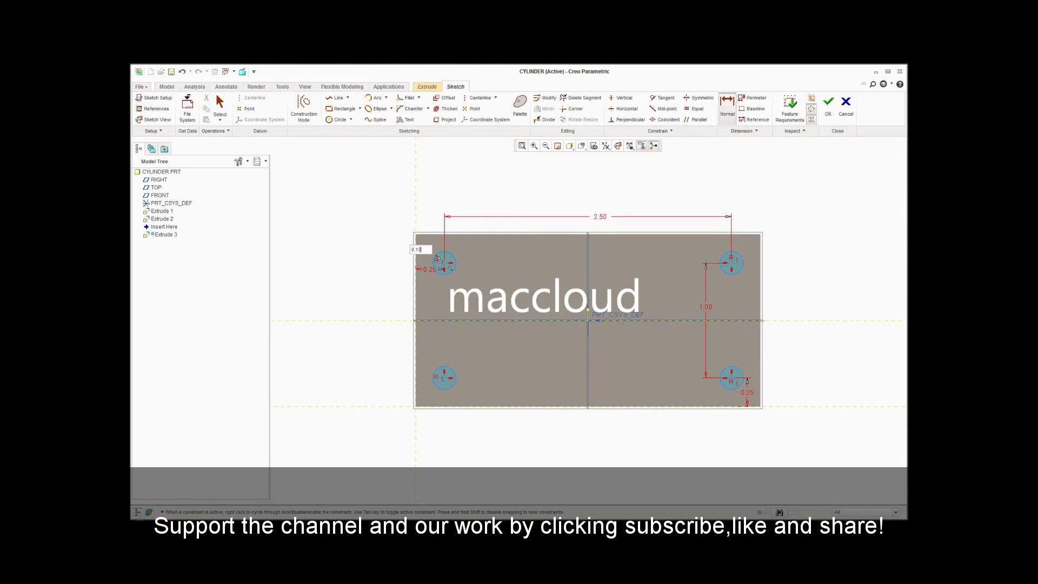
{"action": "key", "text": "Return"}
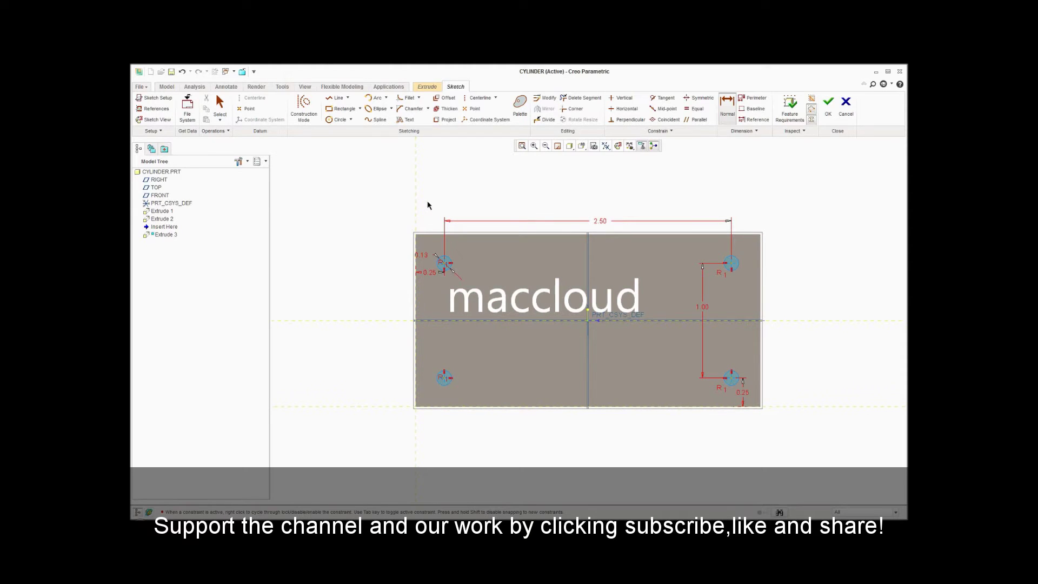
Step: Flip the extrude into the block and remove material 0.50 deep at the four circles
{"action": "left_click", "coordinate": [829, 104]}
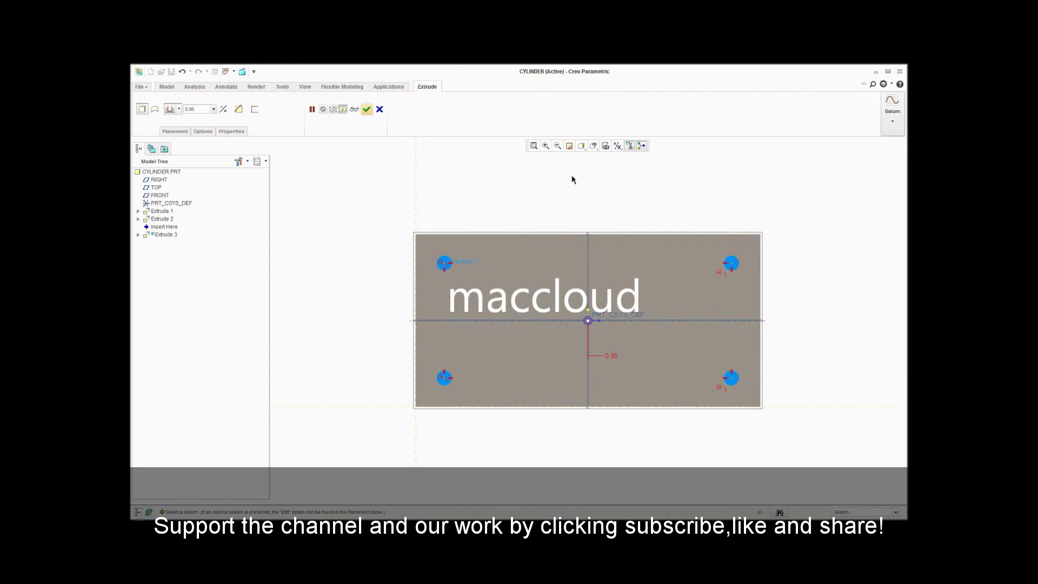
{"action": "left_click", "coordinate": [223, 110]}
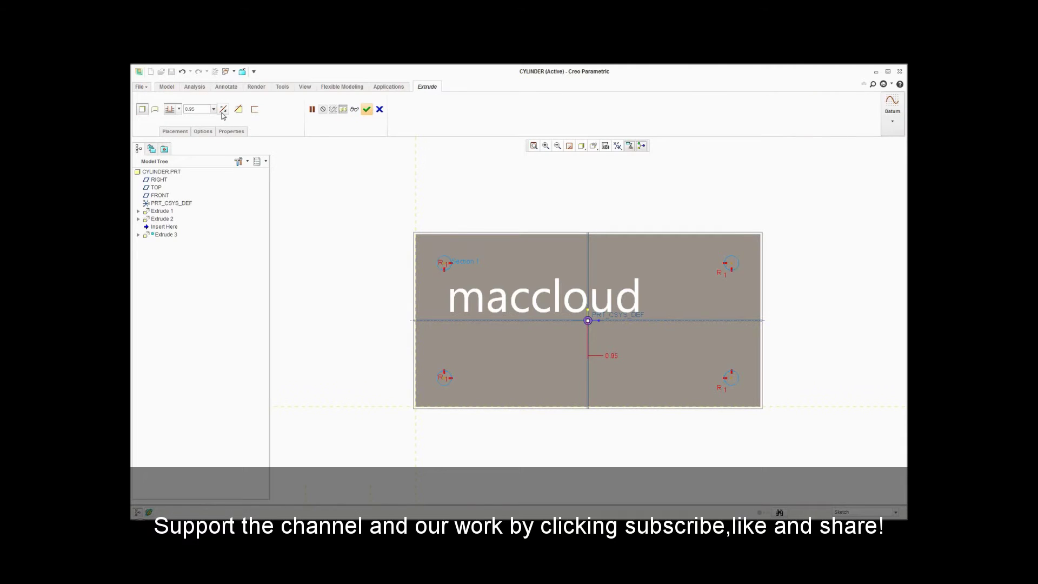
{"action": "left_click", "coordinate": [239, 111]}
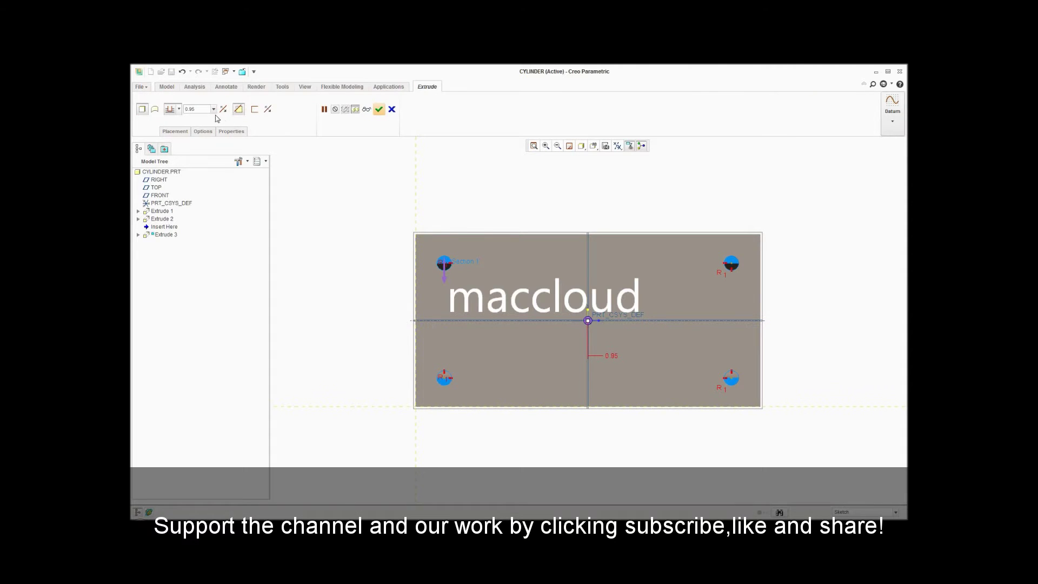
{"action": "type", "text": "0"}
{"action": "key", "text": "Return"}
{"action": "left_click", "coordinate": [380, 111]}
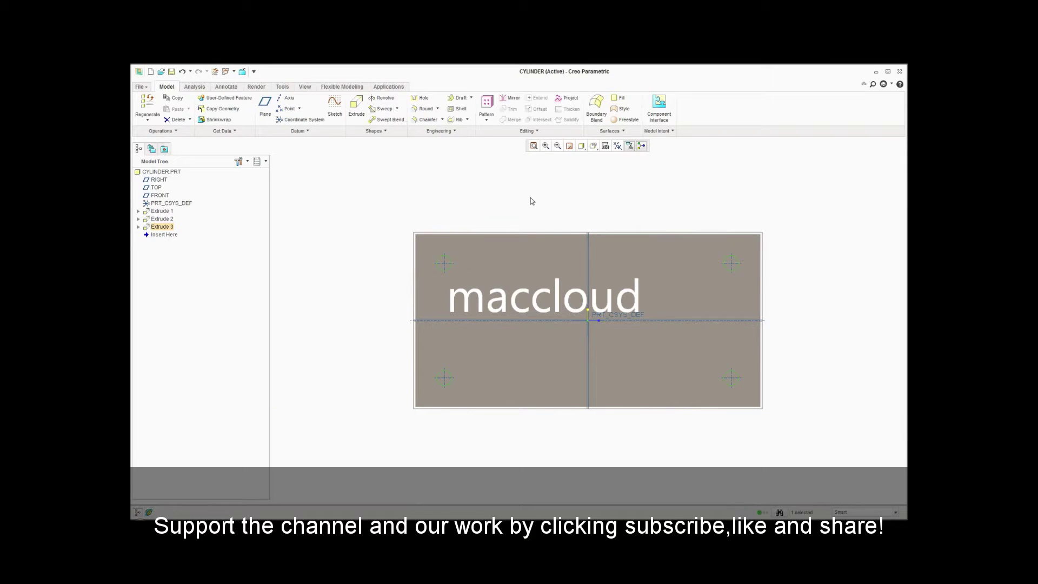
Step: Return to Standard Orientation and save the CYLINDER part
{"action": "key", "text": "ctrl+d"}
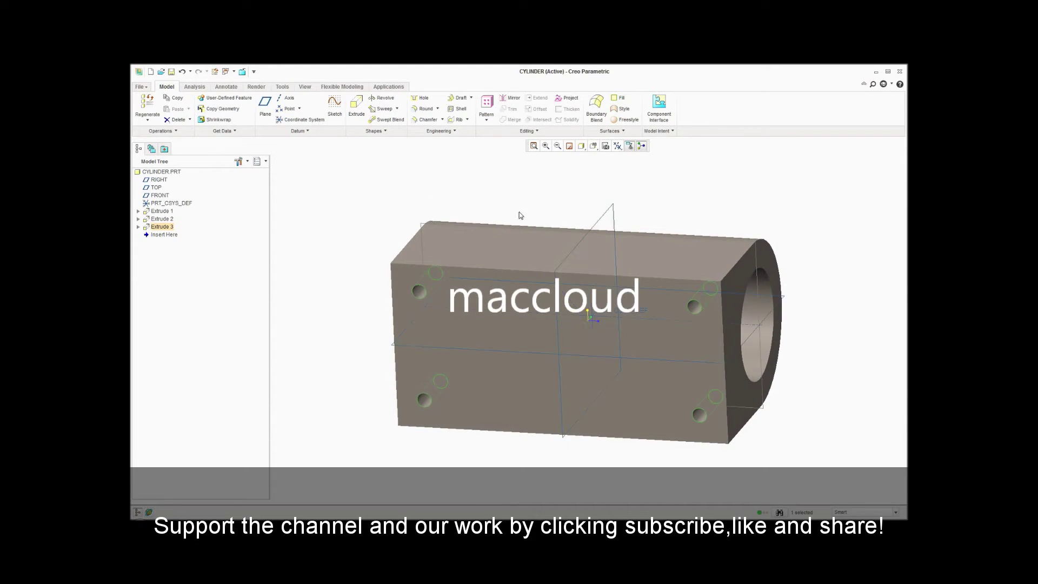
{"action": "left_click", "coordinate": [593, 146]}
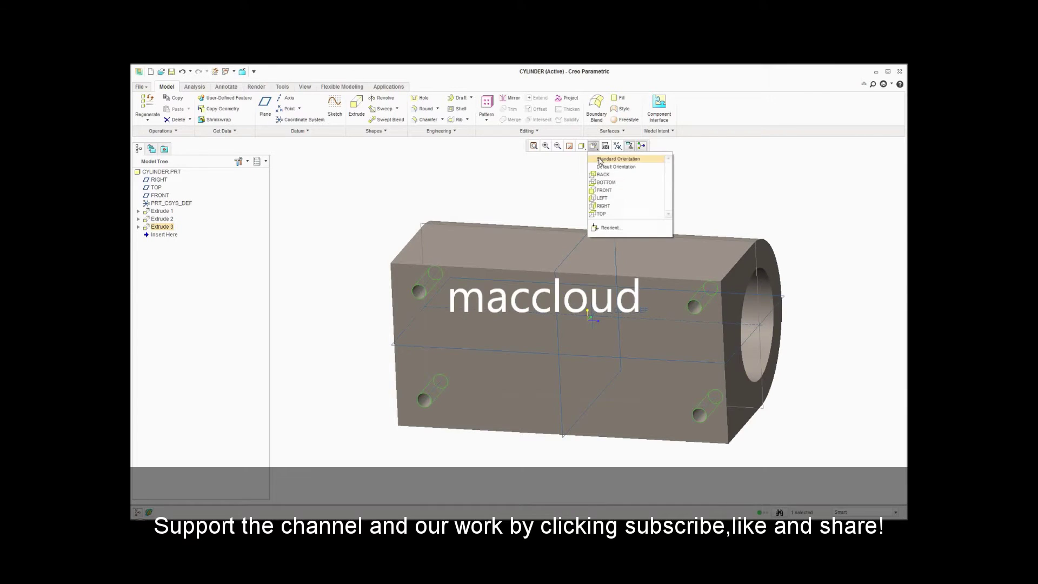
{"action": "left_click", "coordinate": [596, 160]}
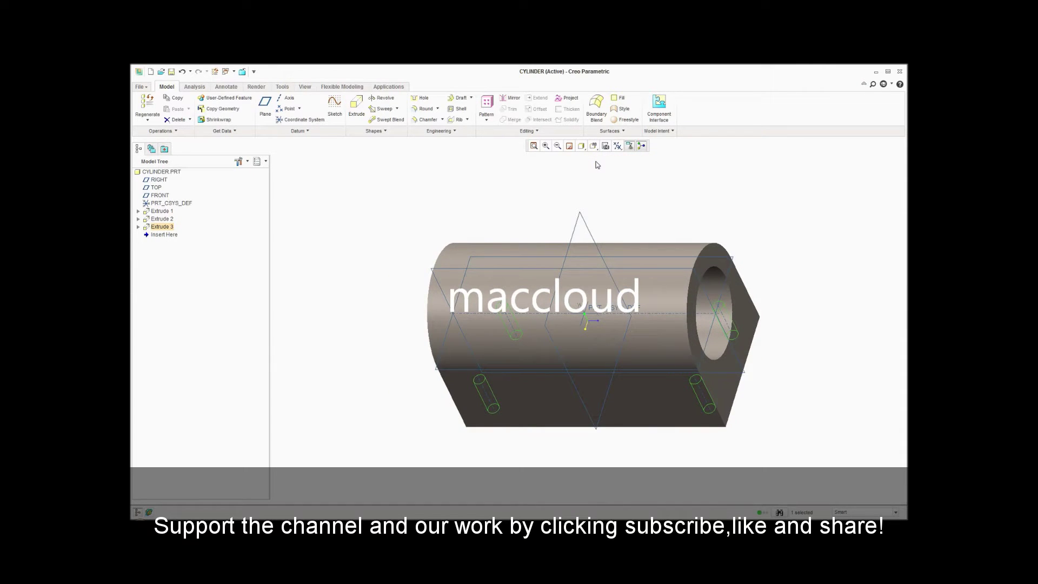
{"action": "left_click", "coordinate": [171, 71]}
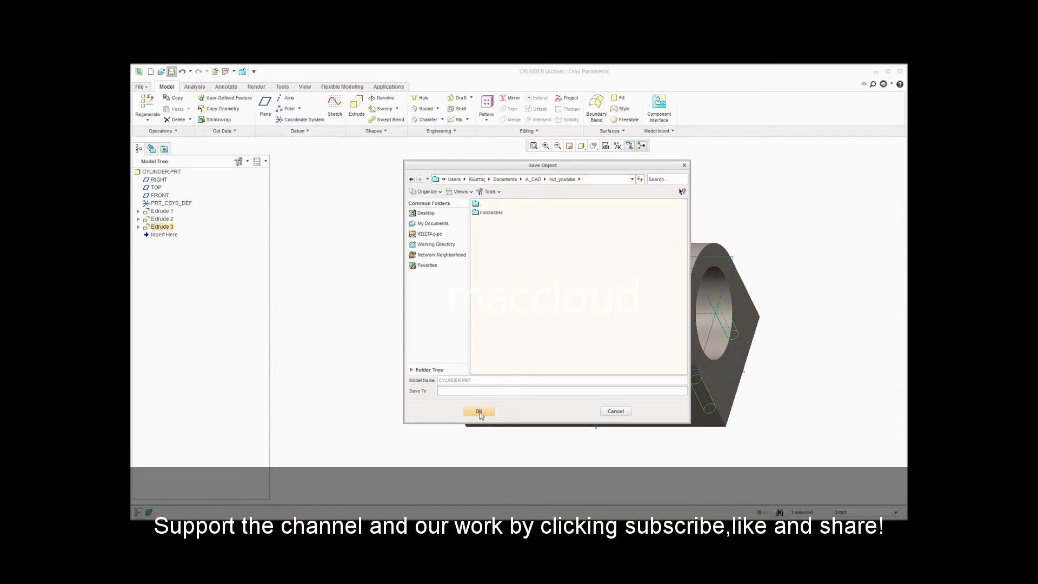
{"action": "left_click", "coordinate": [479, 412]}
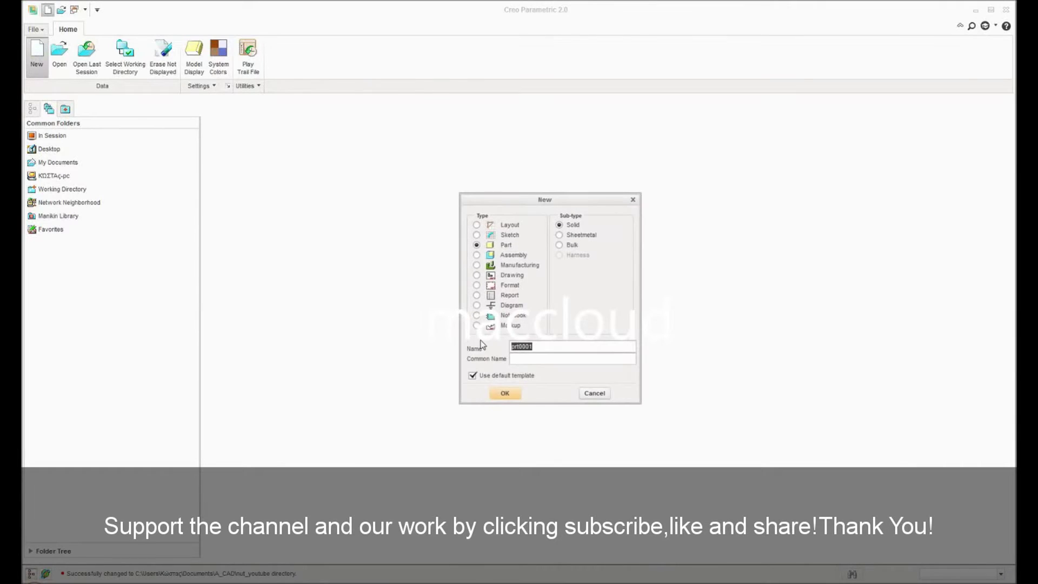
Step: Create the HINGE part and sketch a rectangle on the FRONT plane for an extrude
{"action": "left_click", "coordinate": [507, 394]}
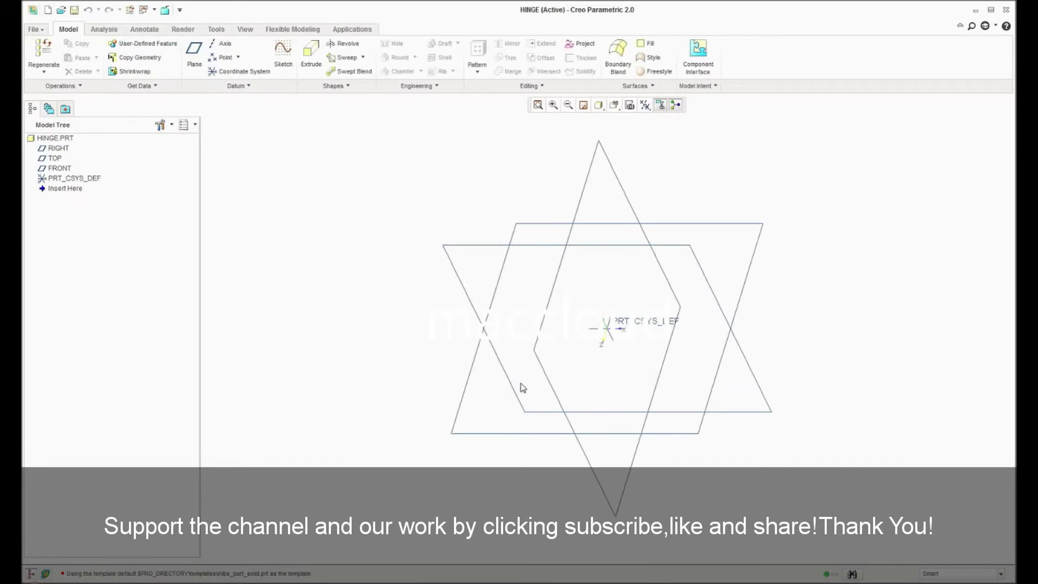
{"action": "left_click", "coordinate": [595, 243]}
{"action": "left_click", "coordinate": [311, 53]}
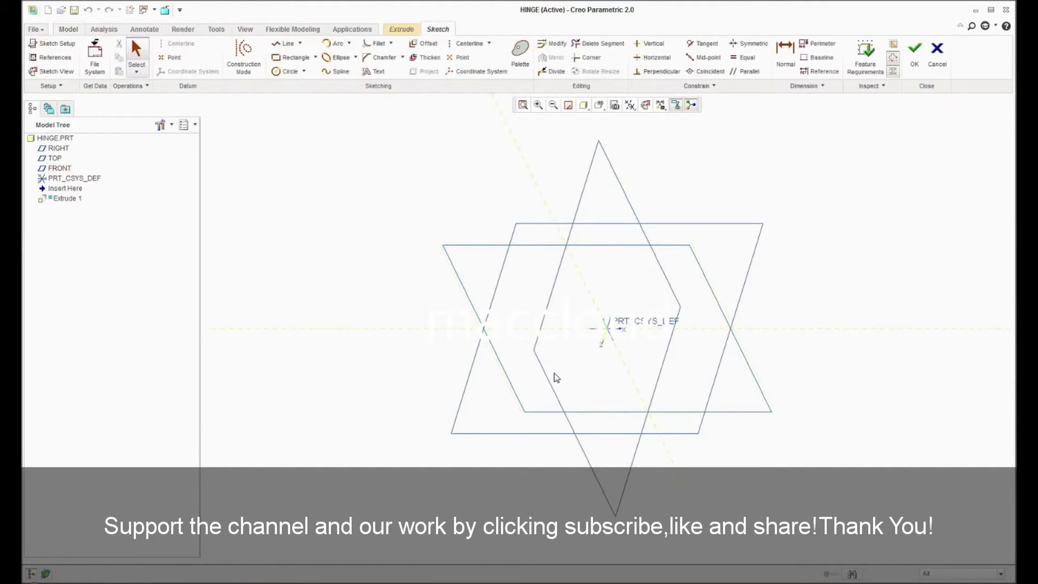
{"action": "left_click", "coordinate": [691, 105]}
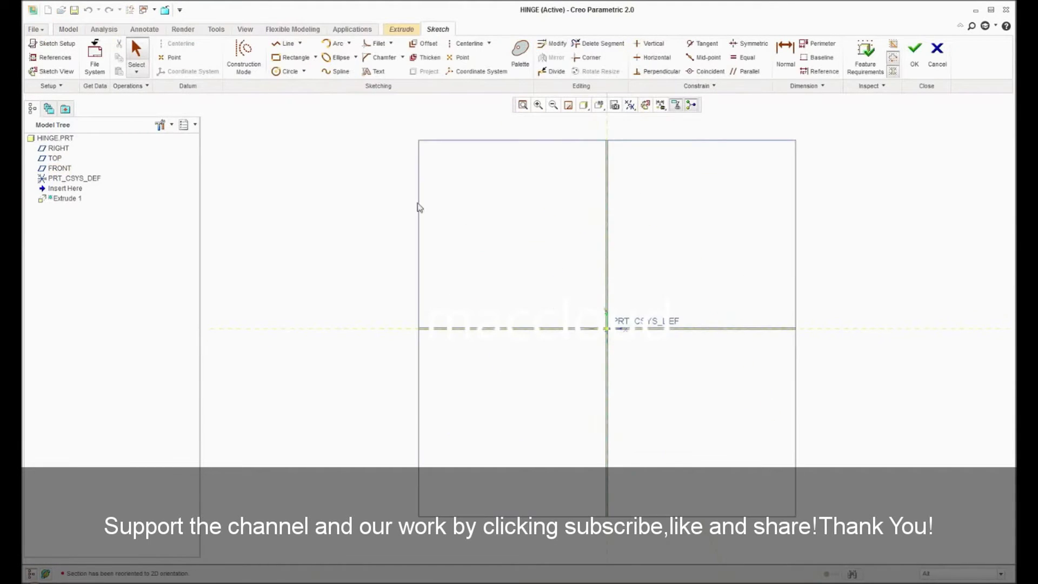
{"action": "key", "text": "r"}
{"action": "left_click", "coordinate": [589, 315]}
{"action": "left_click", "coordinate": [626, 373]}
{"action": "middle_click", "coordinate": [645, 352]}
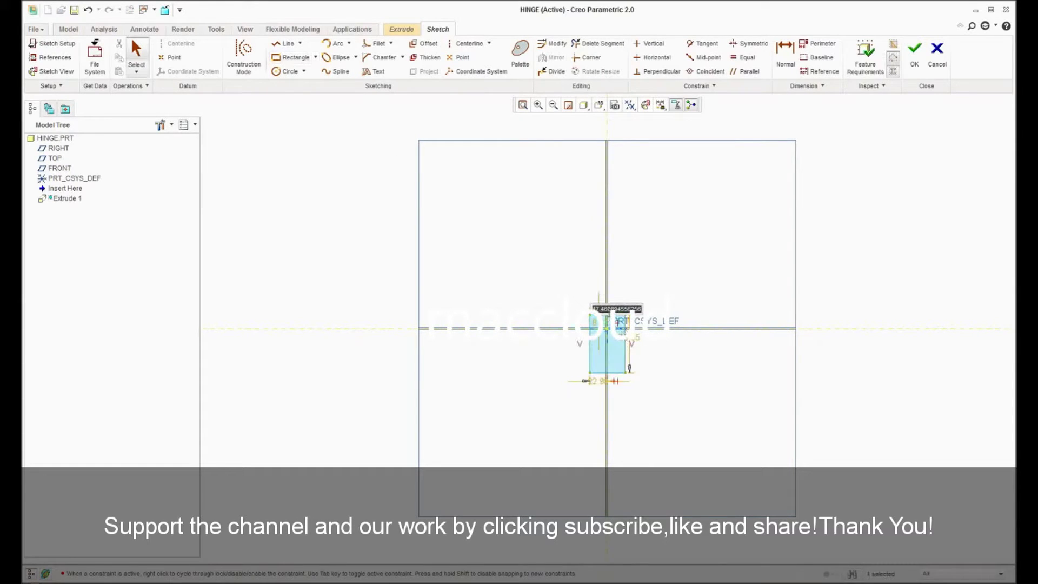
Step: Dimension the rectangle to 0.75 by 1.50 and move the 0.50 dimension left of it
{"action": "double_click", "coordinate": [574, 292]}
{"action": "key", "text": "Return"}
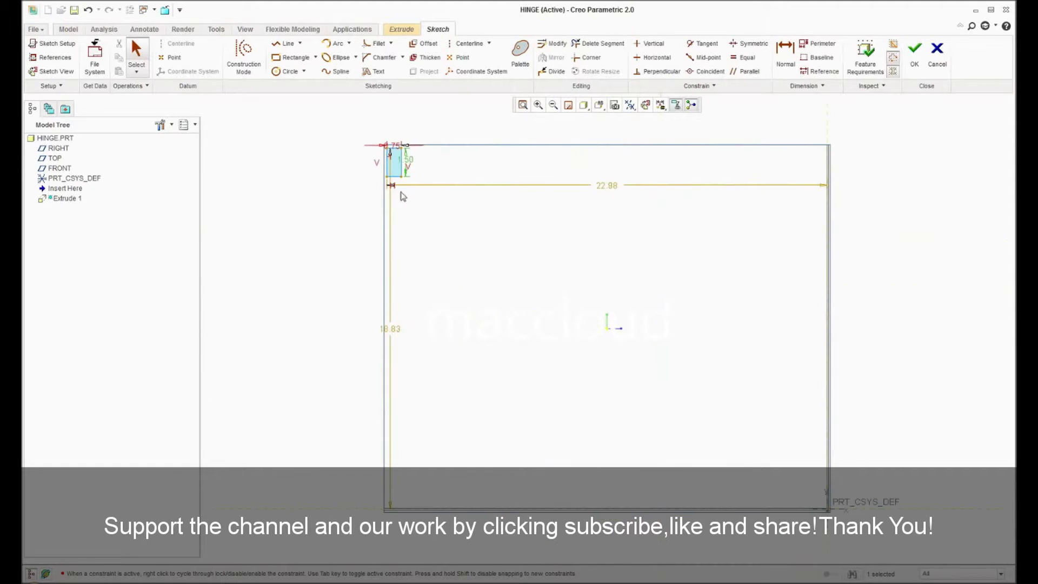
{"action": "double_click", "coordinate": [607, 184]}
{"action": "type", "text": "38"}
{"action": "key", "text": "Return"}
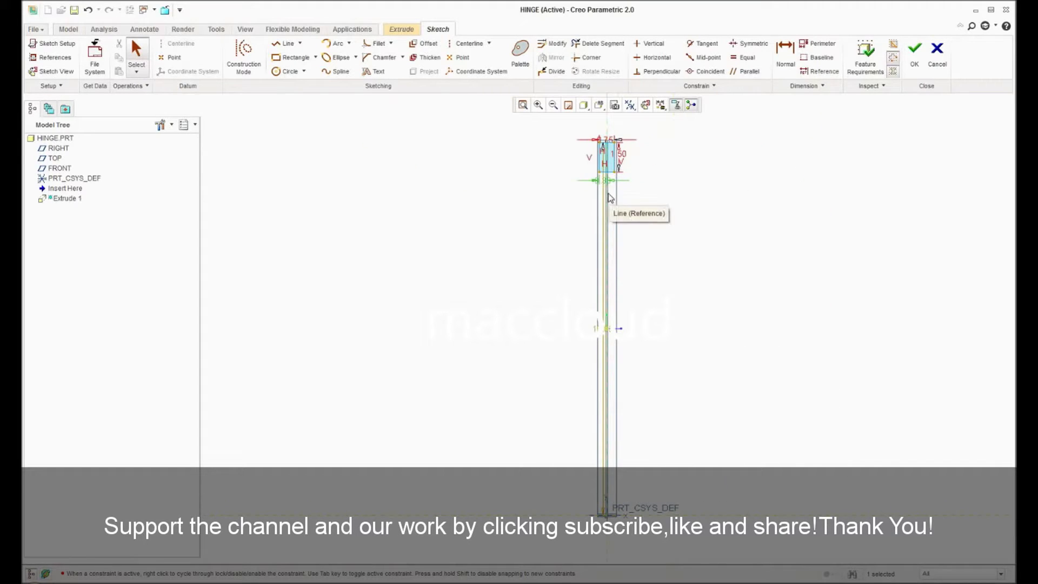
{"action": "double_click", "coordinate": [607, 327]}
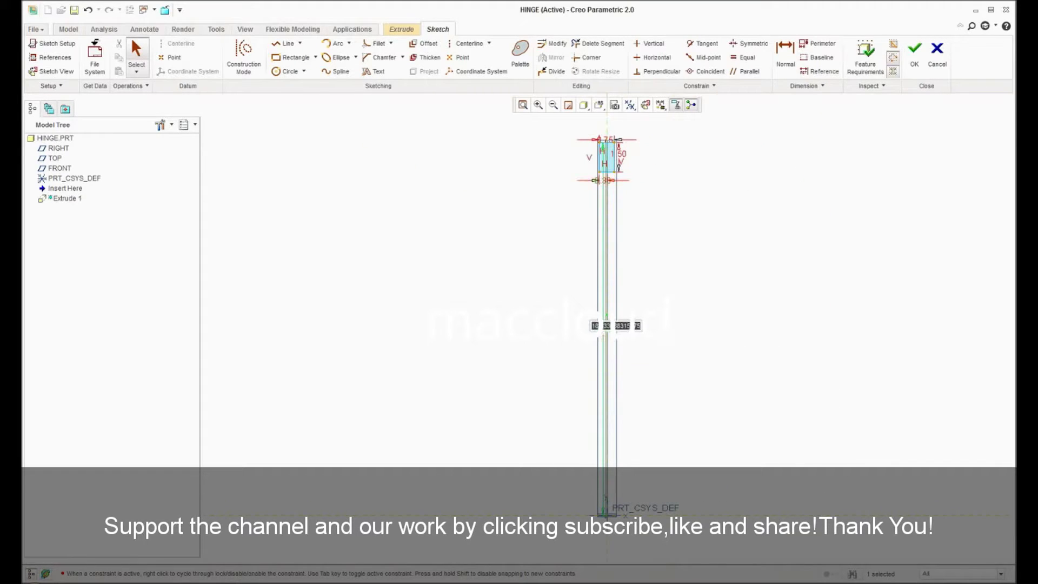
{"action": "type", "text": "0.5"}
{"action": "key", "text": "Return"}
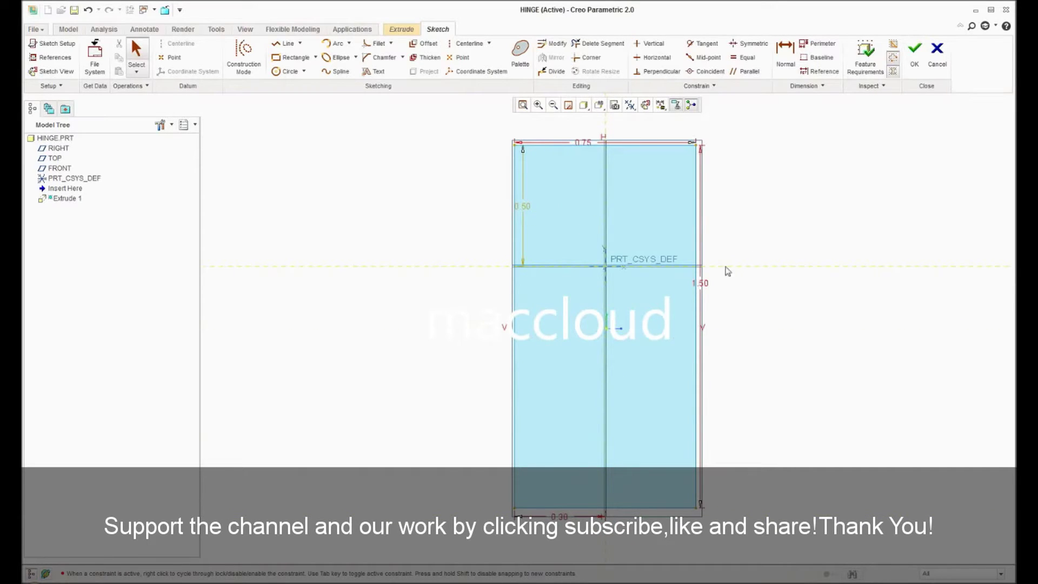
{"action": "double_click", "coordinate": [581, 518]}
{"action": "double_click", "coordinate": [582, 141]}
{"action": "left_click", "coordinate": [483, 208]}
{"action": "left_click", "coordinate": [772, 235]}
{"action": "left_click_drag", "start_coordinate": [523, 211], "coordinate": [488, 221]}
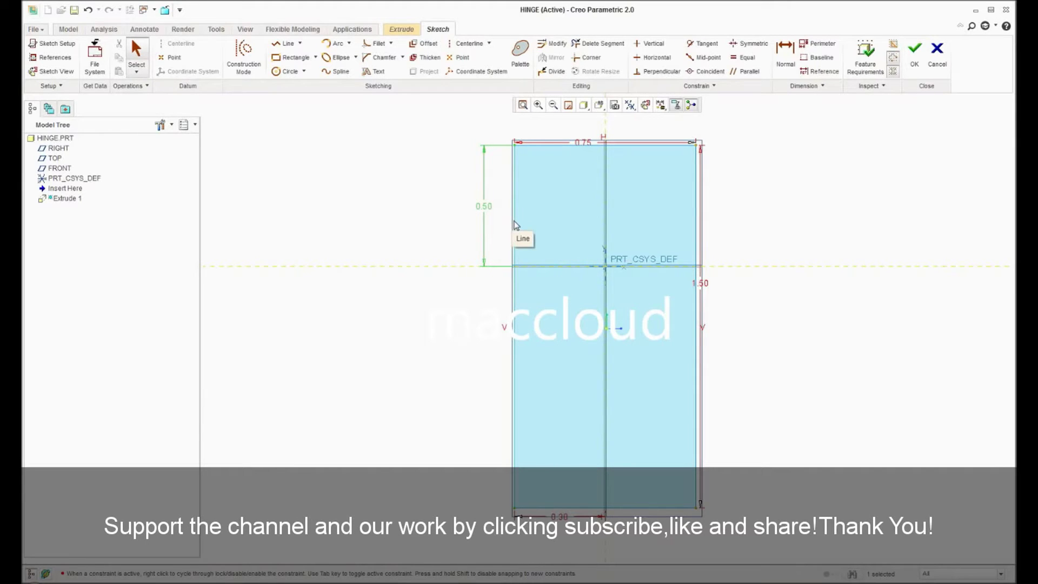
Step: Extrude the rectangle 1.40 deep with the Symmetric depth option
{"action": "left_click", "coordinate": [914, 52]}
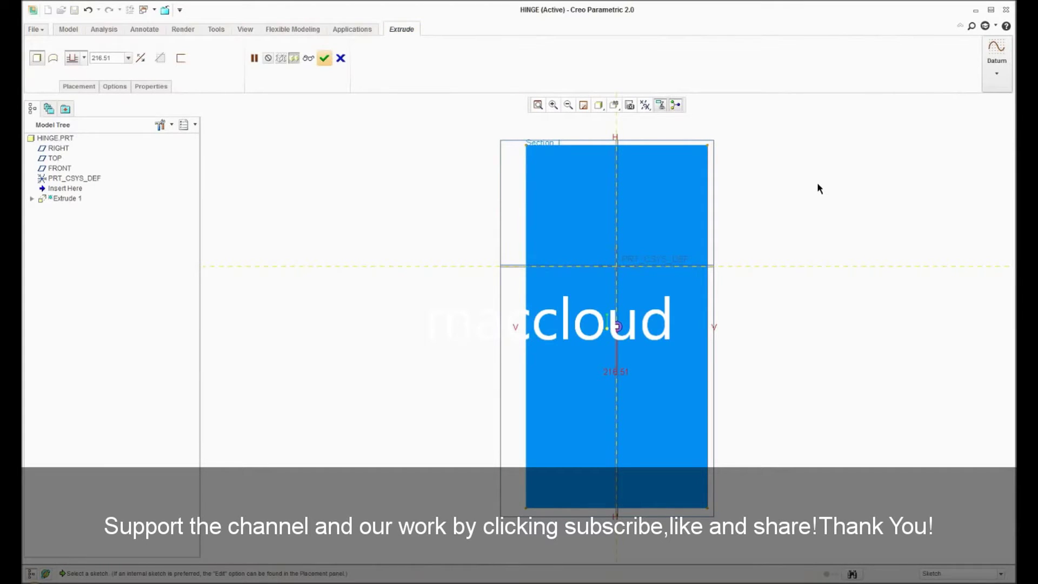
{"action": "double_click", "coordinate": [106, 58]}
{"action": "type", "text": "1.40"}
{"action": "left_click", "coordinate": [84, 58]}
{"action": "left_click", "coordinate": [72, 90]}
{"action": "key", "text": "ctrl+d"}
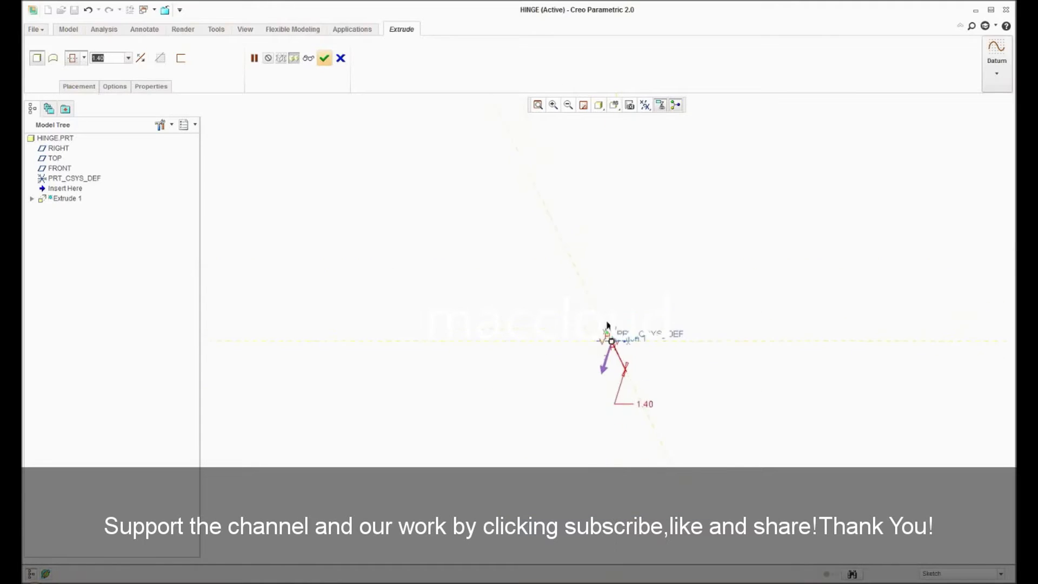
{"action": "left_click", "coordinate": [325, 59]}
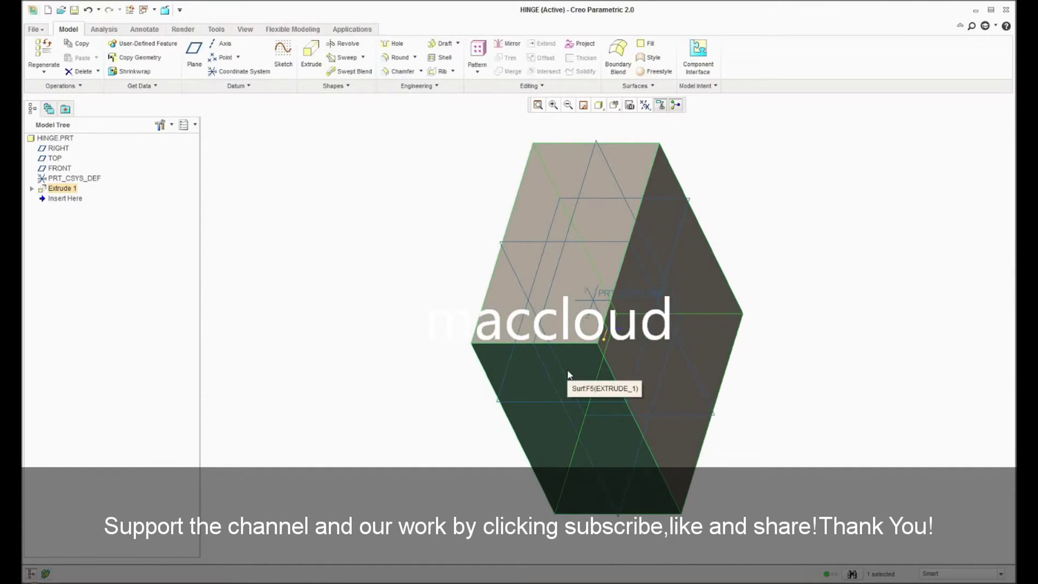
Step: Sketch a small circle on the block's face on the reference line, entering 1.18 for its size
{"action": "left_click", "coordinate": [569, 374]}
{"action": "left_click", "coordinate": [311, 51]}
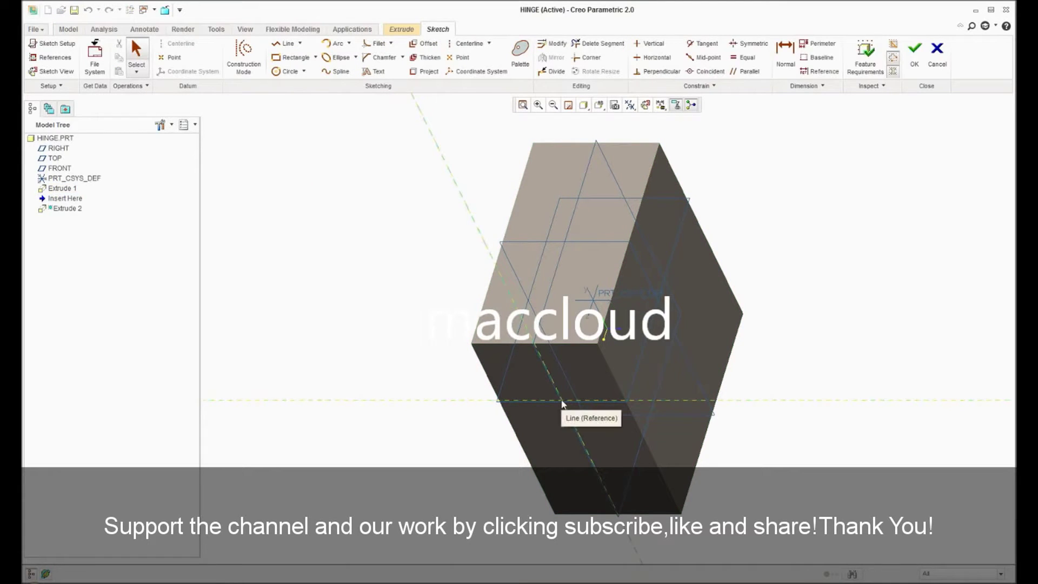
{"action": "left_click", "coordinate": [287, 71]}
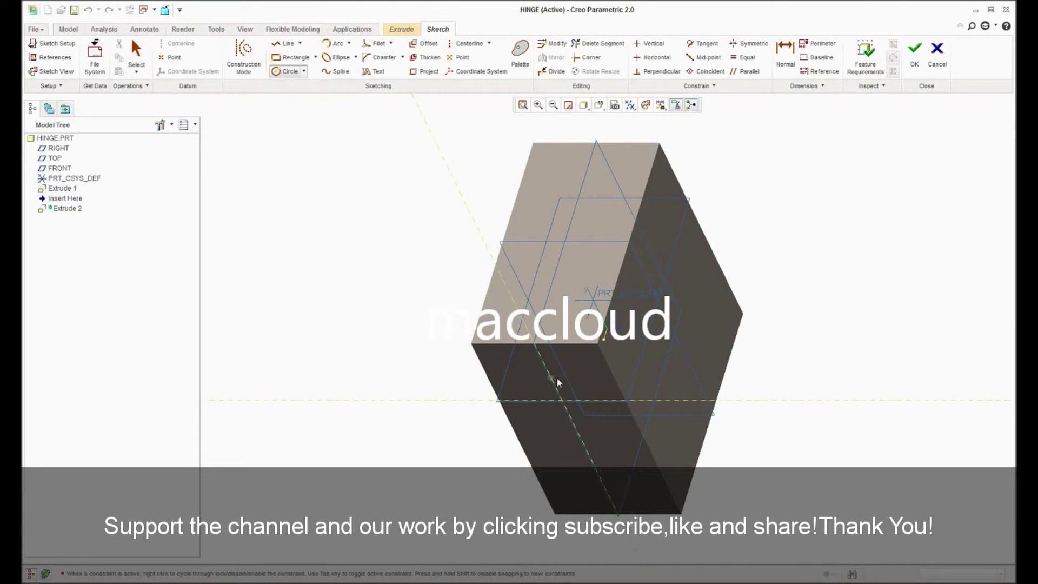
{"action": "left_click", "coordinate": [575, 398]}
{"action": "middle_click", "coordinate": [575, 400]}
{"action": "type", "text": "1.18"}
{"action": "key", "text": "Return"}
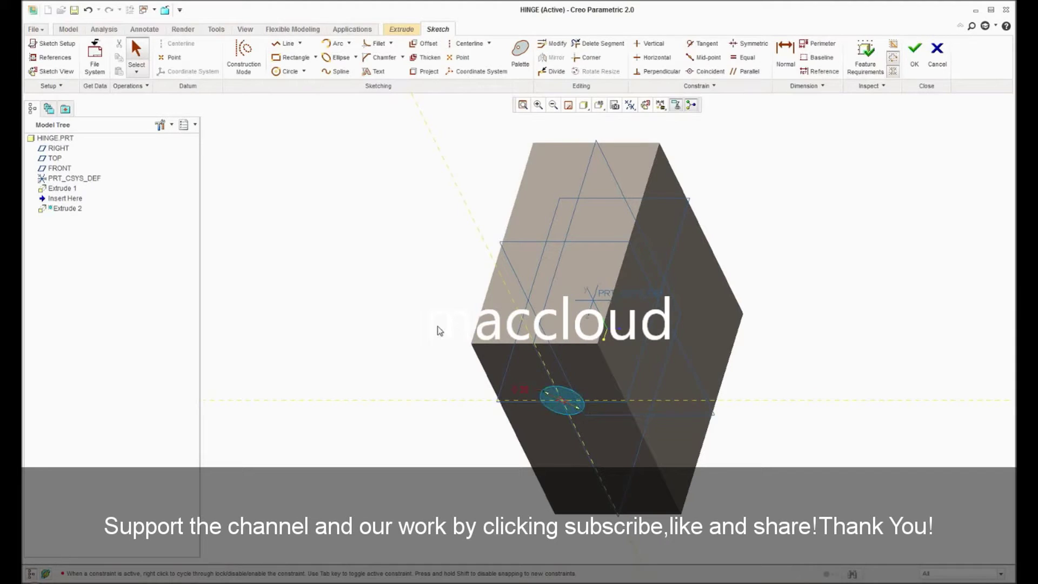
Step: Cut the circle Through All with Remove Material to bore through the HINGE block
{"action": "left_click", "coordinate": [915, 52]}
{"action": "left_click", "coordinate": [84, 58]}
{"action": "left_click", "coordinate": [73, 120]}
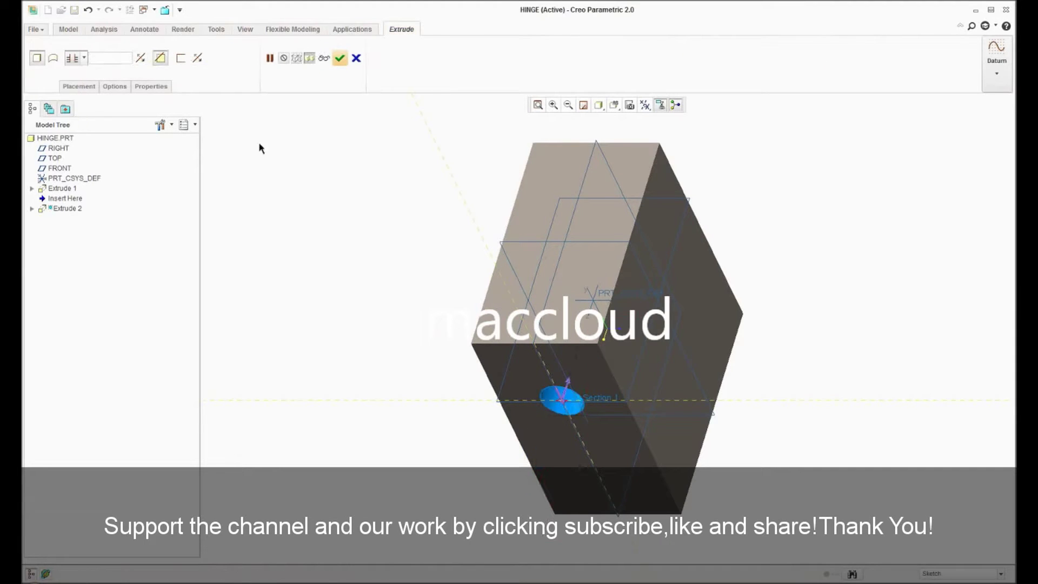
{"action": "left_click", "coordinate": [324, 58]}
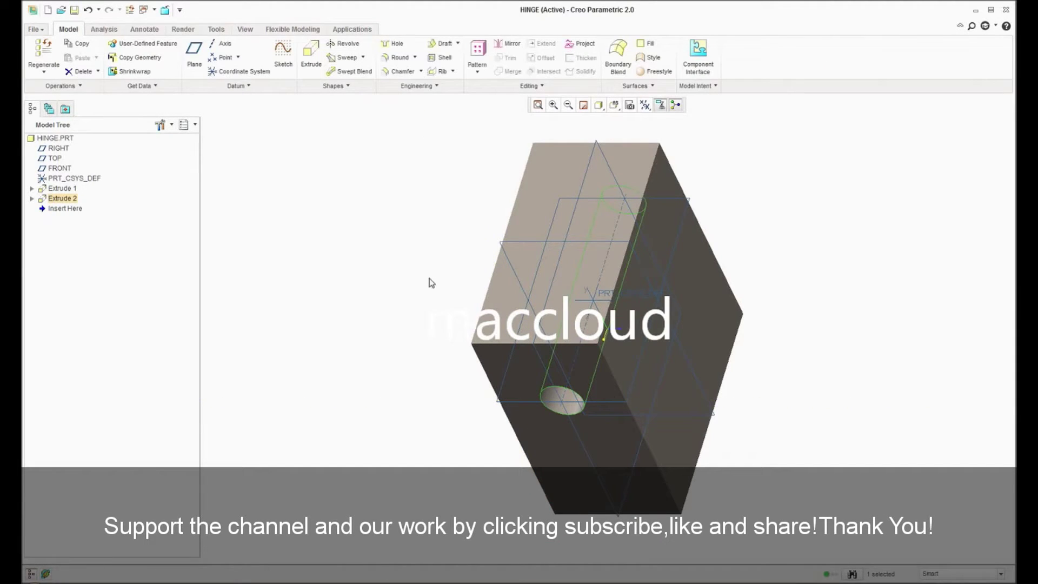
{"action": "mouse_move", "coordinate": [460, 326]}
{"action": "middle_mouse_down"}
{"action": "mouse_move", "coordinate": [456, 200]}
{"action": "mouse_move", "coordinate": [449, 243]}
{"action": "middle_mouse_up"}
{"action": "left_click", "coordinate": [503, 336]}
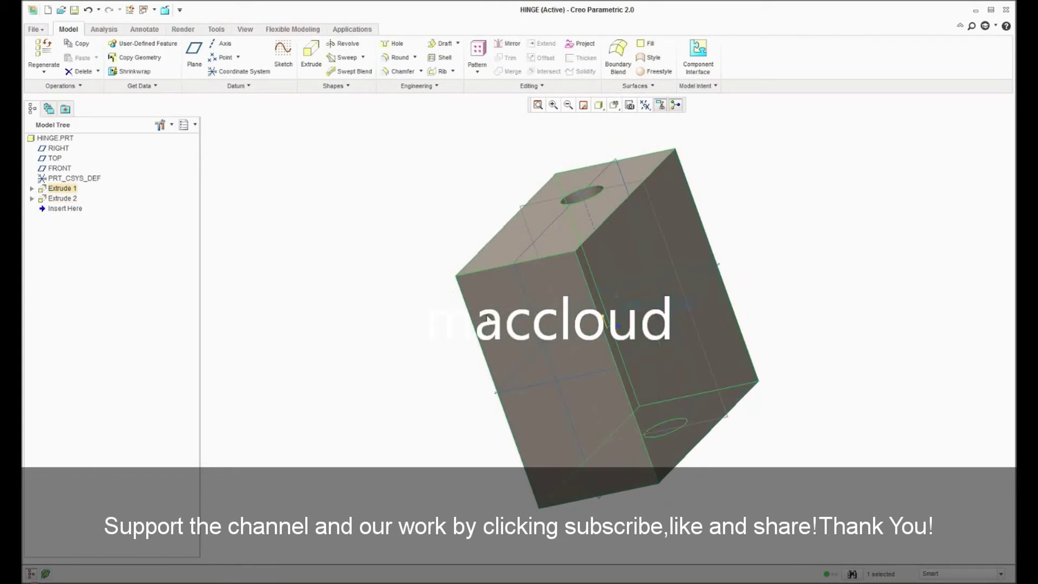
Step: Sketch two 0.25-diameter circles on the side face, one near the top and one near the bottom
{"action": "left_click", "coordinate": [311, 54]}
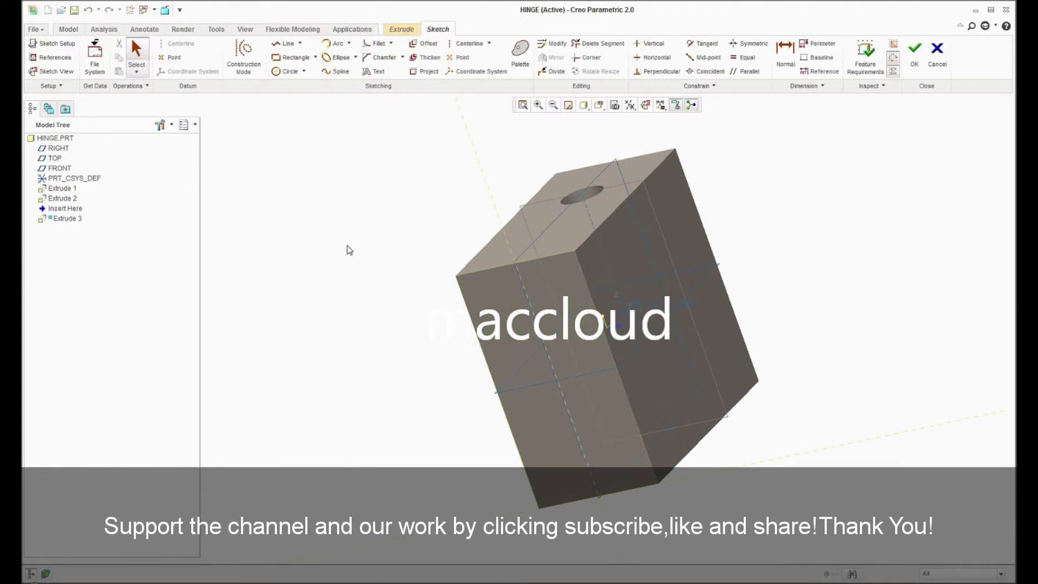
{"action": "left_click", "coordinate": [287, 72]}
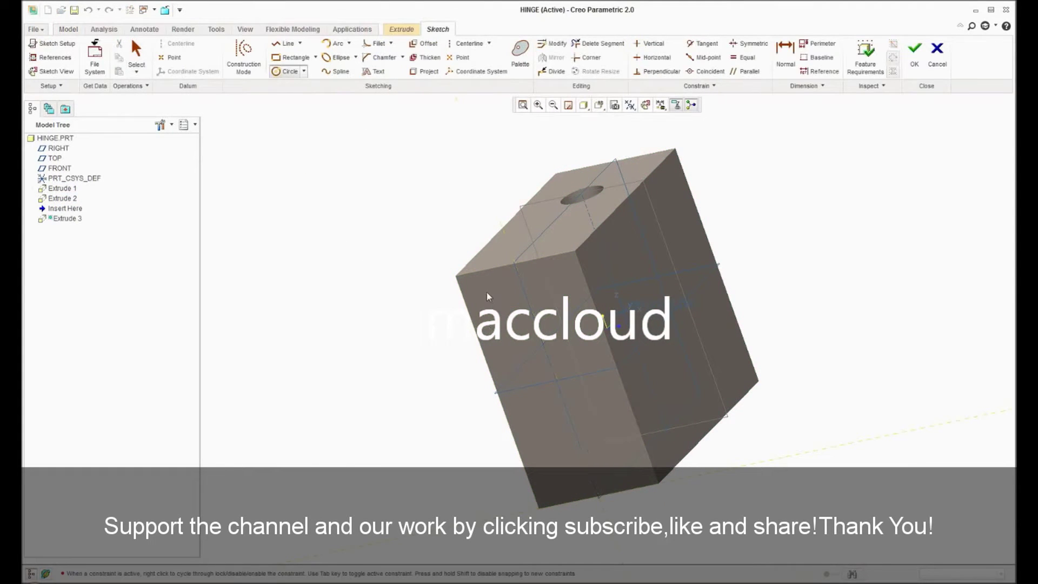
{"action": "left_click", "coordinate": [496, 303]}
{"action": "left_click", "coordinate": [556, 480]}
{"action": "middle_click", "coordinate": [565, 457]}
{"action": "double_click", "coordinate": [460, 289]}
{"action": "type", "text": "0.25"}
{"action": "key", "text": "Return"}
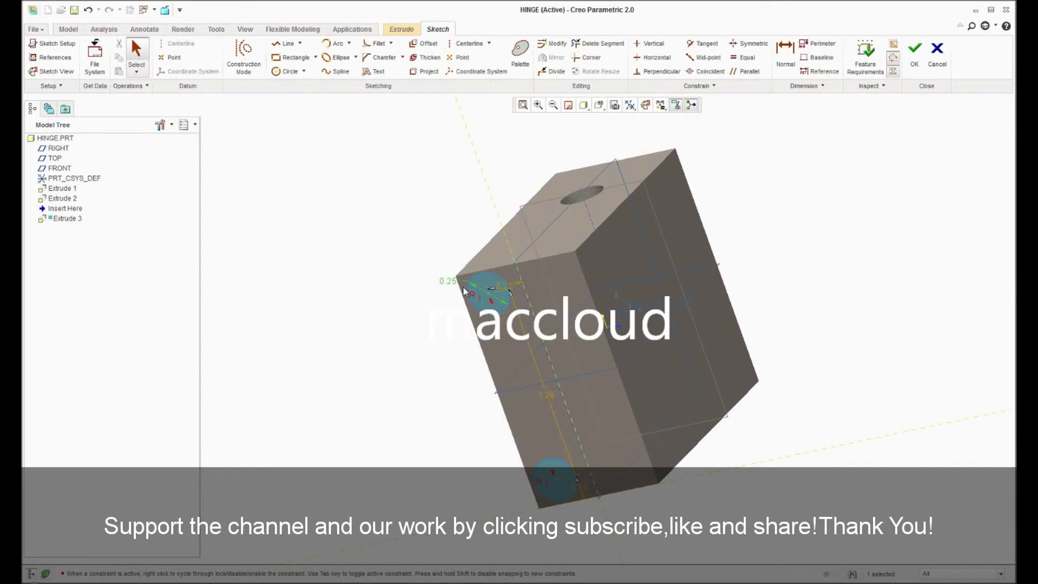
Step: Locate the top circle 0.25 from the left edge and 0.19 from the top edge
{"action": "key", "text": "ctrl+d"}
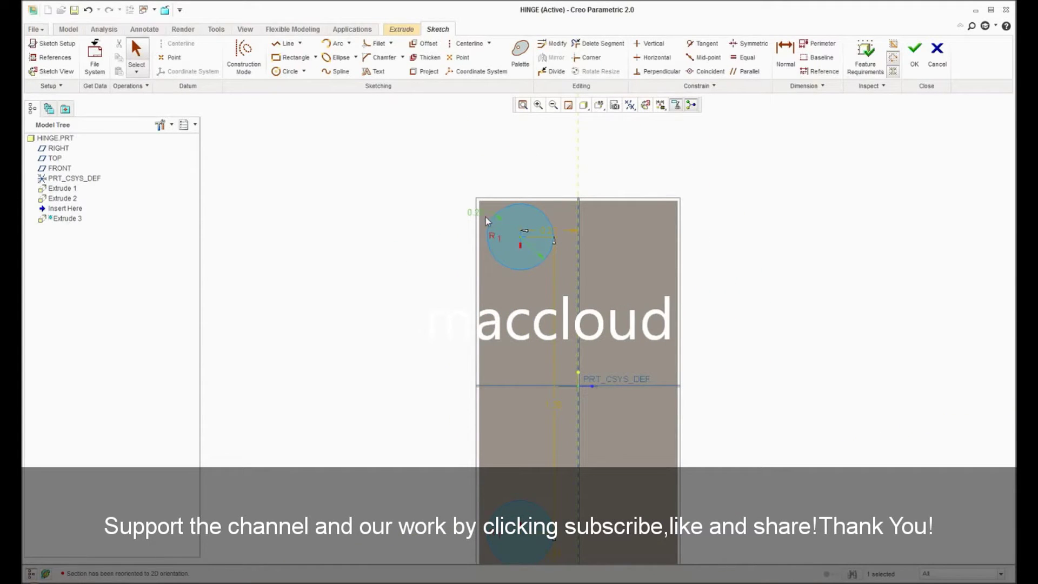
{"action": "left_click", "coordinate": [785, 57]}
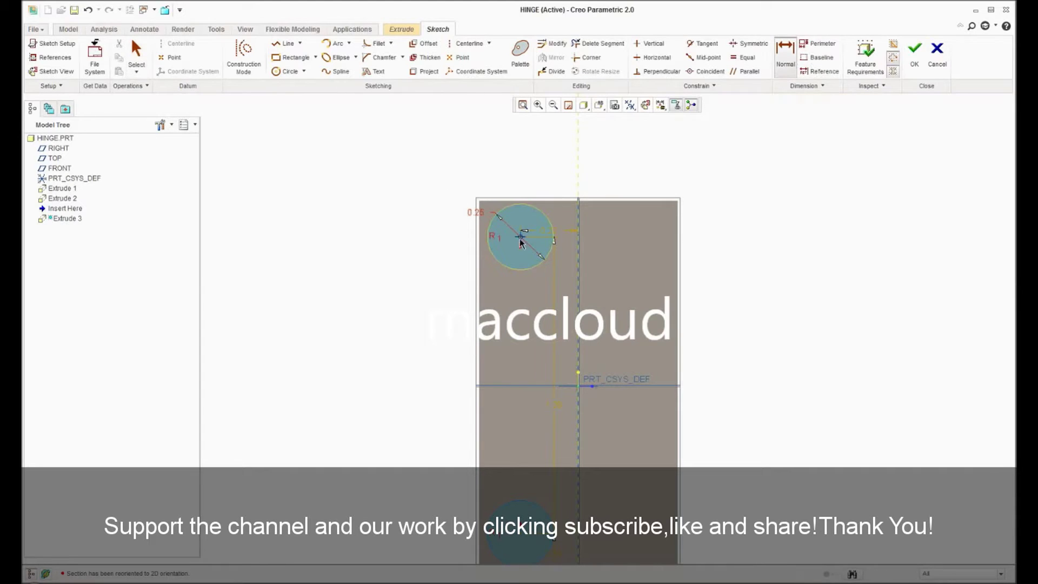
{"action": "middle_click", "coordinate": [496, 172]}
{"action": "type", "text": "0.25"}
{"action": "key", "text": "Return"}
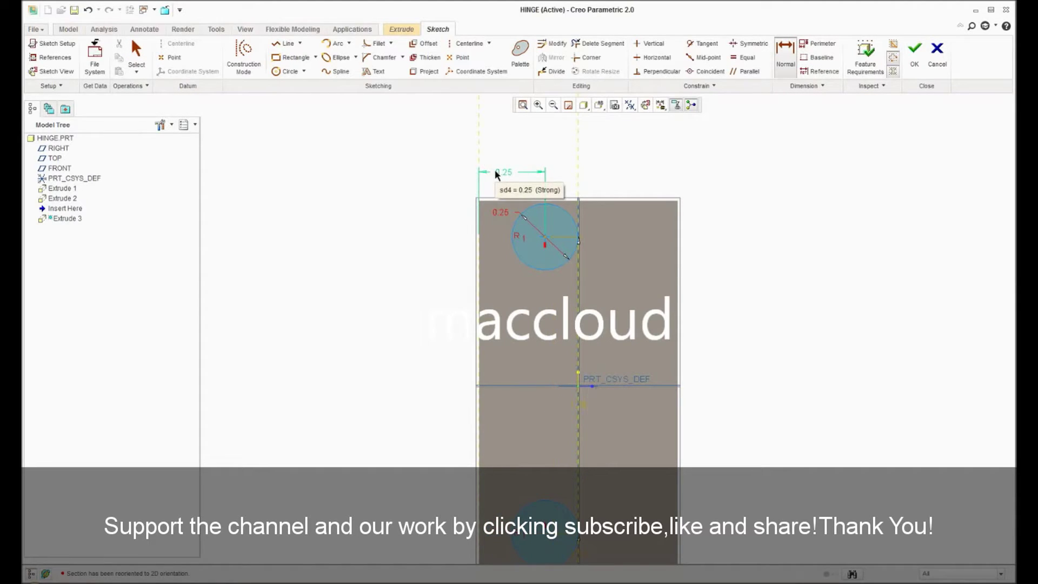
{"action": "left_click", "coordinate": [498, 201]}
{"action": "left_click", "coordinate": [545, 239]}
{"action": "middle_click", "coordinate": [439, 219]}
{"action": "type", "text": "0.19"}
{"action": "key", "text": "Return"}
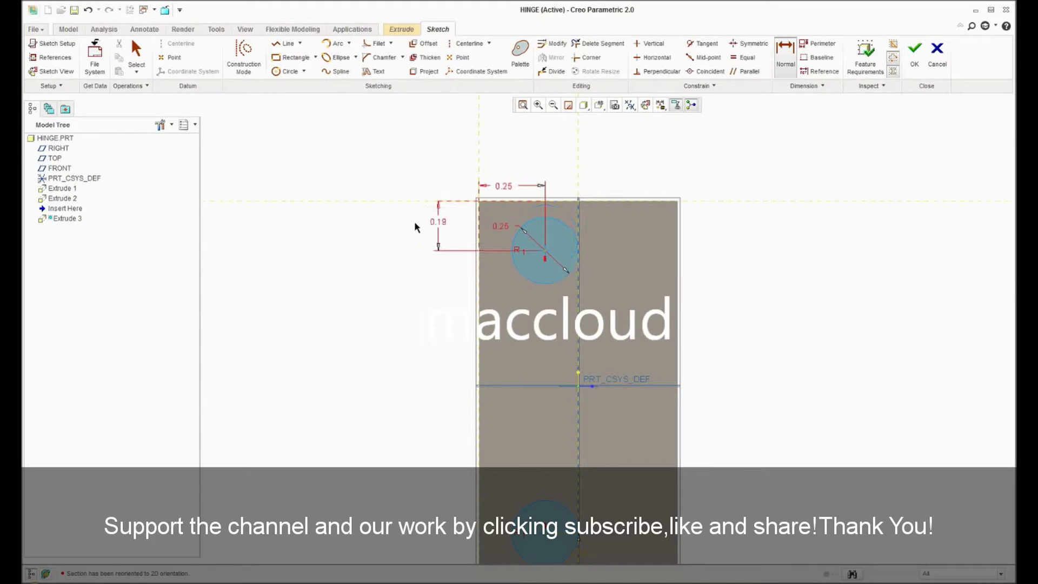
Step: Locate the bottom circle 0.19 from the block's bottom edge
{"action": "scroll", "coordinate": [422, 230], "scroll_direction": "down", "scroll_amount": 2}
{"action": "scroll", "coordinate": [447, 411], "scroll_direction": "up", "scroll_amount": 2}
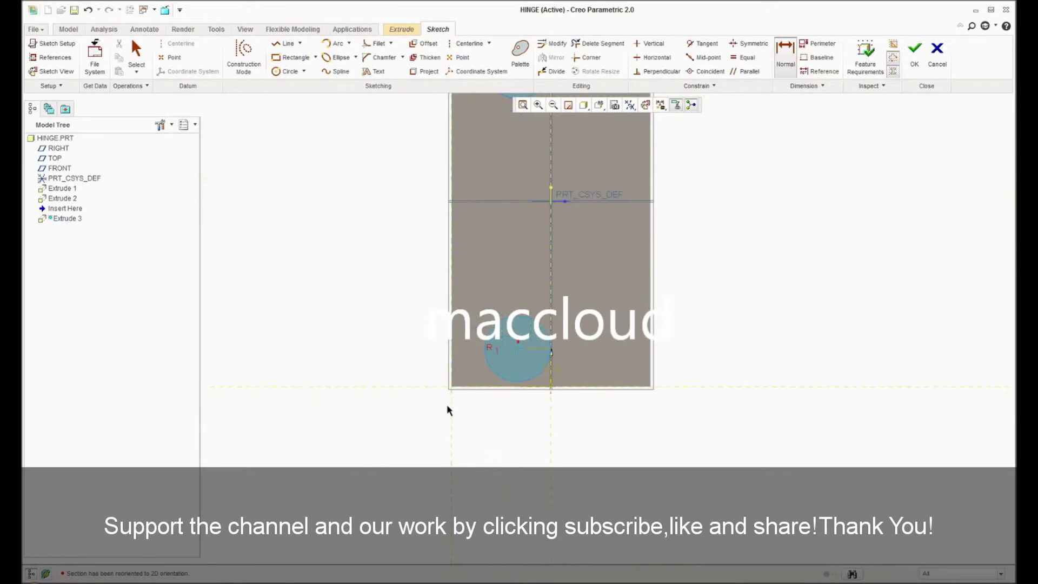
{"action": "scroll", "coordinate": [470, 358], "scroll_direction": "down", "scroll_amount": 2}
{"action": "left_click", "coordinate": [475, 375]}
{"action": "left_click", "coordinate": [501, 350]}
{"action": "middle_click", "coordinate": [424, 349]}
{"action": "type", "text": "0.19"}
{"action": "key", "text": "Return"}
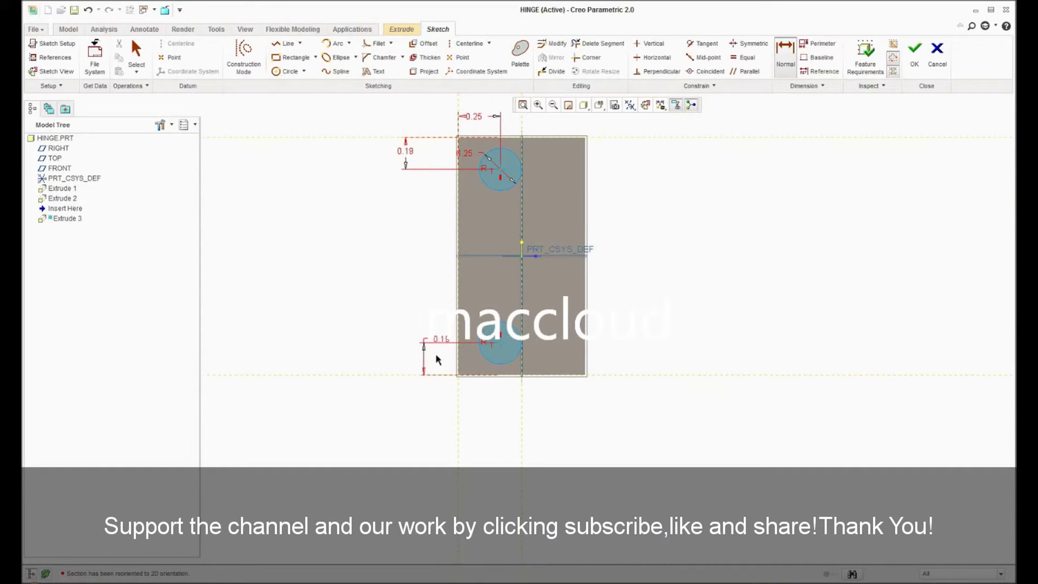
Step: Cut the two circles into the face as 0.55-deep holes
{"action": "left_click", "coordinate": [915, 50]}
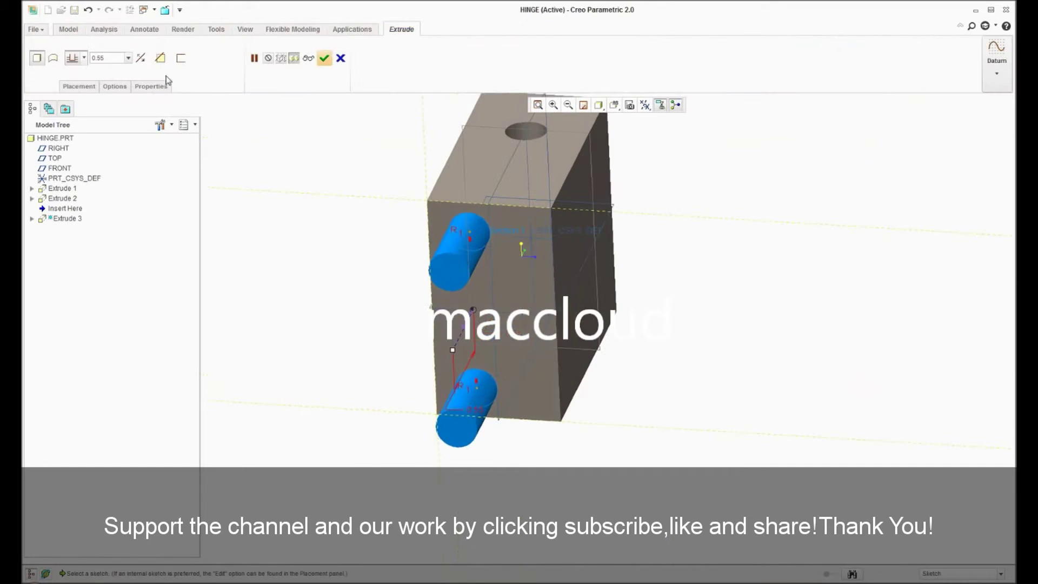
{"action": "left_click", "coordinate": [160, 58]}
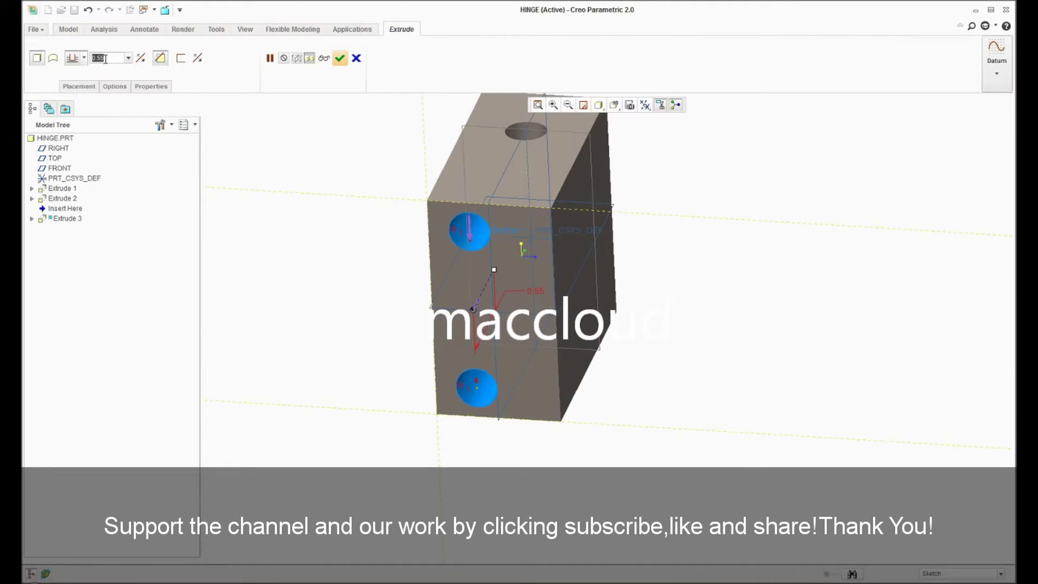
{"action": "left_click", "coordinate": [340, 58]}
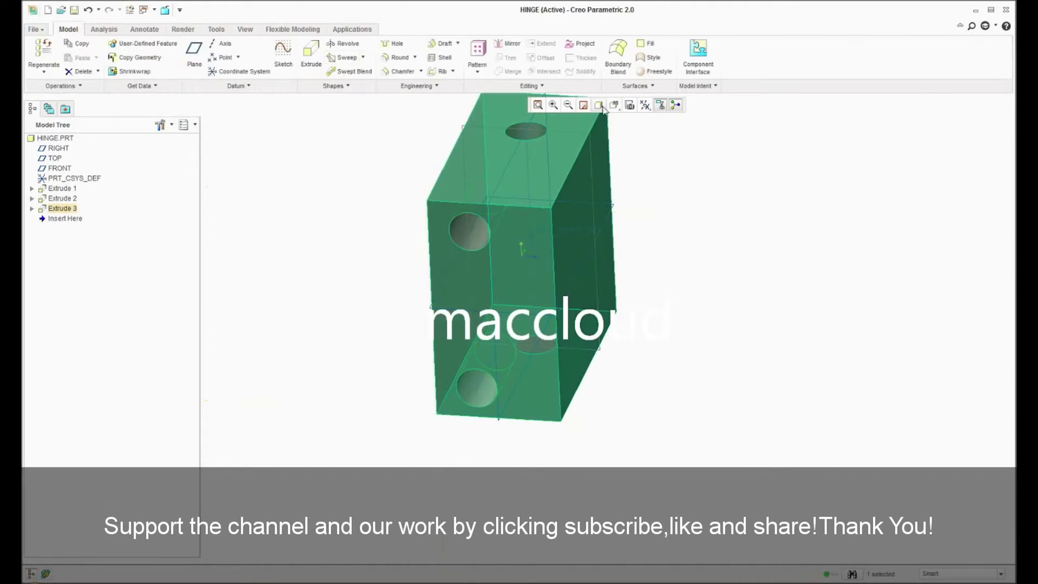
{"action": "key", "text": "ctrl+d"}
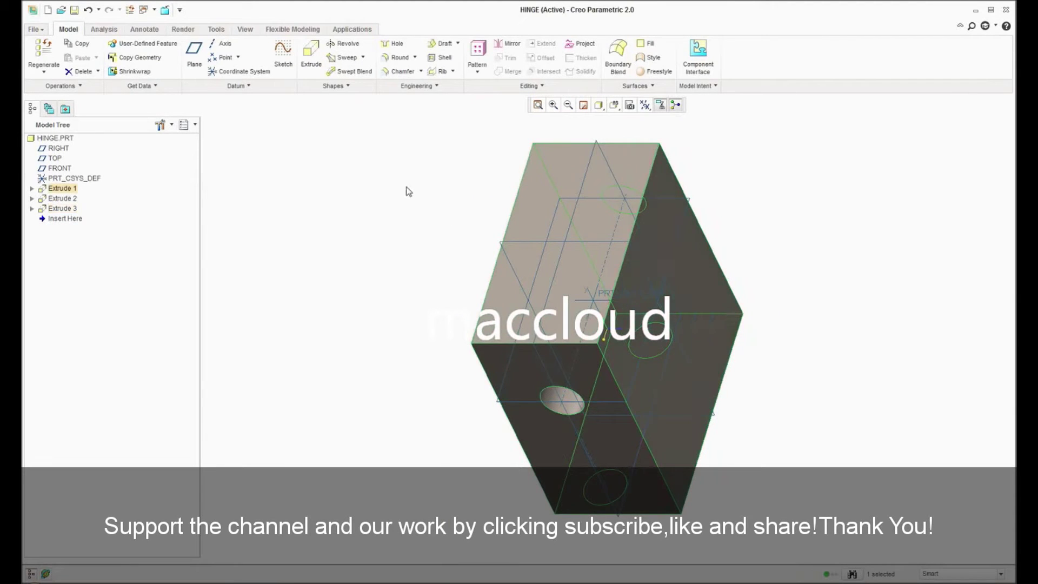
Step: Sketch a rectangle on the chosen face with a 0.45 offset from the top
{"action": "left_click", "coordinate": [311, 54]}
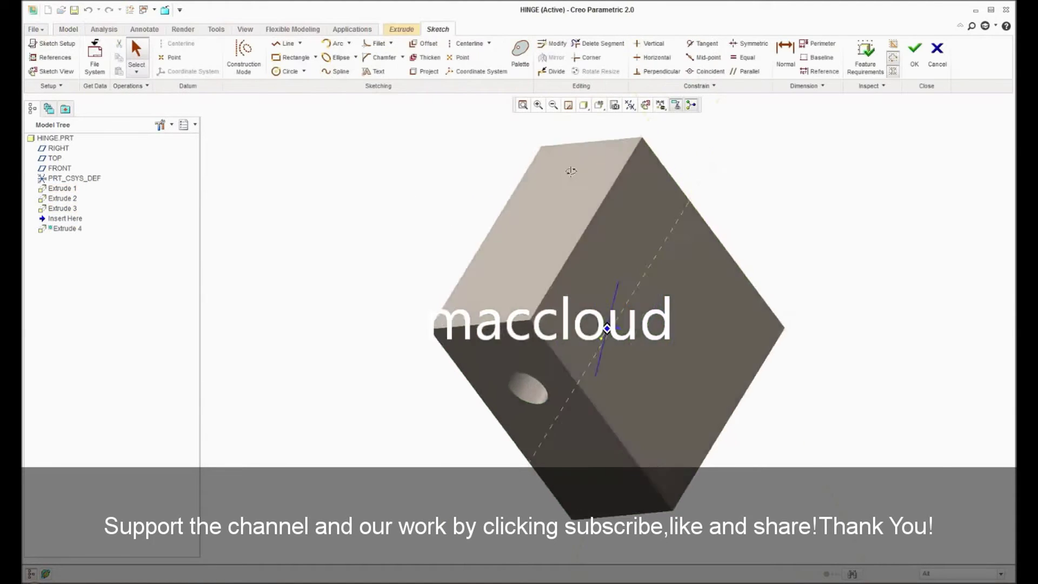
{"action": "left_click", "coordinate": [645, 107]}
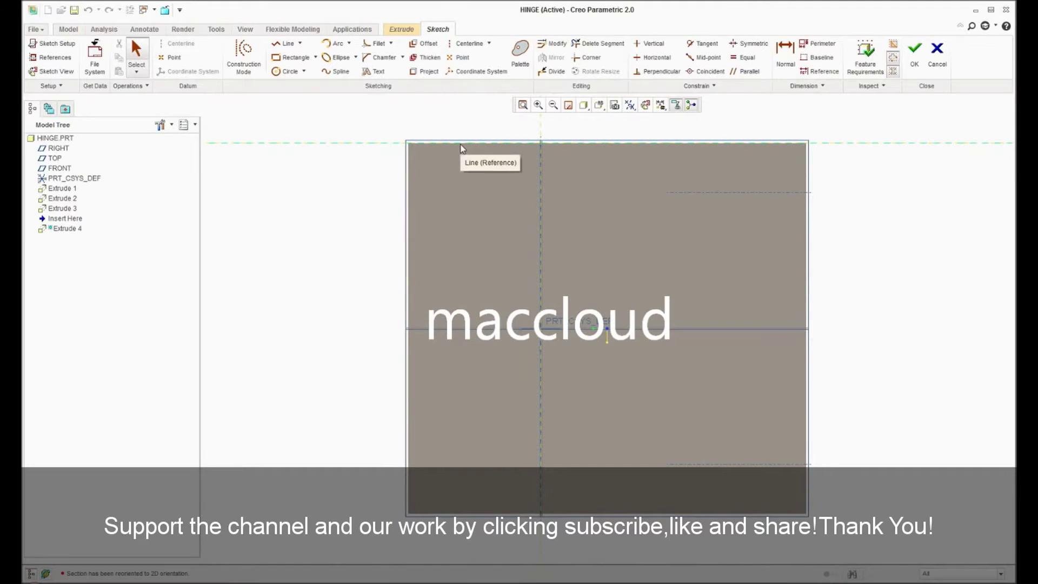
{"action": "left_click", "coordinate": [292, 57]}
{"action": "left_click", "coordinate": [410, 238]}
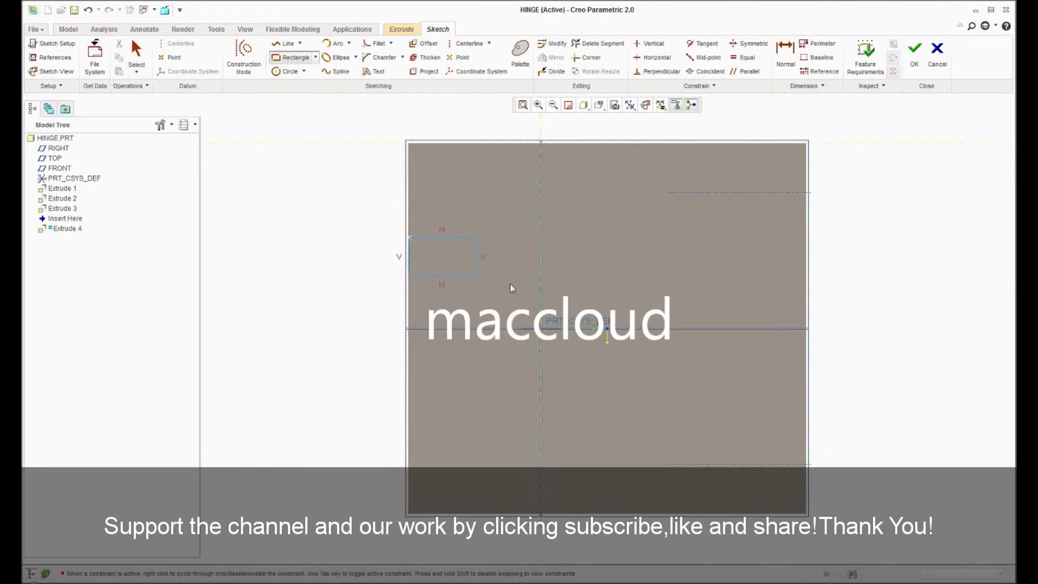
{"action": "left_click", "coordinate": [702, 399]}
{"action": "middle_click", "coordinate": [572, 352]}
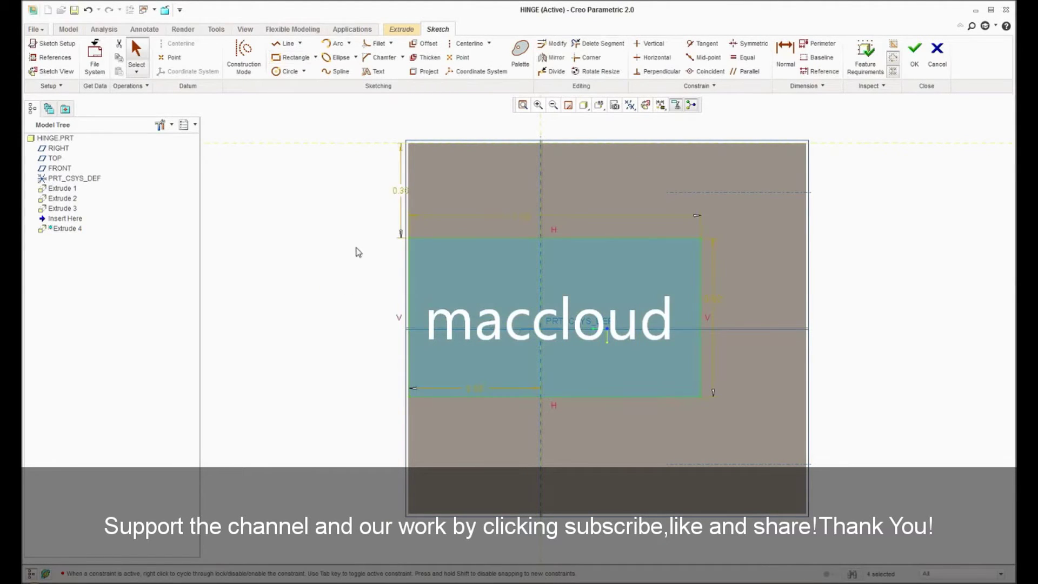
{"action": "double_click", "coordinate": [398, 192]}
{"action": "type", "text": "0.45"}
{"action": "key", "text": "Return"}
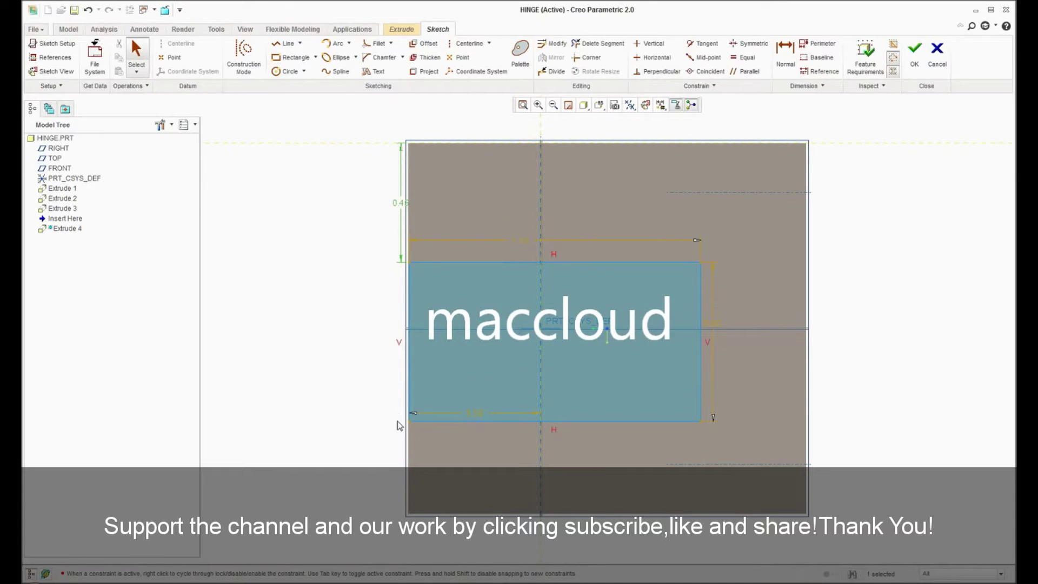
Step: Dimension the rectangle 0.45 from the part's bottom edge
{"action": "left_click", "coordinate": [786, 54]}
{"action": "left_click", "coordinate": [416, 421]}
{"action": "left_click", "coordinate": [423, 514]}
{"action": "middle_click", "coordinate": [372, 475]}
{"action": "key", "text": "Return"}
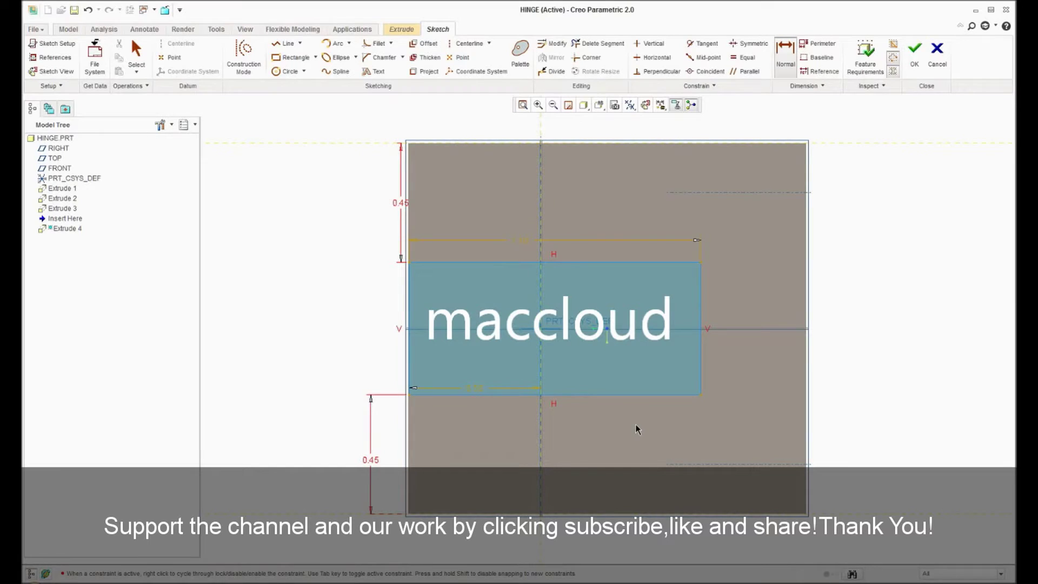
Step: Set the rectangle's width from the centerline to its right edge to 0.75
{"action": "left_click", "coordinate": [543, 250]}
{"action": "left_click", "coordinate": [694, 273]}
{"action": "middle_click", "coordinate": [660, 227]}
{"action": "type", "text": "0"}
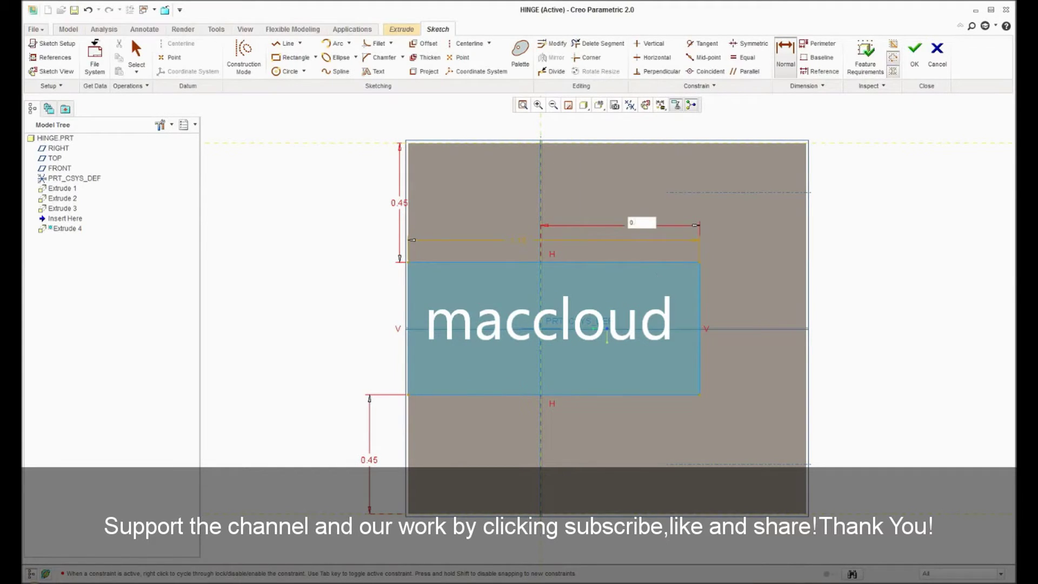
{"action": "type", "text": ".75"}
{"action": "key", "text": "Return"}
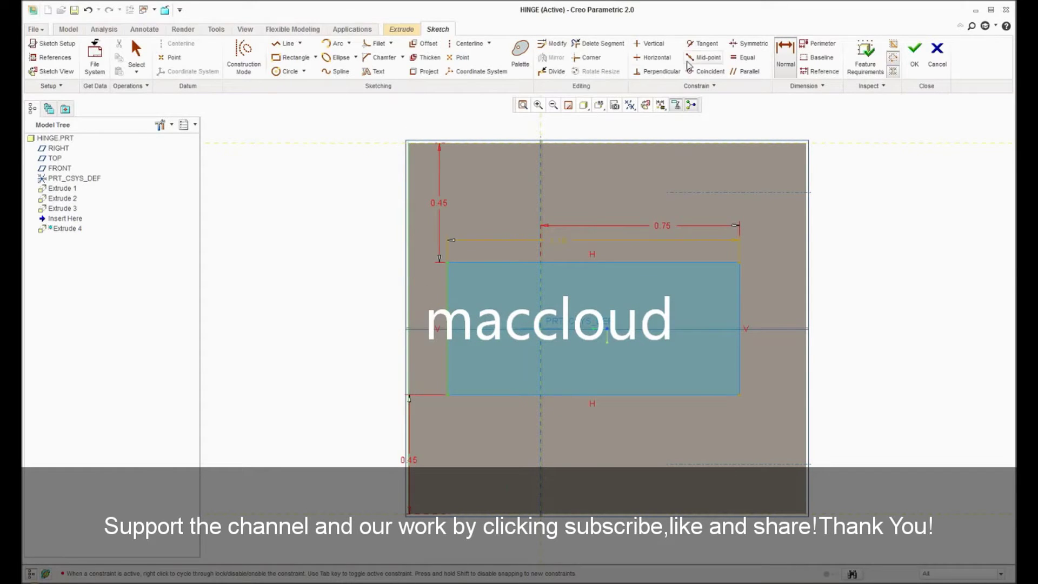
{"action": "left_click", "coordinate": [707, 87]}
{"action": "middle_click", "coordinate": [557, 282]}
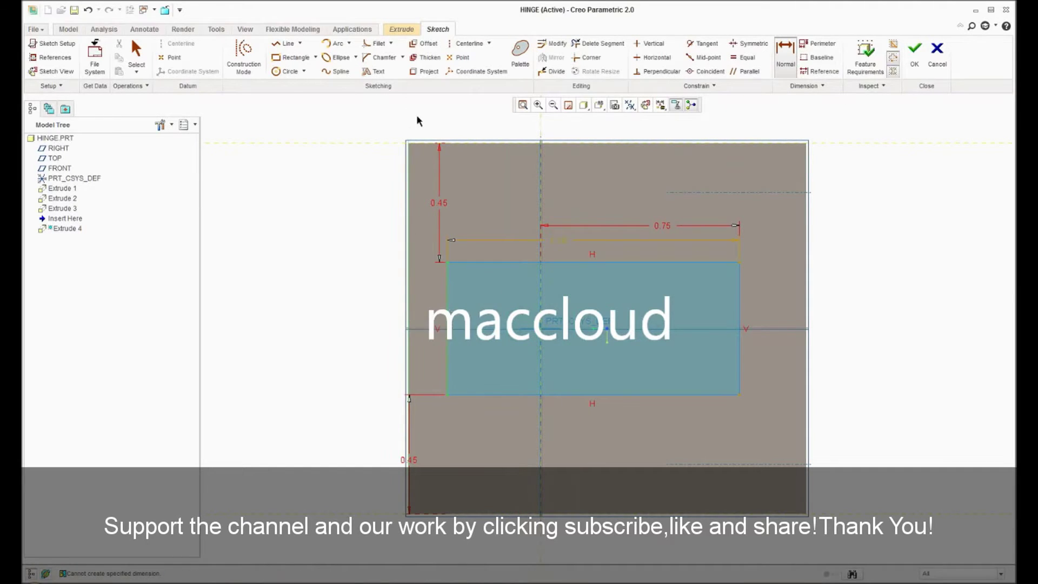
{"action": "scroll", "coordinate": [417, 116], "scroll_direction": "up", "scroll_amount": 1}
{"action": "scroll", "coordinate": [671, 169], "scroll_direction": "down", "scroll_amount": 2}
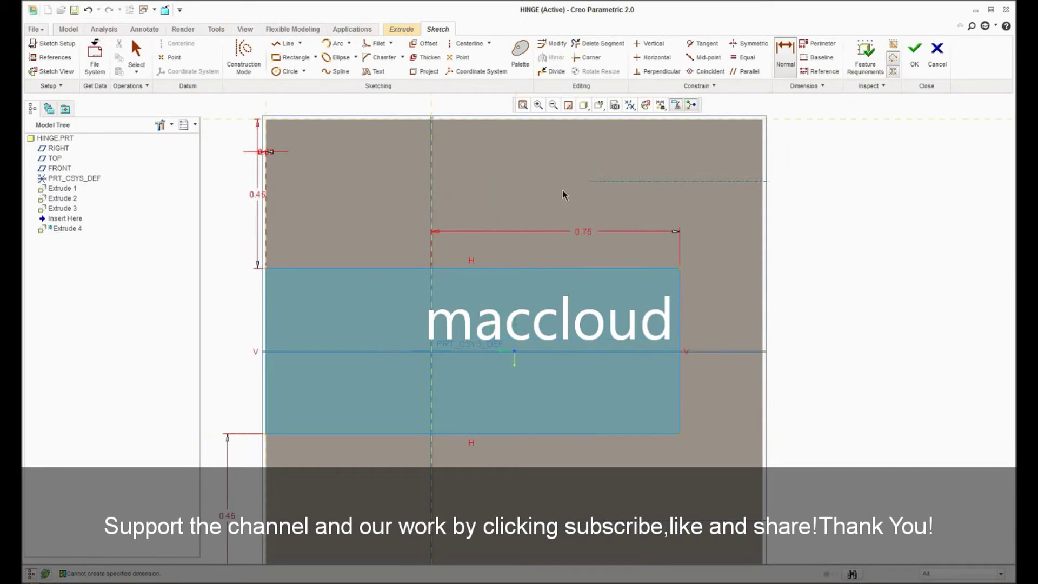
Step: Cut the rectangular slot through all material and save the HINGE part
{"action": "left_click", "coordinate": [914, 51]}
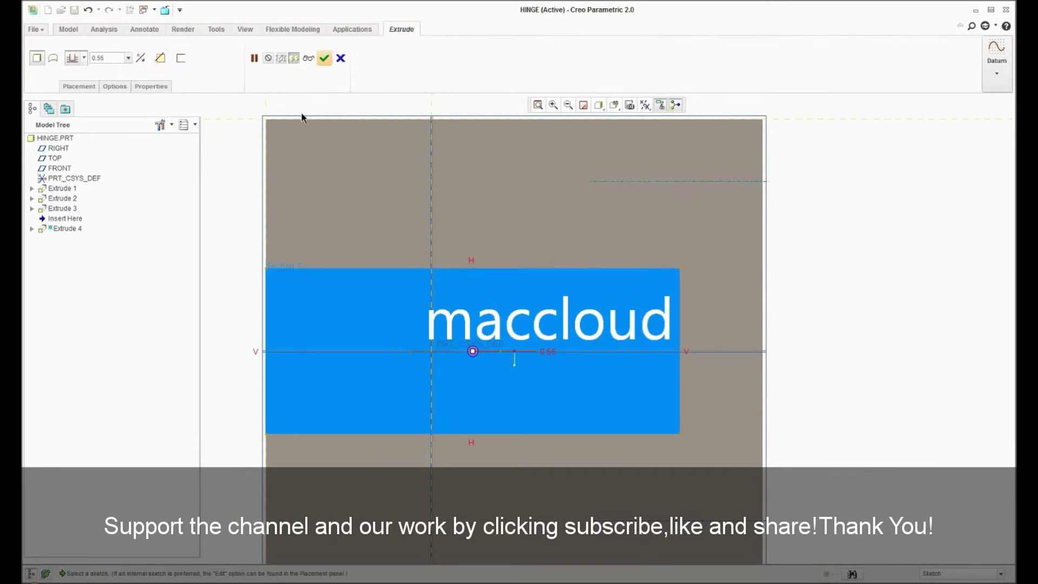
{"action": "left_click", "coordinate": [160, 58]}
{"action": "left_click", "coordinate": [84, 58]}
{"action": "left_click", "coordinate": [78, 125]}
{"action": "left_click", "coordinate": [340, 58]}
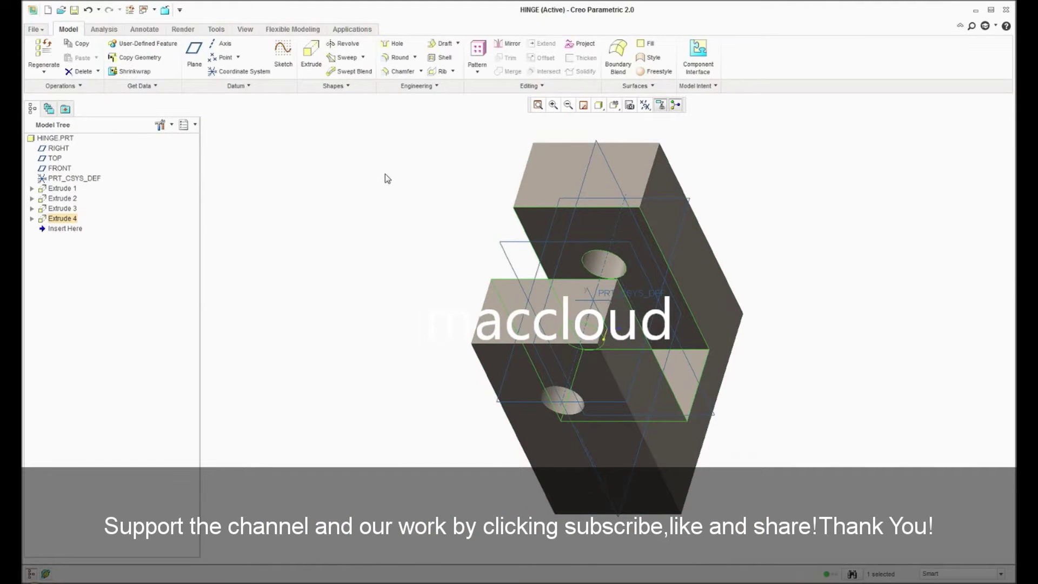
{"action": "left_click", "coordinate": [74, 10]}
{"action": "key", "text": "Return"}
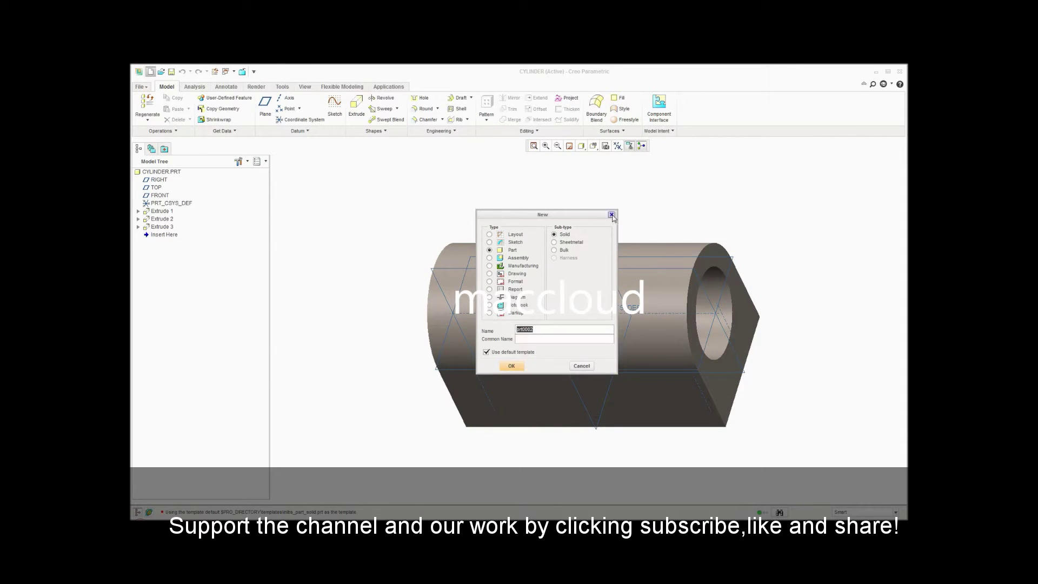
Step: Erase parts that are not displayed from the session
{"action": "left_click", "coordinate": [612, 215]}
{"action": "left_click", "coordinate": [141, 87]}
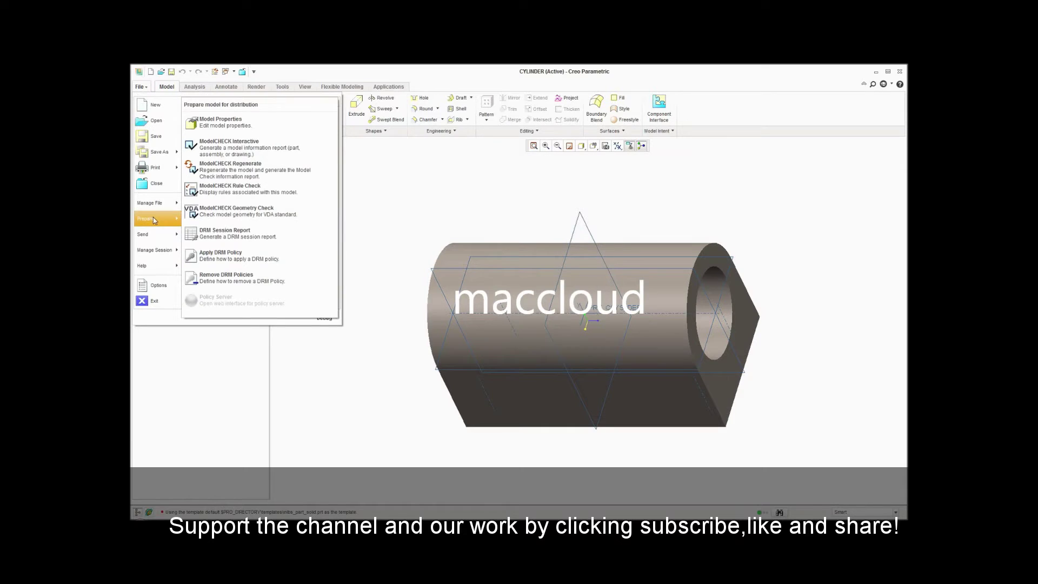
{"action": "mouse_move", "coordinate": [154, 250]}
{"action": "left_click", "coordinate": [224, 144]}
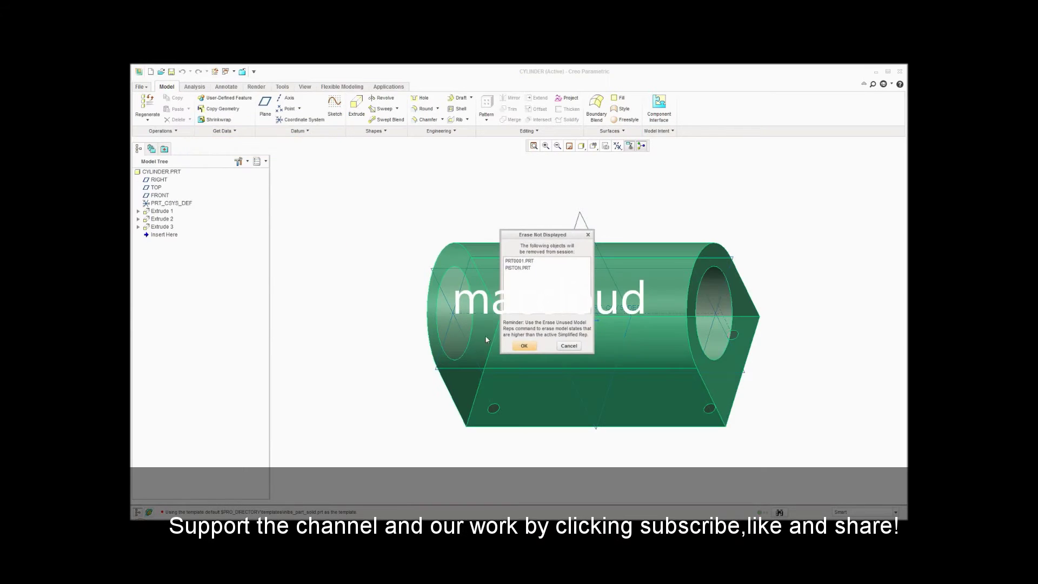
{"action": "left_click", "coordinate": [525, 346]}
Step: Create a new part named PISTON
{"action": "left_click", "coordinate": [150, 72]}
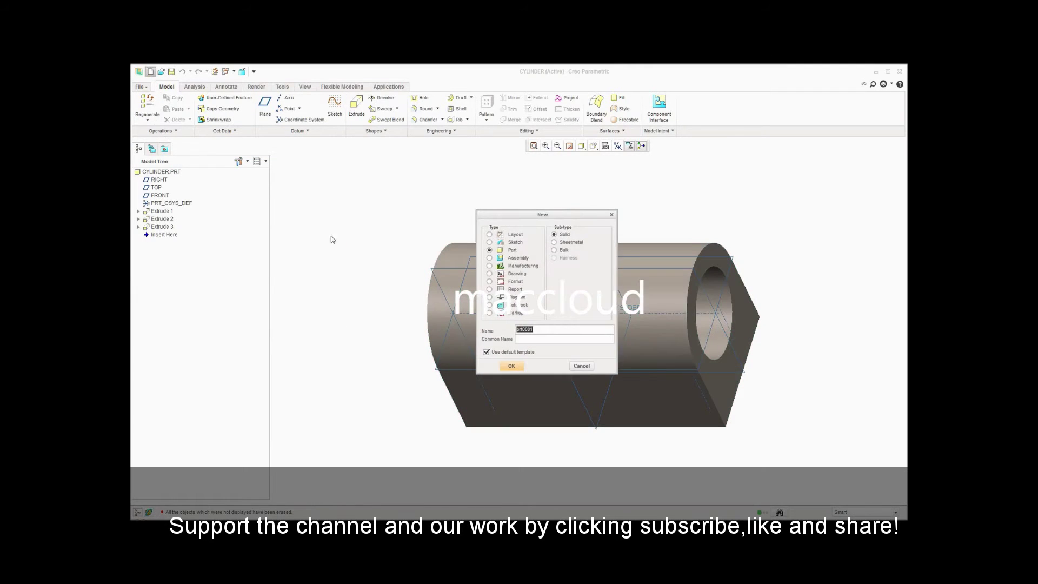
{"action": "type", "text": "piston"}
{"action": "left_click", "coordinate": [512, 368]}
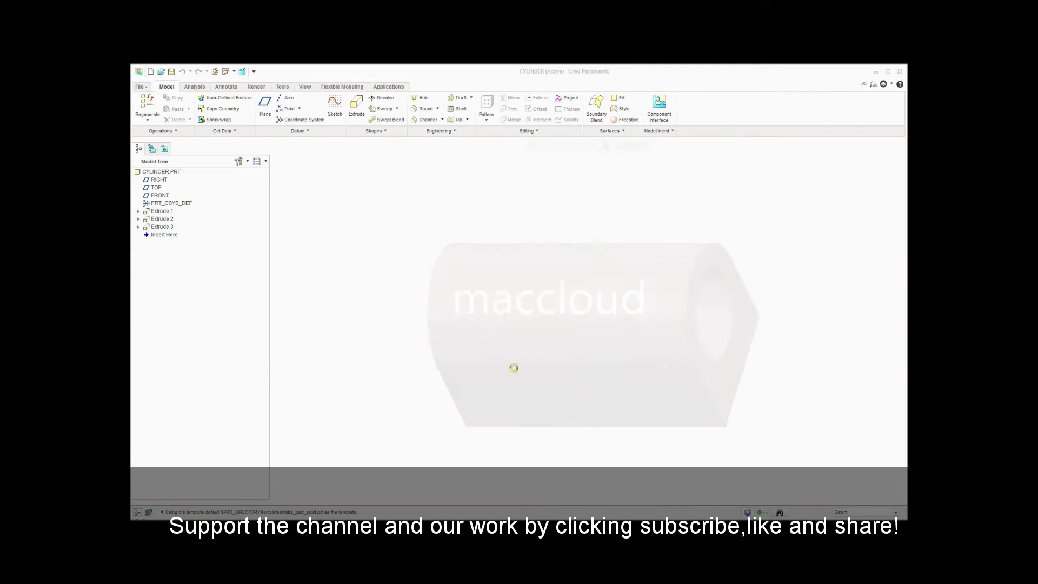
Step: Extrude a circle centred on PRT_CSYS_DEF 5 units deep to form the solid rod
{"action": "left_click", "coordinate": [357, 106]}
{"action": "left_click", "coordinate": [340, 119]}
{"action": "left_click", "coordinate": [587, 320]}
{"action": "left_click", "coordinate": [602, 317]}
{"action": "middle_click", "coordinate": [602, 317]}
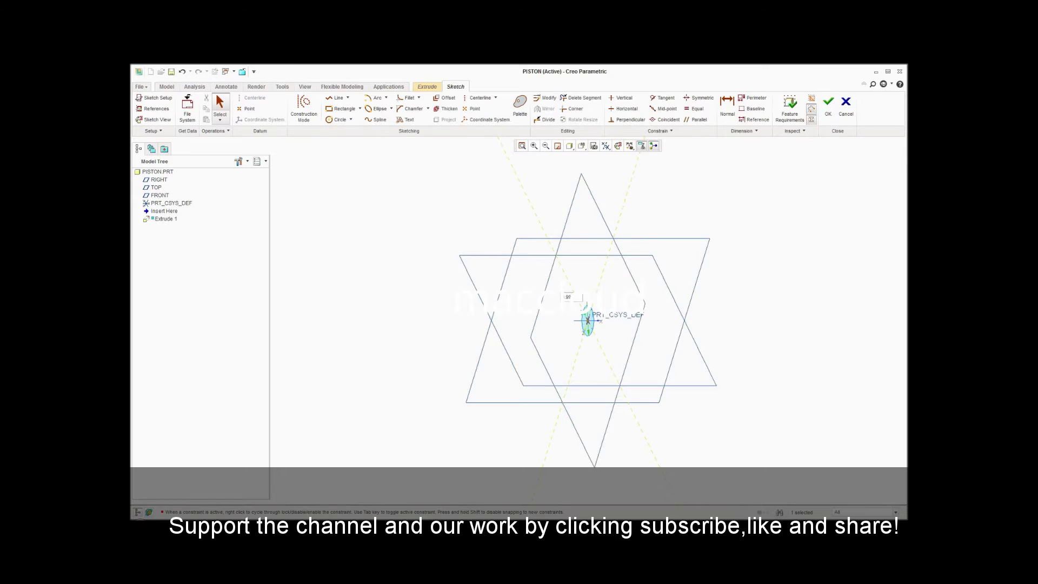
{"action": "key", "text": "Return"}
{"action": "left_click", "coordinate": [828, 103]}
{"action": "double_click", "coordinate": [198, 110]}
{"action": "type", "text": "5"}
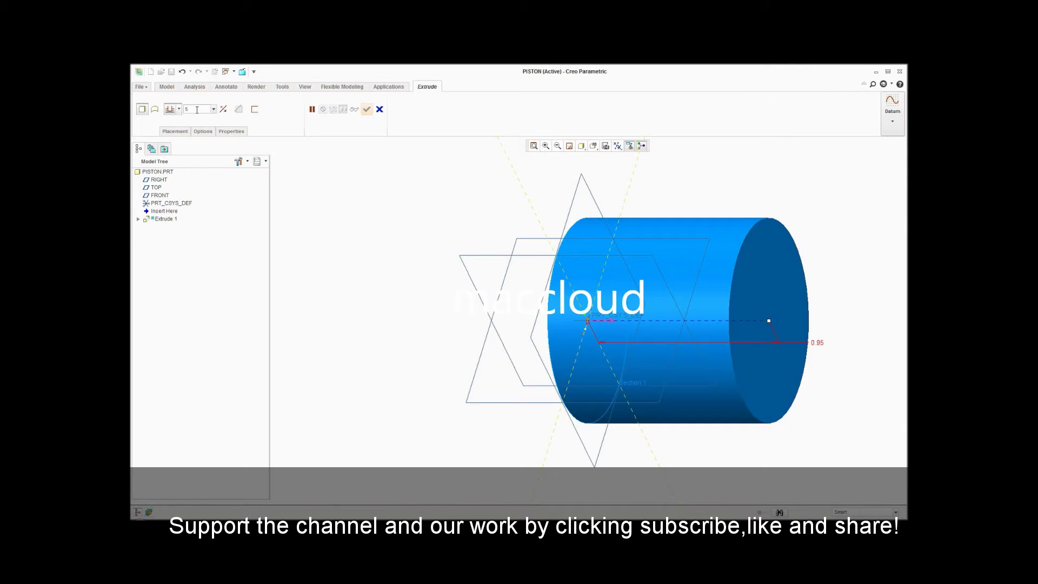
{"action": "key", "text": "Return"}
{"action": "left_click", "coordinate": [367, 110]}
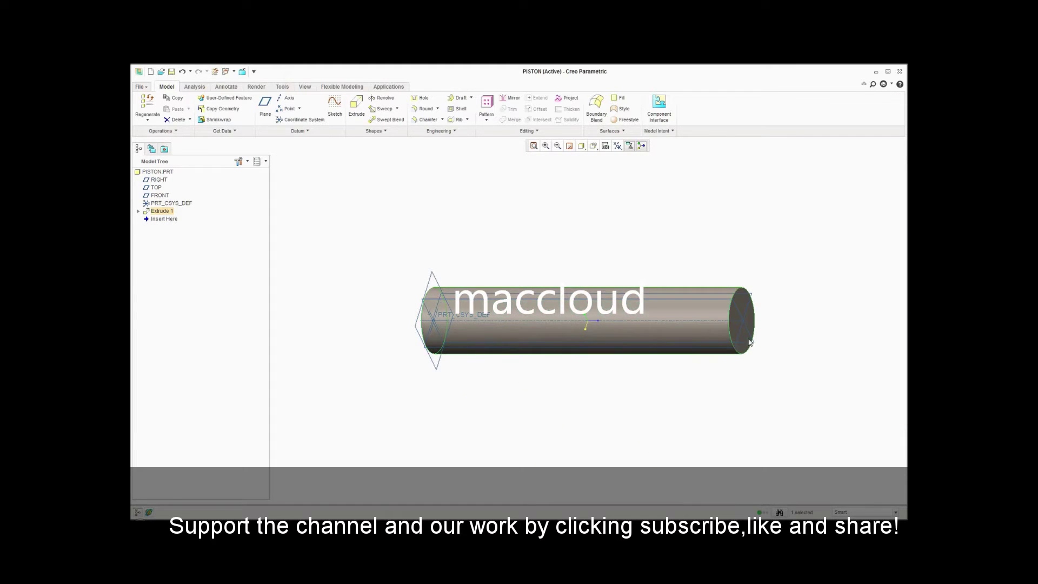
Step: Sketch upper and lower rectangles on the TOP plane at the rod's right end
{"action": "left_click", "coordinate": [357, 104]}
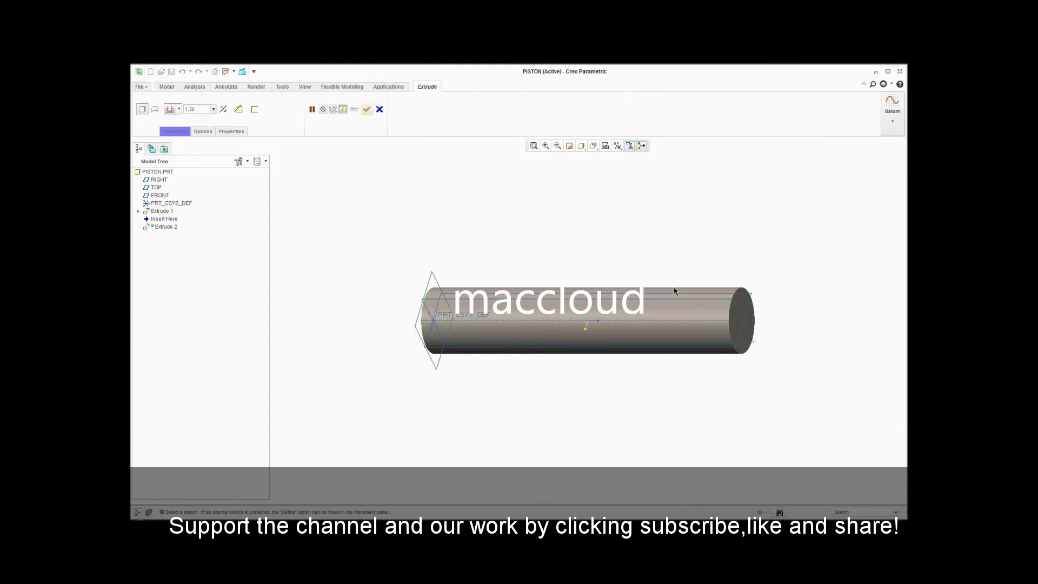
{"action": "left_click", "coordinate": [741, 322]}
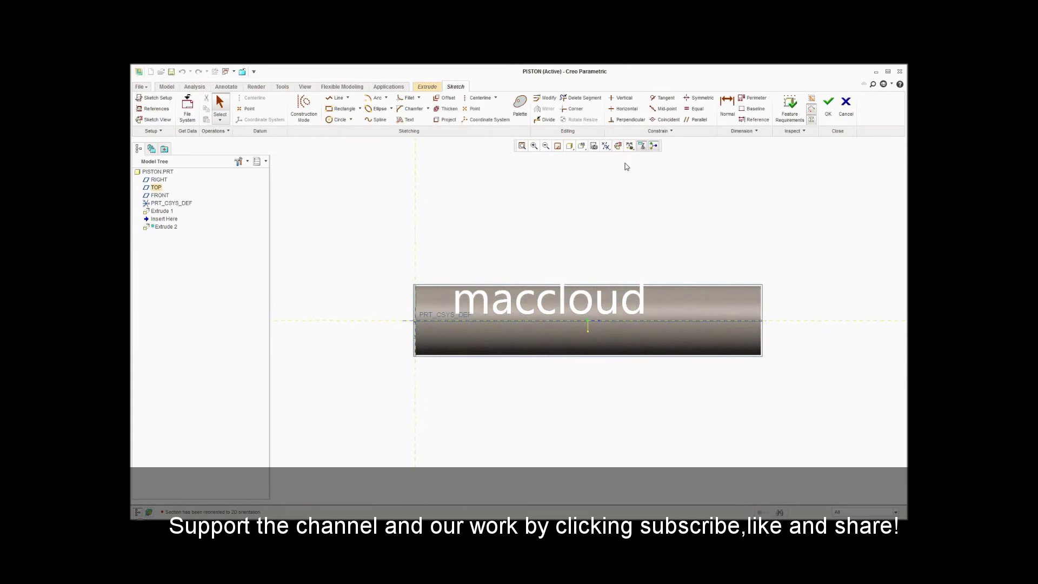
{"action": "left_click", "coordinate": [343, 108]}
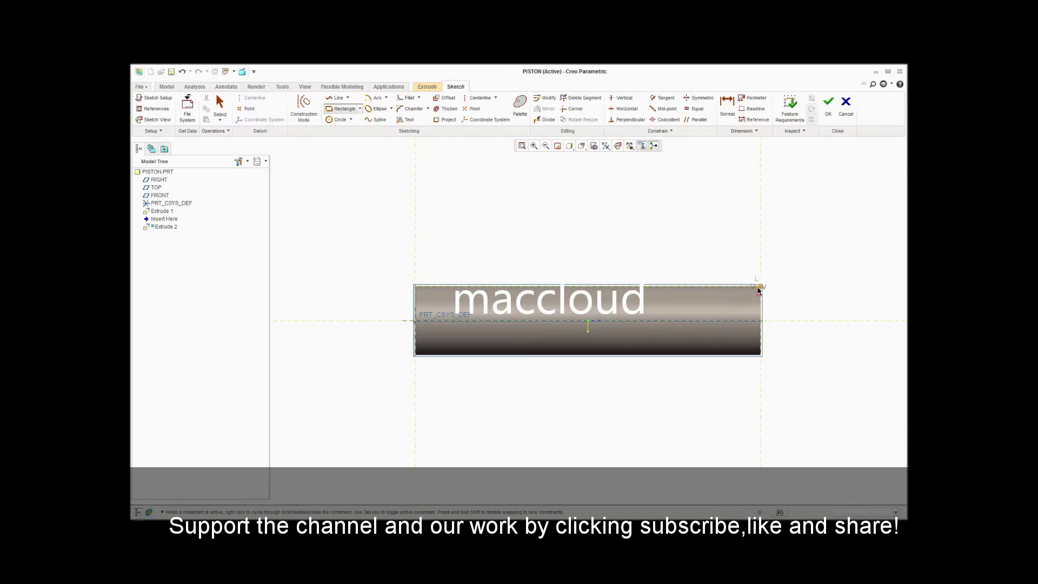
{"action": "left_click", "coordinate": [704, 306]}
{"action": "left_click", "coordinate": [752, 355]}
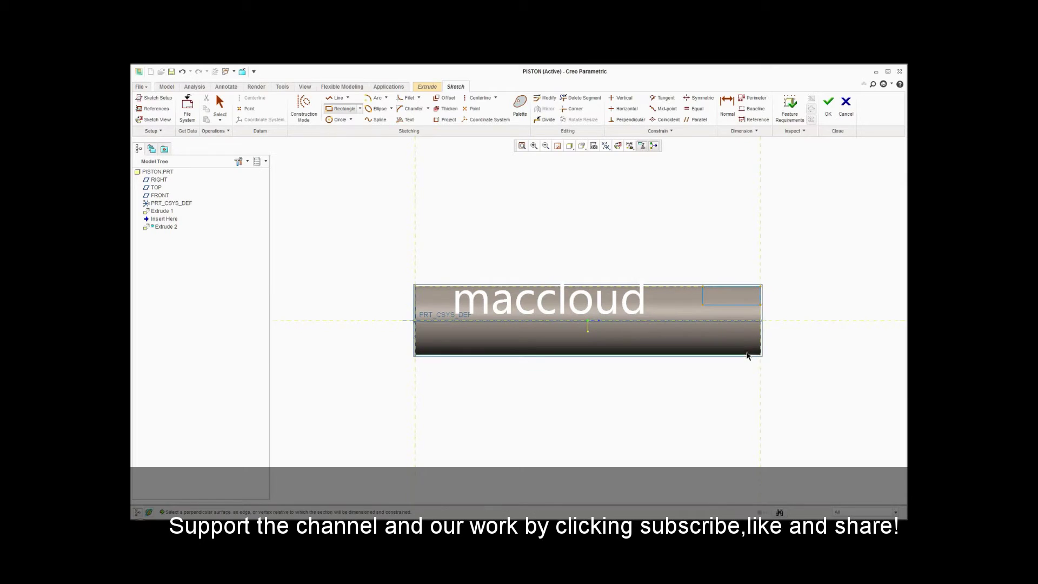
{"action": "left_click", "coordinate": [762, 356]}
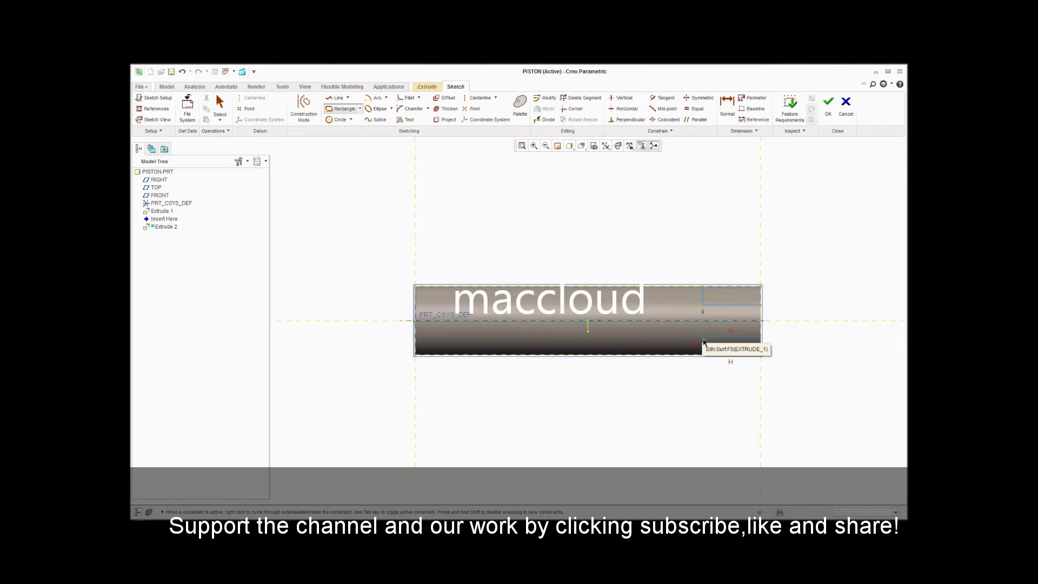
{"action": "left_click", "coordinate": [703, 340]}
{"action": "middle_click", "coordinate": [784, 336]}
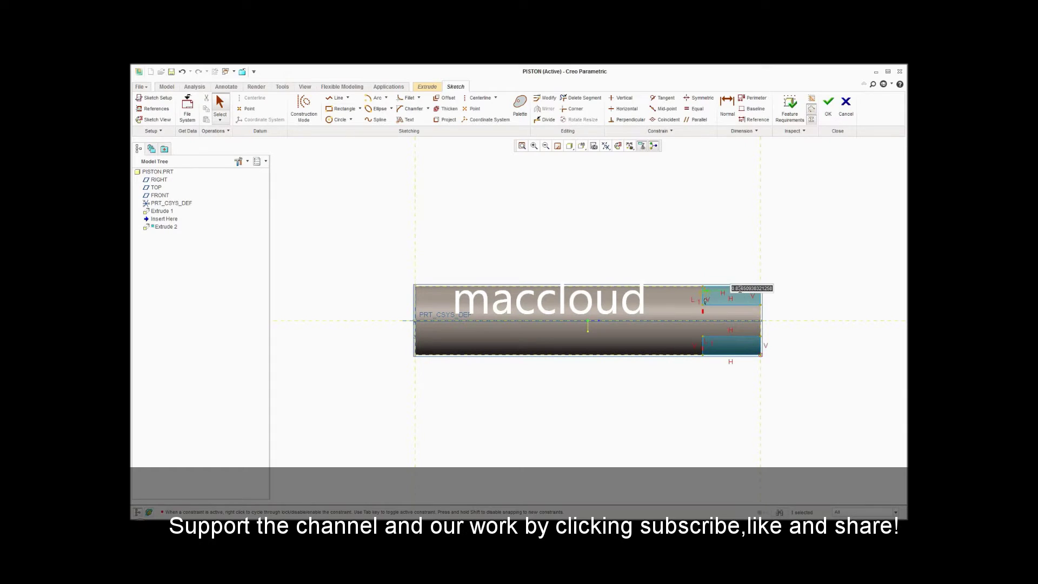
Step: Dimension the gap between the two rectangles to 0.50
{"action": "left_click", "coordinate": [728, 102]}
{"action": "left_click", "coordinate": [759, 304]}
{"action": "left_click", "coordinate": [761, 336]}
{"action": "middle_click", "coordinate": [772, 321]}
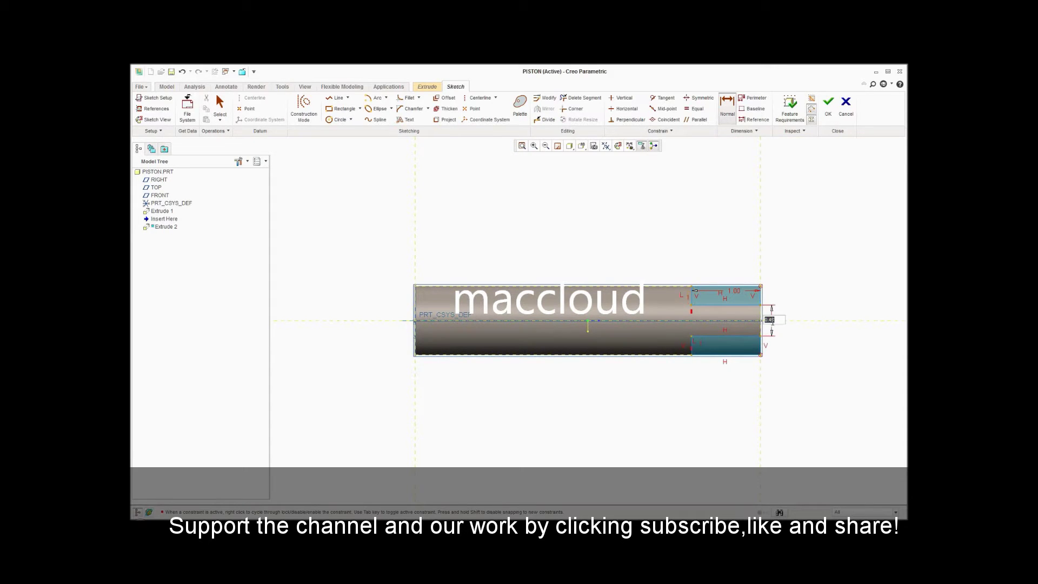
{"action": "type", "text": "0.5"}
{"action": "key", "text": "Return"}
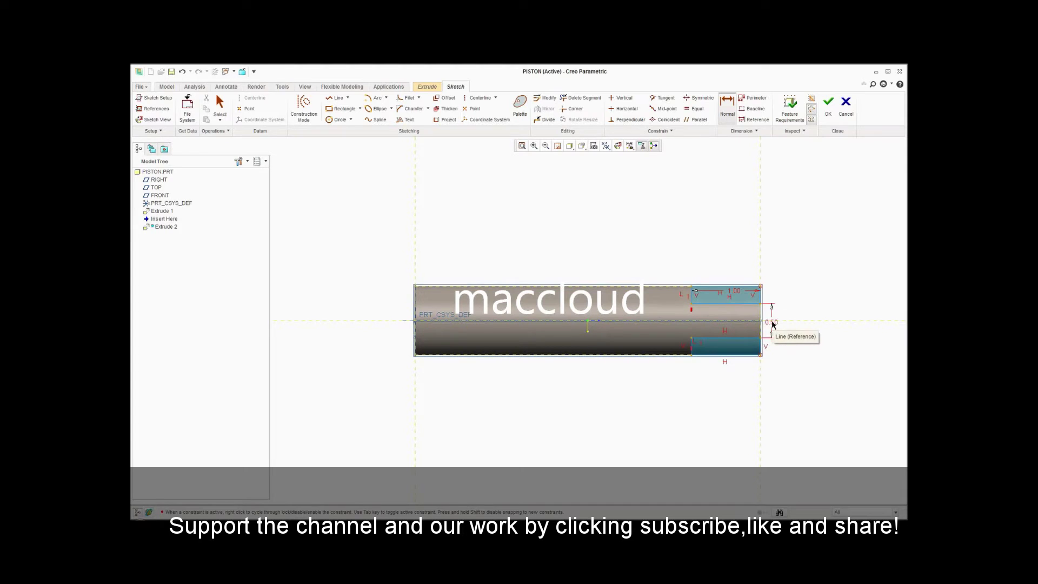
{"action": "scroll", "coordinate": [734, 311], "scroll_direction": "up", "scroll_amount": 2}
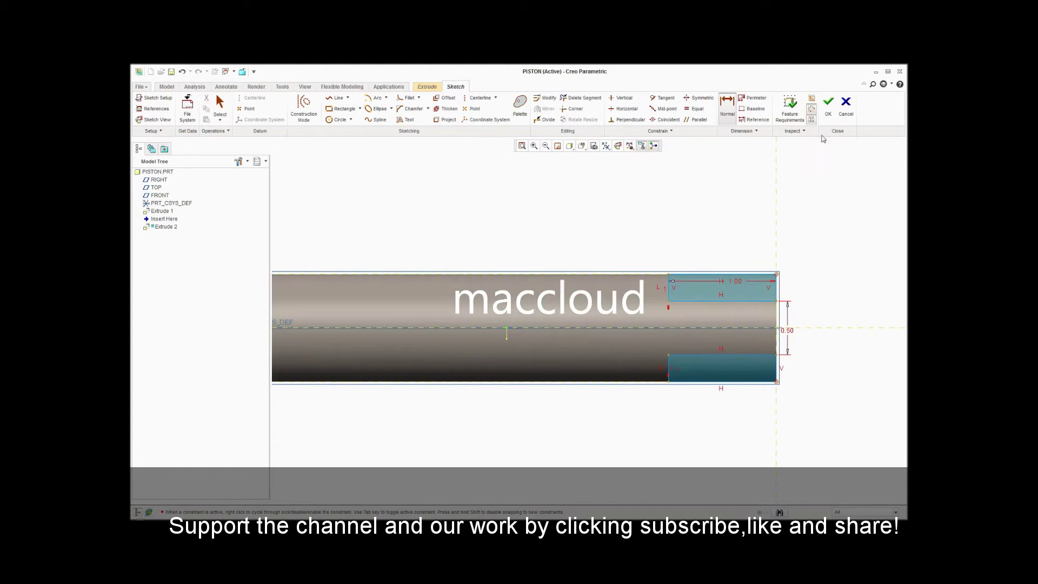
Step: Cut the rectangles symmetrically through the rod to leave the flat tab
{"action": "left_click", "coordinate": [828, 105]}
{"action": "left_click", "coordinate": [179, 109]}
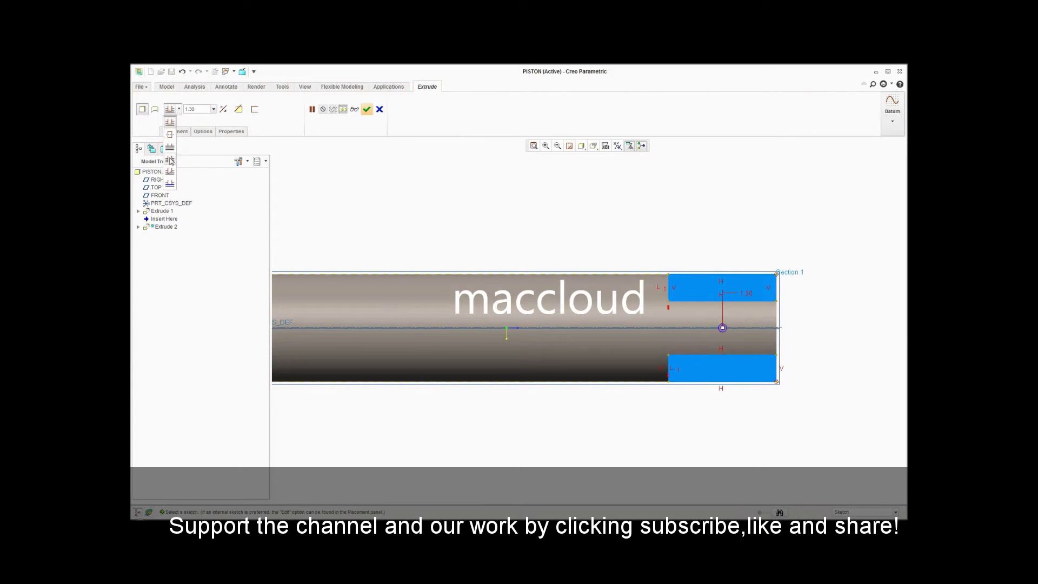
{"action": "left_click", "coordinate": [170, 134]}
{"action": "left_click", "coordinate": [238, 110]}
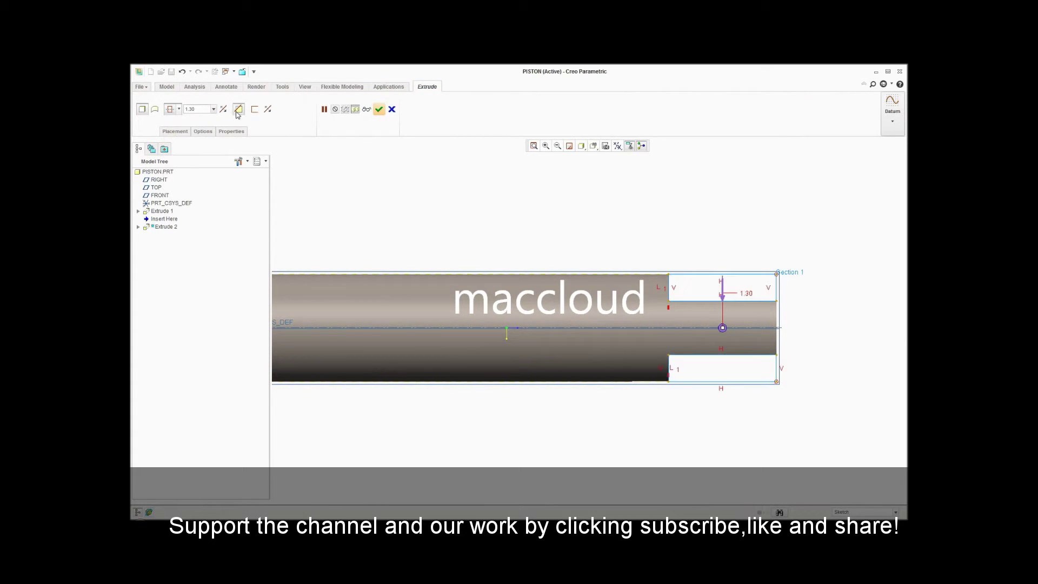
{"action": "left_click", "coordinate": [379, 109]}
{"action": "left_click", "coordinate": [593, 146]}
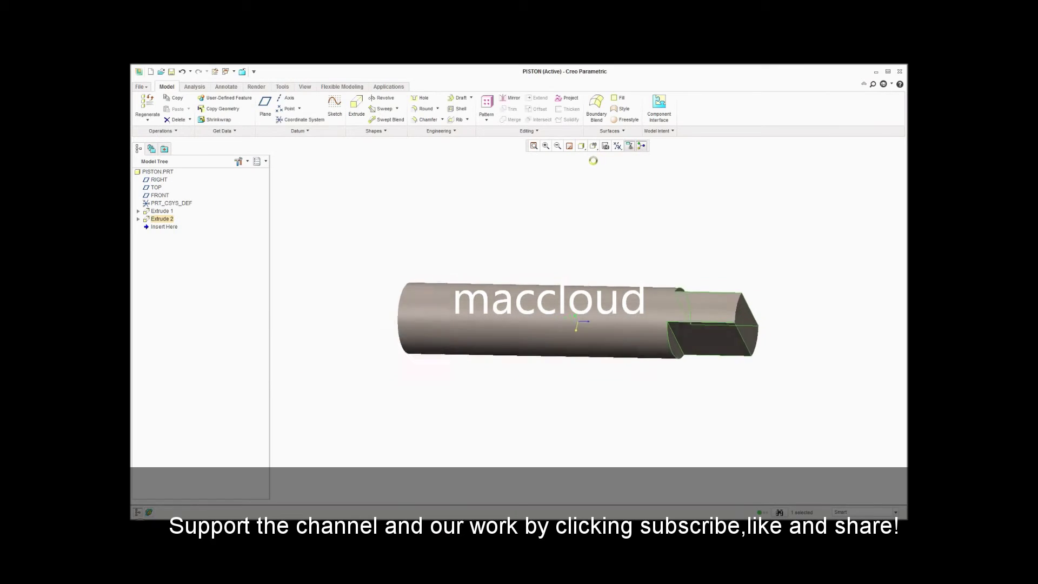
{"action": "left_click", "coordinate": [356, 106]}
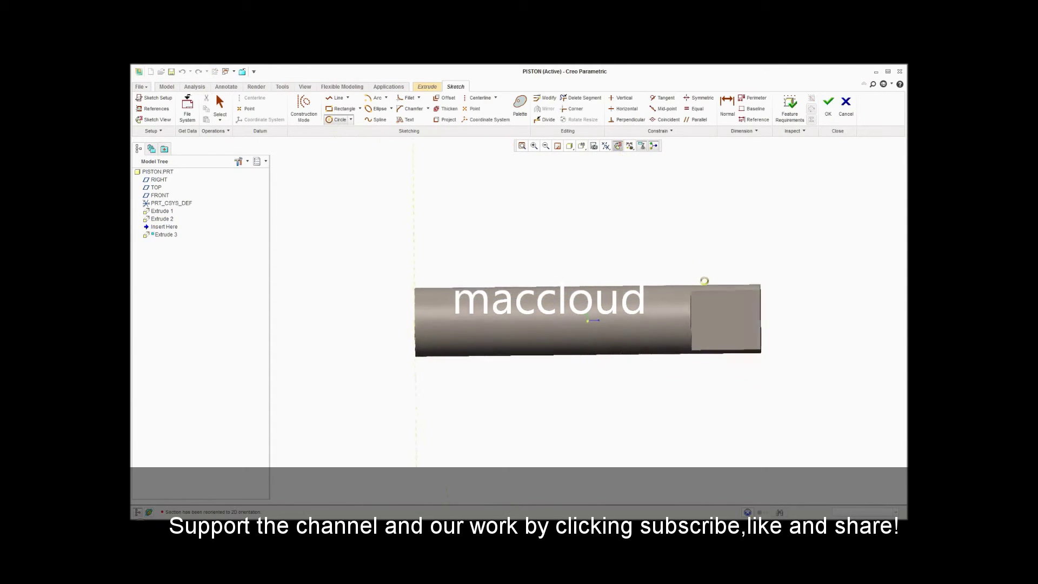
Step: Sketch a 0.30-diameter circle on the rod centreline at the tab end
{"action": "left_click", "coordinate": [743, 321]}
{"action": "left_click", "coordinate": [750, 314]}
{"action": "middle_click", "coordinate": [771, 303]}
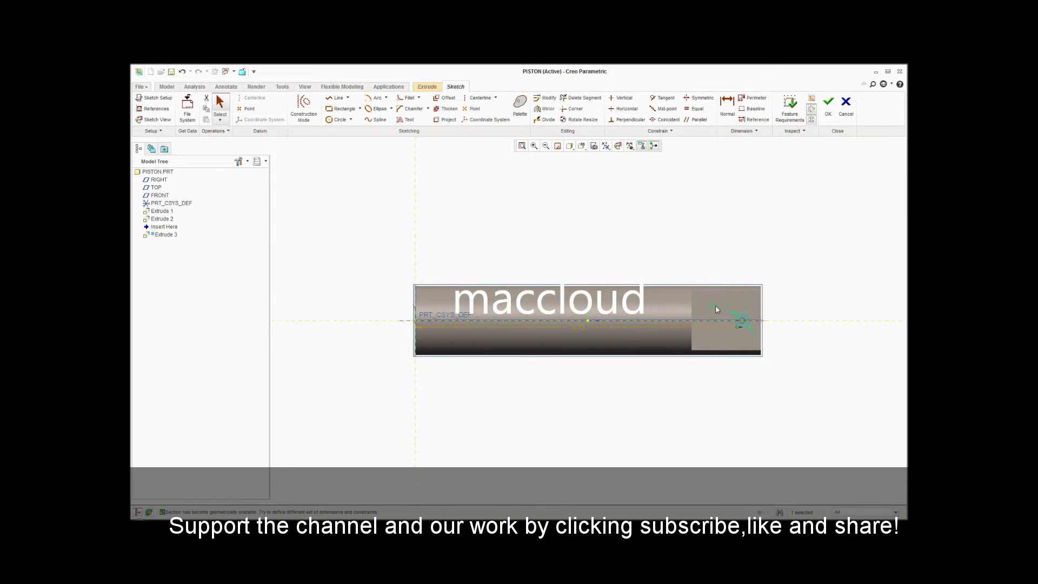
{"action": "left_click", "coordinate": [727, 105]}
{"action": "left_click", "coordinate": [742, 323]}
{"action": "middle_click", "coordinate": [743, 322]}
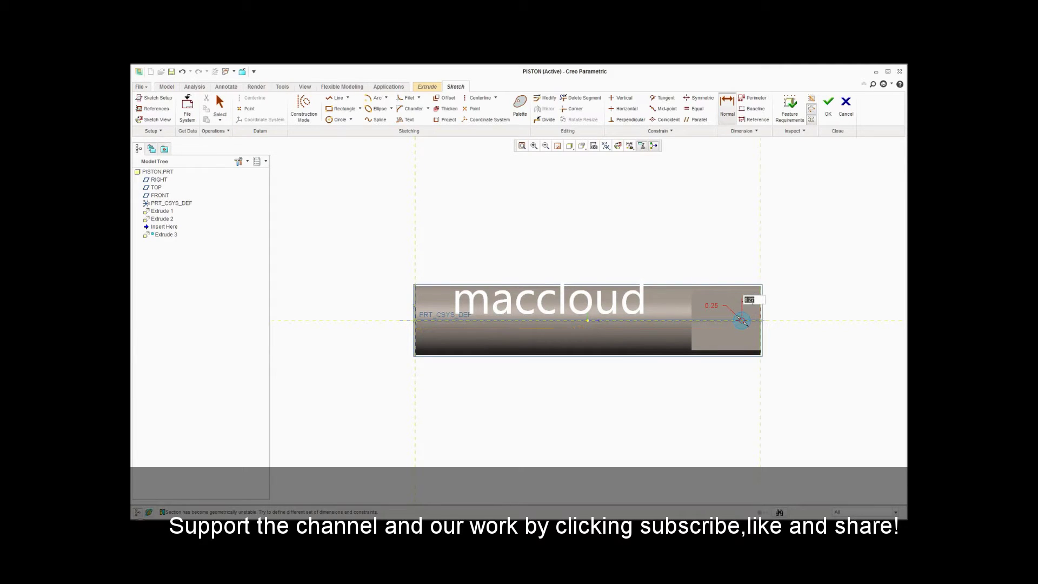
{"action": "type", "text": "0.30"}
{"action": "key", "text": "Return"}
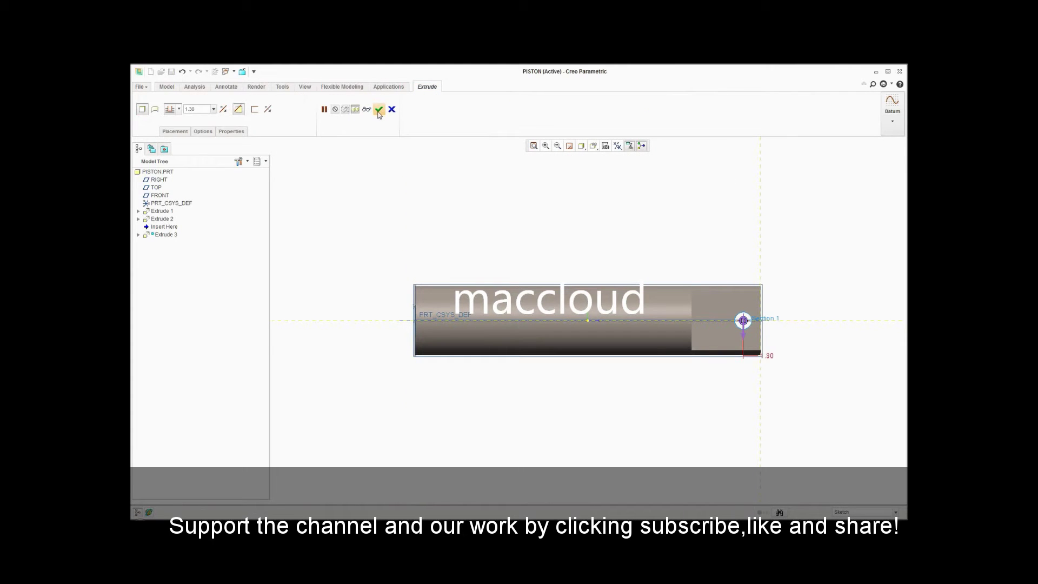
Step: Cut the circle through all material as the cross hole
{"action": "left_click", "coordinate": [179, 109]}
{"action": "left_click", "coordinate": [170, 159]}
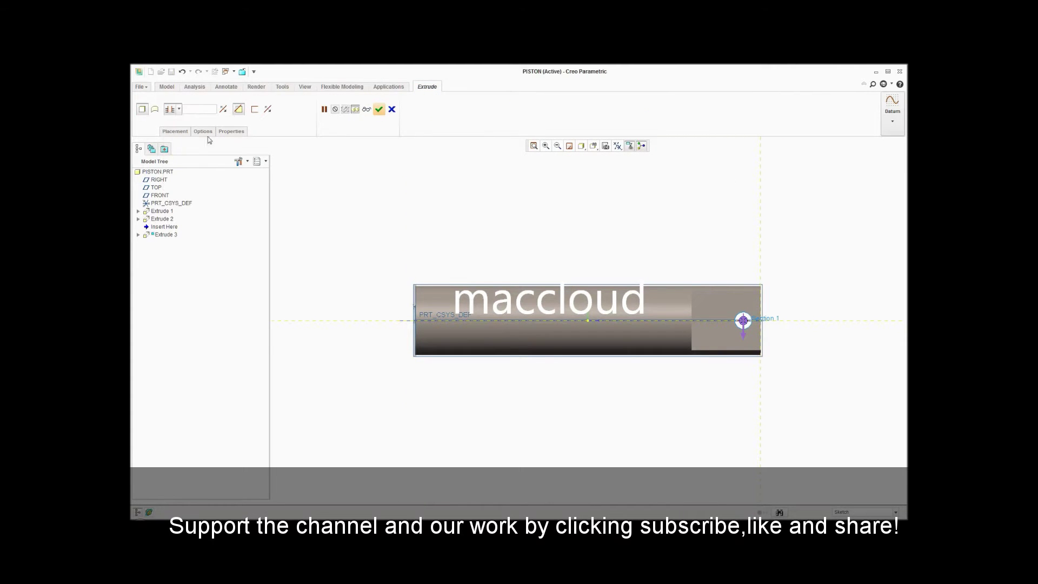
{"action": "left_click", "coordinate": [377, 109]}
{"action": "left_click", "coordinate": [593, 146]}
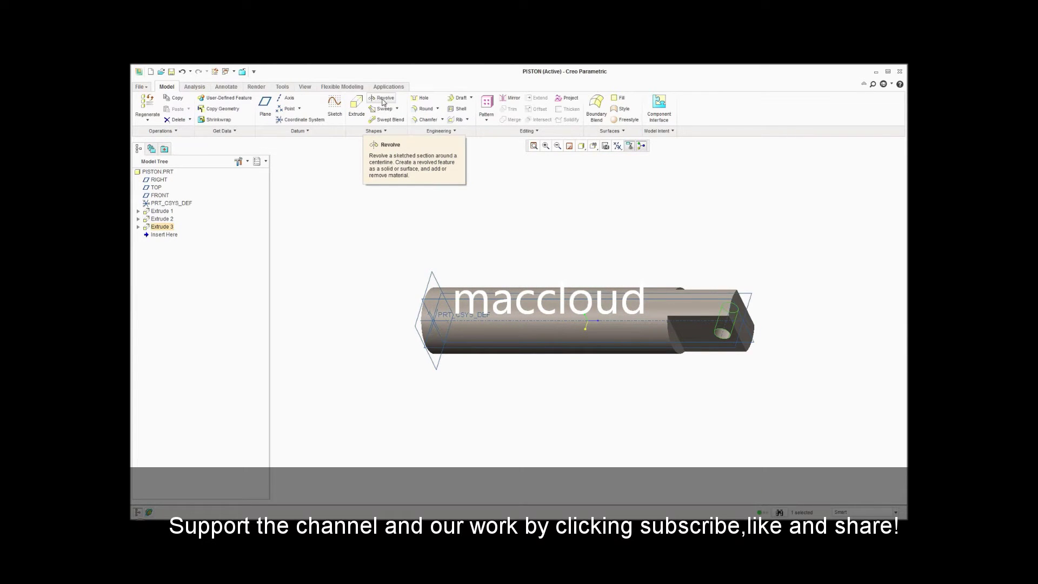
{"action": "left_click", "coordinate": [383, 101]}
Step: Sketch a 0.50-radius semicircular arc on the TOP plane at the rod's plain end
{"action": "left_click", "coordinate": [473, 339]}
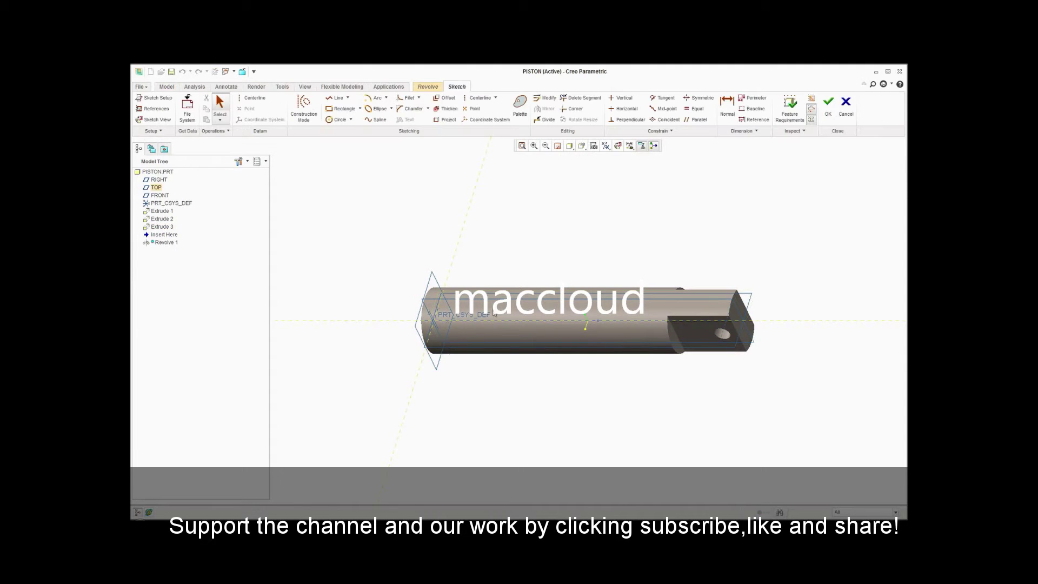
{"action": "left_click", "coordinate": [618, 146]}
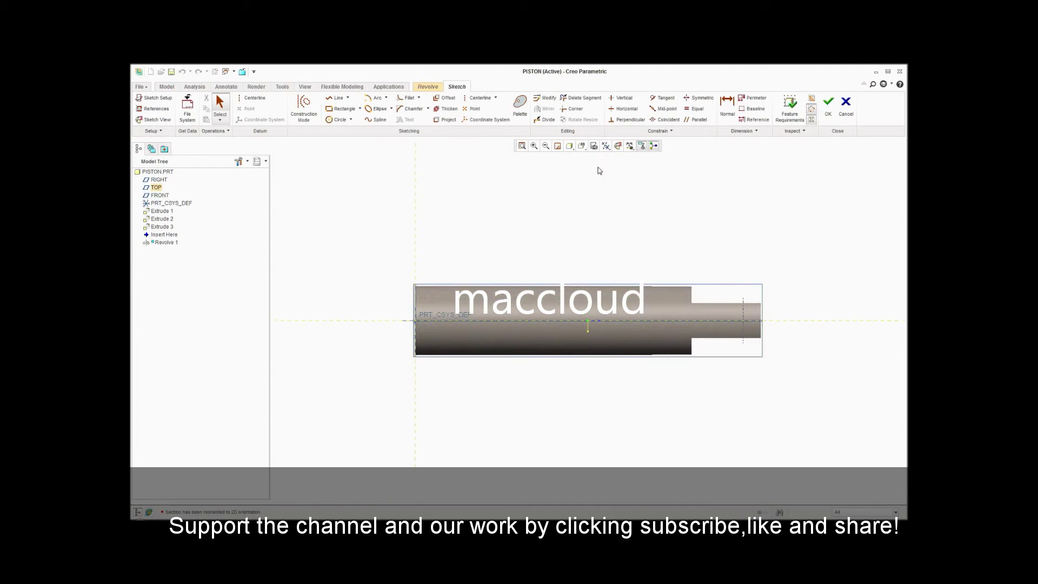
{"action": "left_click", "coordinate": [368, 102]}
{"action": "left_click", "coordinate": [394, 321]}
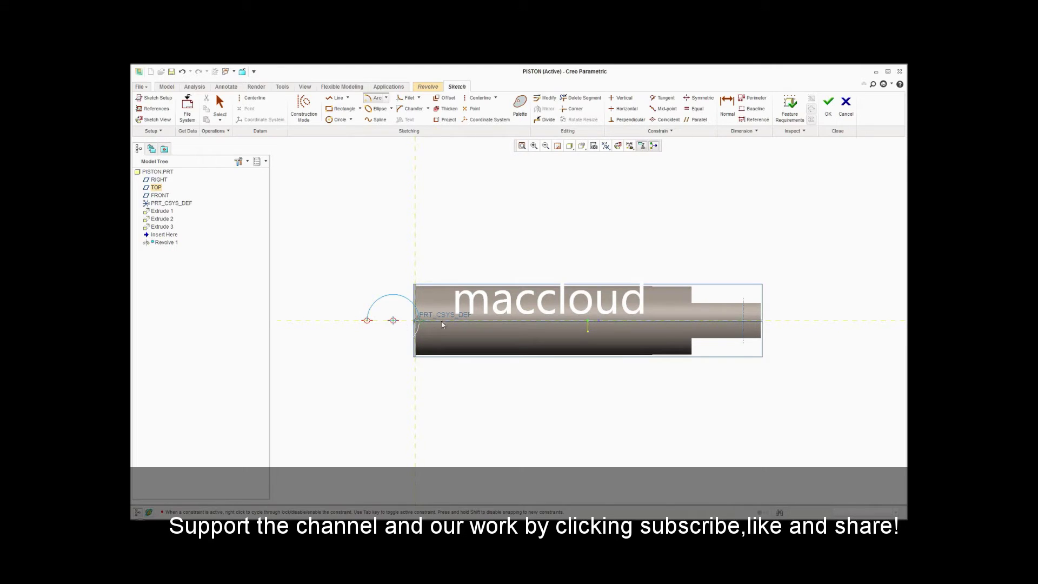
{"action": "middle_click", "coordinate": [364, 301]}
{"action": "left_click", "coordinate": [368, 322]}
{"action": "left_click", "coordinate": [341, 320]}
{"action": "left_click", "coordinate": [393, 320]}
{"action": "middle_click", "coordinate": [399, 294]}
{"action": "type", "text": "0.5"}
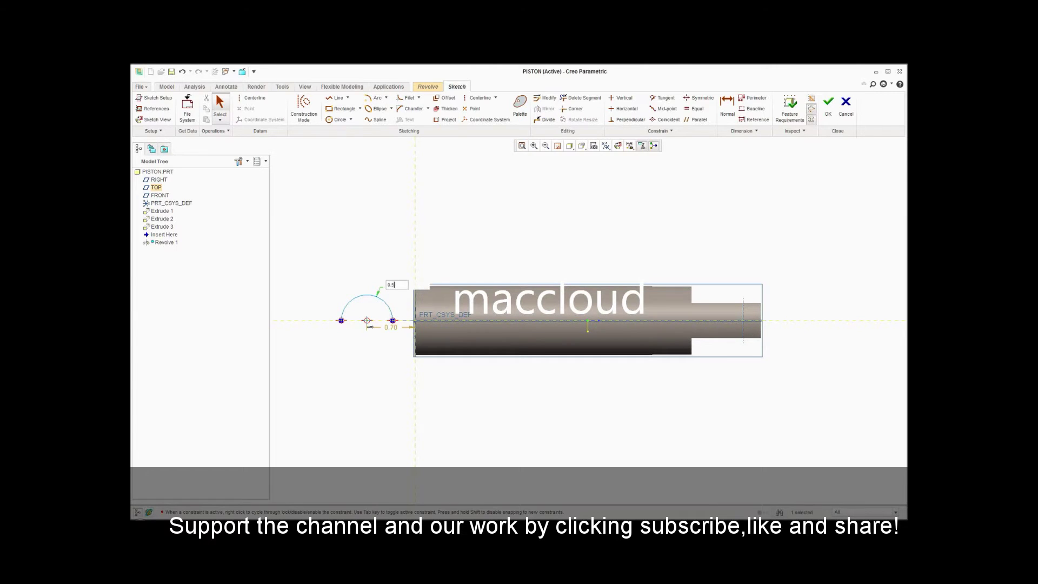
{"action": "key", "text": "Return"}
Step: Set the arc's offset dimension to 0 and finish the revolve sketch
{"action": "double_click", "coordinate": [391, 327]}
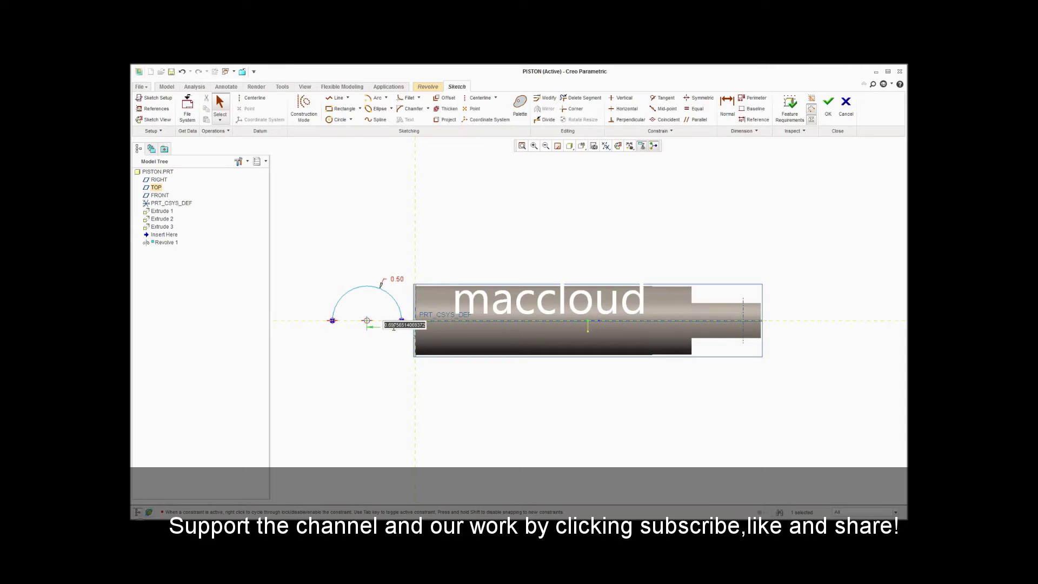
{"action": "type", "text": "0.25"}
{"action": "key", "text": "Return"}
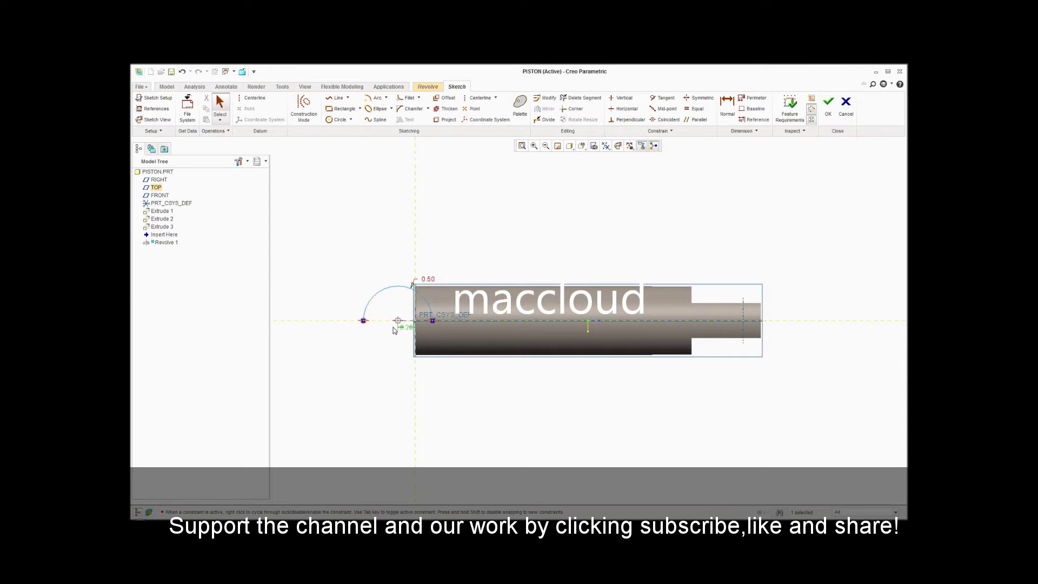
{"action": "left_click", "coordinate": [639, 209]}
{"action": "left_click", "coordinate": [828, 105]}
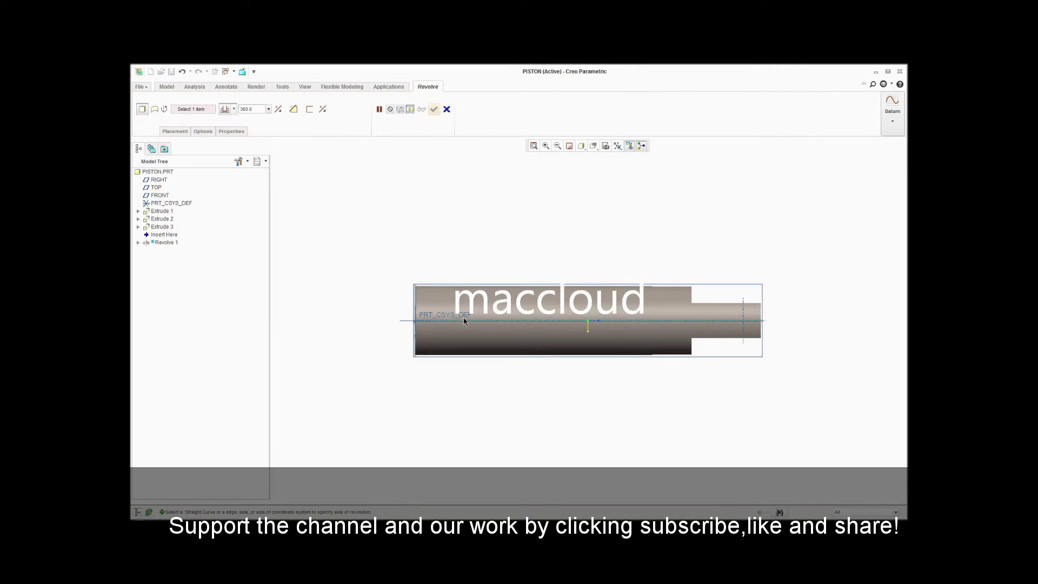
Step: Revolve the arc as a thickened feature about the rod's centre axis
{"action": "left_click", "coordinate": [464, 320]}
{"action": "left_click", "coordinate": [293, 109]}
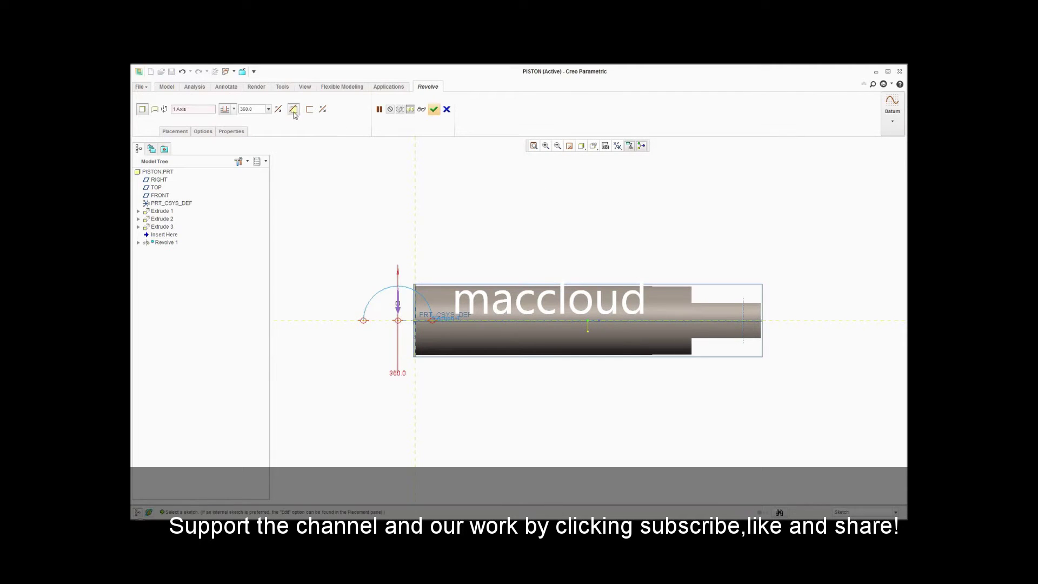
{"action": "left_click", "coordinate": [434, 109]}
{"action": "left_click", "coordinate": [594, 146]}
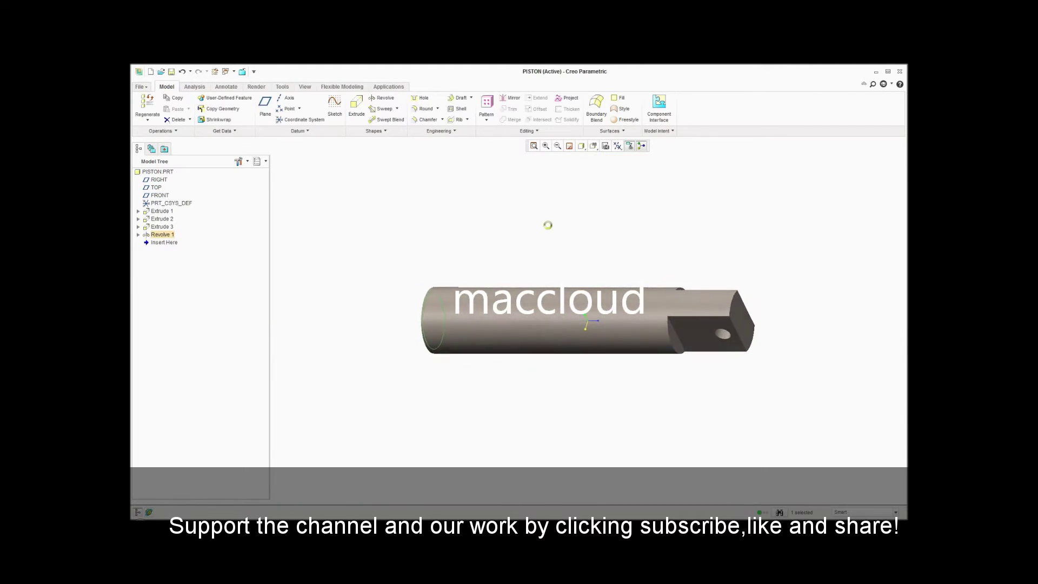
{"action": "left_click", "coordinate": [593, 146]}
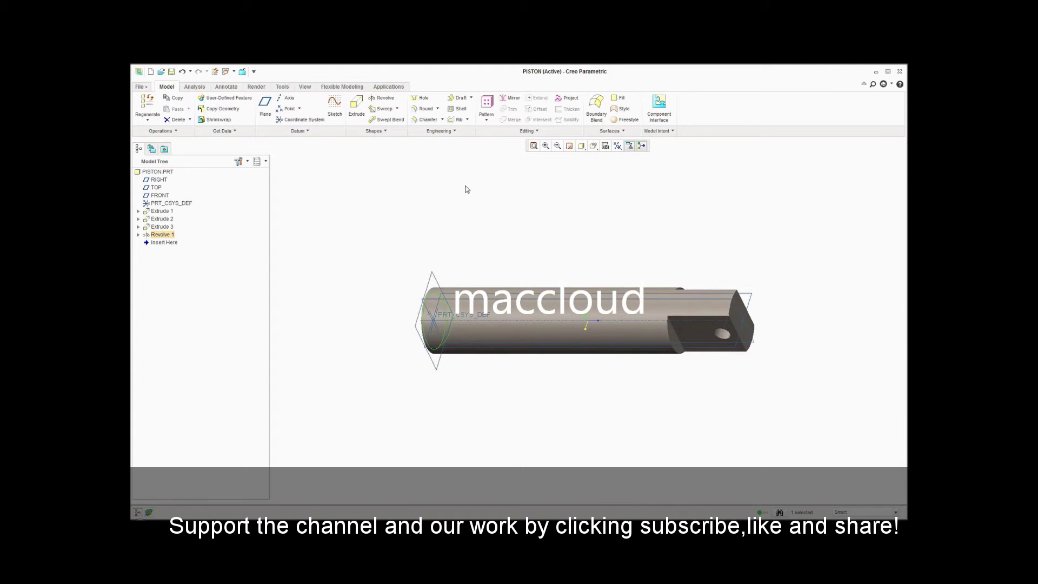
Step: Save the PISTON part and create the new ADJUSTER_BASE part
{"action": "left_click", "coordinate": [171, 72]}
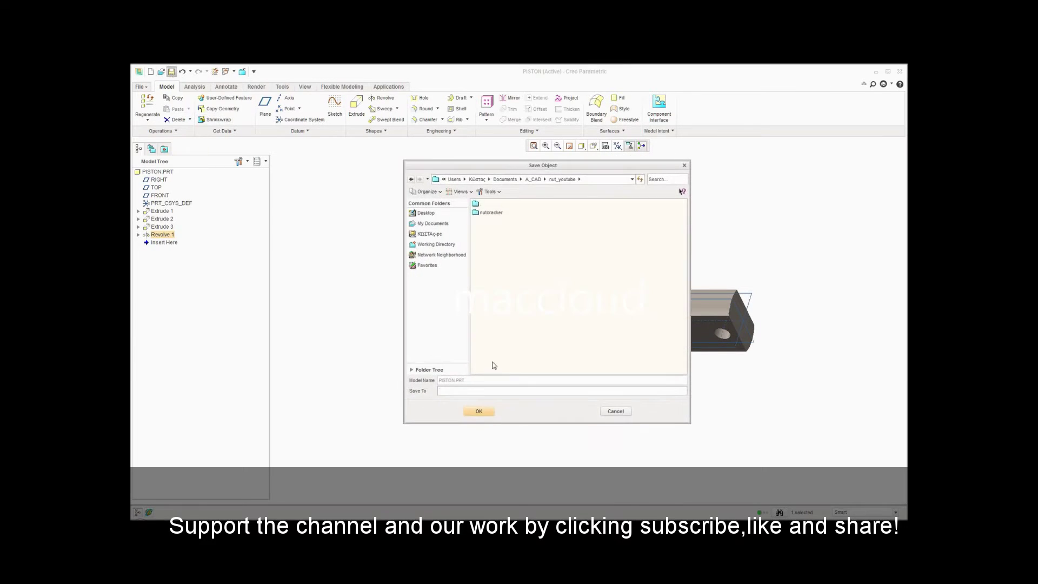
{"action": "left_click", "coordinate": [479, 412]}
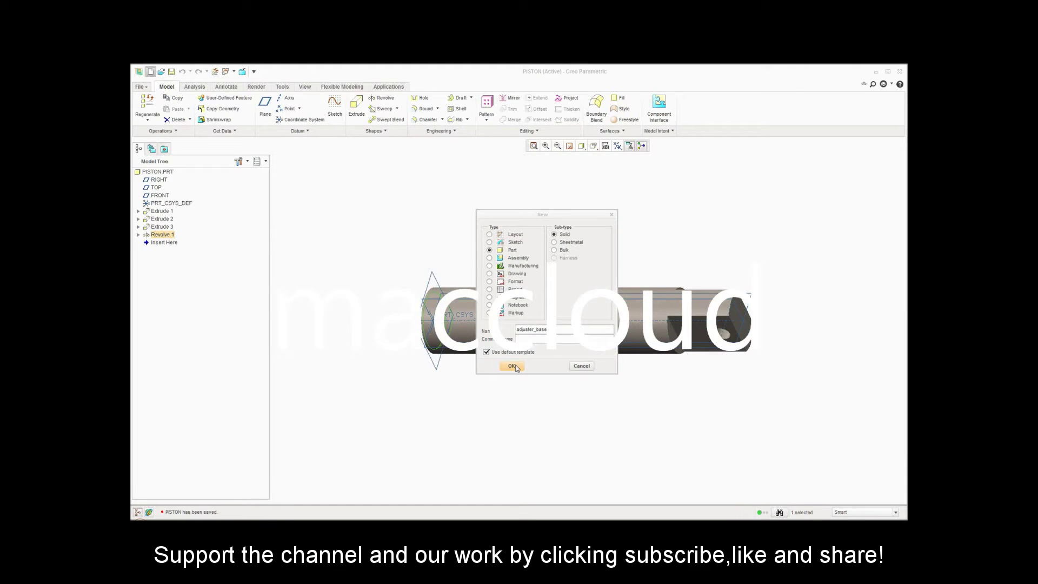
{"action": "left_click", "coordinate": [512, 366]}
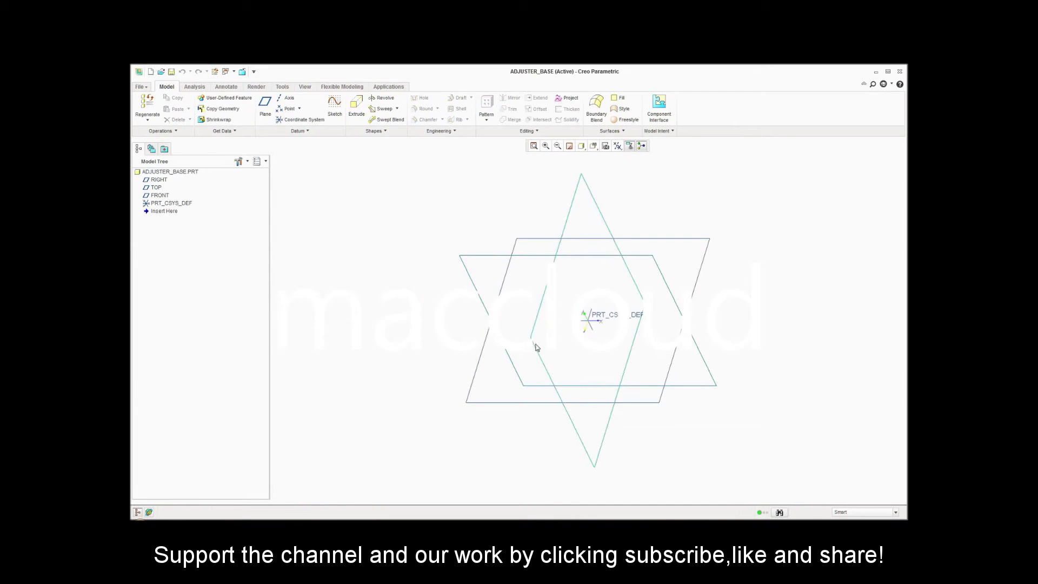
{"action": "left_click", "coordinate": [536, 344]}
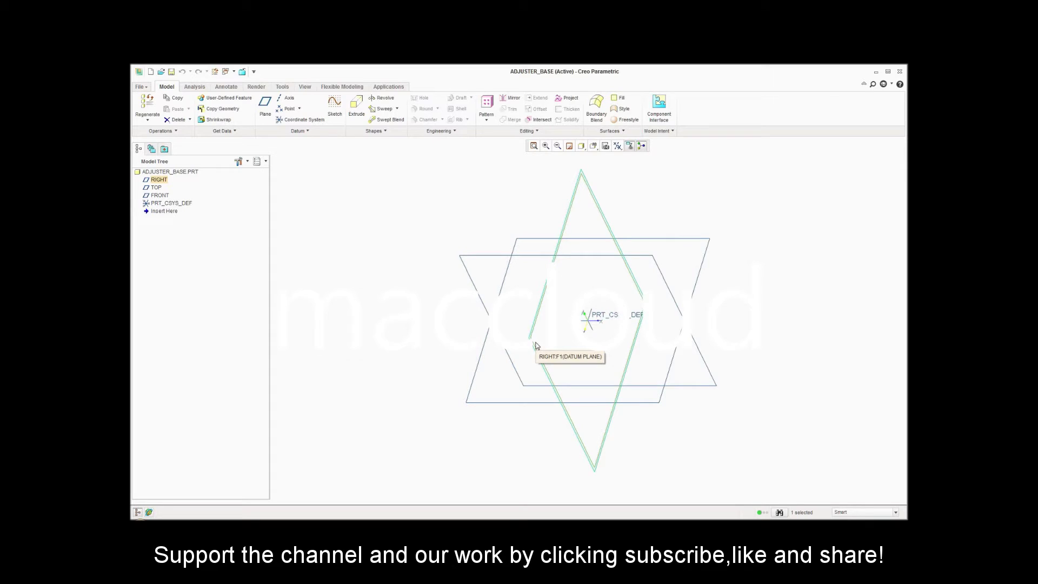
Step: Start an extrusion on the RIGHT plane and sketch a circle centred on the origin
{"action": "left_click", "coordinate": [361, 118]}
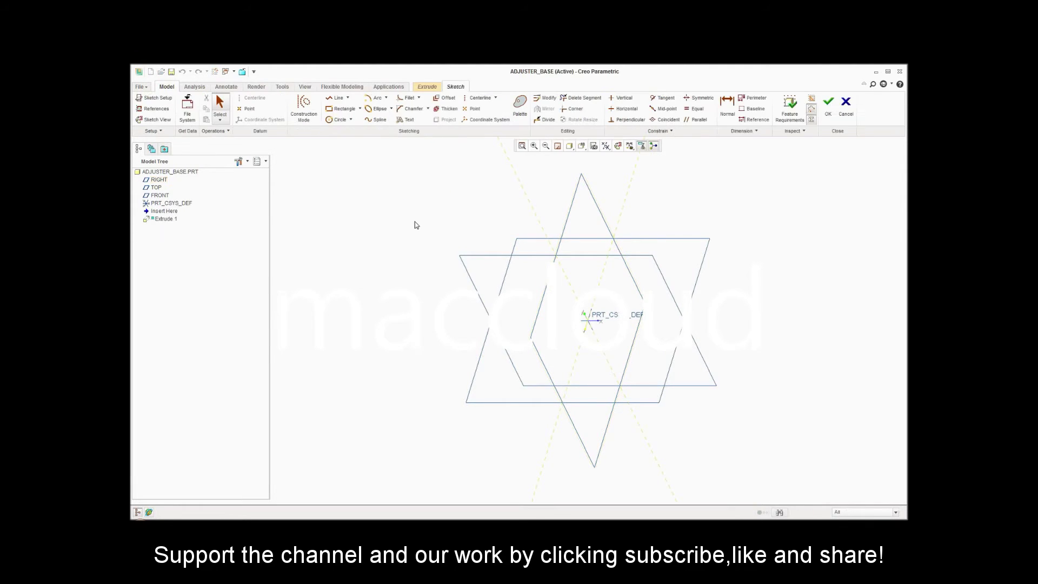
{"action": "left_click", "coordinate": [338, 120]}
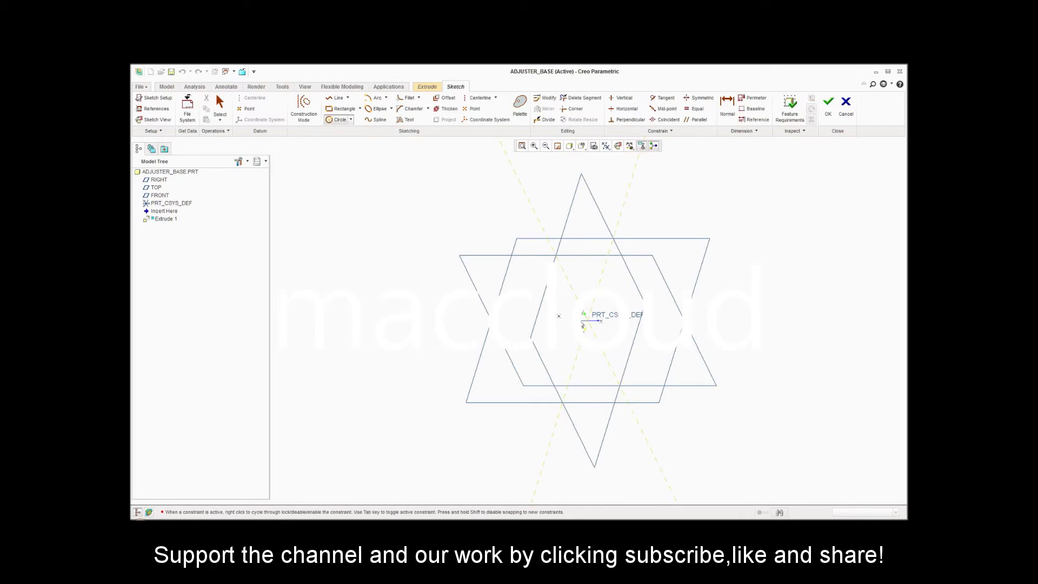
{"action": "left_click", "coordinate": [588, 321]}
{"action": "left_click", "coordinate": [612, 305]}
{"action": "middle_click", "coordinate": [614, 305]}
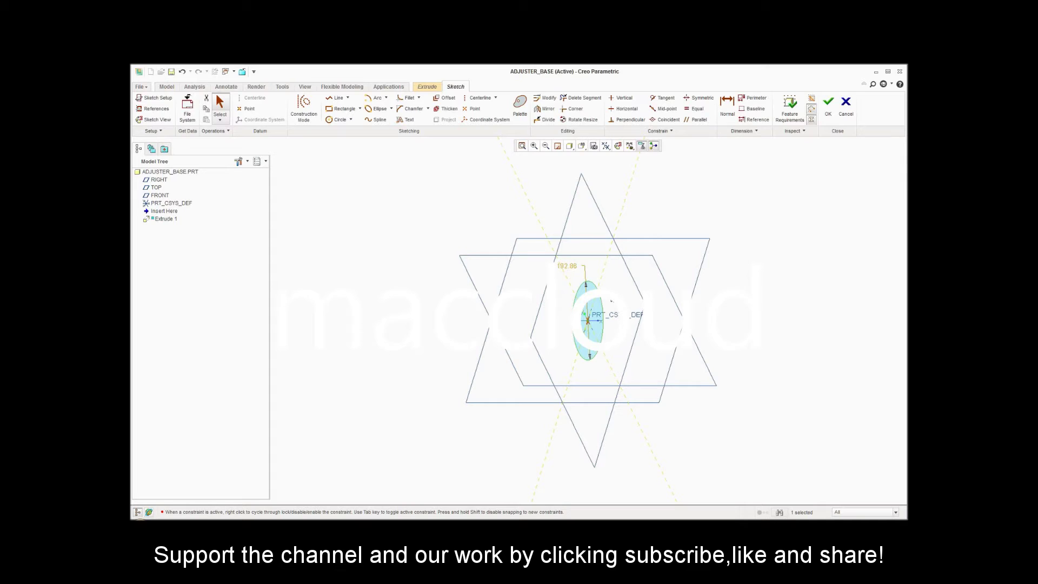
Step: Set the circle's diameter to 1.50
{"action": "double_click", "coordinate": [567, 267]}
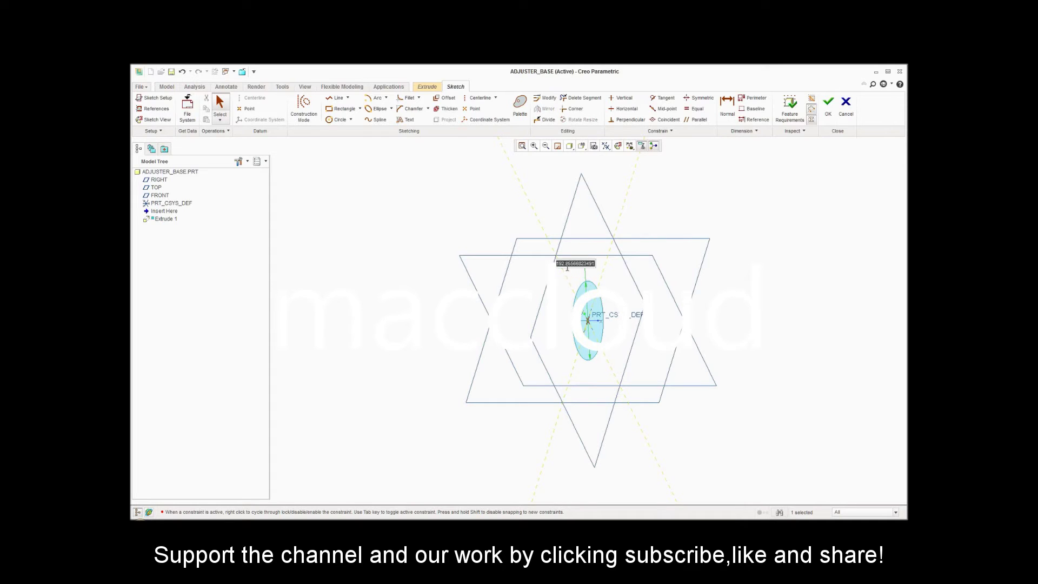
{"action": "type", "text": "1"}
{"action": "key", "text": "Return"}
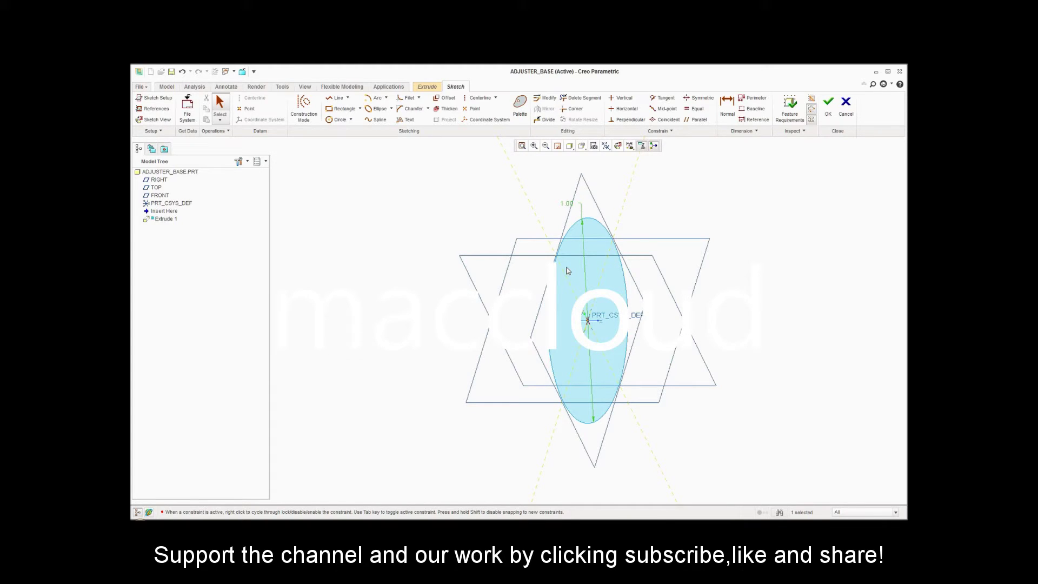
{"action": "double_click", "coordinate": [567, 203]}
{"action": "key", "text": "Return"}
{"action": "left_click", "coordinate": [335, 98]}
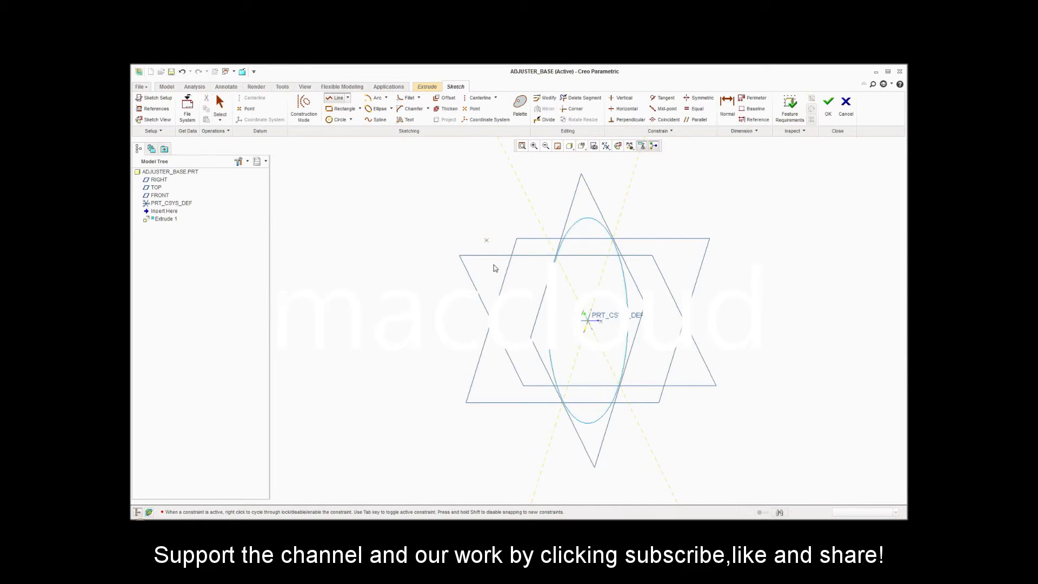
Step: Draw a line from the circle's edge and turn the sketch to face-on view
{"action": "left_click", "coordinate": [564, 404]}
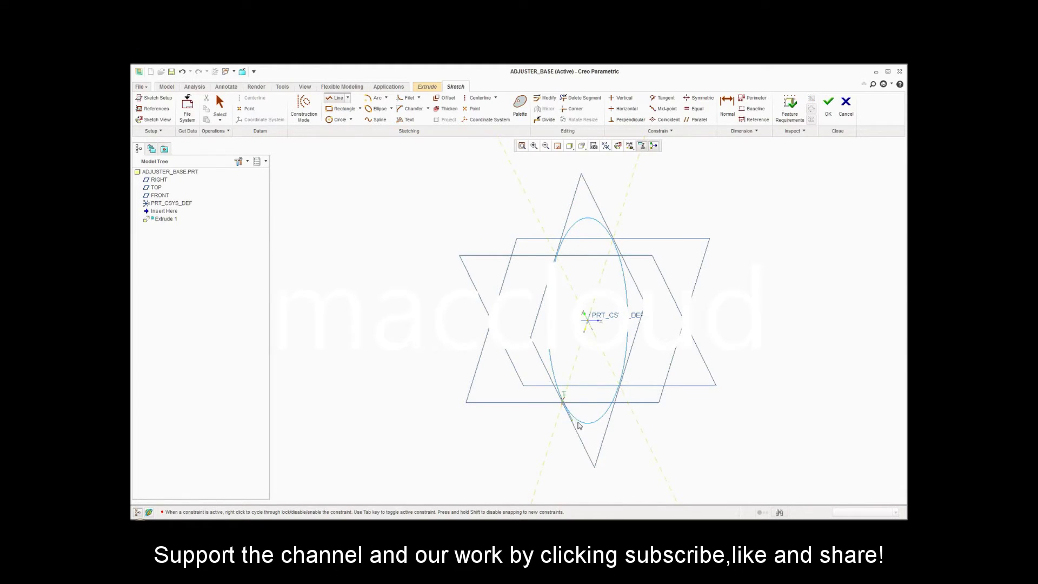
{"action": "left_click", "coordinate": [606, 489]}
{"action": "middle_click", "coordinate": [626, 467]}
{"action": "left_click", "coordinate": [619, 146]}
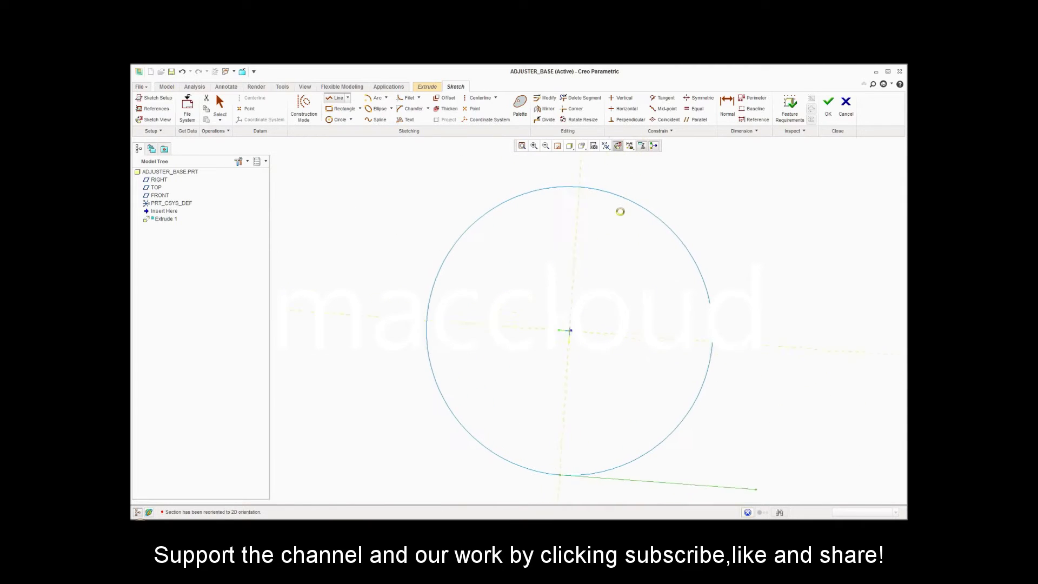
Step: Draw the box's top and right edges from the circle and set its width to 1.00
{"action": "left_click", "coordinate": [566, 189]}
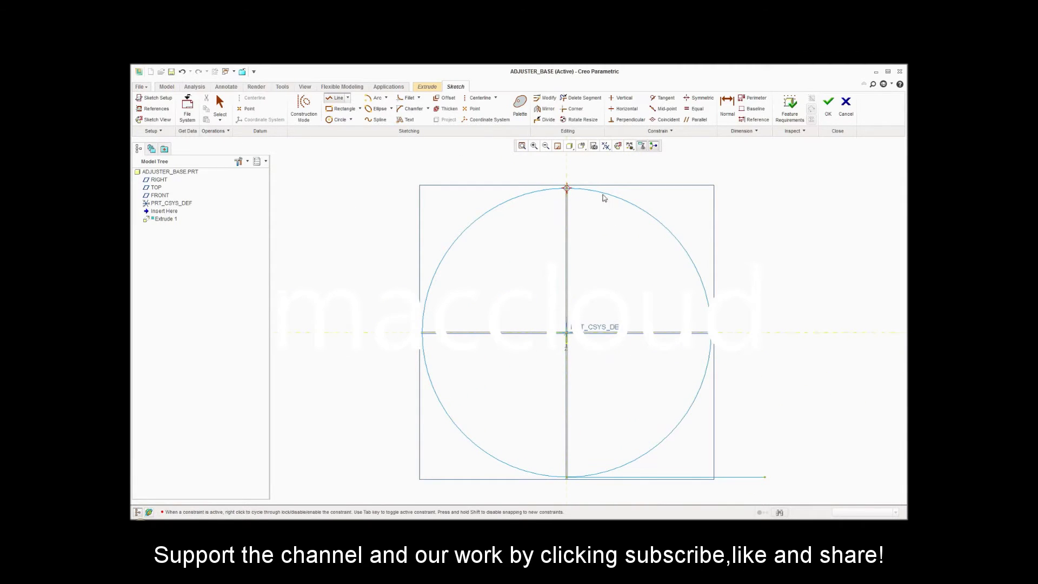
{"action": "left_click", "coordinate": [763, 193]}
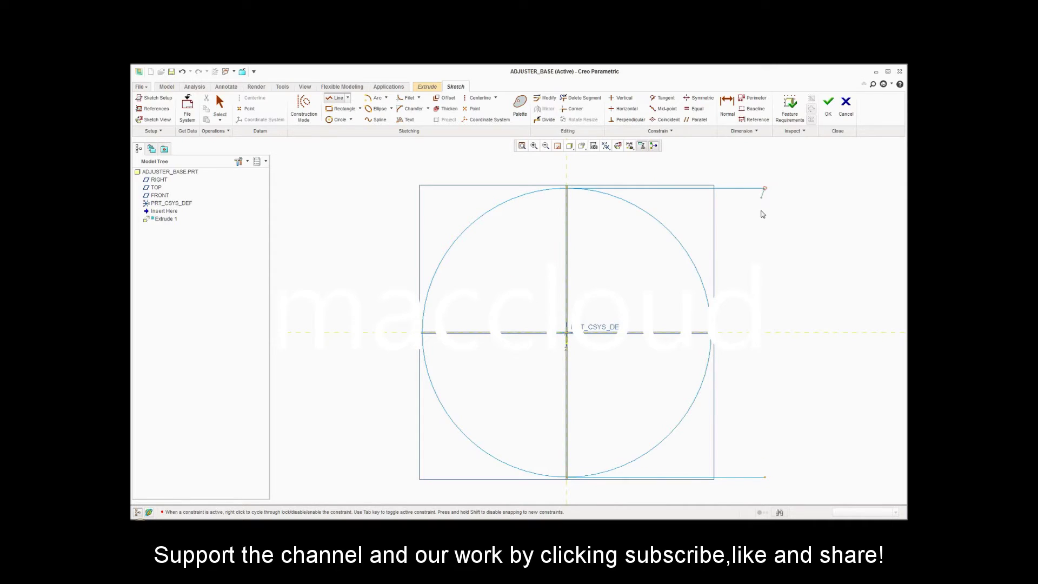
{"action": "left_click", "coordinate": [768, 480]}
{"action": "middle_click", "coordinate": [800, 436]}
{"action": "middle_click", "coordinate": [798, 420]}
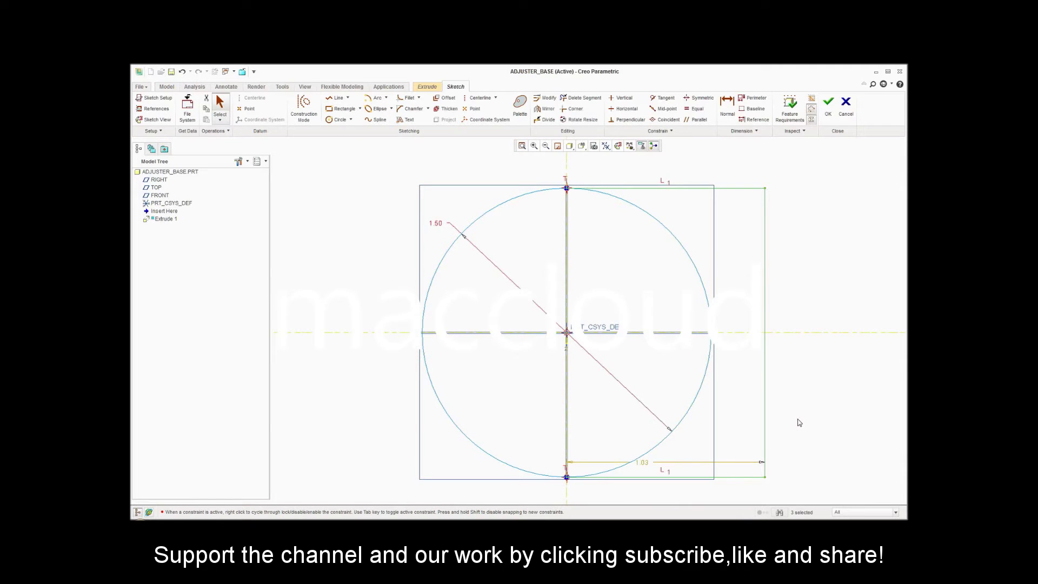
{"action": "double_click", "coordinate": [642, 463]}
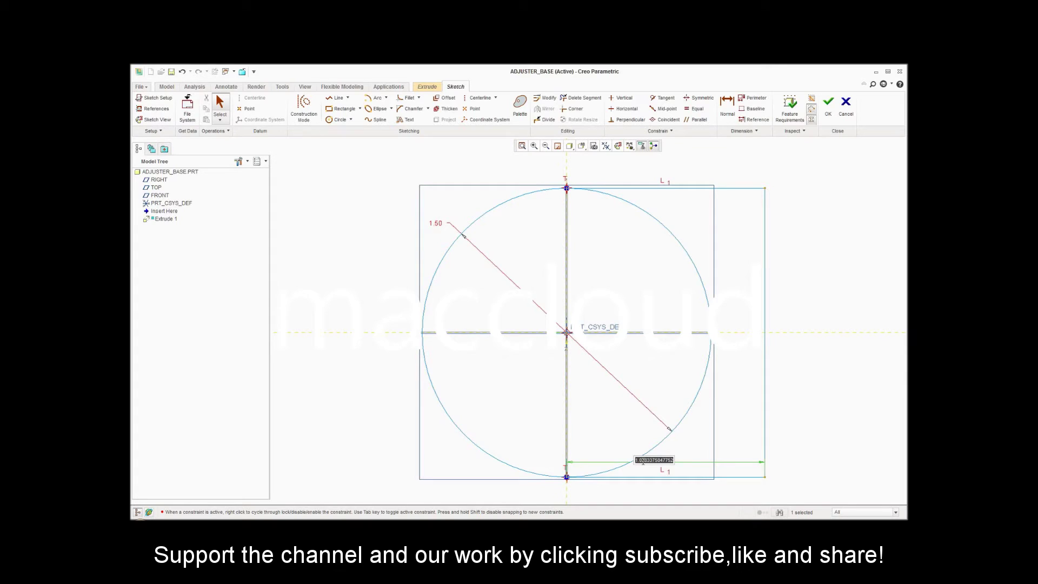
{"action": "type", "text": "1"}
{"action": "key", "text": "Return"}
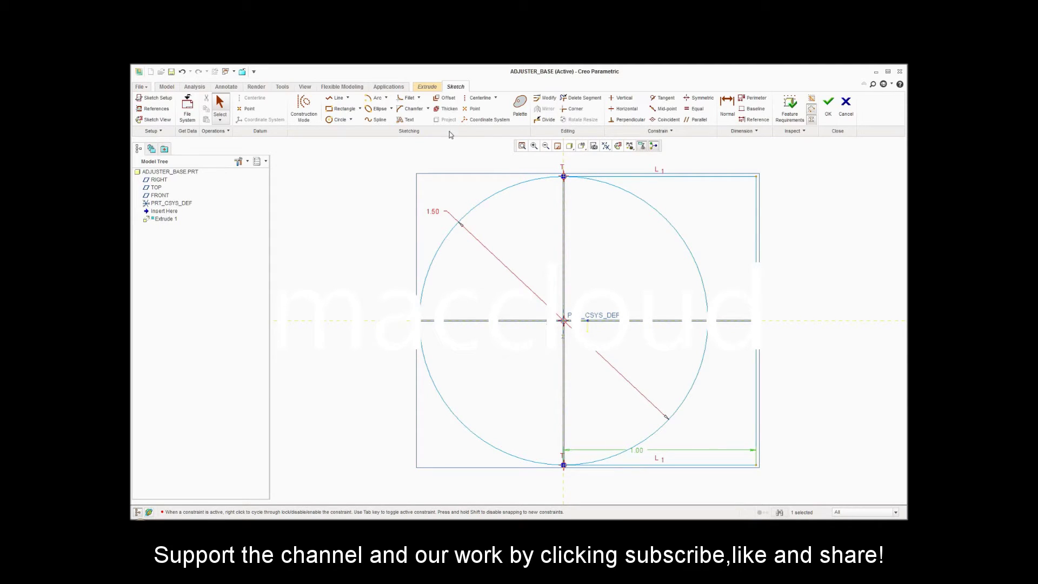
Step: Trim off the circle's right-hand arc and add a radius dimension to the remaining arc
{"action": "left_click", "coordinate": [582, 98]}
{"action": "left_click_drag", "start_coordinate": [652, 201], "coordinate": [715, 366]}
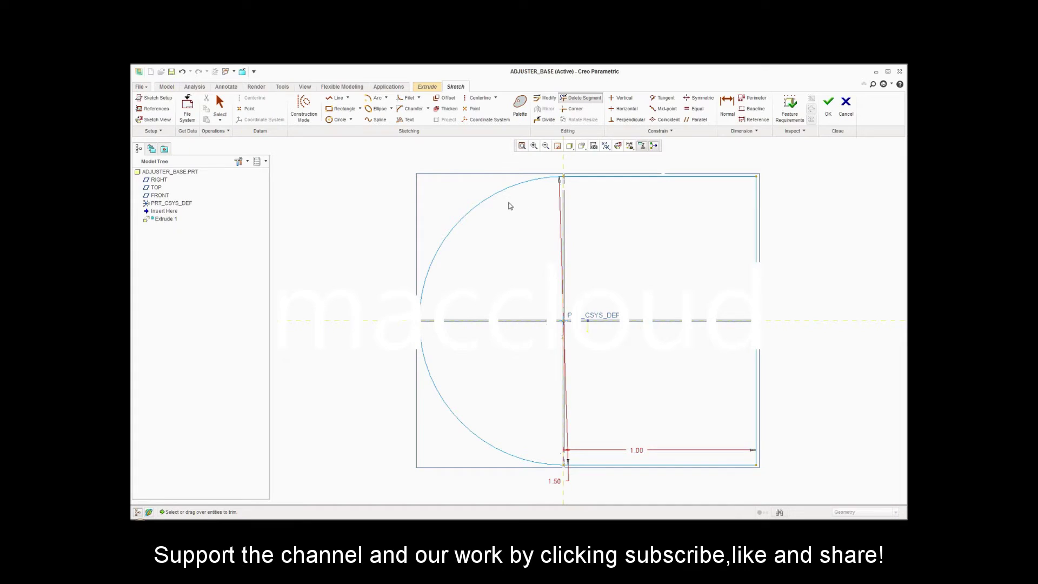
{"action": "left_click", "coordinate": [727, 105]}
{"action": "left_click", "coordinate": [475, 209]}
{"action": "middle_click", "coordinate": [445, 196]}
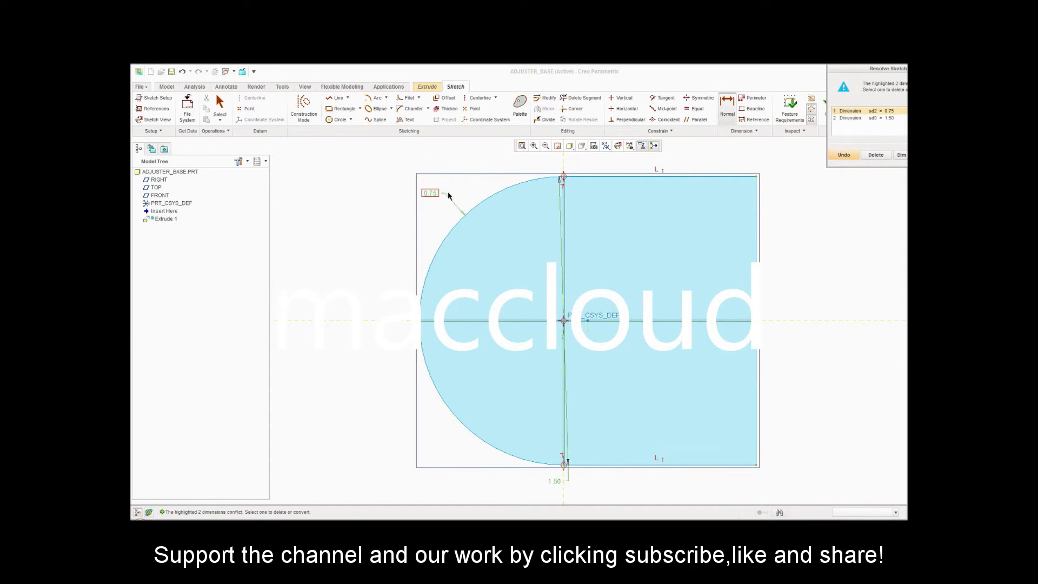
Step: Delete the conflicting 1.50 dimension and finish the sketch to preview the extrusion
{"action": "left_click", "coordinate": [862, 118]}
{"action": "left_click", "coordinate": [876, 155]}
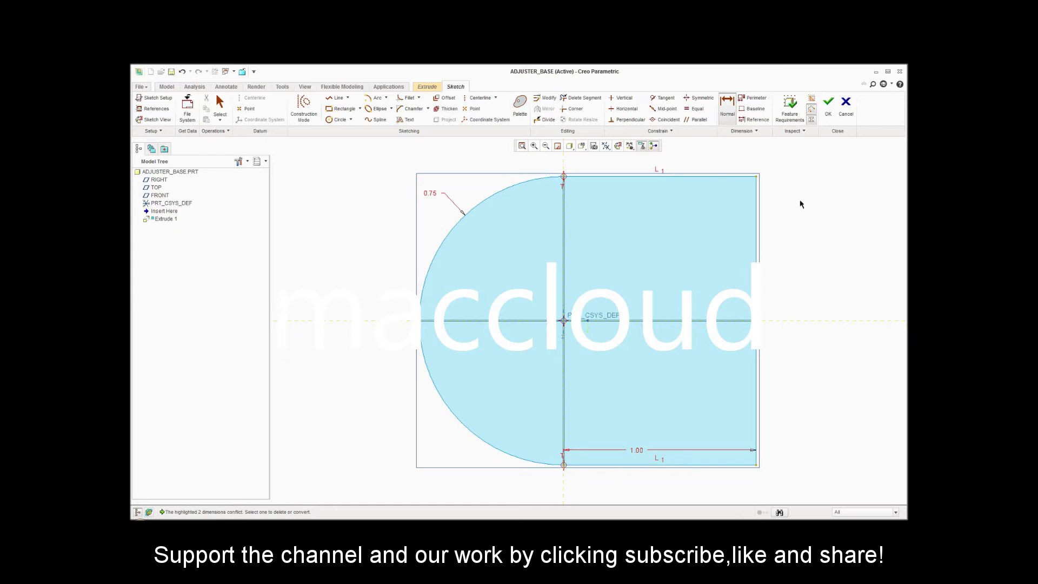
{"action": "left_click", "coordinate": [828, 106]}
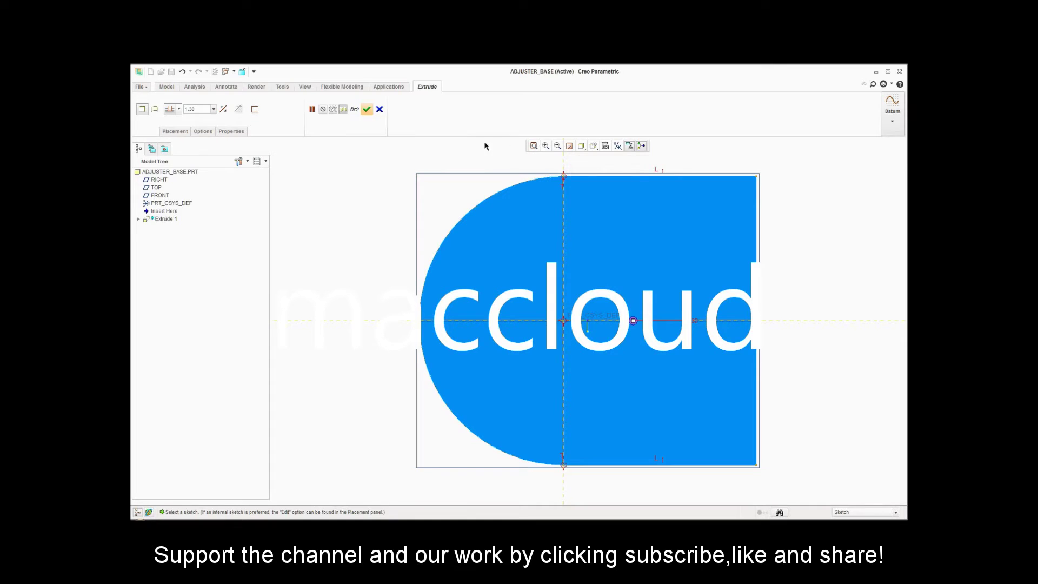
Step: Finish the rounded base block extrusion at depth 1.00 and view it in Standard Orientation
{"action": "mouse_move", "coordinate": [412, 177]}
{"action": "middle_mouse_down"}
{"action": "mouse_move", "coordinate": [436, 177]}
{"action": "mouse_move", "coordinate": [412, 170]}
{"action": "middle_mouse_up"}
{"action": "double_click", "coordinate": [205, 109]}
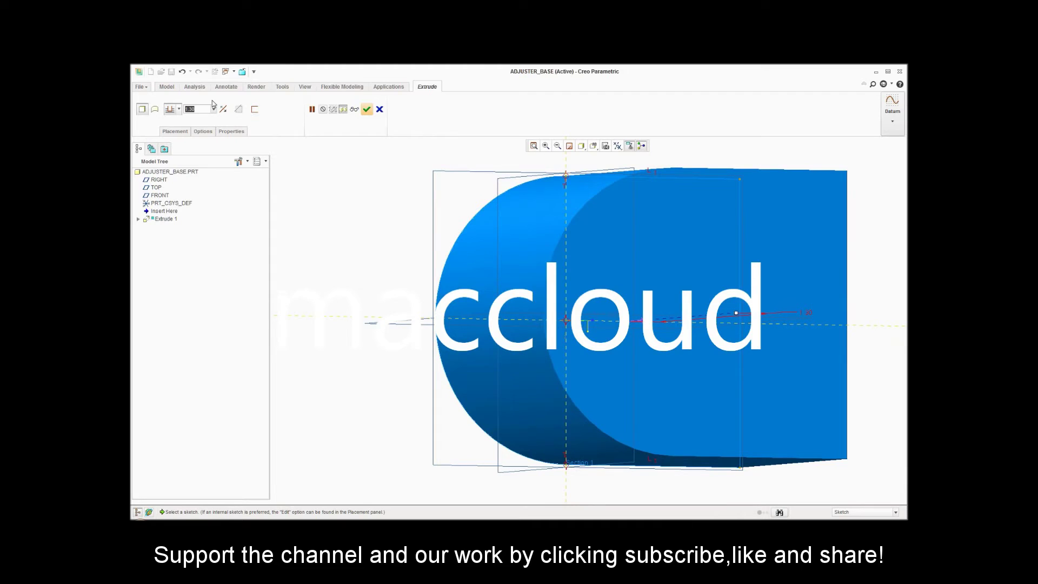
{"action": "type", "text": "1"}
{"action": "key", "text": "Return"}
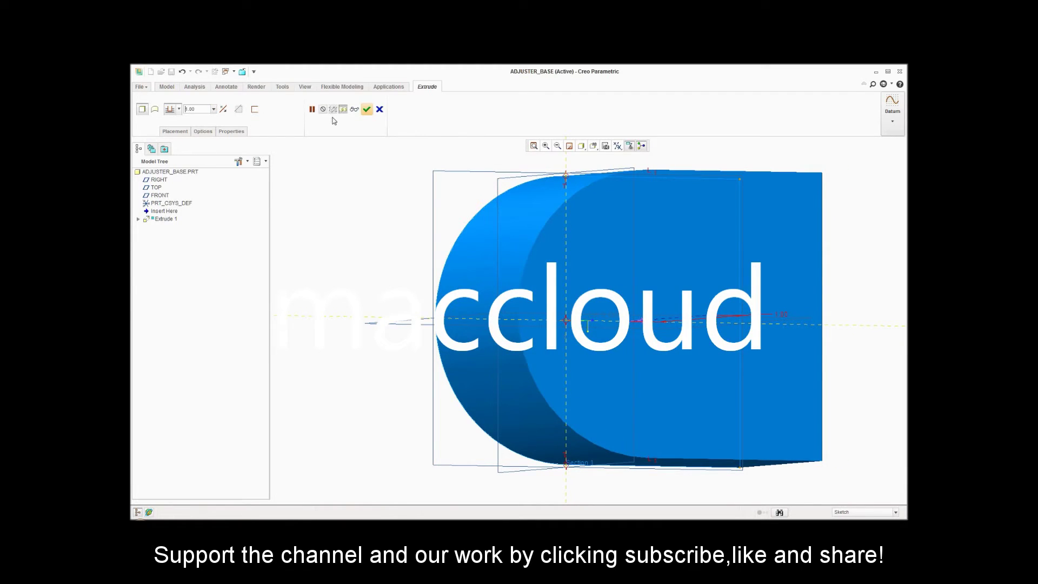
{"action": "left_click", "coordinate": [366, 110]}
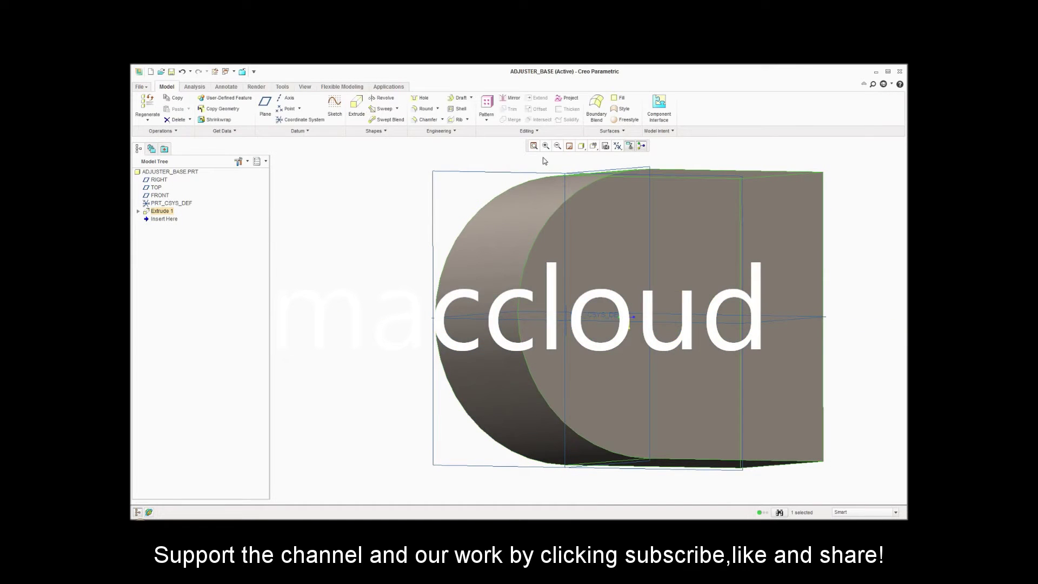
{"action": "left_click", "coordinate": [594, 147]}
{"action": "left_click", "coordinate": [613, 159]}
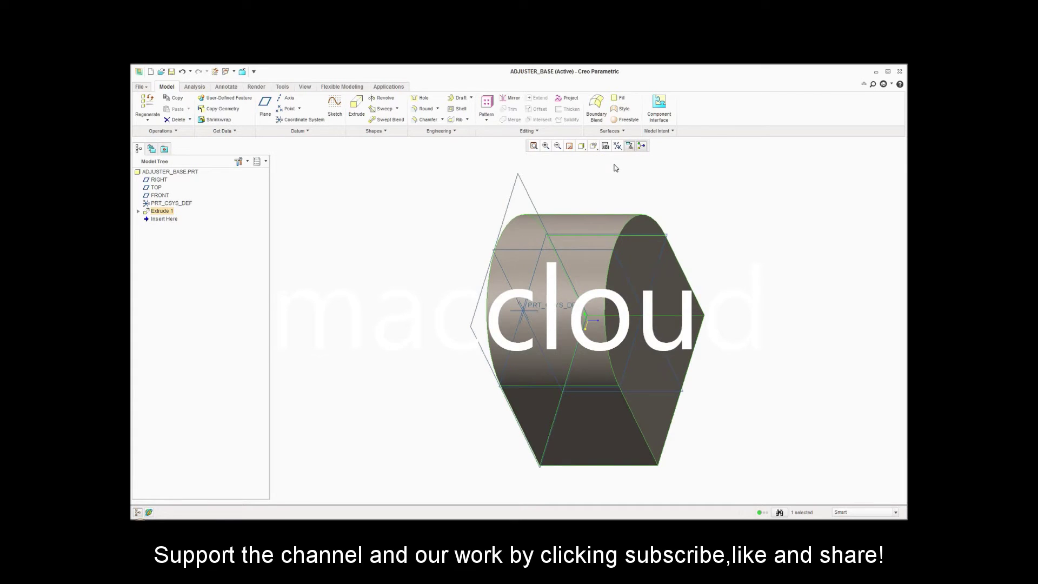
{"action": "left_click", "coordinate": [357, 107]}
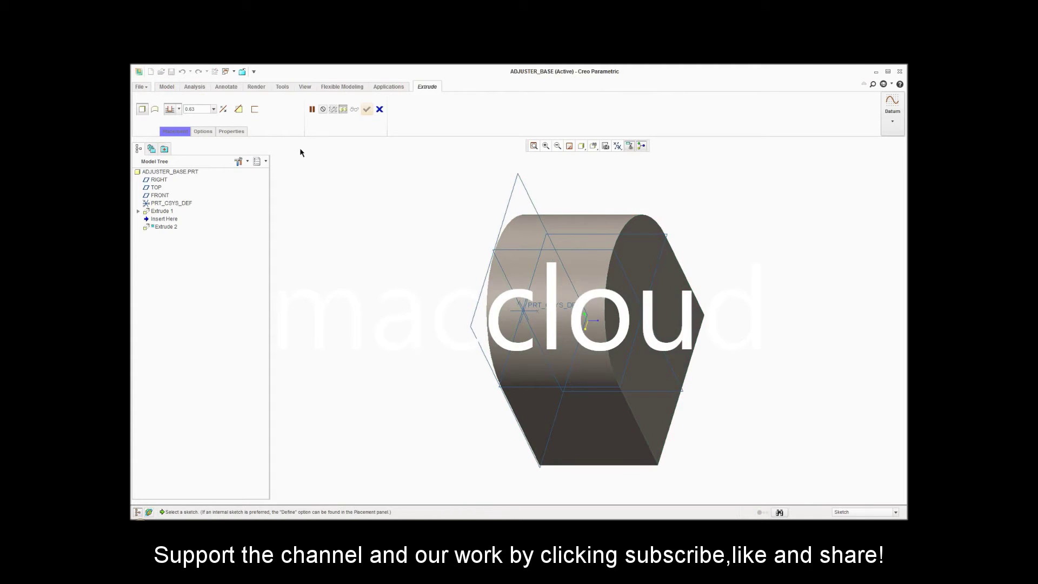
Step: Sketch a 1.00-diameter circle on the block's rounded end face
{"action": "left_click", "coordinate": [615, 283]}
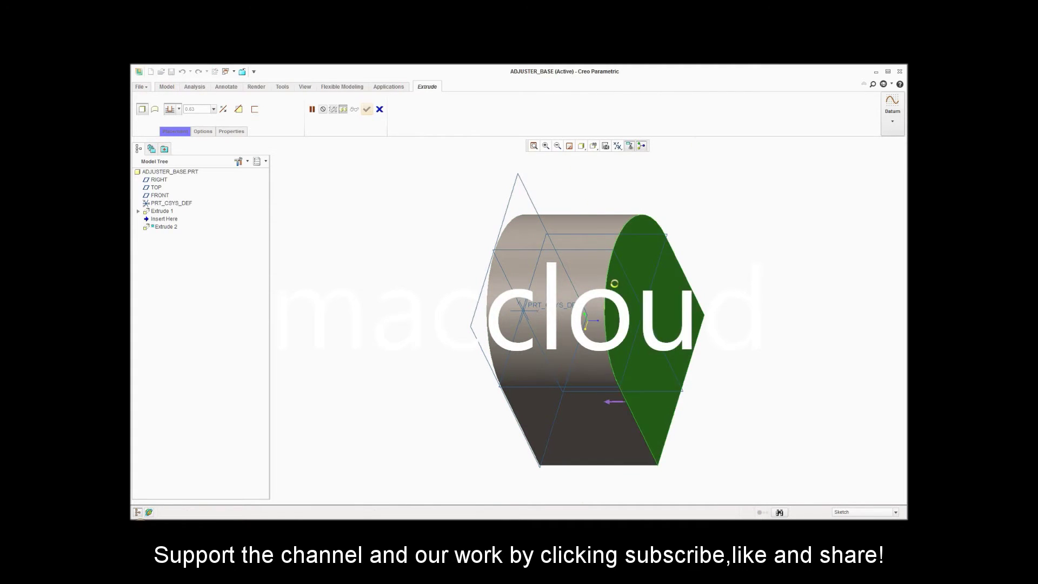
{"action": "left_click", "coordinate": [339, 119]}
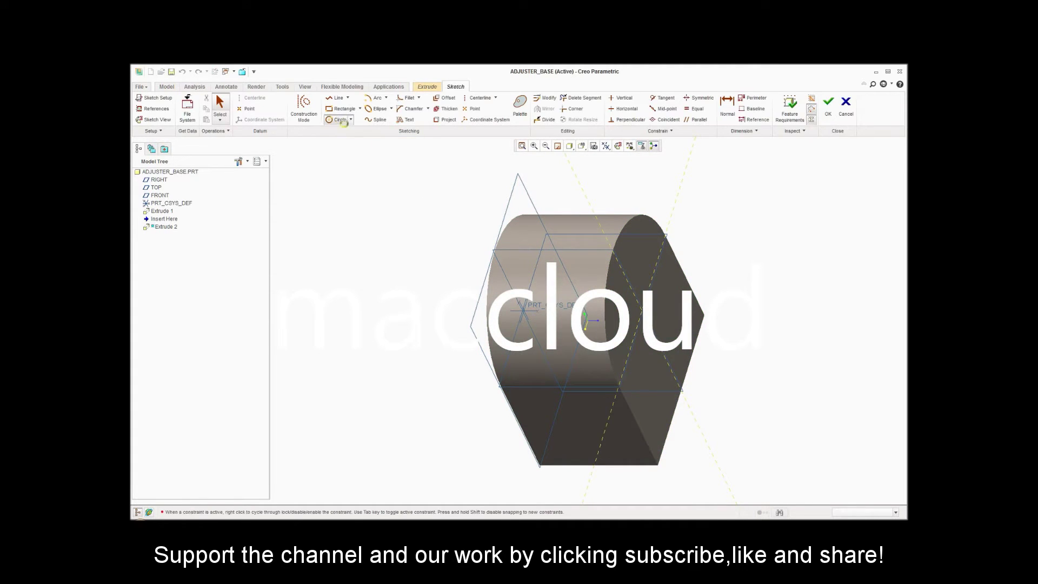
{"action": "left_click", "coordinate": [660, 301]}
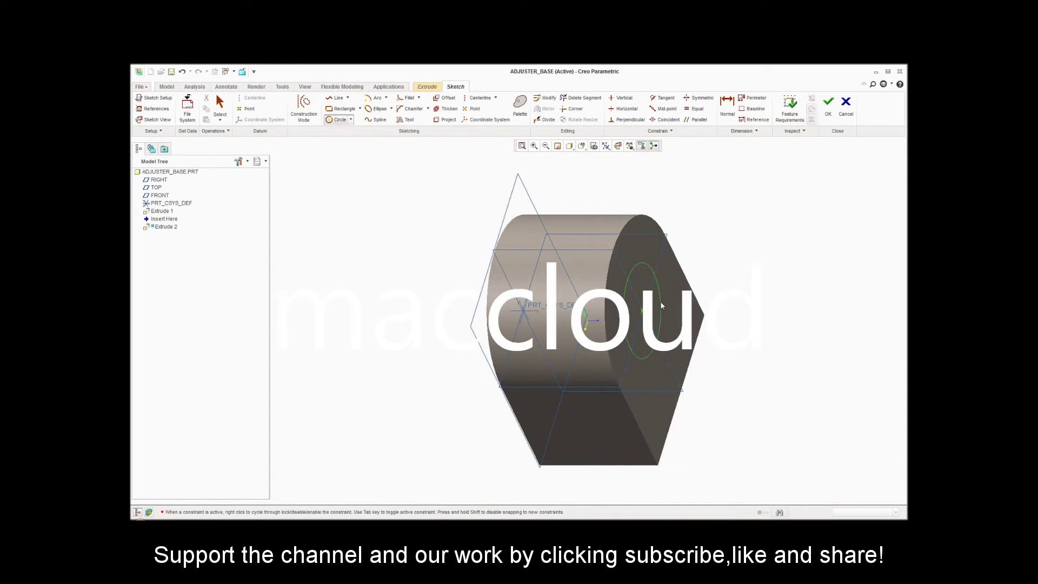
{"action": "middle_click", "coordinate": [701, 265]}
{"action": "double_click", "coordinate": [627, 242]}
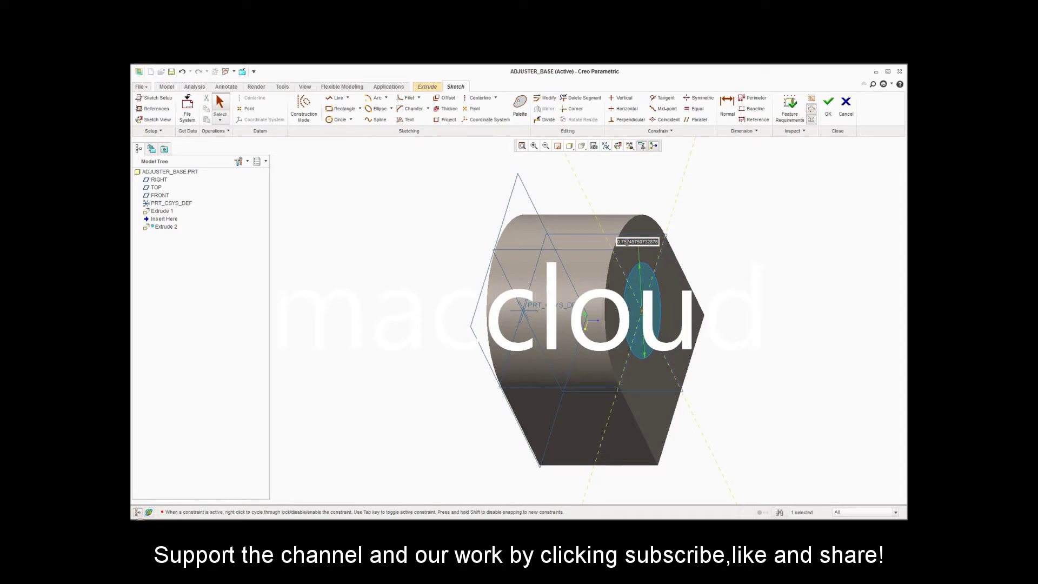
{"action": "type", "text": "1"}
{"action": "key", "text": "Return"}
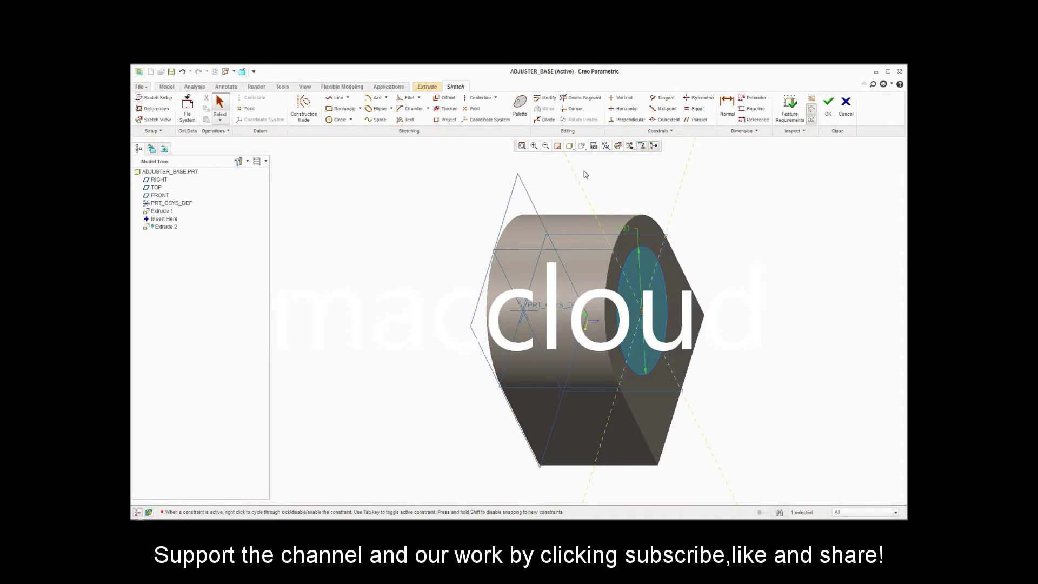
{"action": "left_click", "coordinate": [828, 105]}
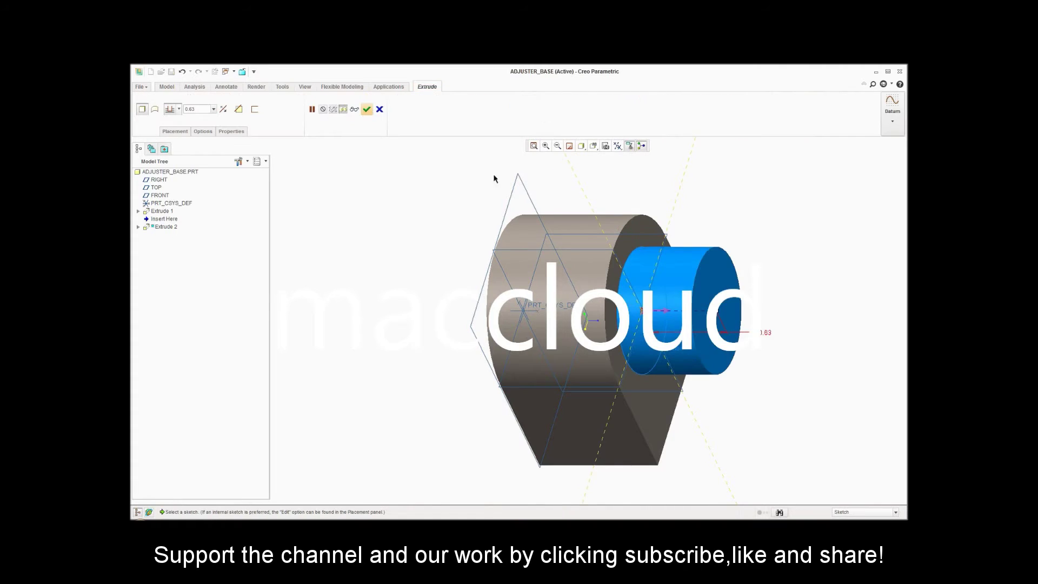
Step: Make the extrusion a Through All material-removing cut to form the hole
{"action": "left_click", "coordinate": [238, 109]}
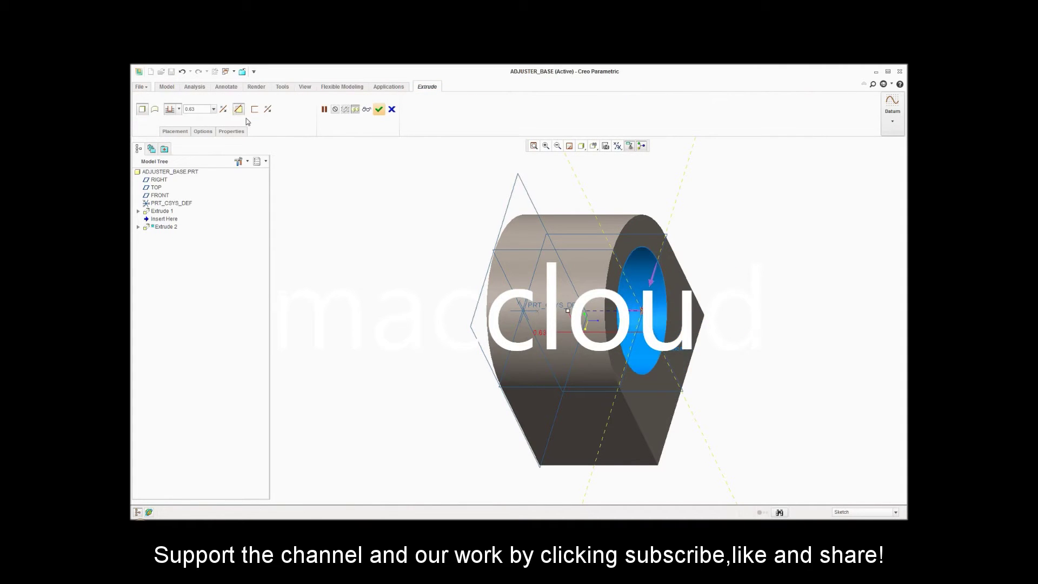
{"action": "left_click", "coordinate": [180, 110]}
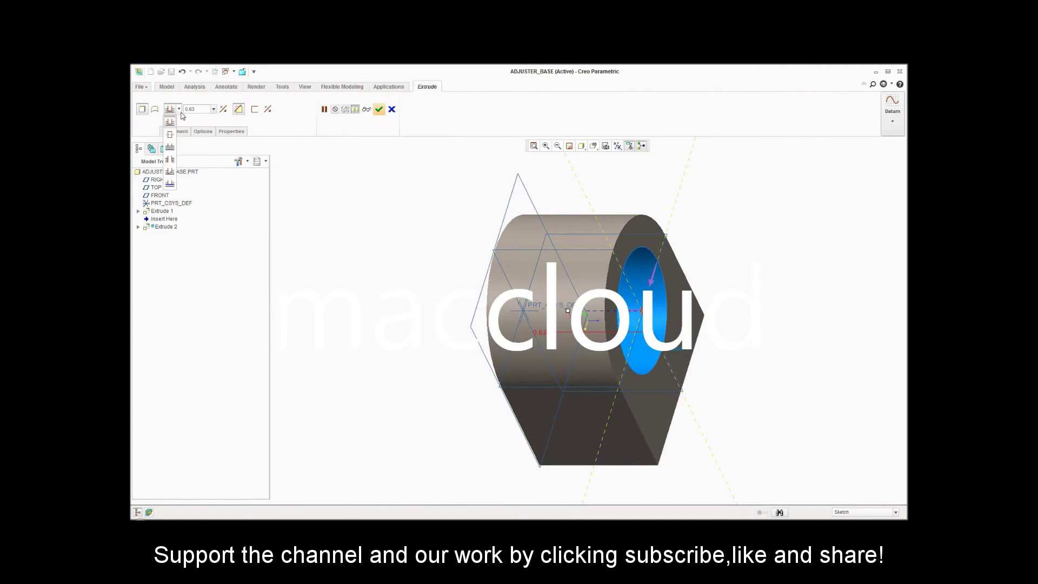
{"action": "left_click", "coordinate": [170, 159]}
{"action": "left_click", "coordinate": [379, 110]}
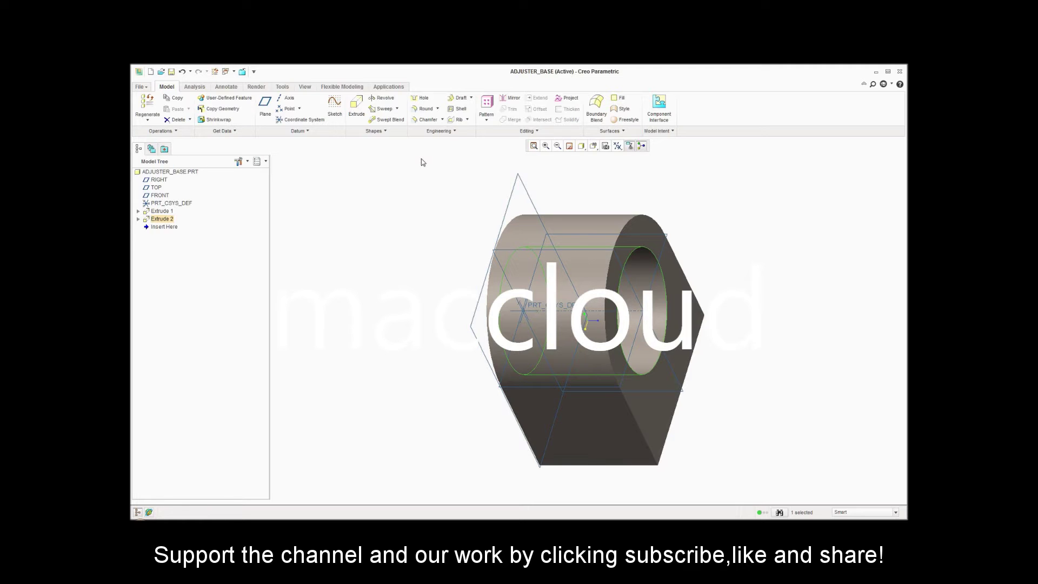
Step: Start a new extrusion sketched face-on on the block's flat front face
{"action": "middle_click_drag", "start_coordinate": [703, 211], "coordinate": [624, 201]}
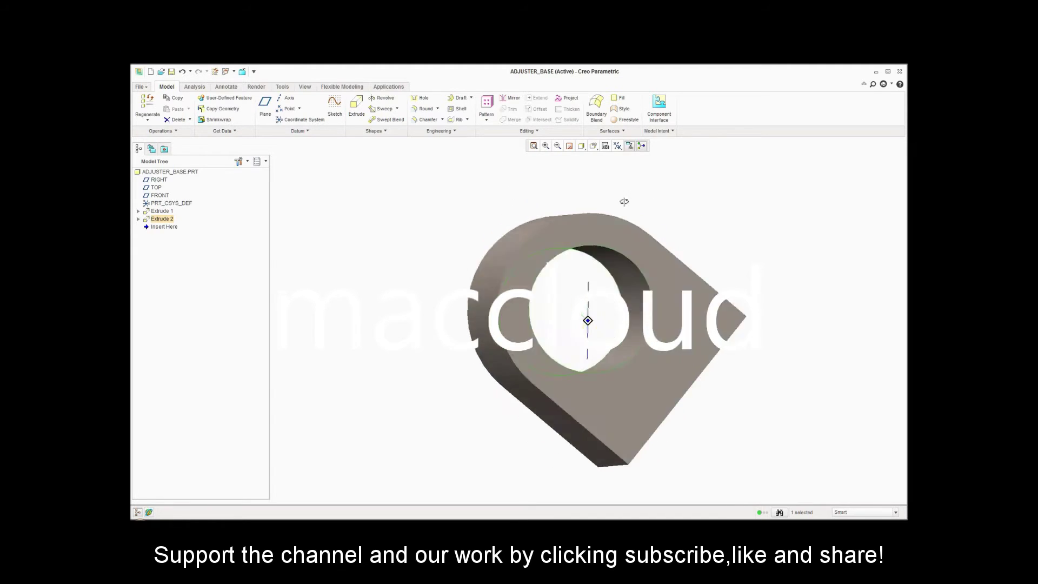
{"action": "key", "text": "ctrl+d"}
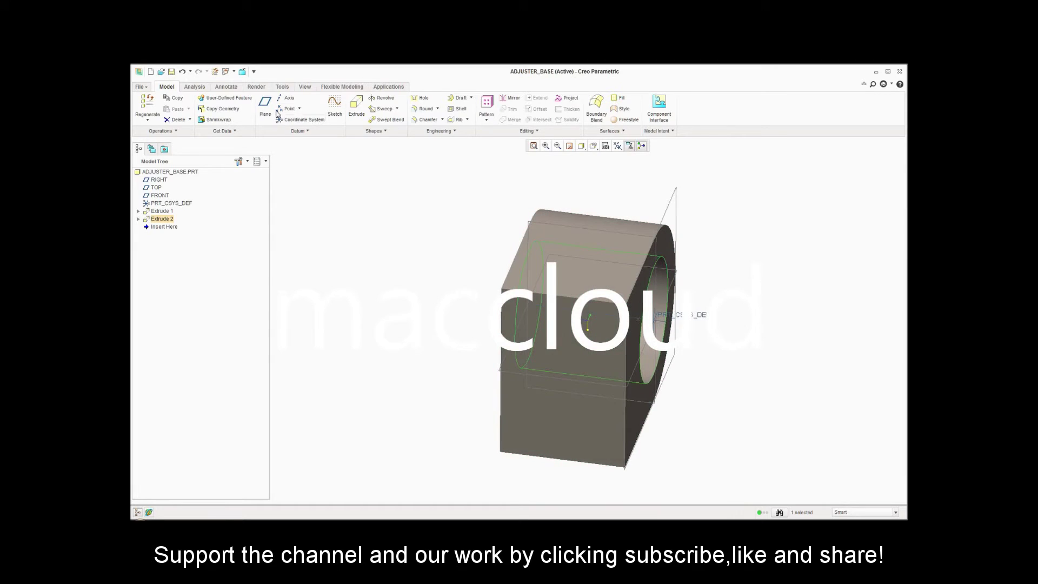
{"action": "left_click", "coordinate": [356, 106]}
{"action": "left_click", "coordinate": [557, 336]}
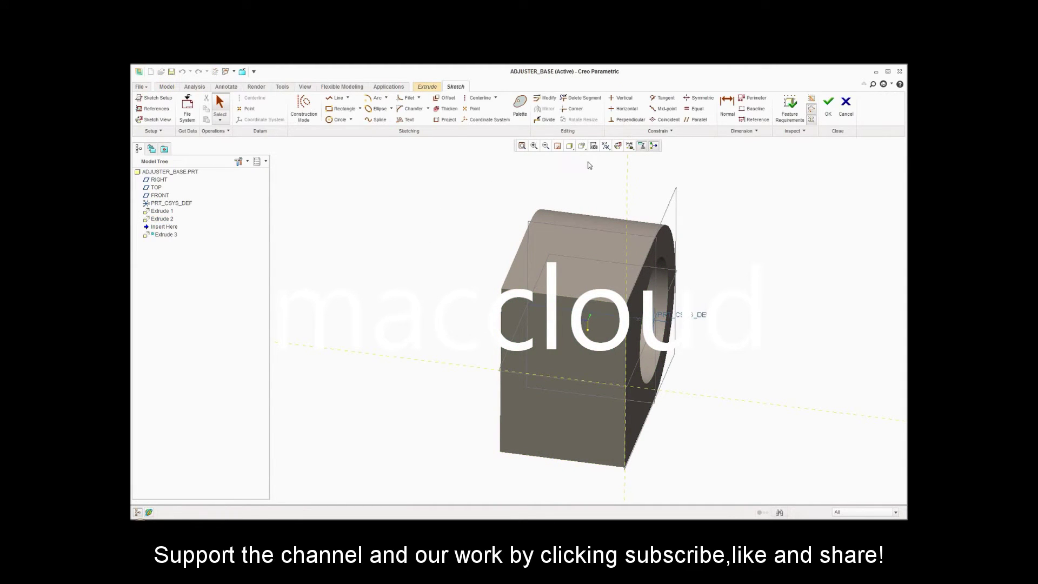
{"action": "left_click", "coordinate": [618, 146]}
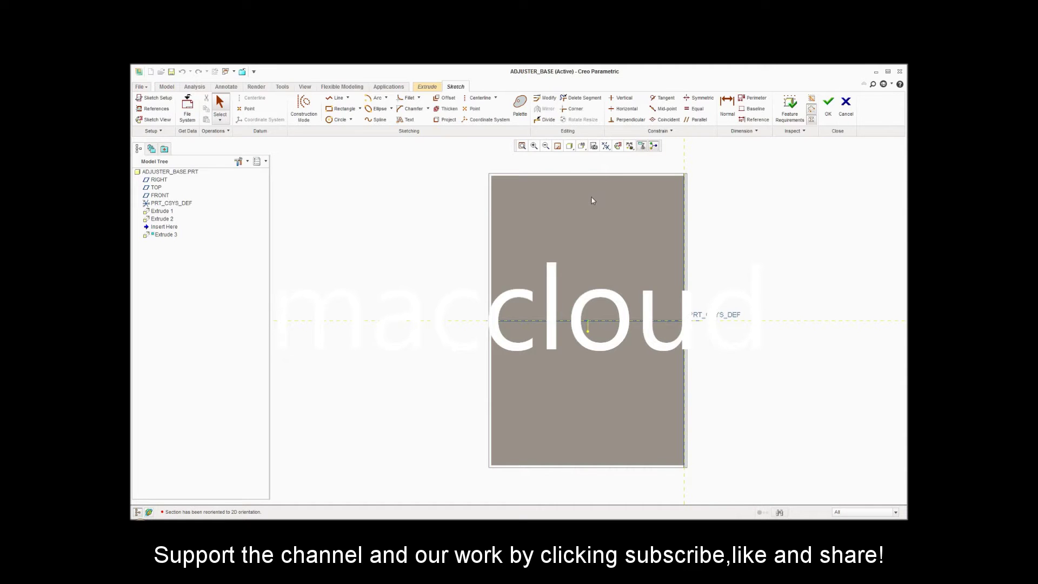
{"action": "middle_click_drag", "start_coordinate": [591, 207], "coordinate": [598, 212]}
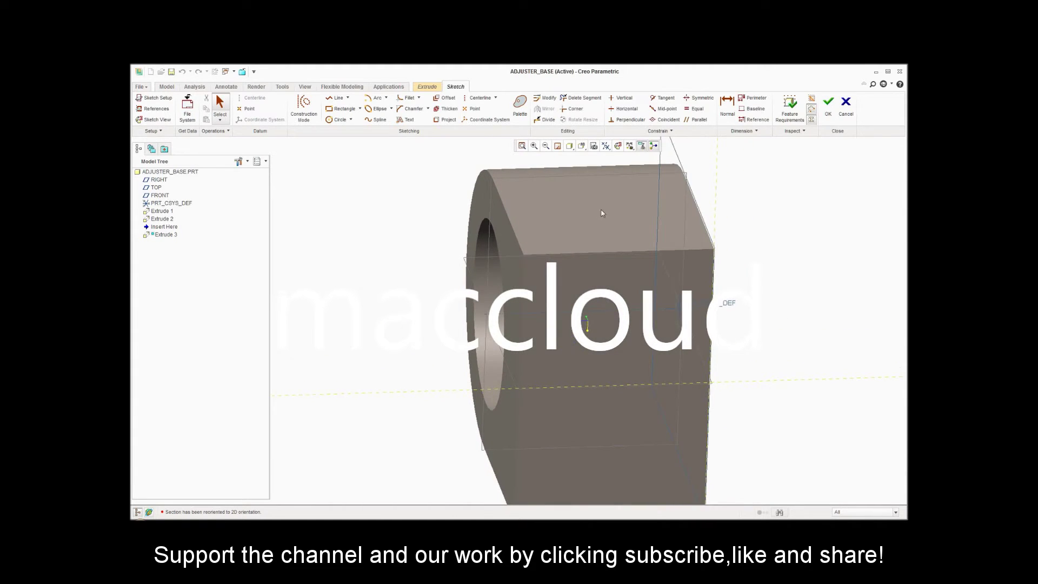
{"action": "left_click", "coordinate": [618, 147]}
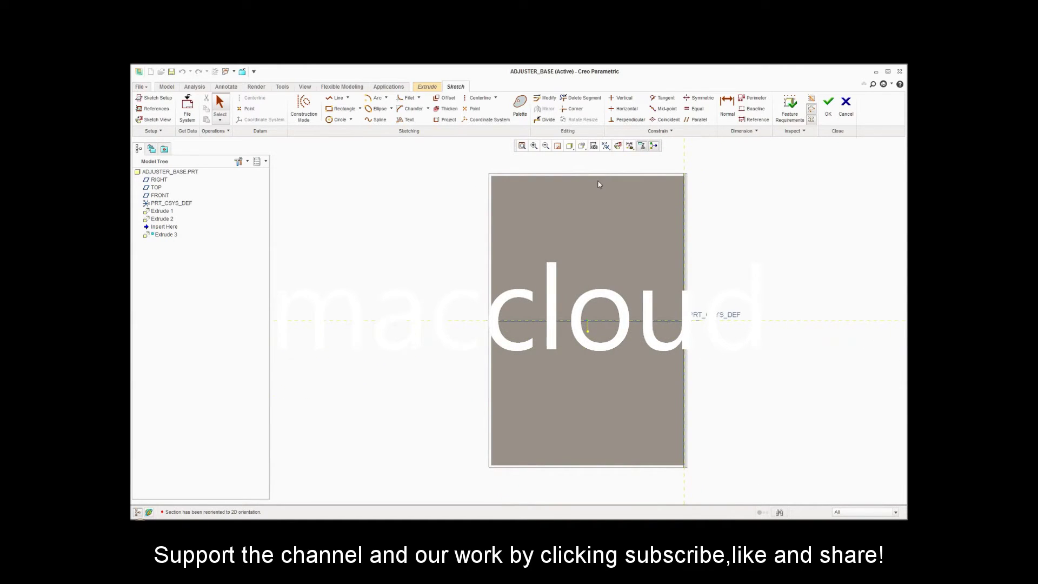
Step: Sketch two circles on the face, one near the top and one near the bottom
{"action": "left_click", "coordinate": [339, 119]}
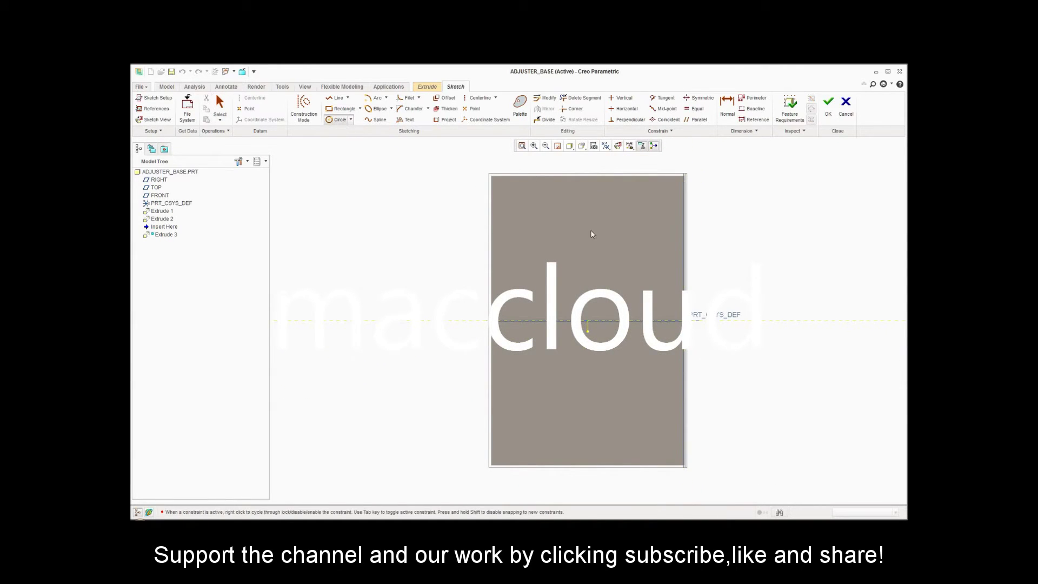
{"action": "left_click", "coordinate": [585, 211]}
{"action": "left_click", "coordinate": [594, 224]}
{"action": "left_click", "coordinate": [584, 411]}
{"action": "left_click", "coordinate": [595, 427]}
{"action": "middle_click", "coordinate": [621, 389]}
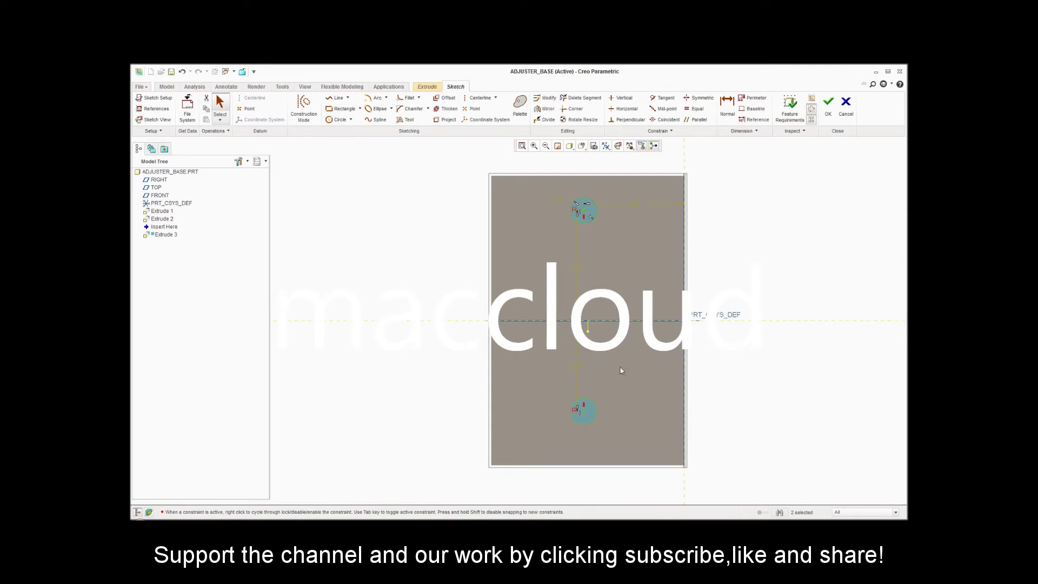
{"action": "left_click", "coordinate": [559, 199]}
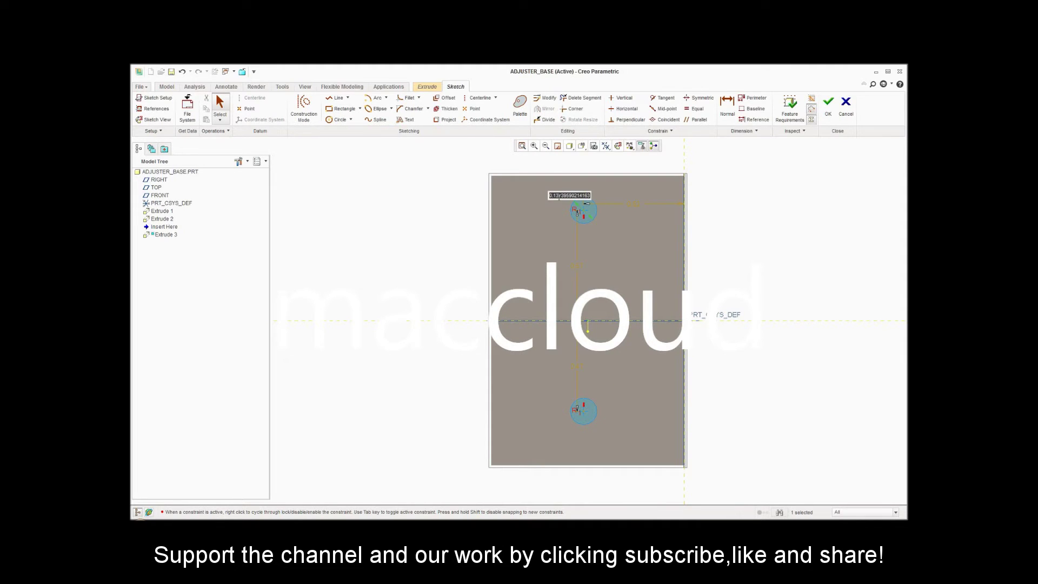
{"action": "type", "text": "0.25"}
Step: Size the circles to 0.25 and place them 0.50 from the side edge
{"action": "key", "text": "Return"}
{"action": "double_click", "coordinate": [635, 193]}
{"action": "type", "text": "0"}
{"action": "key", "text": "Return"}
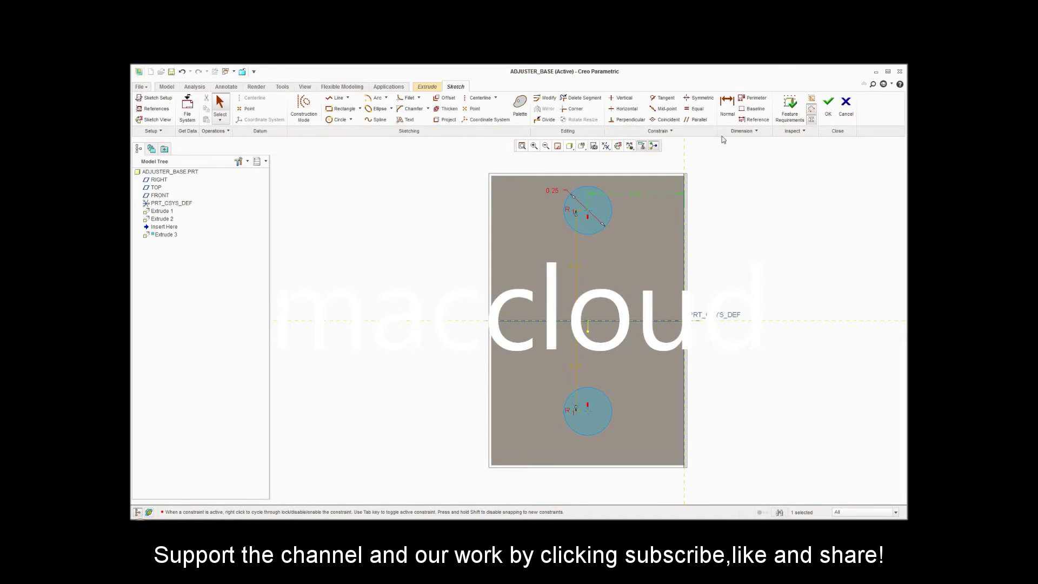
Step: Dimension the circles 0.25 from the top and bottom edges
{"action": "left_click", "coordinate": [723, 118]}
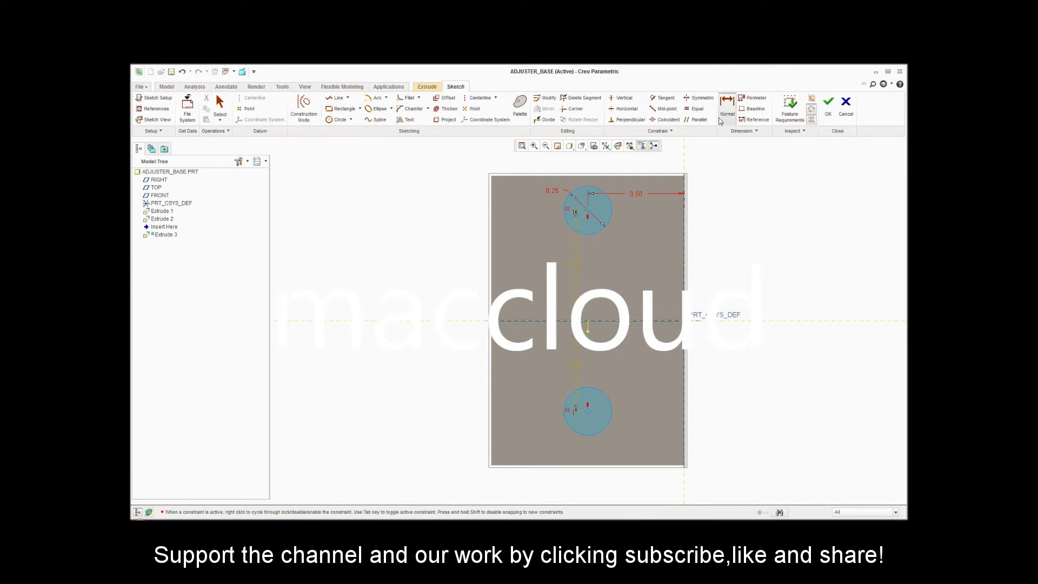
{"action": "left_click", "coordinate": [589, 213]}
{"action": "middle_click", "coordinate": [517, 188]}
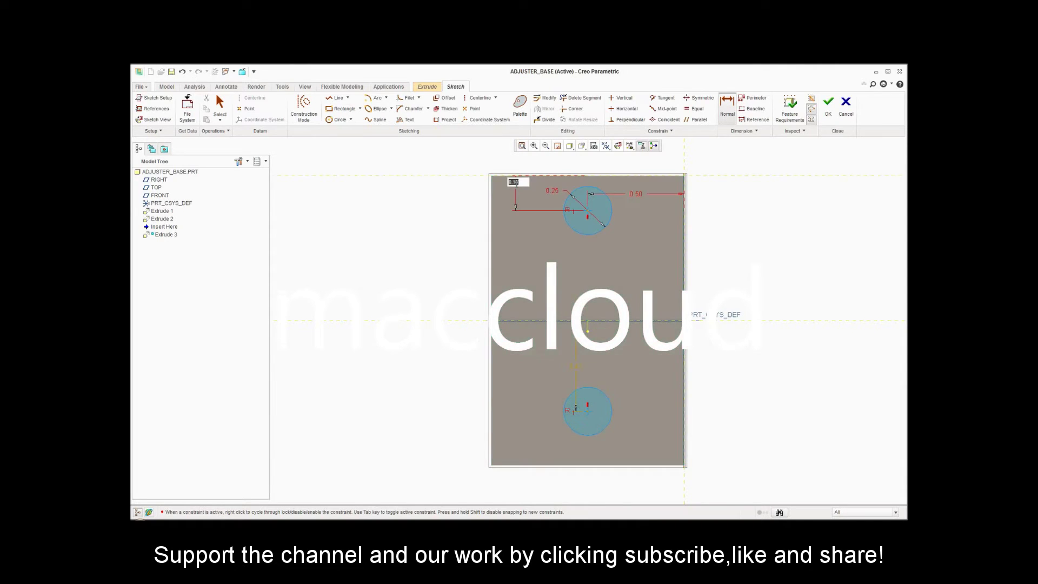
{"action": "type", "text": "0."}
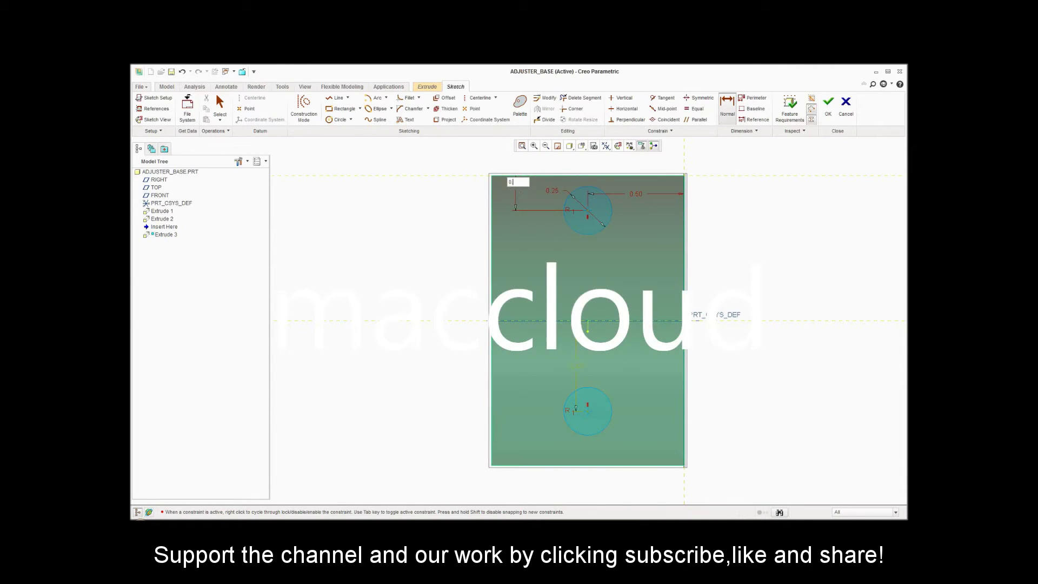
{"action": "key", "text": "Return"}
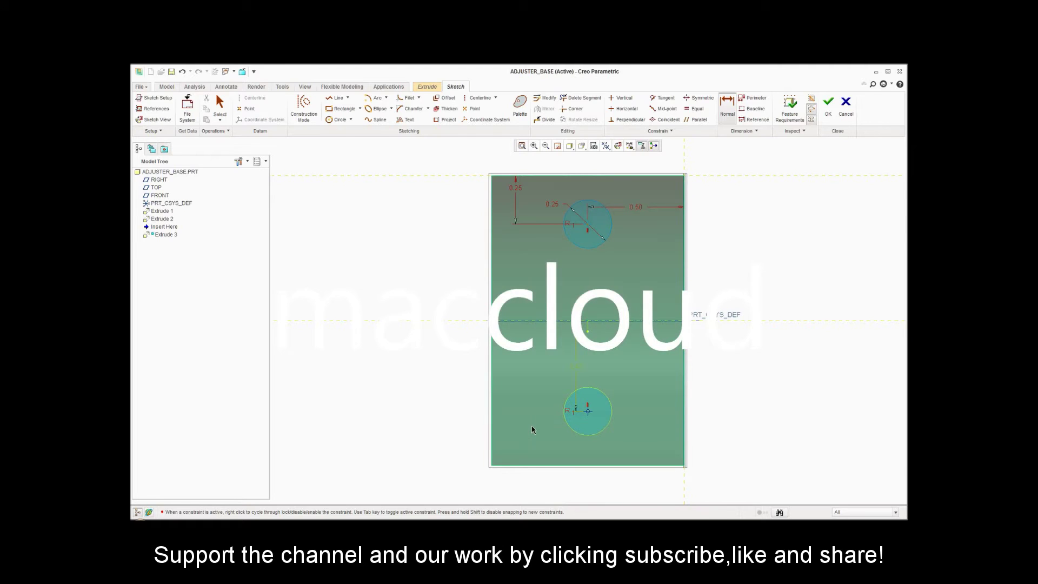
{"action": "middle_click", "coordinate": [533, 430]}
{"action": "type", "text": "0.25"}
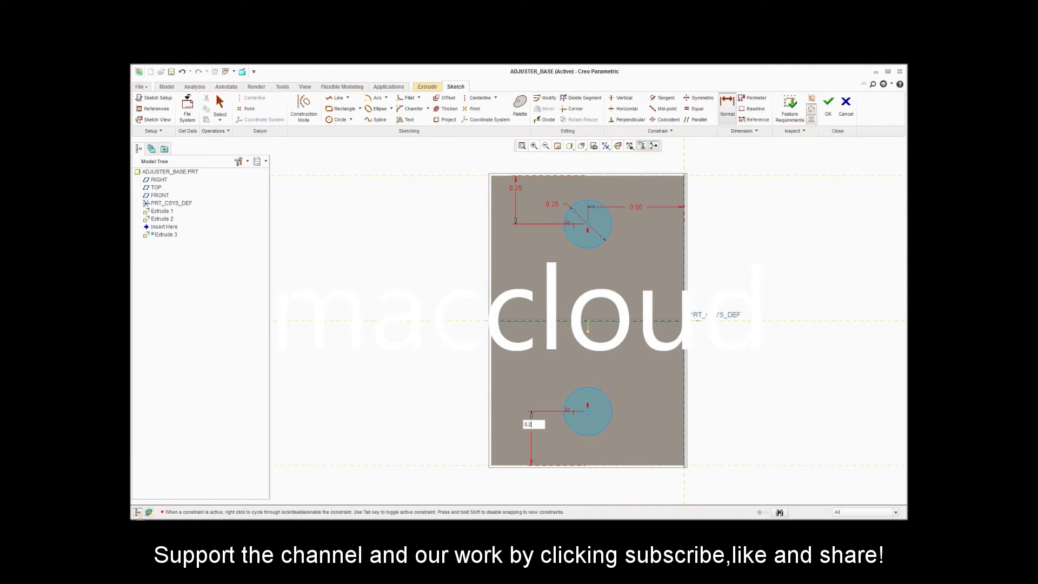
{"action": "key", "text": "Return"}
Step: Cut the two-circle sketch 0.50 deep to make two small holes
{"action": "left_click", "coordinate": [830, 106]}
{"action": "left_click", "coordinate": [239, 109]}
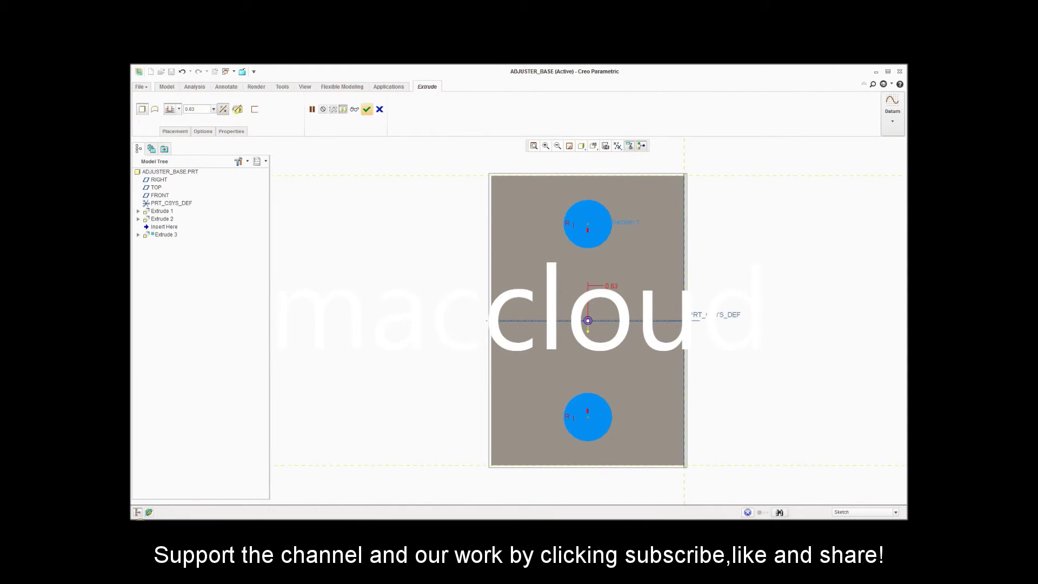
{"action": "double_click", "coordinate": [196, 110]}
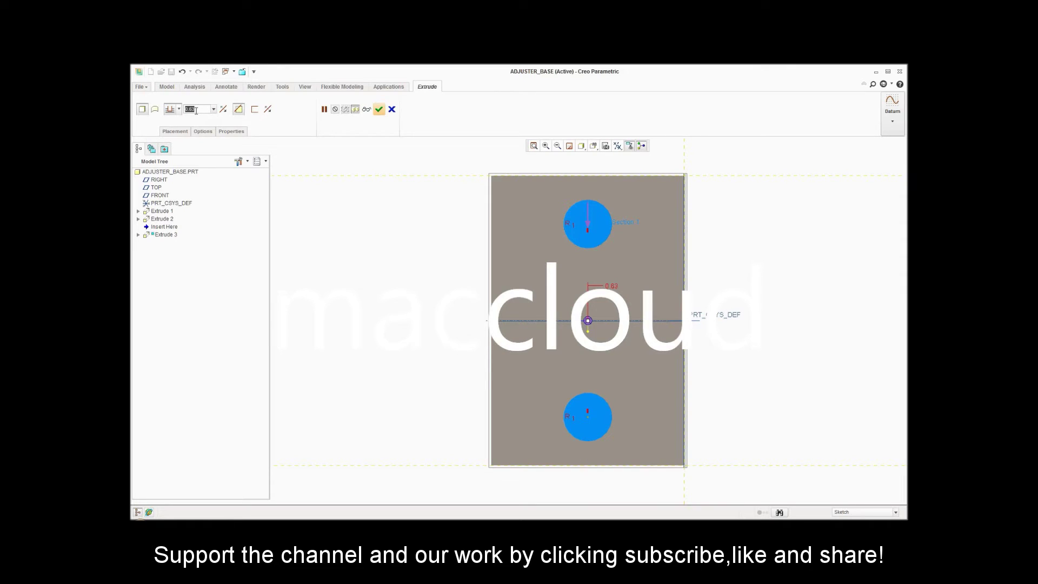
{"action": "type", "text": "0.5"}
{"action": "key", "text": "Return"}
{"action": "left_click", "coordinate": [379, 111]}
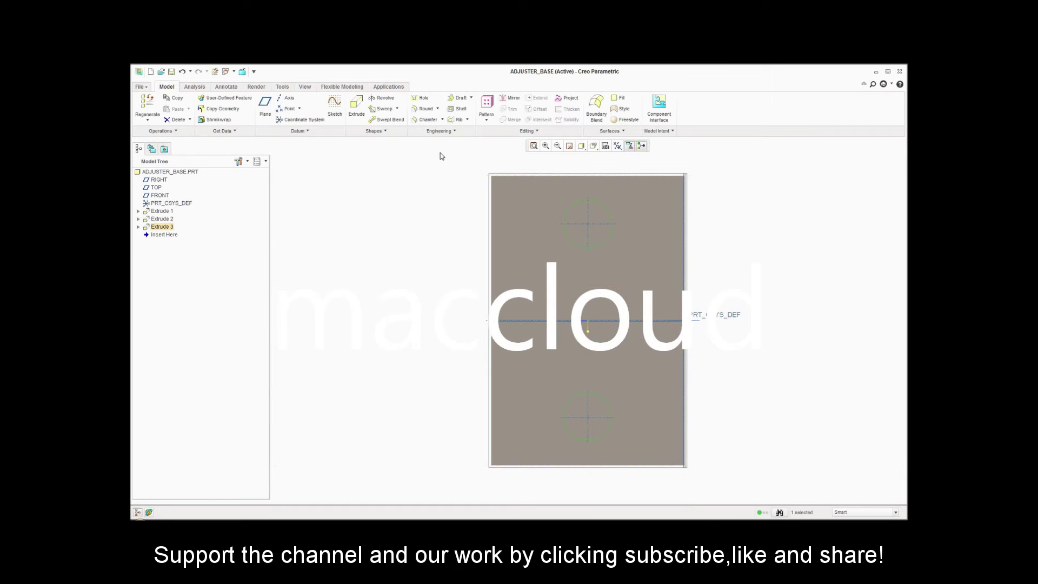
Step: Return ADJUSTER_BASE to Standard Orientation and start saving it
{"action": "left_click", "coordinate": [593, 146]}
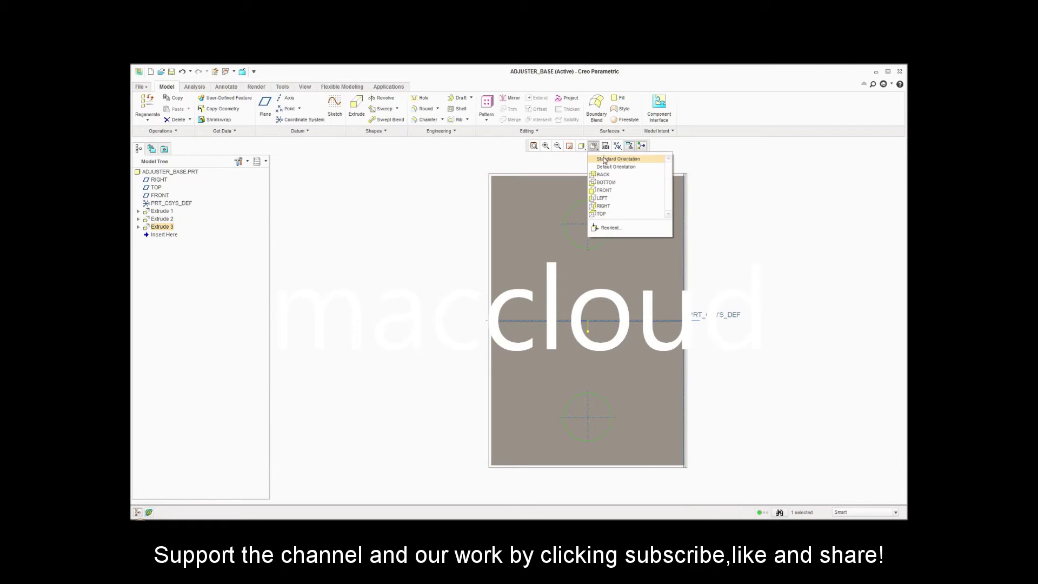
{"action": "left_click", "coordinate": [602, 156]}
{"action": "middle_click_drag", "start_coordinate": [562, 281], "coordinate": [459, 255]}
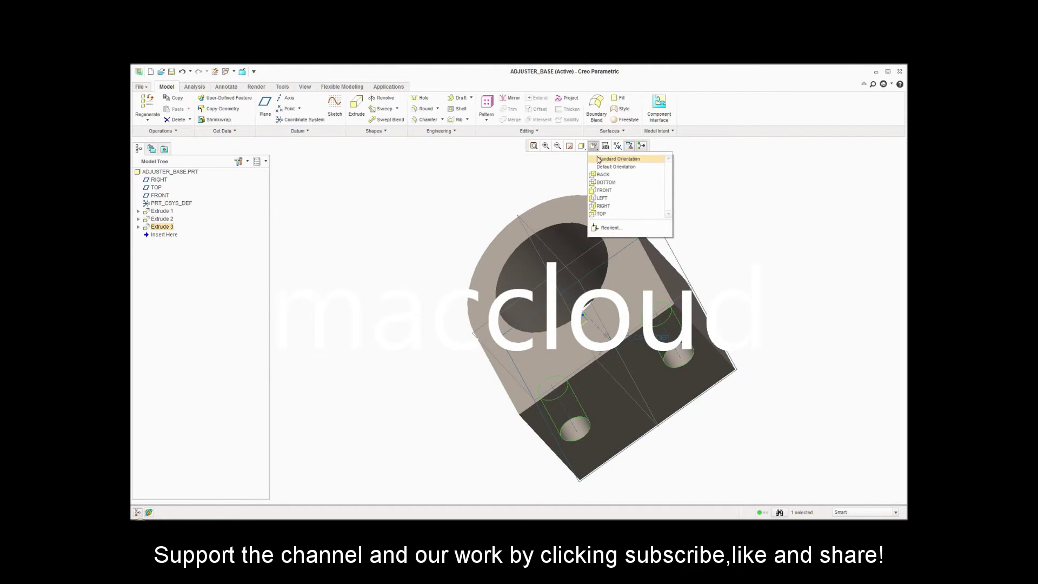
{"action": "left_click", "coordinate": [598, 159]}
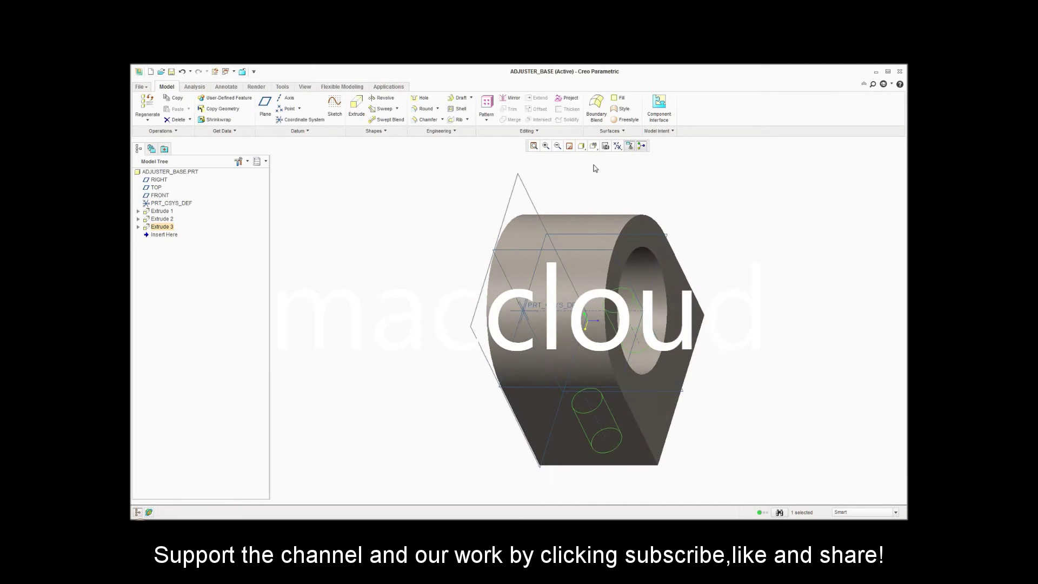
{"action": "left_click", "coordinate": [172, 73]}
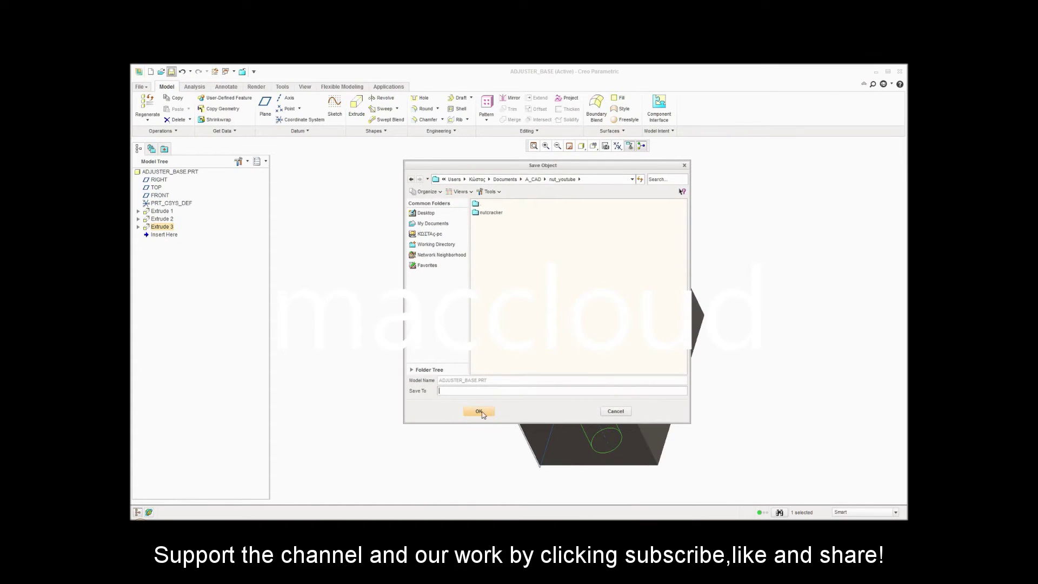
Step: Save ADJUSTER_BASE and create a new solid part named ADJUSTER
{"action": "left_click", "coordinate": [479, 412]}
{"action": "key", "text": "ctrl+n"}
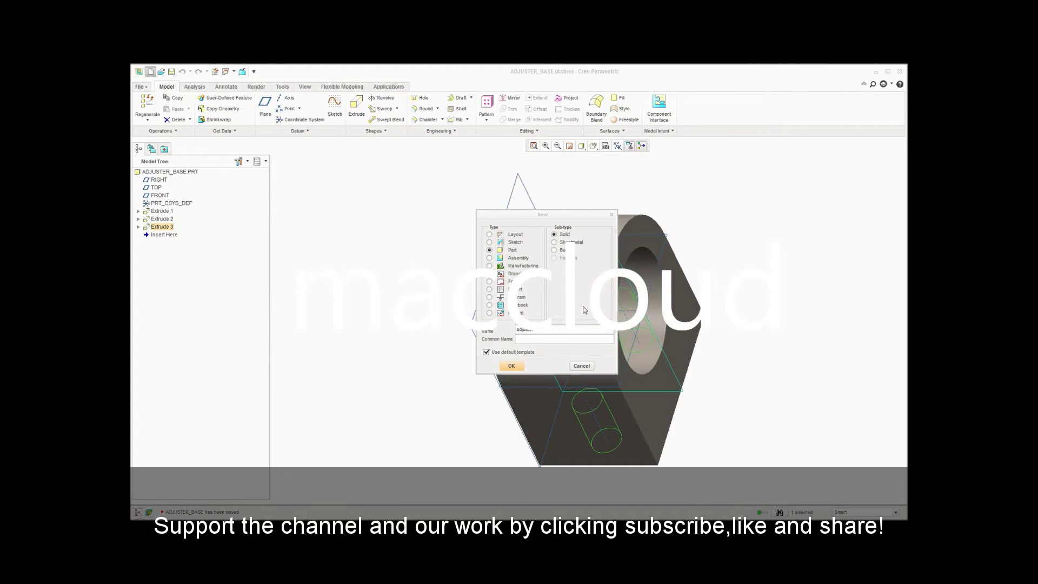
{"action": "left_click", "coordinate": [512, 366]}
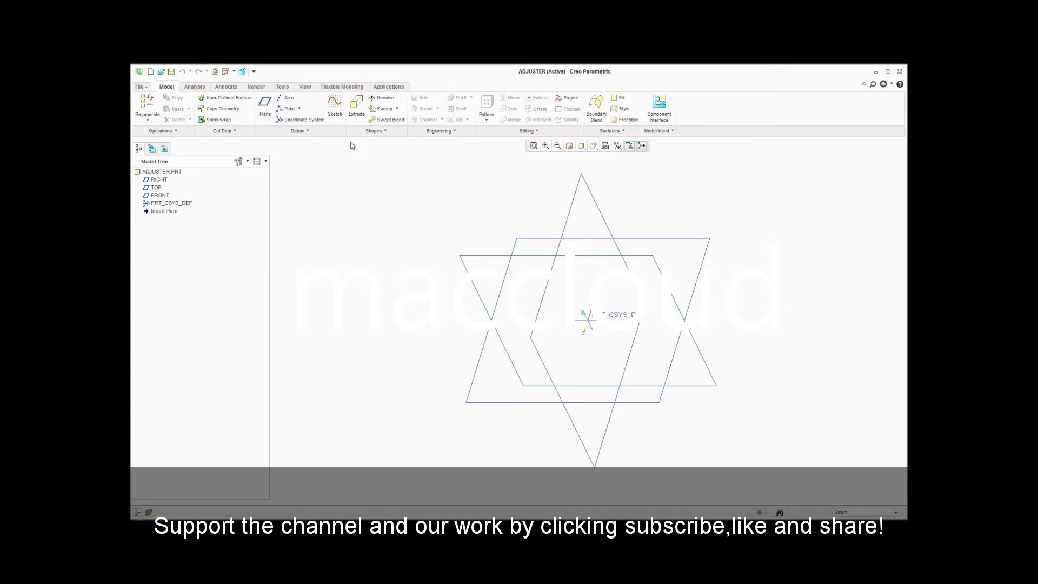
Step: Sketch a 1.50 circle centred on the origin on the TOP plane
{"action": "left_click", "coordinate": [358, 111]}
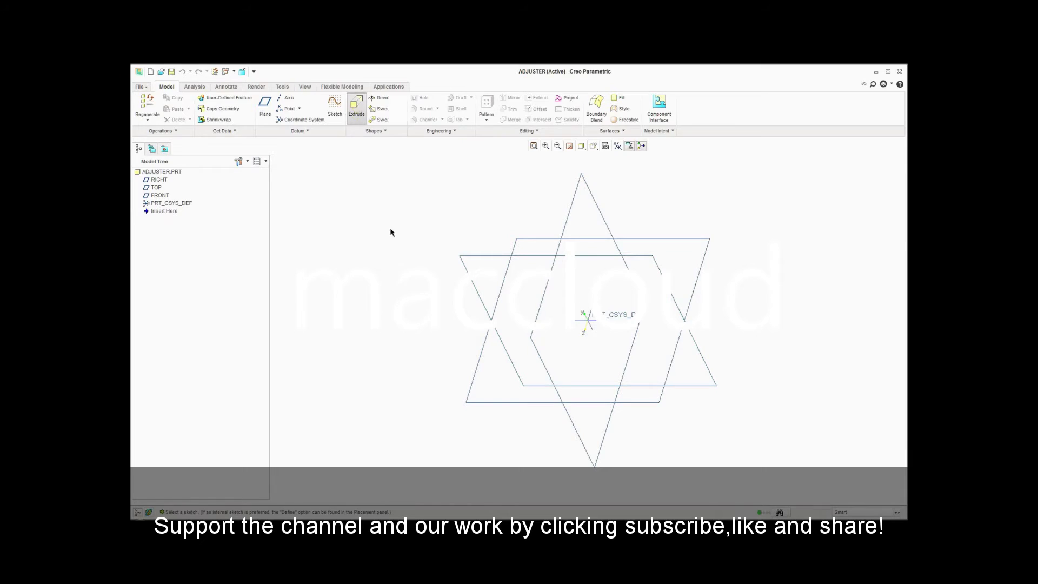
{"action": "left_click", "coordinate": [520, 404]}
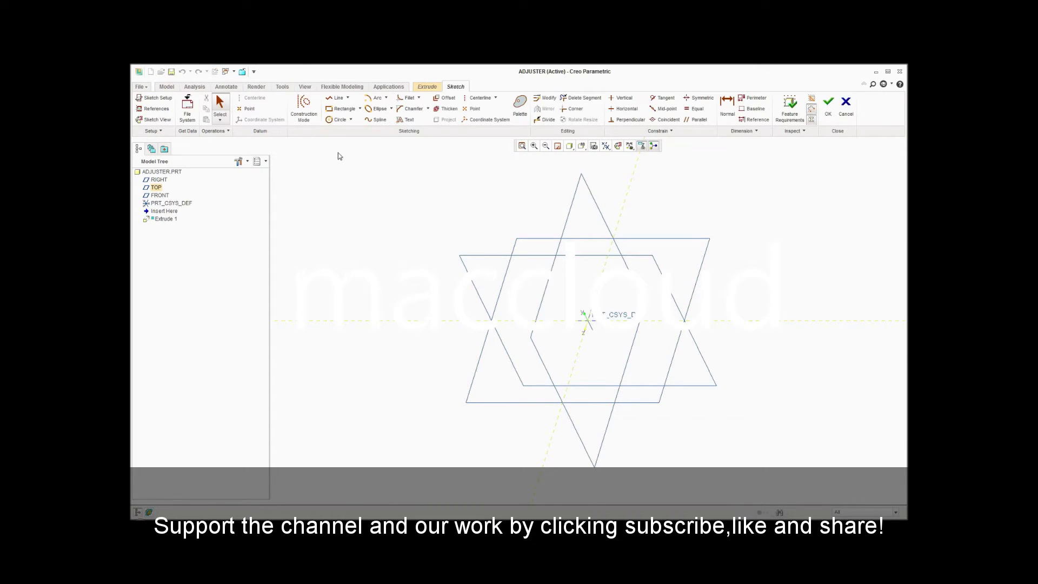
{"action": "left_click", "coordinate": [339, 119]}
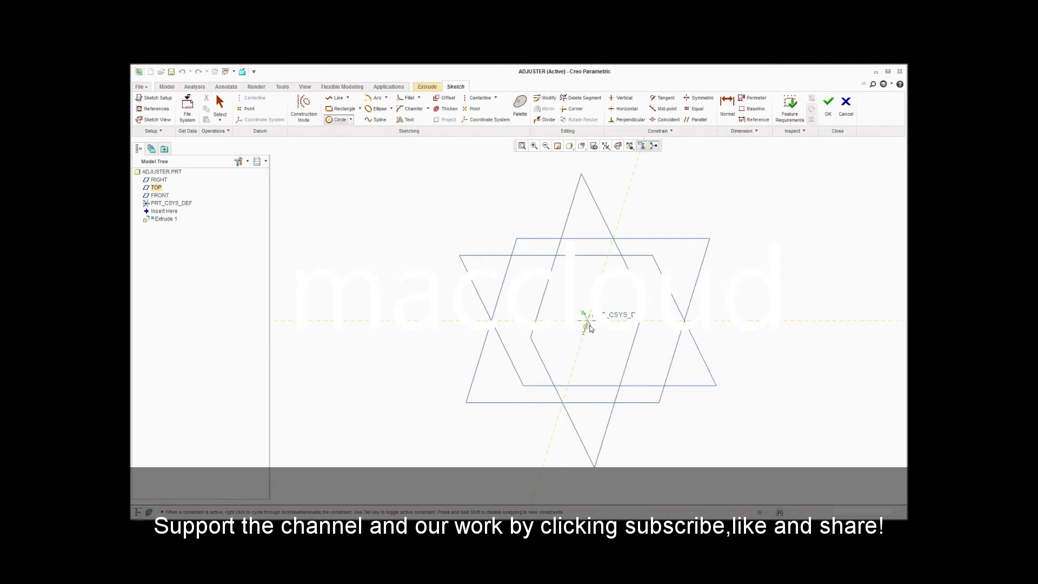
{"action": "left_click", "coordinate": [588, 320]}
{"action": "middle_click", "coordinate": [606, 310]}
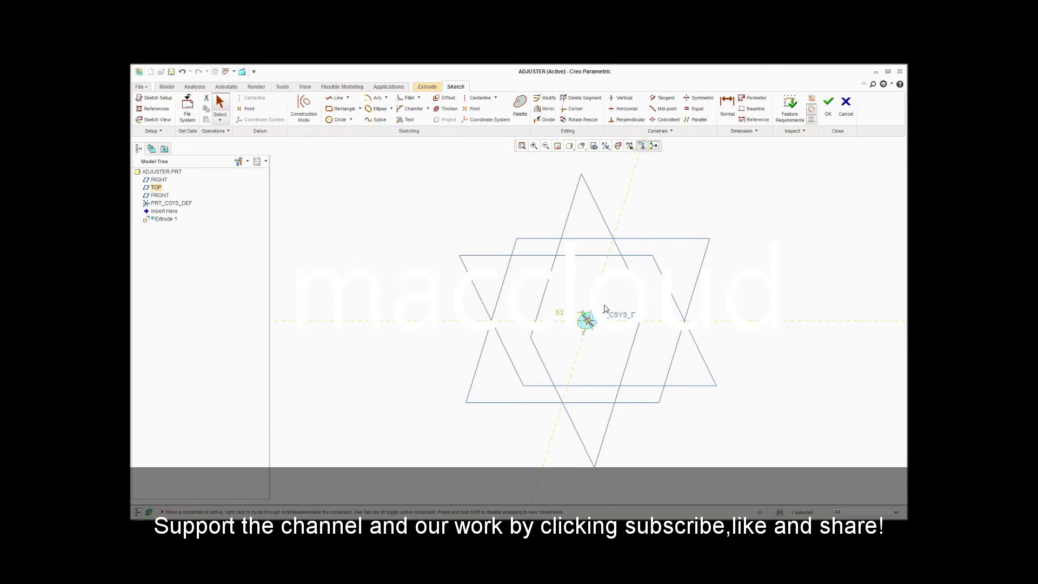
{"action": "double_click", "coordinate": [560, 313]}
{"action": "type", "text": "1.5"}
{"action": "key", "text": "Return"}
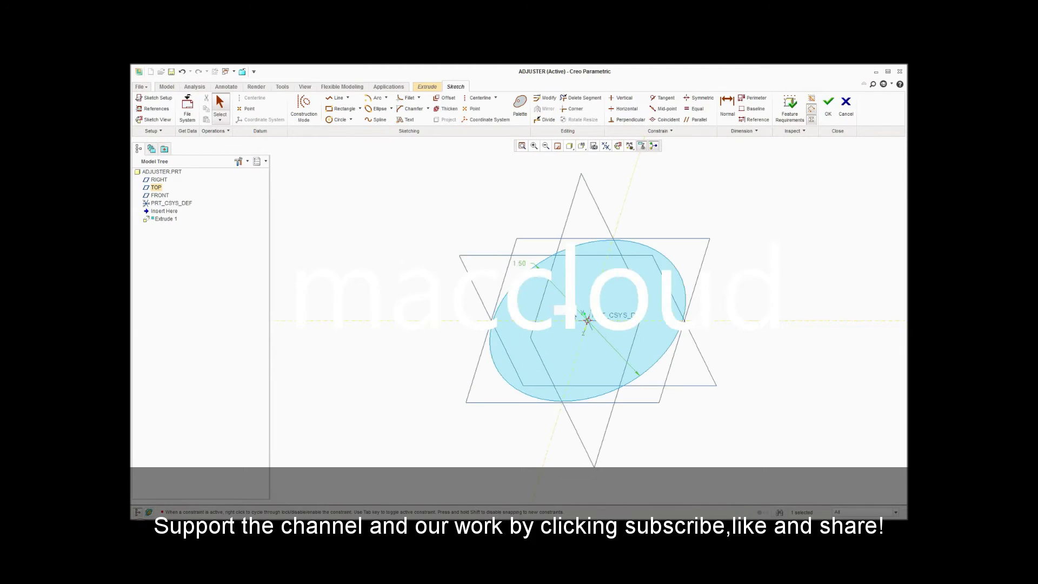
{"action": "left_click", "coordinate": [828, 105]}
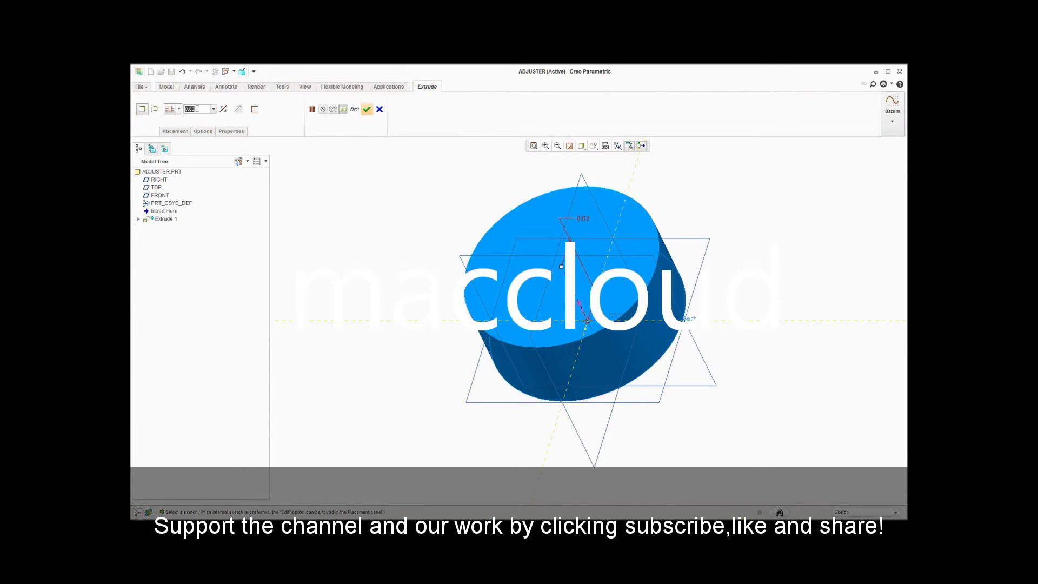
Step: Extrude the circle 0.50 deep into a solid disc
{"action": "type", "text": "0"}
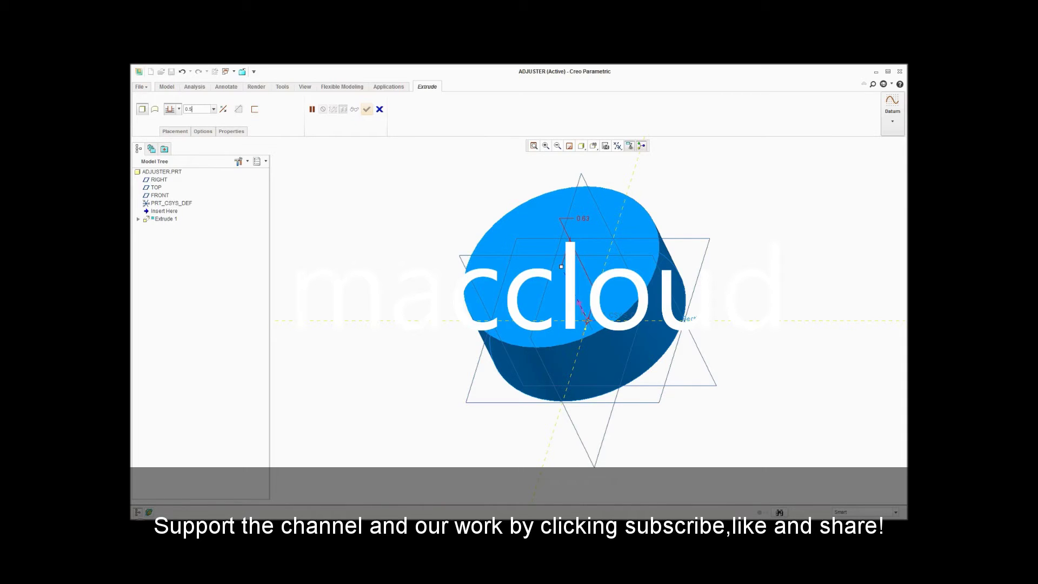
{"action": "key", "text": "Return"}
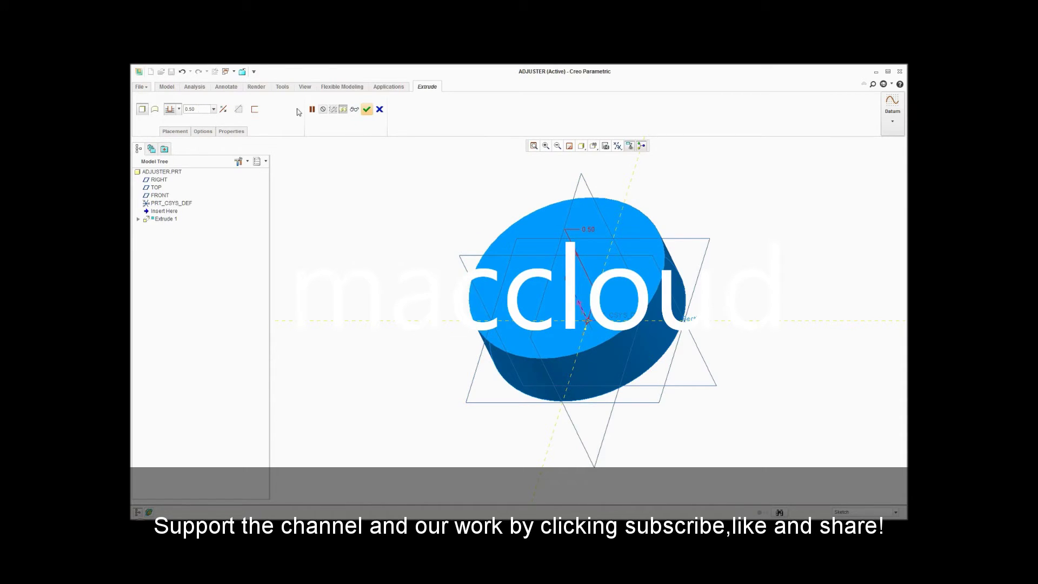
{"action": "left_click", "coordinate": [367, 109]}
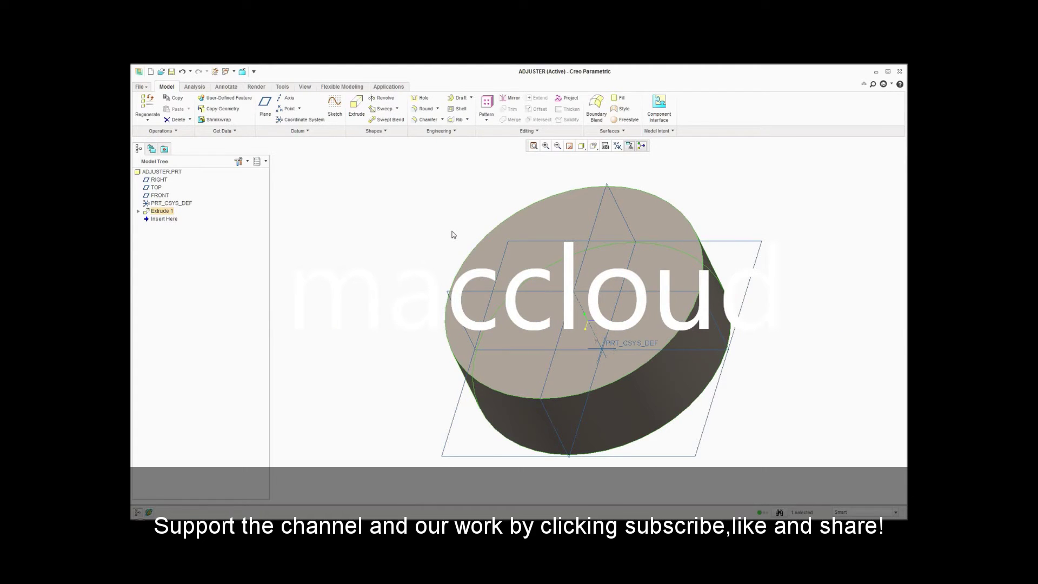
{"action": "middle_click_drag", "start_coordinate": [506, 245], "coordinate": [413, 215]}
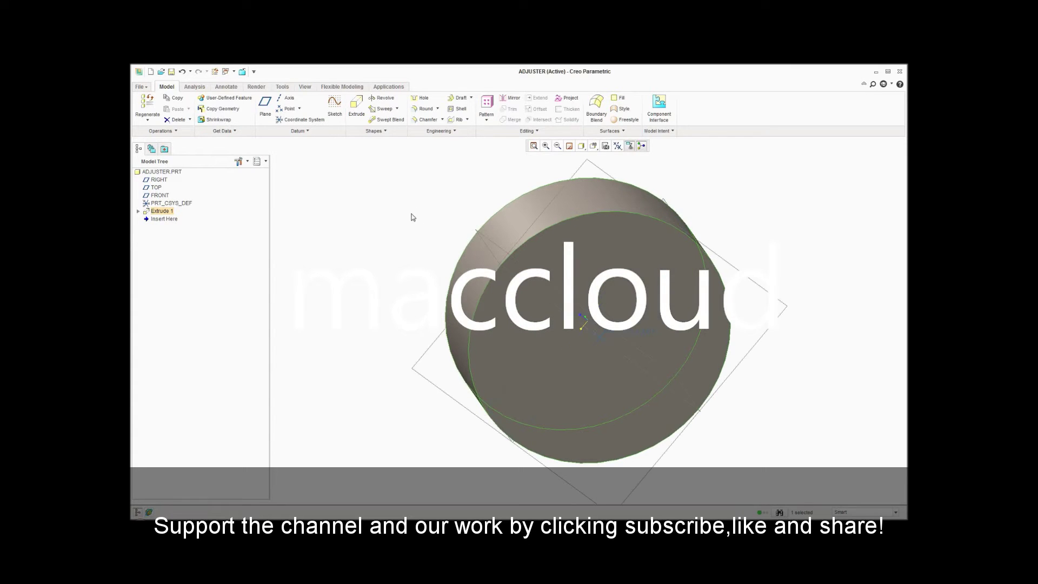
Step: Sketch a centred circle on the disc's flat face, sized to fit inside the disc
{"action": "left_click", "coordinate": [357, 105]}
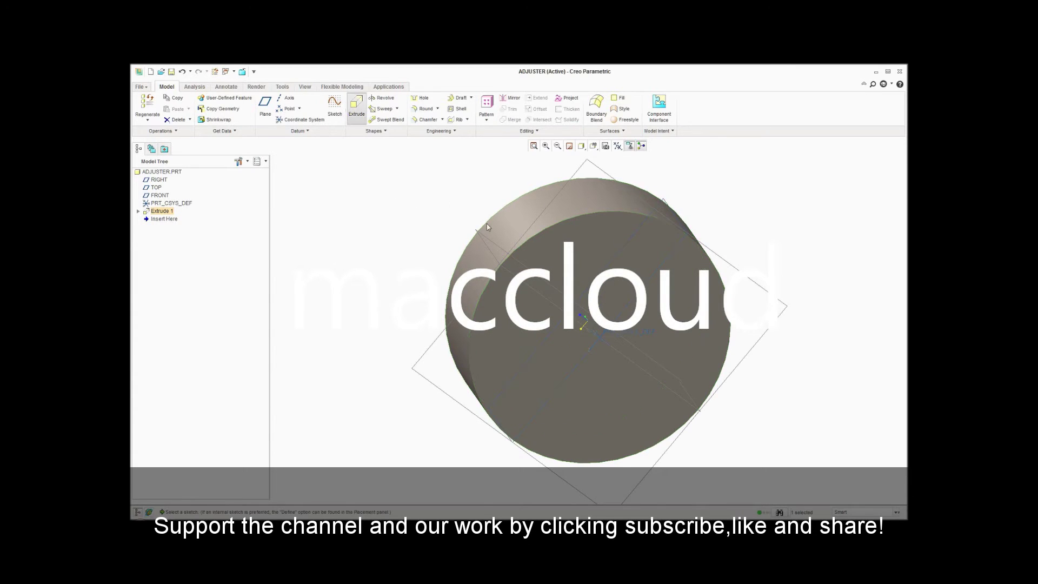
{"action": "left_click", "coordinate": [574, 265]}
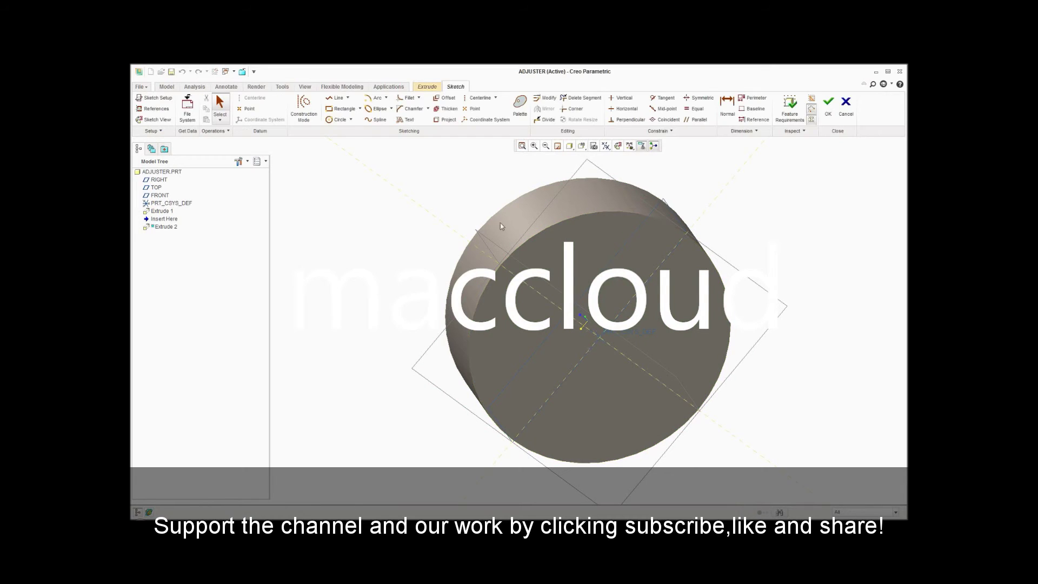
{"action": "left_click", "coordinate": [337, 119]}
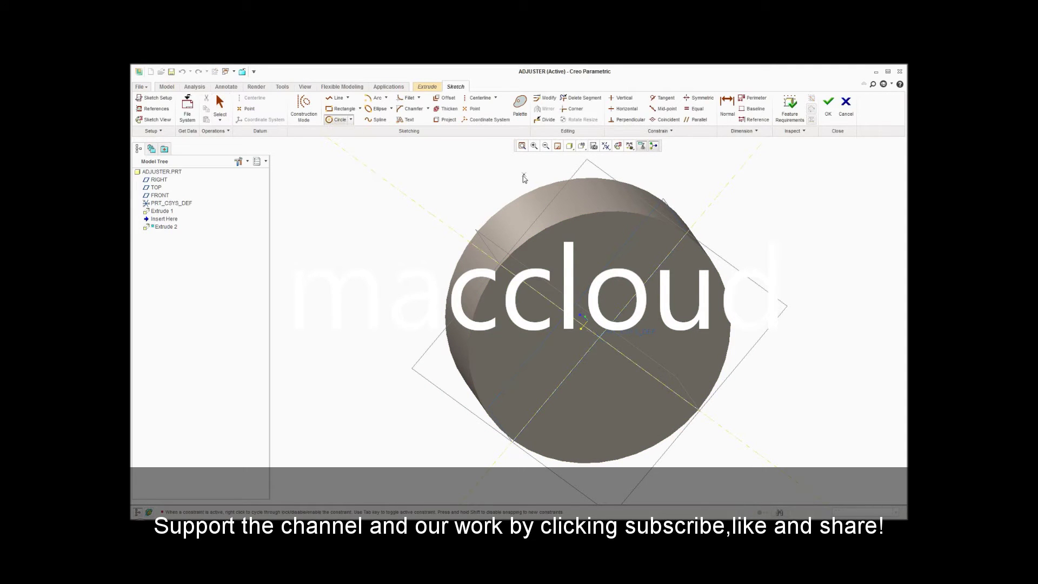
{"action": "left_click", "coordinate": [618, 146]}
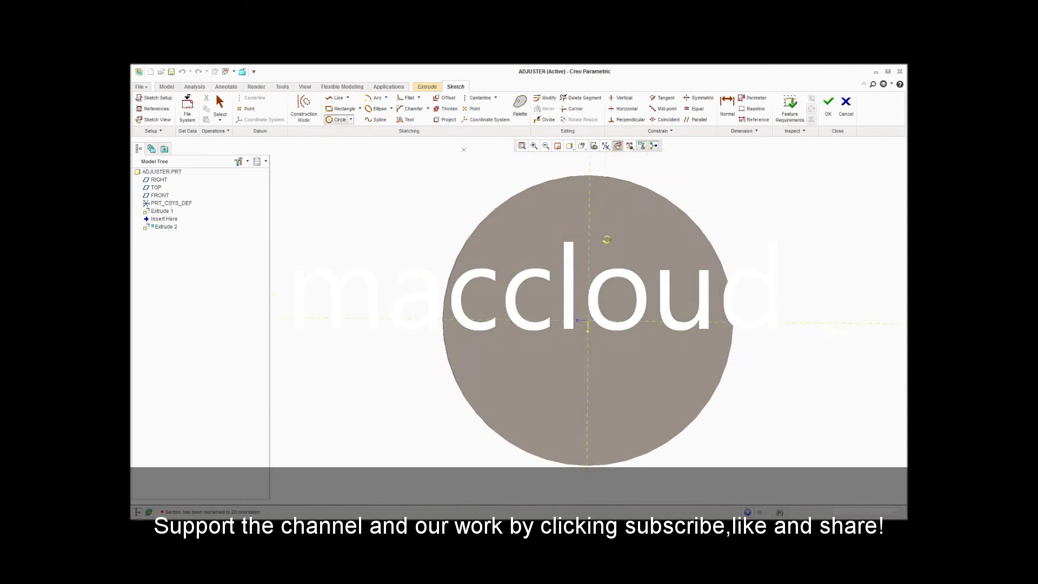
{"action": "left_click", "coordinate": [588, 321]}
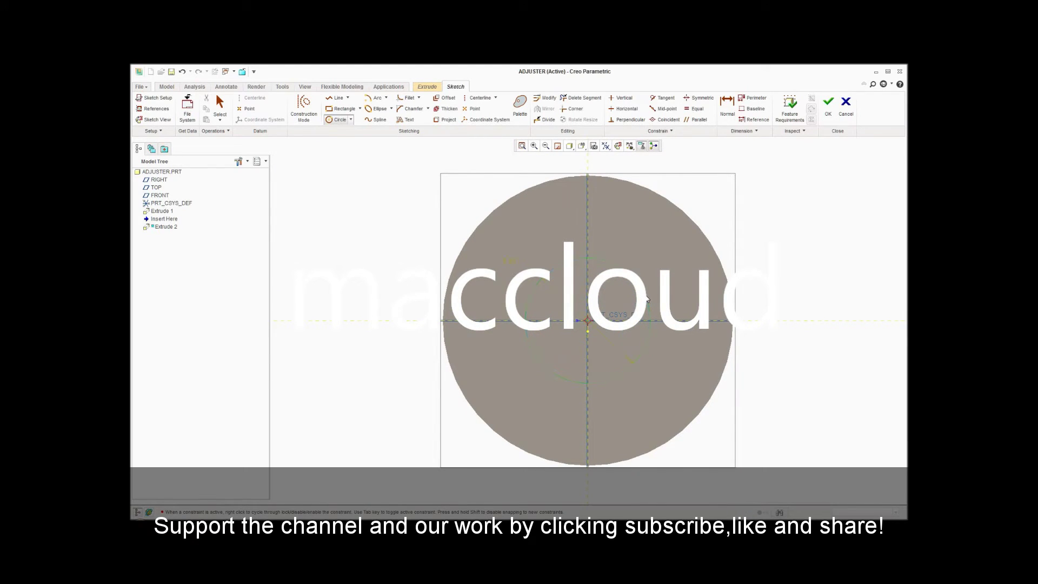
{"action": "middle_click", "coordinate": [670, 292]}
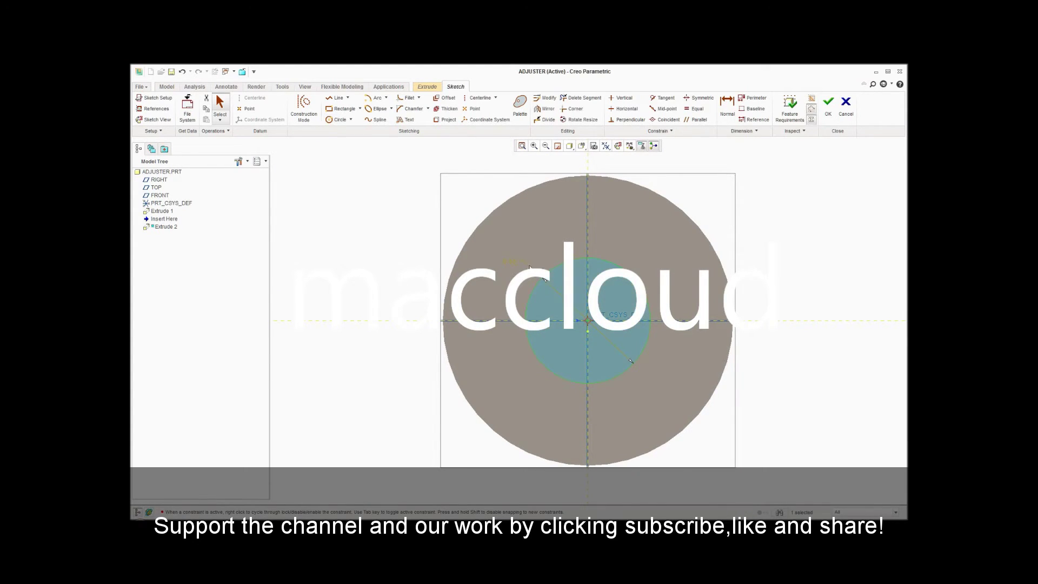
{"action": "double_click", "coordinate": [510, 263]}
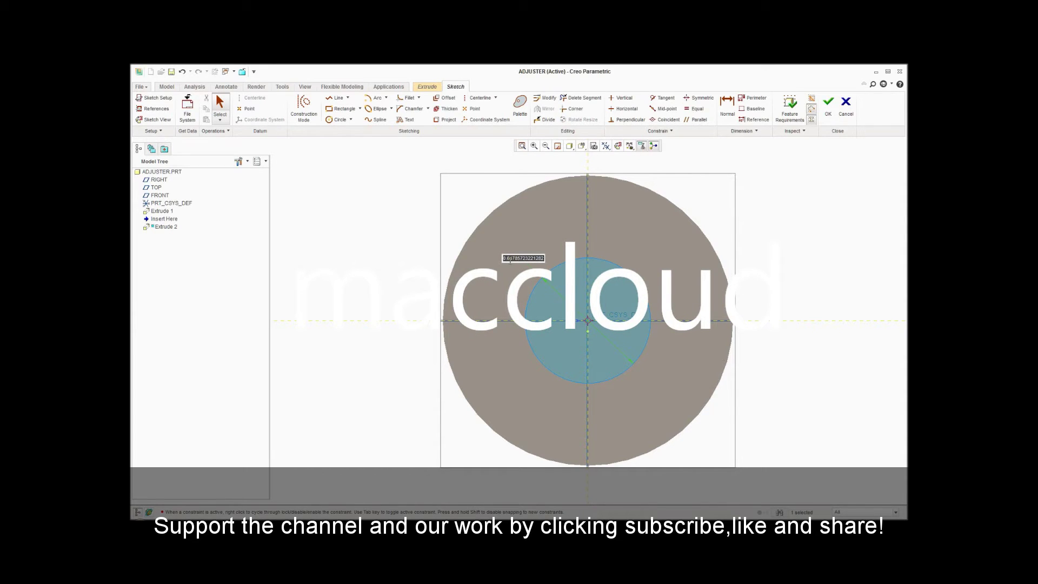
{"action": "type", "text": "2"}
{"action": "key", "text": "Return"}
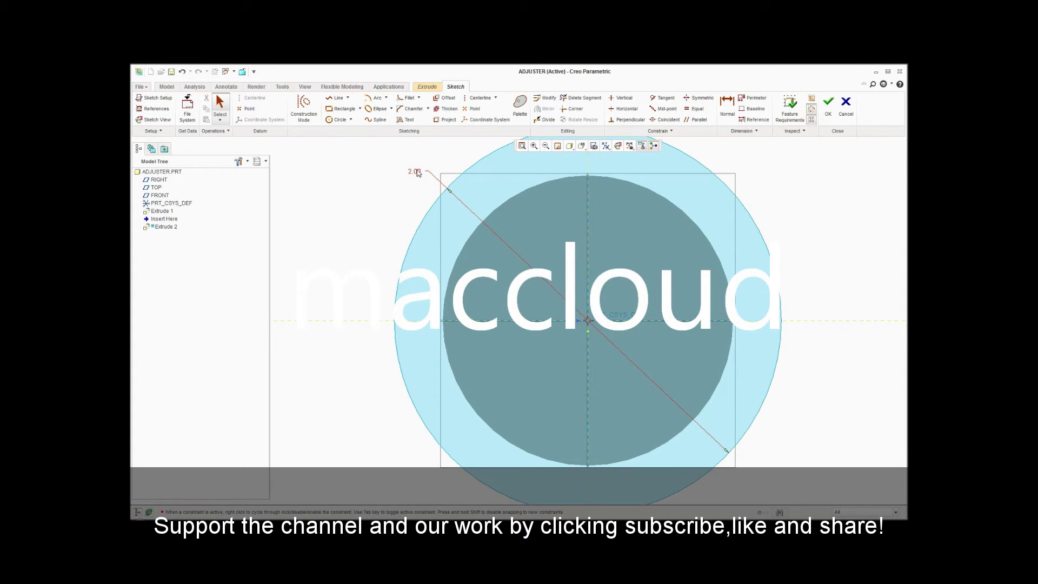
{"action": "double_click", "coordinate": [416, 171]}
{"action": "type", "text": "0.990"}
{"action": "key", "text": "Return"}
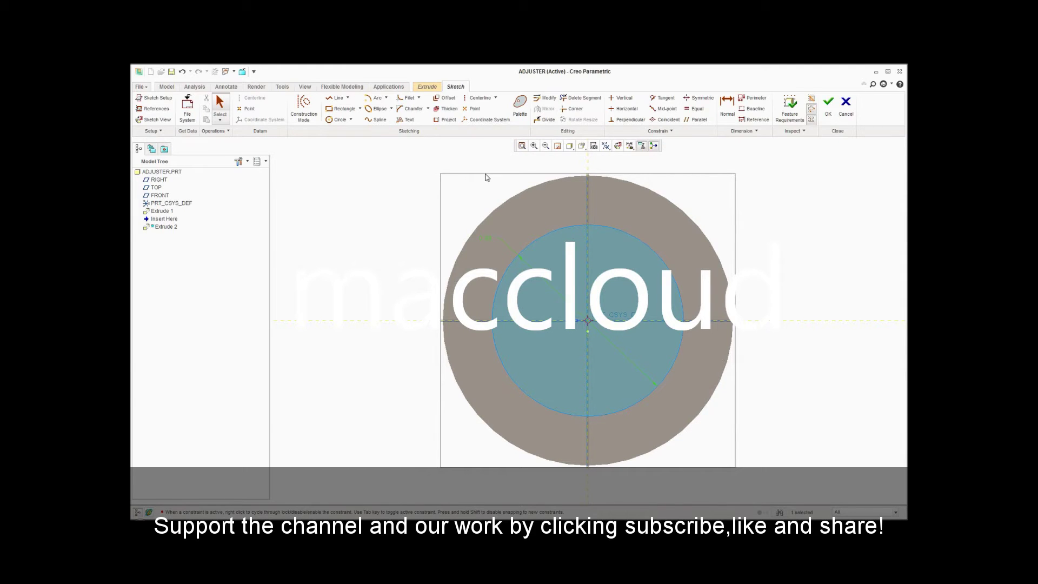
{"action": "left_click", "coordinate": [828, 107]}
Step: Extrude the circle 2.00 long into a cylindrical shaft
{"action": "middle_click_drag", "start_coordinate": [473, 185], "coordinate": [500, 205]}
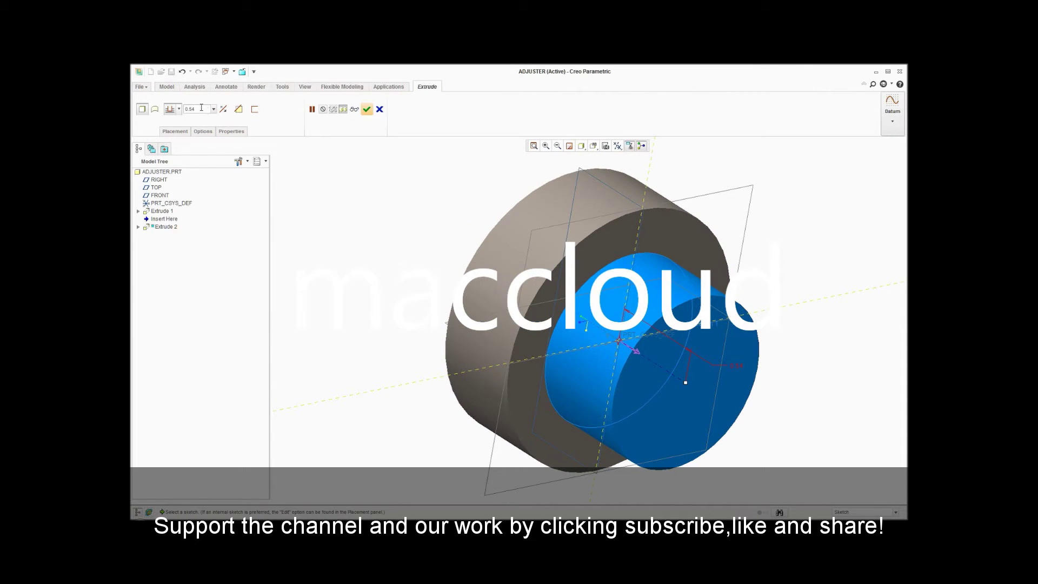
{"action": "type", "text": "2"}
{"action": "key", "text": "Return"}
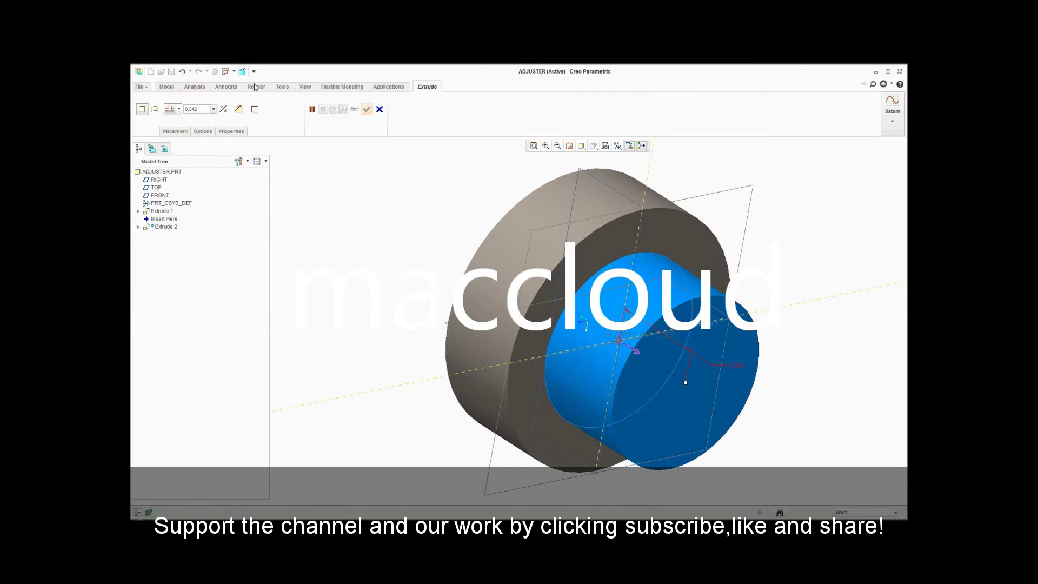
{"action": "key", "text": "BackSpace"}
{"action": "key", "text": "BackSpace"}
{"action": "key", "text": "BackSpace"}
{"action": "type", "text": "3"}
{"action": "key", "text": "Return"}
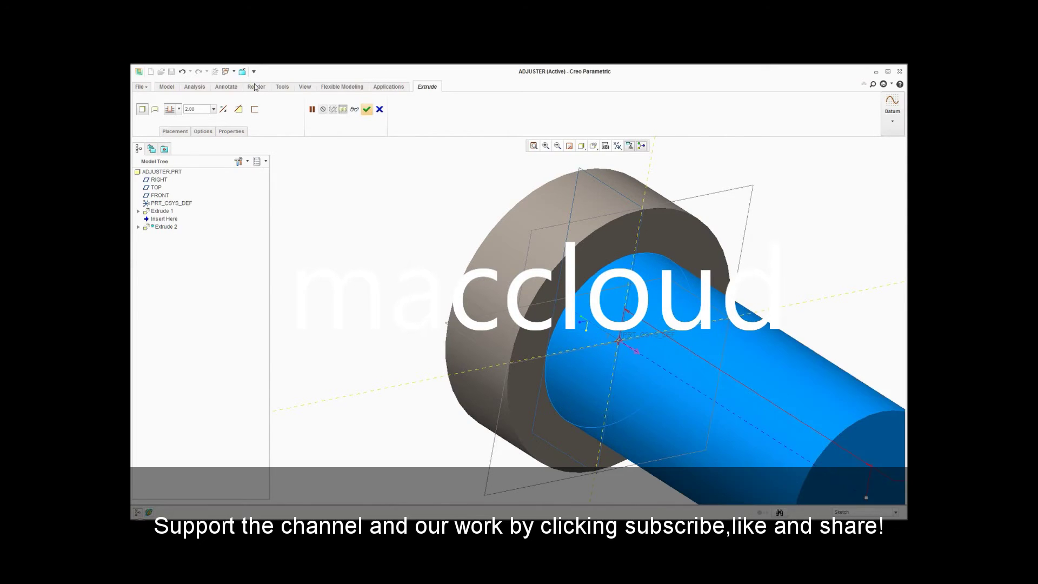
{"action": "left_click", "coordinate": [368, 110]}
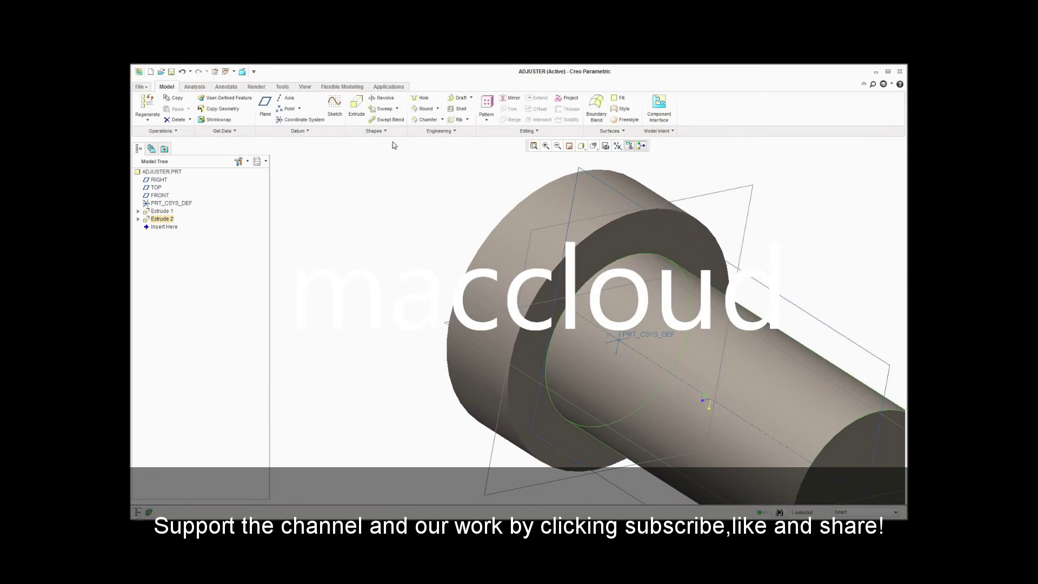
Step: Start a revolve sketched face-on on the RIGHT plane
{"action": "left_click", "coordinate": [592, 150]}
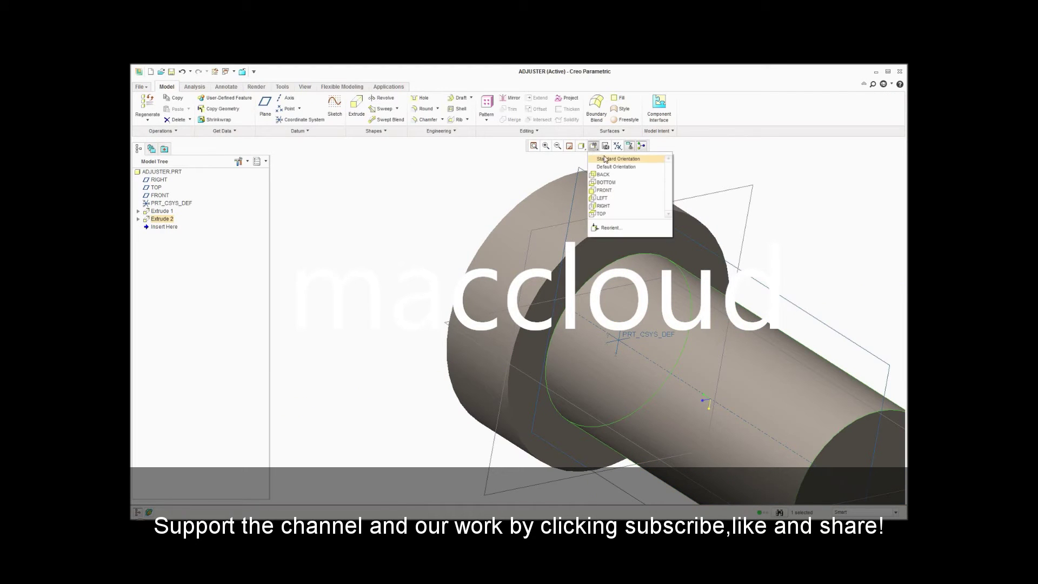
{"action": "left_click", "coordinate": [601, 158]}
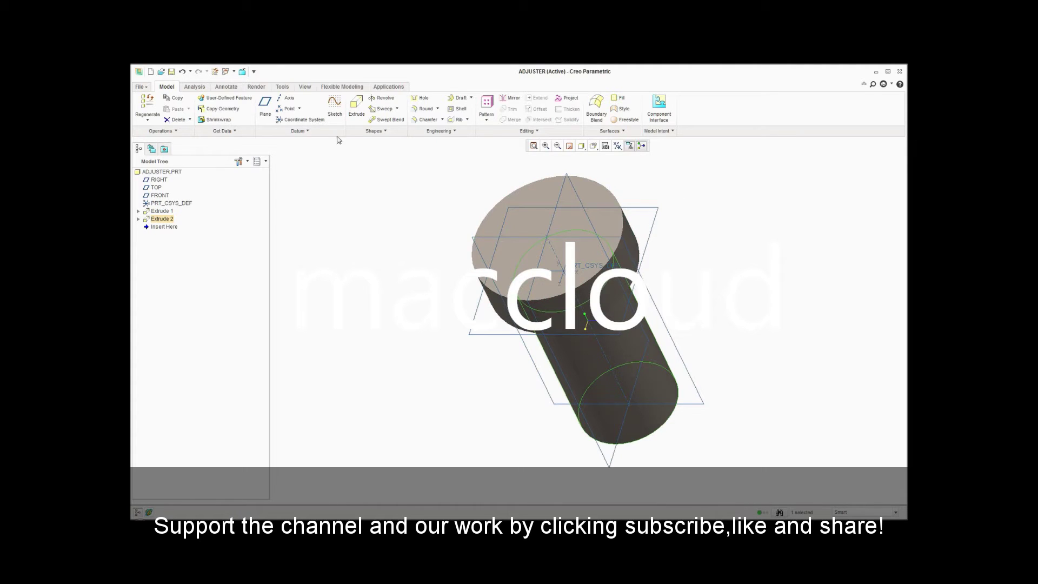
{"action": "left_click", "coordinate": [388, 99]}
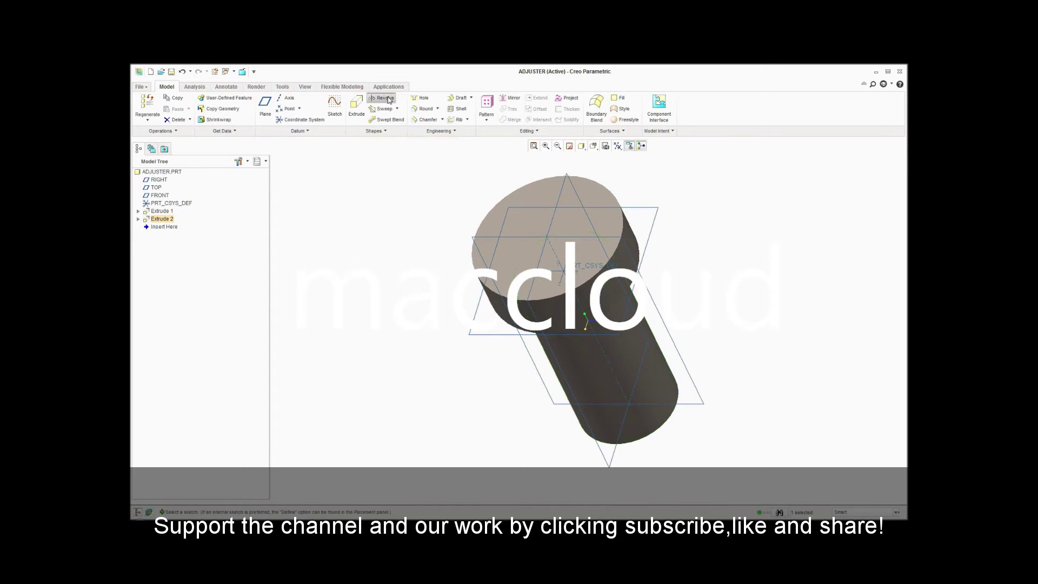
{"action": "left_click", "coordinate": [575, 400]}
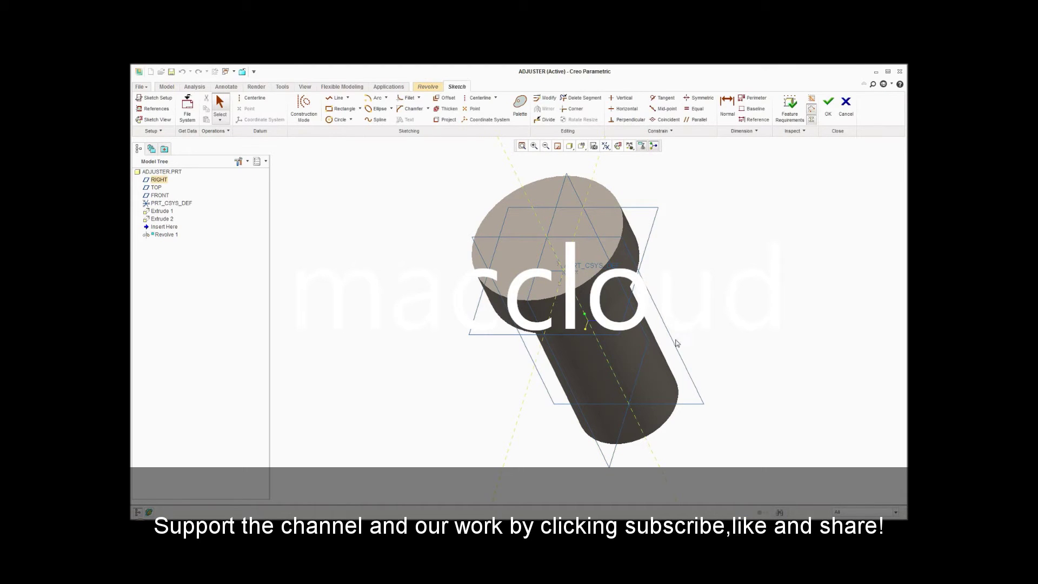
{"action": "left_click", "coordinate": [618, 145]}
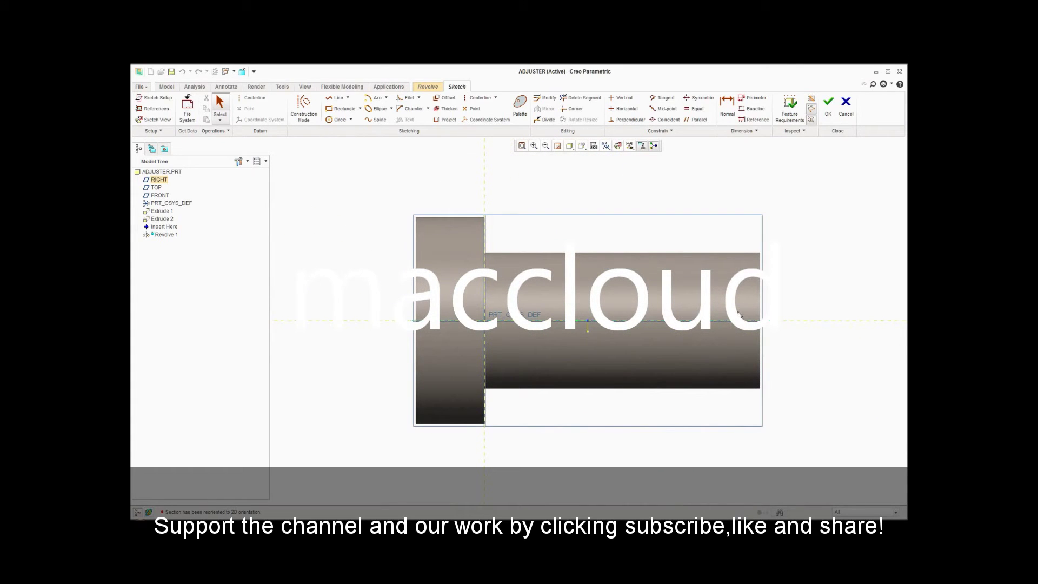
Step: Sketch a 0.50-radius semicircular arc centred on the shaft axis
{"action": "left_click", "coordinate": [374, 100]}
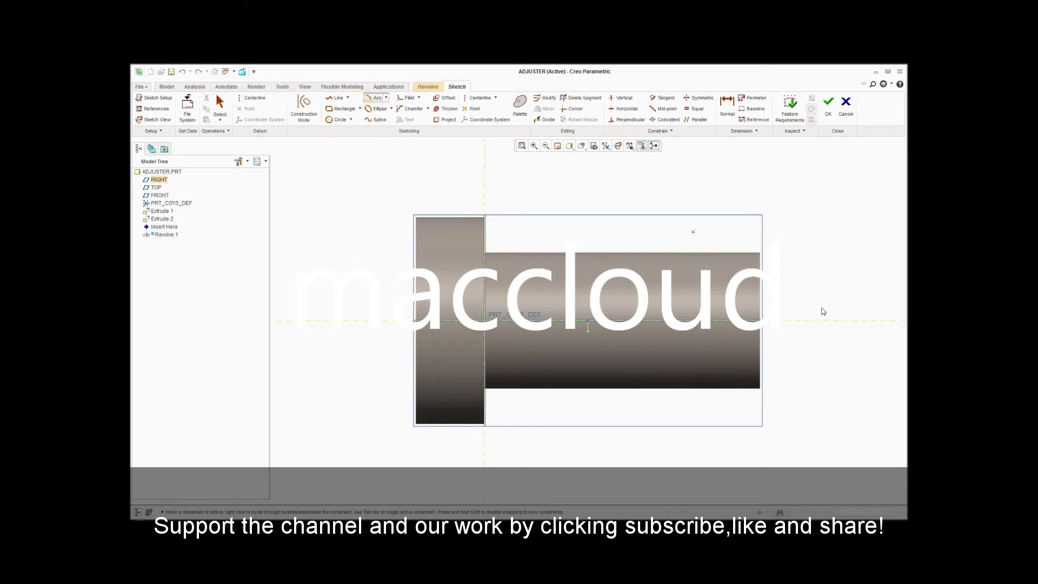
{"action": "left_click", "coordinate": [830, 321]}
{"action": "left_click", "coordinate": [788, 321]}
{"action": "left_click", "coordinate": [871, 321]}
{"action": "middle_click", "coordinate": [832, 258]}
{"action": "double_click", "coordinate": [863, 266]}
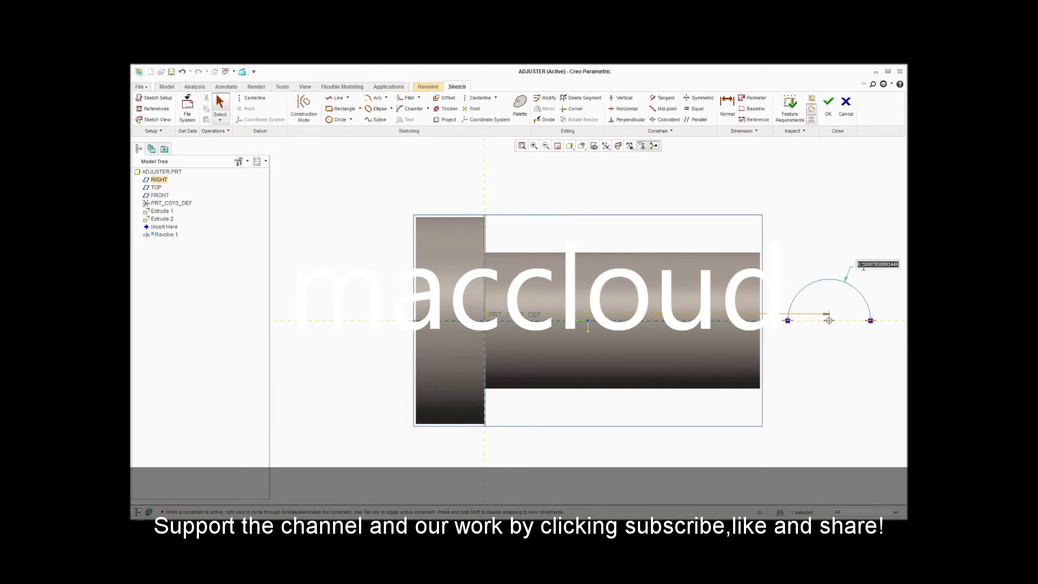
{"action": "type", "text": "8"}
{"action": "key", "text": "Return"}
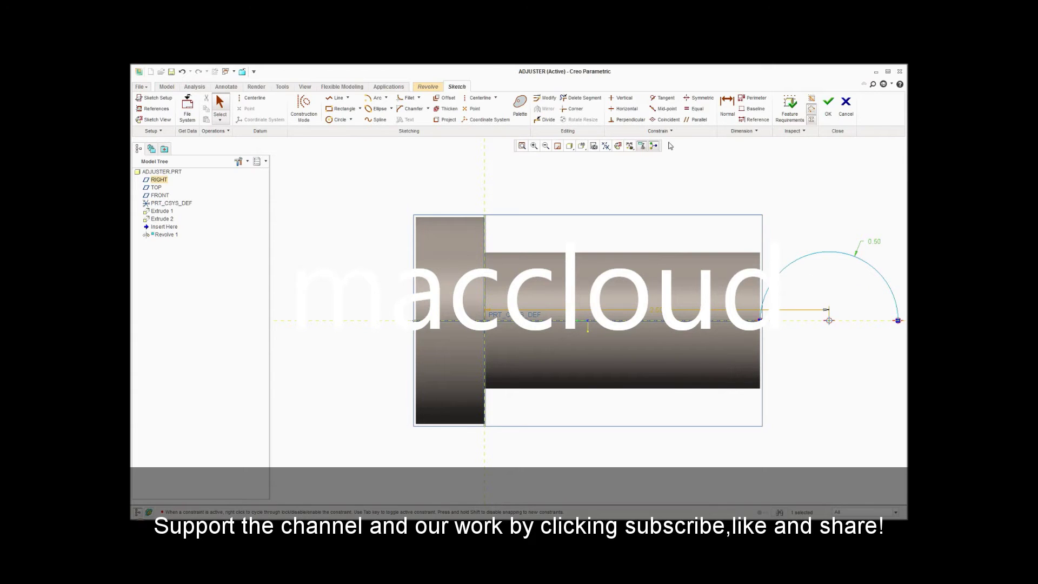
Step: Place the arc centre 0.25 from the shaft end and revolve it as a cut
{"action": "left_click", "coordinate": [727, 106]}
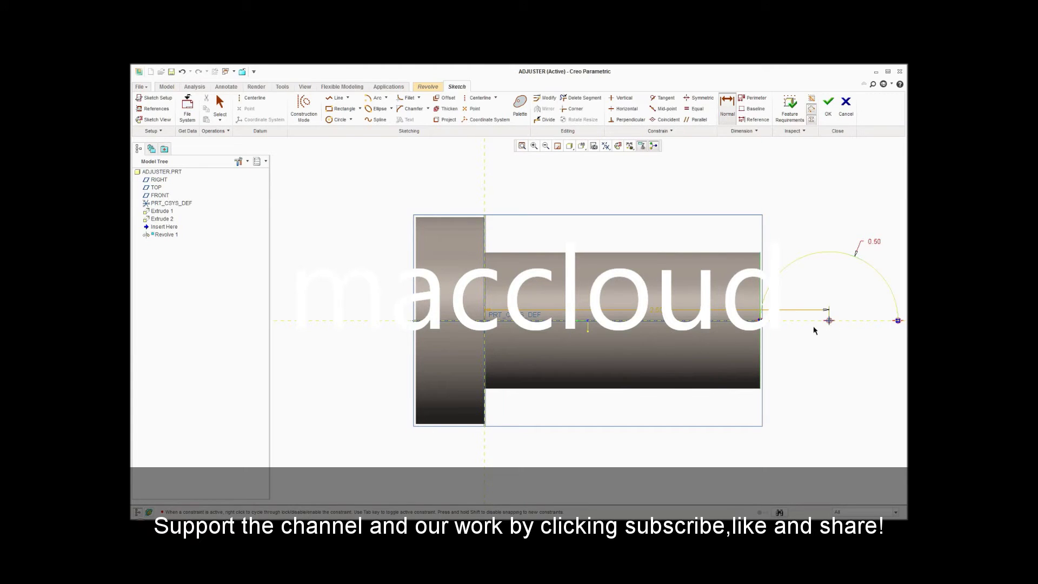
{"action": "middle_click", "coordinate": [788, 347]}
{"action": "type", "text": "0.25"}
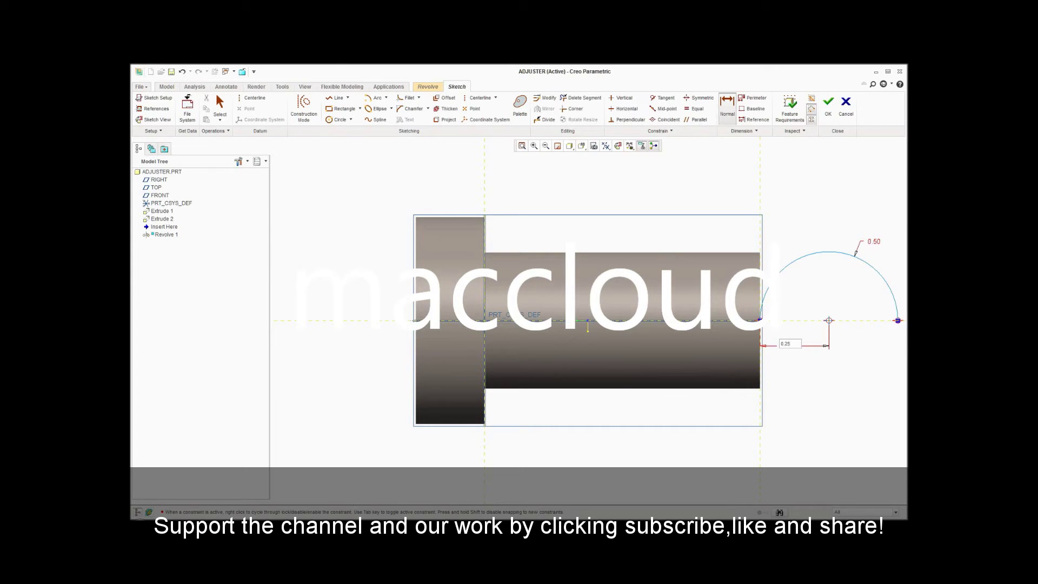
{"action": "key", "text": "Return"}
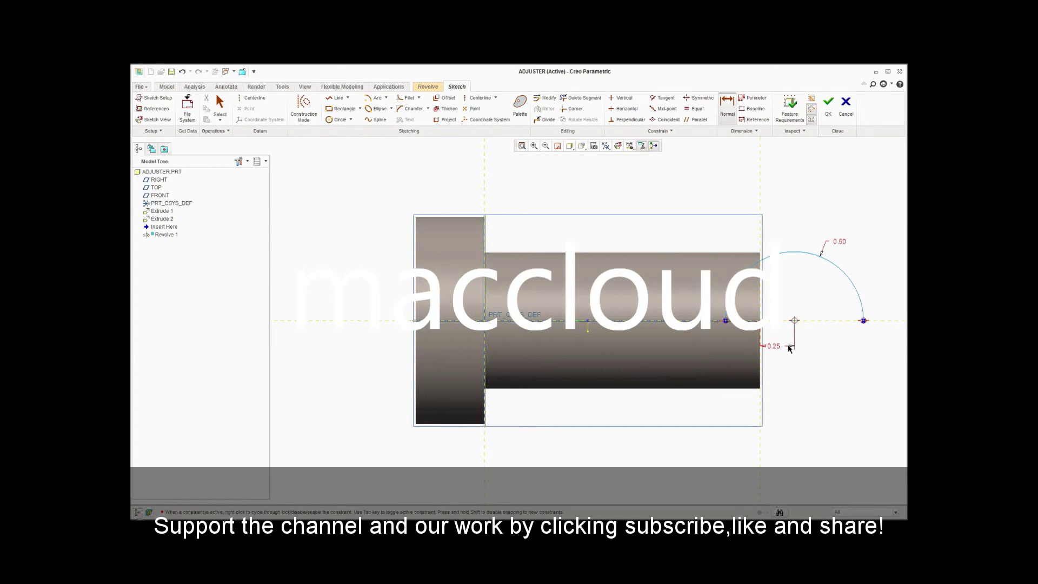
{"action": "left_click", "coordinate": [826, 113]}
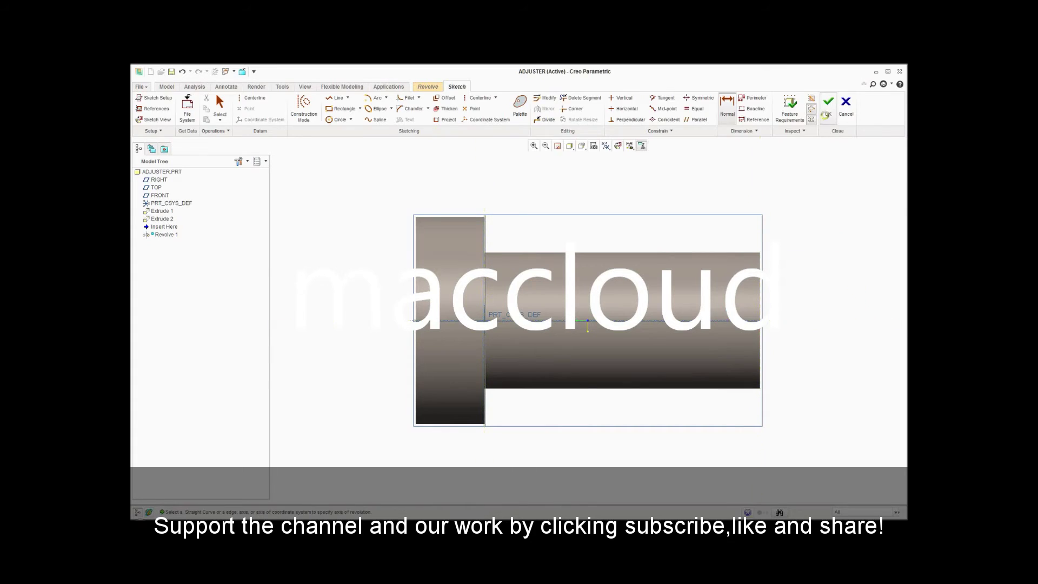
{"action": "left_click", "coordinate": [665, 322]}
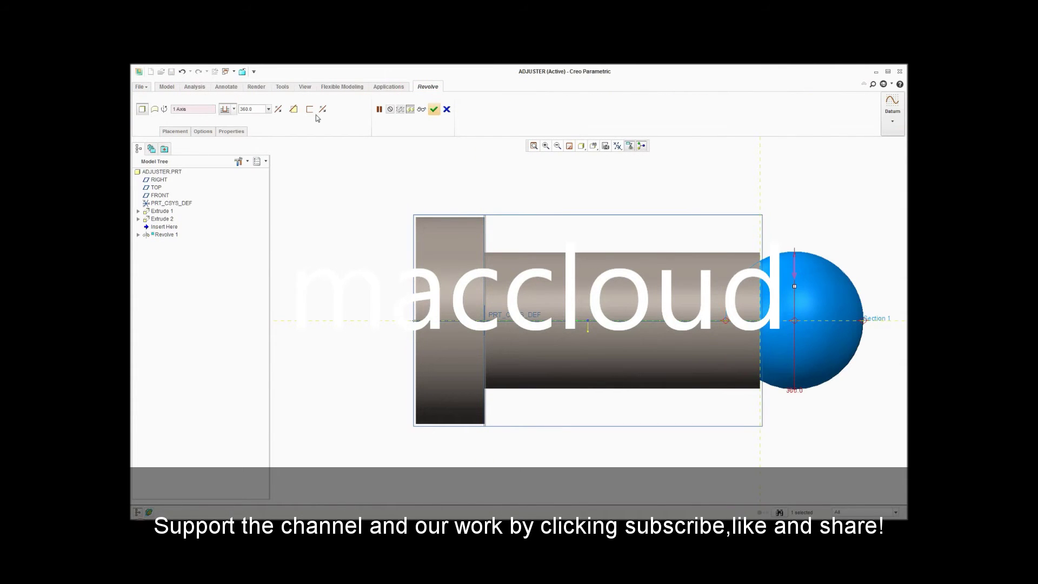
{"action": "left_click", "coordinate": [296, 112]}
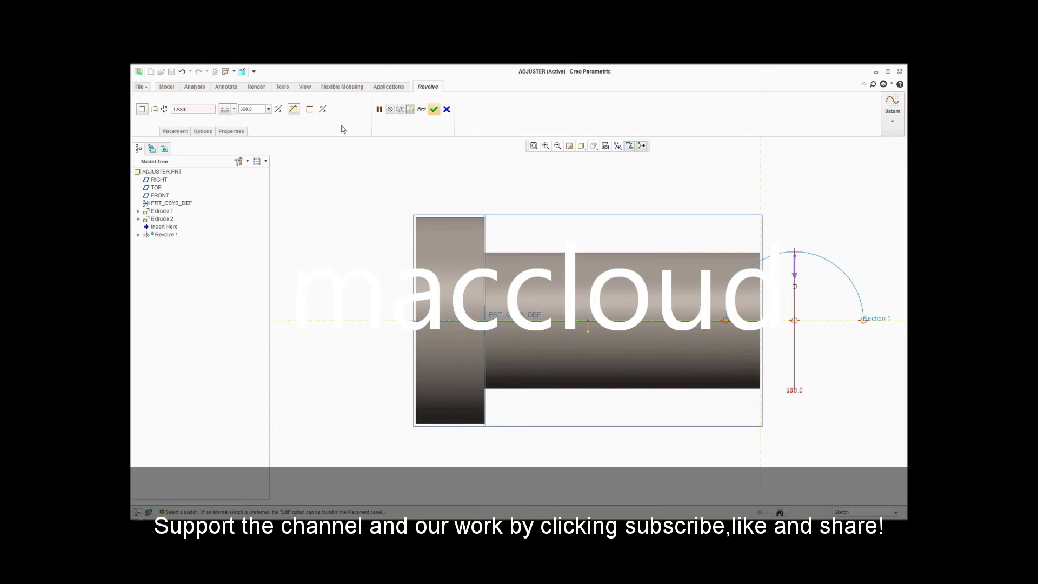
{"action": "left_click", "coordinate": [435, 111]}
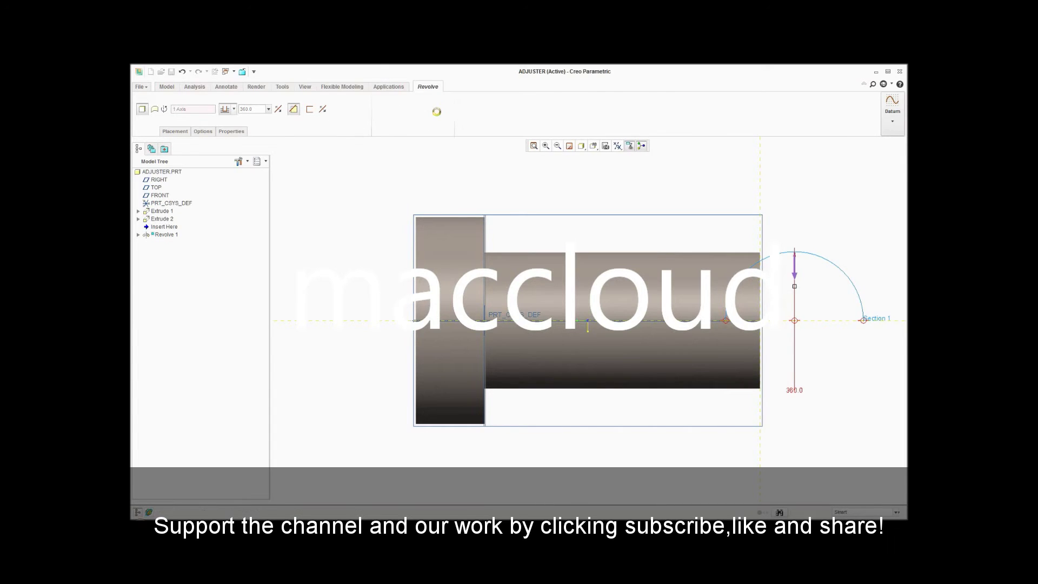
{"action": "left_click", "coordinate": [595, 150]}
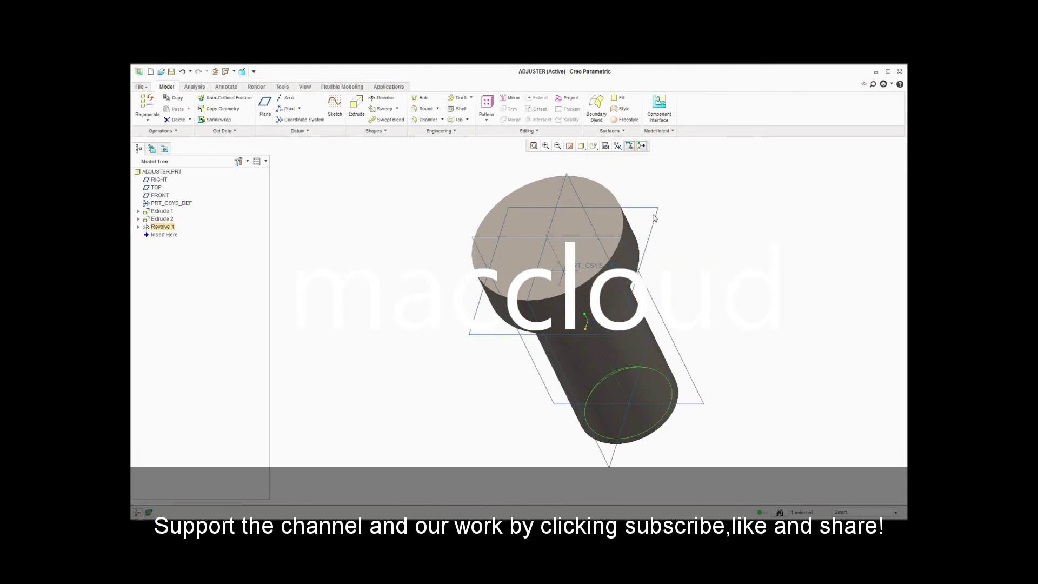
Step: Save ADJUSTER in standard view and begin a new solid part named connection
{"action": "middle_click_drag", "start_coordinate": [659, 219], "coordinate": [586, 320]}
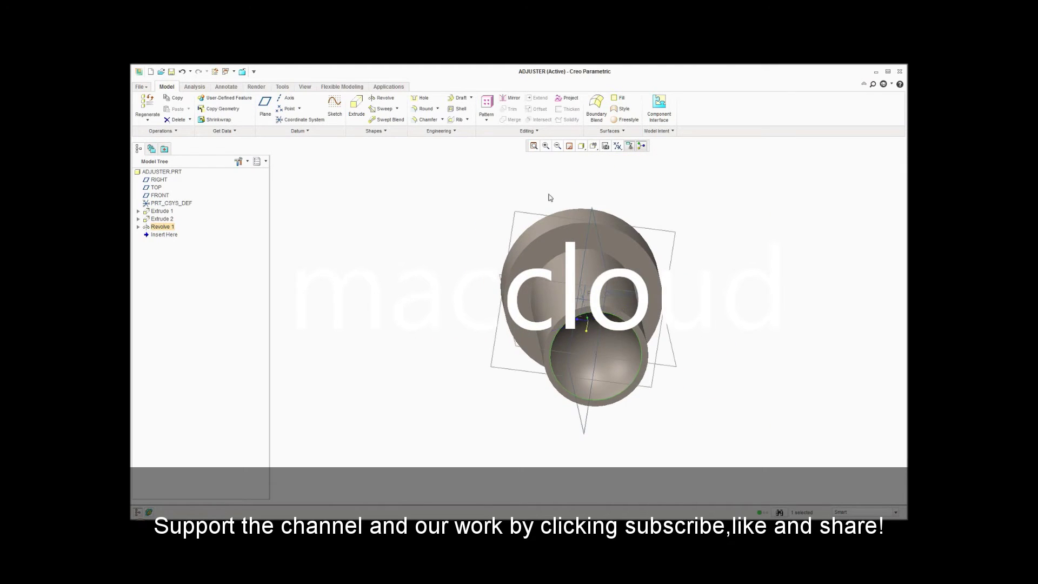
{"action": "left_click", "coordinate": [594, 147]}
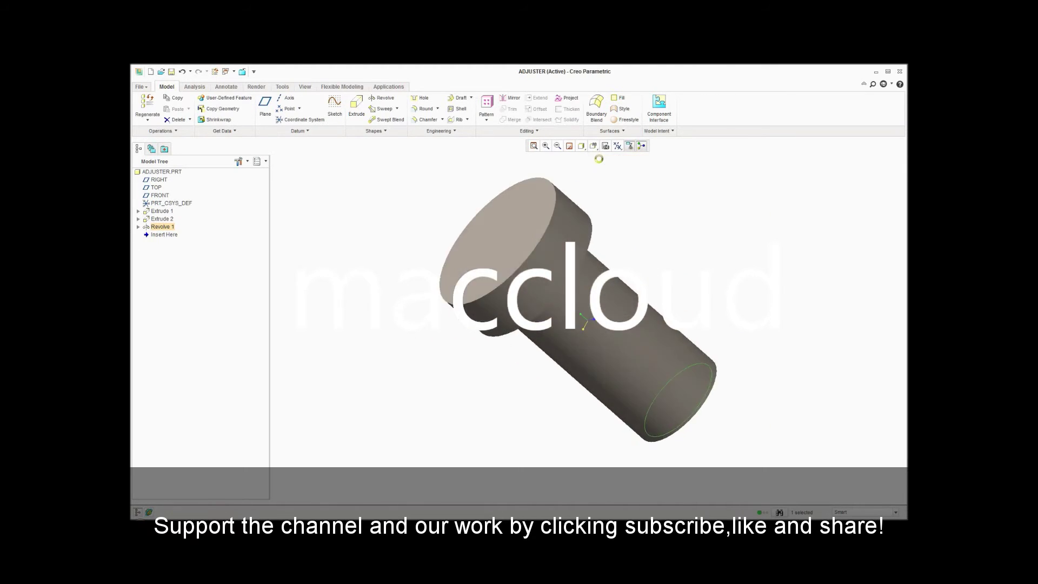
{"action": "left_click", "coordinate": [171, 73]}
{"action": "left_click", "coordinate": [479, 411]}
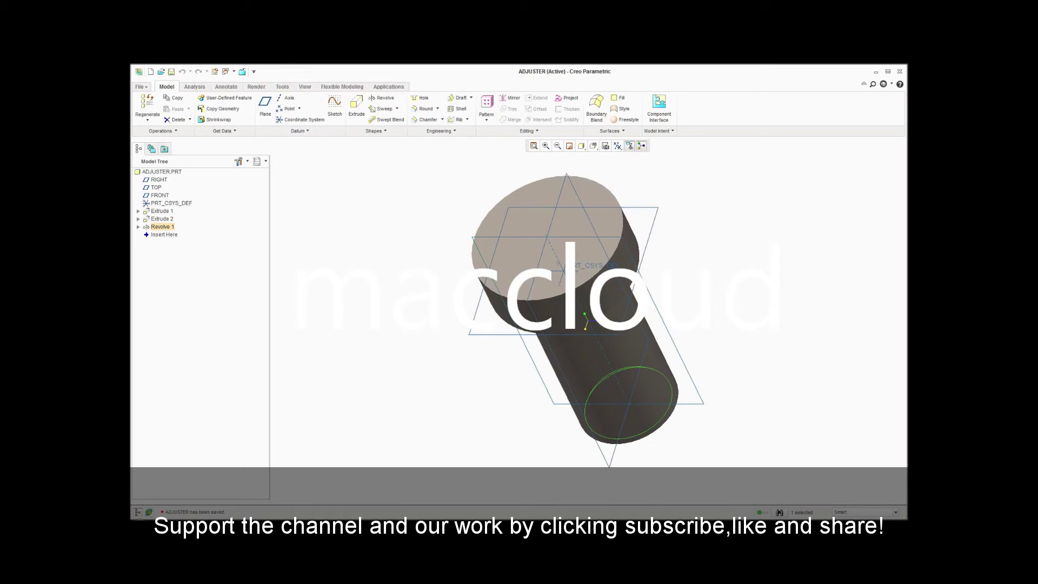
{"action": "key", "text": "ctrl+n"}
{"action": "type", "text": "connection"}
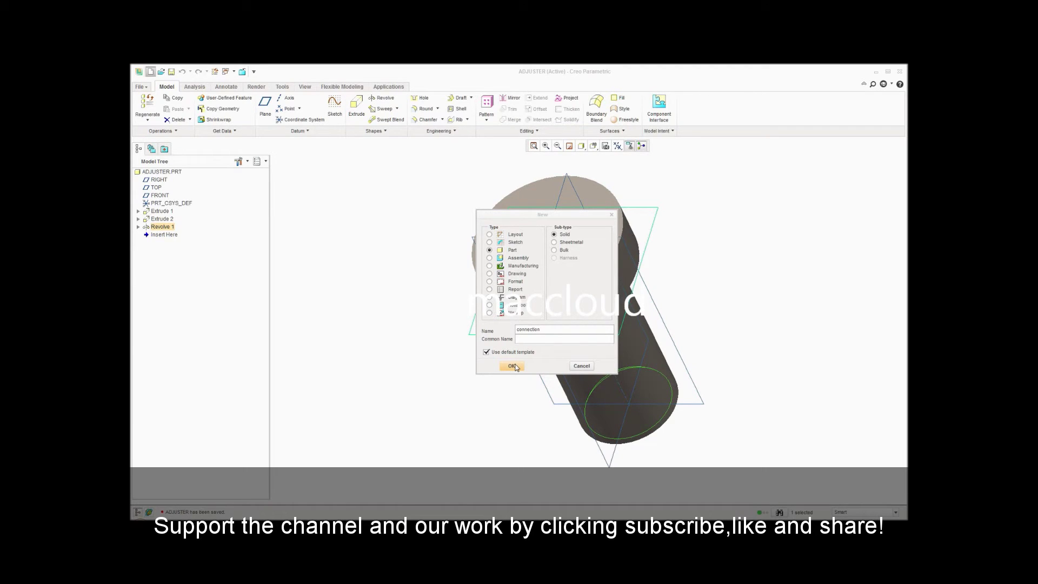
Step: Create the new connection part and start an extrusion sketched on the RIGHT plane
{"action": "left_click", "coordinate": [512, 366]}
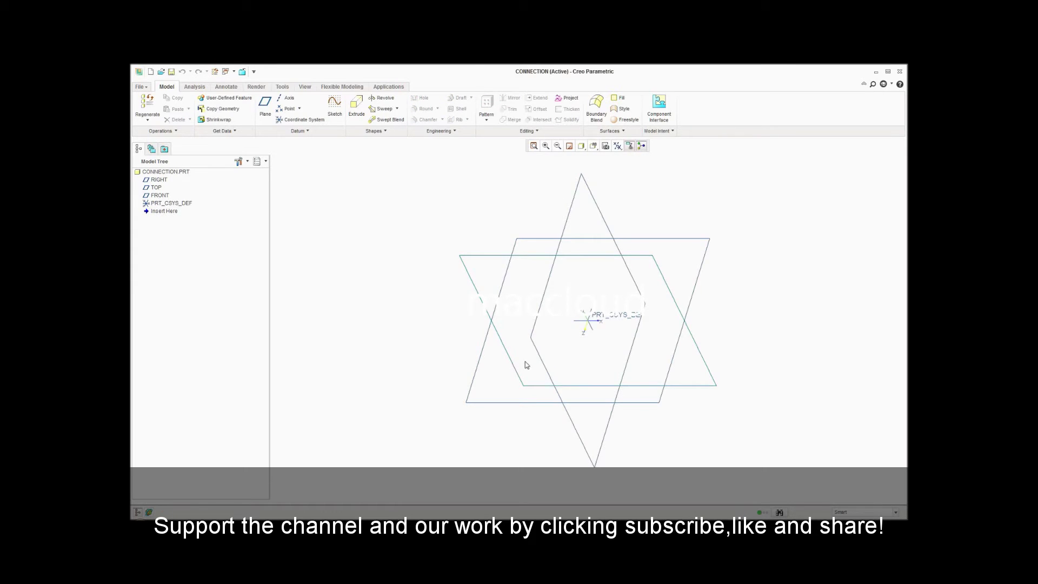
{"action": "left_click", "coordinate": [543, 360]}
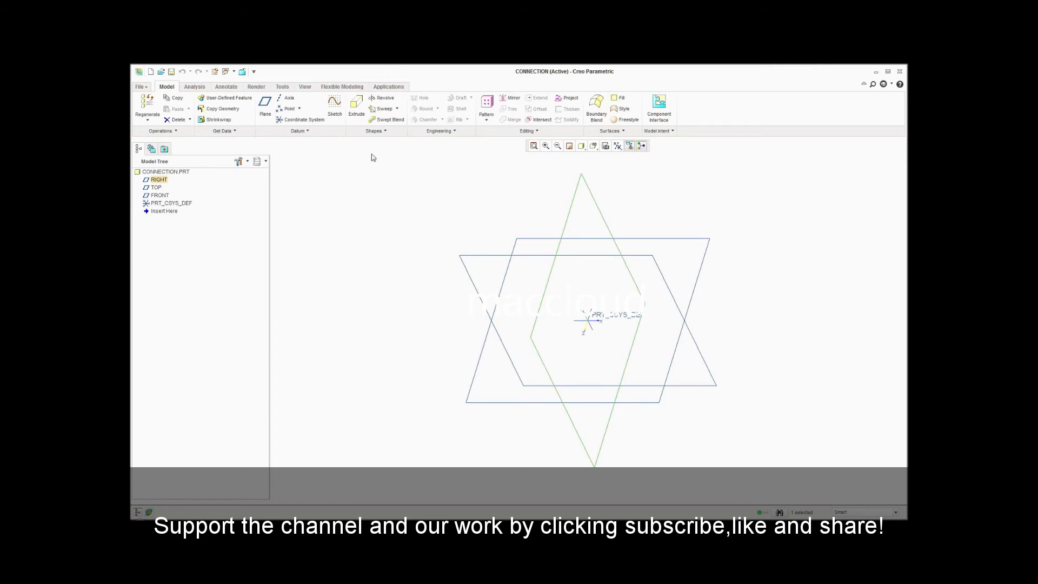
{"action": "left_click", "coordinate": [355, 111]}
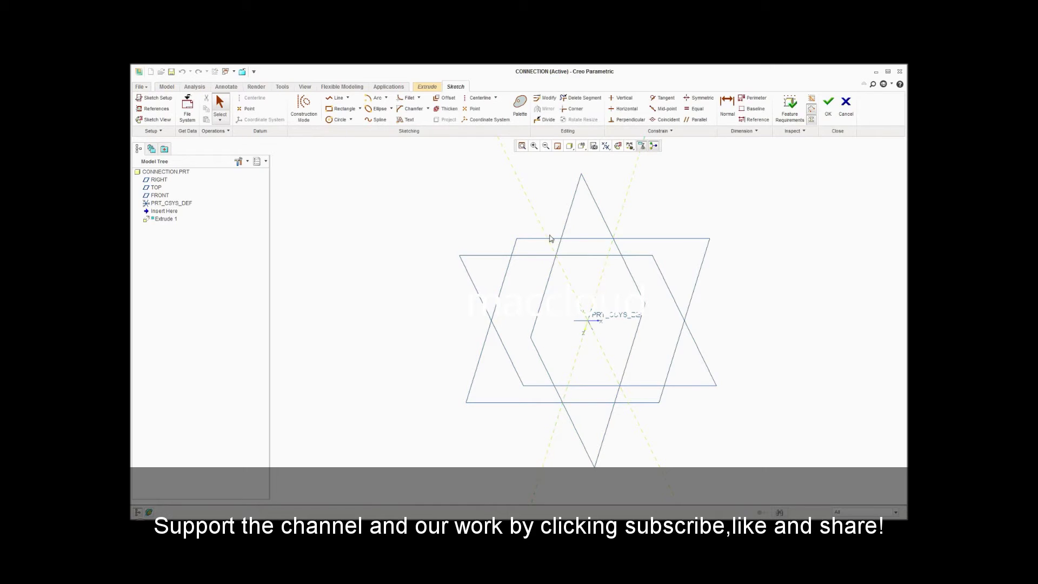
Step: Sketch a 0.80-diameter circle centred on the part origin
{"action": "left_click", "coordinate": [330, 122]}
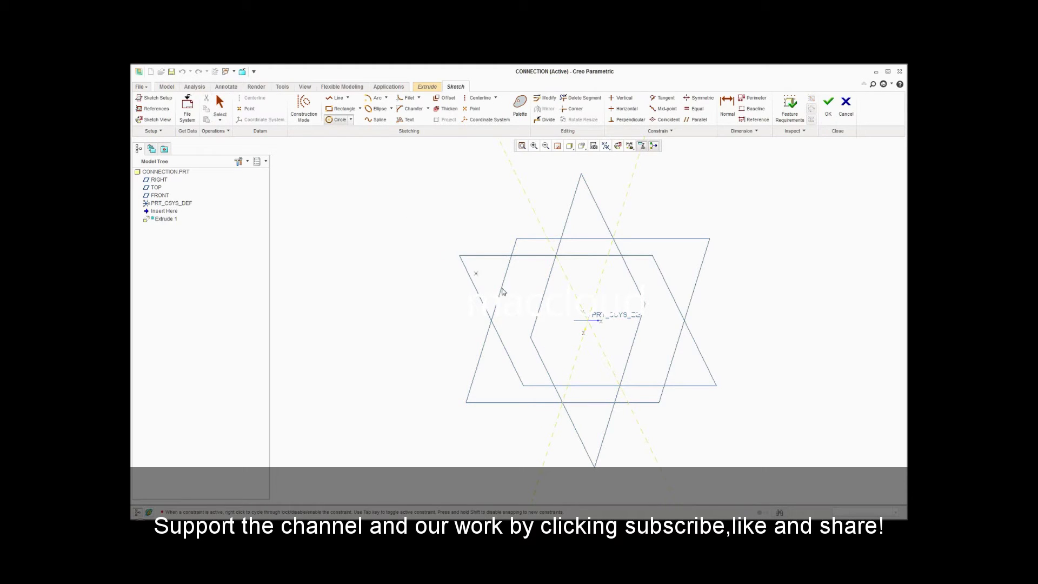
{"action": "left_click", "coordinate": [589, 321]}
{"action": "left_click", "coordinate": [594, 323]}
{"action": "middle_click", "coordinate": [594, 323]}
{"action": "double_click", "coordinate": [573, 304]}
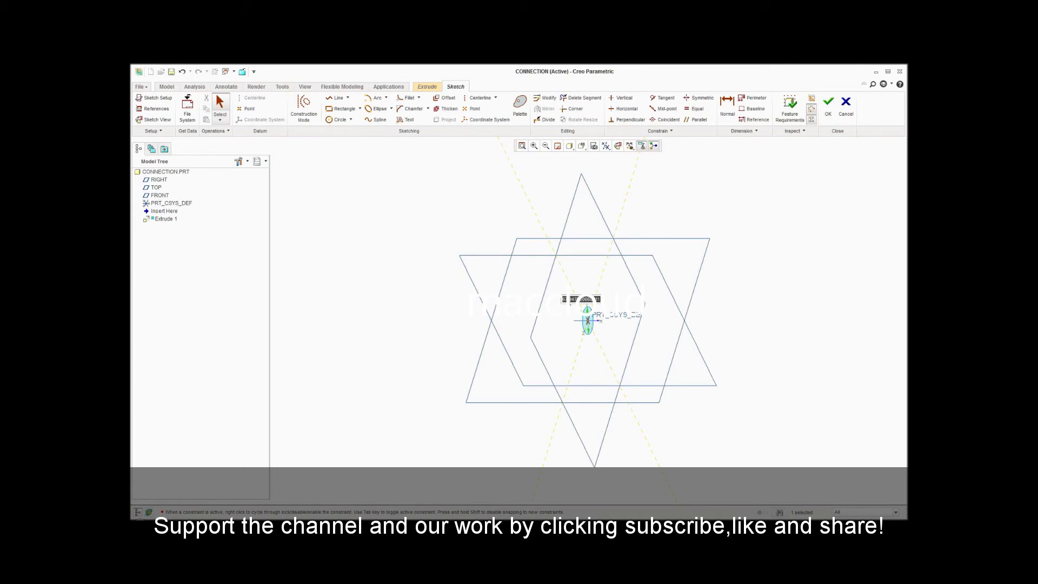
{"action": "type", "text": "0."}
{"action": "type", "text": "80"}
{"action": "key", "text": "Return"}
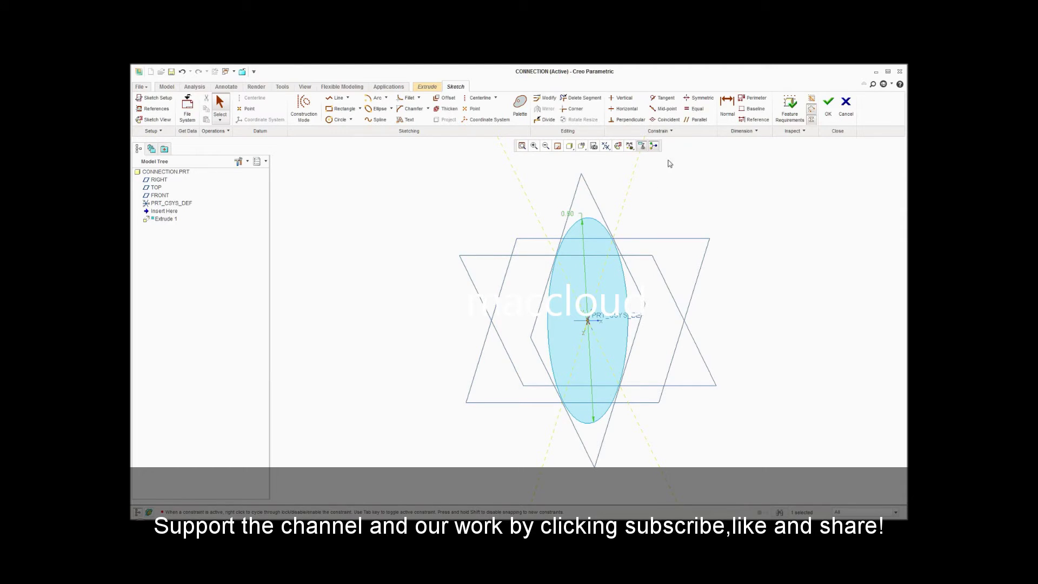
Step: Draw lines off the circle, then delete the three unwanted sketch lines
{"action": "left_click", "coordinate": [335, 99]}
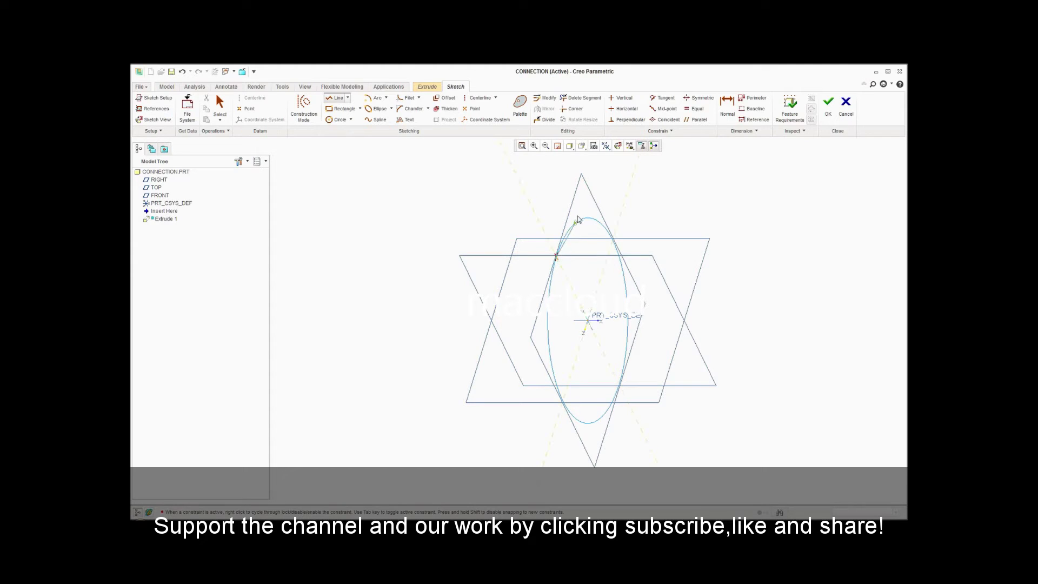
{"action": "left_click", "coordinate": [593, 164]}
{"action": "middle_click", "coordinate": [602, 174]}
{"action": "left_click", "coordinate": [619, 147]}
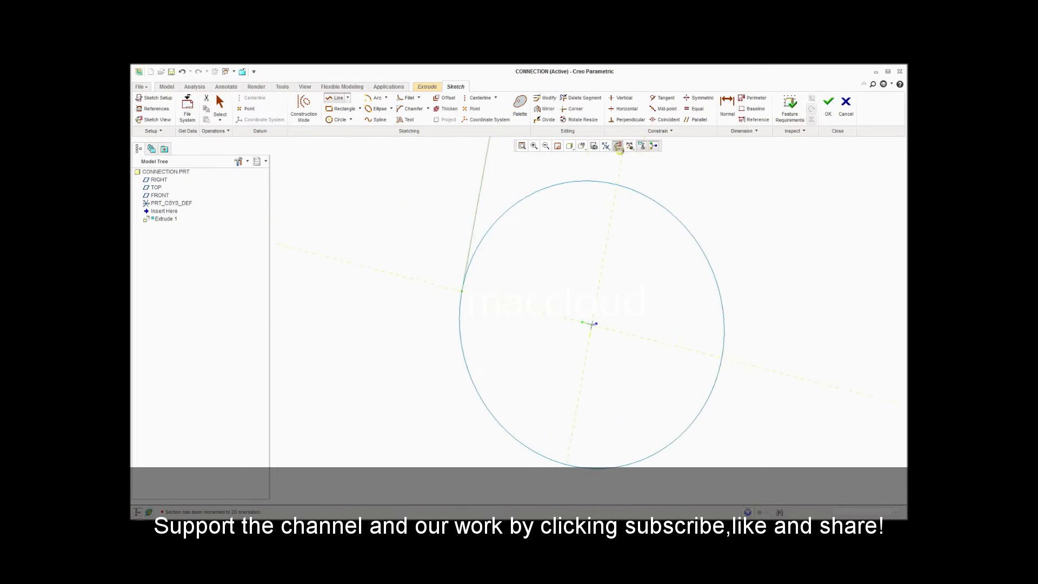
{"action": "scroll", "coordinate": [585, 206], "scroll_direction": "up", "scroll_amount": 1}
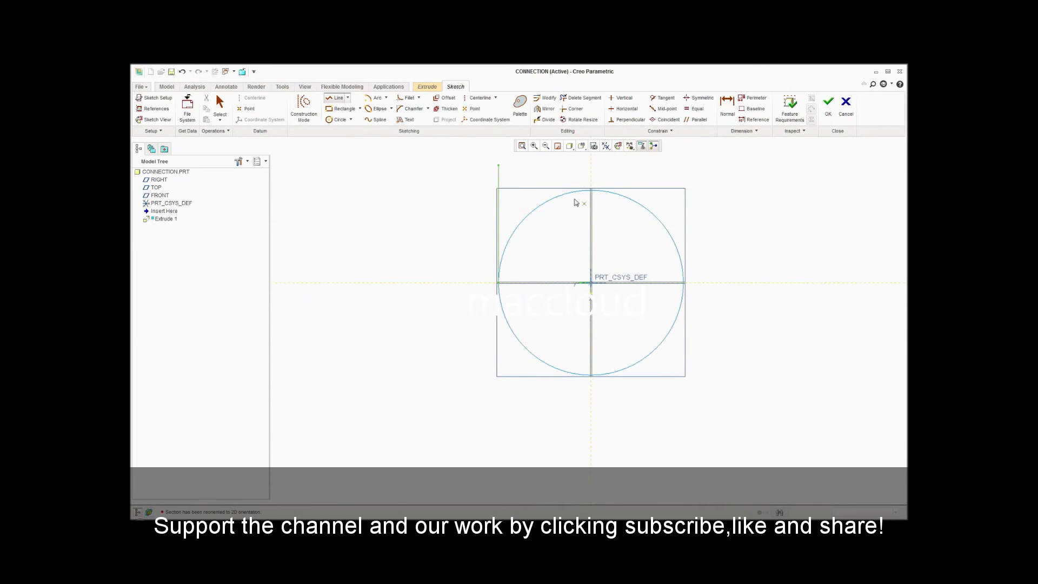
{"action": "scroll", "coordinate": [568, 184], "scroll_direction": "up", "scroll_amount": 1}
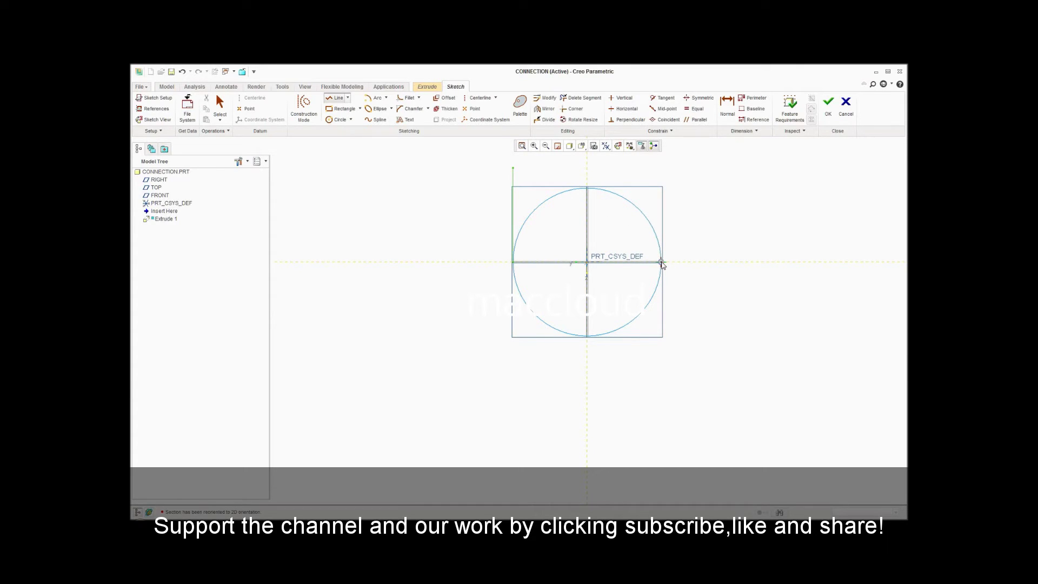
{"action": "scroll", "coordinate": [661, 248], "scroll_direction": "down", "scroll_amount": 1}
{"action": "scroll", "coordinate": [660, 246], "scroll_direction": "up", "scroll_amount": 1}
{"action": "scroll", "coordinate": [661, 248], "scroll_direction": "up", "scroll_amount": 1}
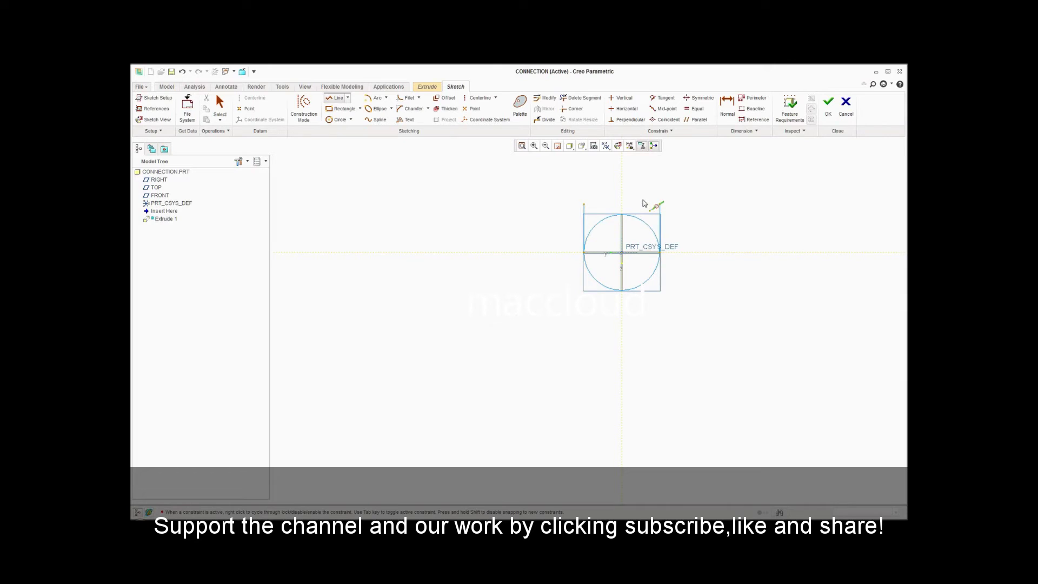
{"action": "middle_click", "coordinate": [644, 203]}
{"action": "middle_click", "coordinate": [654, 193]}
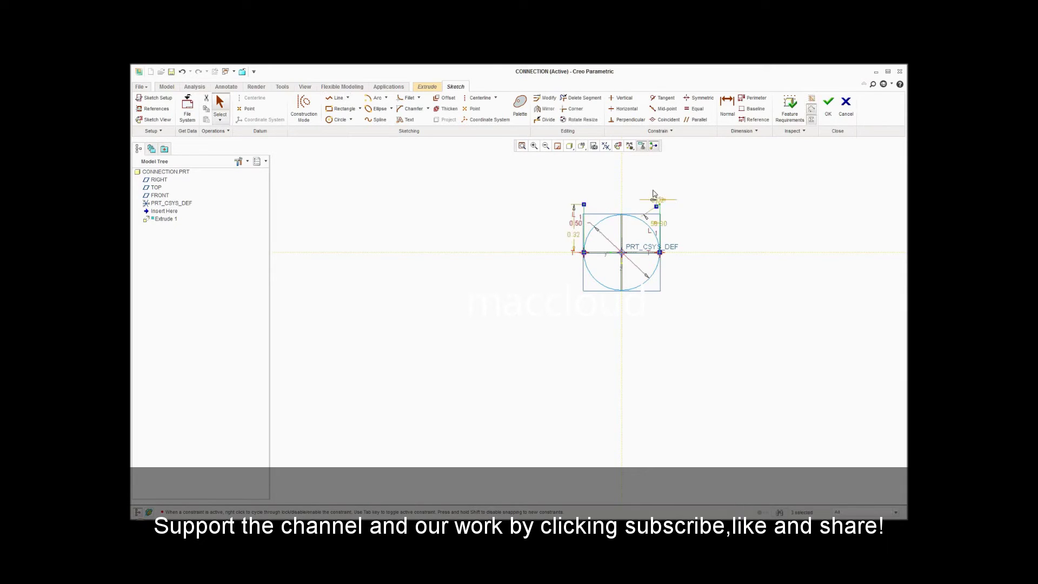
{"action": "key", "text": "Delete"}
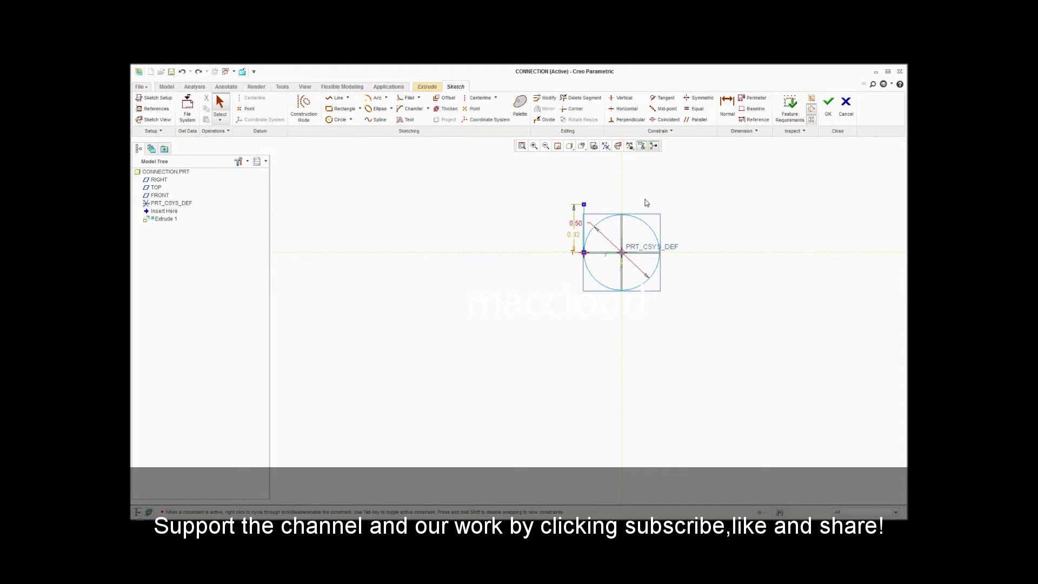
Step: Draw a line from the circle's right point up to the rectangle's top corner
{"action": "left_click", "coordinate": [336, 99]}
{"action": "left_click", "coordinate": [659, 253]}
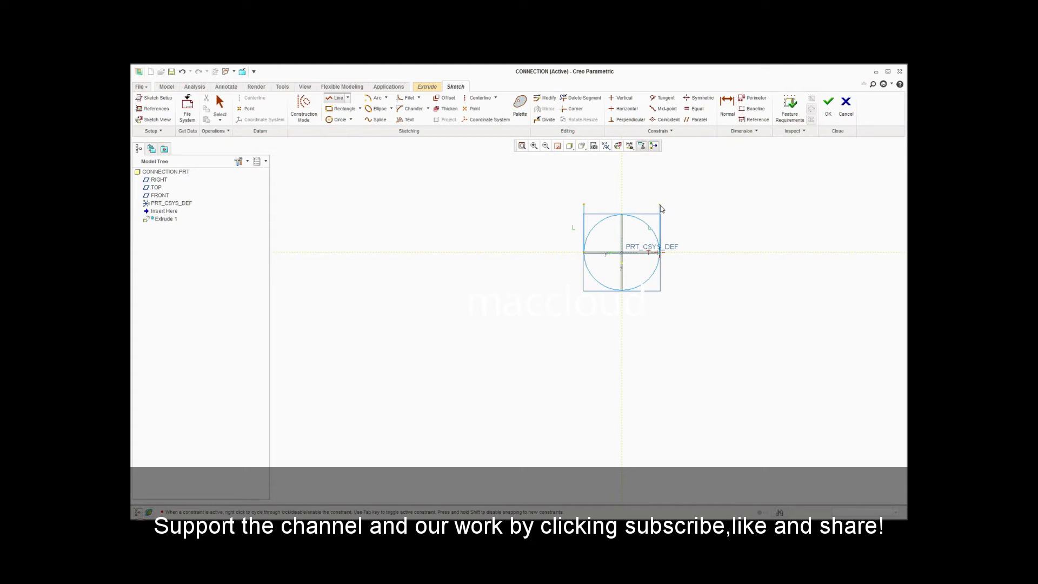
{"action": "left_click", "coordinate": [661, 206]}
{"action": "middle_click", "coordinate": [660, 205]}
Step: Dimension the sketch height and set it to 2.30
{"action": "left_click", "coordinate": [728, 111]}
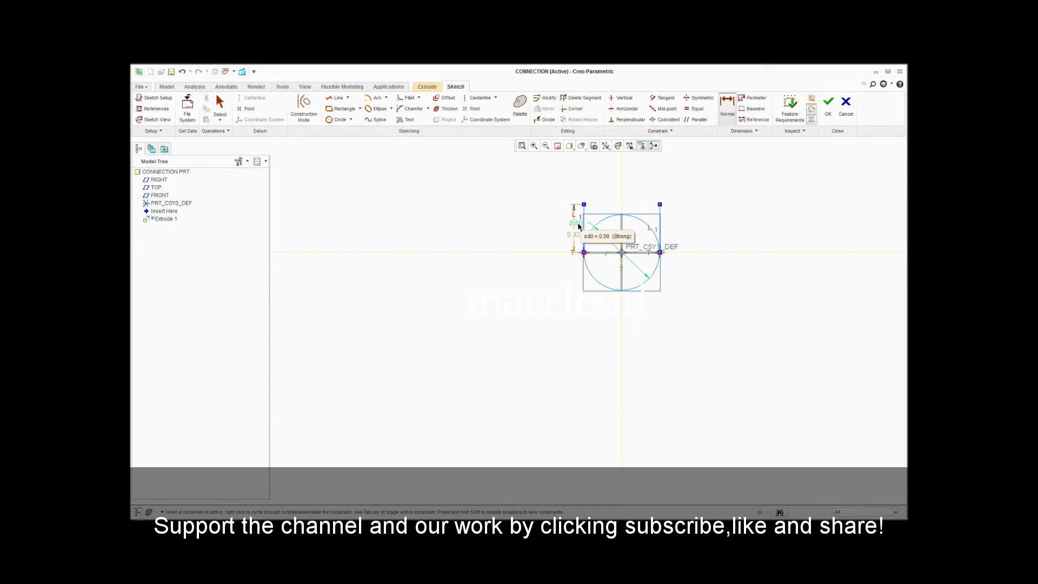
{"action": "double_click", "coordinate": [573, 233]}
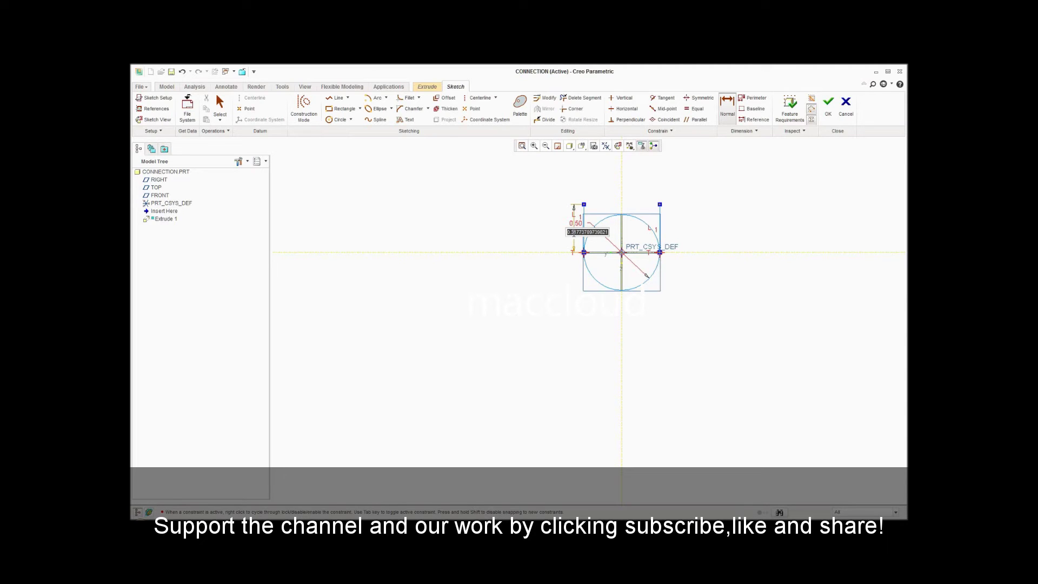
{"action": "type", "text": "2.3"}
{"action": "key", "text": "Return"}
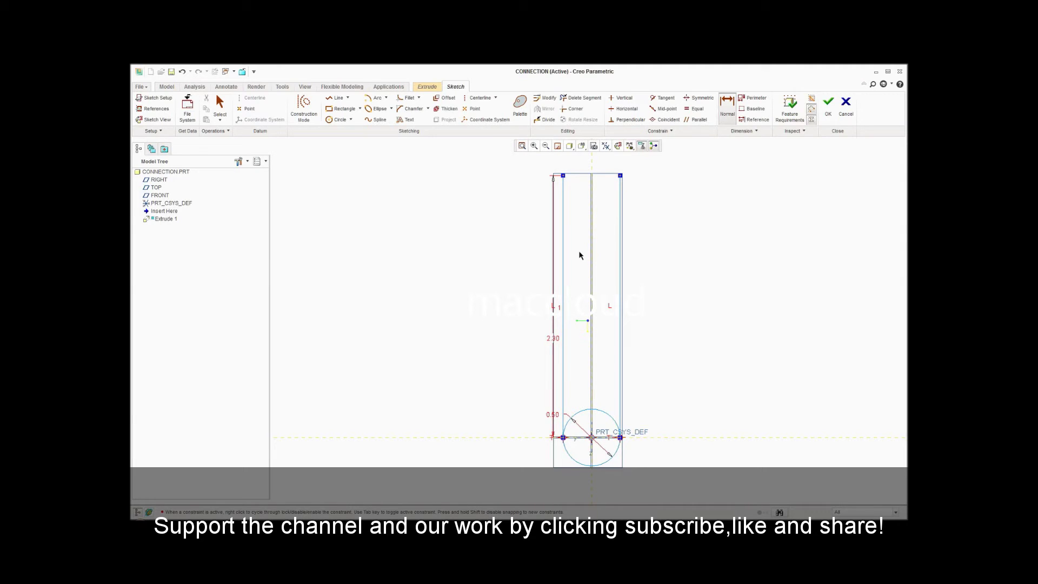
Step: Halve the height to 1.15 (2.30/2) and trim away the circle's upper arc
{"action": "double_click", "coordinate": [553, 338]}
{"action": "left_click", "coordinate": [560, 336]}
{"action": "type", "text": "1.15"}
{"action": "key", "text": "Return"}
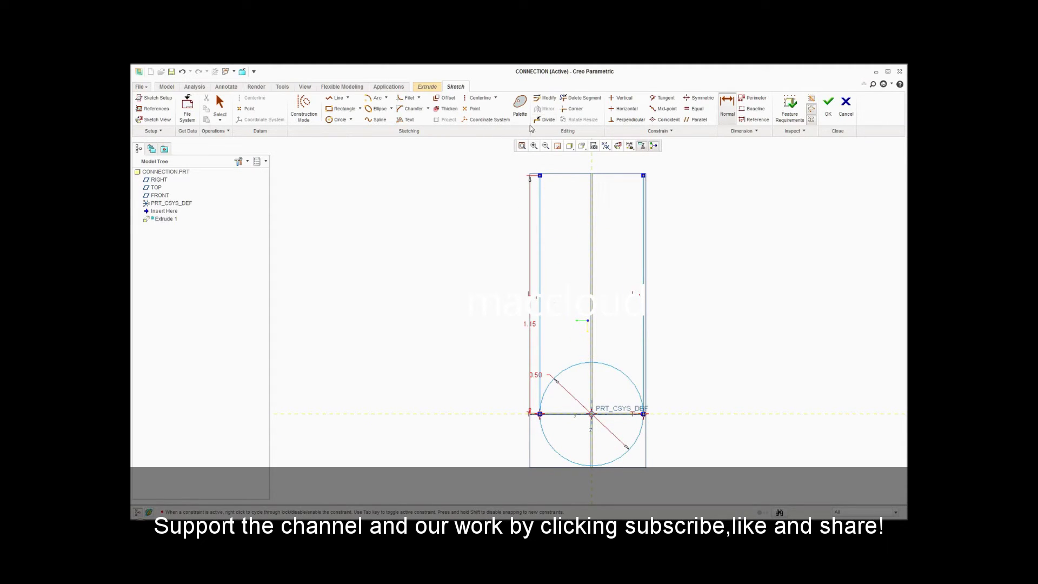
{"action": "left_click", "coordinate": [581, 98]}
{"action": "left_click_drag", "start_coordinate": [571, 351], "coordinate": [622, 365]}
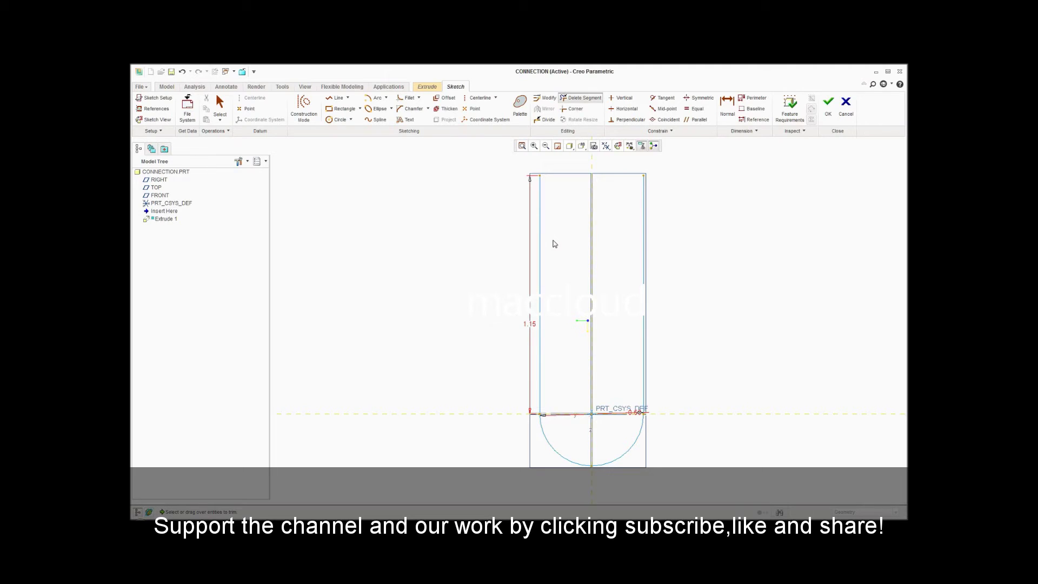
Step: Draw a horizontal centerline along the top edge and begin a new circle at the origin
{"action": "left_click", "coordinate": [478, 98]}
{"action": "left_click", "coordinate": [540, 175]}
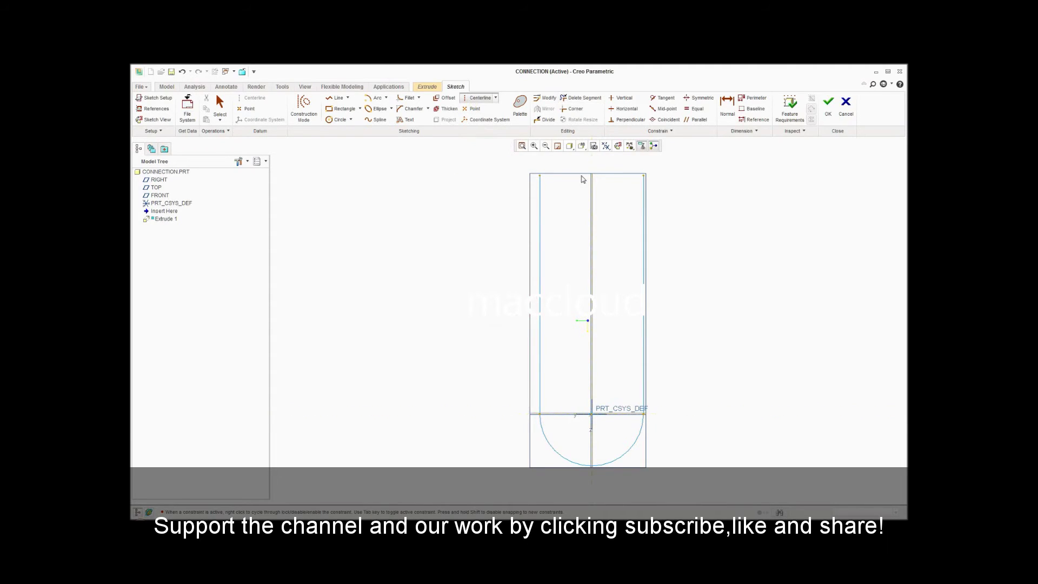
{"action": "left_click", "coordinate": [643, 176]}
{"action": "middle_click", "coordinate": [683, 210]}
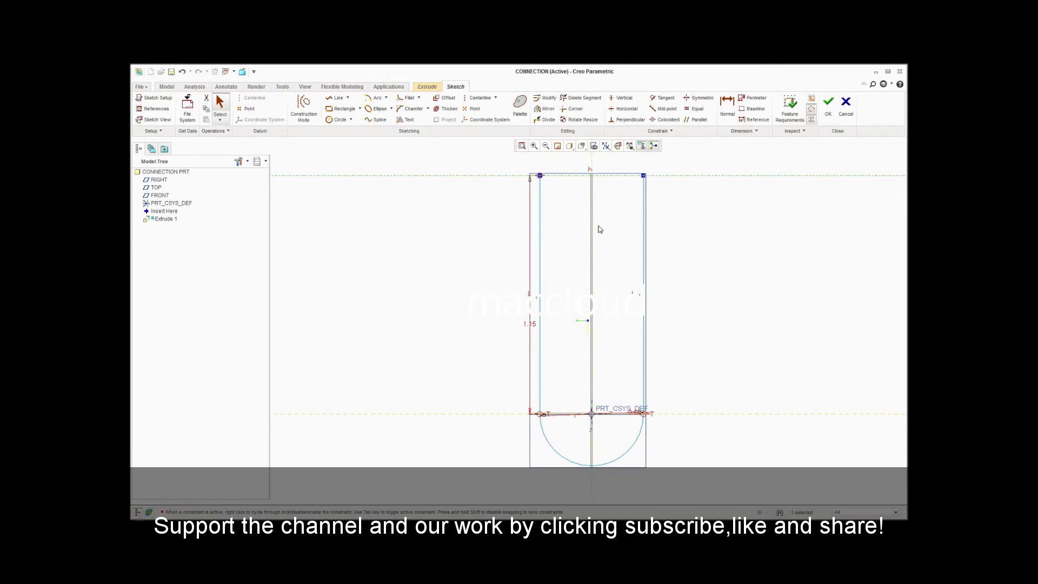
{"action": "left_click", "coordinate": [338, 120]}
{"action": "left_click", "coordinate": [592, 414]}
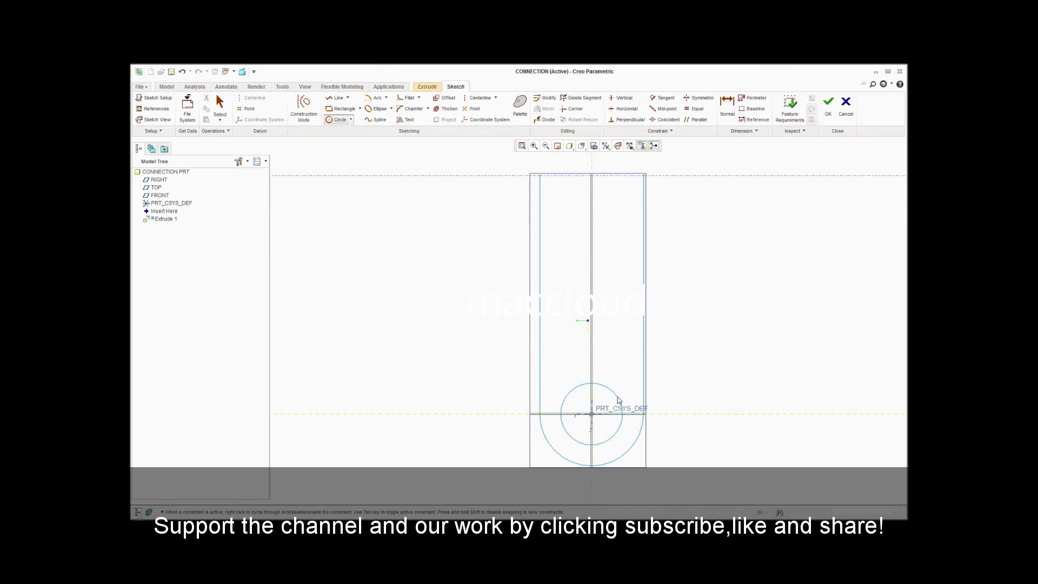
Step: Finish the small circle at the origin with a 0.25 diameter
{"action": "left_click", "coordinate": [620, 400]}
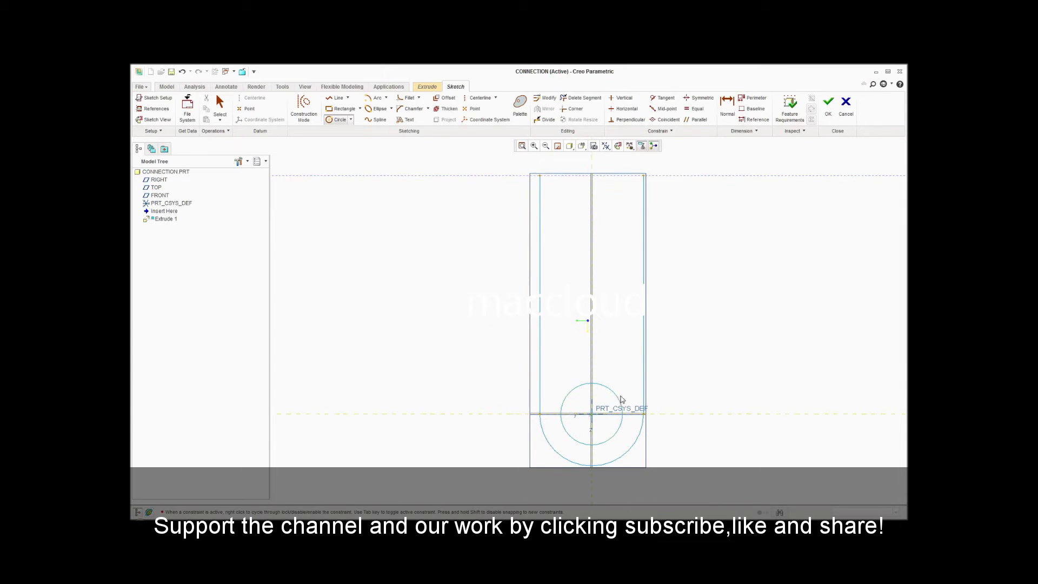
{"action": "middle_click", "coordinate": [694, 389]}
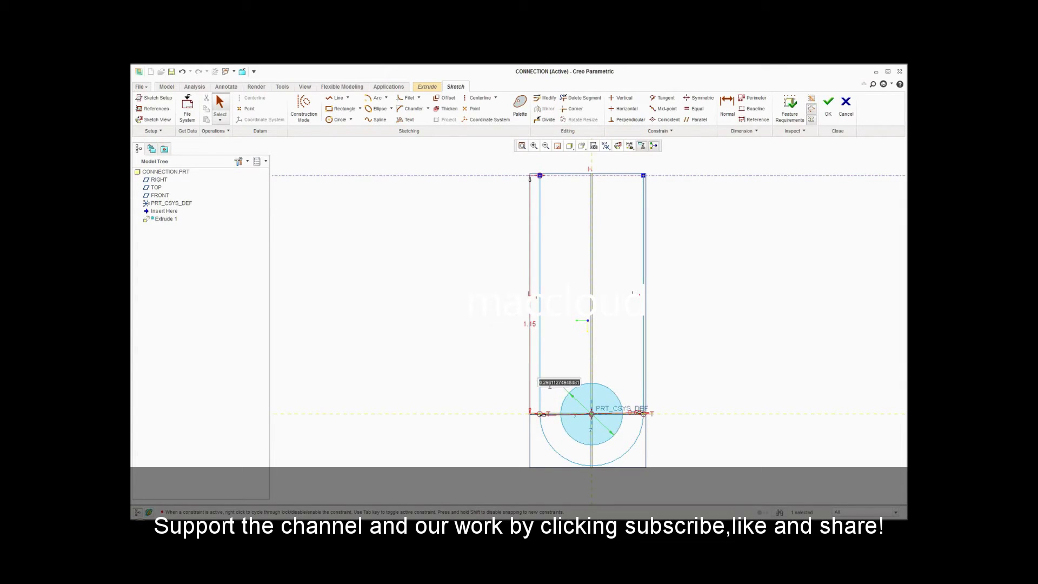
{"action": "type", "text": "0.25"}
{"action": "key", "text": "Return"}
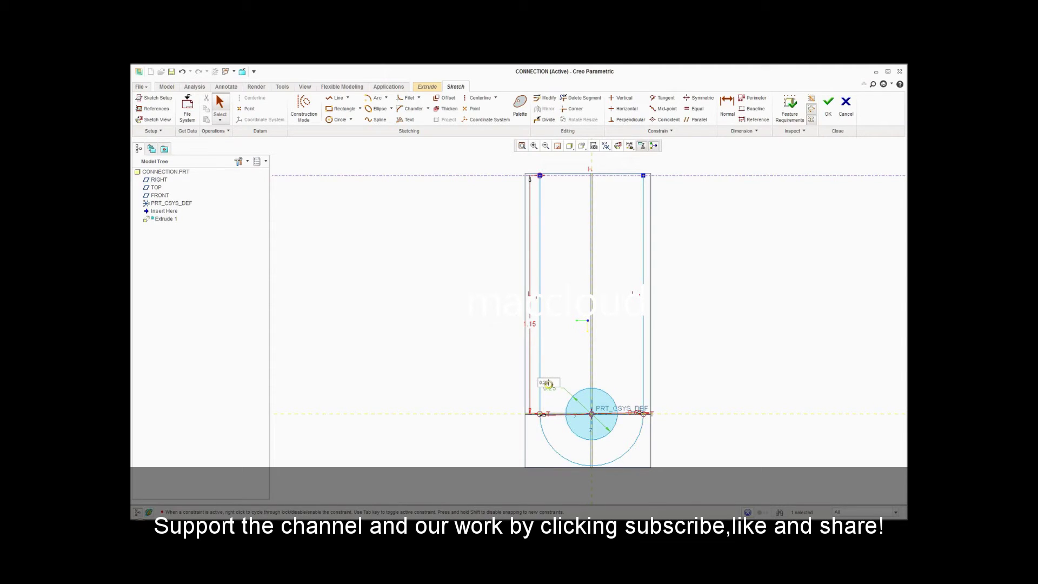
{"action": "left_click", "coordinate": [701, 357]}
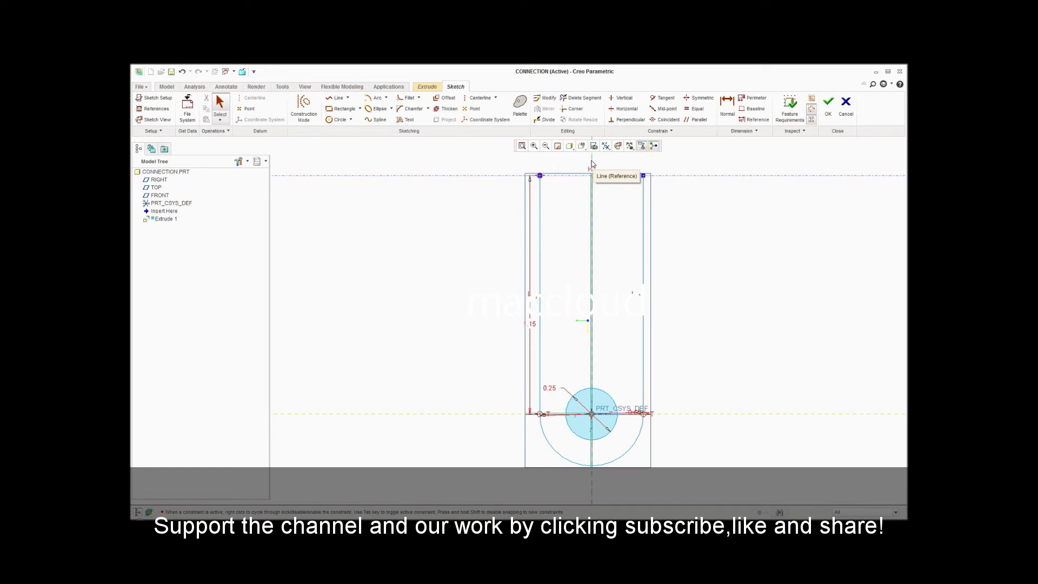
Step: Mirror both side lines about the top centerline and finish the sketch
{"action": "left_click", "coordinate": [644, 241]}
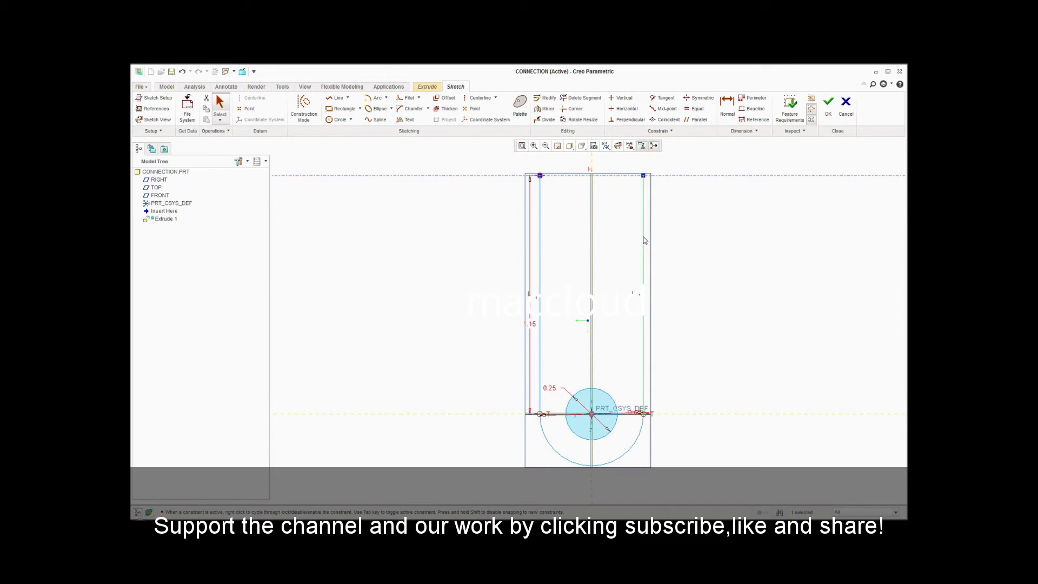
{"action": "left_click", "coordinate": [541, 265], "text": "ctrl"}
{"action": "left_click", "coordinate": [547, 109]}
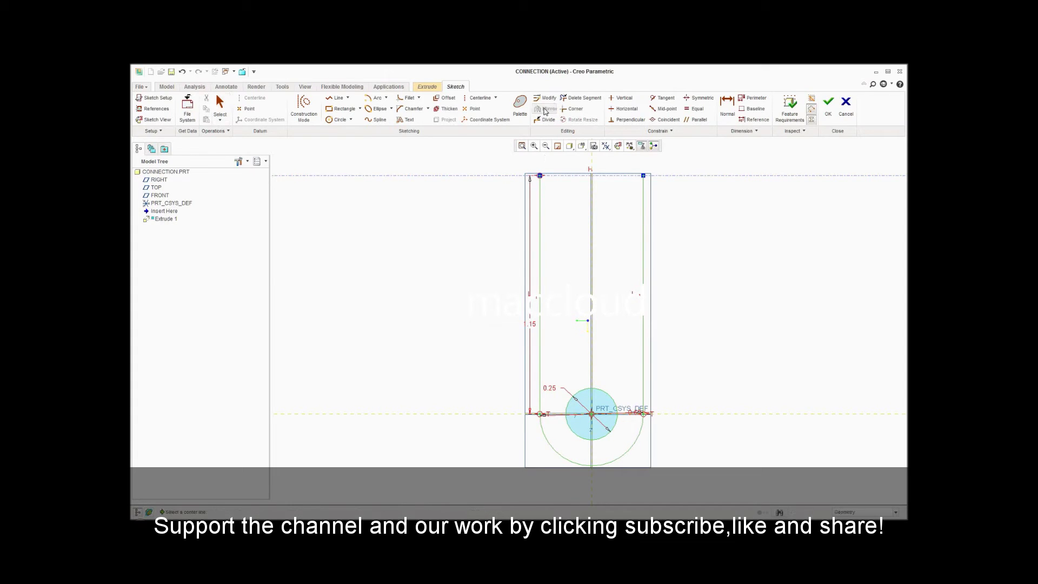
{"action": "left_click", "coordinate": [492, 176]}
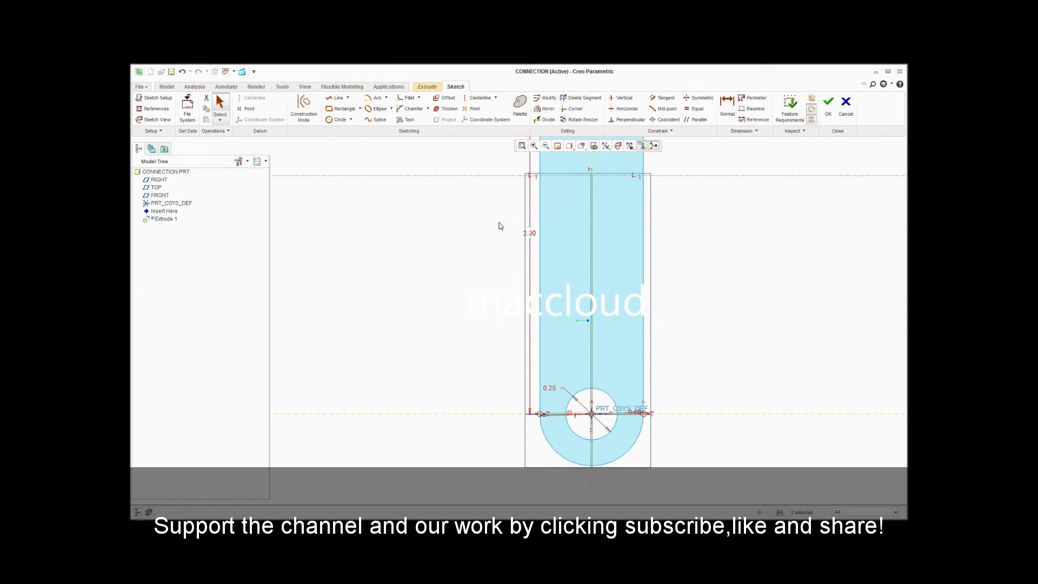
{"action": "scroll", "coordinate": [501, 228], "scroll_direction": "down", "scroll_amount": 2}
{"action": "scroll", "coordinate": [498, 228], "scroll_direction": "down", "scroll_amount": 1}
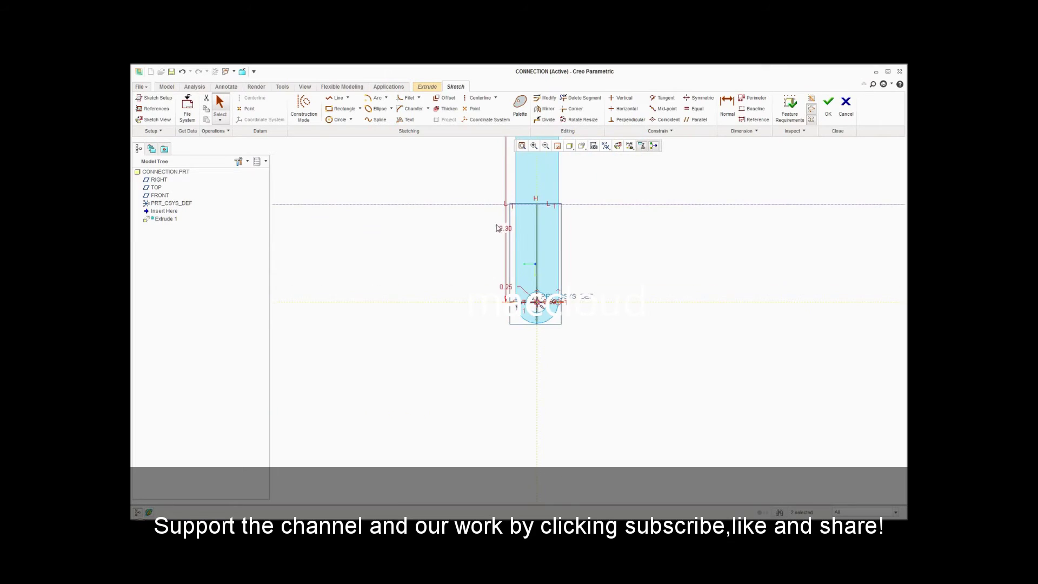
{"action": "scroll", "coordinate": [498, 227], "scroll_direction": "down", "scroll_amount": 2}
{"action": "scroll", "coordinate": [488, 178], "scroll_direction": "up", "scroll_amount": 1}
{"action": "scroll", "coordinate": [487, 179], "scroll_direction": "up", "scroll_amount": 2}
{"action": "scroll", "coordinate": [488, 179], "scroll_direction": "up", "scroll_amount": 2}
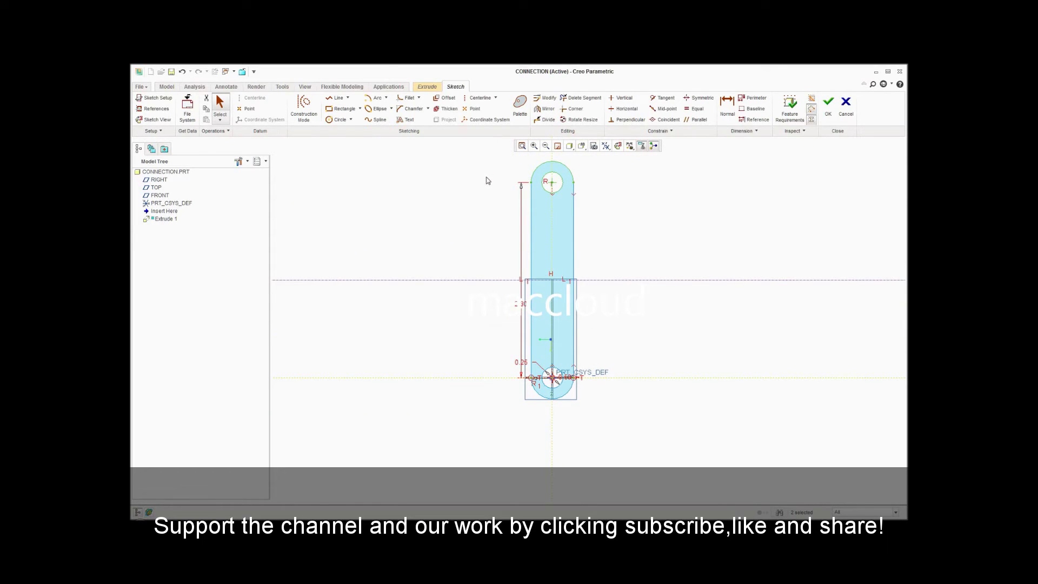
{"action": "left_click", "coordinate": [829, 102]}
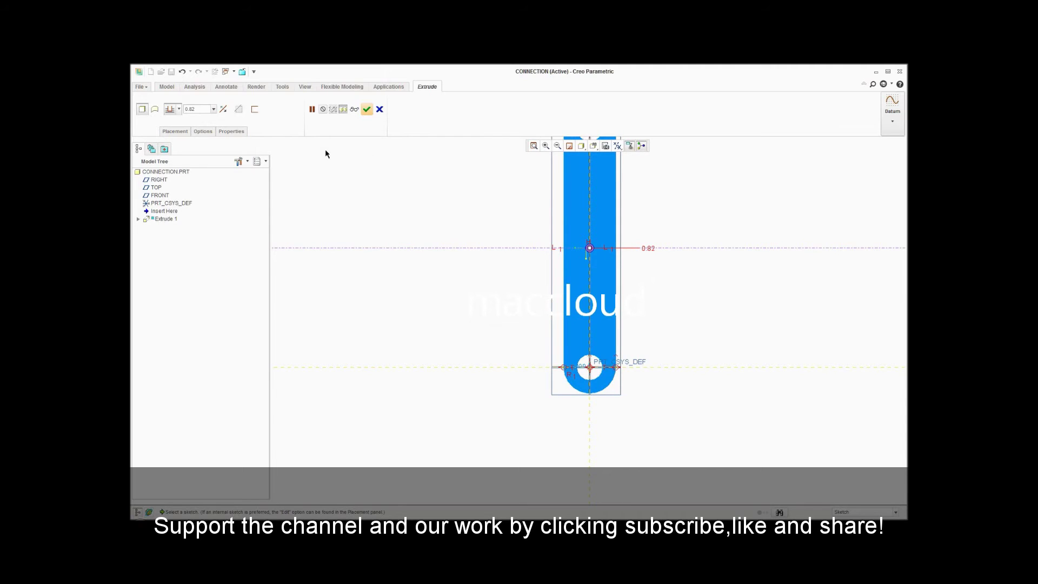
Step: Extrude the link profile 0.25 deep and complete the feature
{"action": "double_click", "coordinate": [190, 108]}
{"action": "type", "text": "0."}
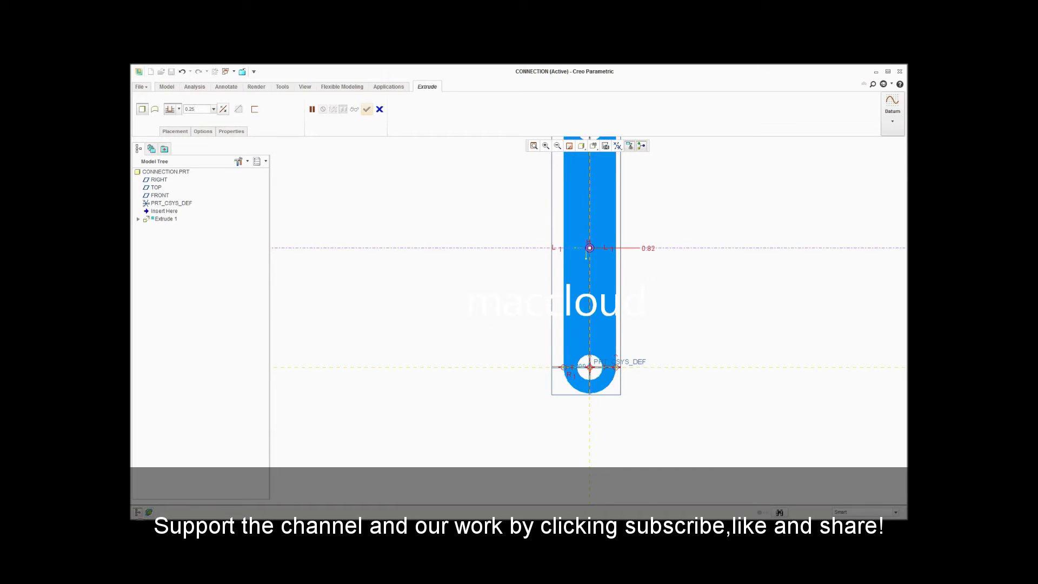
{"action": "key", "text": "Return"}
{"action": "left_click", "coordinate": [368, 109]}
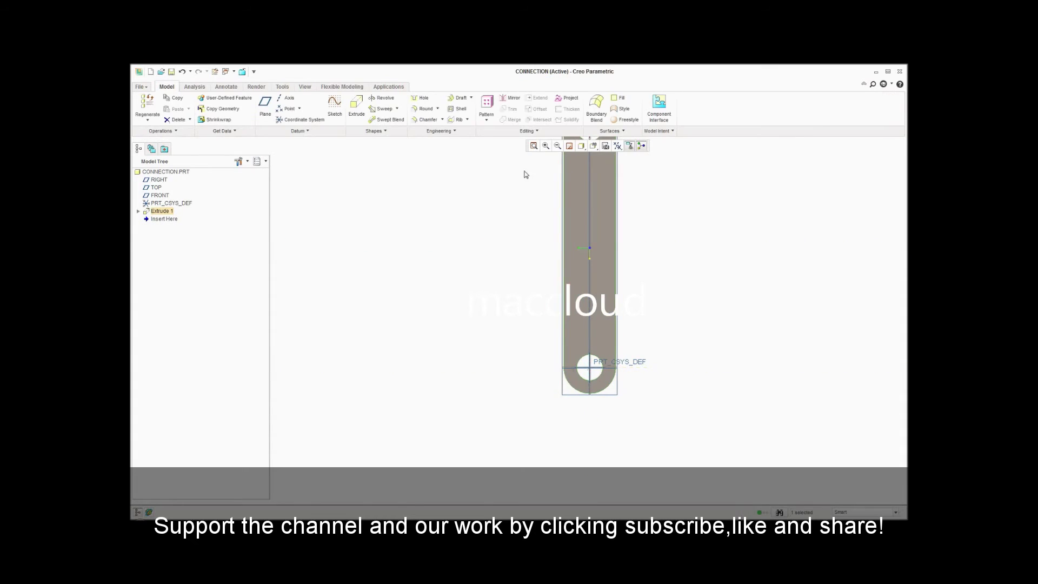
Step: Reorient the part to a saved view and start saving it
{"action": "left_click", "coordinate": [593, 146]}
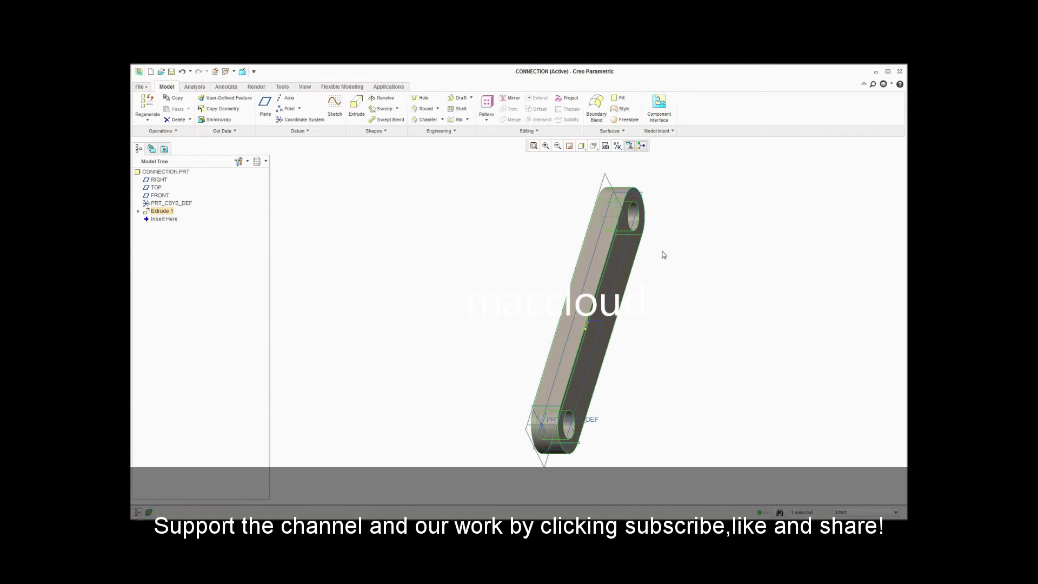
{"action": "mouse_move", "coordinate": [666, 271]}
{"action": "middle_mouse_down"}
{"action": "mouse_move", "coordinate": [638, 294]}
{"action": "mouse_move", "coordinate": [660, 275]}
{"action": "mouse_move", "coordinate": [670, 284]}
{"action": "mouse_move", "coordinate": [679, 294]}
{"action": "mouse_move", "coordinate": [673, 329]}
{"action": "middle_mouse_up"}
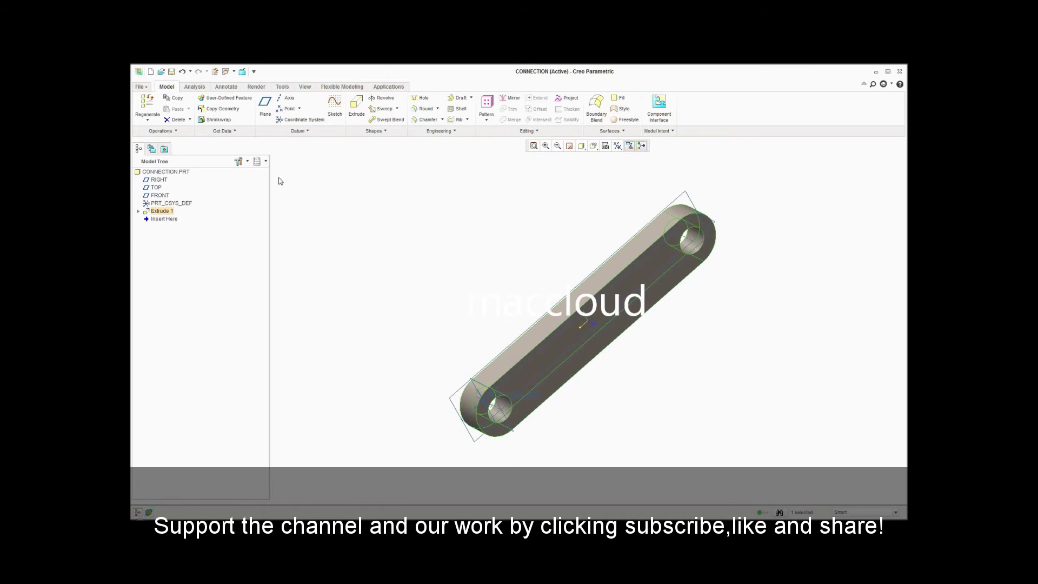
{"action": "left_click", "coordinate": [593, 146]}
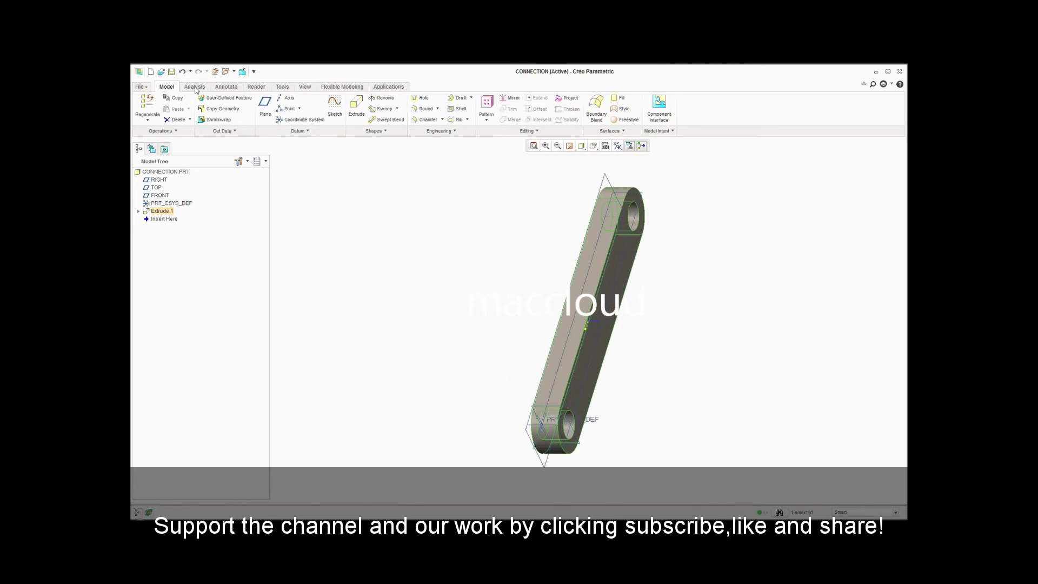
{"action": "left_click", "coordinate": [171, 71]}
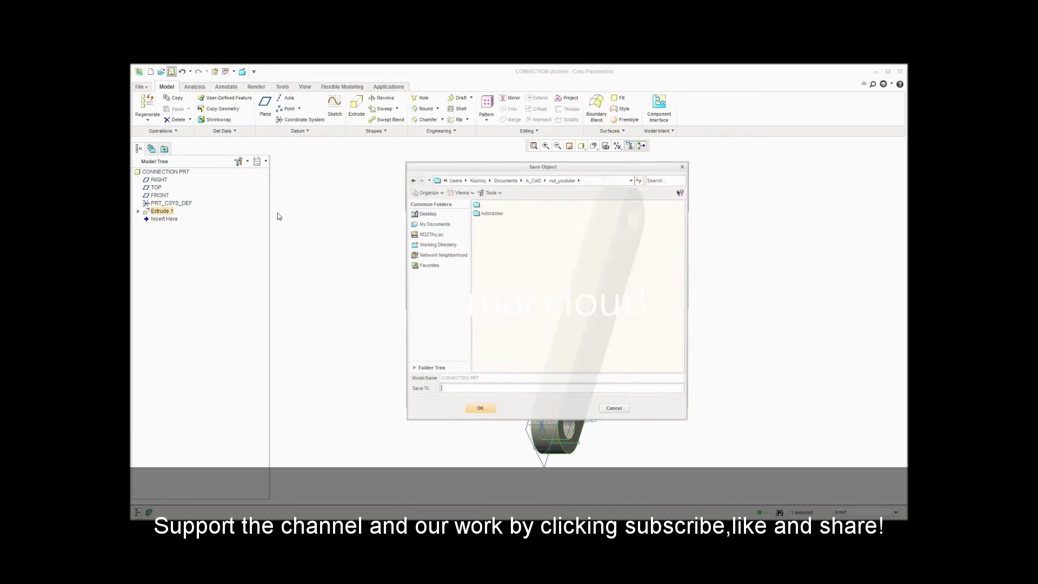
Step: Save CONNECTION, create the HANDLE part, and start an extrusion on RIGHT
{"action": "left_click", "coordinate": [479, 412]}
{"action": "type", "text": "handle"}
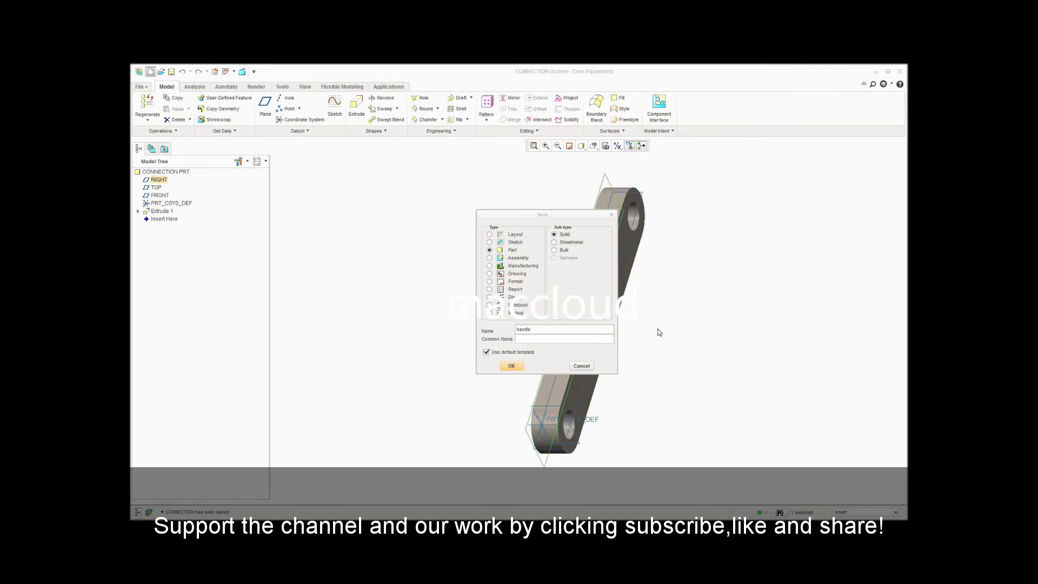
{"action": "left_click", "coordinate": [514, 367]}
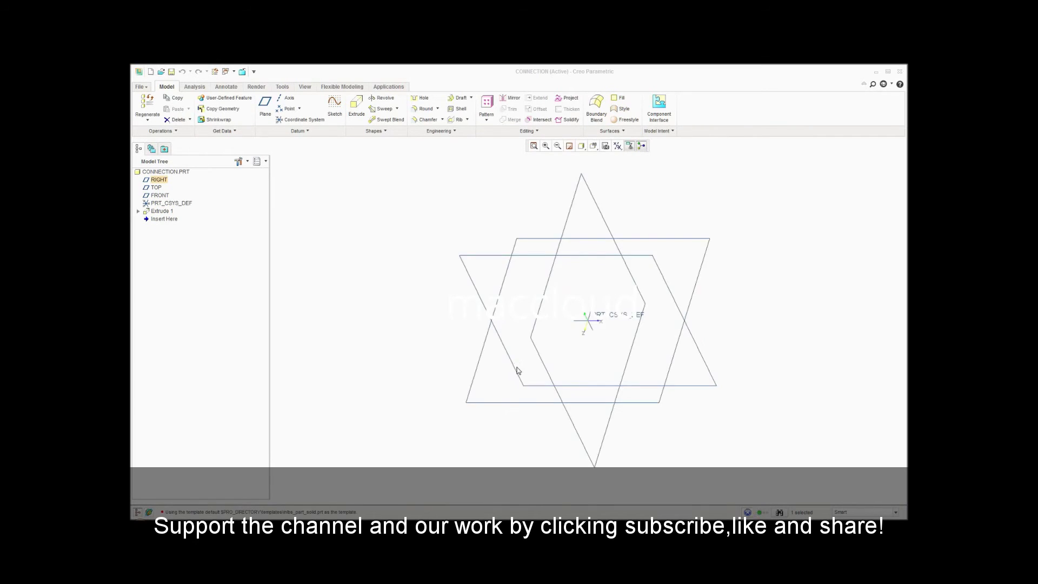
{"action": "left_click", "coordinate": [539, 361]}
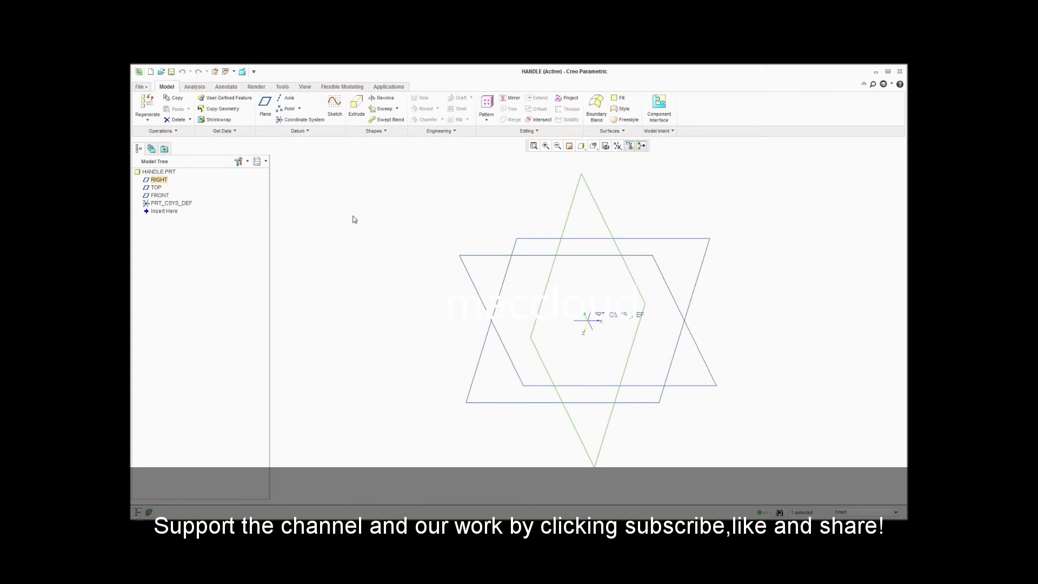
{"action": "left_click", "coordinate": [357, 109]}
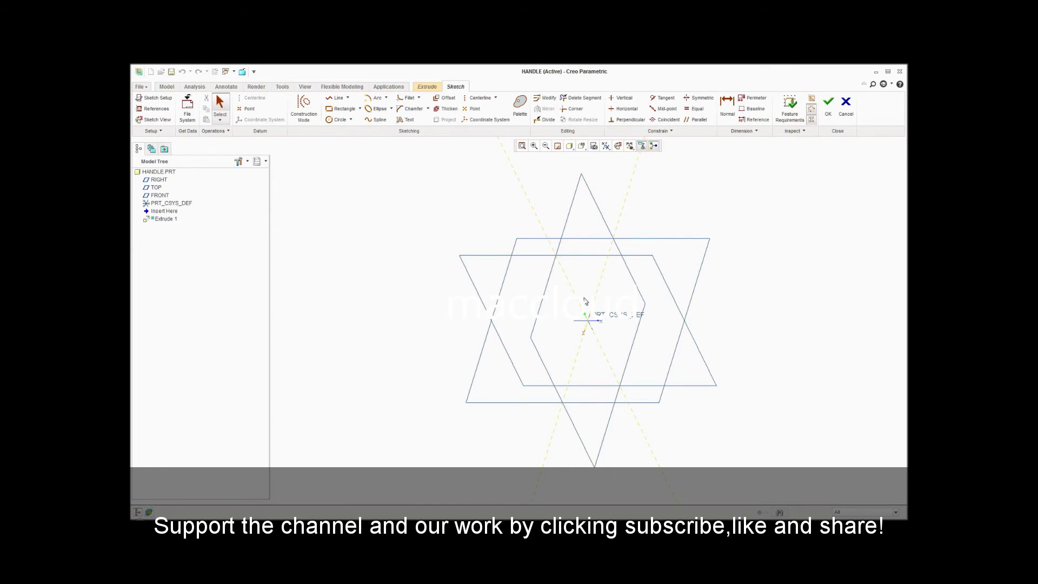
Step: Draw a rectangle around the part origin as the handle's first profile
{"action": "left_click", "coordinate": [336, 110]}
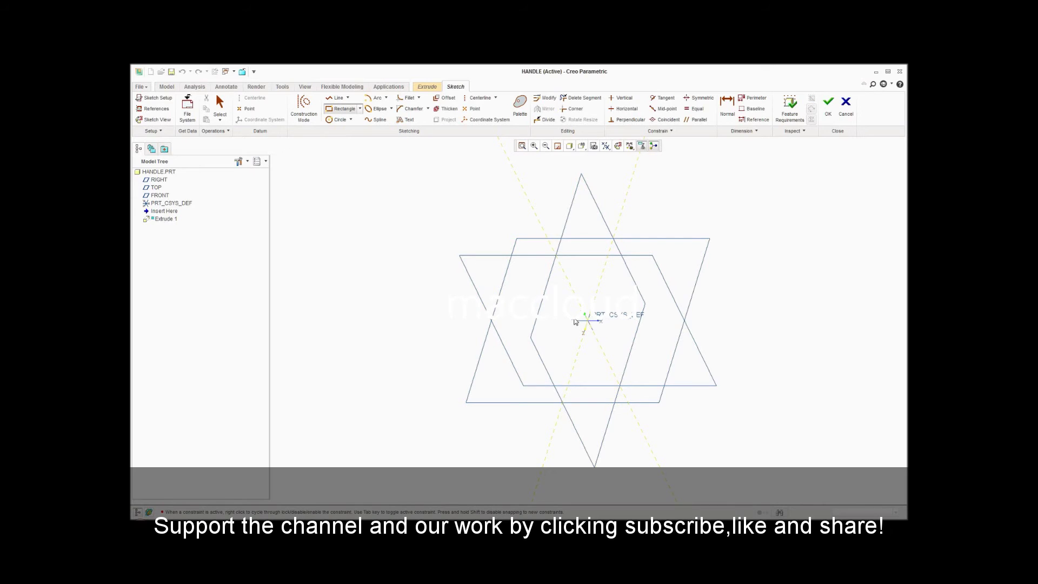
{"action": "left_click", "coordinate": [575, 321]}
{"action": "left_click", "coordinate": [620, 361]}
{"action": "middle_click", "coordinate": [621, 329]}
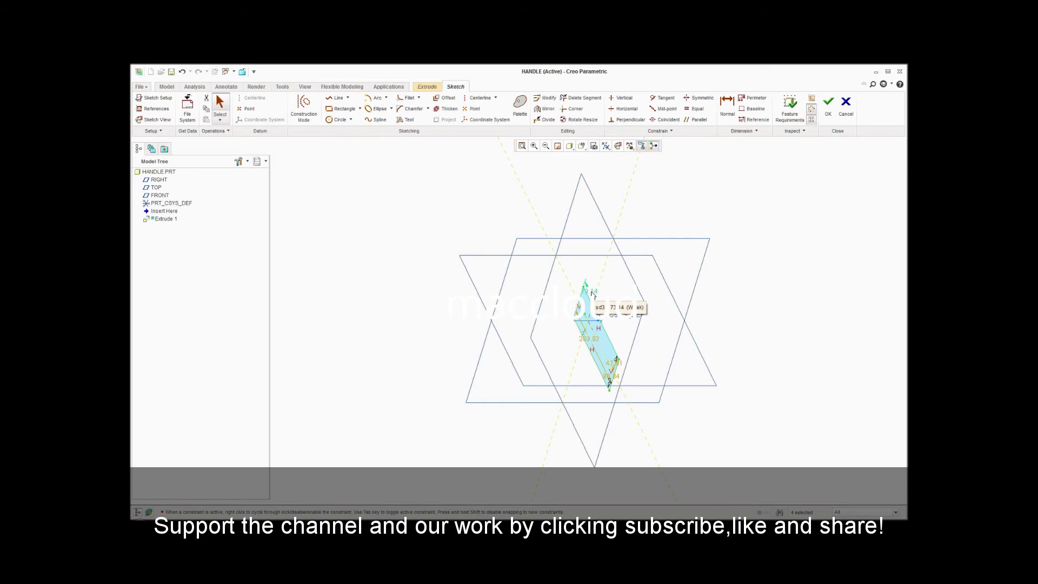
Step: Change the first rectangle dimensions to 0.5 and a 2-unit width, leaving 47.01 unchanged
{"action": "double_click", "coordinate": [591, 293]}
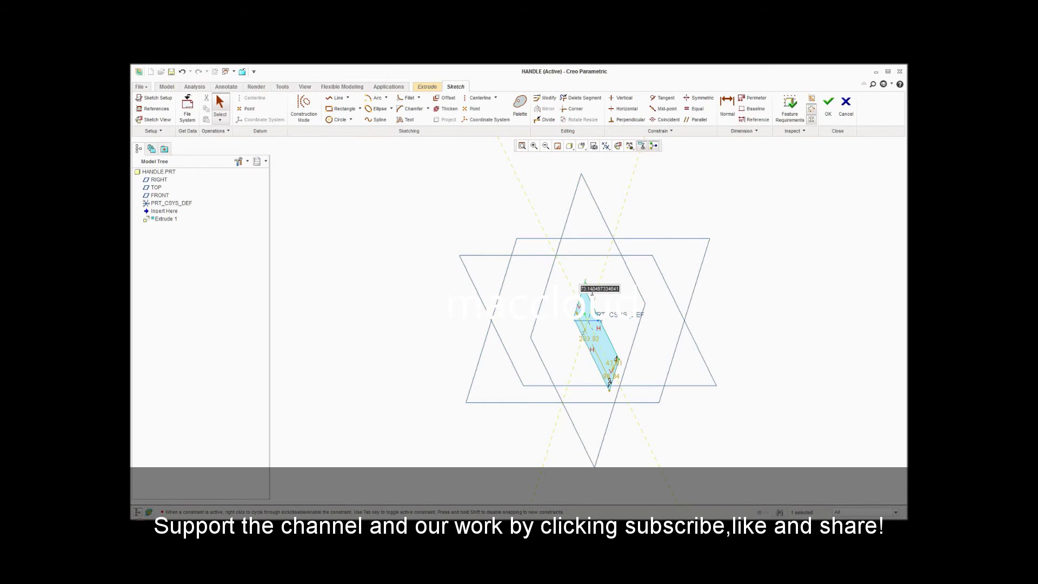
{"action": "type", "text": "0.5"}
{"action": "key", "text": "Return"}
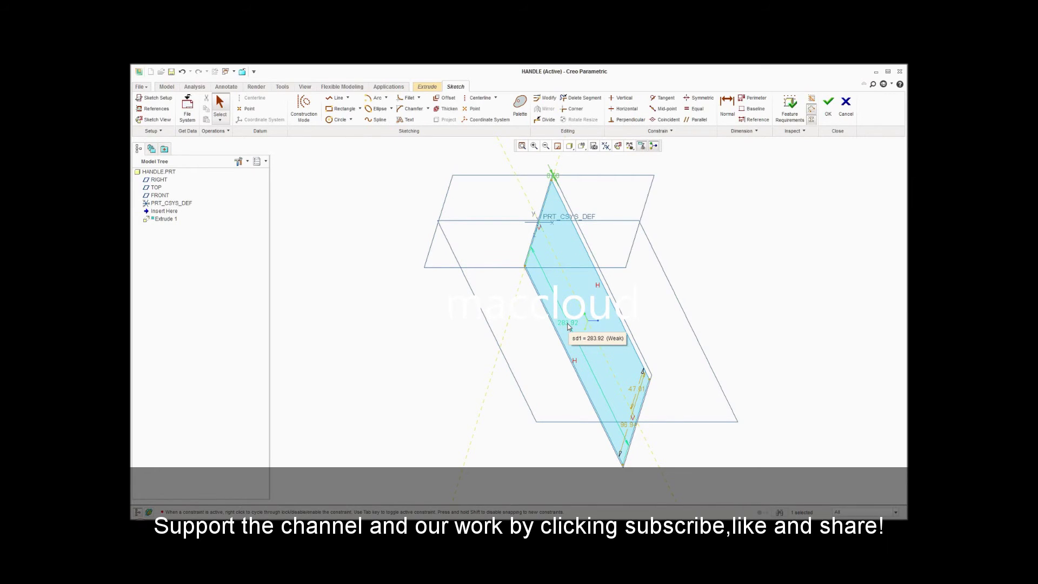
{"action": "double_click", "coordinate": [568, 324]}
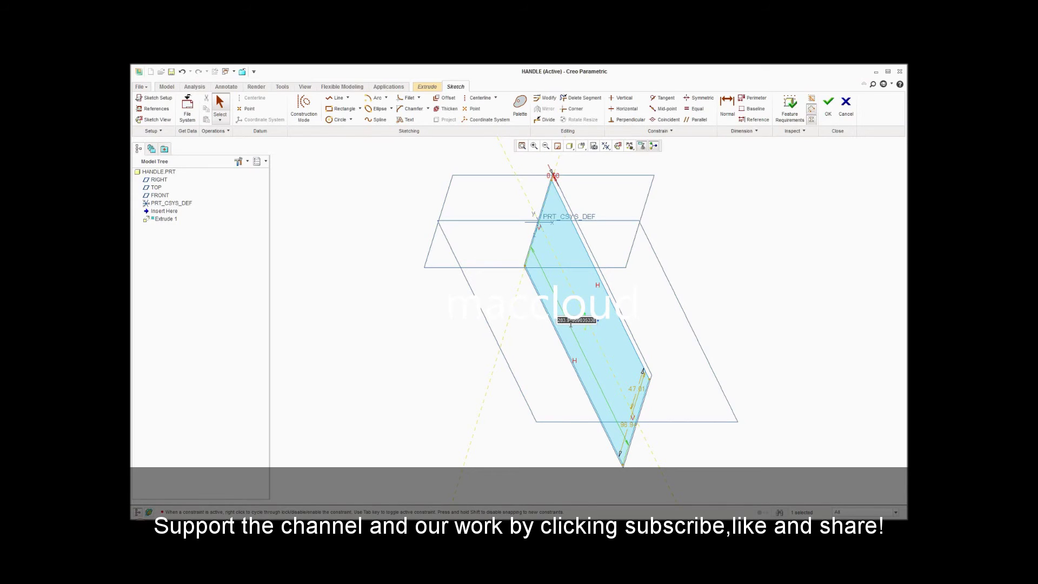
{"action": "type", "text": "2.5"}
{"action": "key", "text": "Return"}
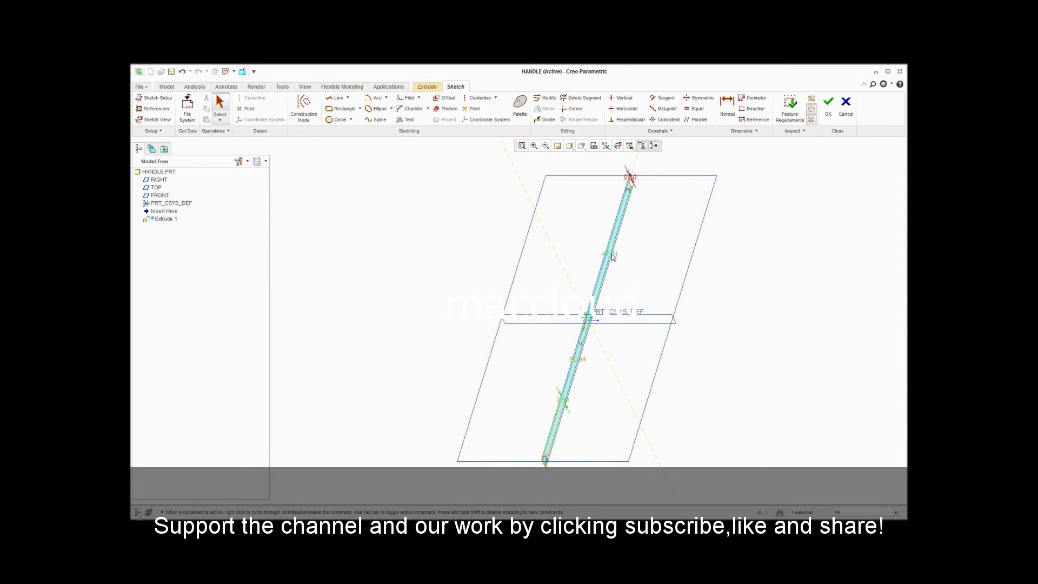
{"action": "double_click", "coordinate": [611, 254]}
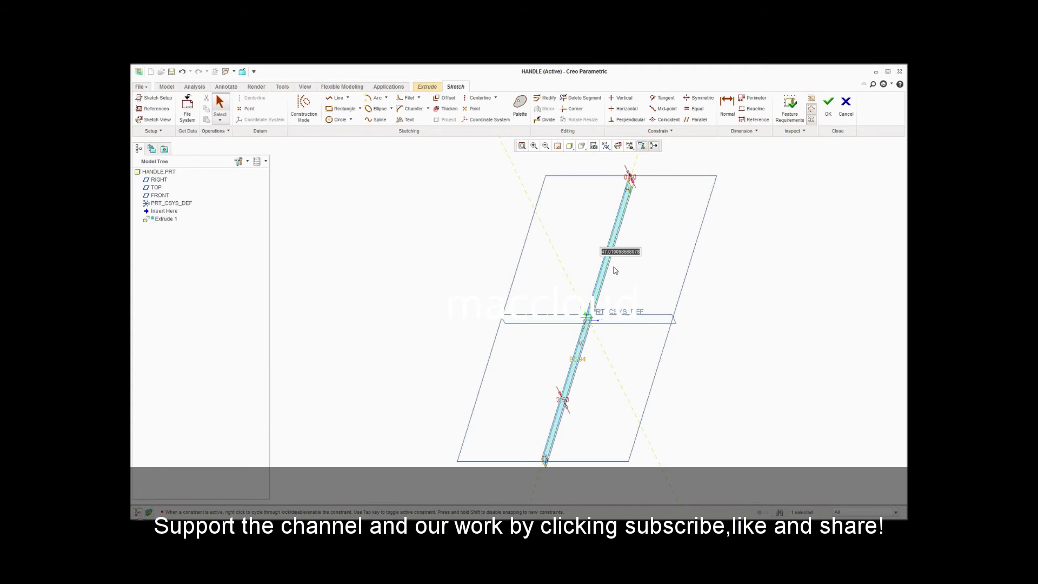
{"action": "key", "text": "End"}
{"action": "key", "text": "Return"}
Step: Set the remaining rectangle dimensions to 0.5 and 0.25 and accept the sketch
{"action": "double_click", "coordinate": [583, 359]}
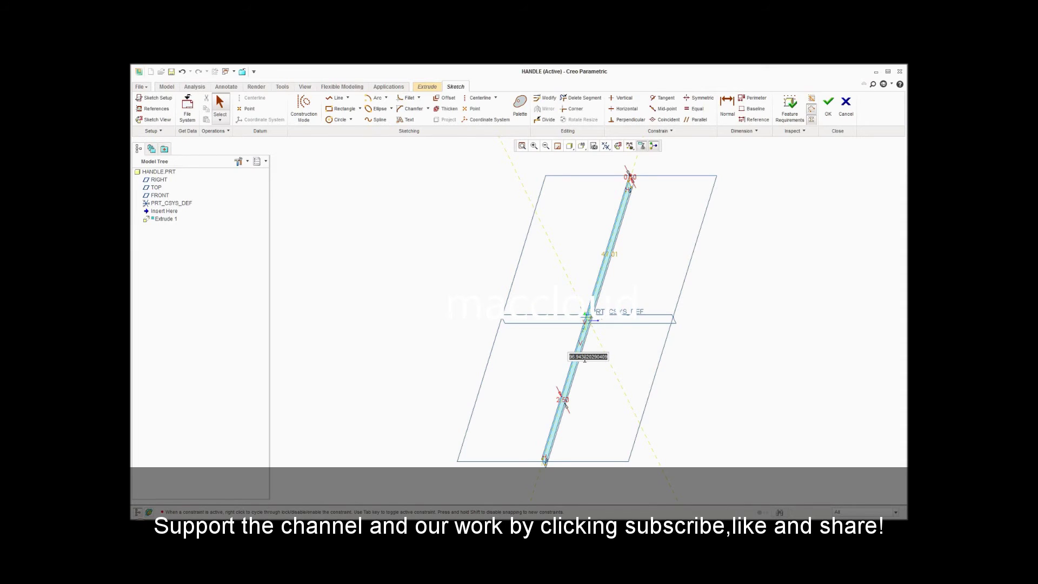
{"action": "type", "text": "0.5"}
{"action": "key", "text": "Return"}
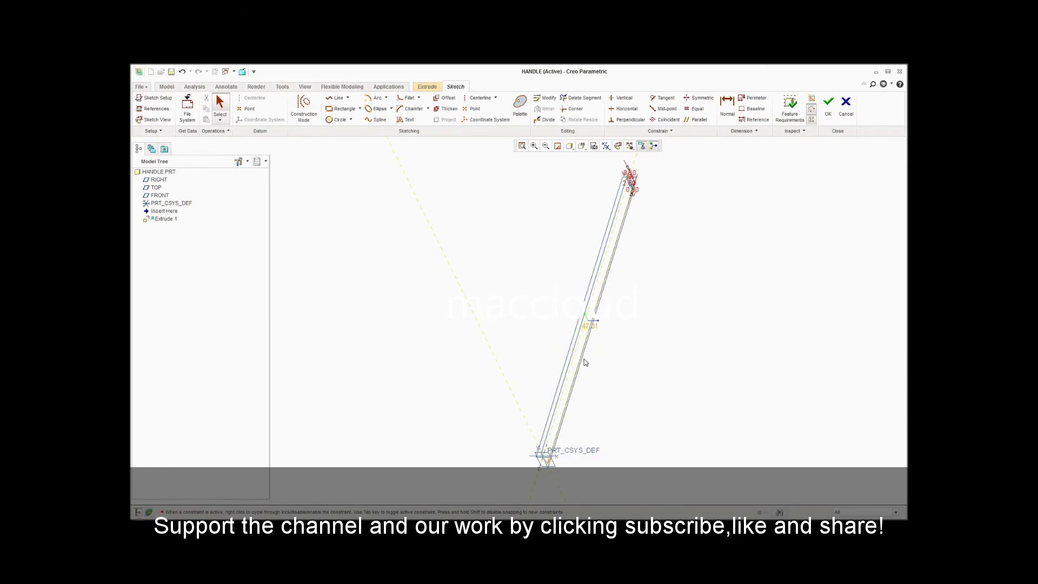
{"action": "double_click", "coordinate": [589, 327]}
{"action": "type", "text": "0.25"}
{"action": "key", "text": "Return"}
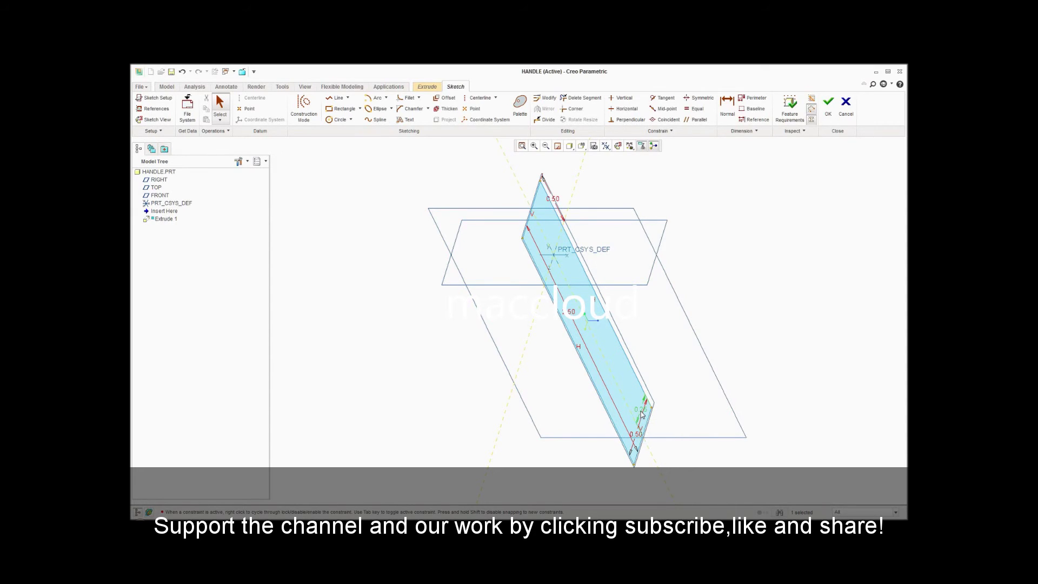
{"action": "left_click", "coordinate": [643, 414]}
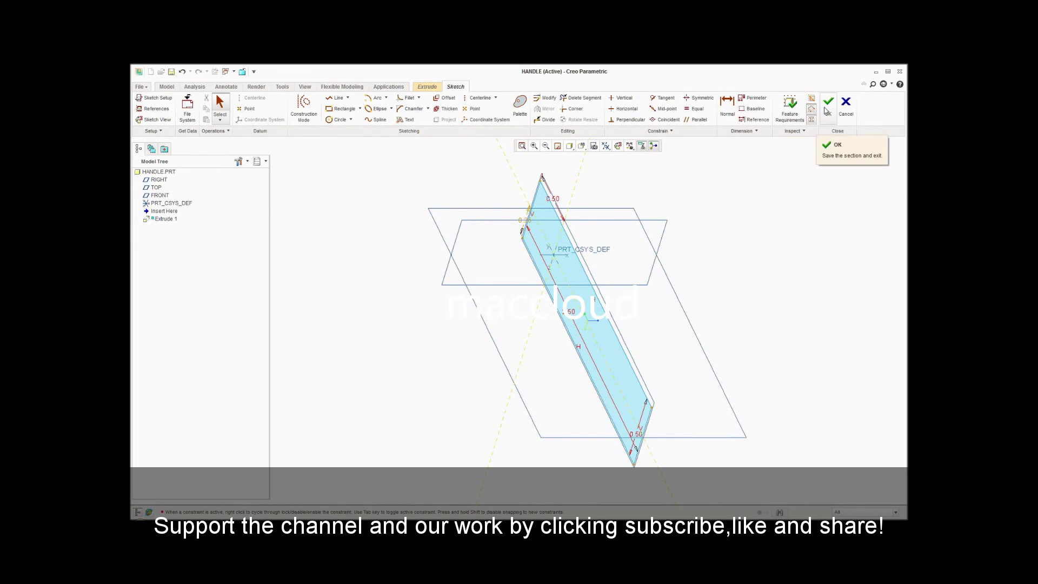
{"action": "left_click", "coordinate": [827, 110]}
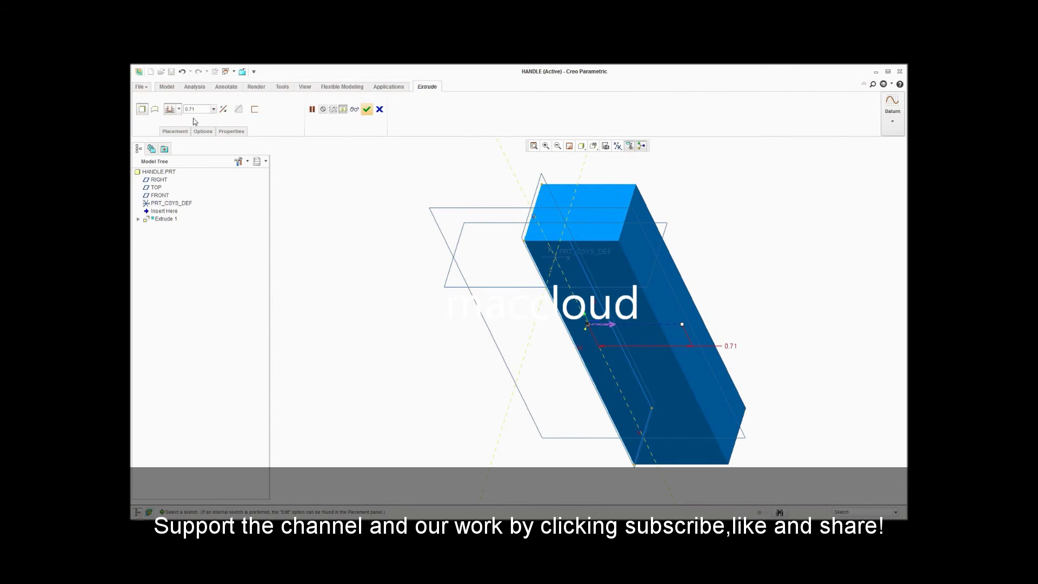
Step: Extrude the square symmetrically to a 0.50 depth and finish the feature
{"action": "left_click", "coordinate": [179, 110]}
{"action": "left_click", "coordinate": [172, 135]}
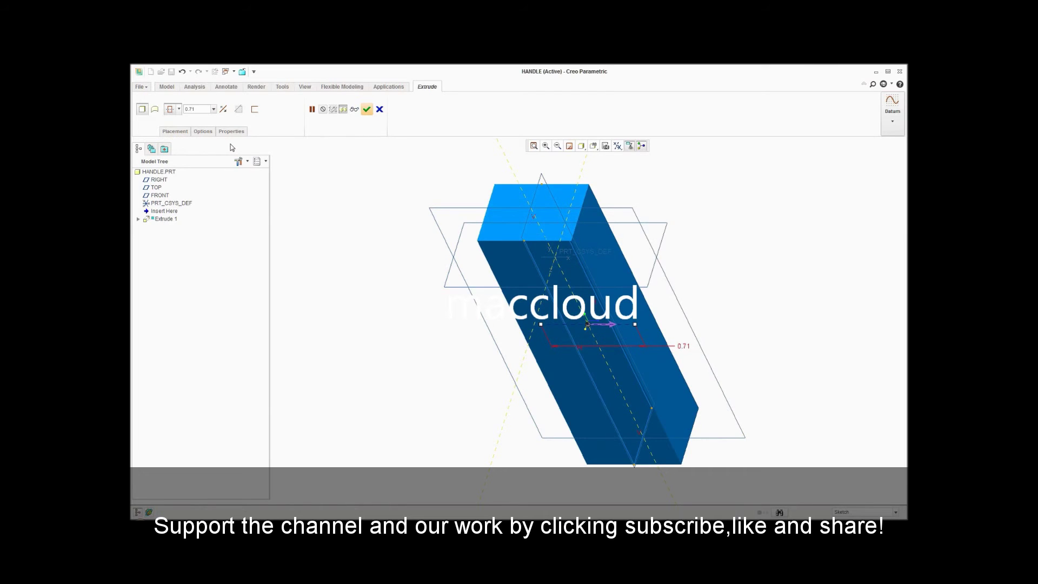
{"action": "double_click", "coordinate": [193, 111]}
{"action": "type", "text": "0.5"}
{"action": "type", "text": "0"}
{"action": "key", "text": "Return"}
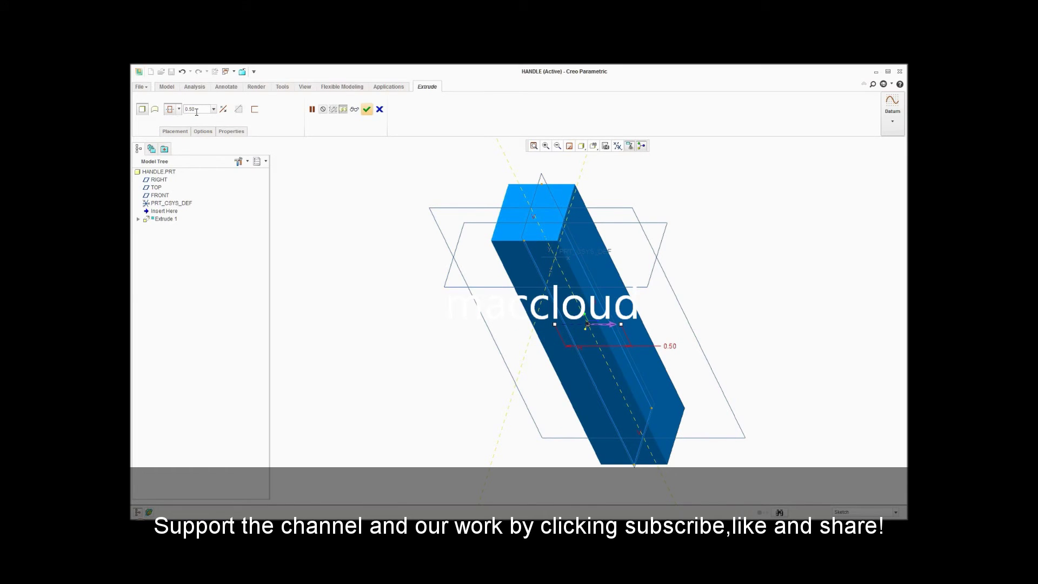
{"action": "left_click", "coordinate": [366, 110]}
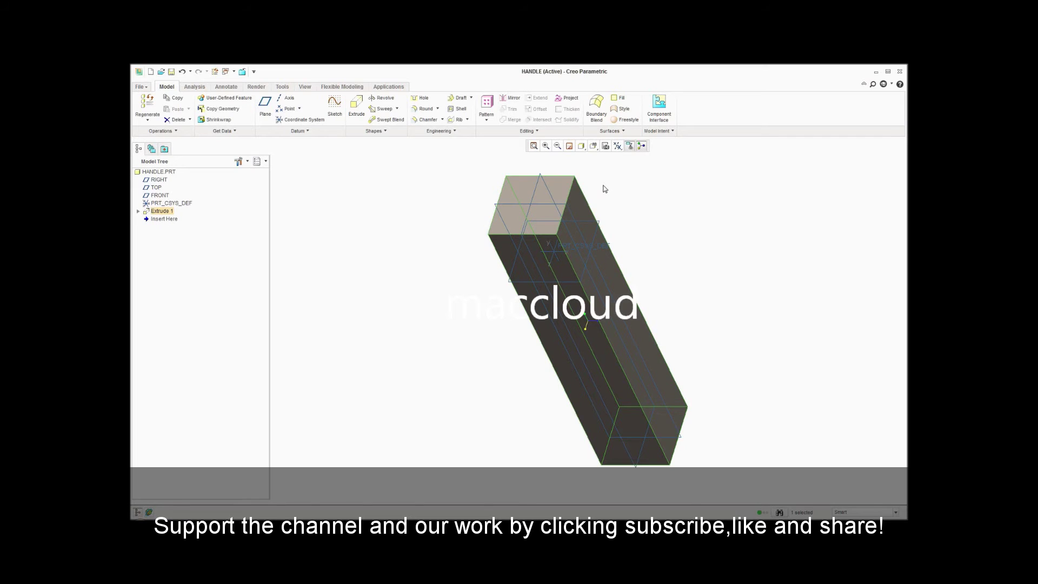
Step: Start a second extrusion sketched on FRONT, reopening the sketch and tilting the view
{"action": "left_click", "coordinate": [164, 196]}
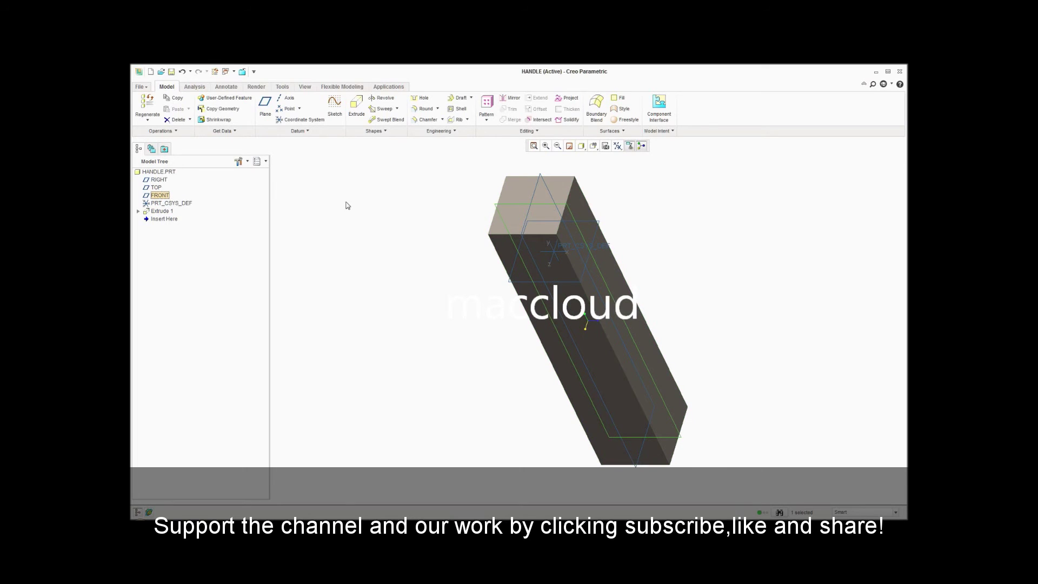
{"action": "left_click", "coordinate": [356, 106]}
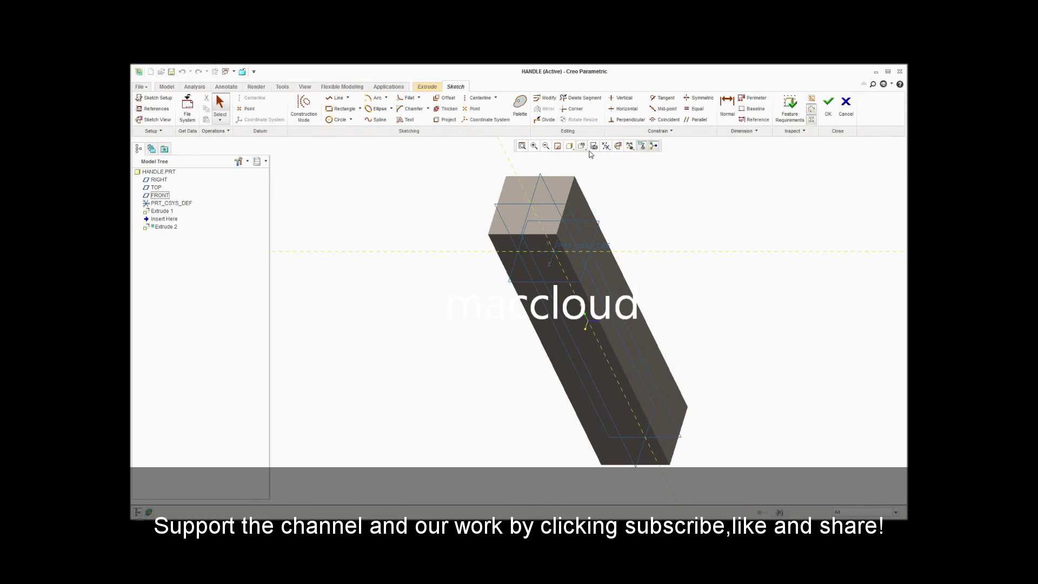
{"action": "left_click", "coordinate": [618, 146]}
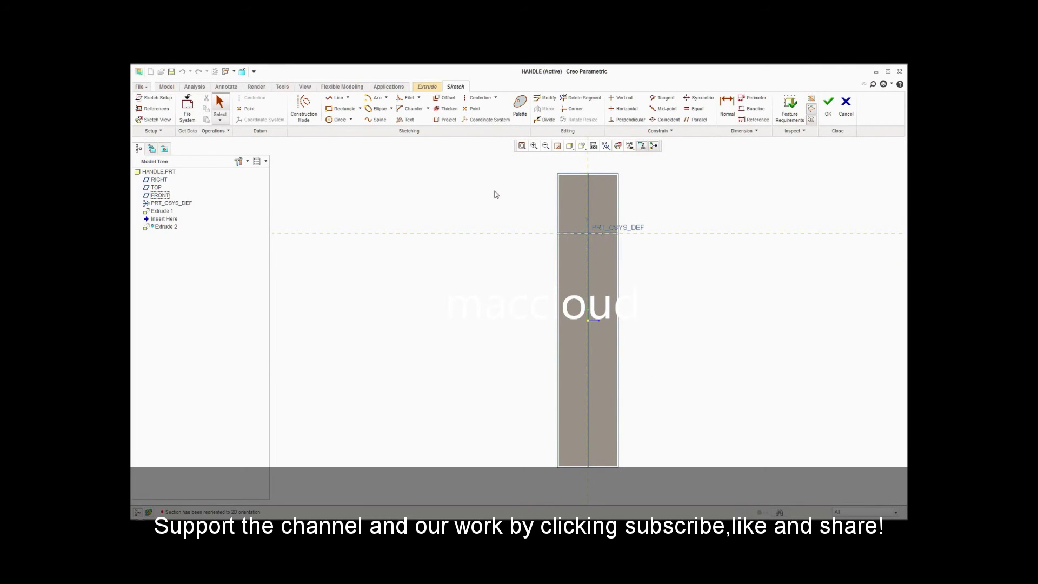
{"action": "left_click", "coordinate": [846, 108]}
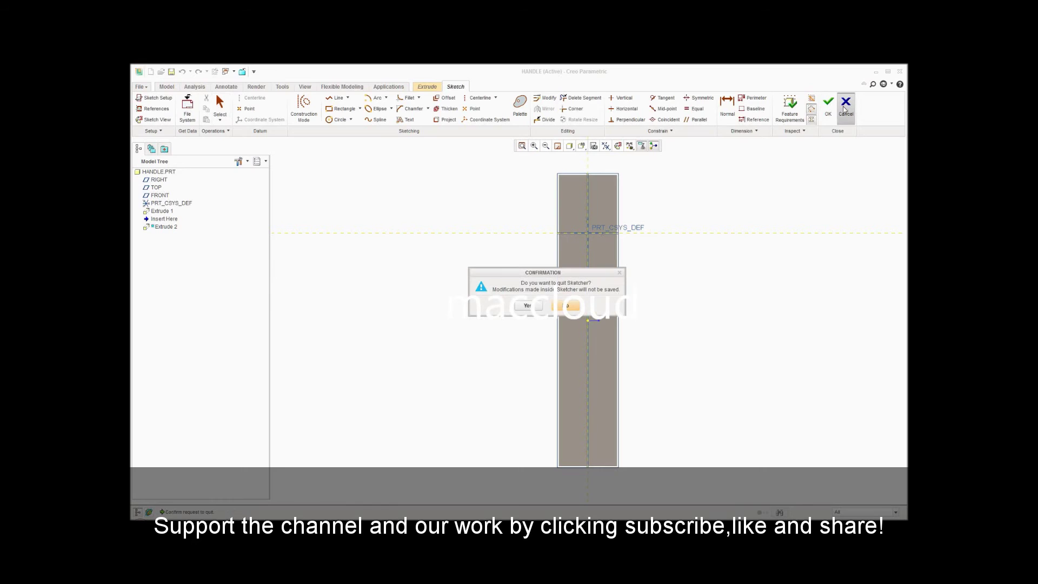
{"action": "left_click", "coordinate": [528, 306]}
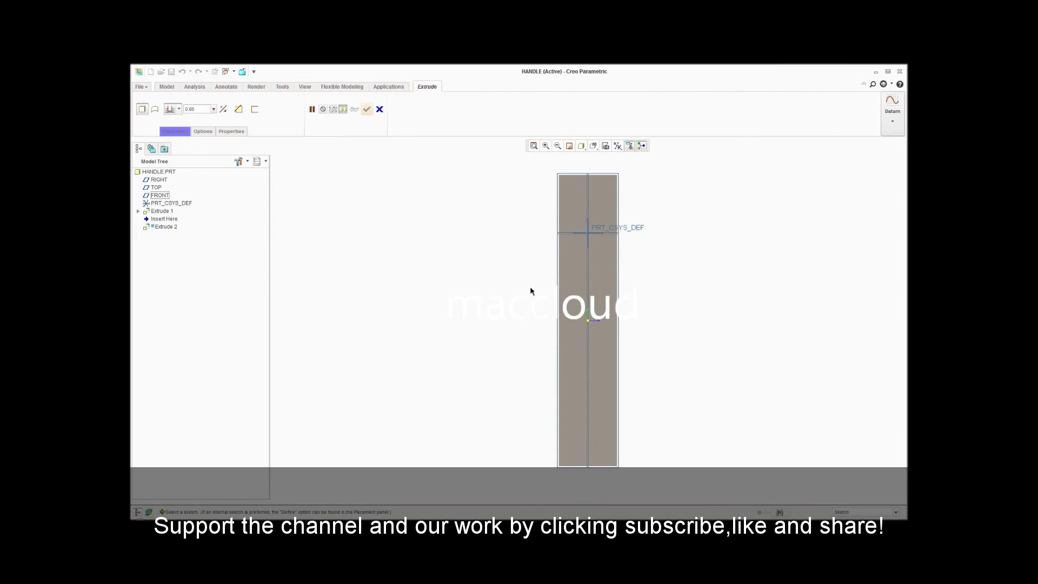
{"action": "left_click", "coordinate": [574, 207]}
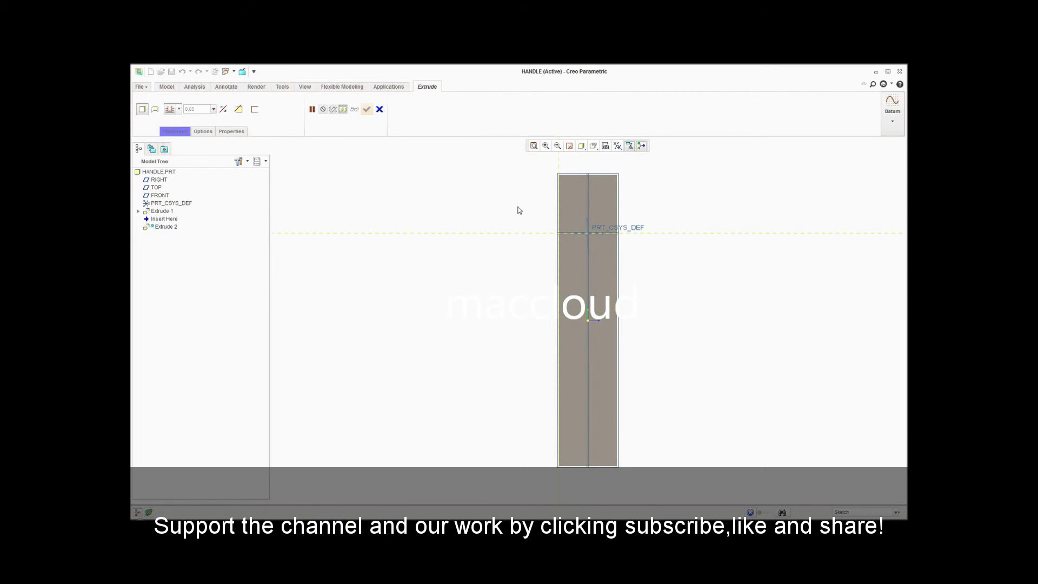
{"action": "middle_click_drag", "start_coordinate": [508, 213], "coordinate": [507, 220]}
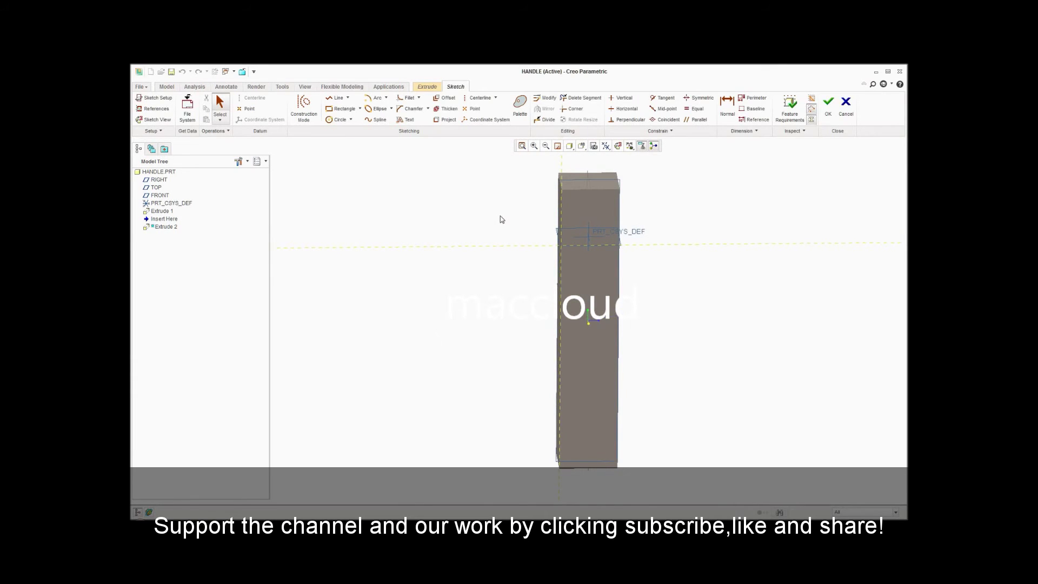
{"action": "left_click", "coordinate": [328, 120]}
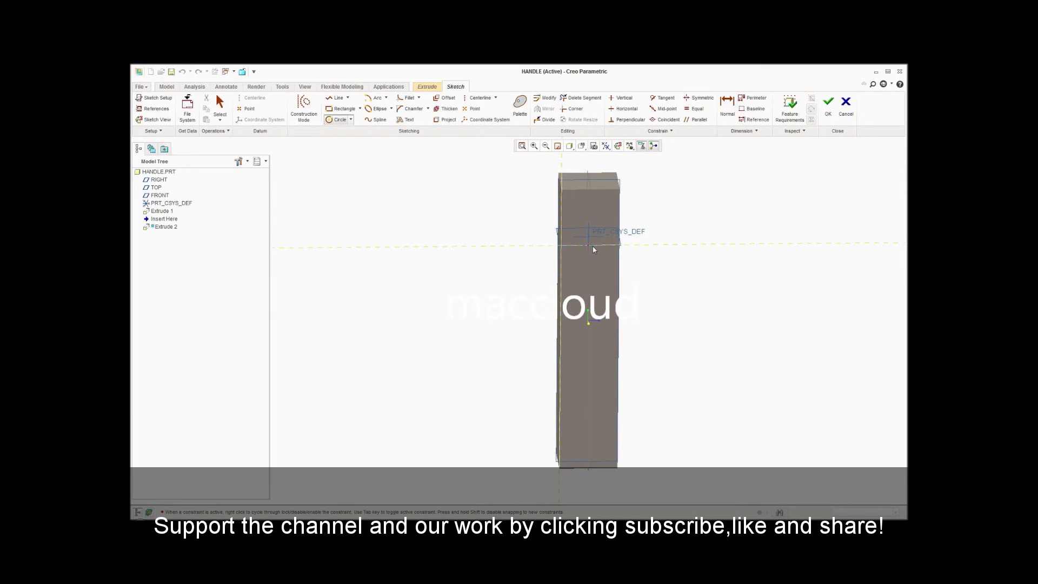
Step: Draw a 0.25-diameter circle at the sketch origin, dropping a conflicting dimension
{"action": "left_click", "coordinate": [617, 145]}
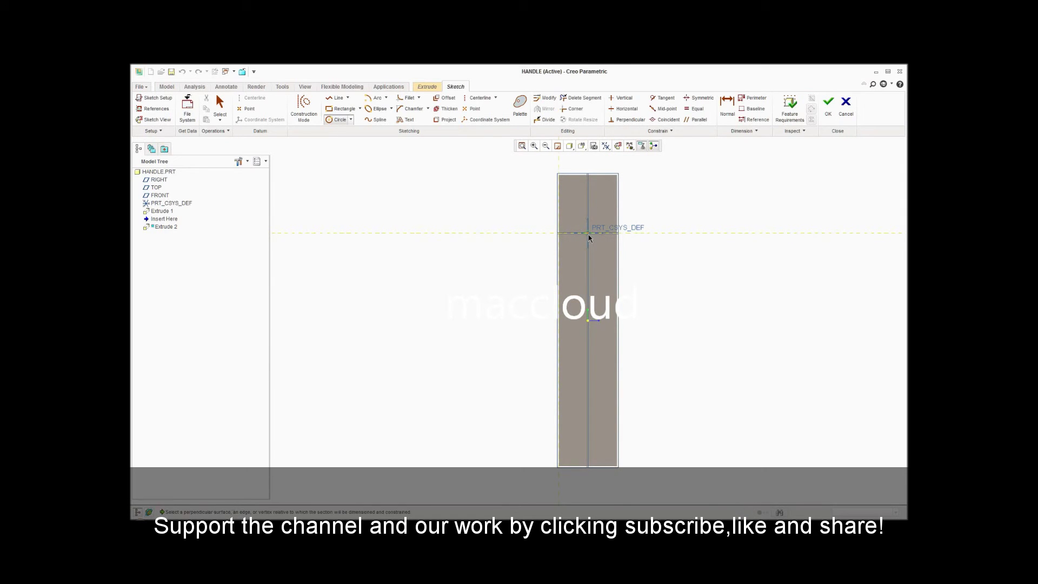
{"action": "left_click", "coordinate": [589, 239]}
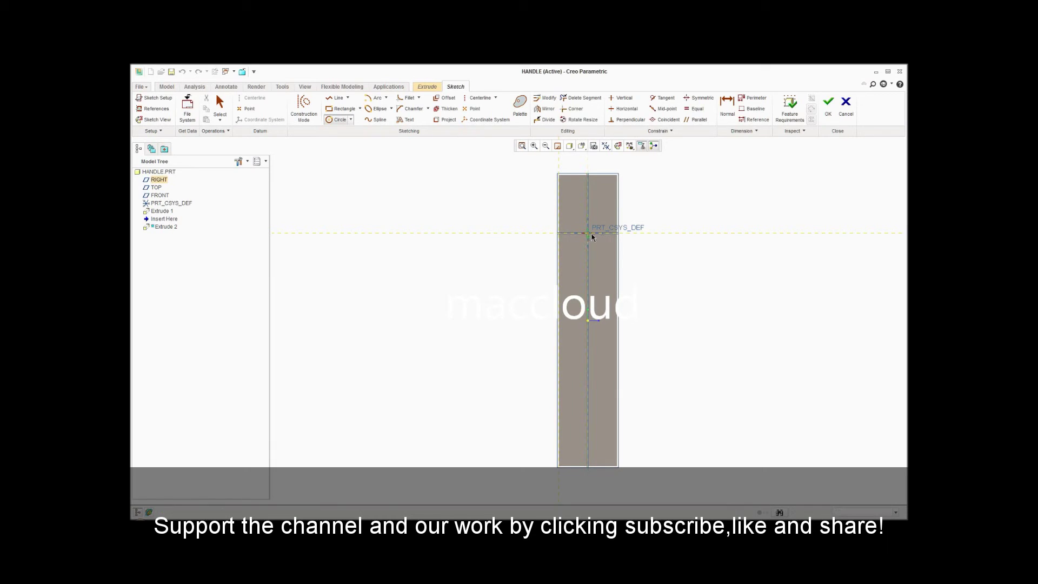
{"action": "left_click", "coordinate": [588, 234]}
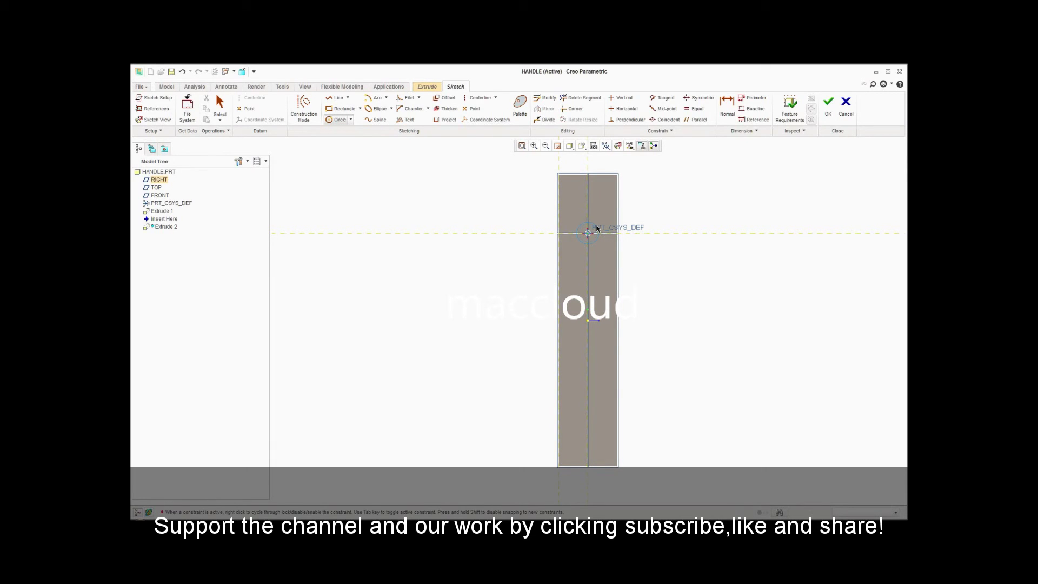
{"action": "middle_click", "coordinate": [649, 216]}
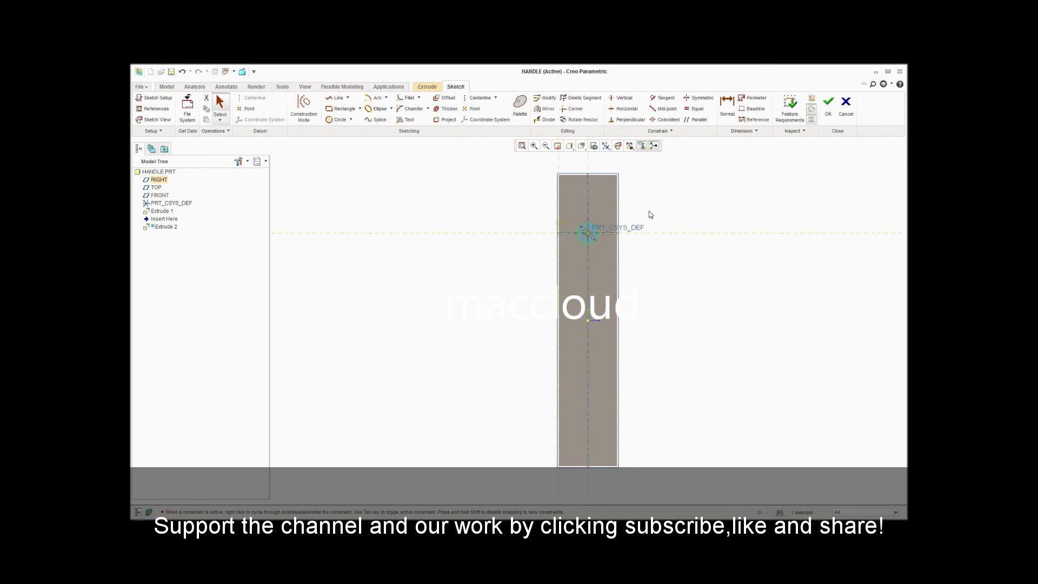
{"action": "left_click", "coordinate": [561, 221]}
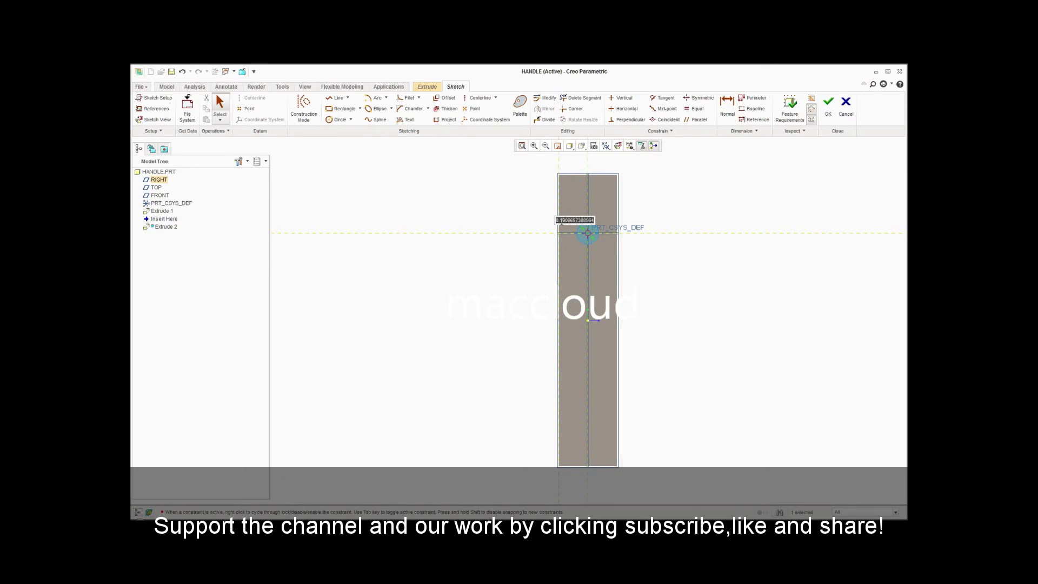
{"action": "type", "text": "0.25"}
{"action": "key", "text": "Return"}
{"action": "left_click", "coordinate": [729, 115]}
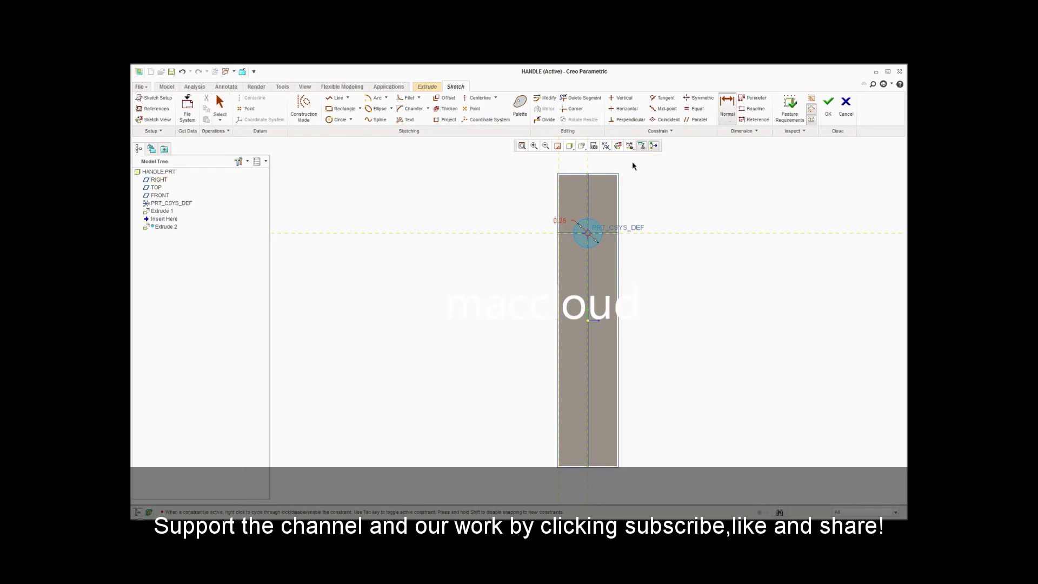
{"action": "left_click", "coordinate": [590, 233]}
{"action": "middle_click", "coordinate": [646, 222]}
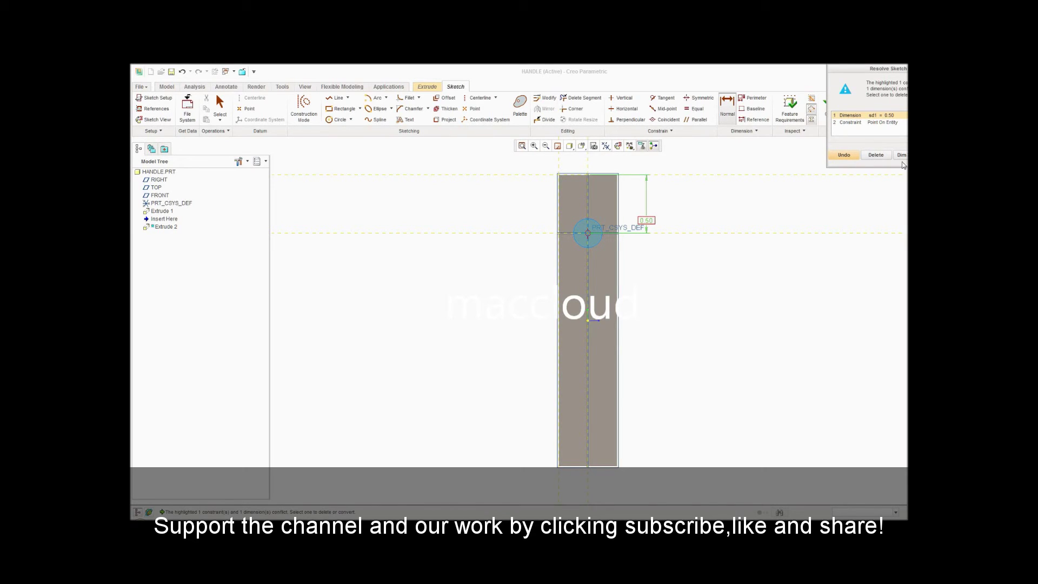
{"action": "left_click", "coordinate": [846, 156]}
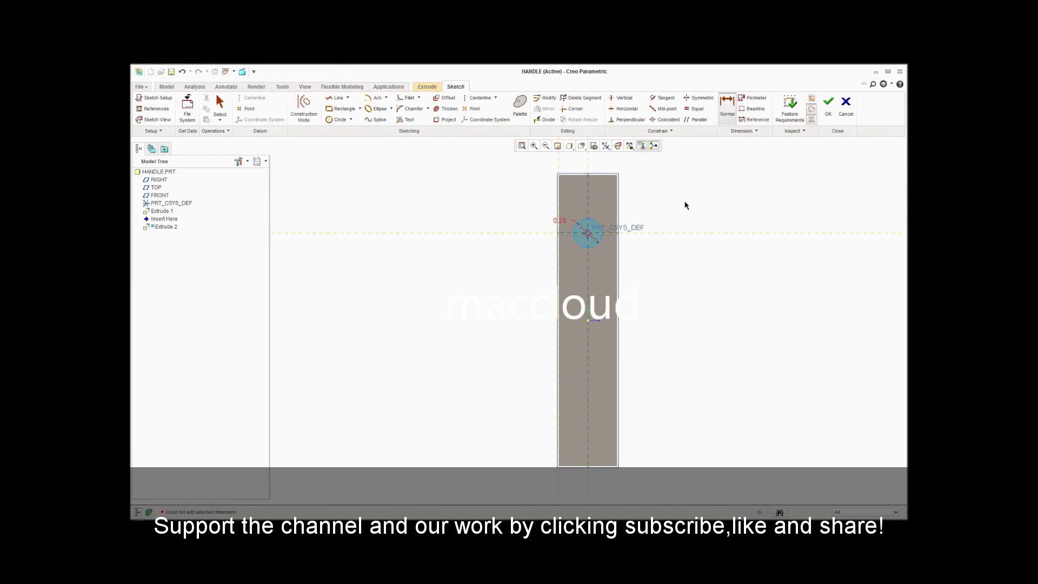
Step: Add an equal-radius lower circle and dimension it 2.00 from the top edge
{"action": "left_click", "coordinate": [340, 121]}
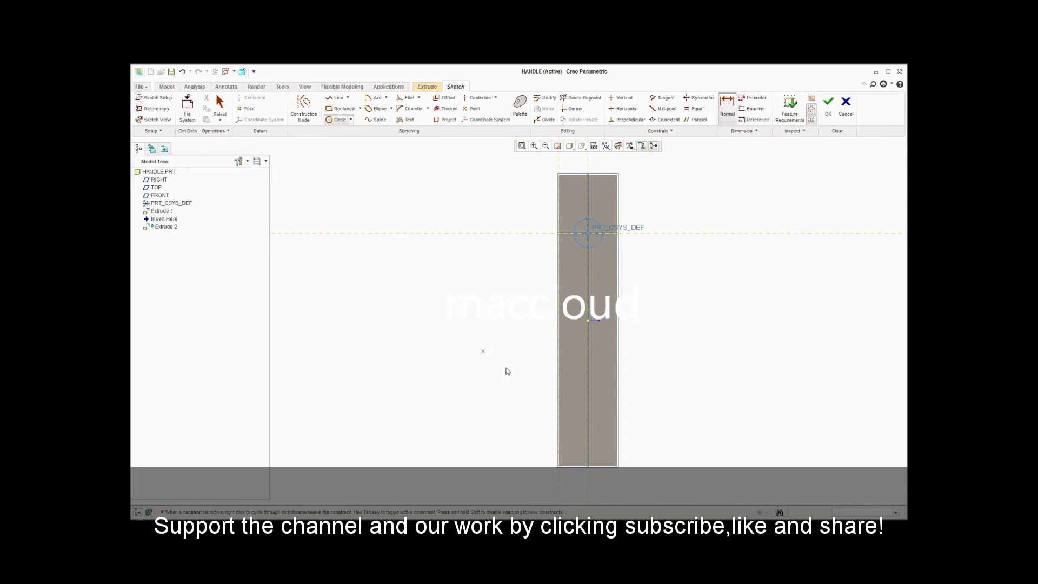
{"action": "left_click", "coordinate": [599, 398]}
{"action": "middle_click", "coordinate": [661, 379]}
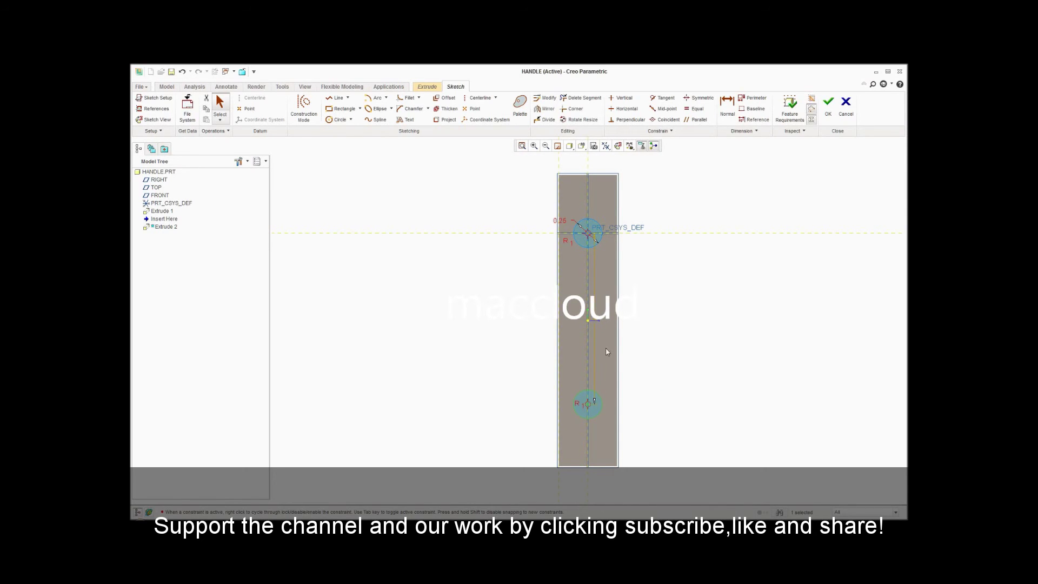
{"action": "left_click", "coordinate": [590, 318]}
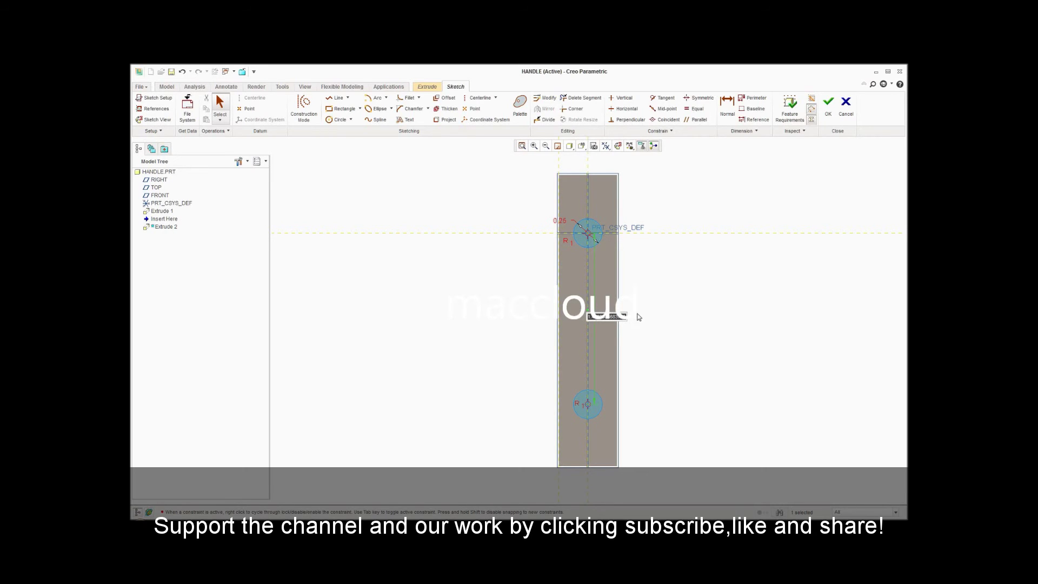
{"action": "key", "text": "Escape"}
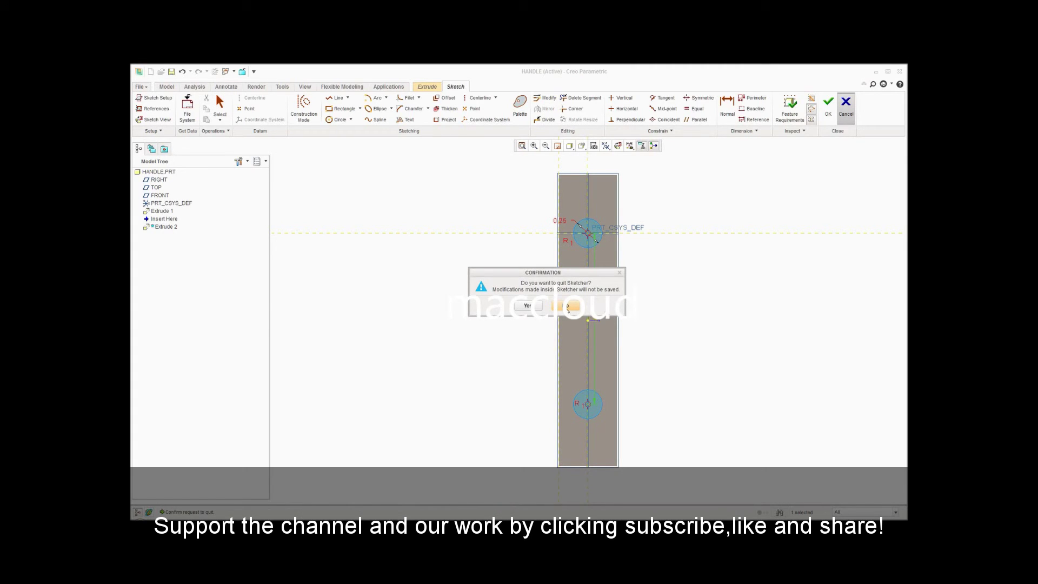
{"action": "left_click", "coordinate": [567, 306]}
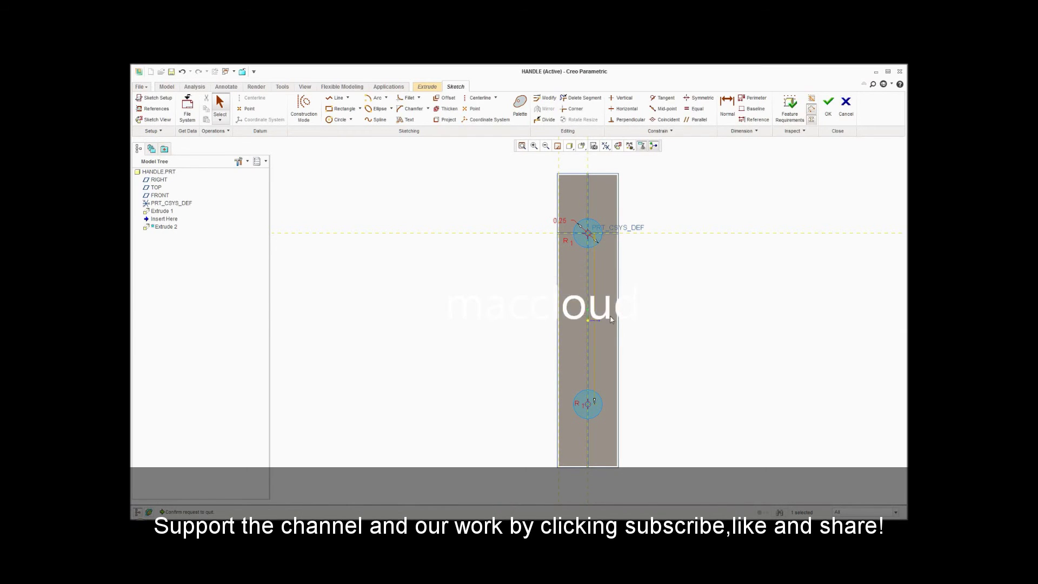
{"action": "key", "text": "d"}
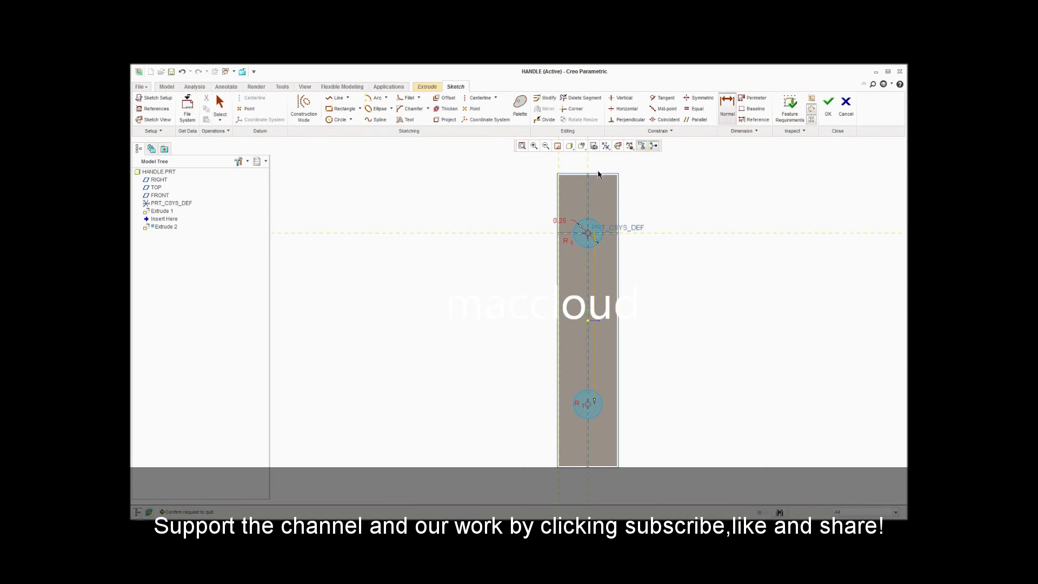
{"action": "left_click", "coordinate": [588, 403]}
{"action": "middle_click", "coordinate": [641, 331]}
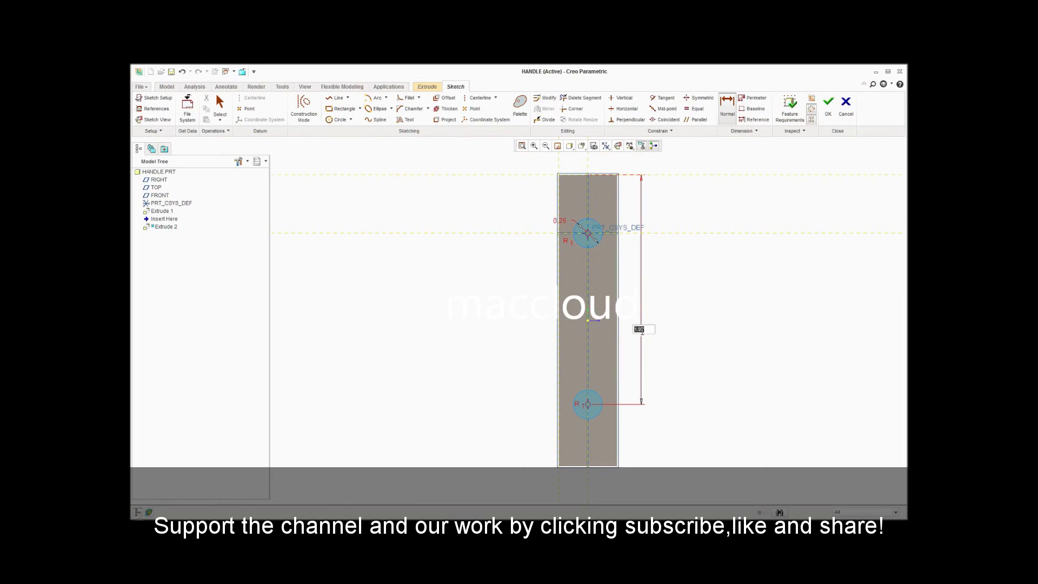
{"action": "type", "text": "2"}
{"action": "key", "text": "Return"}
Step: Cut the two sketched circles through the bar as holes, then view the part in 3D
{"action": "left_click", "coordinate": [829, 108]}
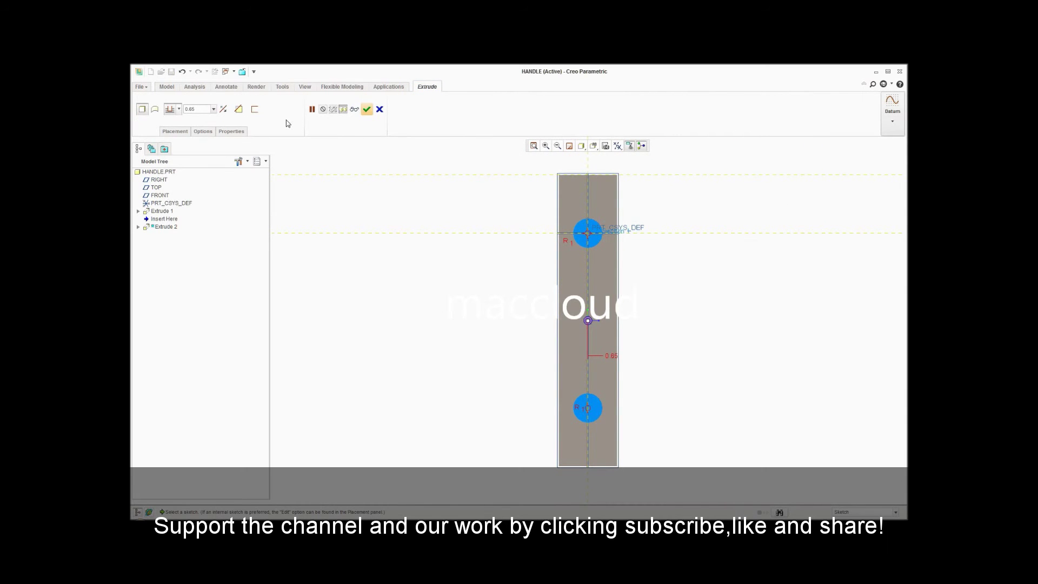
{"action": "left_click", "coordinate": [239, 109]}
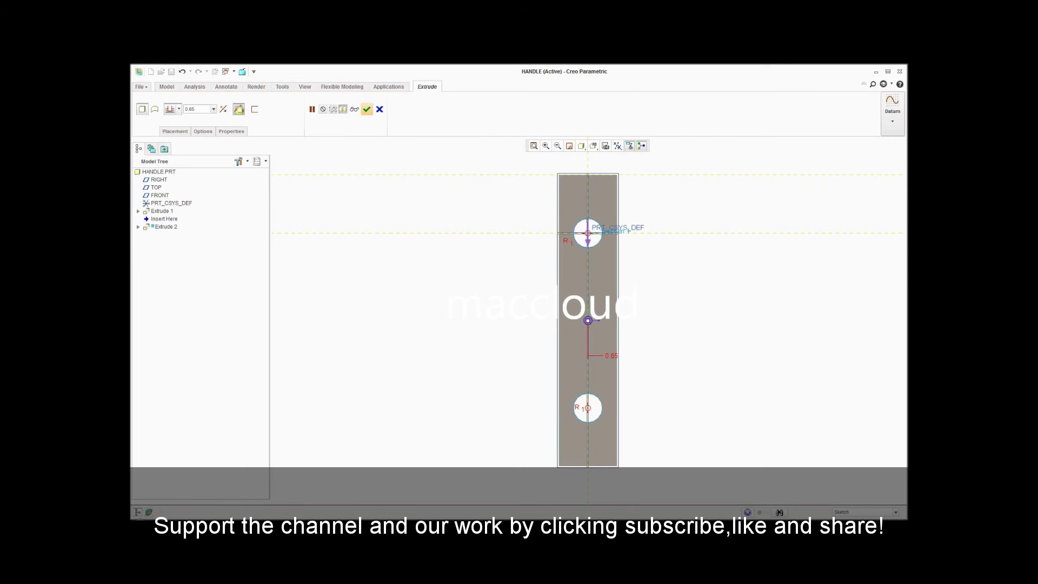
{"action": "left_click", "coordinate": [380, 109]}
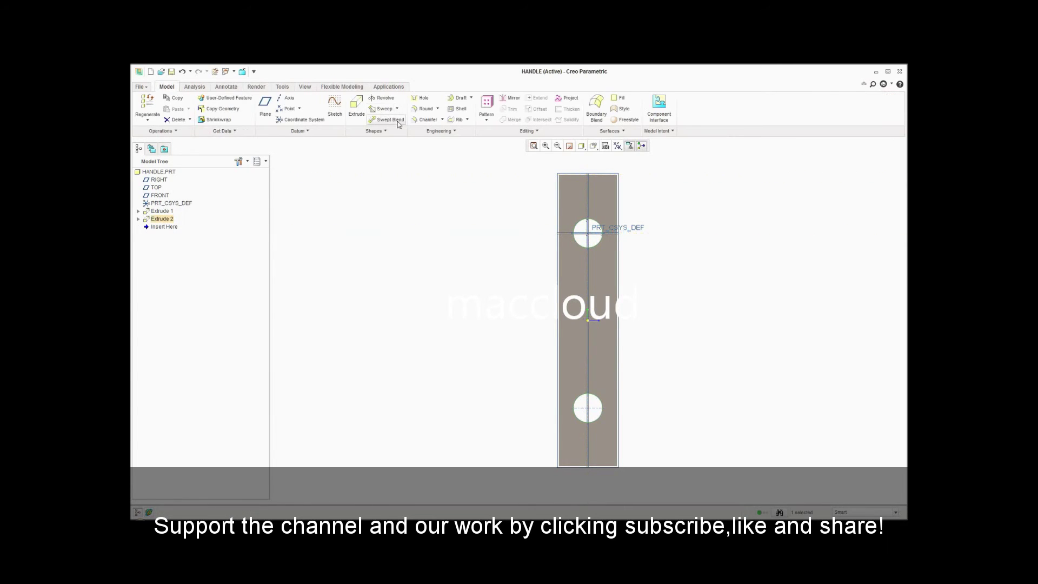
{"action": "left_click", "coordinate": [593, 148]}
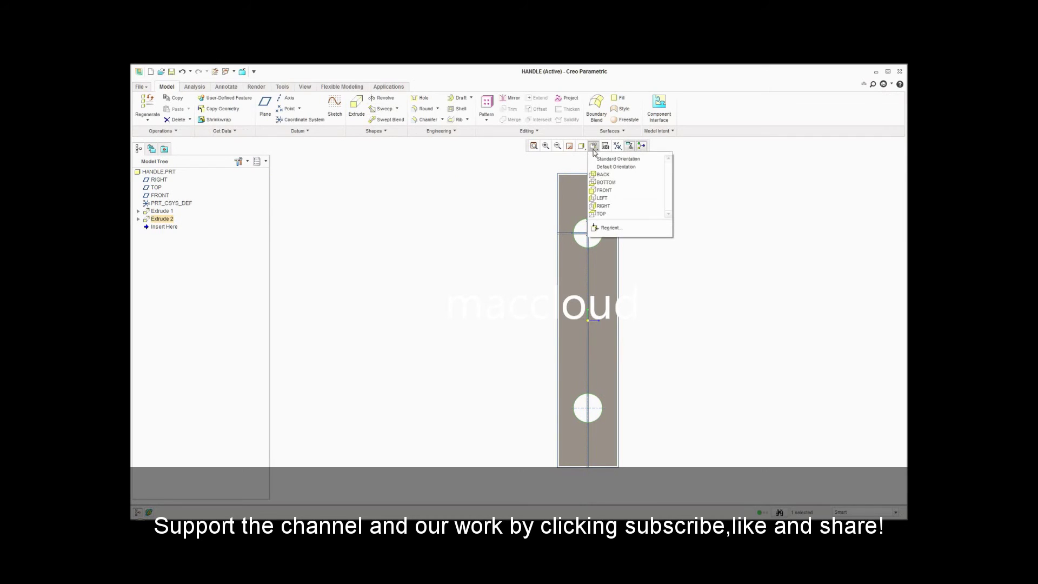
{"action": "left_click", "coordinate": [617, 160]}
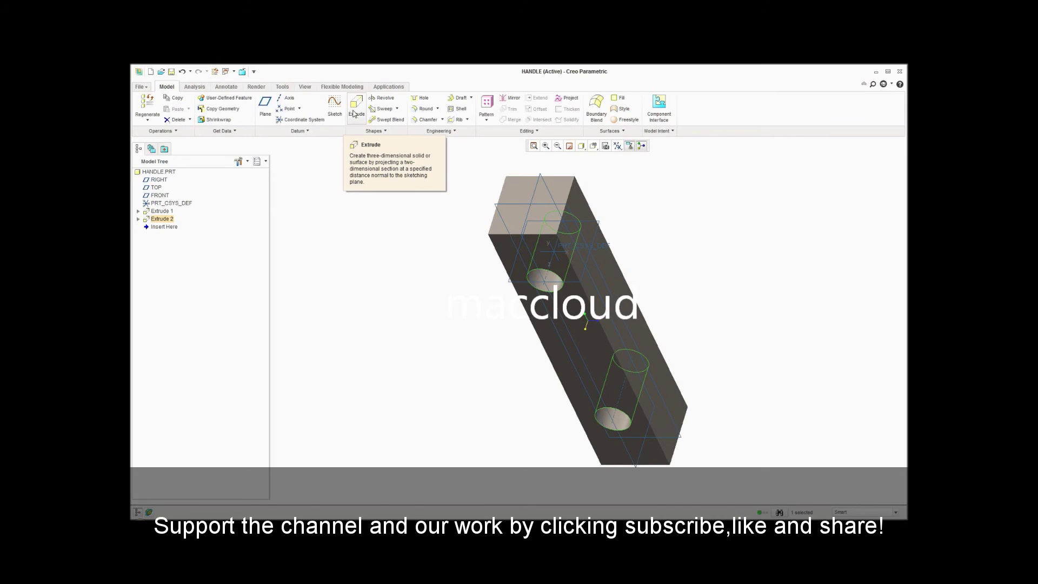
{"action": "left_click", "coordinate": [354, 114]}
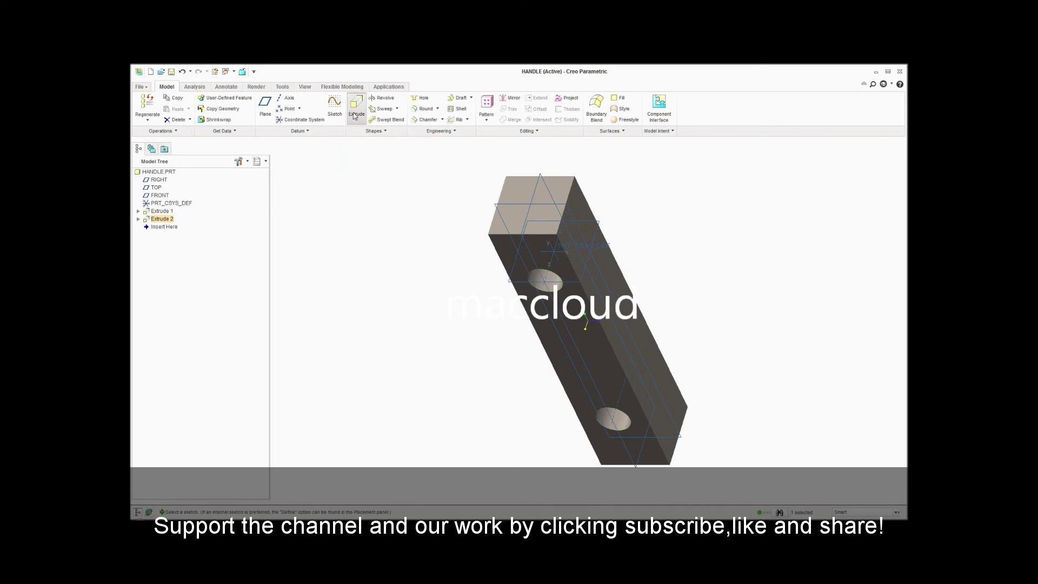
Step: On the block's top face, sketch a circle at the origin with 0.5 diameter and accept it
{"action": "left_click", "coordinate": [513, 215]}
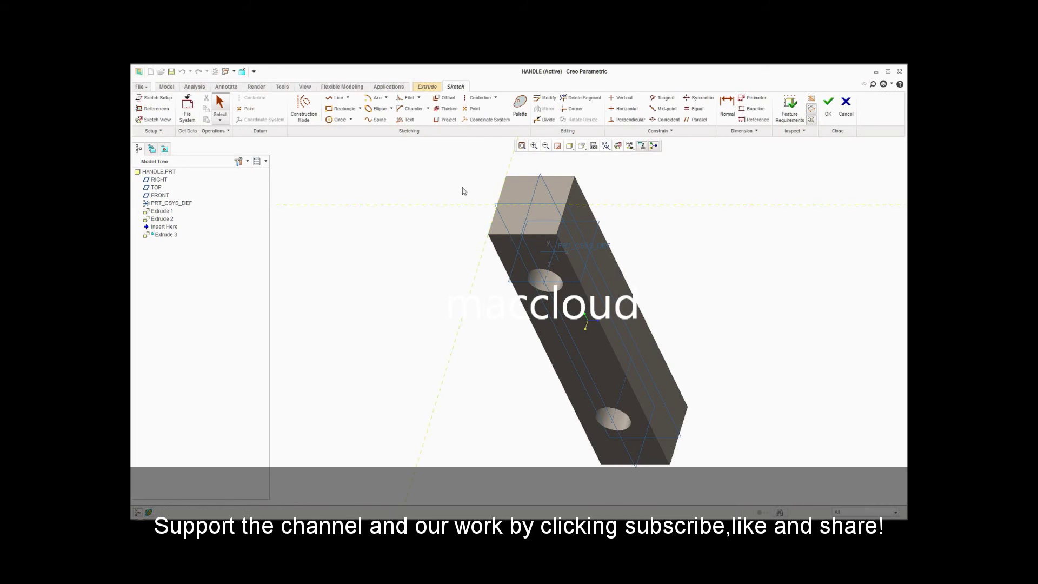
{"action": "left_click", "coordinate": [338, 120]}
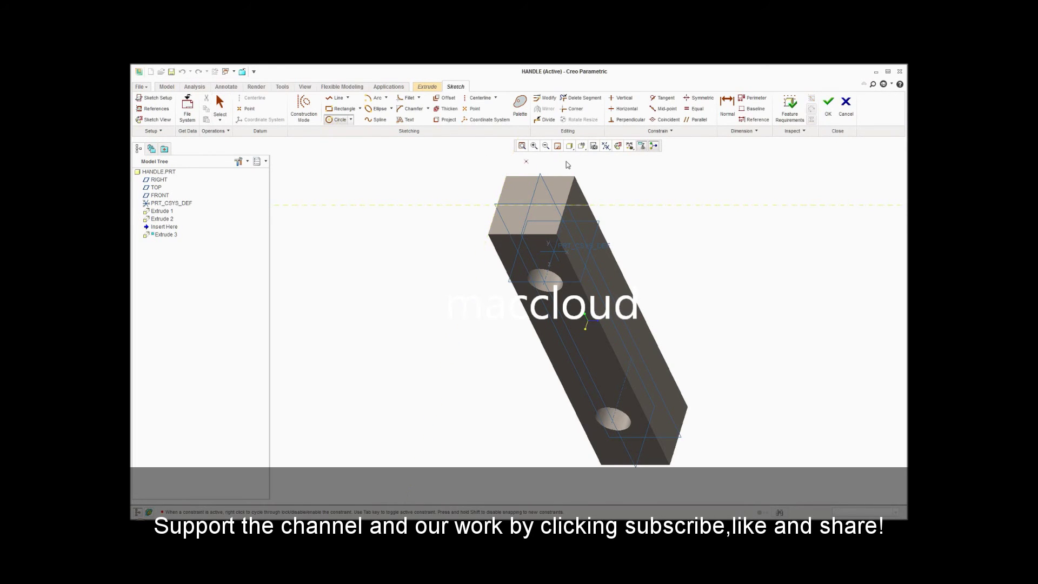
{"action": "left_click", "coordinate": [617, 147]}
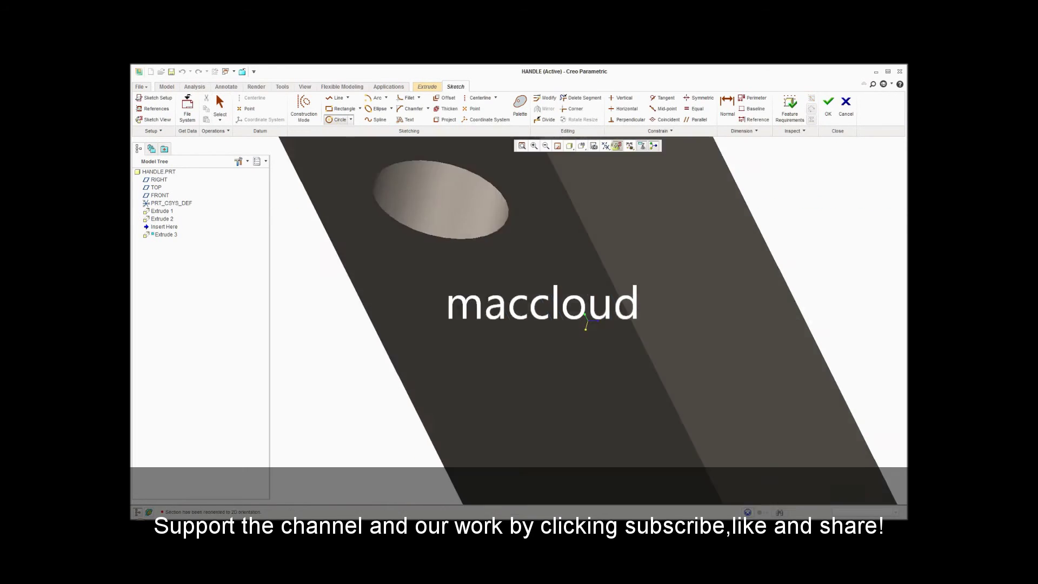
{"action": "left_click", "coordinate": [589, 323]}
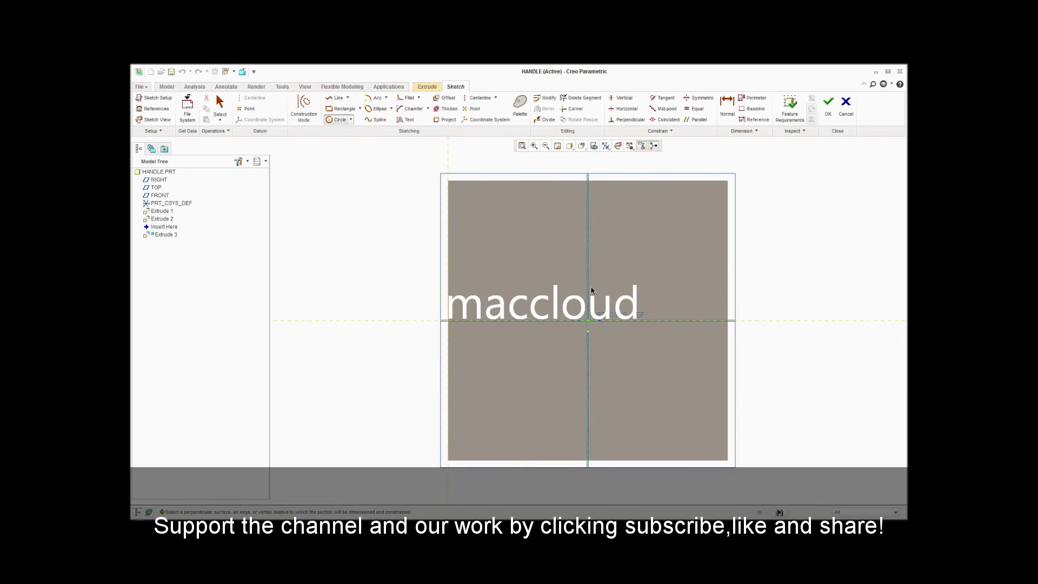
{"action": "left_click", "coordinate": [584, 321]}
{"action": "left_click", "coordinate": [633, 274]}
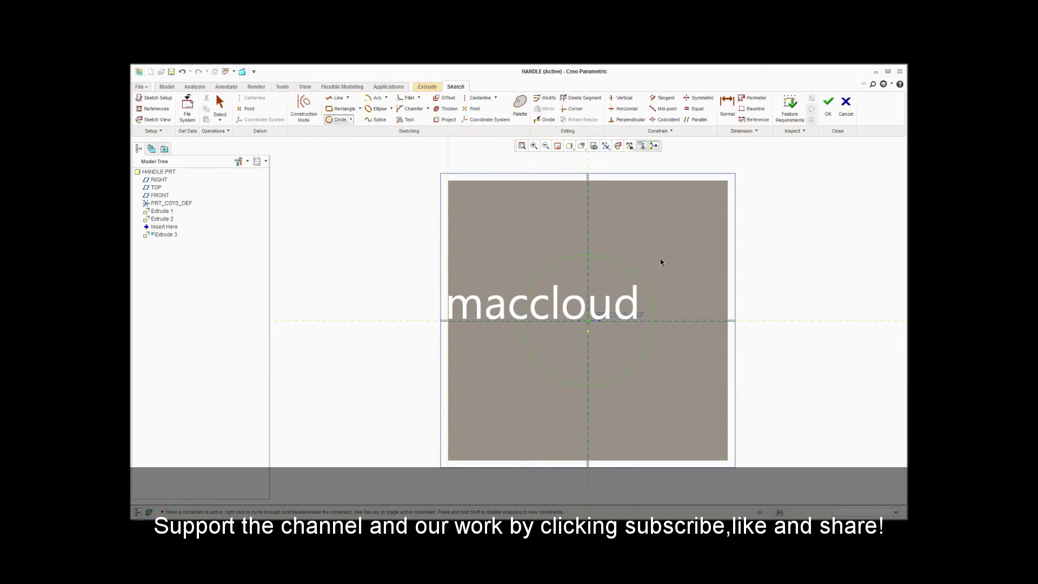
{"action": "middle_click", "coordinate": [660, 260]}
{"action": "double_click", "coordinate": [509, 258]}
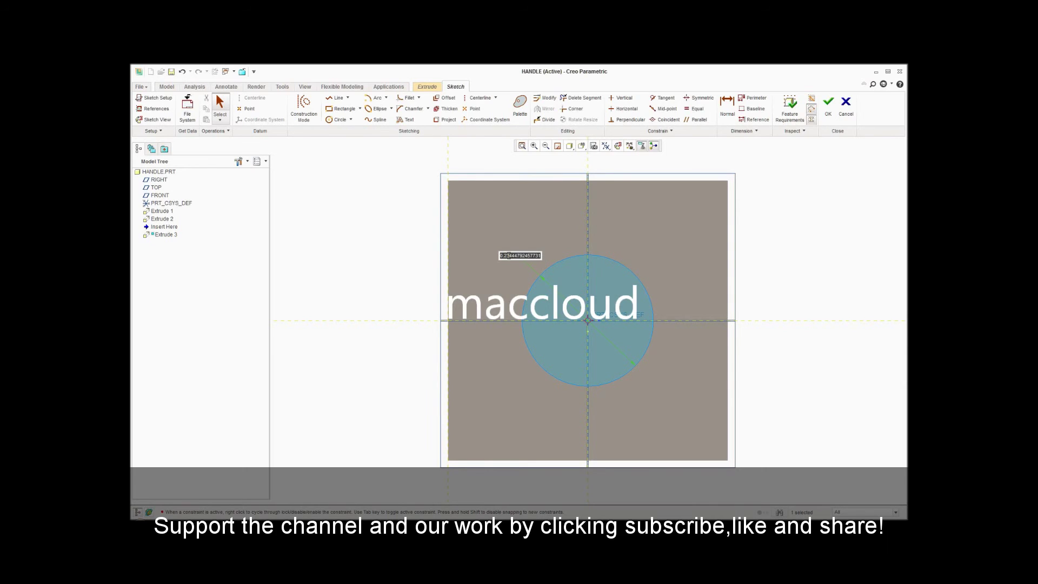
{"action": "type", "text": "0.5"}
{"action": "key", "text": "Return"}
{"action": "left_click", "coordinate": [828, 104]}
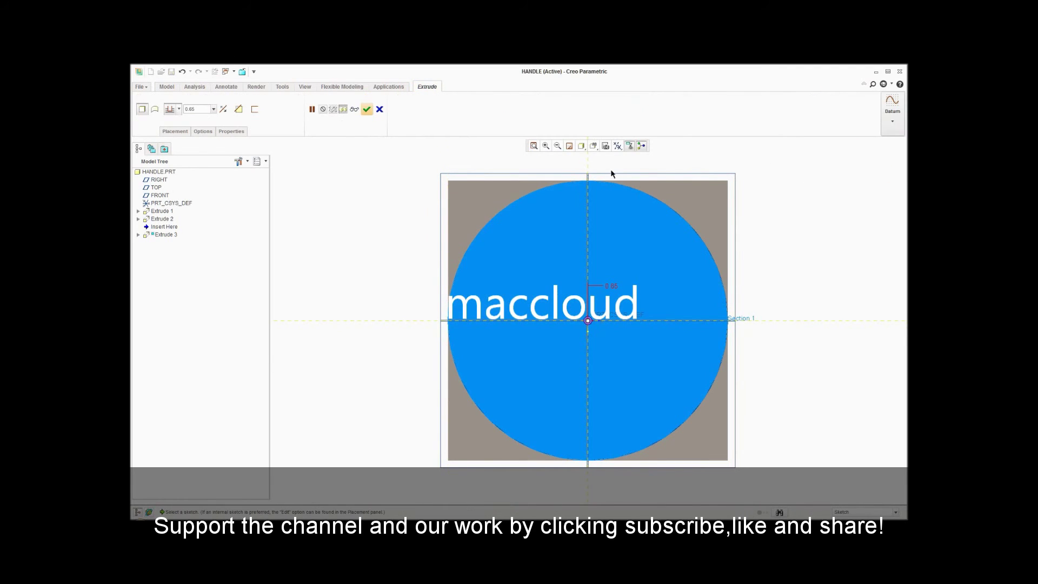
{"action": "left_click", "coordinate": [594, 146]}
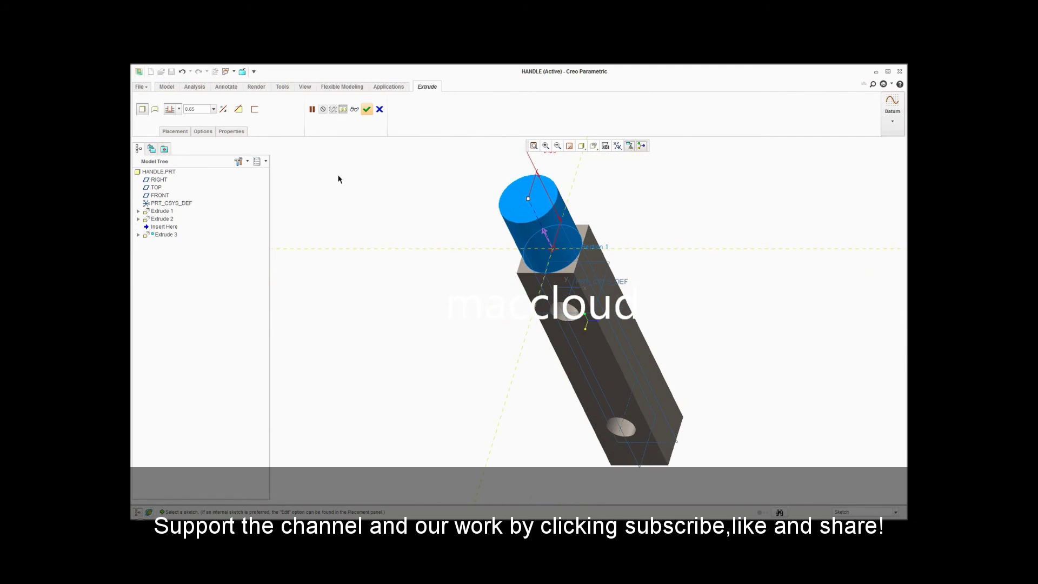
Step: Extrude the circle to a depth of 5.00 to form the shaft
{"action": "double_click", "coordinate": [198, 112]}
{"action": "type", "text": "5"}
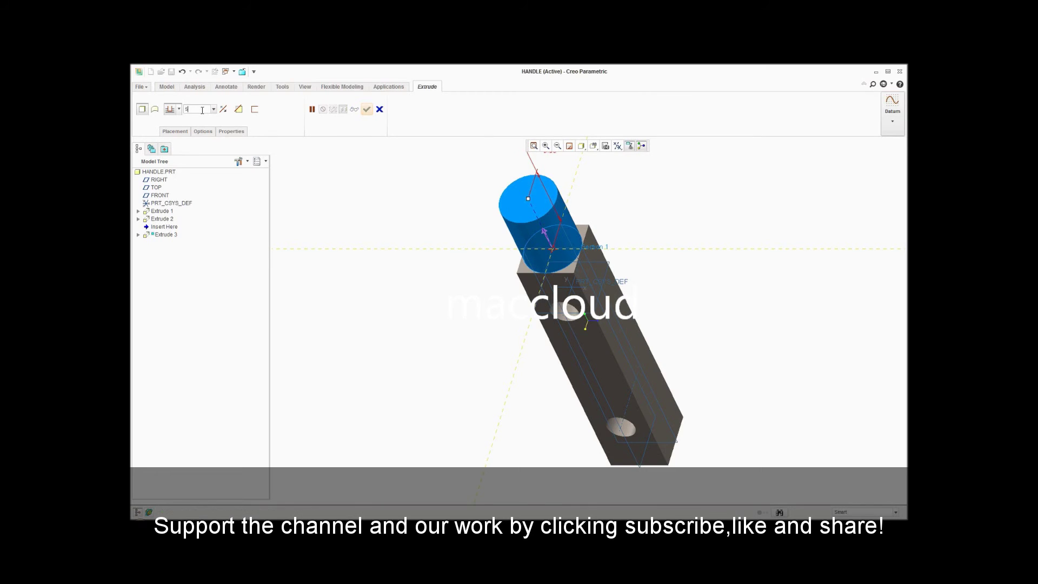
{"action": "key", "text": "Return"}
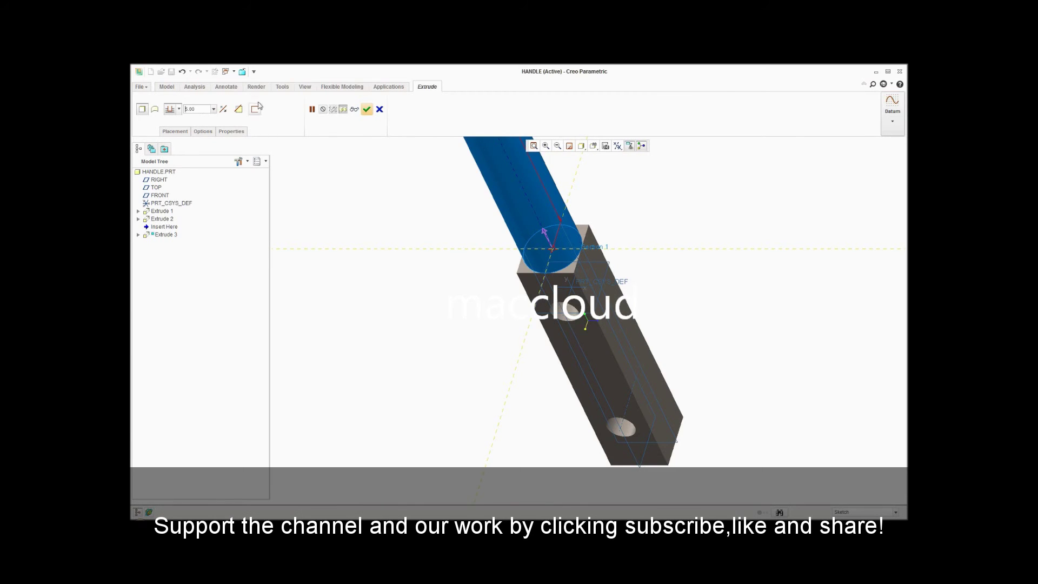
{"action": "left_click", "coordinate": [367, 110]}
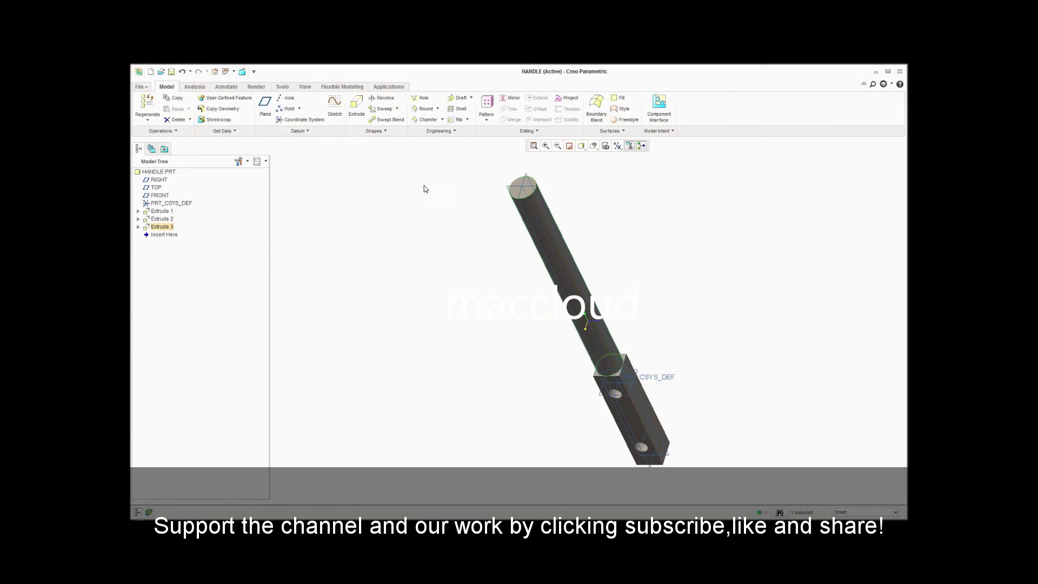
Step: Save the HANDLE part
{"action": "left_click", "coordinate": [593, 146]}
{"action": "left_click", "coordinate": [171, 71]}
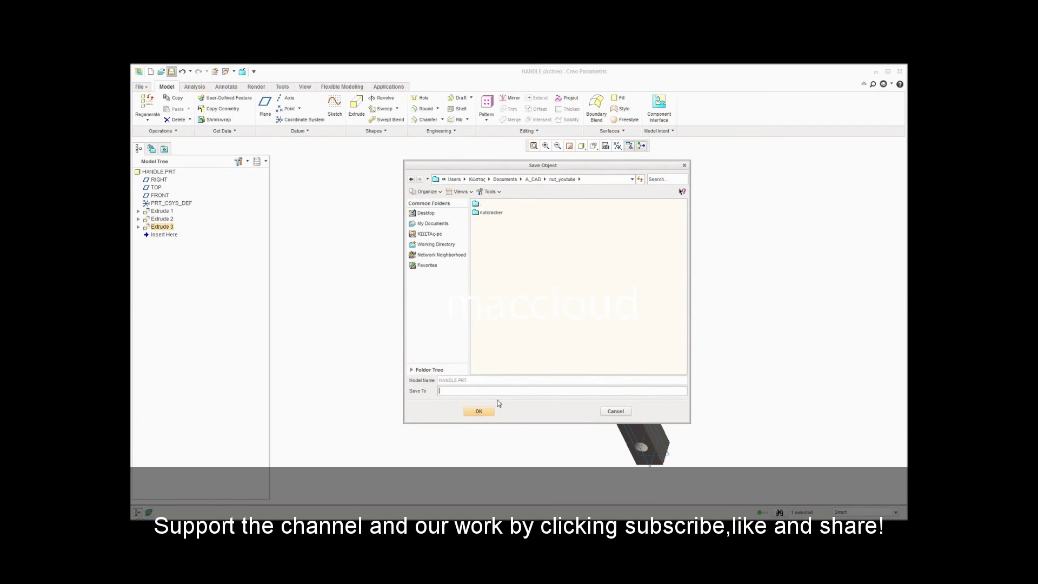
{"action": "left_click", "coordinate": [490, 412]}
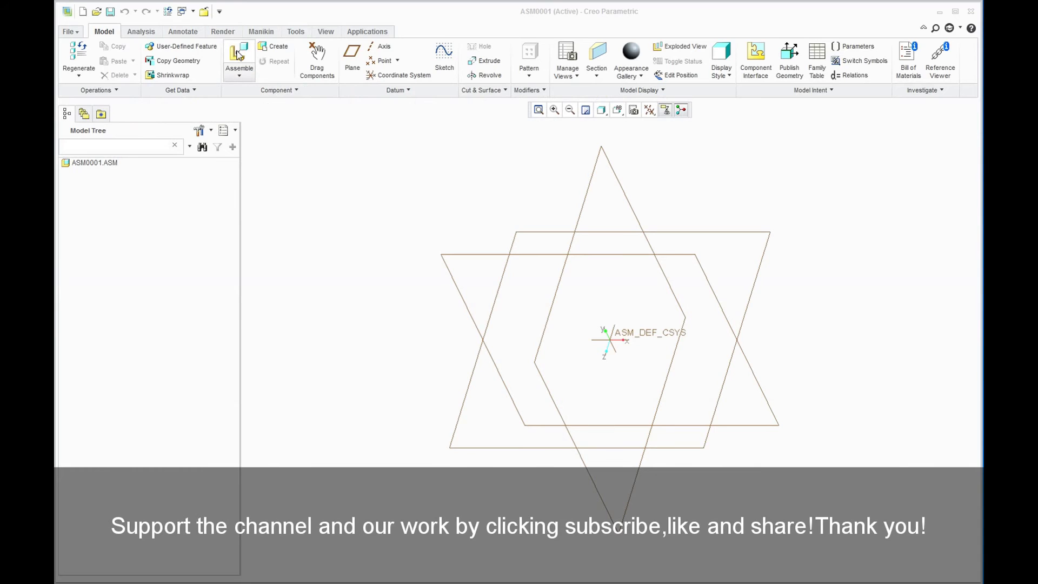
Step: Bring base.prt into the assembly and drag it up and to the left
{"action": "left_click", "coordinate": [237, 54]}
{"action": "left_click", "coordinate": [506, 239]}
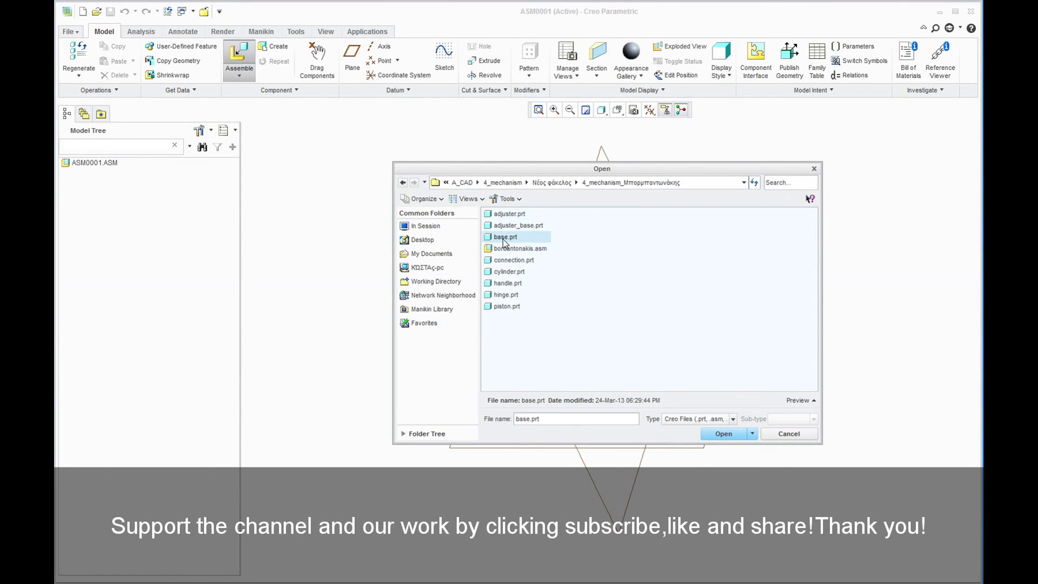
{"action": "left_click", "coordinate": [725, 434]}
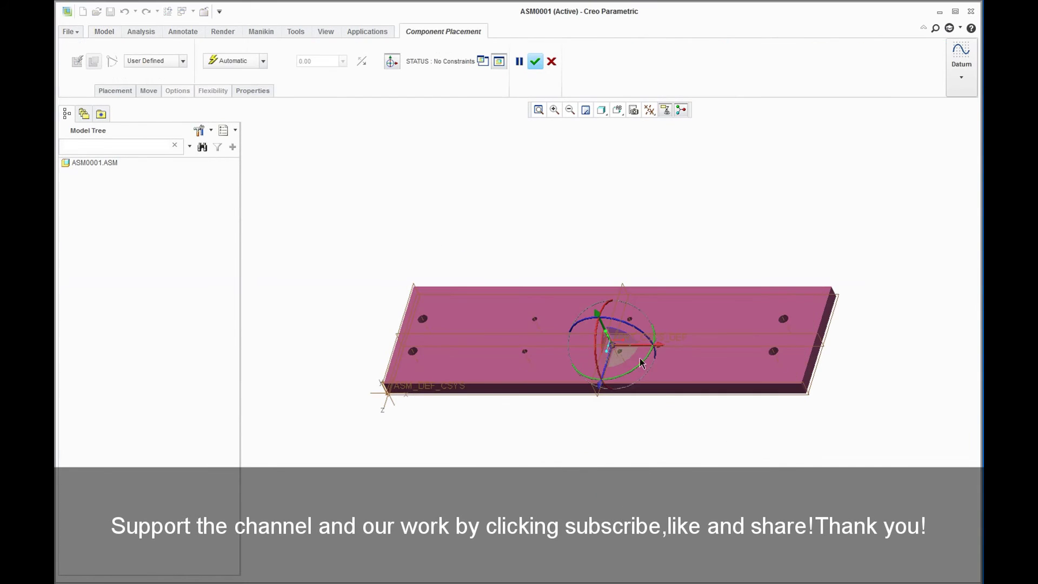
{"action": "left_click_drag", "start_coordinate": [596, 313], "coordinate": [603, 297]}
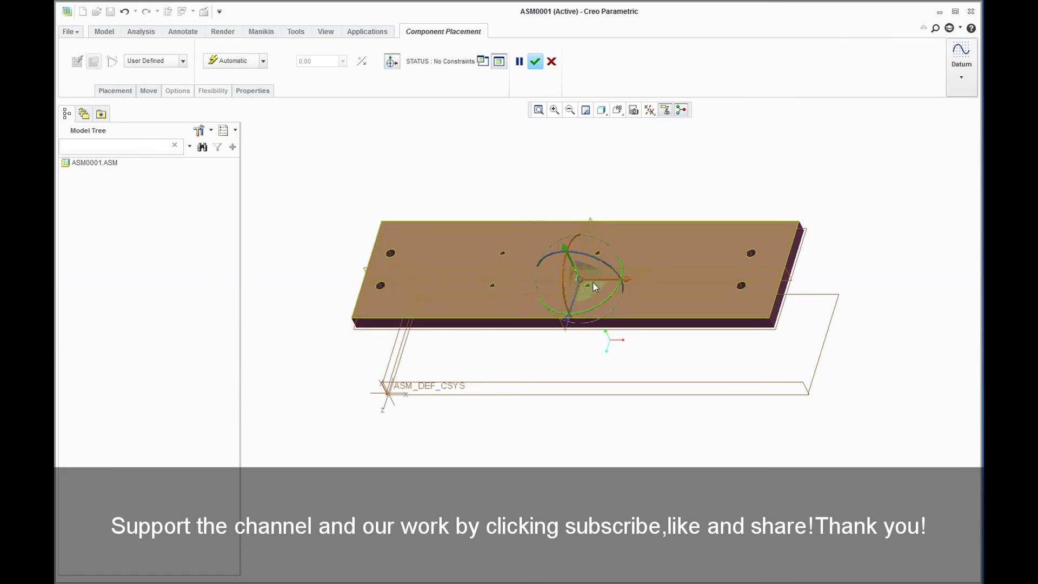
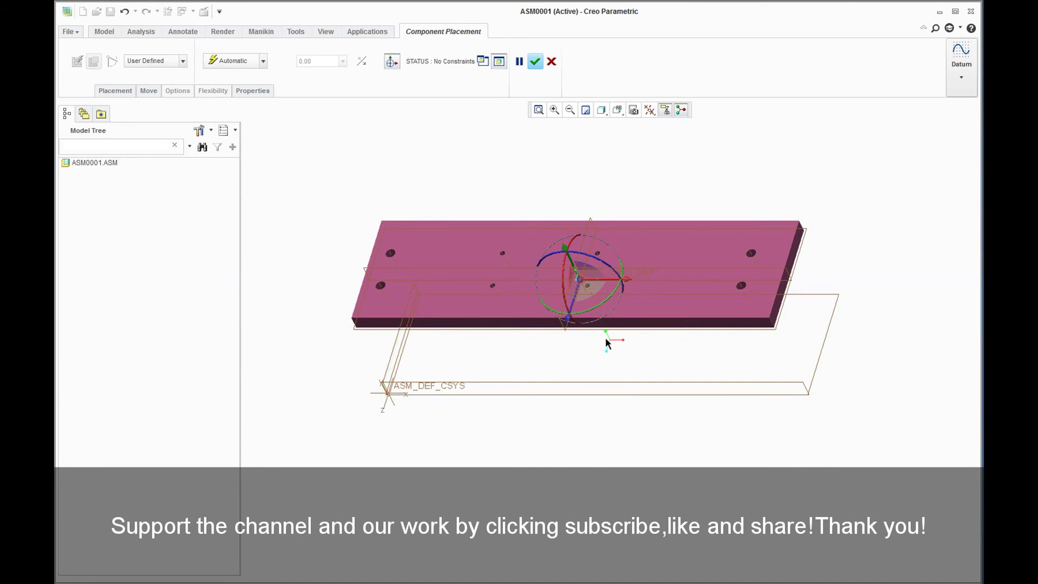
Step: Turn the base plate and make it coincident with the ASM_DEF_CSYS datum planes
{"action": "mouse_move", "coordinate": [607, 299]}
{"action": "left_mouse_down"}
{"action": "mouse_move", "coordinate": [556, 321]}
{"action": "mouse_move", "coordinate": [501, 225]}
{"action": "left_mouse_up"}
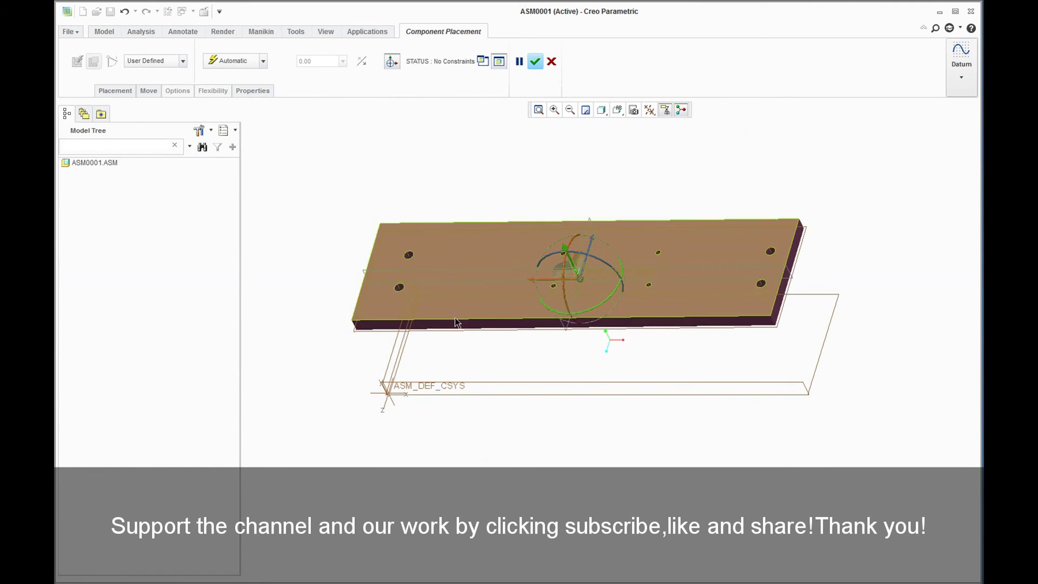
{"action": "left_click", "coordinate": [464, 388]}
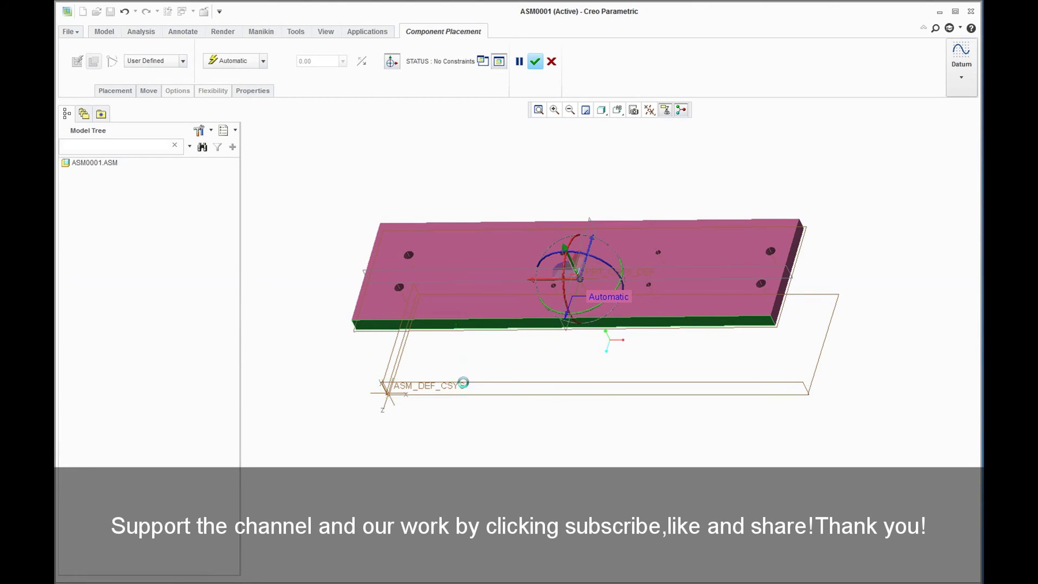
{"action": "left_click", "coordinate": [391, 352]}
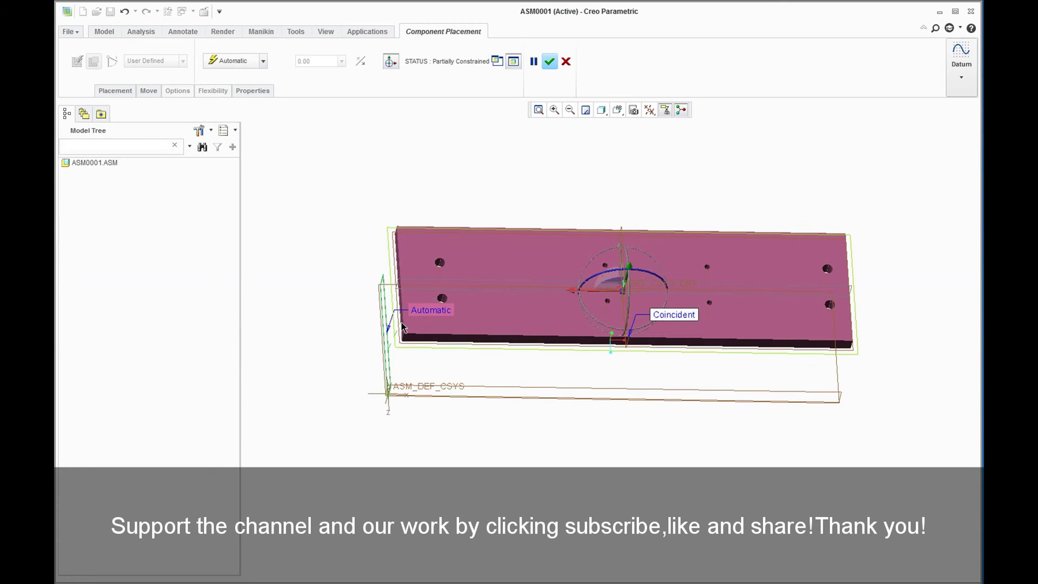
{"action": "mouse_move", "coordinate": [402, 327]}
{"action": "middle_mouse_down"}
{"action": "mouse_move", "coordinate": [398, 343]}
{"action": "mouse_move", "coordinate": [464, 351]}
{"action": "middle_mouse_up"}
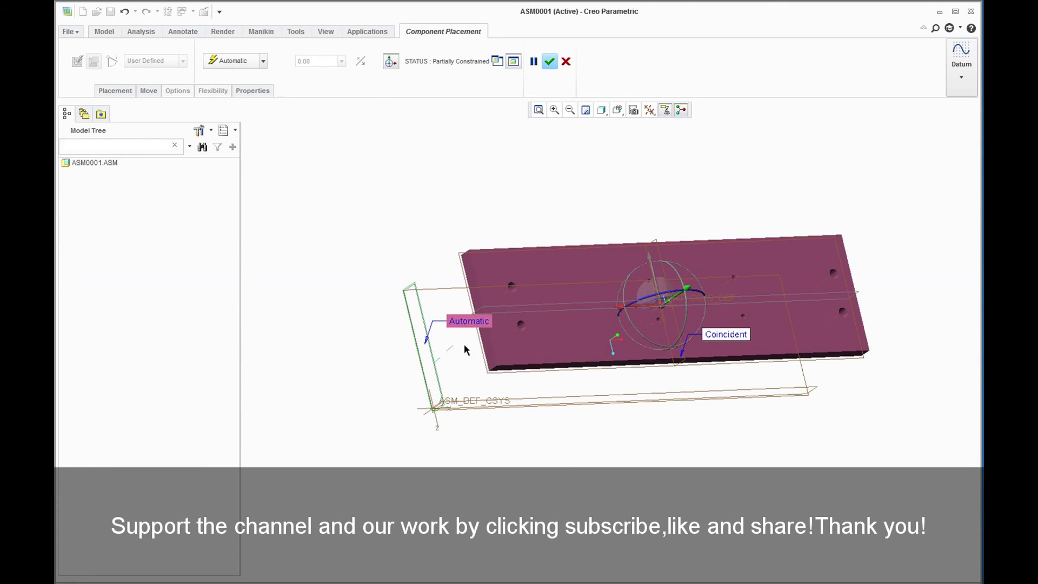
{"action": "left_click", "coordinate": [463, 357]}
{"action": "mouse_move", "coordinate": [459, 378]}
{"action": "middle_mouse_down"}
{"action": "mouse_move", "coordinate": [424, 270]}
{"action": "mouse_move", "coordinate": [532, 250]}
{"action": "mouse_move", "coordinate": [489, 339]}
{"action": "mouse_move", "coordinate": [516, 294]}
{"action": "middle_mouse_up"}
{"action": "left_click", "coordinate": [530, 260]}
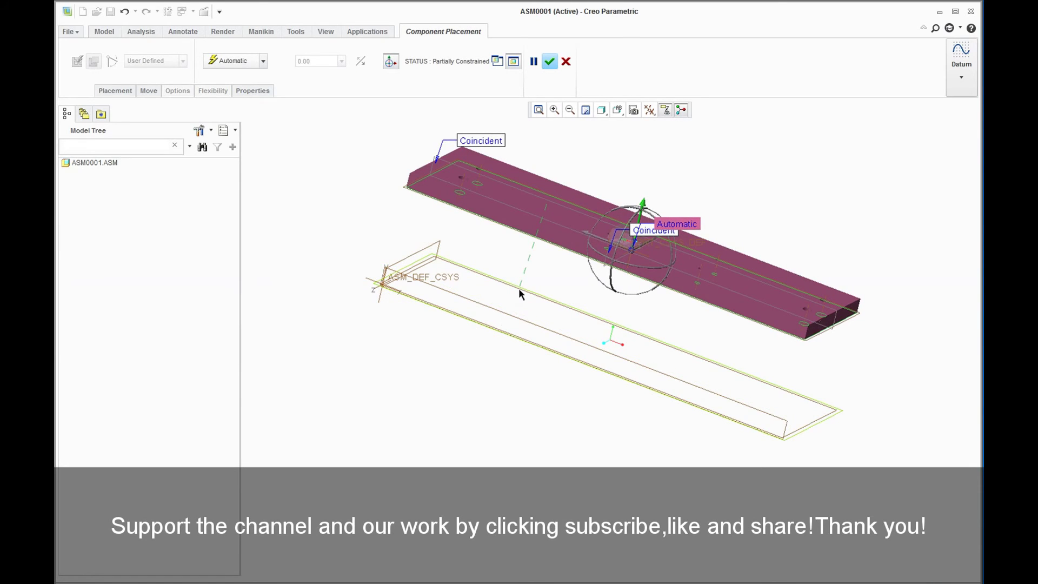
{"action": "left_click", "coordinate": [518, 287]}
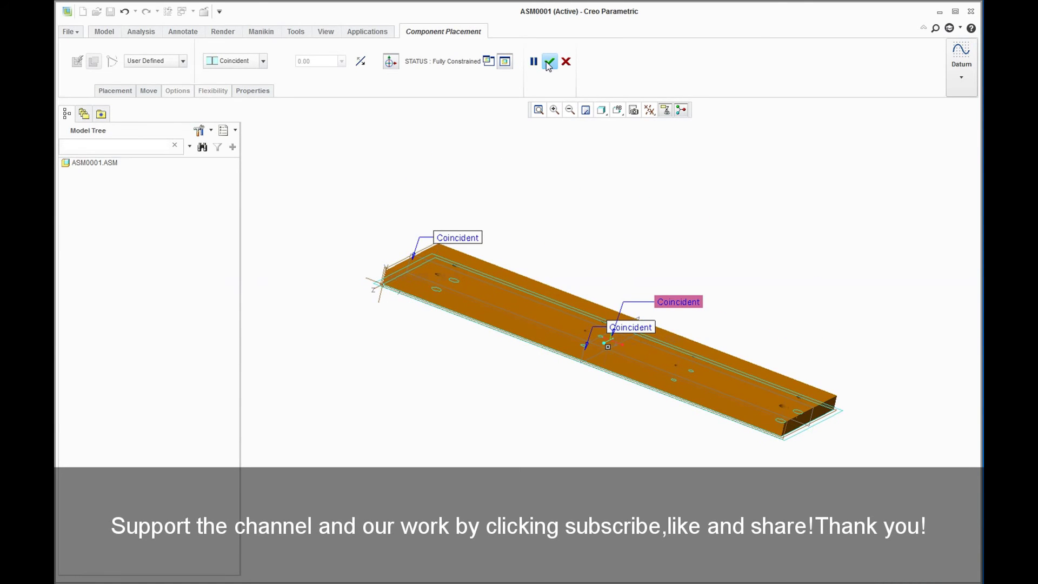
Step: Set the base plate connection to Rigid and confirm its placement
{"action": "left_click", "coordinate": [183, 60]}
{"action": "left_click", "coordinate": [138, 81]}
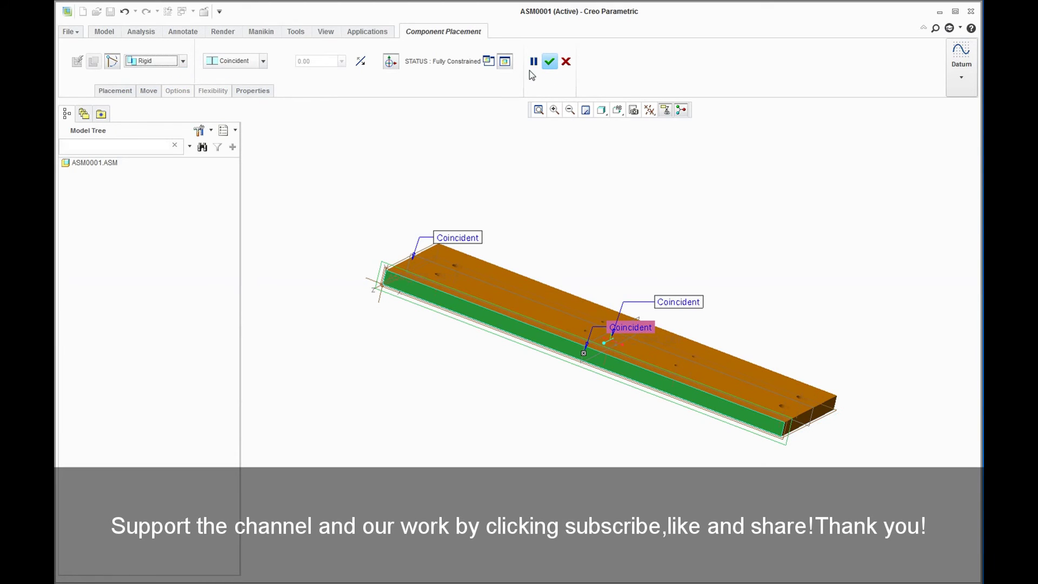
{"action": "left_click", "coordinate": [550, 64]}
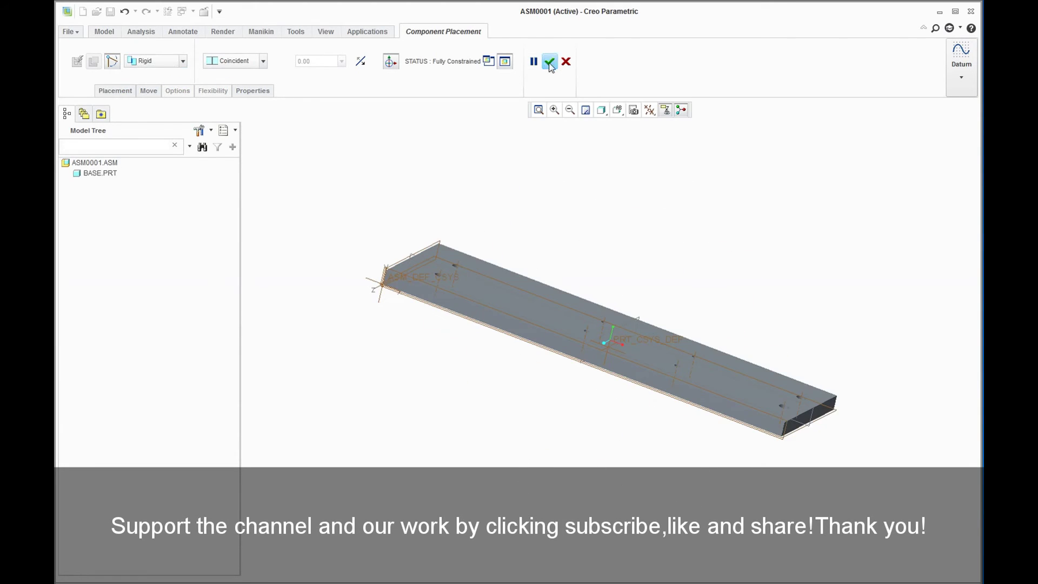
Step: Reset to Standard Orientation and bring hinge.prt into ASM0001 for placement
{"action": "left_click", "coordinate": [618, 112]}
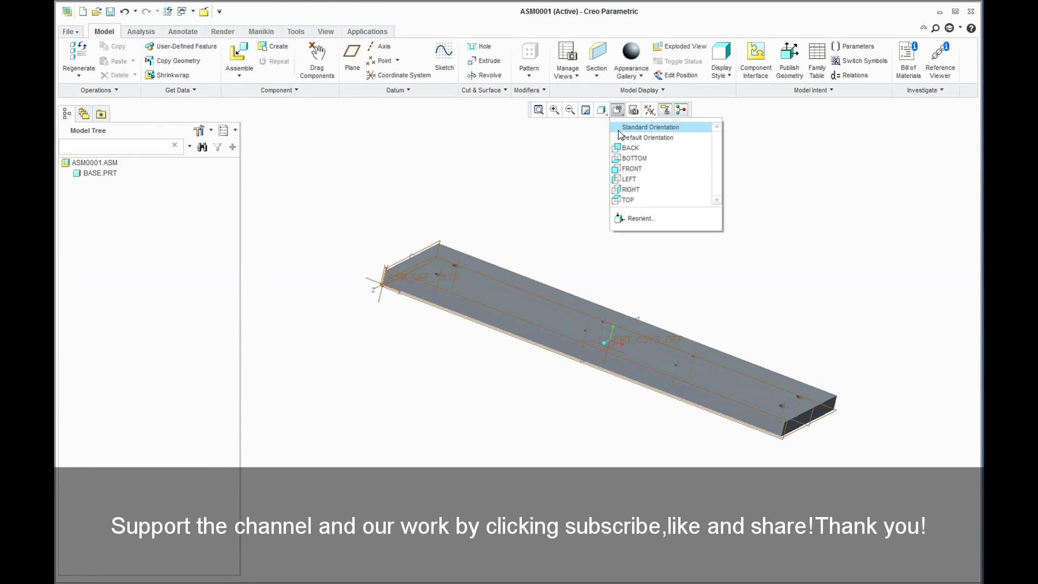
{"action": "left_click", "coordinate": [620, 137]}
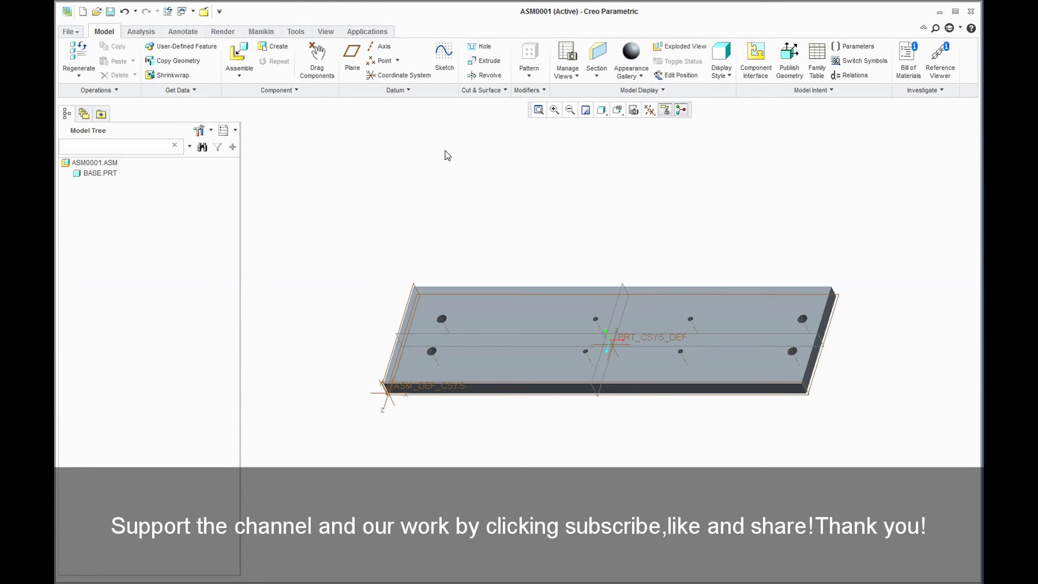
{"action": "left_click", "coordinate": [239, 60]}
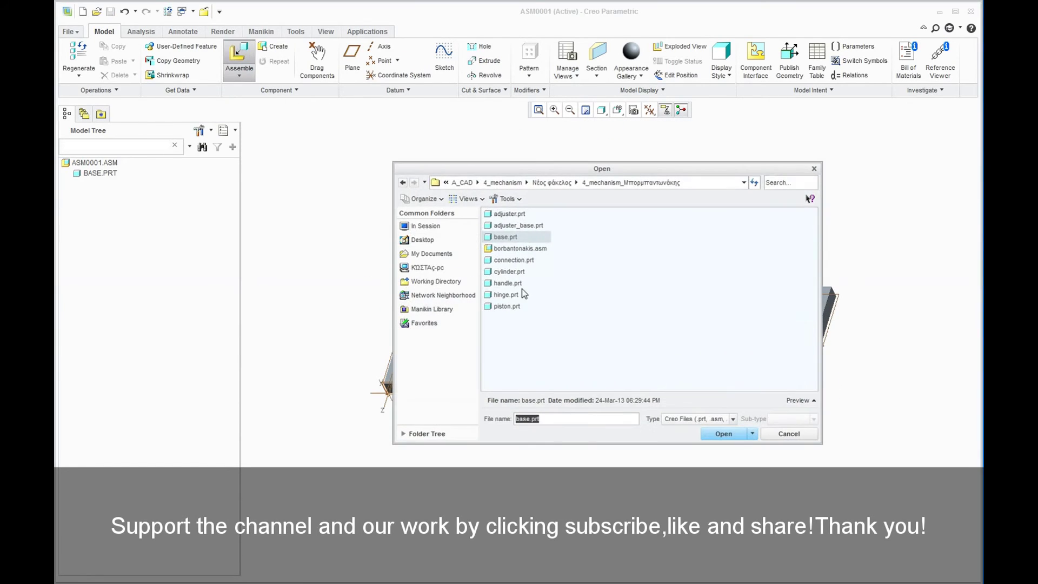
{"action": "left_click", "coordinate": [513, 295]}
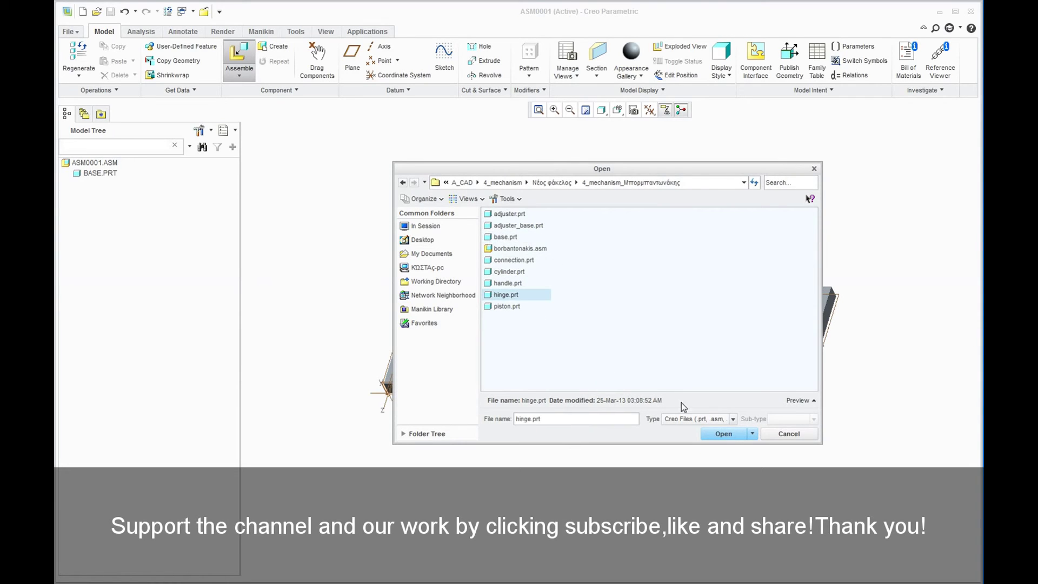
{"action": "left_click", "coordinate": [725, 434]}
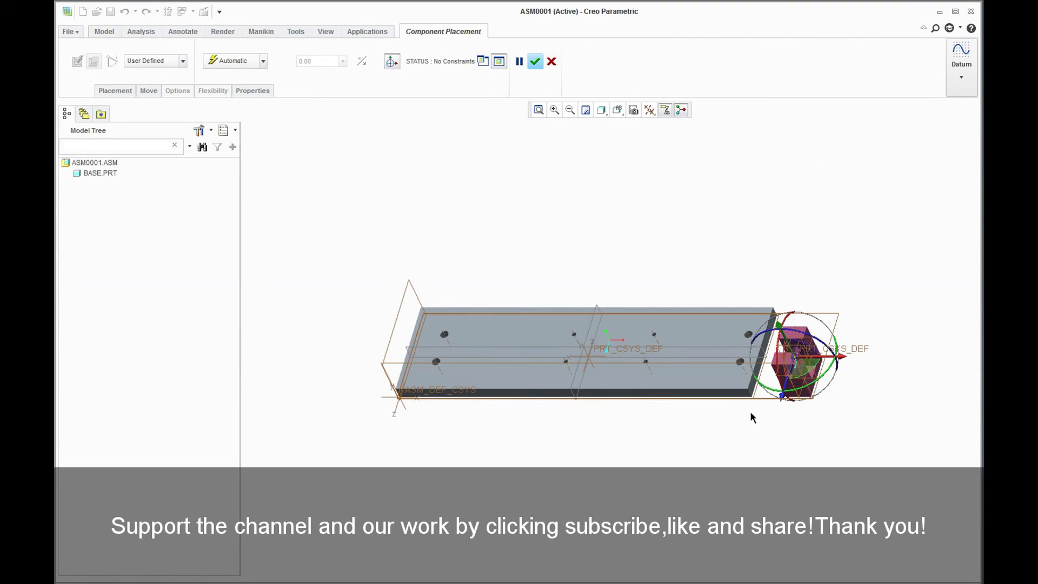
Step: Move the hinge to the plate's left end and hide datum points, coordinate systems and planes
{"action": "mouse_move", "coordinate": [716, 412]}
{"action": "middle_mouse_down"}
{"action": "mouse_move", "coordinate": [716, 392]}
{"action": "mouse_move", "coordinate": [726, 413]}
{"action": "middle_mouse_up"}
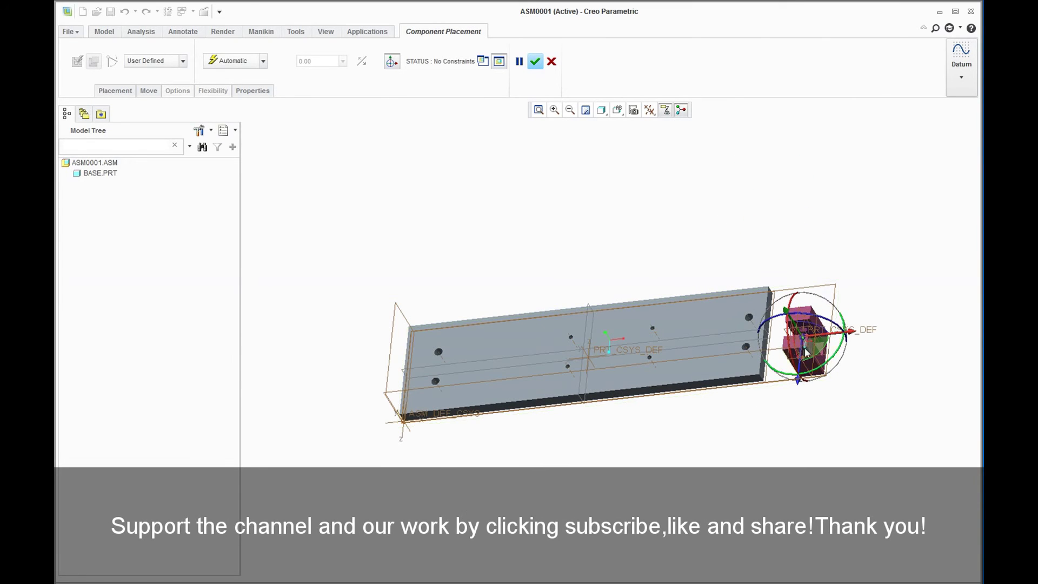
{"action": "left_click_drag", "start_coordinate": [827, 339], "coordinate": [357, 333]}
{"action": "mouse_move", "coordinate": [373, 322]}
{"action": "middle_mouse_down"}
{"action": "mouse_move", "coordinate": [382, 238]}
{"action": "mouse_move", "coordinate": [428, 229]}
{"action": "mouse_move", "coordinate": [433, 258]}
{"action": "middle_mouse_up"}
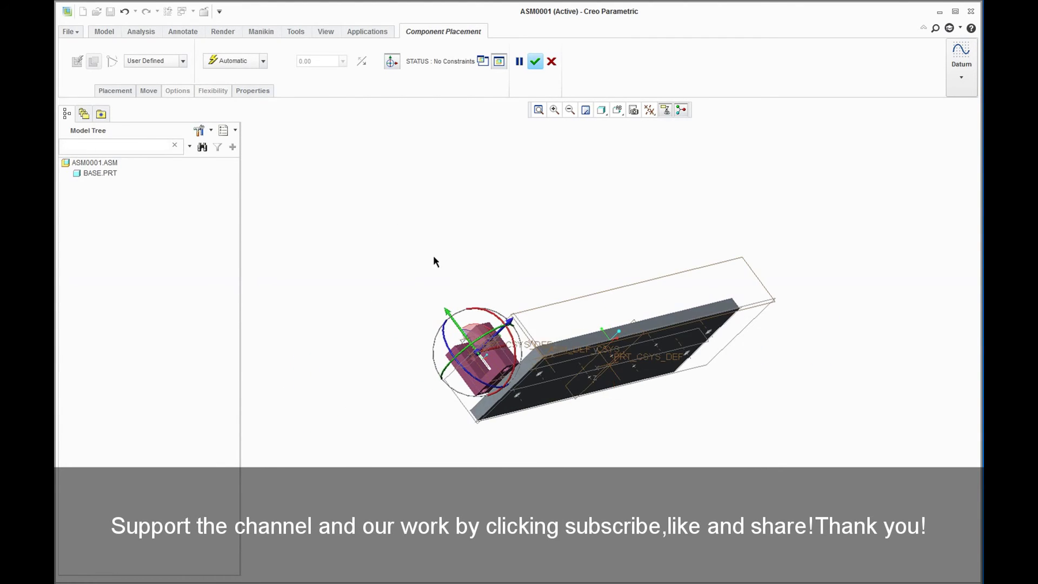
{"action": "scroll", "coordinate": [524, 373], "scroll_direction": "down", "scroll_amount": 3}
{"action": "left_click", "coordinate": [650, 110]}
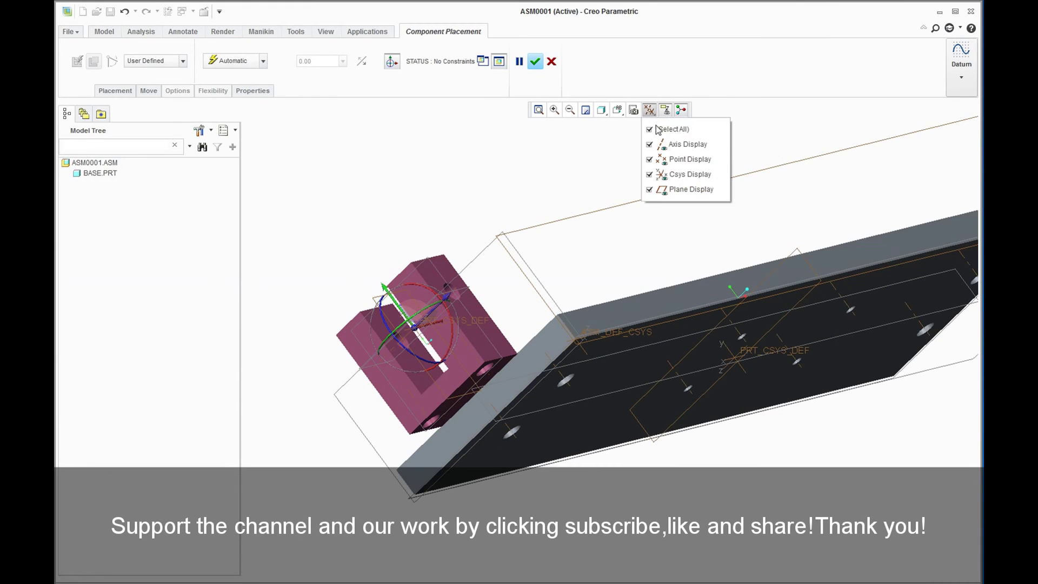
{"action": "left_click", "coordinate": [658, 133]}
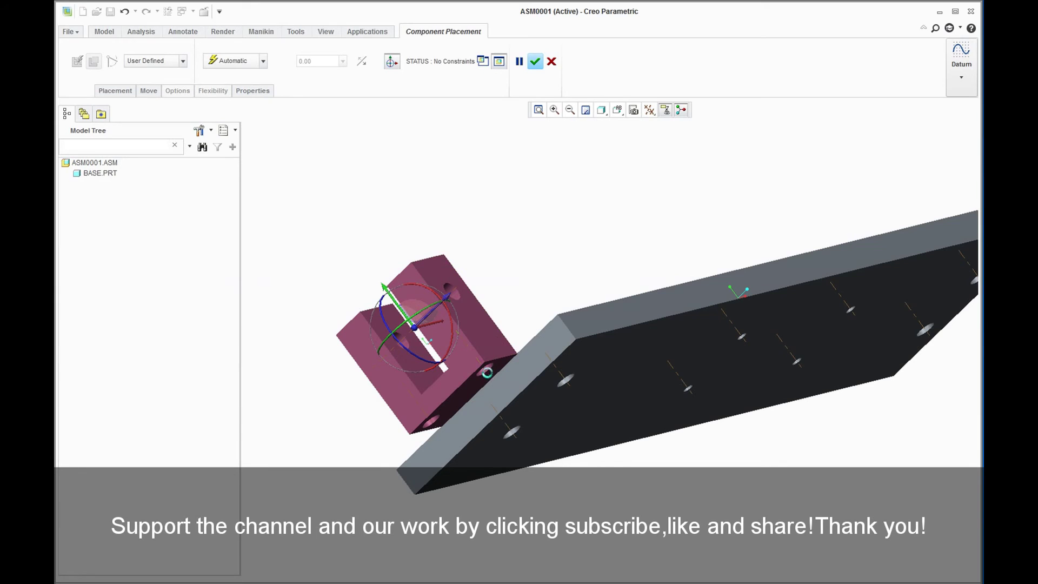
Step: Pair the two hinge hole axes with the matching plate hole axes
{"action": "left_click", "coordinate": [488, 373]}
{"action": "left_click", "coordinate": [568, 389]}
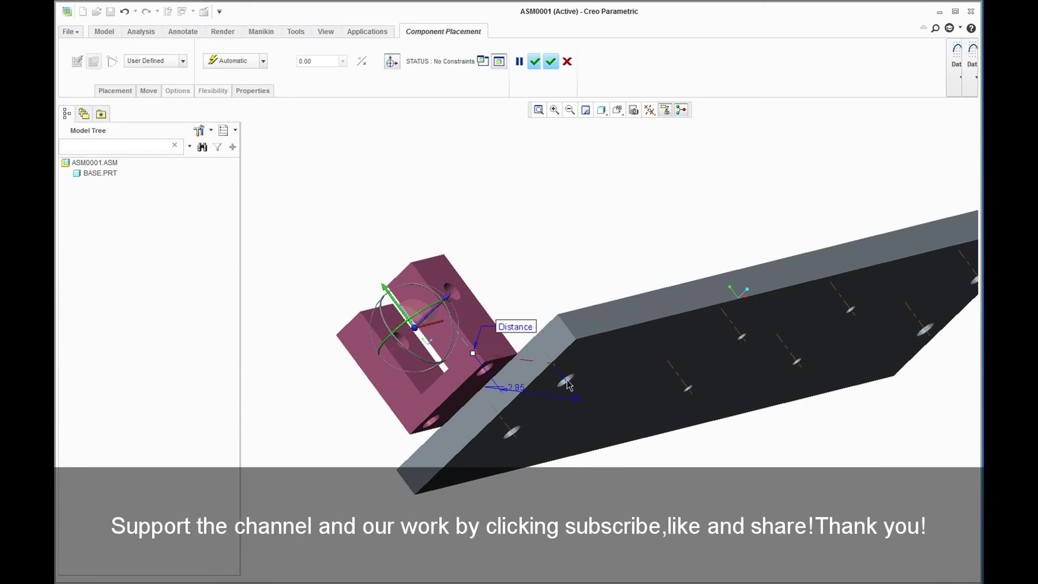
{"action": "left_click", "coordinate": [436, 428]}
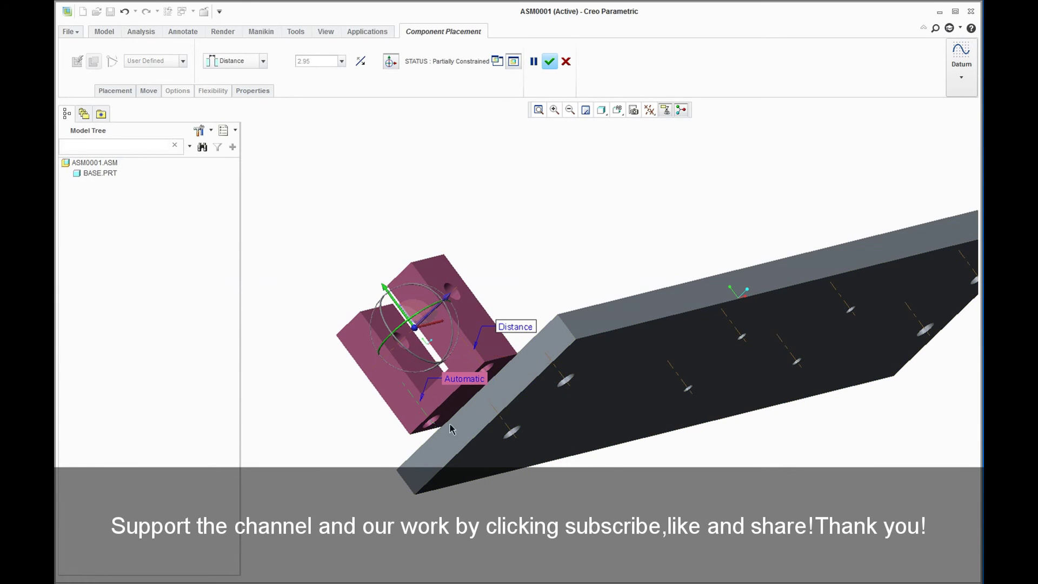
{"action": "left_click", "coordinate": [512, 436]}
Step: Make the hinge face coincident with the plate and set the connection to Rigid
{"action": "middle_click_drag", "start_coordinate": [532, 443], "coordinate": [532, 466]}
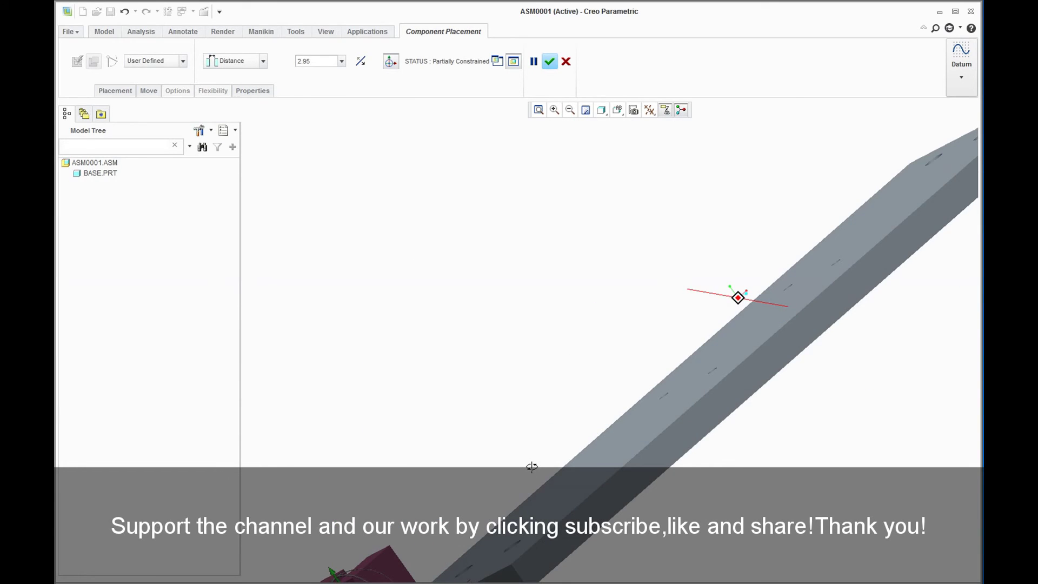
{"action": "left_click", "coordinate": [532, 466]}
{"action": "middle_click_drag", "start_coordinate": [532, 466], "coordinate": [533, 453]}
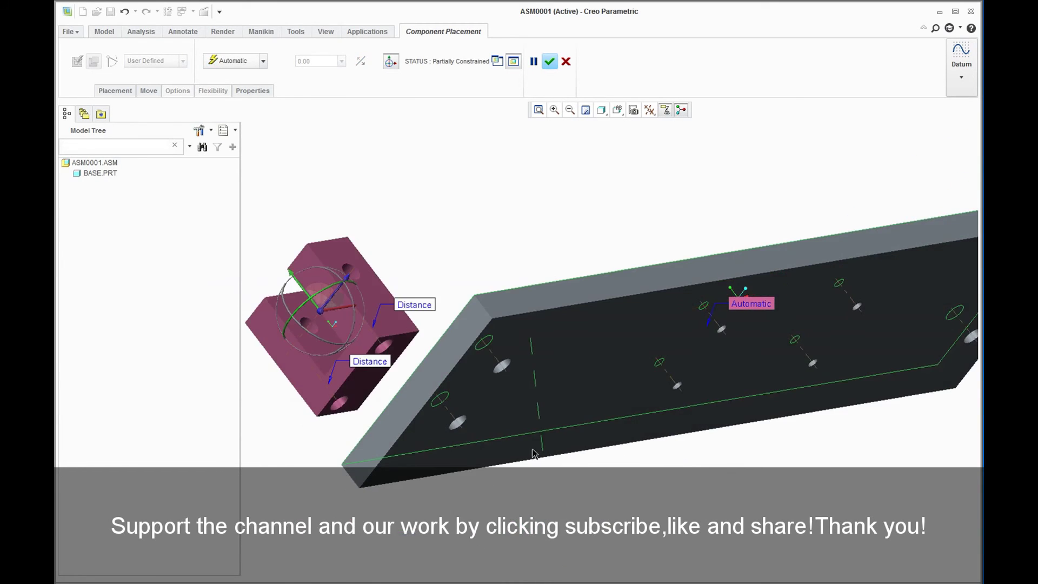
{"action": "left_click", "coordinate": [403, 358]}
{"action": "mouse_move", "coordinate": [431, 355]}
{"action": "middle_mouse_down"}
{"action": "mouse_move", "coordinate": [436, 373]}
{"action": "mouse_move", "coordinate": [393, 352]}
{"action": "middle_mouse_up"}
{"action": "left_click", "coordinate": [163, 60]}
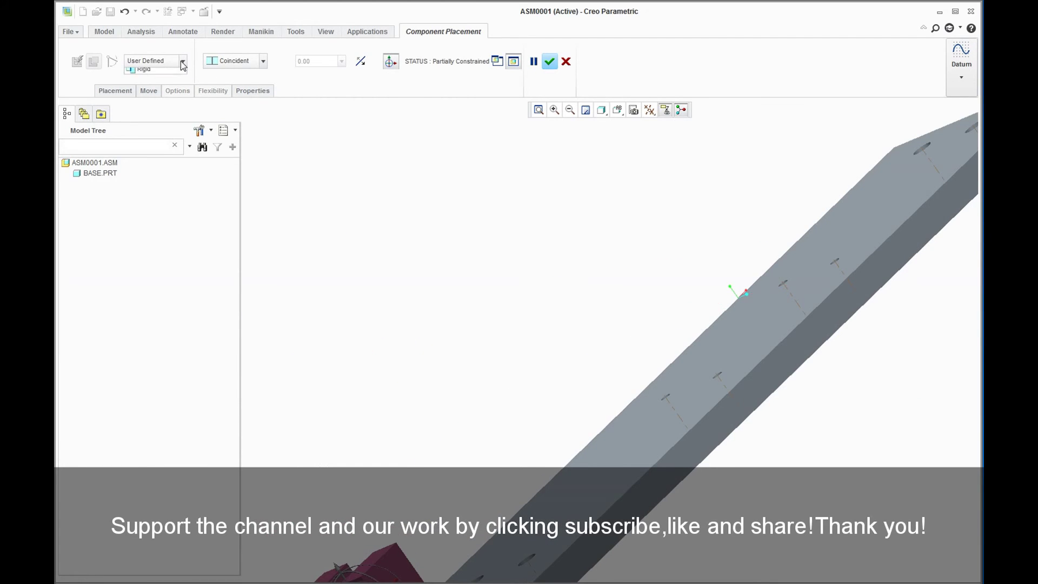
{"action": "left_click", "coordinate": [135, 78]}
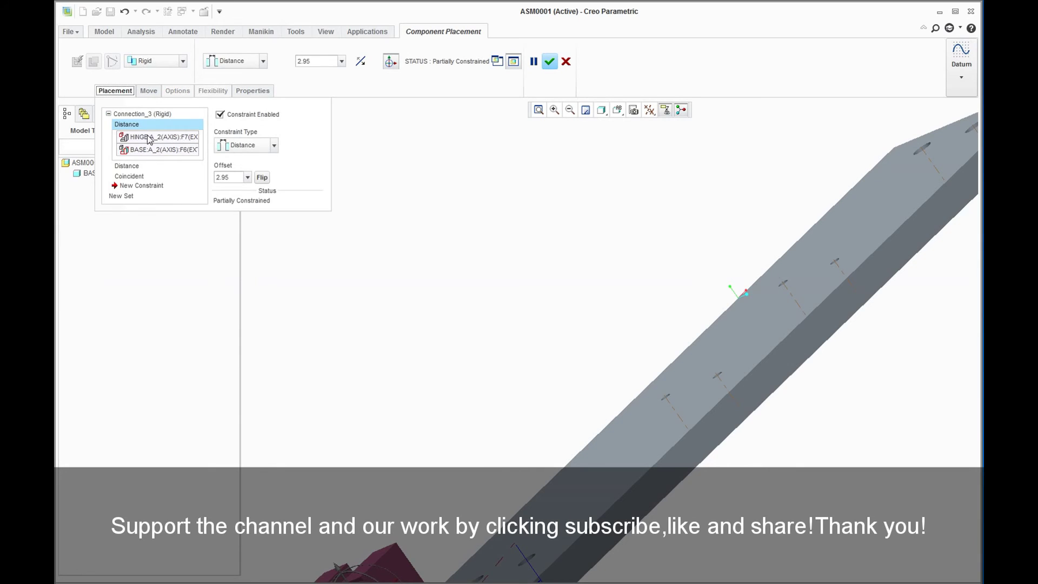
Step: Change both hinge axis Distance constraints to Coincident and confirm the hinge placement
{"action": "left_click", "coordinate": [275, 146]}
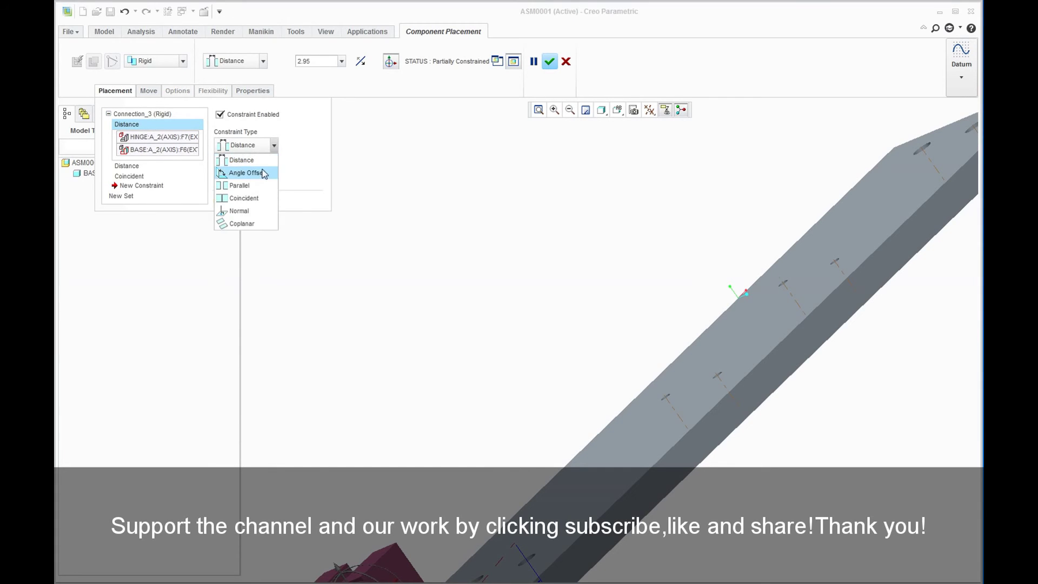
{"action": "left_click", "coordinate": [260, 199]}
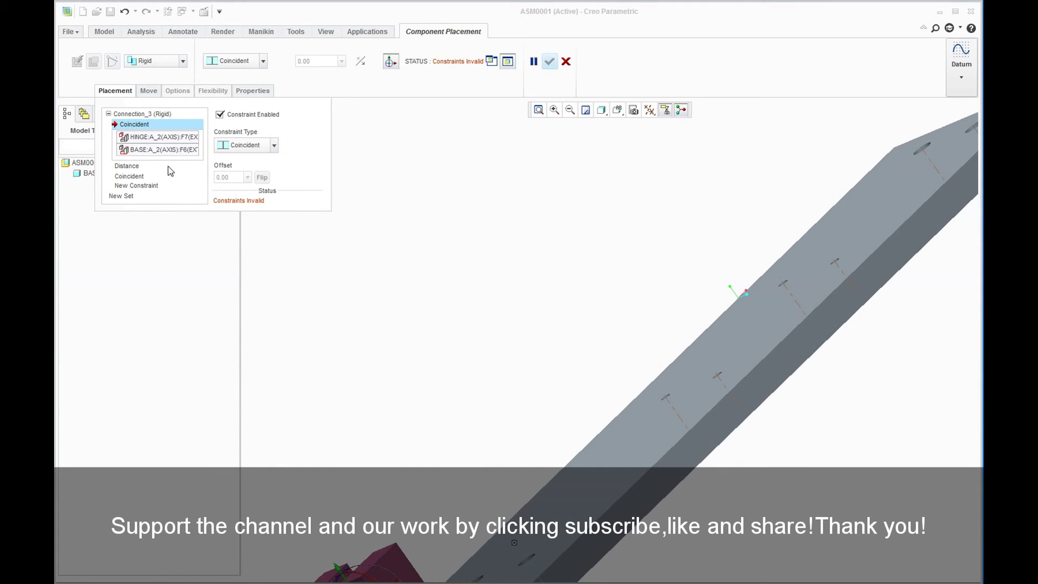
{"action": "left_click", "coordinate": [168, 167]}
{"action": "left_click", "coordinate": [274, 145]}
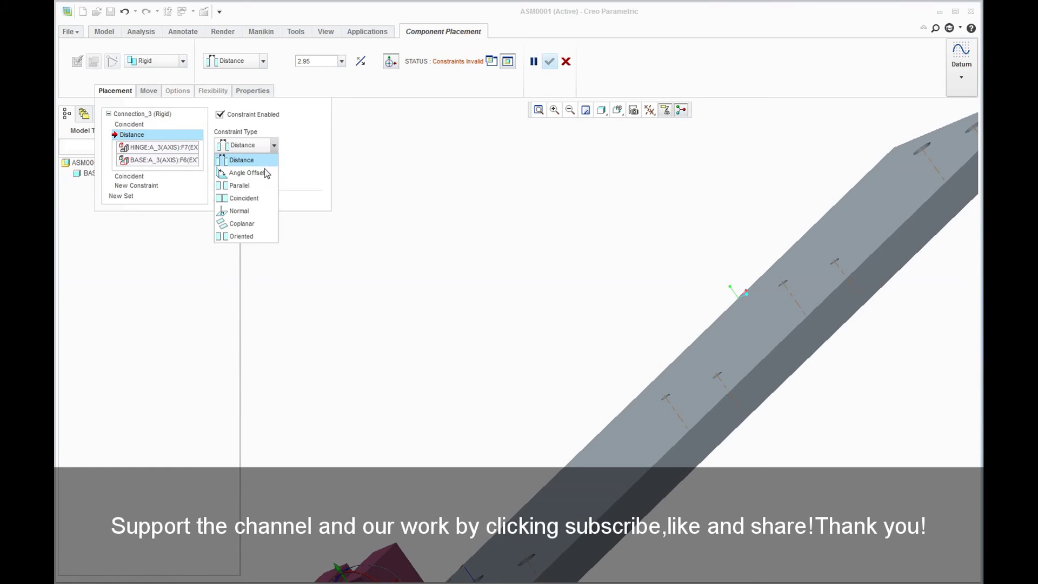
{"action": "left_click", "coordinate": [254, 198]}
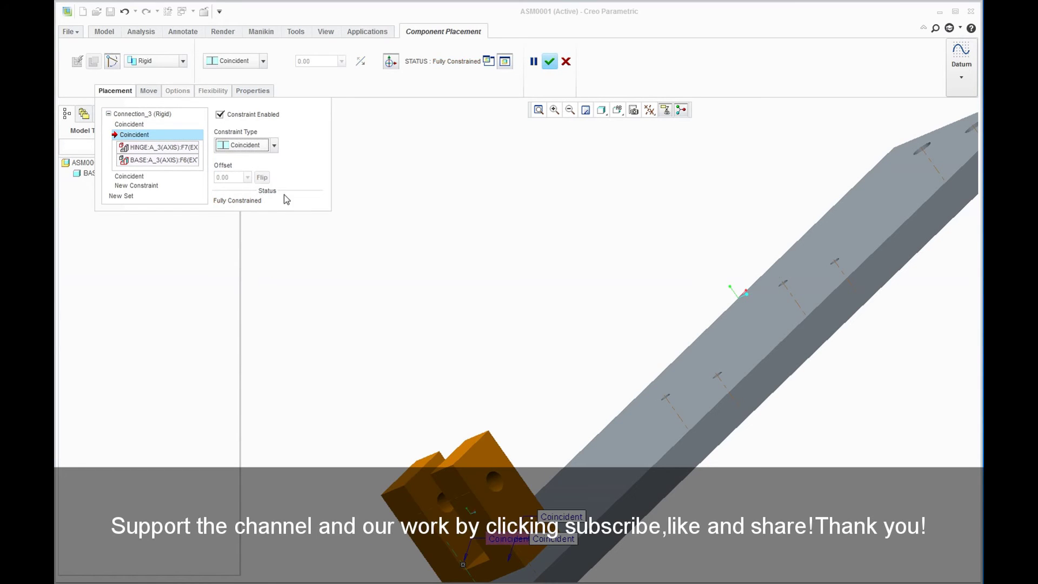
{"action": "left_click", "coordinate": [554, 62]}
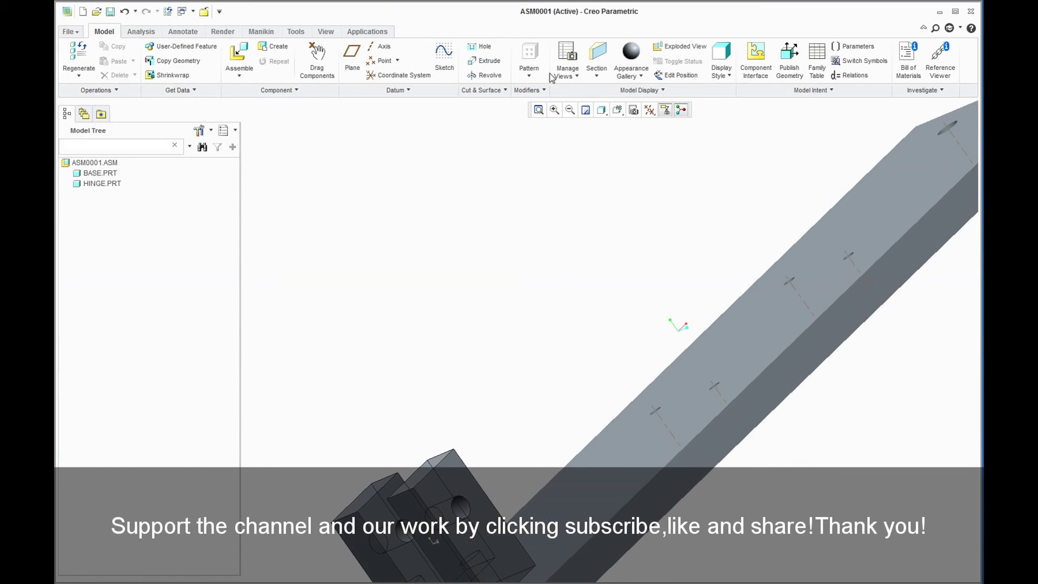
Step: Return to Standard Orientation and load adjuster_base.prt for placement
{"action": "left_click", "coordinate": [617, 110]}
{"action": "left_click", "coordinate": [627, 128]}
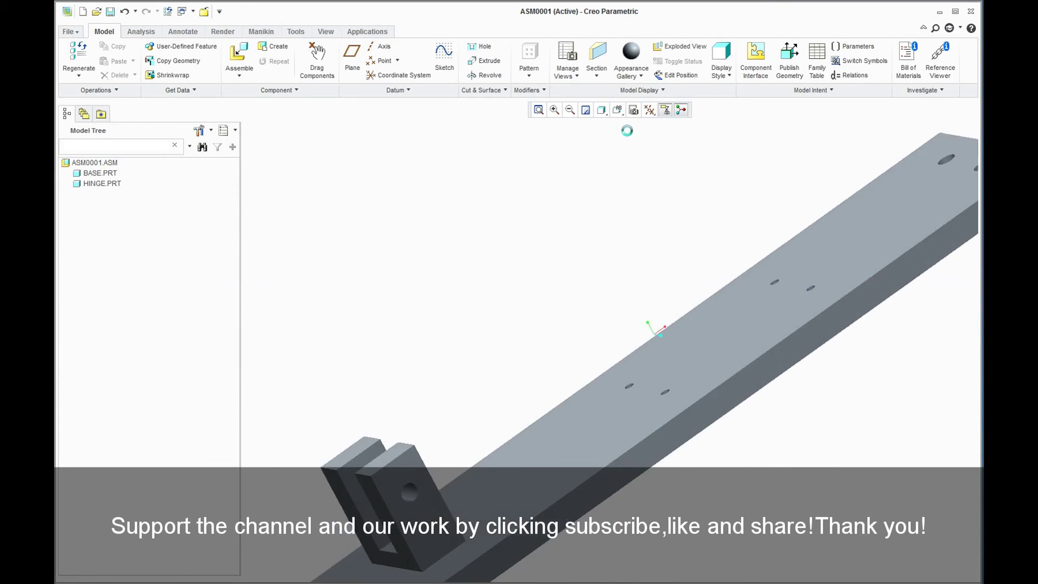
{"action": "left_click", "coordinate": [239, 57]}
{"action": "left_click", "coordinate": [510, 226]}
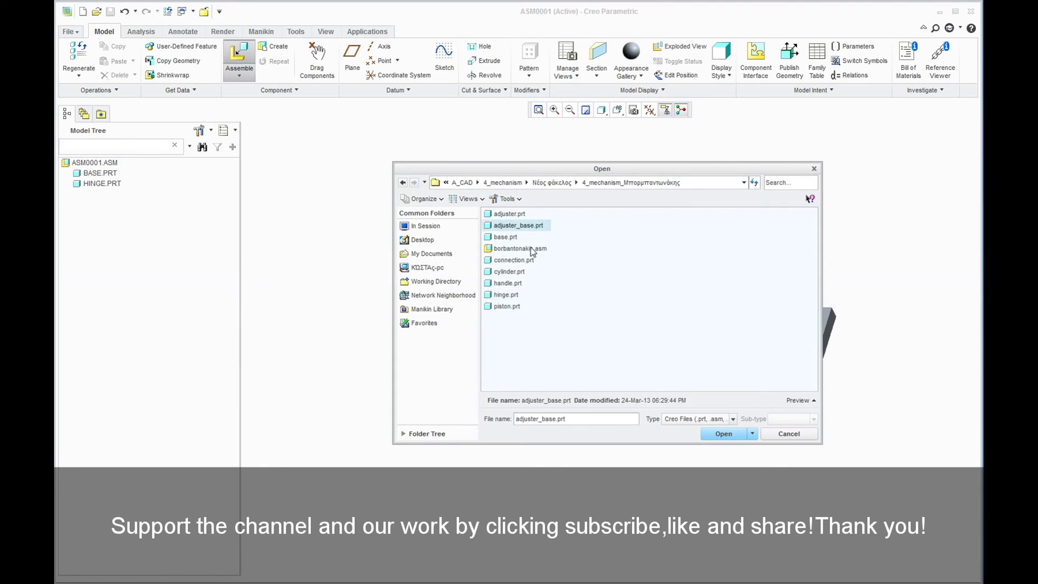
{"action": "left_click", "coordinate": [722, 433]}
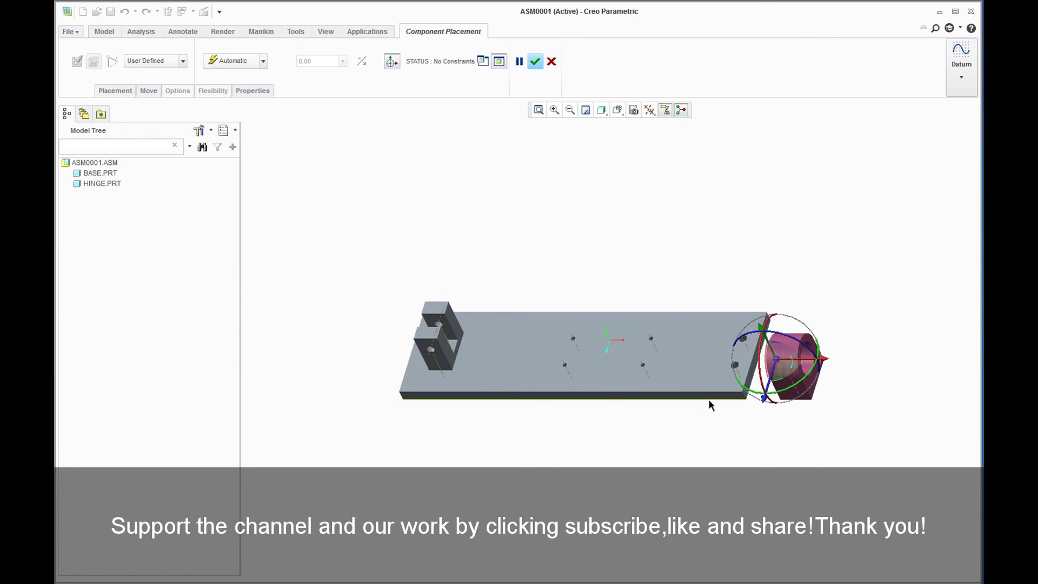
Step: Seat the adjuster base on the plate's top face and pair two of its axes with the plate holes
{"action": "middle_click_drag", "start_coordinate": [705, 373], "coordinate": [722, 303]}
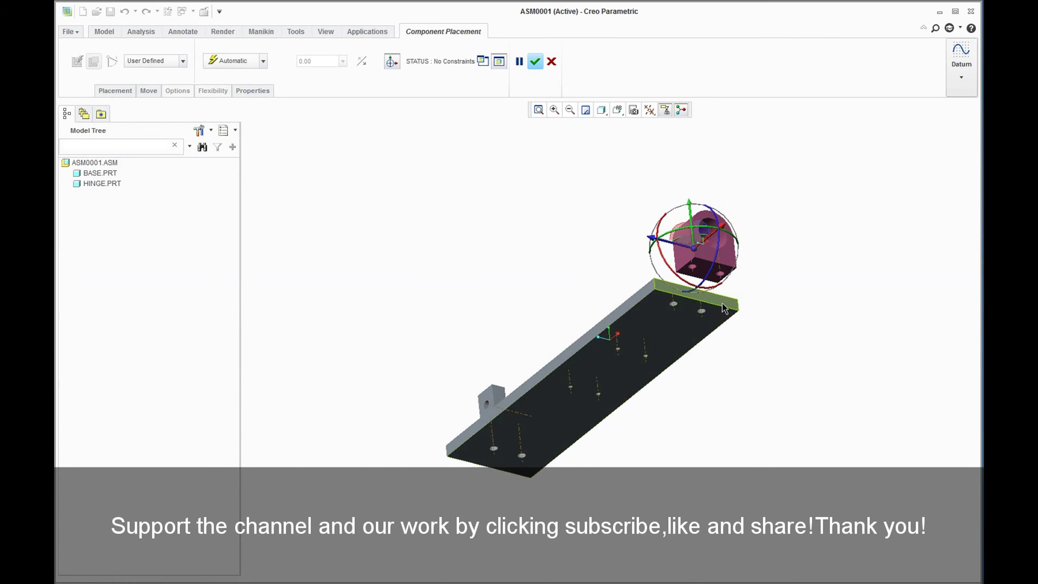
{"action": "scroll", "coordinate": [722, 303], "scroll_direction": "down", "scroll_amount": 3}
{"action": "left_click", "coordinate": [685, 225]}
{"action": "middle_click_drag", "start_coordinate": [654, 282], "coordinate": [663, 303]}
{"action": "mouse_move", "coordinate": [658, 359]}
{"action": "middle_mouse_down"}
{"action": "mouse_move", "coordinate": [630, 437]}
{"action": "mouse_move", "coordinate": [609, 391]}
{"action": "middle_mouse_up"}
{"action": "left_click", "coordinate": [622, 454]}
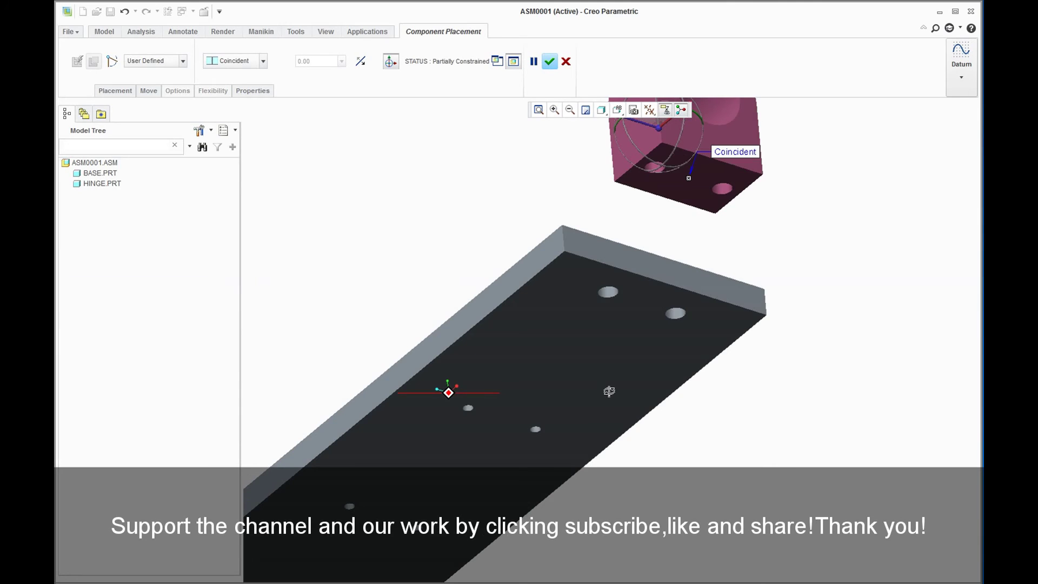
{"action": "left_click", "coordinate": [655, 167]}
{"action": "left_click", "coordinate": [644, 268]}
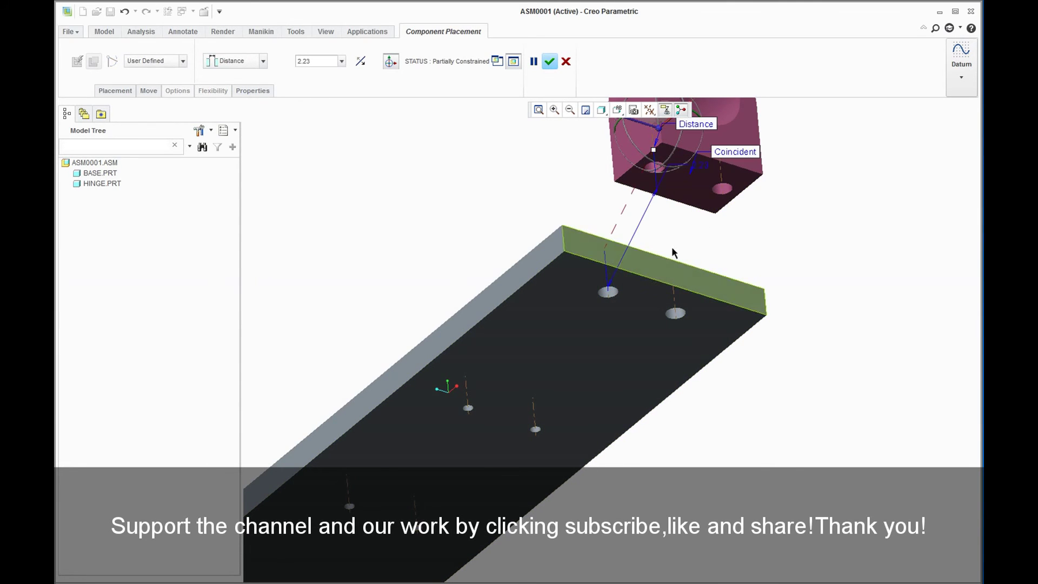
{"action": "left_click", "coordinate": [676, 309]}
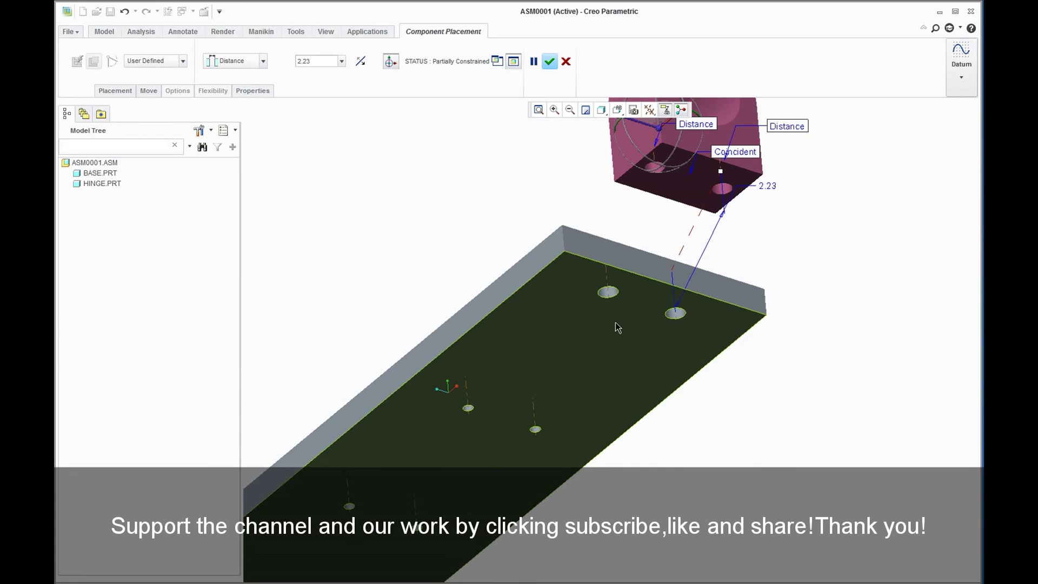
{"action": "middle_click_drag", "start_coordinate": [618, 328], "coordinate": [631, 359]}
Step: Change both adjuster base axis constraints to Coincident and finish its placement
{"action": "left_click", "coordinate": [114, 90]}
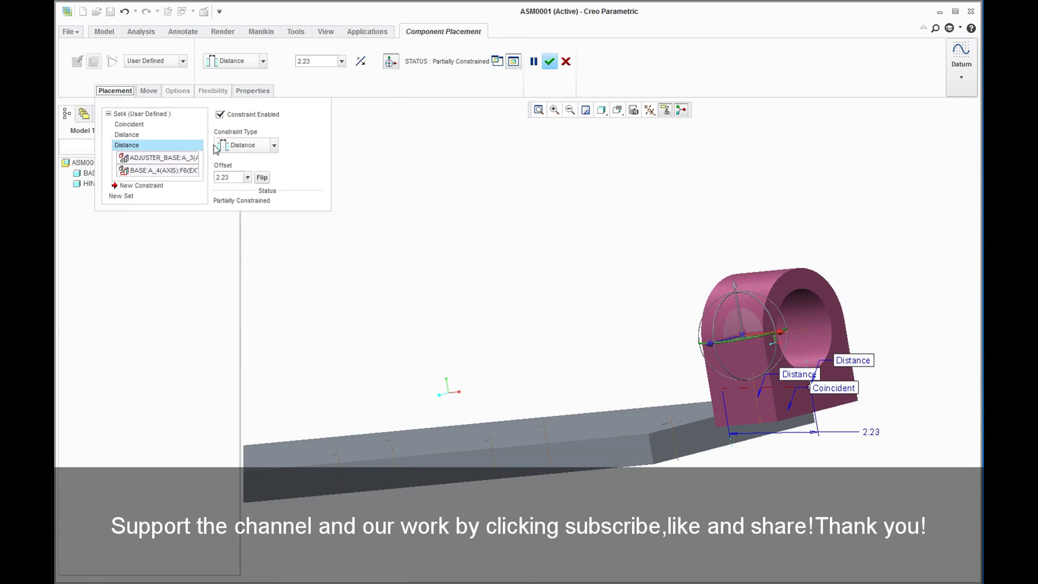
{"action": "left_click", "coordinate": [274, 146]}
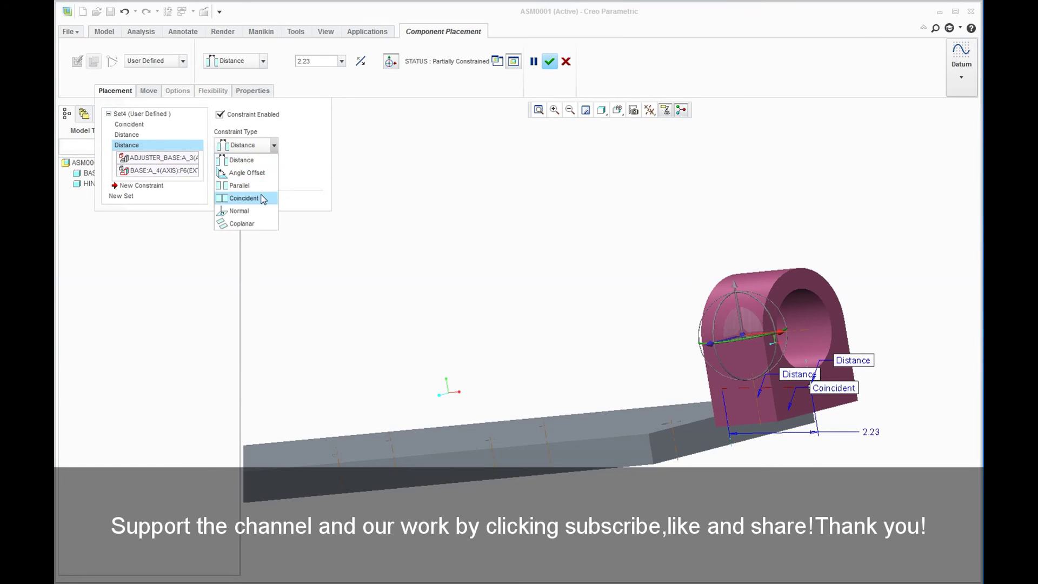
{"action": "left_click", "coordinate": [260, 199]}
{"action": "left_click", "coordinate": [179, 135]}
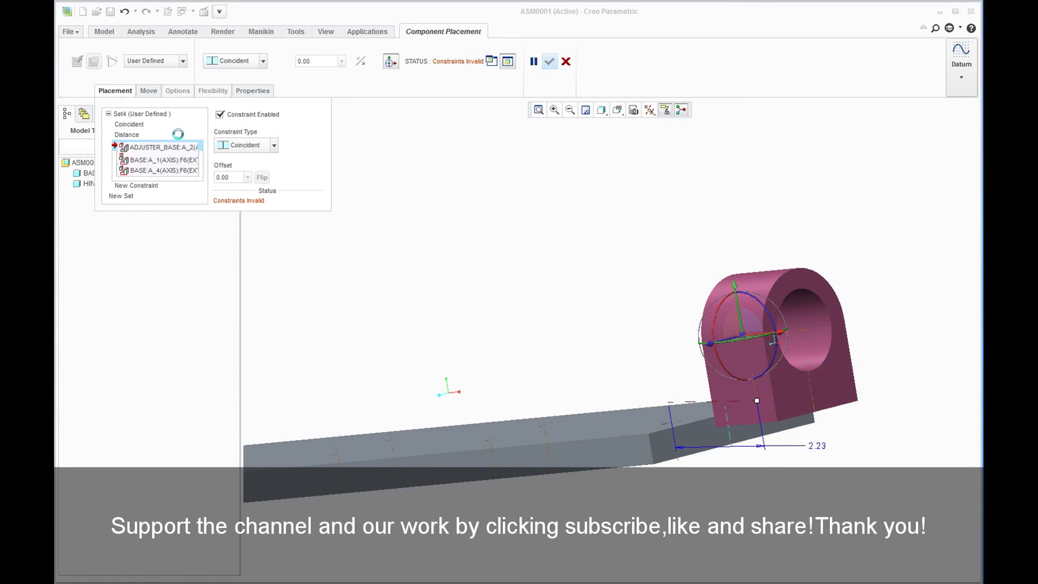
{"action": "left_click", "coordinate": [274, 145]}
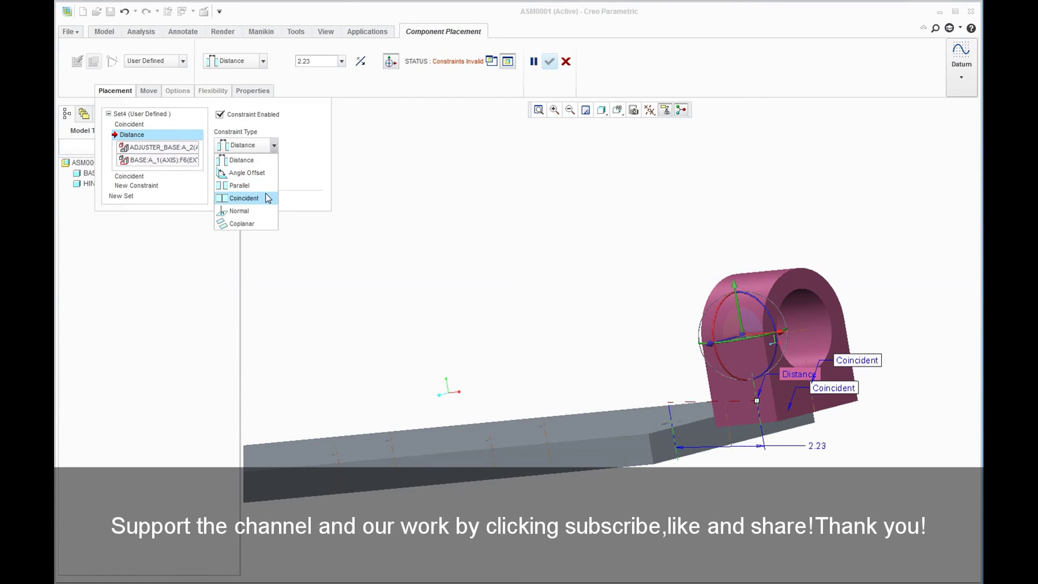
{"action": "left_click", "coordinate": [265, 196]}
{"action": "left_click", "coordinate": [549, 62]}
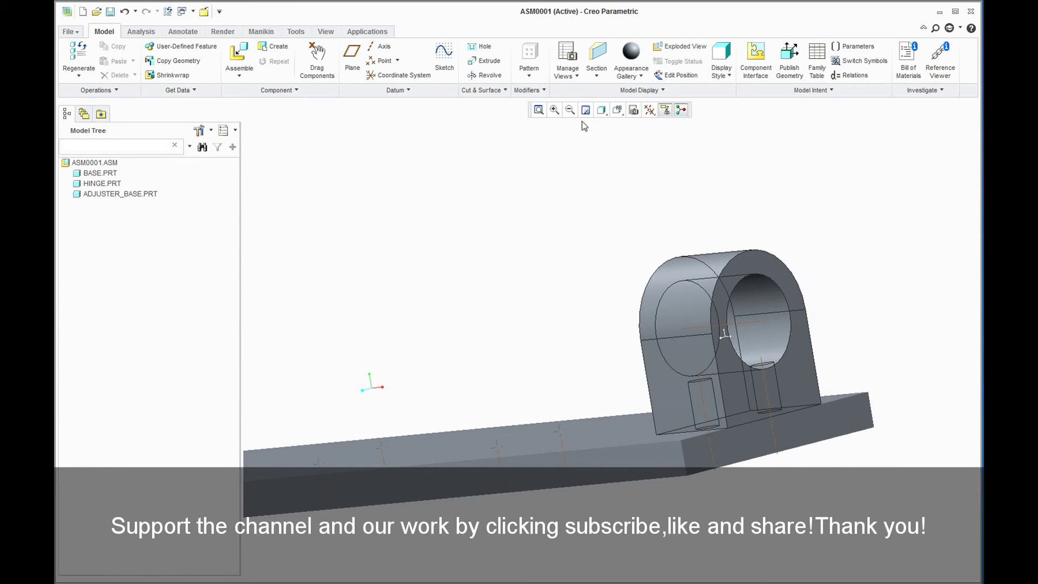
Step: Return to the standard view and load cylinder.prt with move handles hidden
{"action": "left_click", "coordinate": [618, 110]}
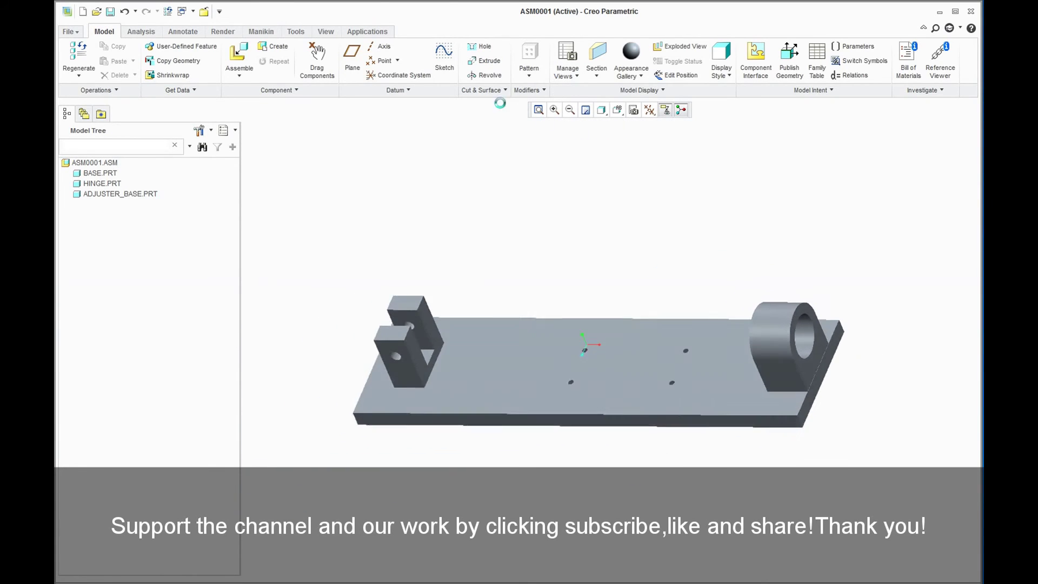
{"action": "left_click", "coordinate": [254, 60]}
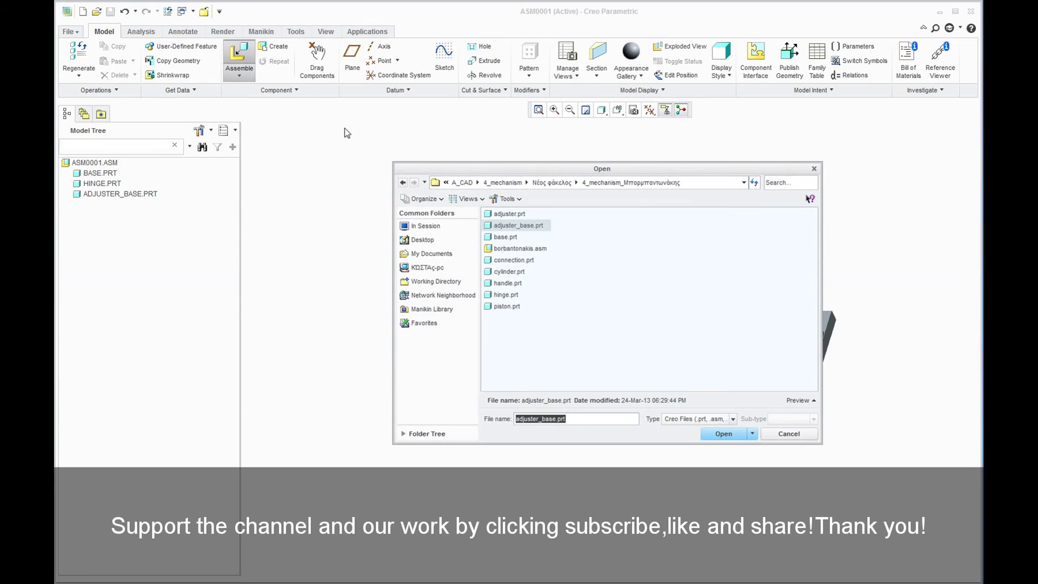
{"action": "left_click", "coordinate": [522, 274]}
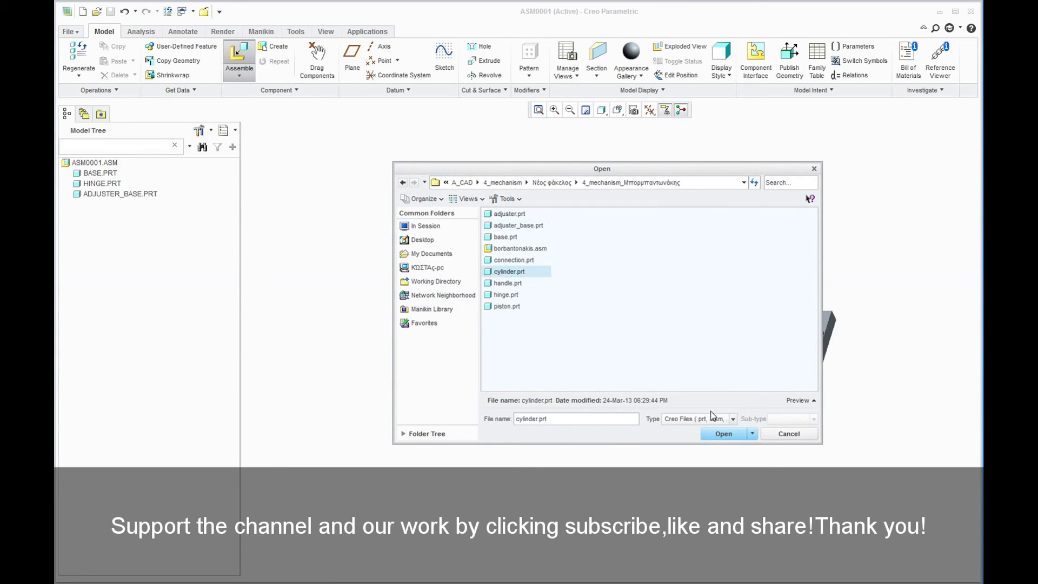
{"action": "left_click", "coordinate": [724, 434]}
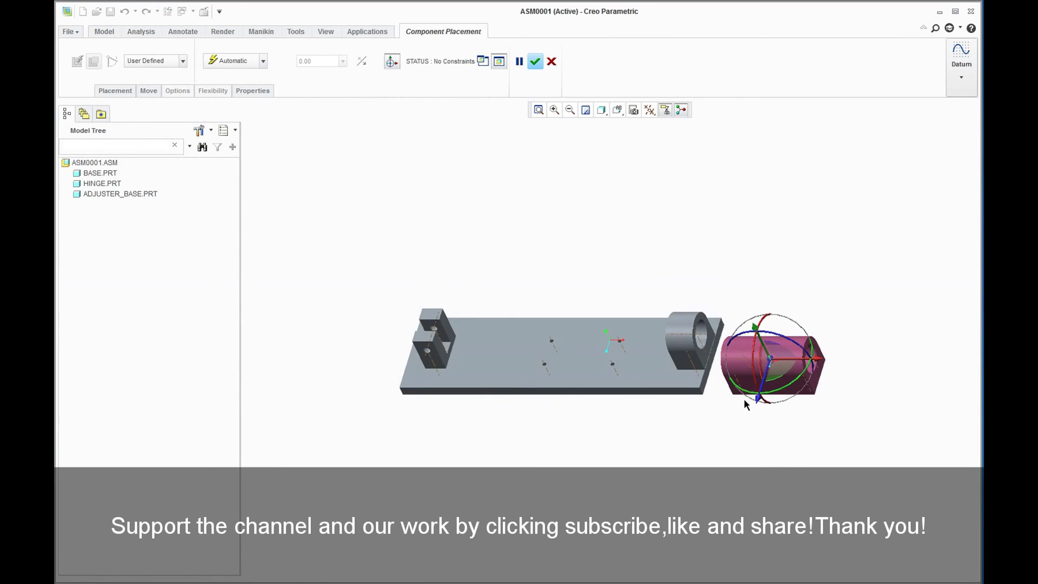
{"action": "left_click", "coordinate": [394, 61]}
Step: Pair two cylinder axes with base axes and seat the cylinder on the base's top face
{"action": "left_click", "coordinate": [752, 364]}
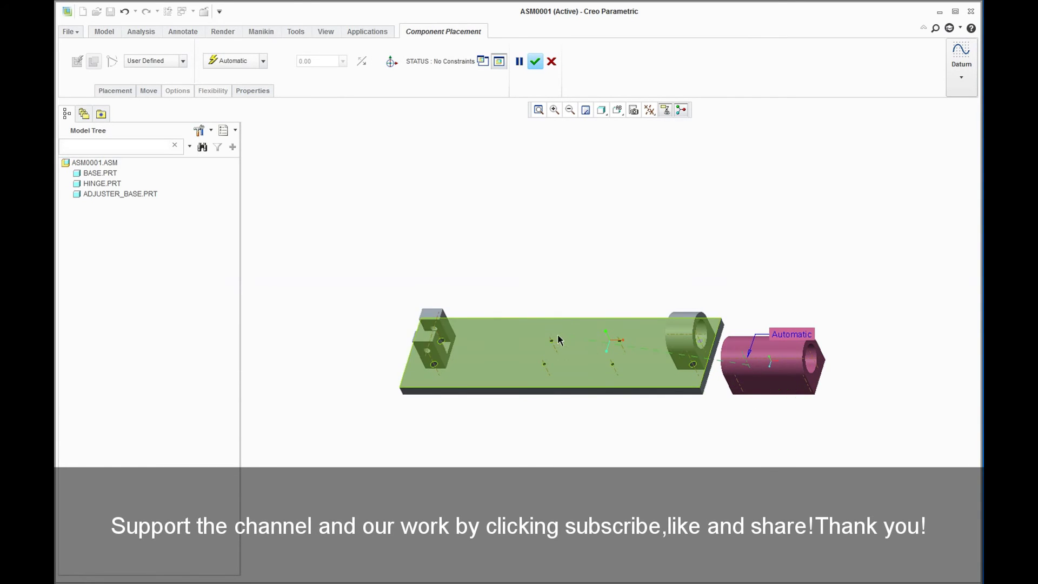
{"action": "left_click", "coordinate": [553, 342]}
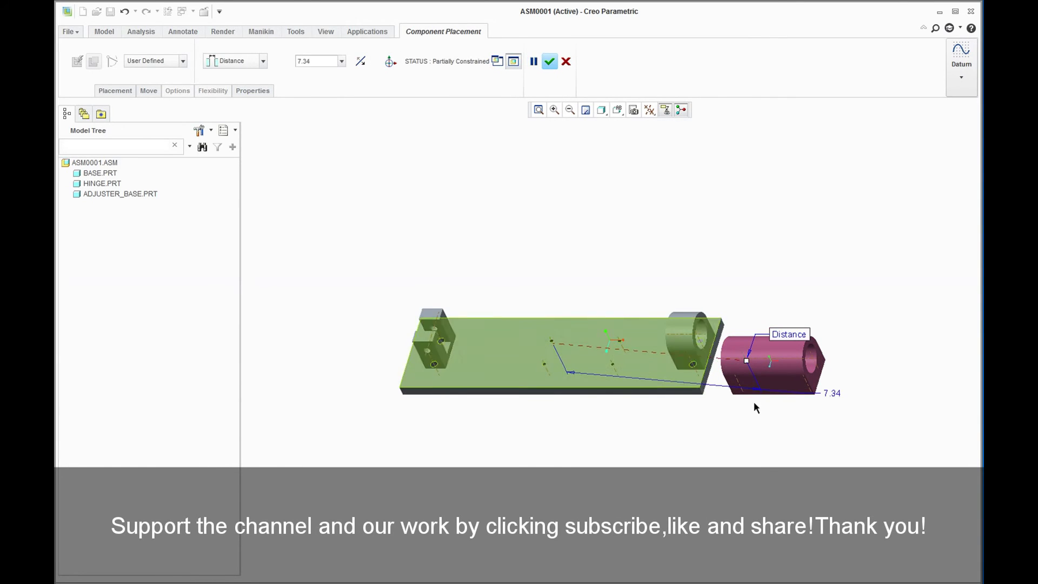
{"action": "left_click", "coordinate": [797, 384]}
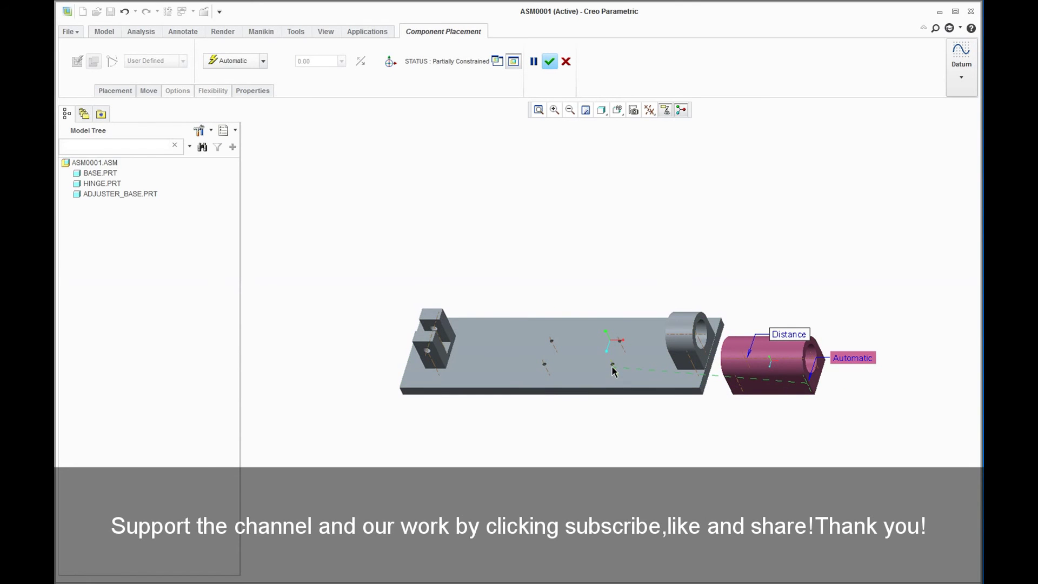
{"action": "left_click", "coordinate": [612, 370]}
{"action": "middle_click_drag", "start_coordinate": [703, 408], "coordinate": [680, 326]}
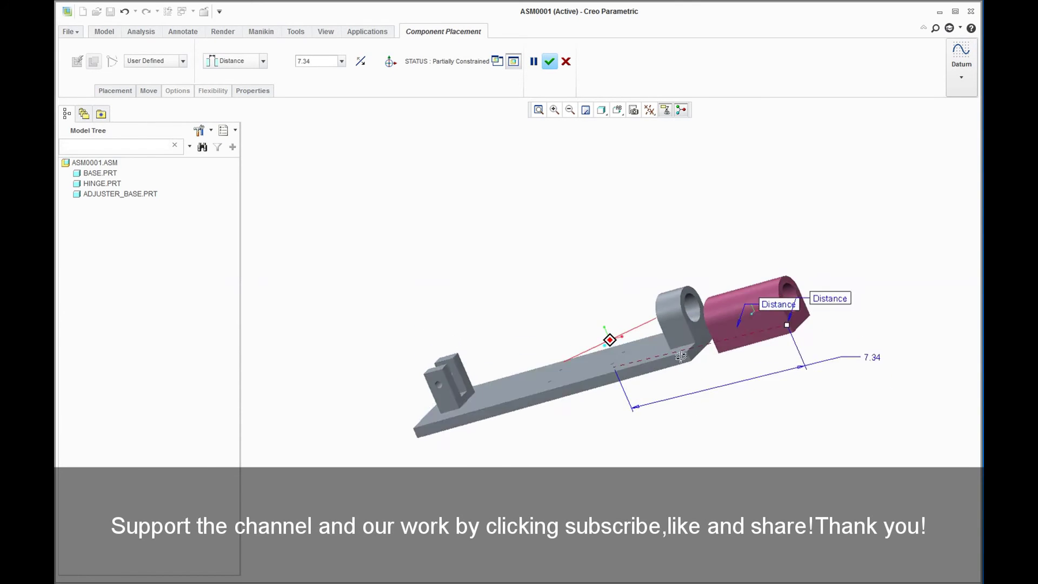
{"action": "left_click", "coordinate": [719, 249]}
{"action": "middle_click_drag", "start_coordinate": [720, 249], "coordinate": [686, 400]}
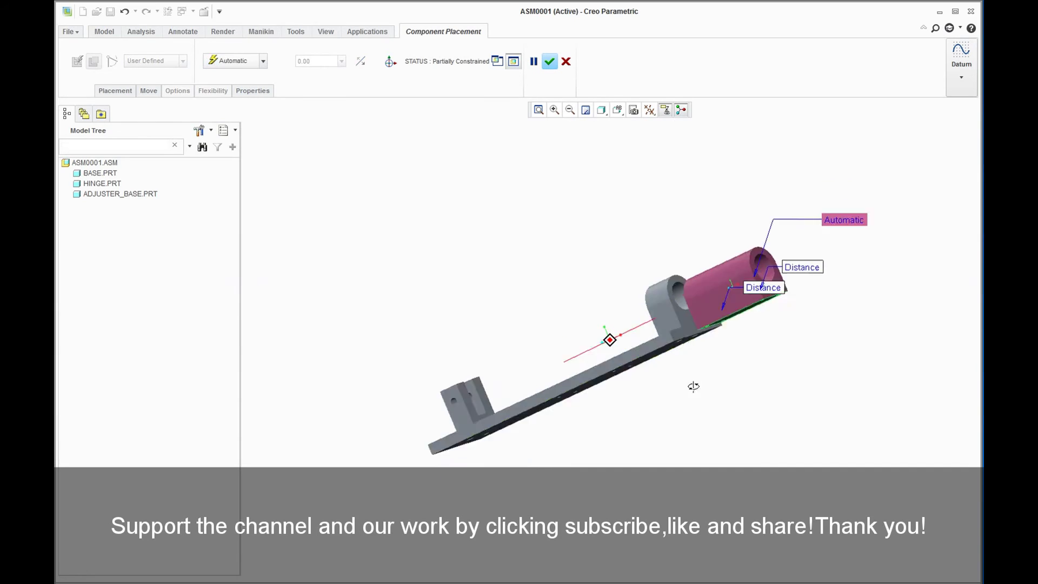
{"action": "left_click", "coordinate": [637, 371]}
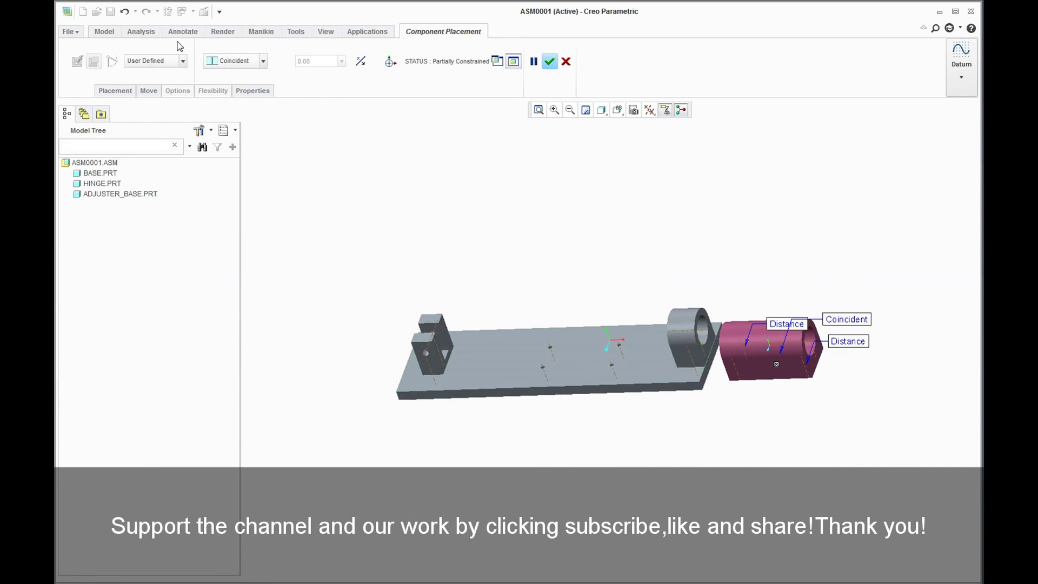
Step: Set the cylinder connection to Rigid, make both axis constraints Coincident, and finish placement
{"action": "left_click", "coordinate": [184, 61]}
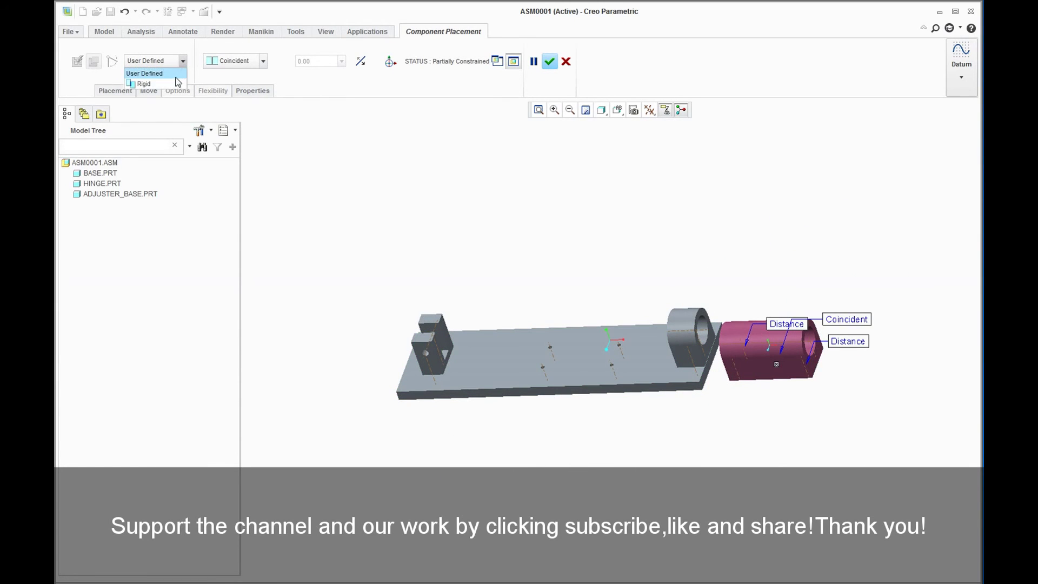
{"action": "left_click", "coordinate": [168, 82]}
{"action": "left_click", "coordinate": [115, 90]}
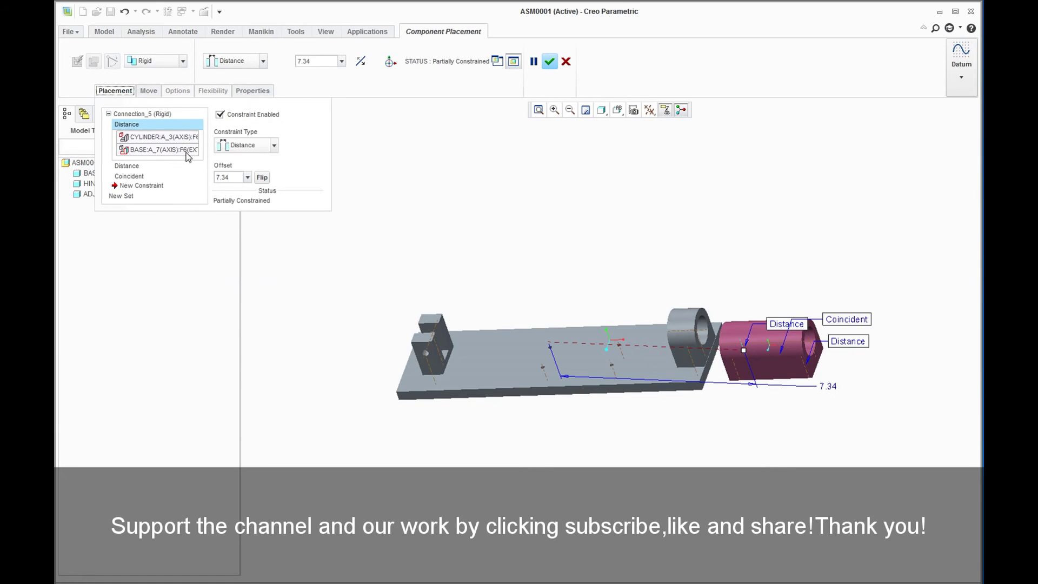
{"action": "left_click", "coordinate": [273, 146]}
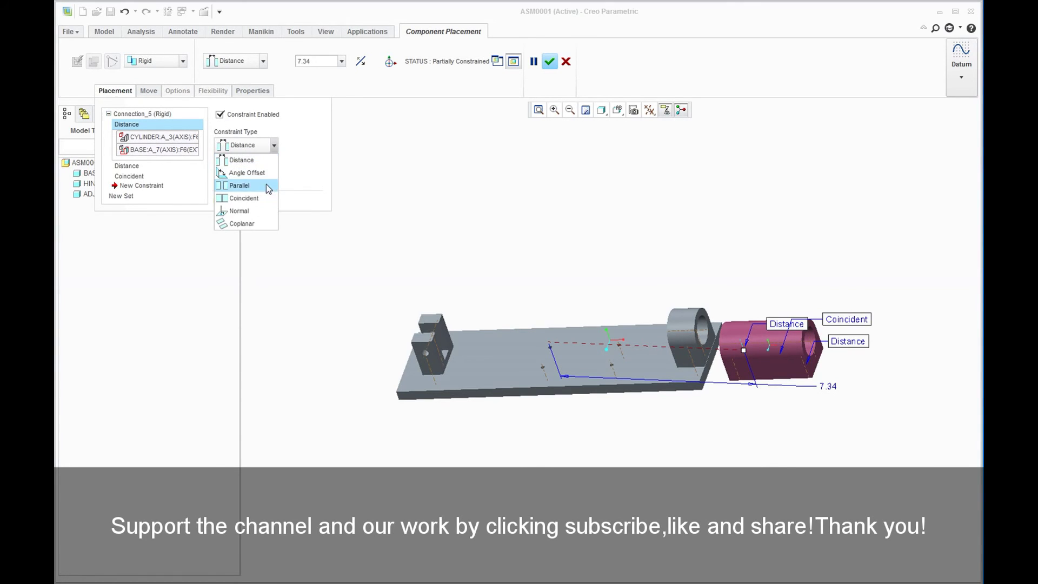
{"action": "left_click", "coordinate": [268, 195]}
{"action": "left_click", "coordinate": [160, 166]}
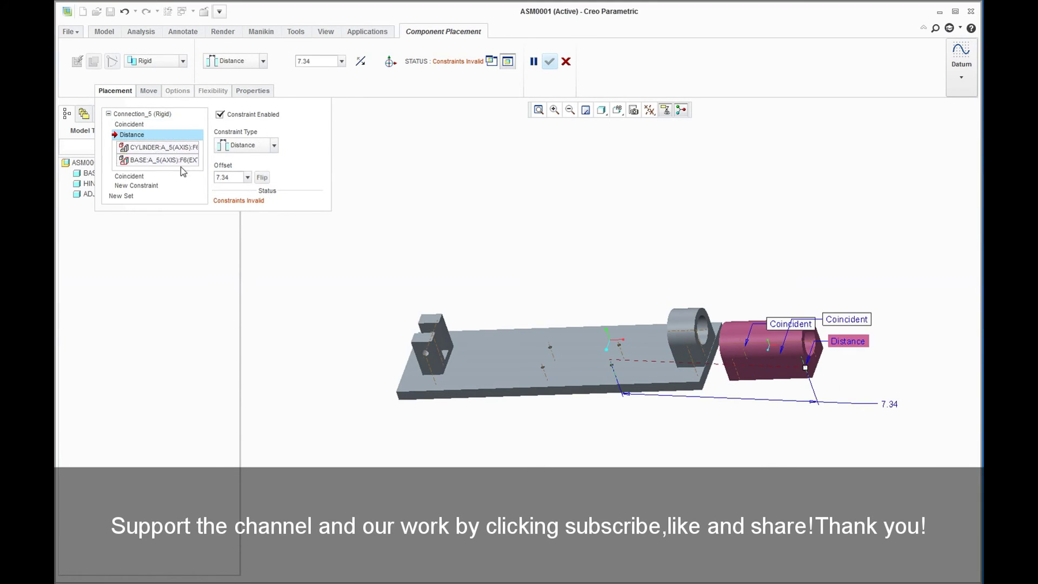
{"action": "left_click", "coordinate": [274, 146]}
{"action": "left_click", "coordinate": [271, 195]}
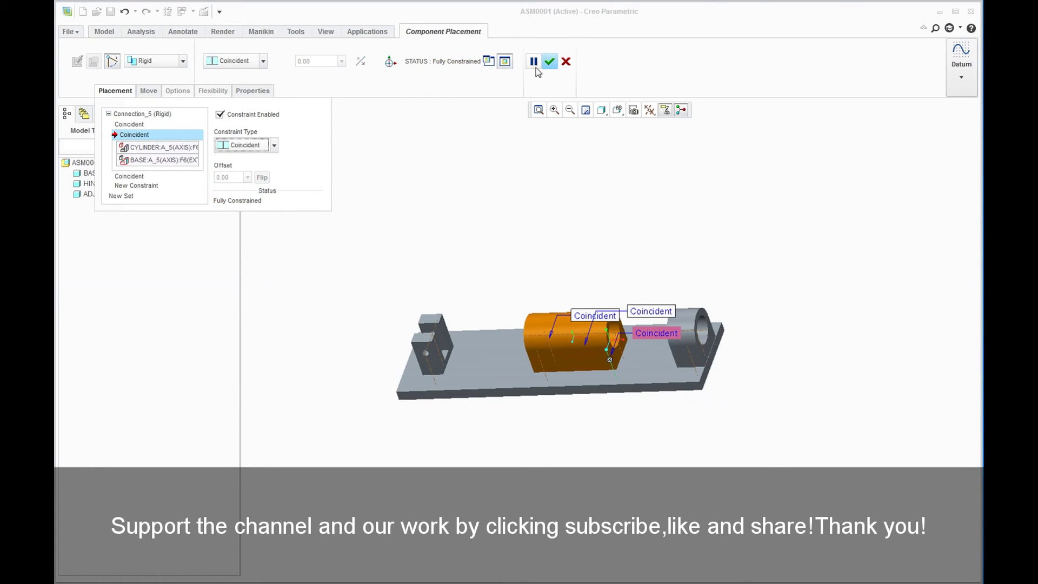
{"action": "left_click", "coordinate": [547, 64]}
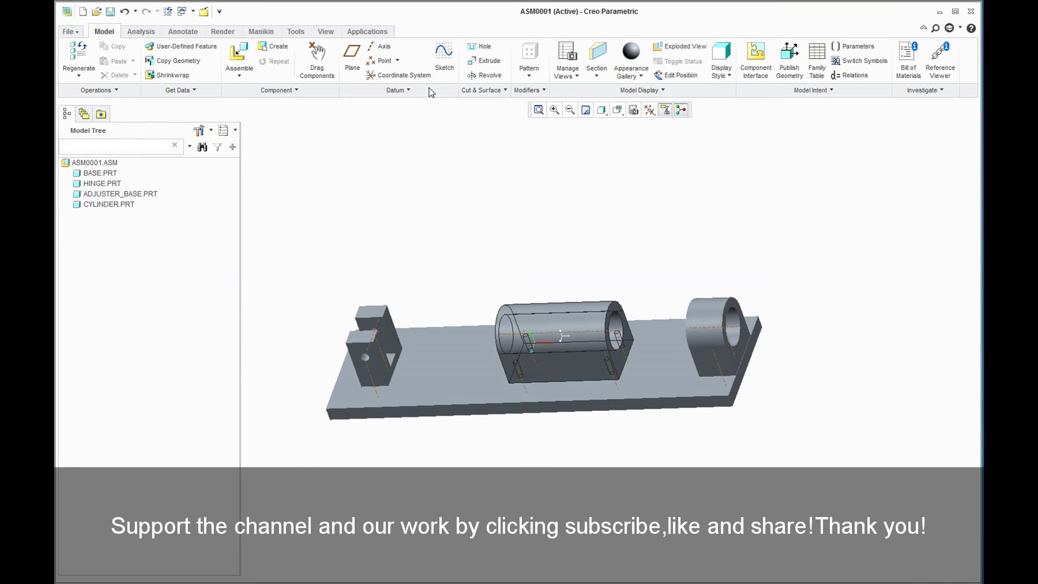
Step: Load piston.prt and rotate it to lie along the base
{"action": "left_click", "coordinate": [238, 57]}
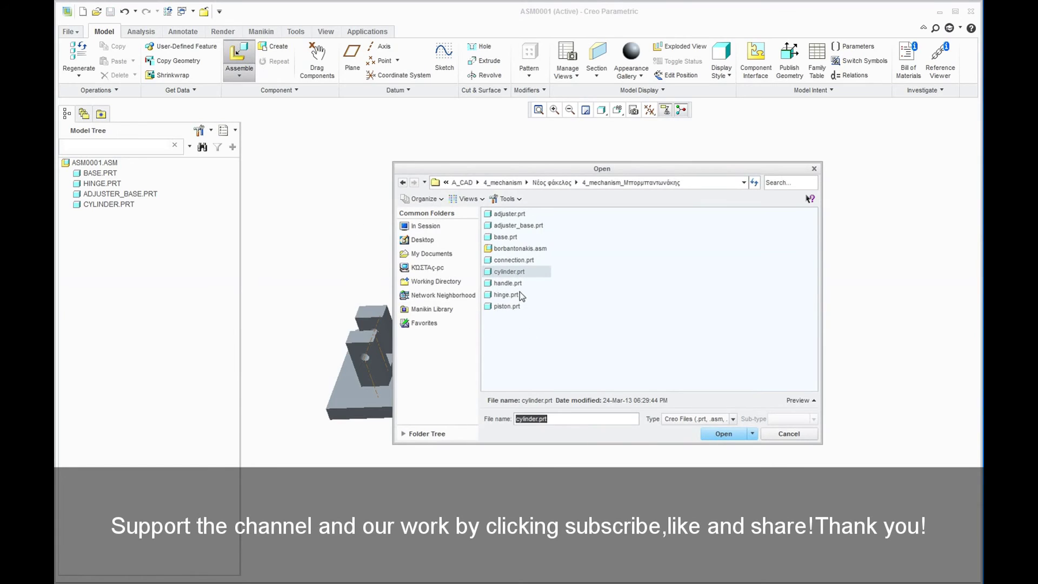
{"action": "left_click", "coordinate": [503, 306]}
{"action": "left_click", "coordinate": [723, 432]}
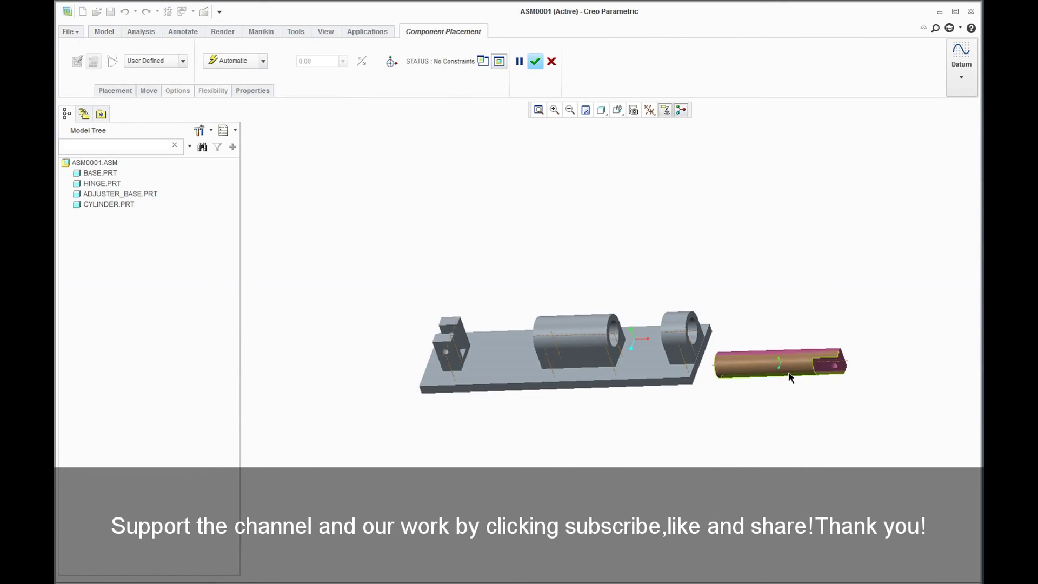
{"action": "left_click", "coordinate": [396, 62]}
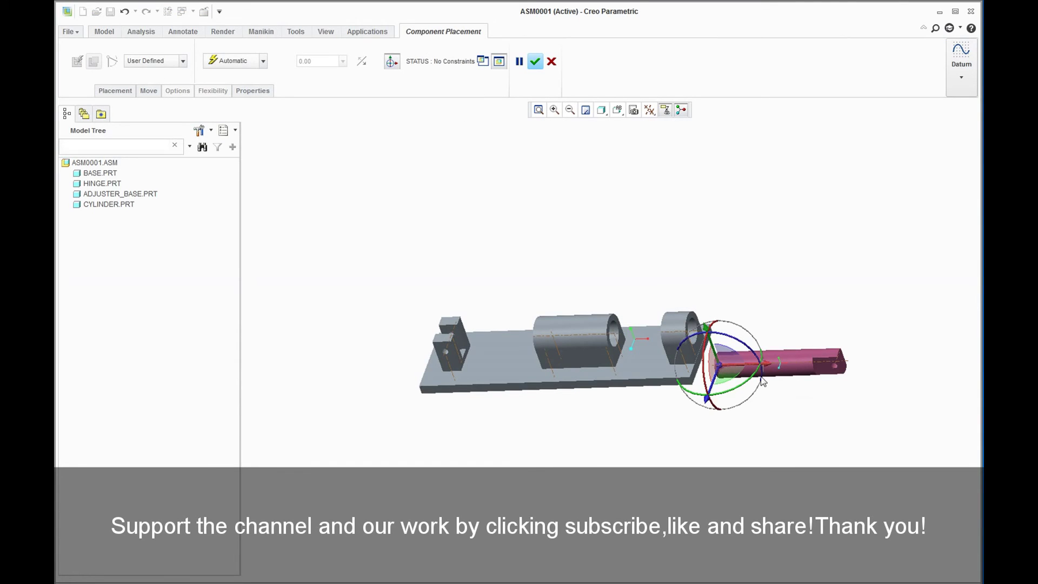
{"action": "mouse_move", "coordinate": [743, 346]}
{"action": "left_mouse_down"}
{"action": "mouse_move", "coordinate": [649, 350]}
{"action": "mouse_move", "coordinate": [634, 391]}
{"action": "mouse_move", "coordinate": [648, 411]}
{"action": "left_mouse_up"}
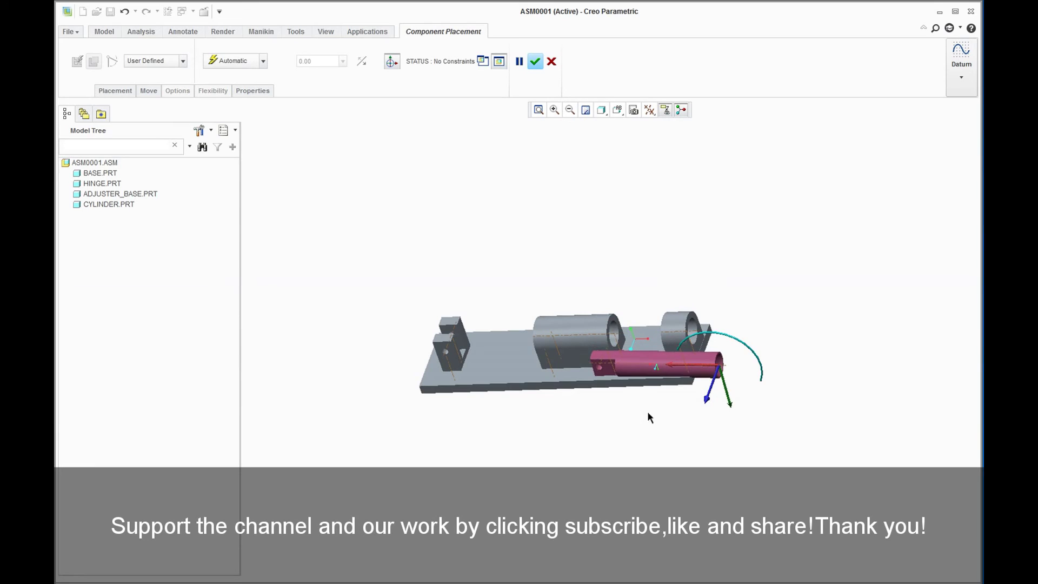
Step: Give the piston a Cylinder connection and pick its axis A_1 for alignment
{"action": "left_click", "coordinate": [183, 61]}
{"action": "left_click", "coordinate": [164, 115]}
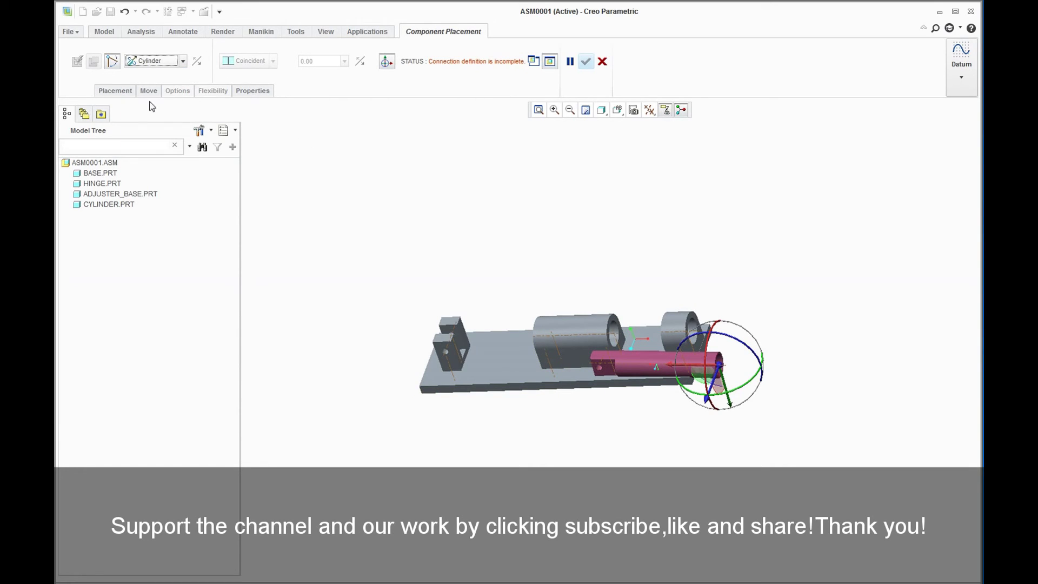
{"action": "left_click", "coordinate": [124, 96]}
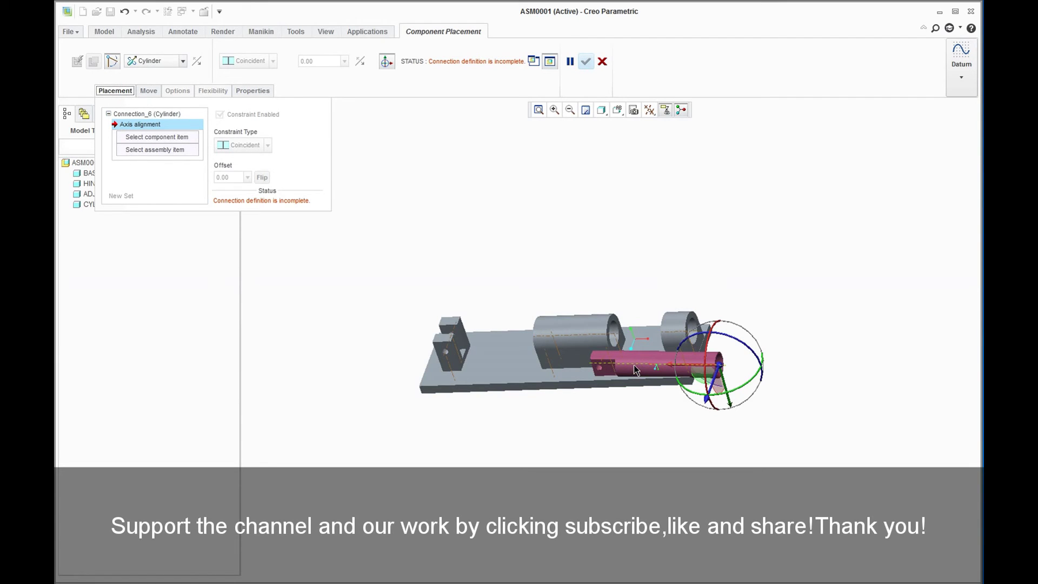
{"action": "left_click", "coordinate": [636, 370]}
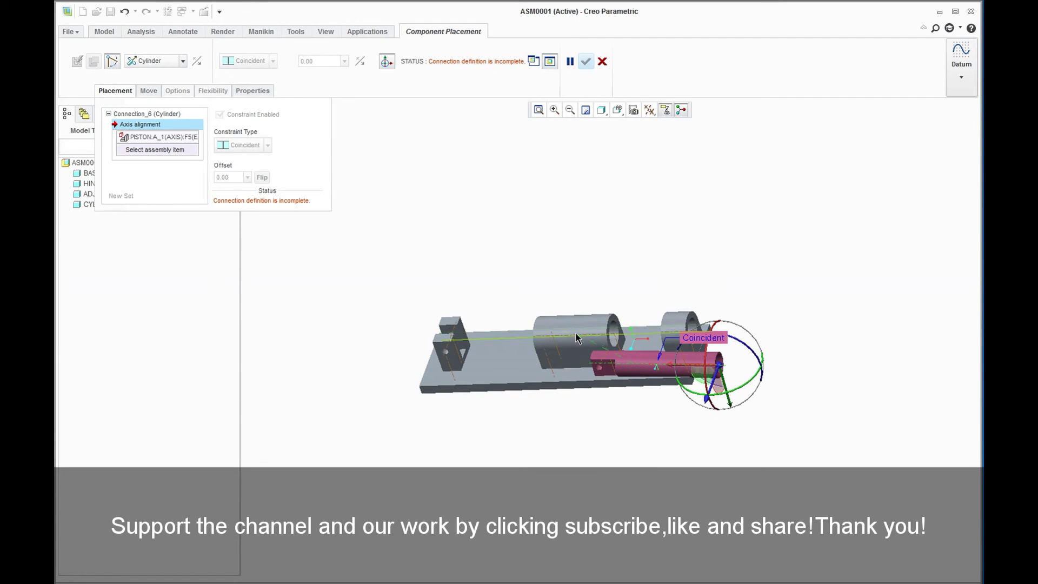
{"action": "middle_click_drag", "start_coordinate": [577, 338], "coordinate": [575, 342]}
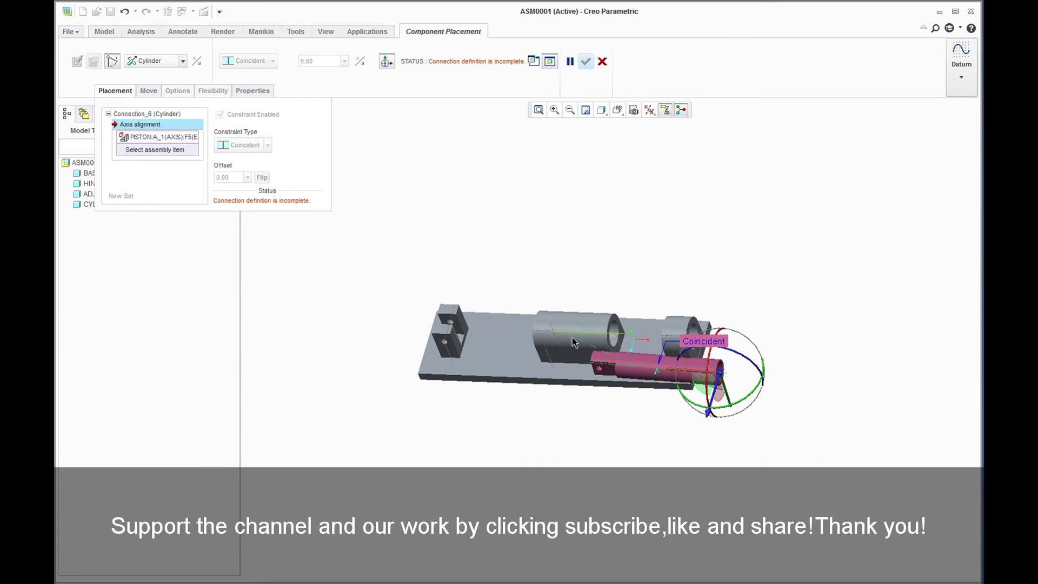
{"action": "scroll", "coordinate": [576, 332], "scroll_direction": "up", "scroll_amount": 5}
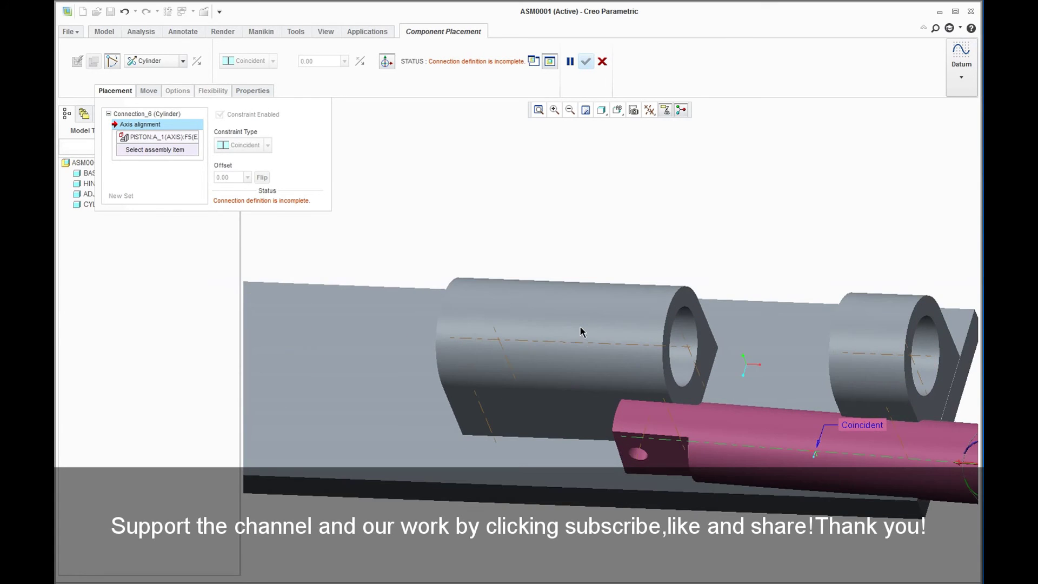
{"action": "left_click", "coordinate": [572, 341]}
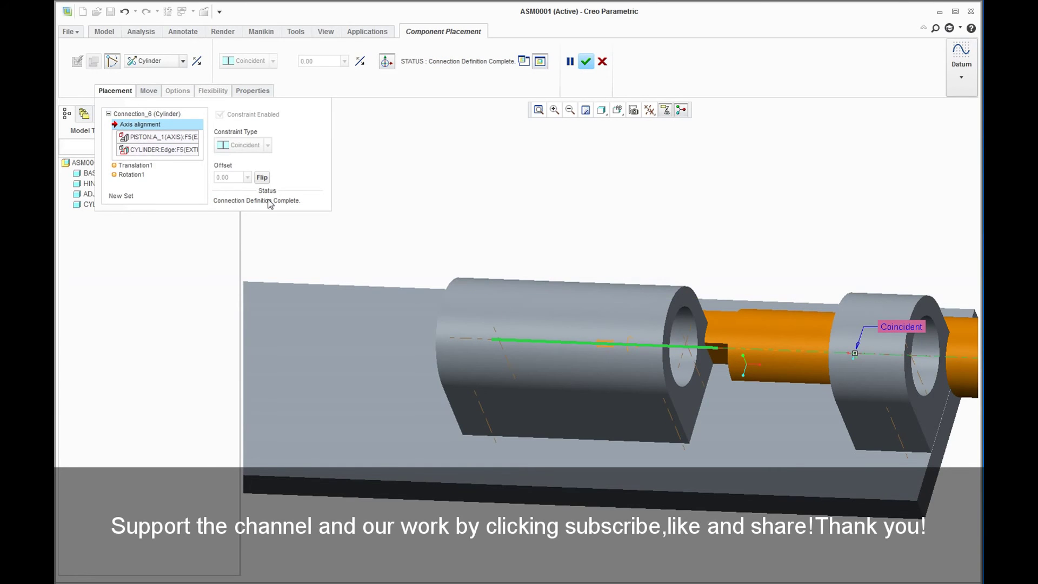
Step: Replace the wrong edge reference with CYLINDER axis A_1 and slide the piston left
{"action": "right_click", "coordinate": [171, 150]}
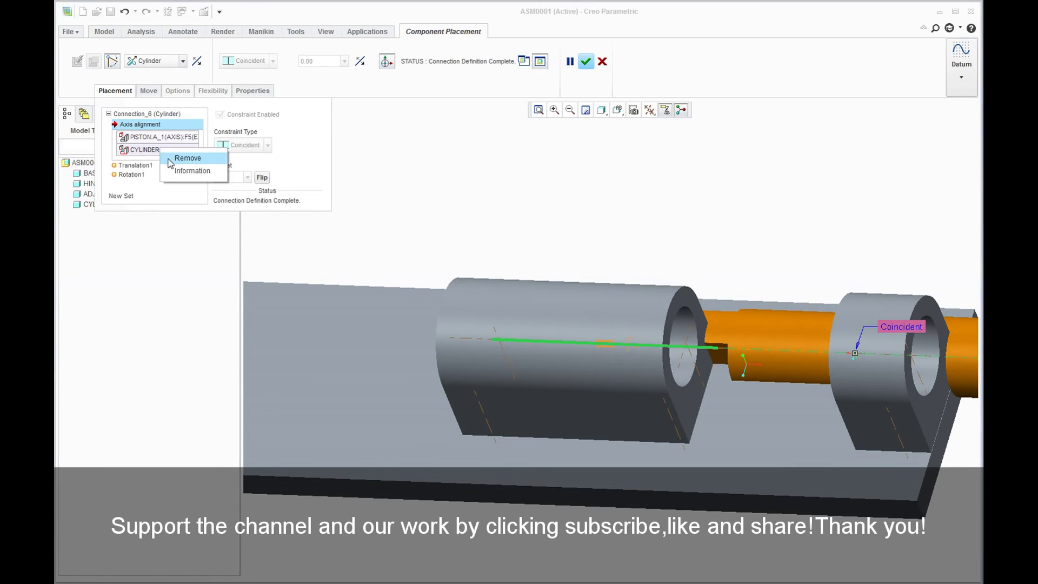
{"action": "left_click", "coordinate": [171, 159]}
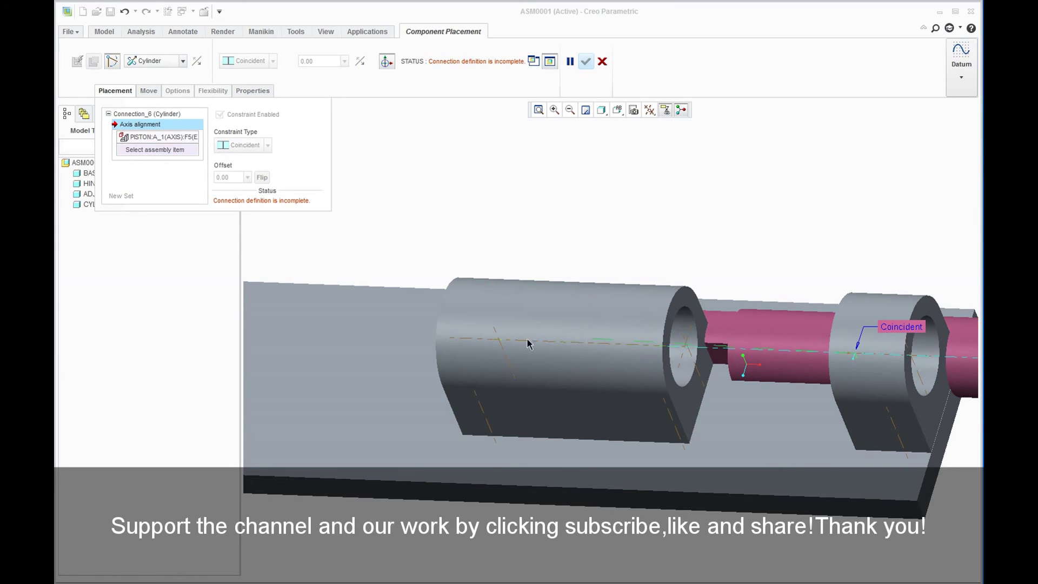
{"action": "middle_click_drag", "start_coordinate": [534, 359], "coordinate": [534, 355]}
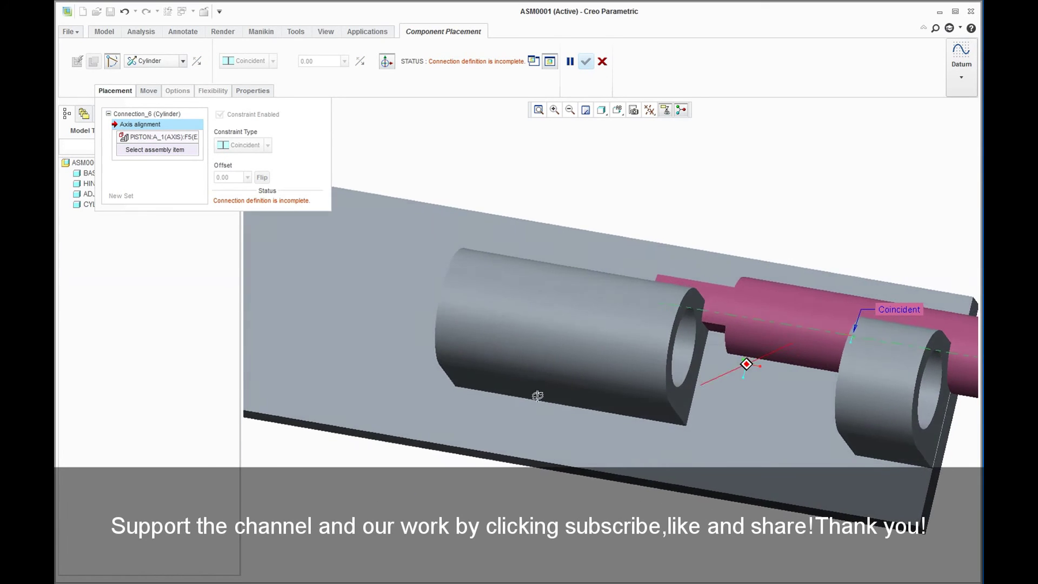
{"action": "left_click", "coordinate": [553, 325]}
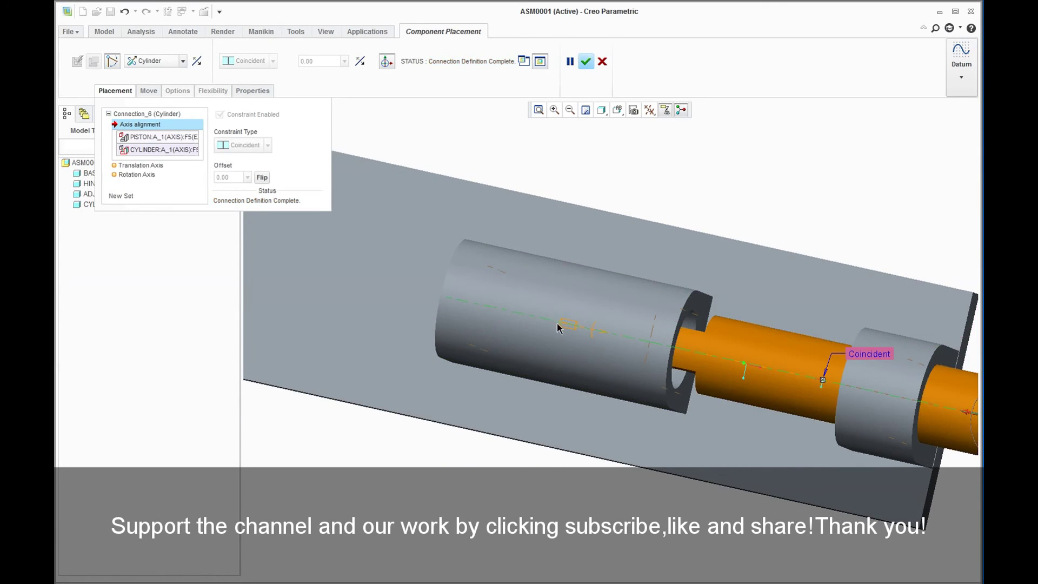
{"action": "mouse_move", "coordinate": [637, 435]}
{"action": "middle_mouse_down"}
{"action": "mouse_move", "coordinate": [631, 375]}
{"action": "mouse_move", "coordinate": [645, 355]}
{"action": "middle_mouse_up"}
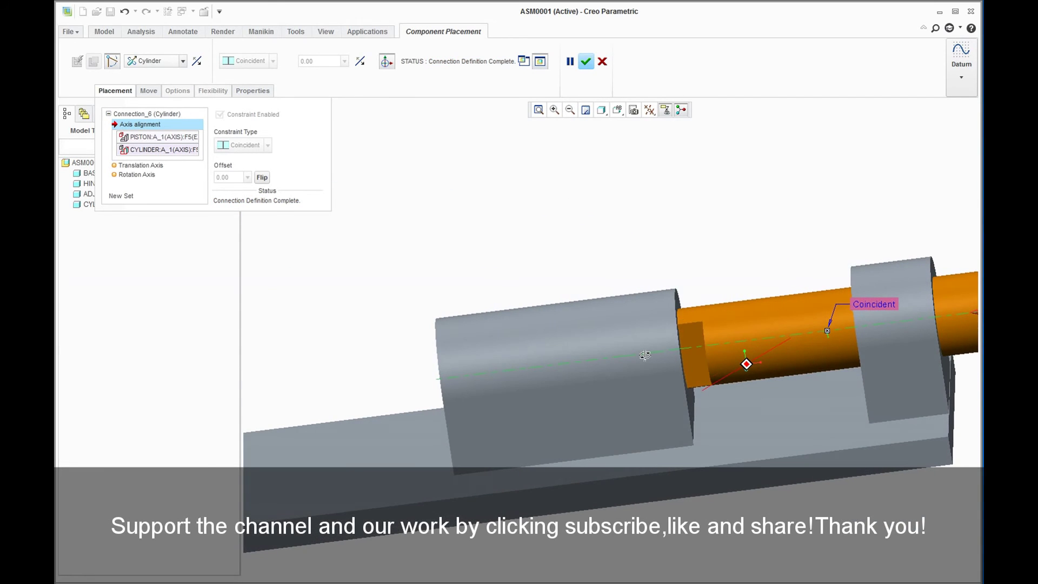
{"action": "scroll", "coordinate": [649, 361], "scroll_direction": "down", "scroll_amount": 5}
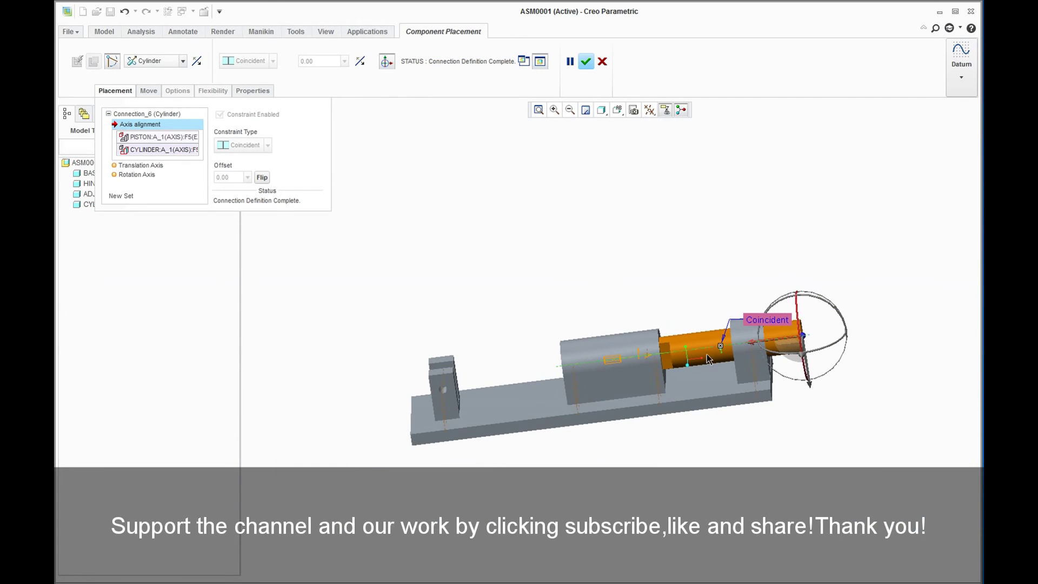
{"action": "left_click_drag", "start_coordinate": [784, 336], "coordinate": [659, 359]}
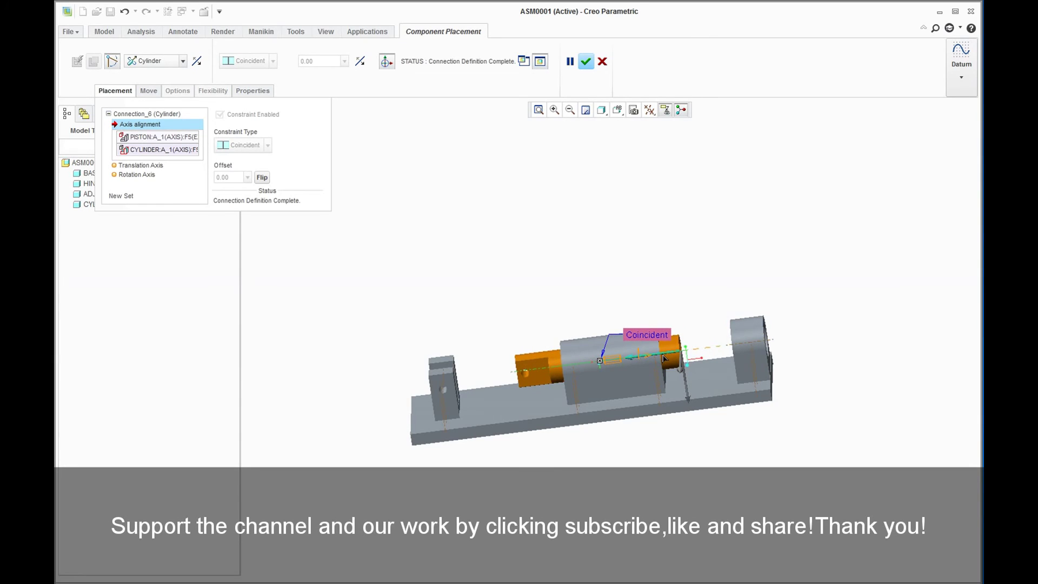
Step: Check the Rotation Axis settings and finish placing the piston
{"action": "left_click", "coordinate": [144, 175]}
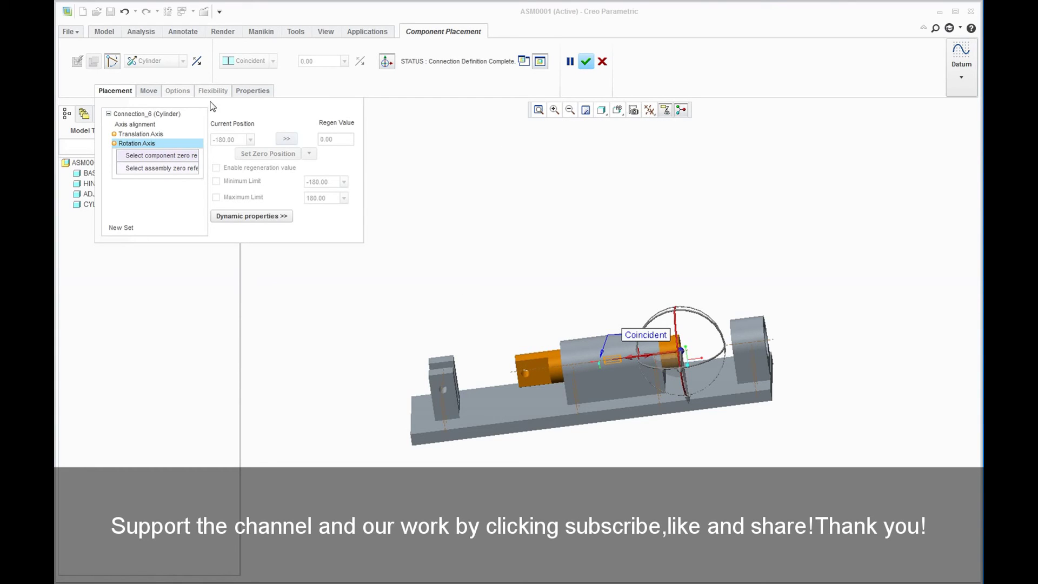
{"action": "left_click", "coordinate": [125, 96]}
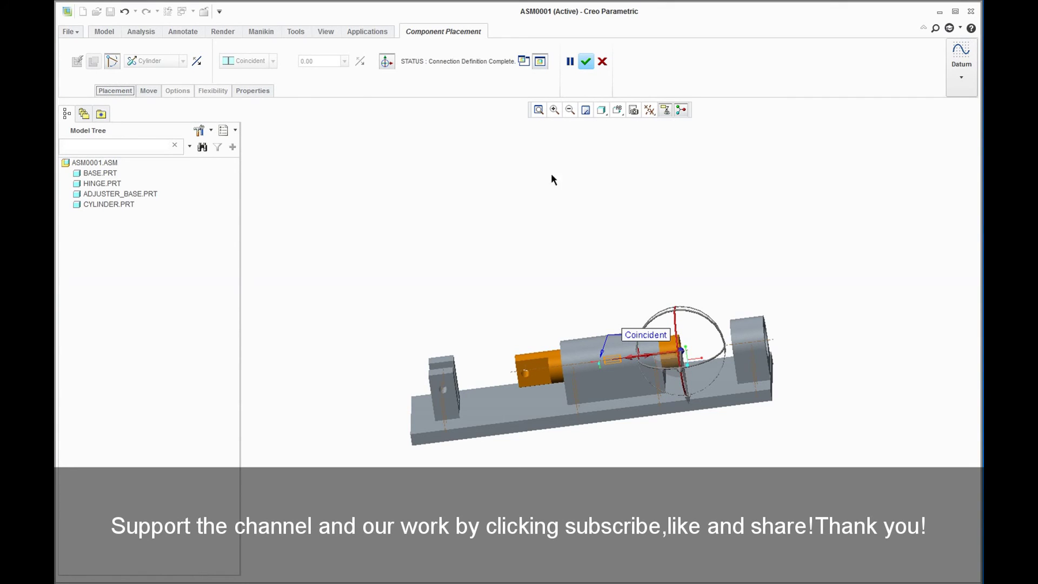
{"action": "left_click", "coordinate": [586, 61]}
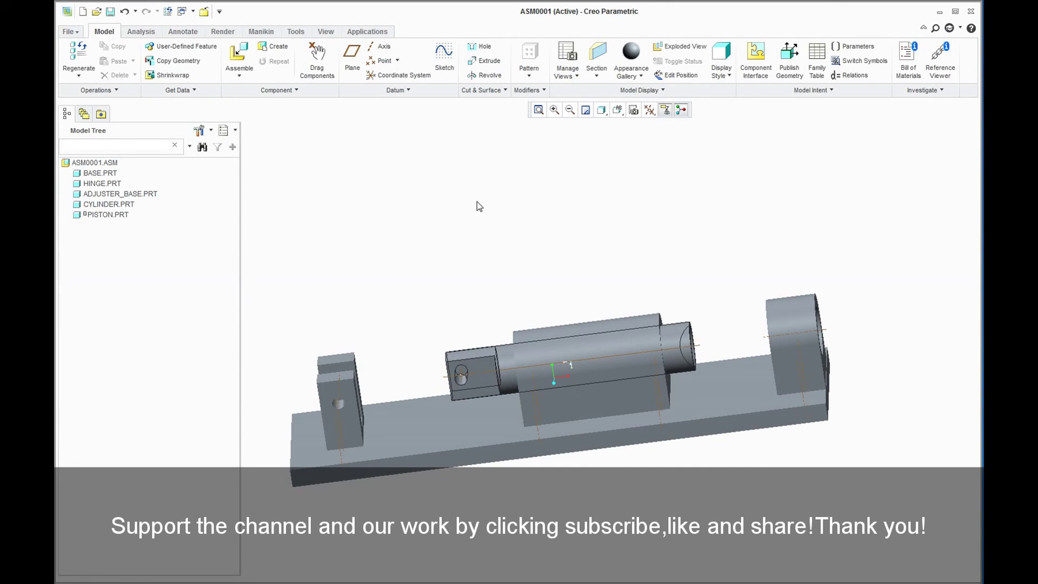
{"action": "left_click", "coordinate": [618, 109]}
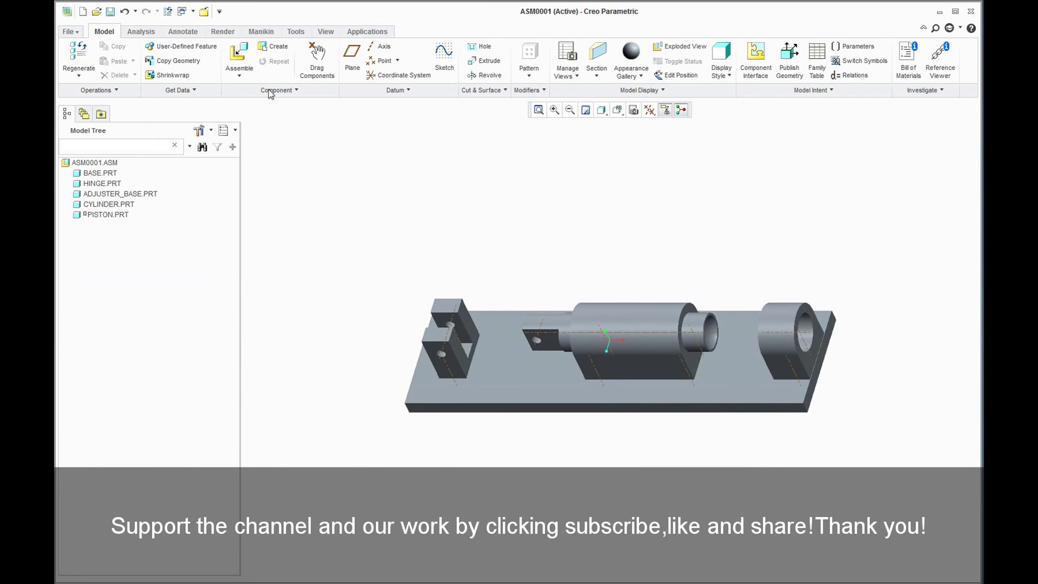
Step: Load handle.prt and rotate it to point upward with move handles hidden
{"action": "left_click", "coordinate": [239, 54]}
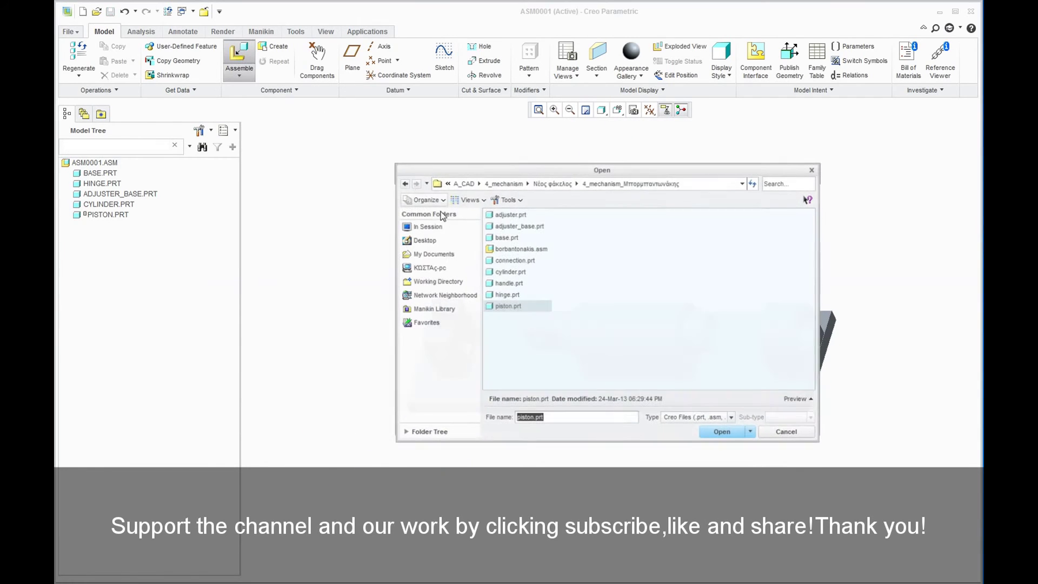
{"action": "left_click", "coordinate": [499, 285]}
{"action": "left_click", "coordinate": [710, 437]}
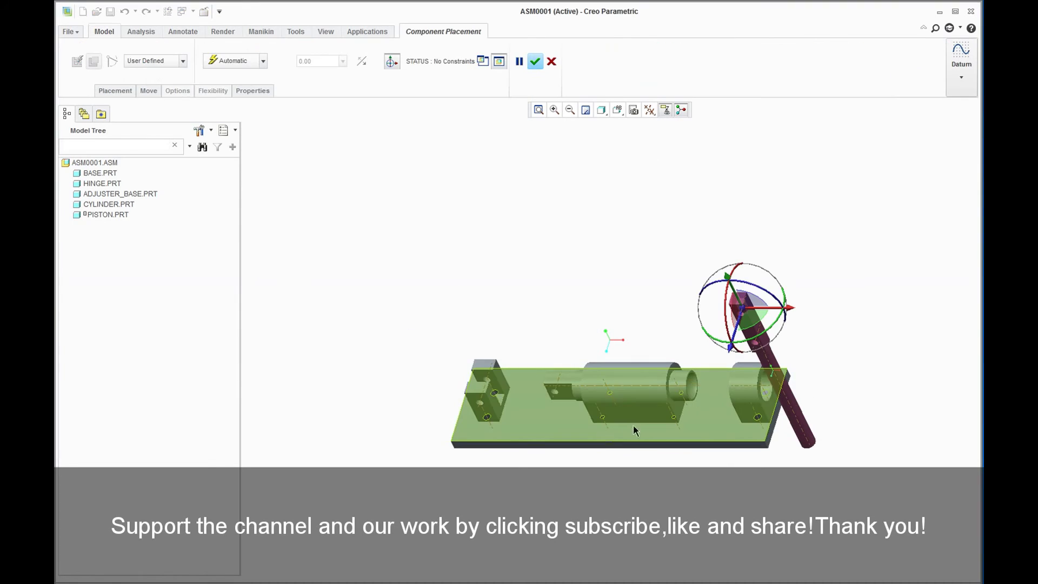
{"action": "mouse_move", "coordinate": [757, 315]}
{"action": "left_mouse_down"}
{"action": "mouse_move", "coordinate": [625, 328]}
{"action": "mouse_move", "coordinate": [659, 383]}
{"action": "left_mouse_up"}
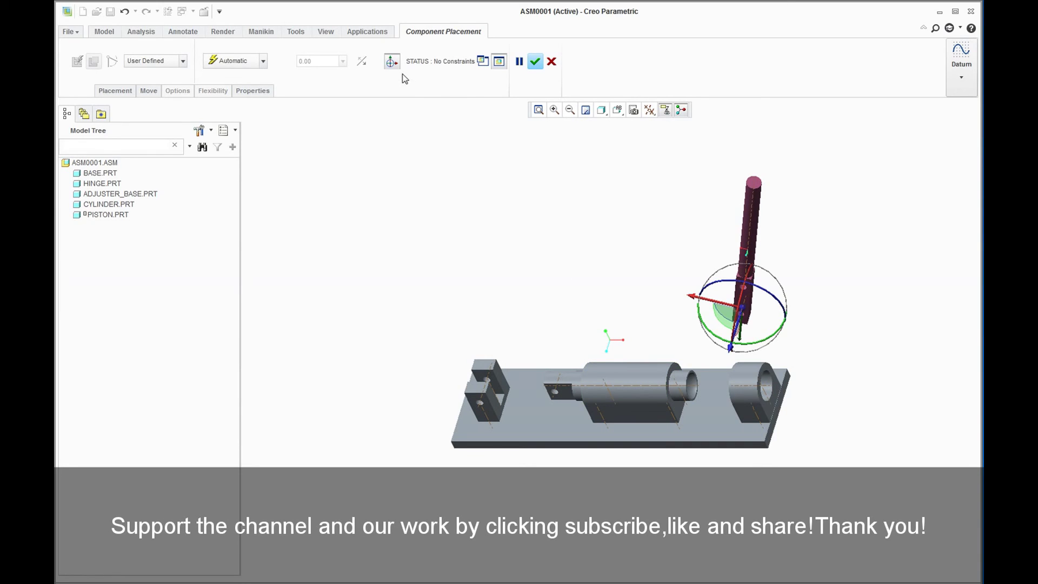
{"action": "left_click", "coordinate": [393, 63]}
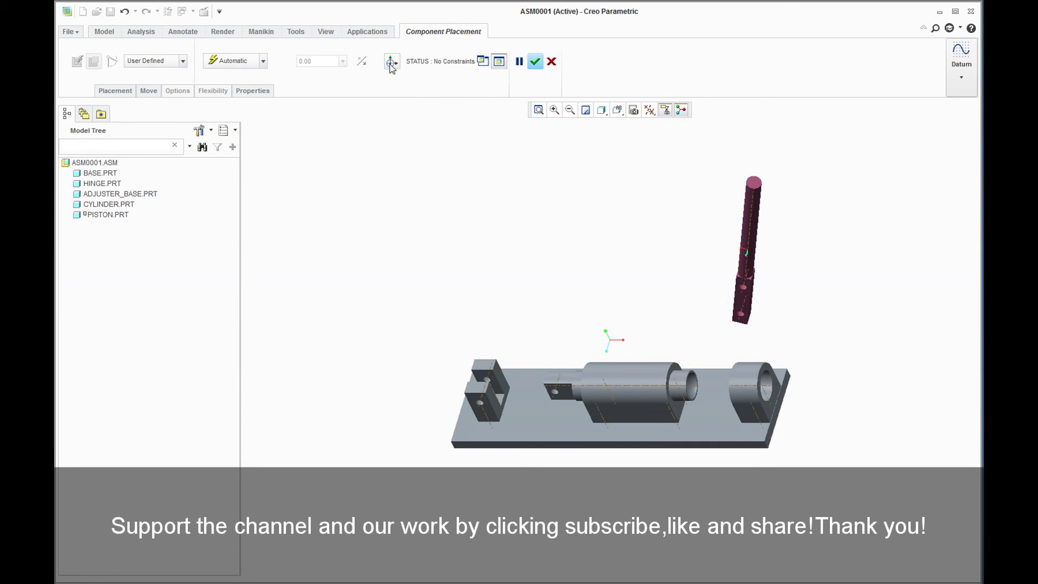
Step: Give the handle a Pin connection, aligning its axis with the hinge hole axis
{"action": "left_click", "coordinate": [180, 62]}
{"action": "left_click", "coordinate": [142, 94]}
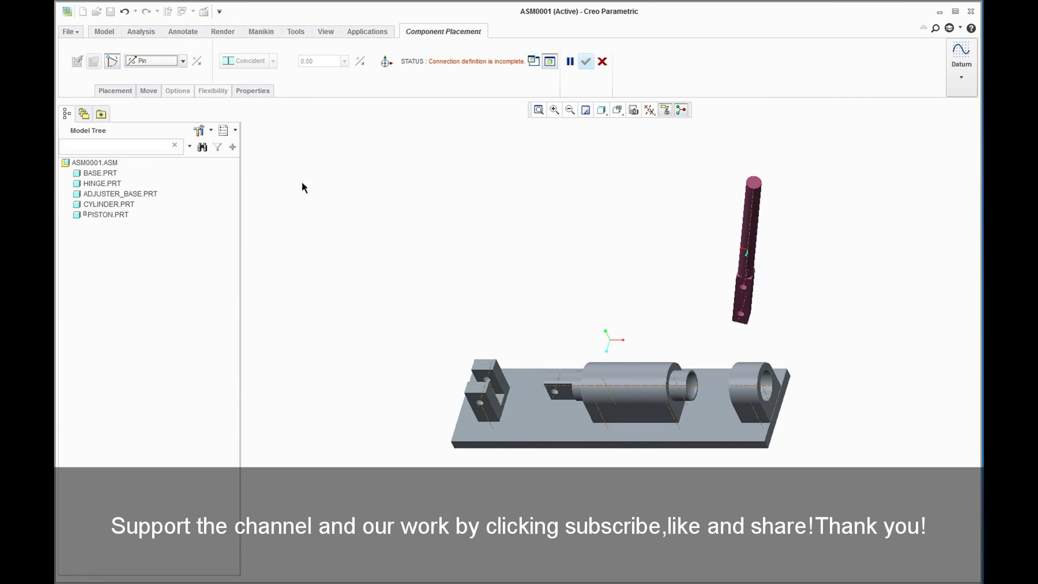
{"action": "left_click", "coordinate": [742, 318]}
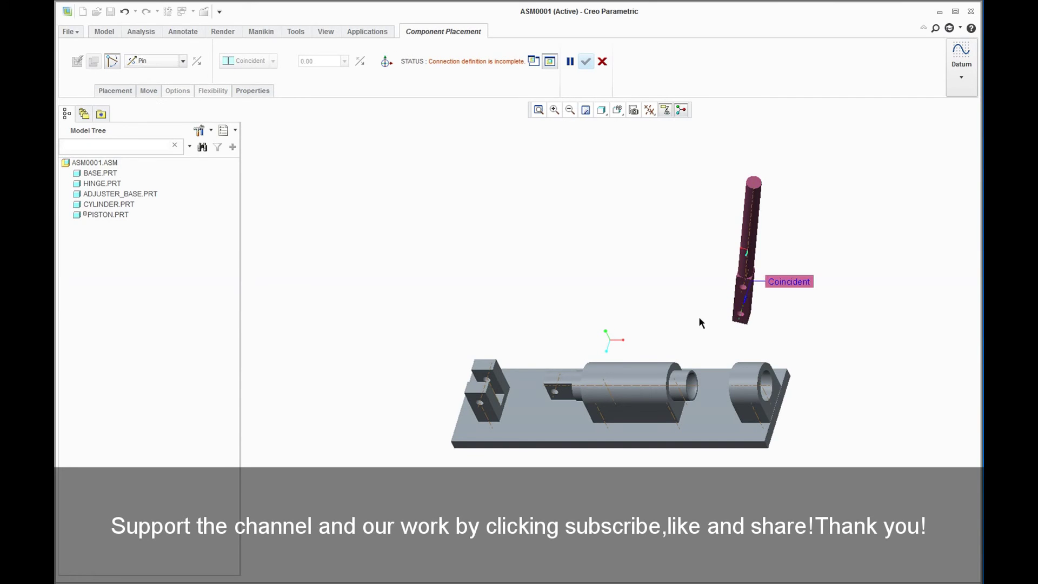
{"action": "scroll", "coordinate": [493, 385], "scroll_direction": "up", "scroll_amount": 3}
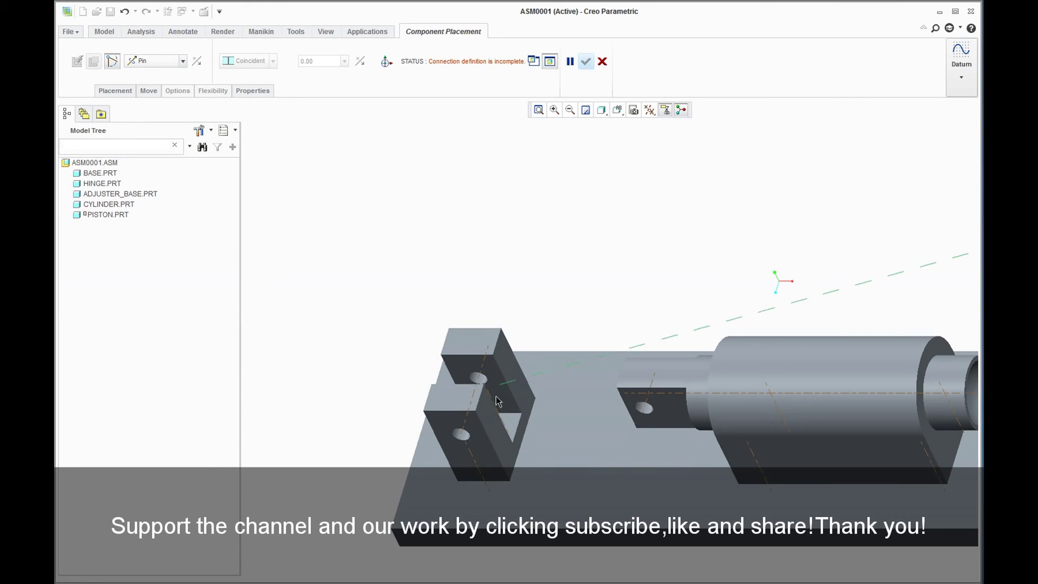
{"action": "scroll", "coordinate": [464, 403], "scroll_direction": "up", "scroll_amount": 2}
{"action": "middle_click_drag", "start_coordinate": [462, 407], "coordinate": [478, 347]}
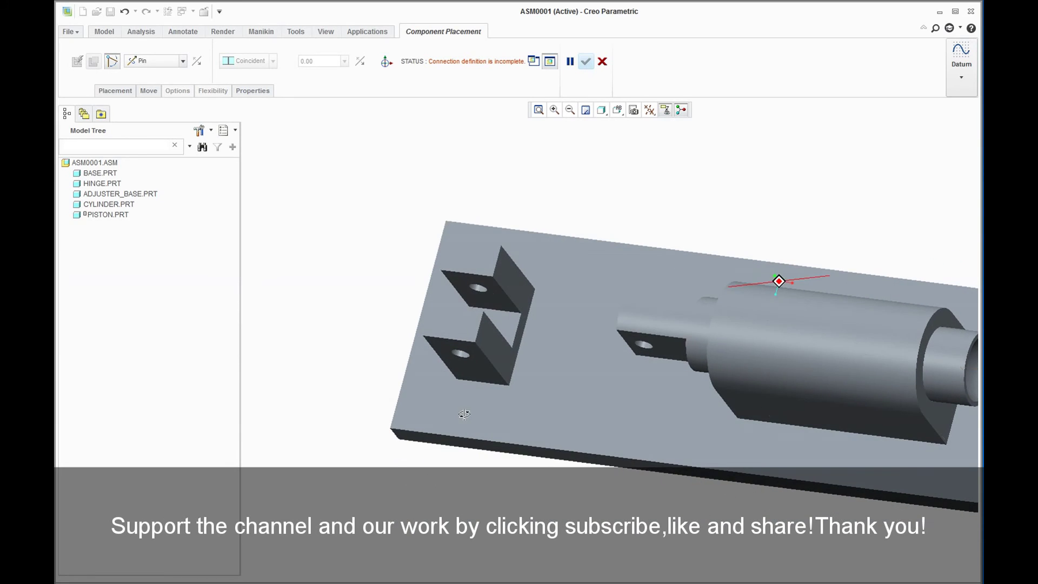
{"action": "left_click", "coordinate": [474, 301]}
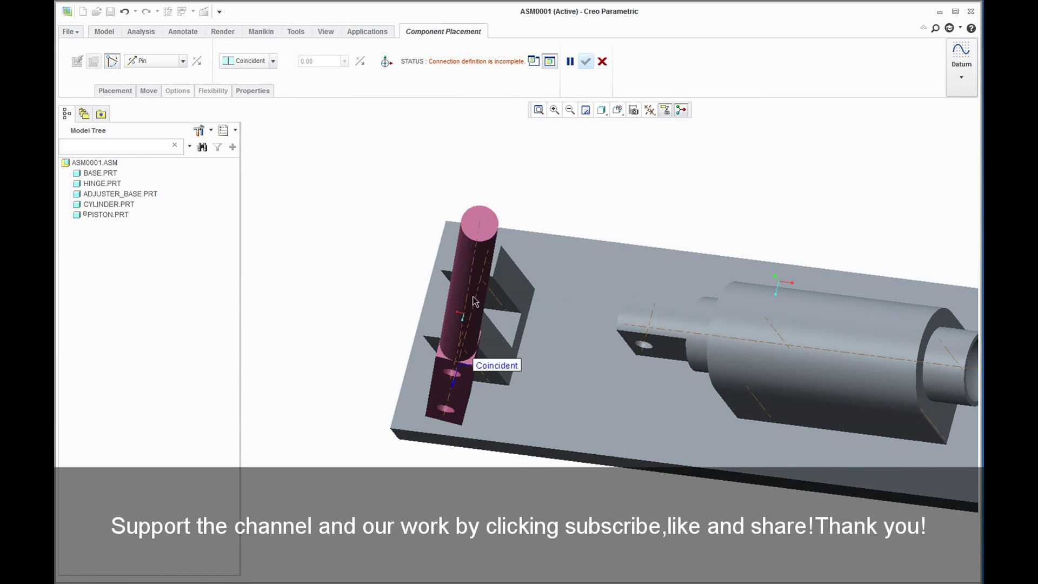
Step: Make the handle and hinge faces coincident and finish placing the handle
{"action": "left_click", "coordinate": [464, 399]}
{"action": "middle_click_drag", "start_coordinate": [471, 389], "coordinate": [524, 396]}
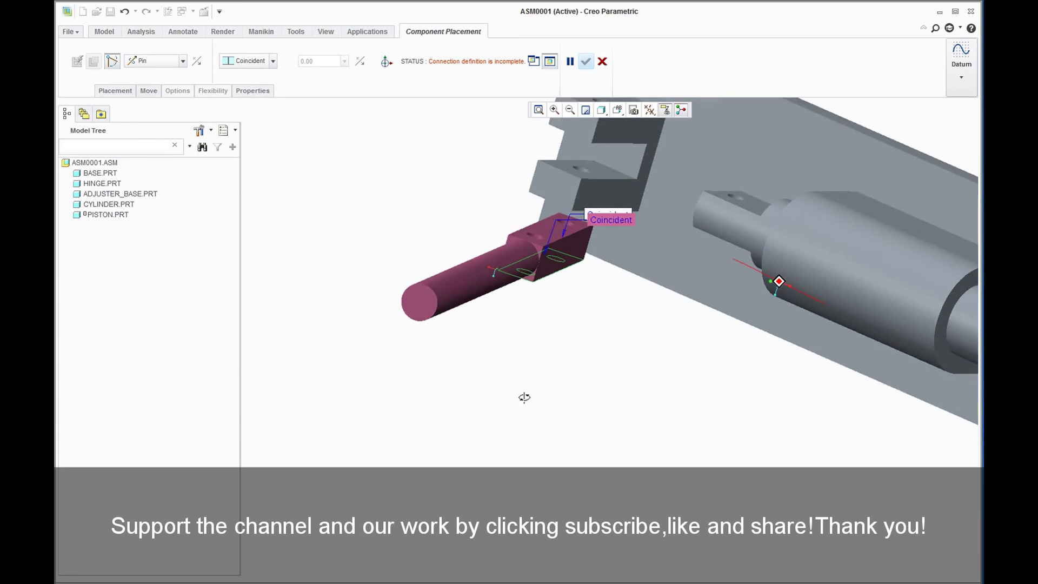
{"action": "left_click", "coordinate": [613, 168]}
{"action": "middle_click_drag", "start_coordinate": [617, 173], "coordinate": [639, 181]}
{"action": "left_click", "coordinate": [586, 62]}
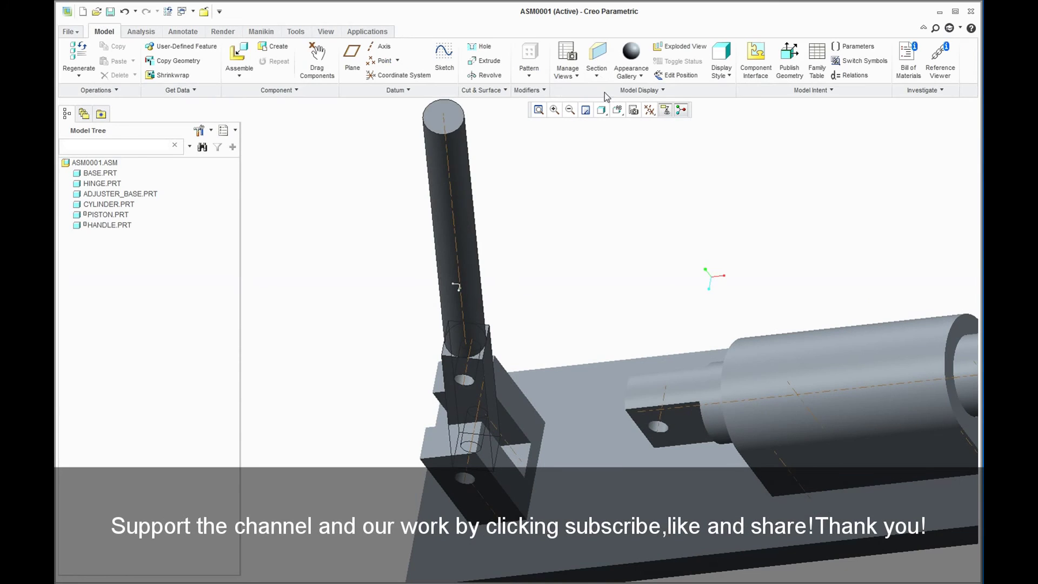
{"action": "left_click", "coordinate": [617, 109]}
Step: Bring adjuster.prt into ASM0001 and rotate it to lie horizontal
{"action": "left_click", "coordinate": [635, 128]}
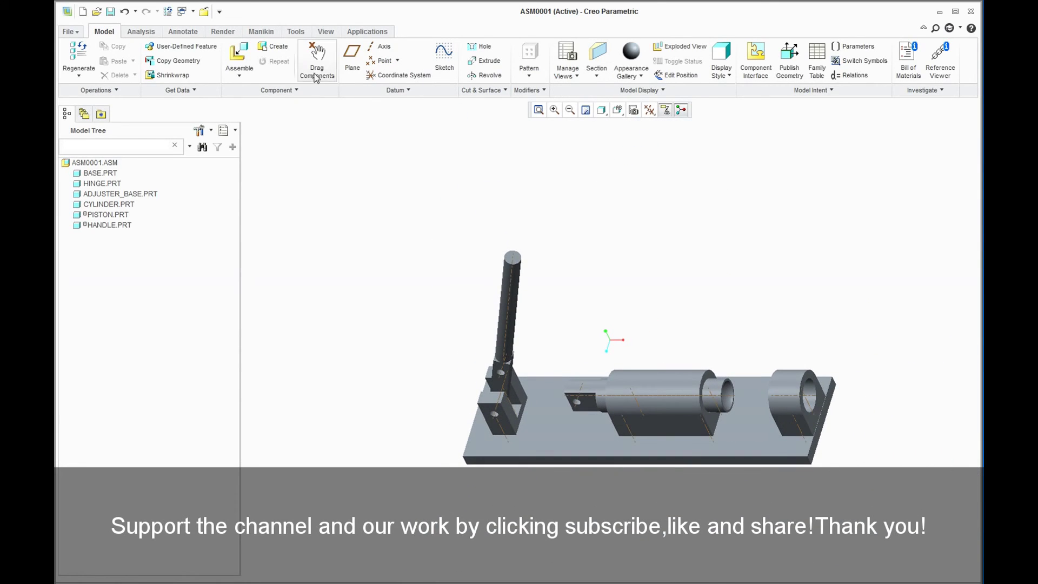
{"action": "left_click", "coordinate": [238, 55]}
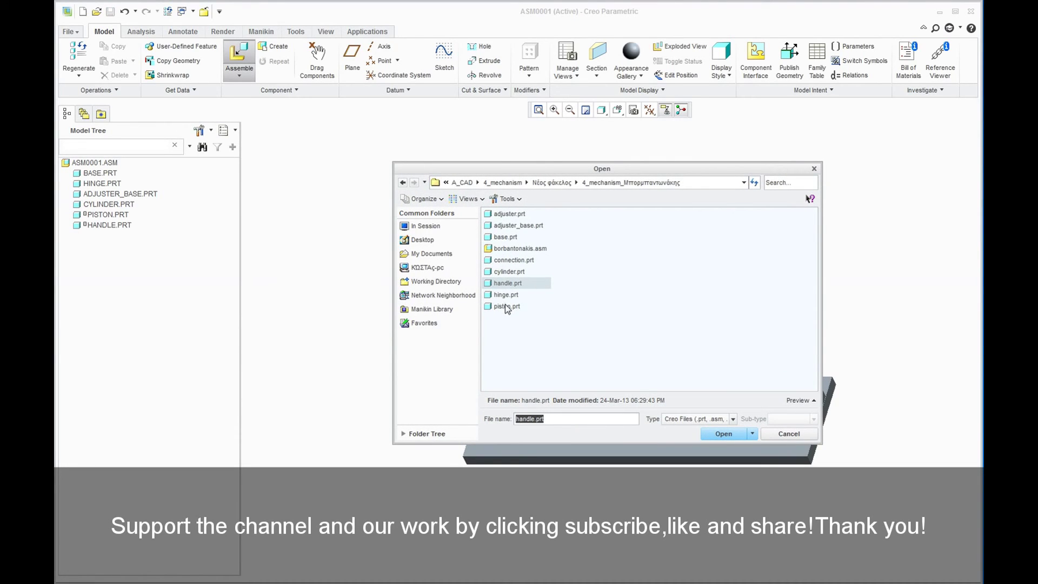
{"action": "left_click", "coordinate": [507, 214]}
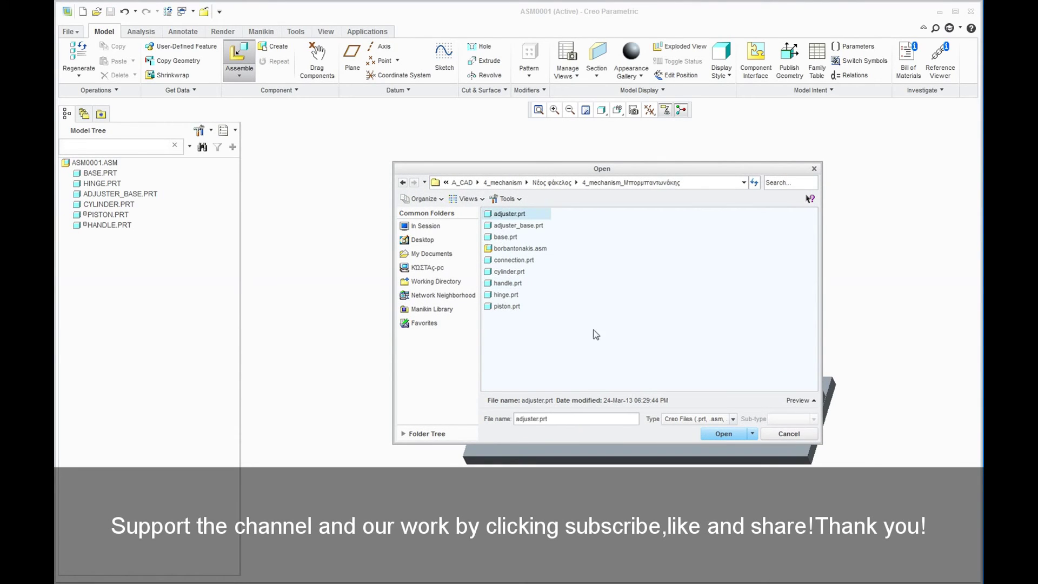
{"action": "left_click", "coordinate": [724, 434]}
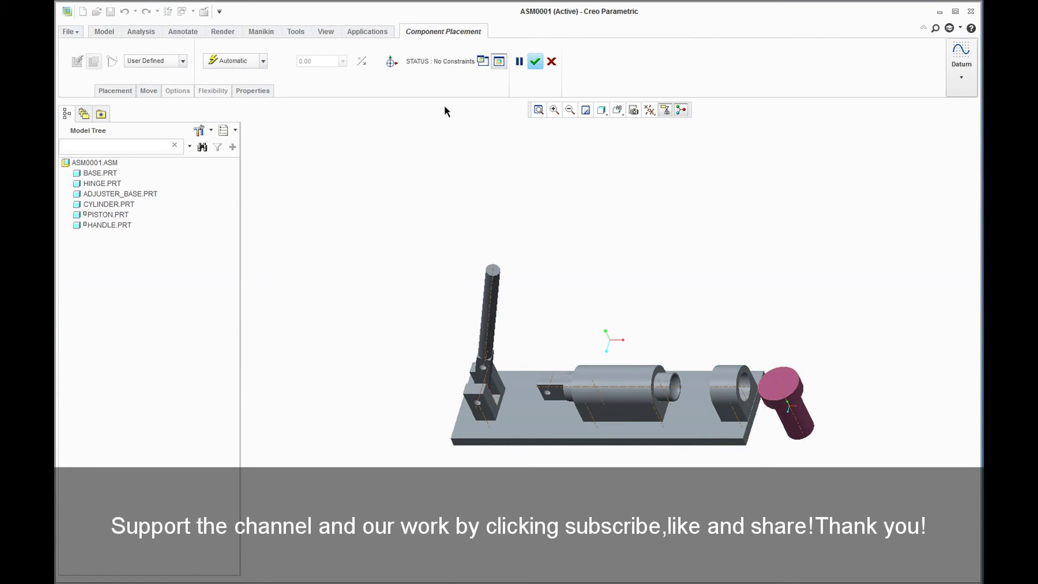
{"action": "left_click", "coordinate": [398, 63]}
{"action": "mouse_move", "coordinate": [751, 371]}
{"action": "left_mouse_down"}
{"action": "mouse_move", "coordinate": [829, 389]}
{"action": "mouse_move", "coordinate": [829, 380]}
{"action": "left_mouse_up"}
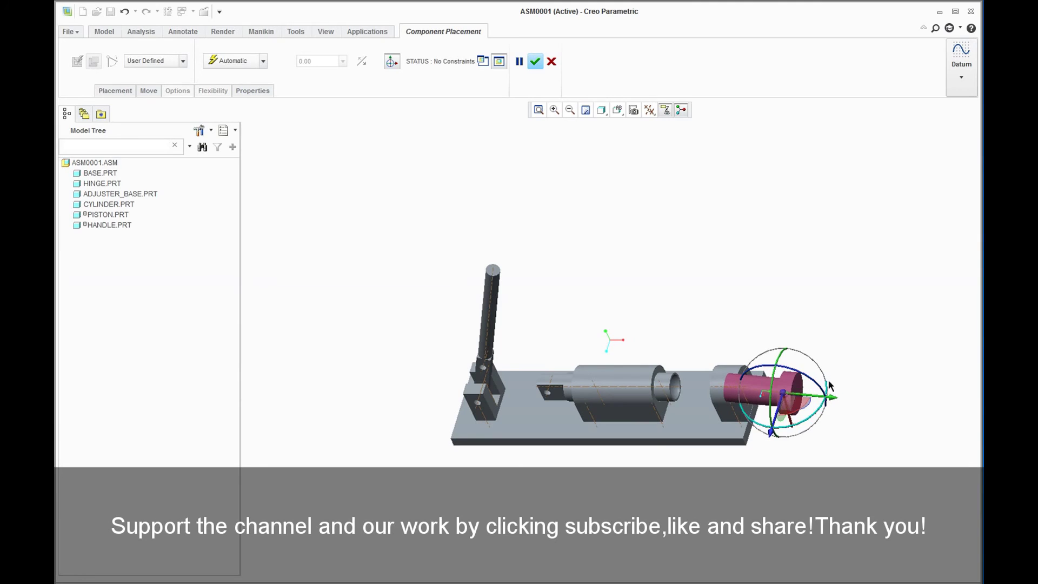
Step: Give the adjuster a Slider connection aligning its axis with the assembly axis
{"action": "left_click", "coordinate": [185, 63]}
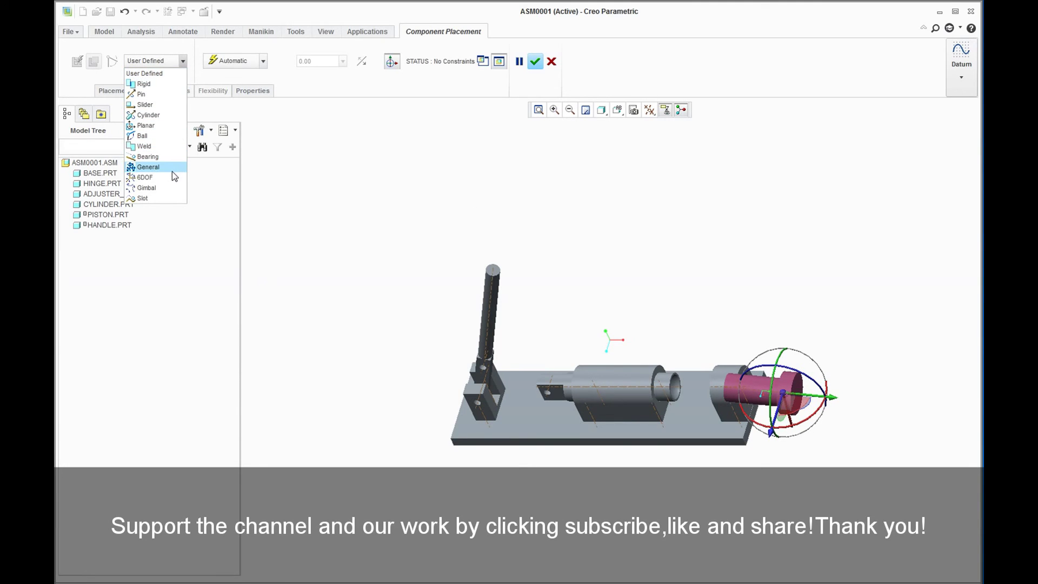
{"action": "left_click", "coordinate": [164, 105]}
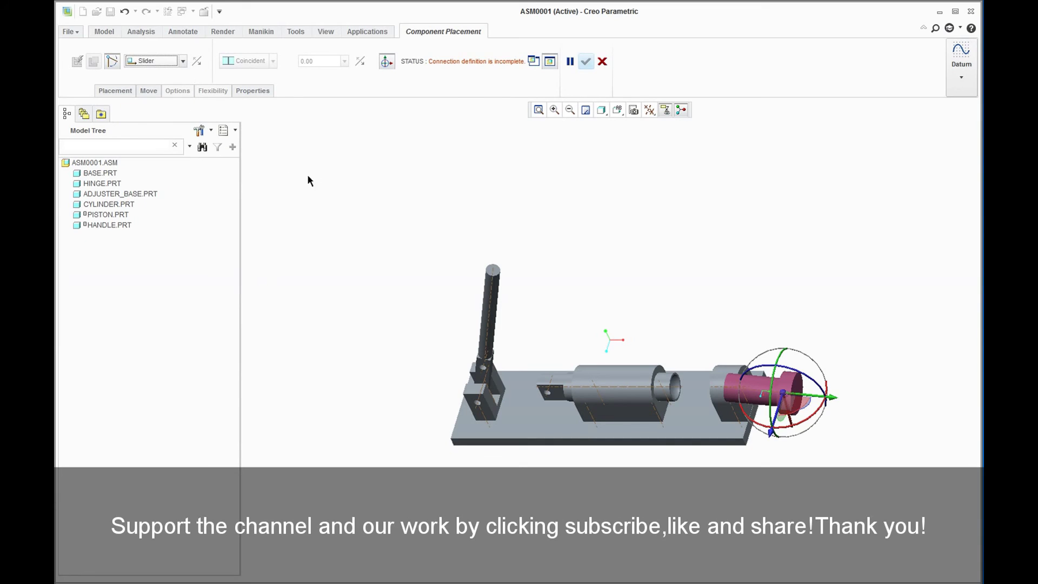
{"action": "left_click", "coordinate": [114, 91]}
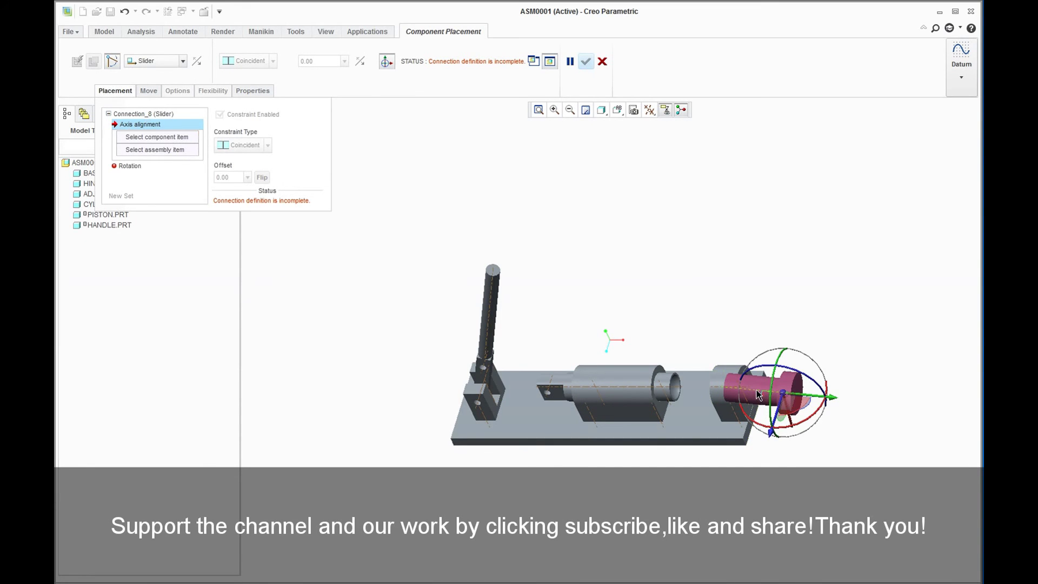
{"action": "left_click", "coordinate": [715, 387]}
{"action": "left_click", "coordinate": [715, 386]}
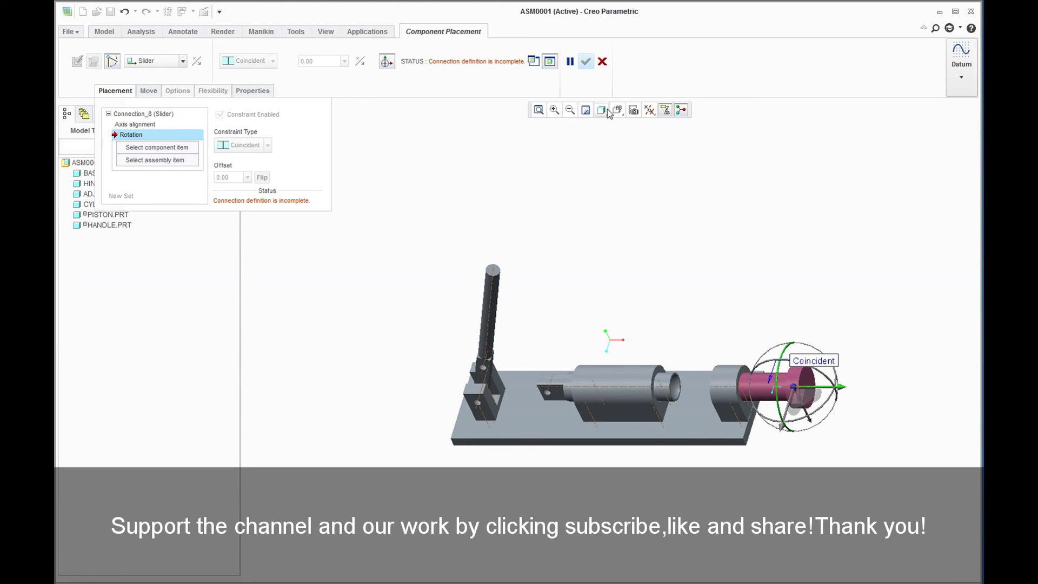
Step: Show datum planes, constrain rotation with ADJUSTER RIGHT and ADJUSTER_BASE TOP, and confirm placement
{"action": "left_click", "coordinate": [650, 110]}
{"action": "left_click", "coordinate": [650, 190]}
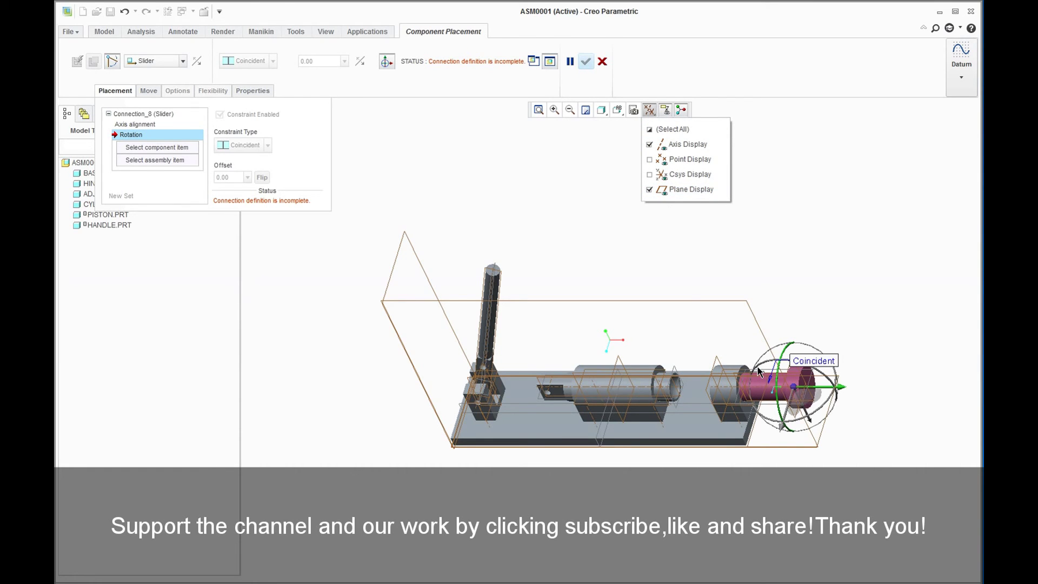
{"action": "scroll", "coordinate": [744, 346], "scroll_direction": "down", "scroll_amount": 2}
{"action": "scroll", "coordinate": [751, 360], "scroll_direction": "down", "scroll_amount": 3}
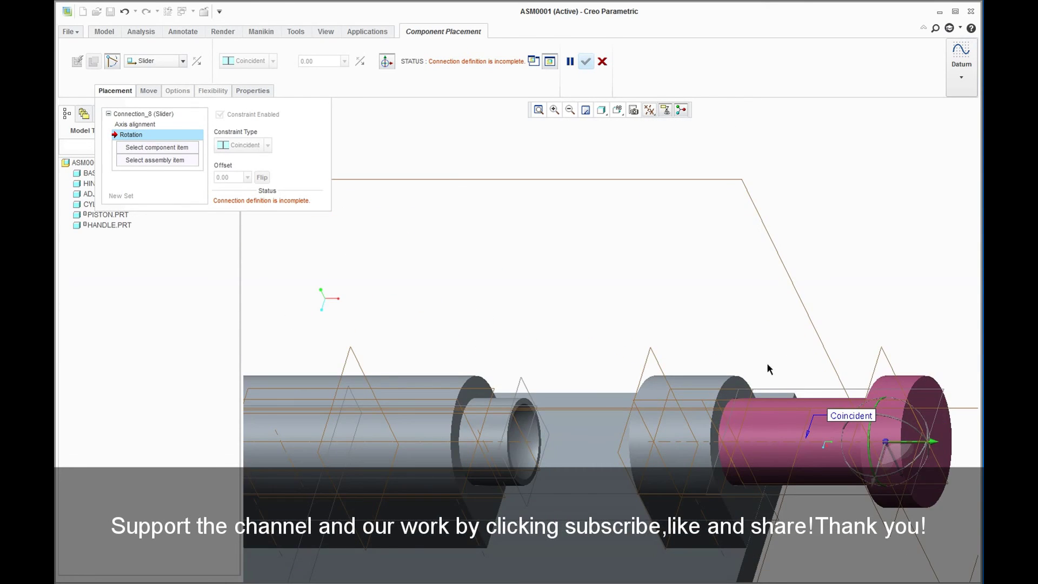
{"action": "left_click", "coordinate": [781, 388]}
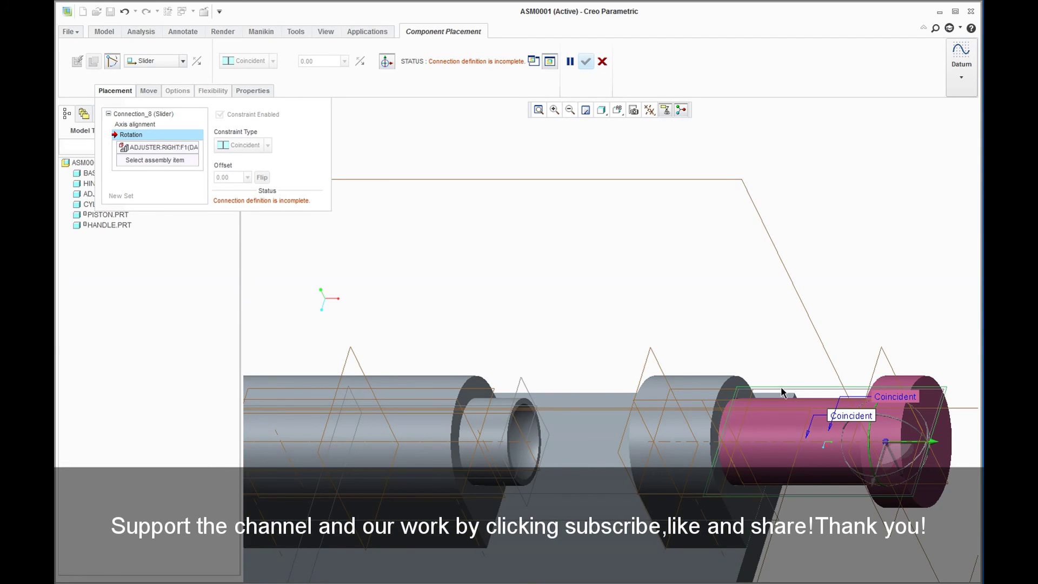
{"action": "left_click", "coordinate": [660, 496]}
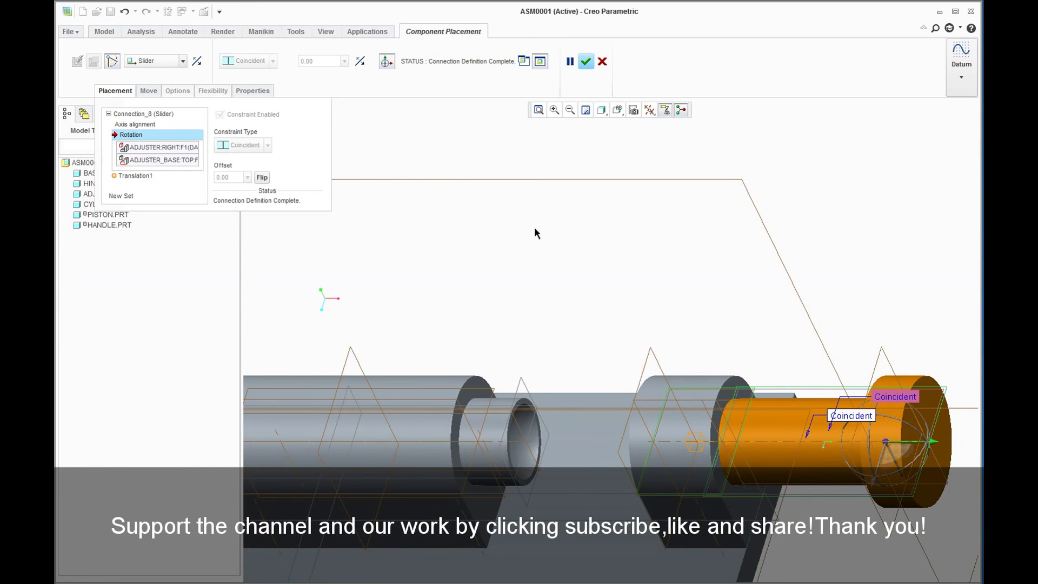
{"action": "left_click", "coordinate": [587, 62]}
{"action": "scroll", "coordinate": [630, 209], "scroll_direction": "down", "scroll_amount": 3}
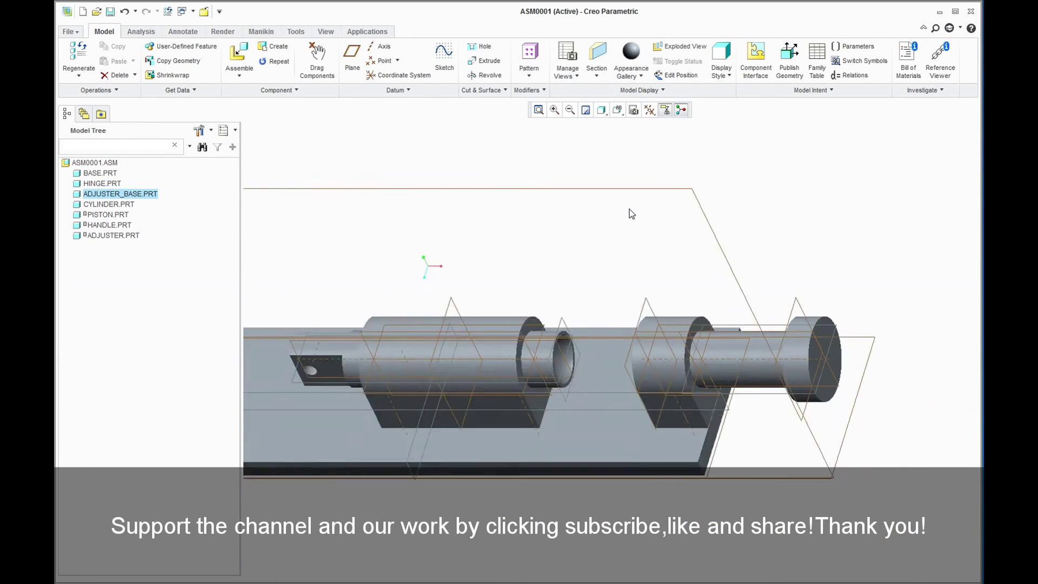
Step: Redefine ADJUSTER.PRT, drag it back into its base, then restore Standard Orientation
{"action": "scroll", "coordinate": [630, 209], "scroll_direction": "down", "scroll_amount": 3}
{"action": "middle_click_drag", "start_coordinate": [605, 216], "coordinate": [631, 220]}
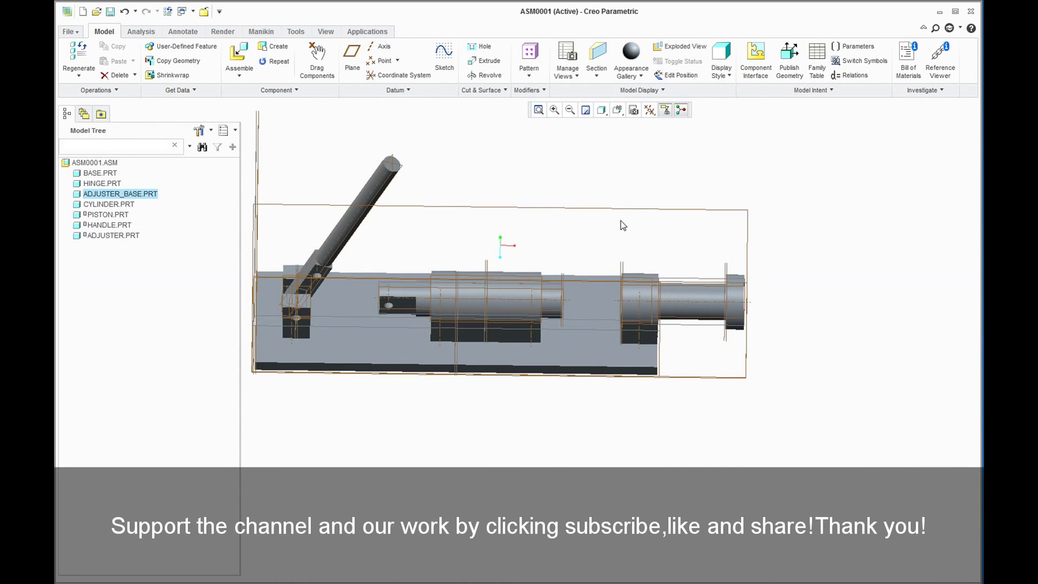
{"action": "right_click", "coordinate": [127, 237]}
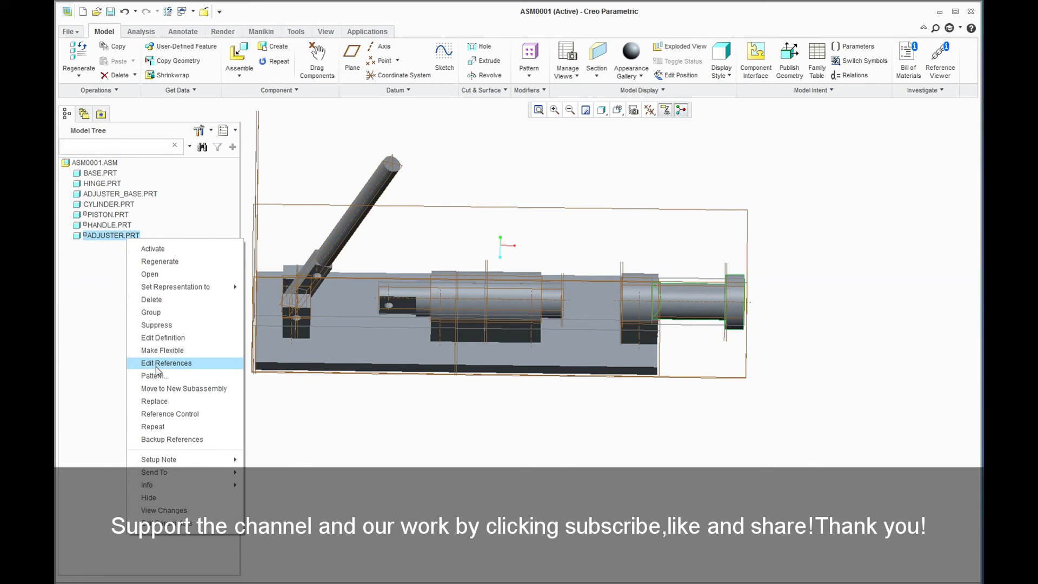
{"action": "left_click", "coordinate": [162, 337]}
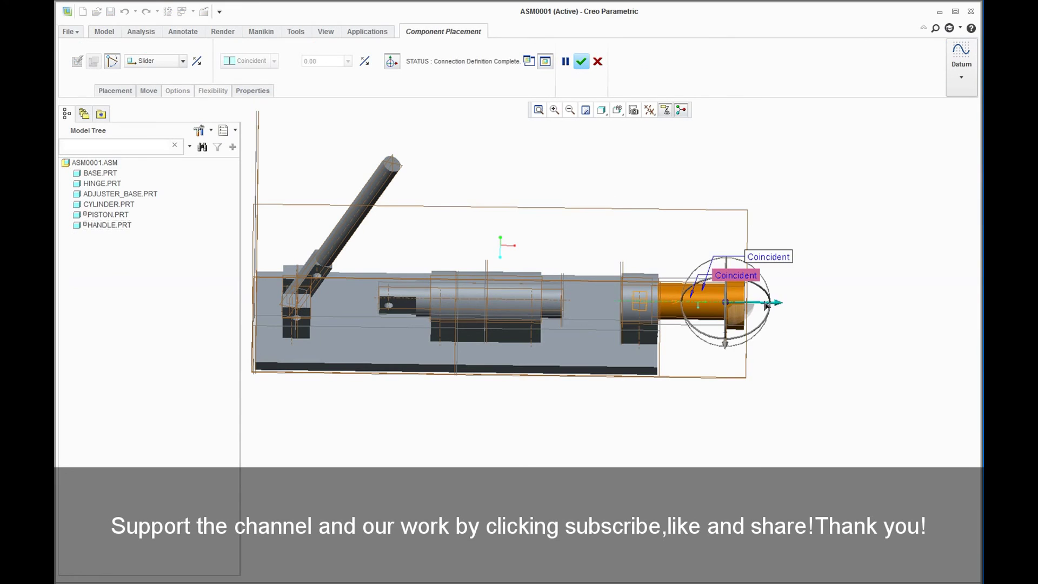
{"action": "left_click_drag", "start_coordinate": [772, 306], "coordinate": [729, 303]}
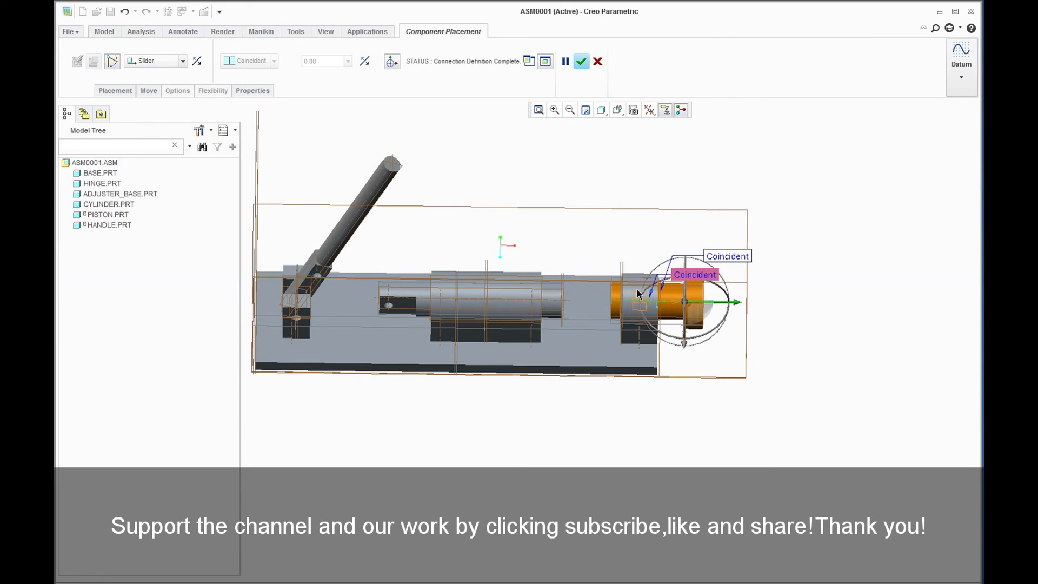
{"action": "left_click", "coordinate": [582, 60]}
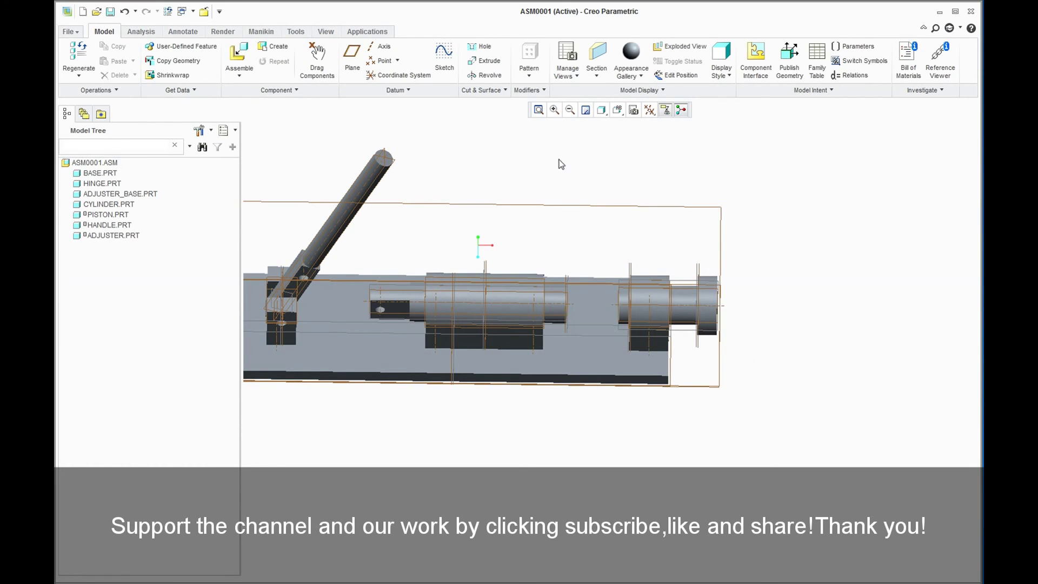
{"action": "left_click", "coordinate": [619, 116]}
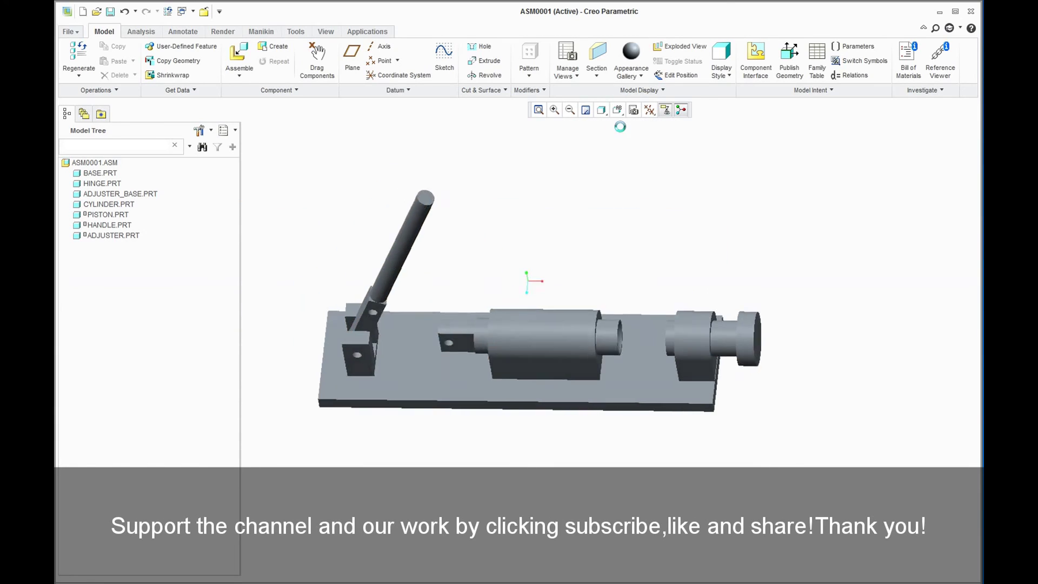
Step: Insert connection.prt and move the link horizontal, down toward the front
{"action": "left_click", "coordinate": [239, 57]}
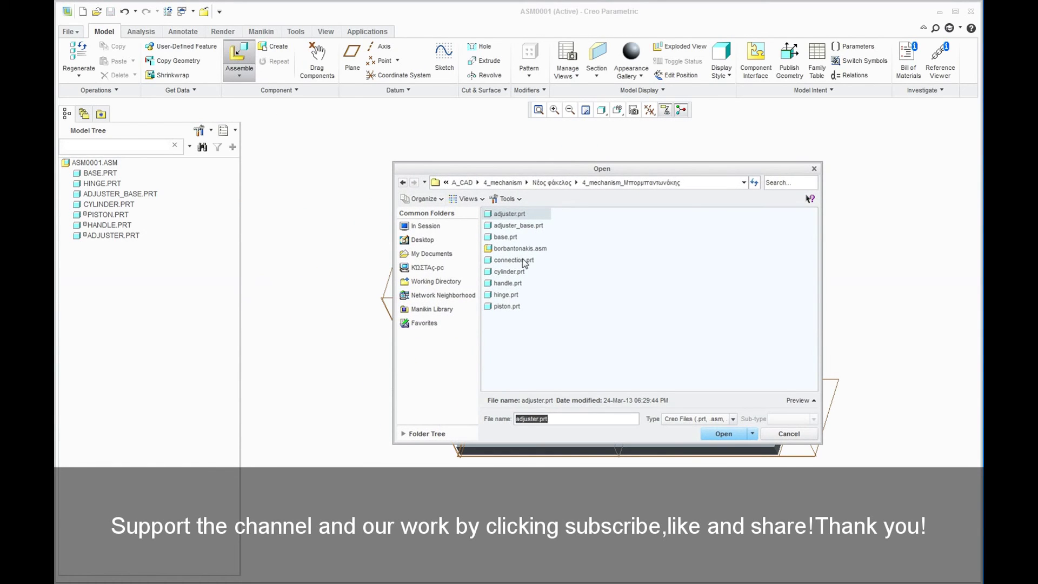
{"action": "left_click", "coordinate": [523, 261]}
{"action": "left_click", "coordinate": [708, 433]}
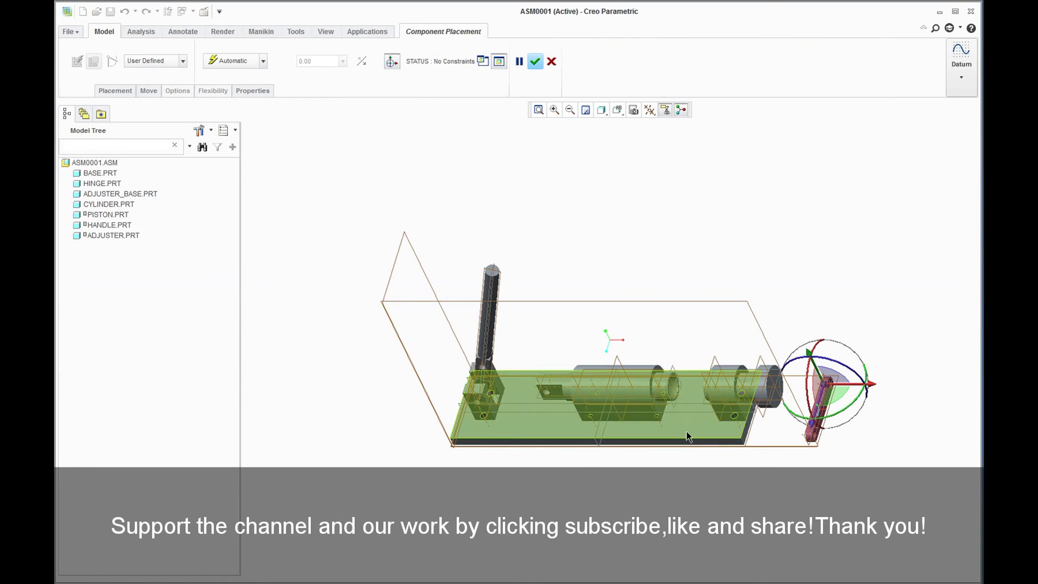
{"action": "left_click_drag", "start_coordinate": [840, 420], "coordinate": [876, 363]}
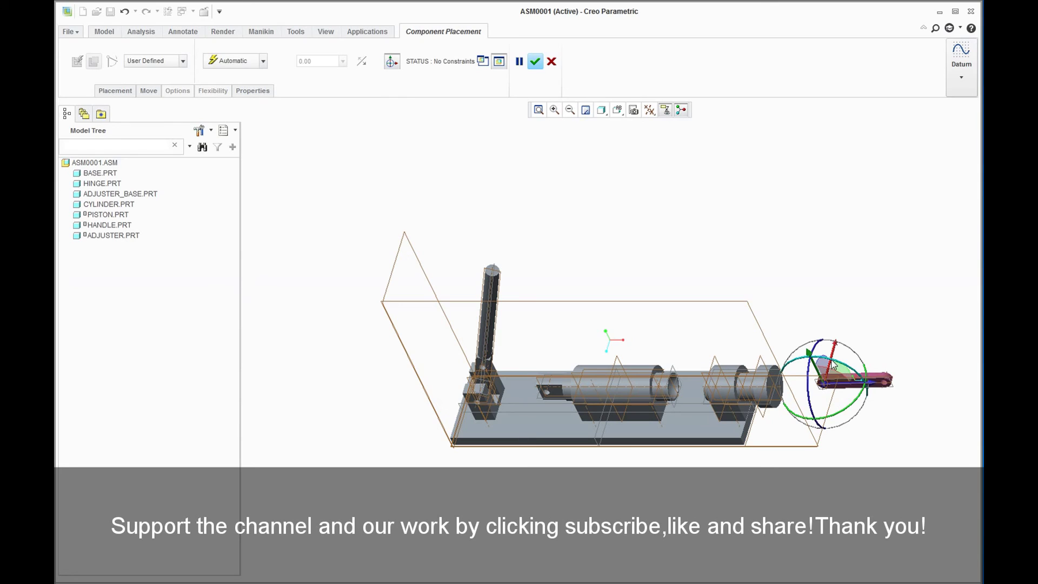
{"action": "left_click_drag", "start_coordinate": [833, 369], "coordinate": [809, 463]}
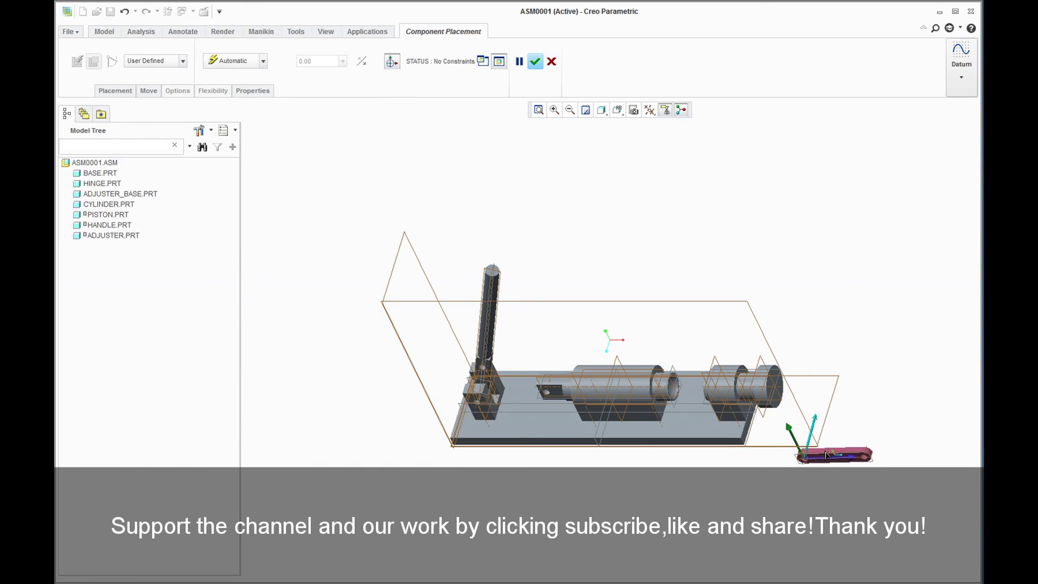
{"action": "left_click", "coordinate": [393, 63]}
Step: Pin the connection link to the handle using its hole and face surfaces
{"action": "left_click", "coordinate": [184, 61]}
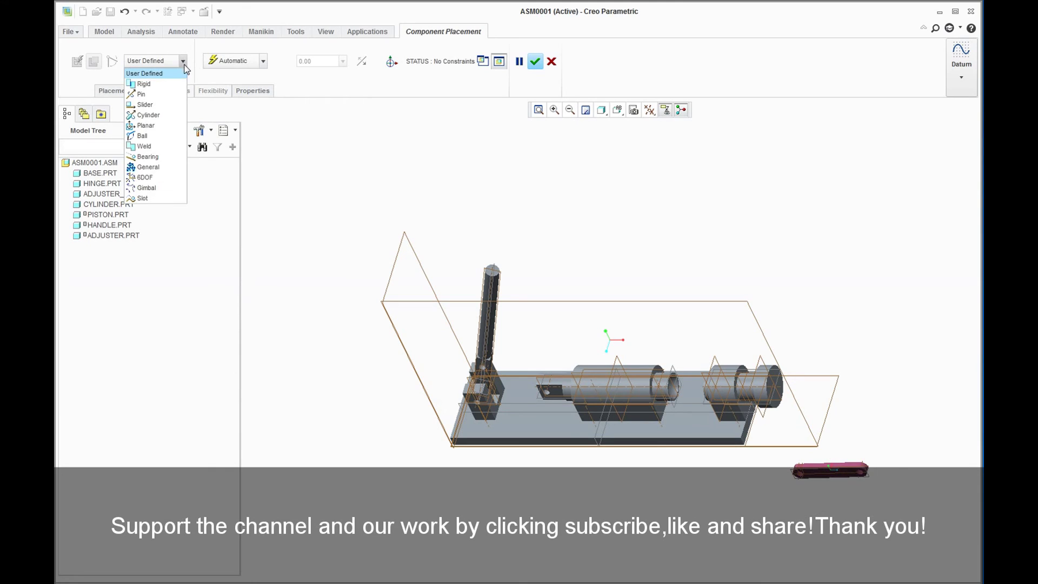
{"action": "left_click", "coordinate": [171, 93]}
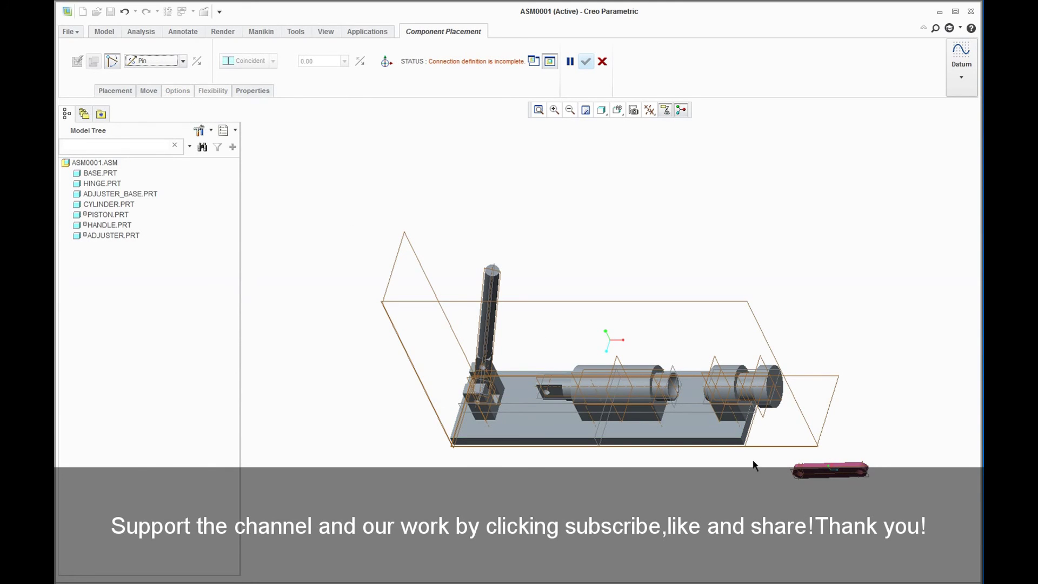
{"action": "left_click", "coordinate": [652, 115]}
{"action": "left_click", "coordinate": [684, 190]}
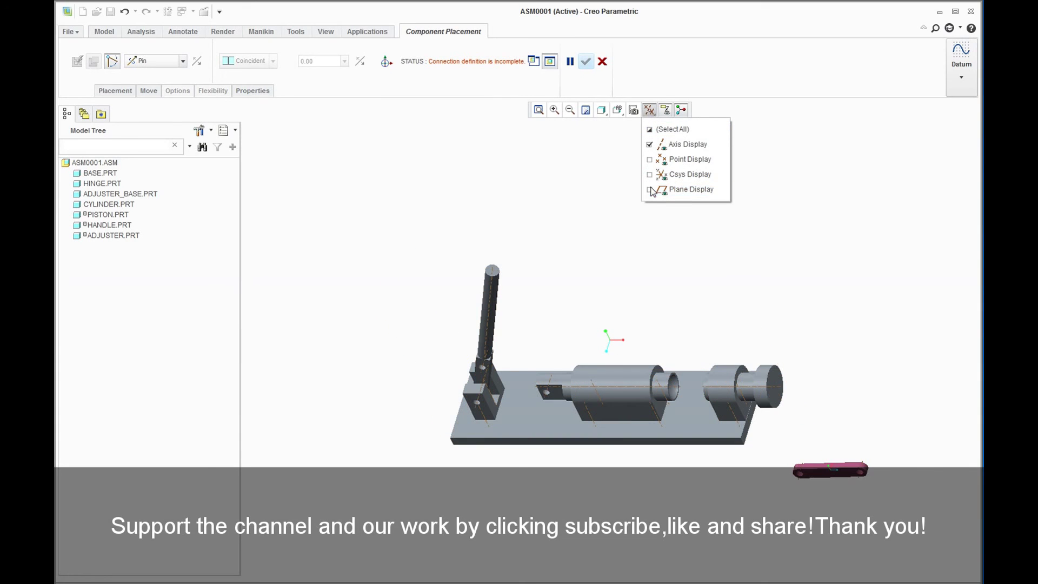
{"action": "scroll", "coordinate": [786, 457], "scroll_direction": "up", "scroll_amount": 3}
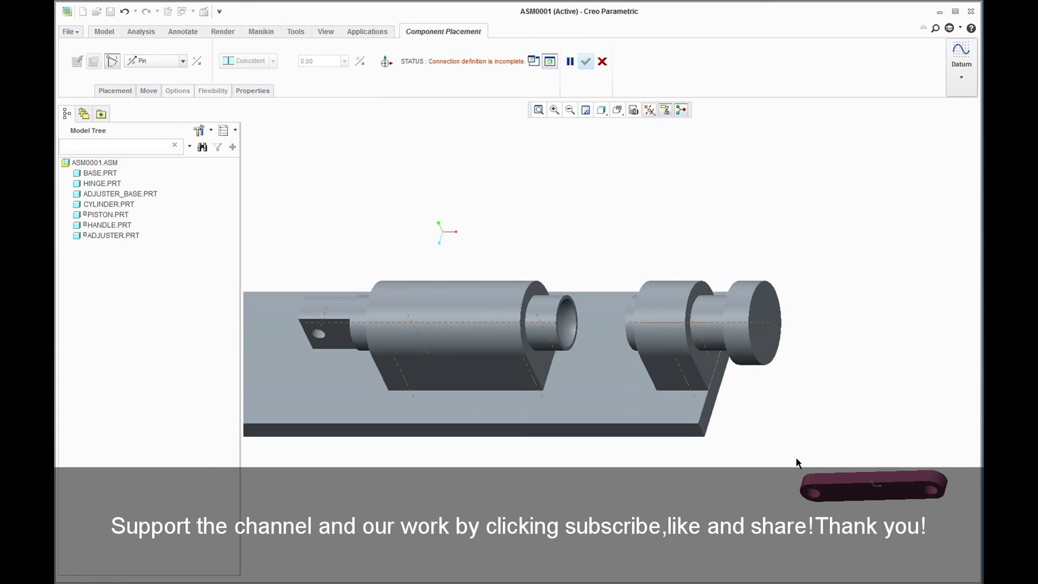
{"action": "scroll", "coordinate": [787, 457], "scroll_direction": "up", "scroll_amount": 2}
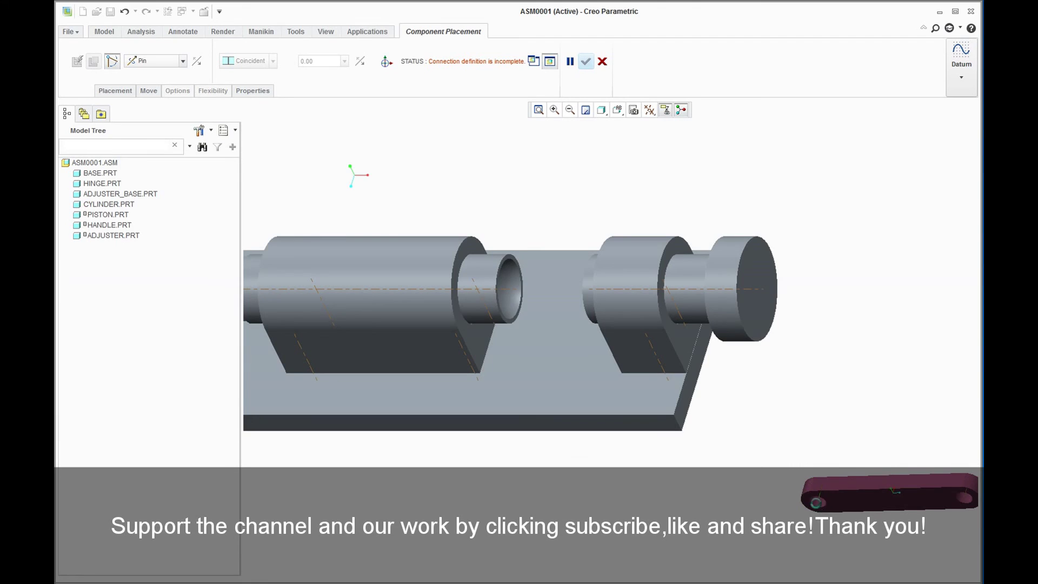
{"action": "scroll", "coordinate": [679, 469], "scroll_direction": "down", "scroll_amount": 3}
{"action": "scroll", "coordinate": [427, 368], "scroll_direction": "up", "scroll_amount": 2}
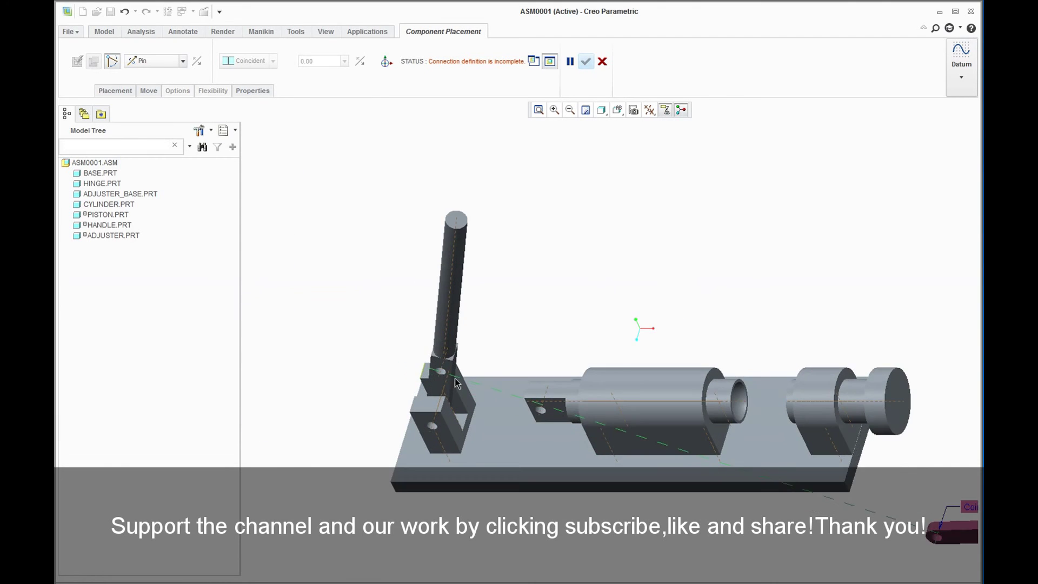
{"action": "scroll", "coordinate": [430, 367], "scroll_direction": "up", "scroll_amount": 2}
{"action": "scroll", "coordinate": [433, 366], "scroll_direction": "up", "scroll_amount": 2}
{"action": "left_click", "coordinate": [432, 366]}
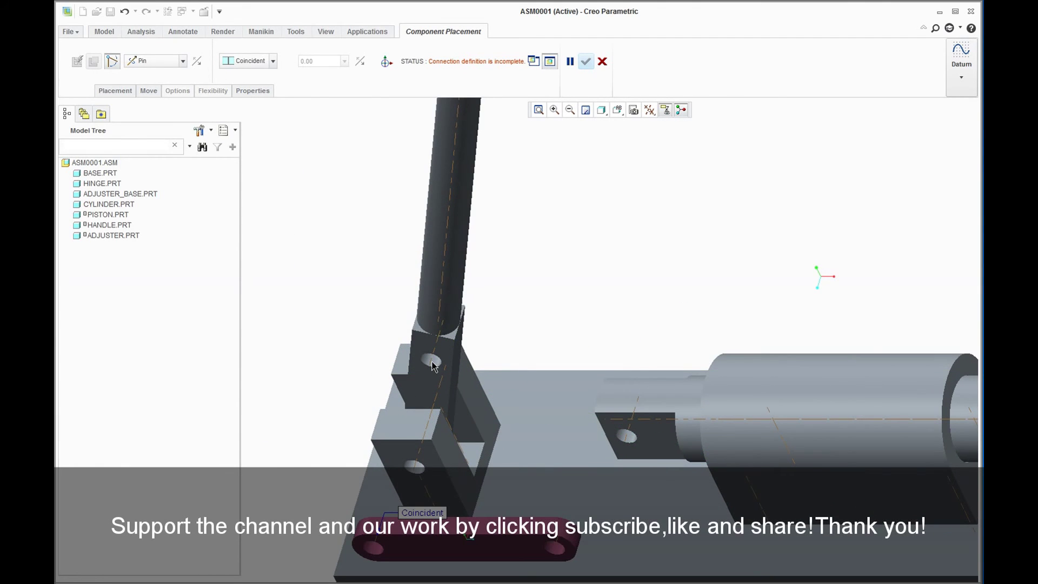
{"action": "left_click", "coordinate": [434, 380]}
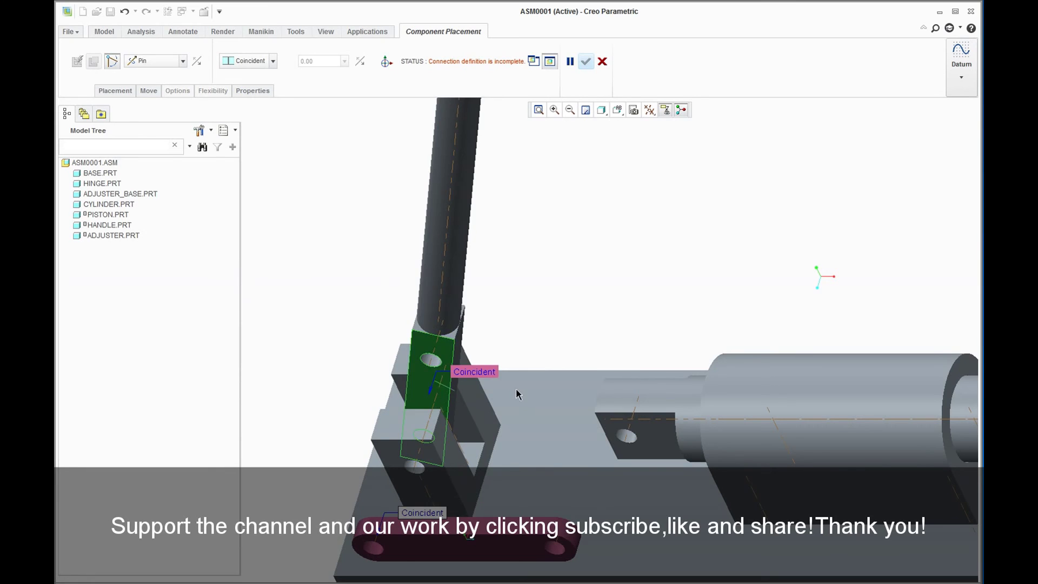
{"action": "middle_click_drag", "start_coordinate": [516, 388], "coordinate": [510, 388]}
{"action": "left_click", "coordinate": [518, 390]}
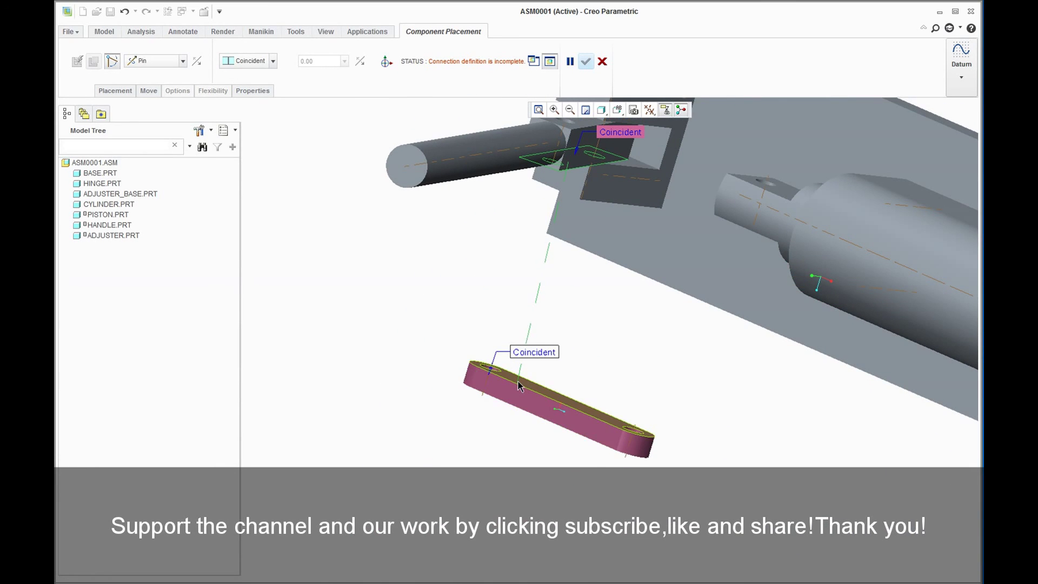
{"action": "middle_click_drag", "start_coordinate": [540, 376], "coordinate": [551, 324]}
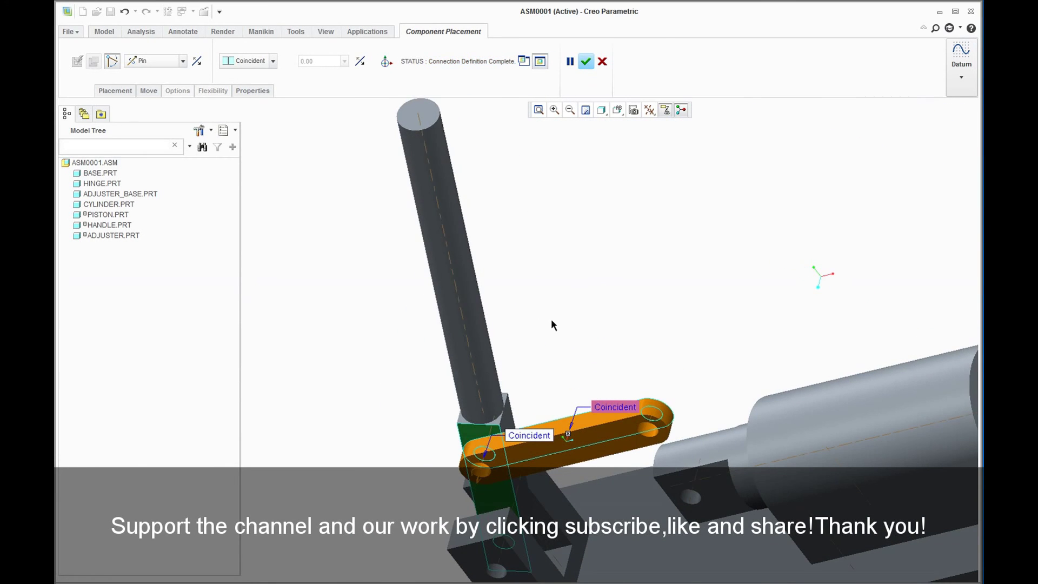
Step: Add a second Cylinder joint aligning the link's A_2 axis with the piston axis, then confirm
{"action": "left_click", "coordinate": [115, 90]}
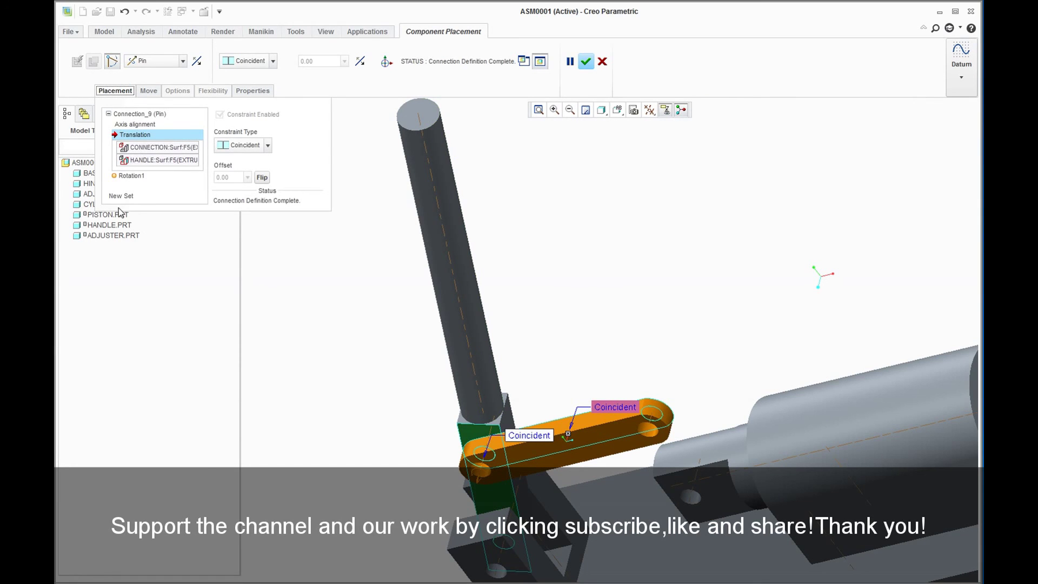
{"action": "left_click", "coordinate": [120, 195]}
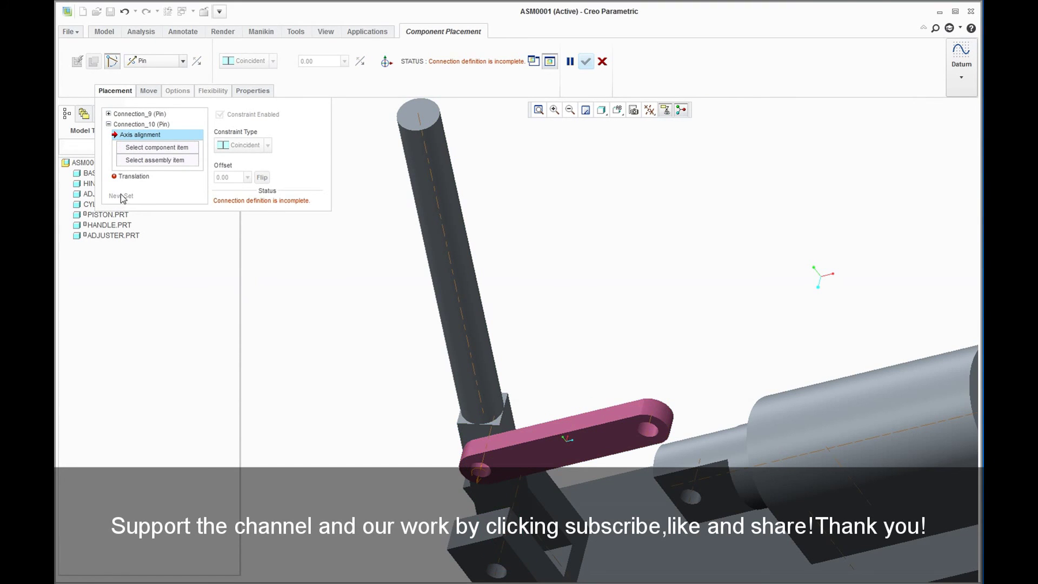
{"action": "left_click", "coordinate": [183, 62]}
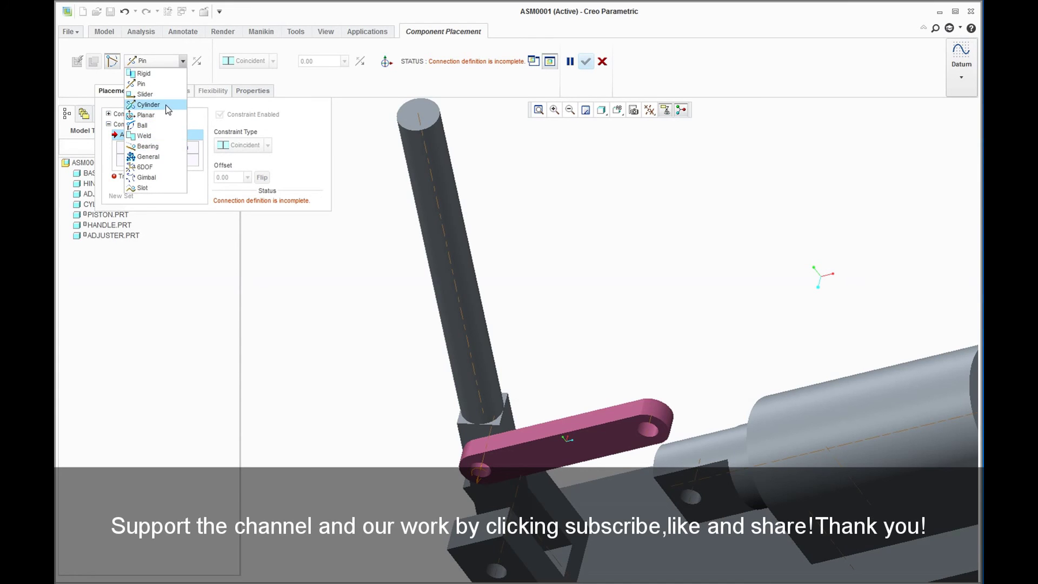
{"action": "left_click", "coordinate": [149, 104]}
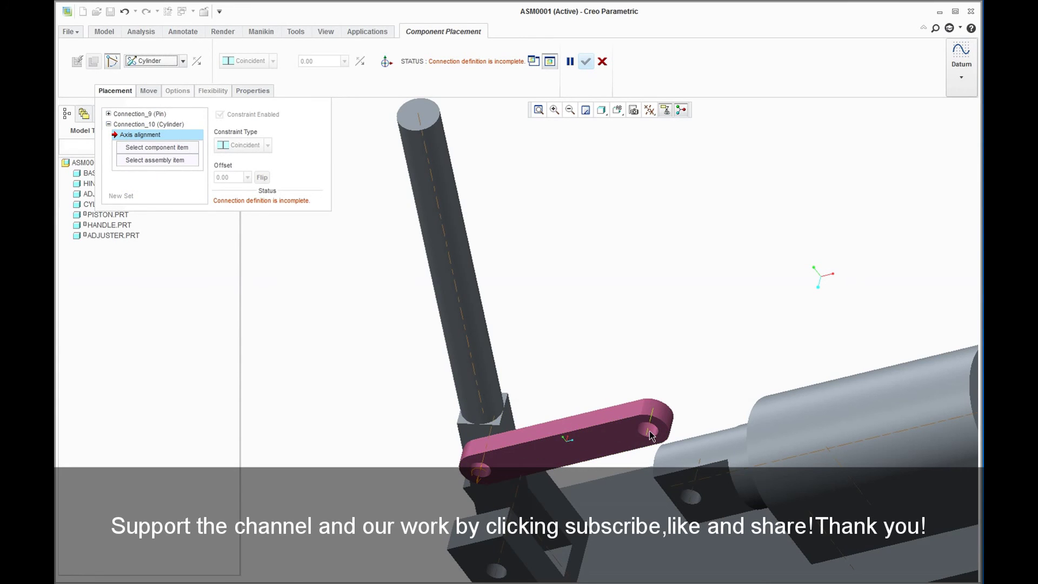
{"action": "left_click", "coordinate": [652, 436]}
{"action": "left_click", "coordinate": [692, 500]}
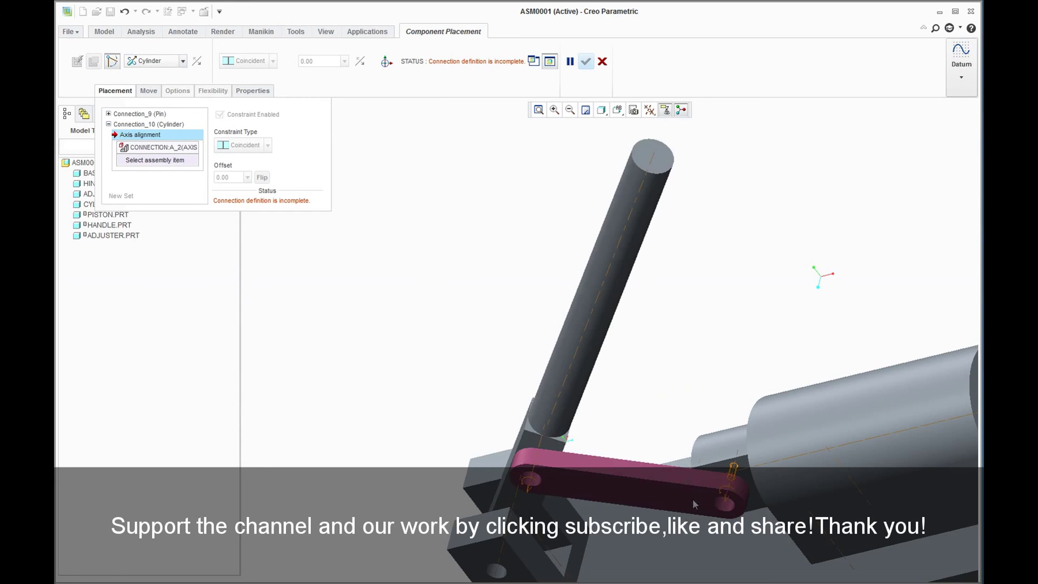
{"action": "left_click", "coordinate": [587, 62]}
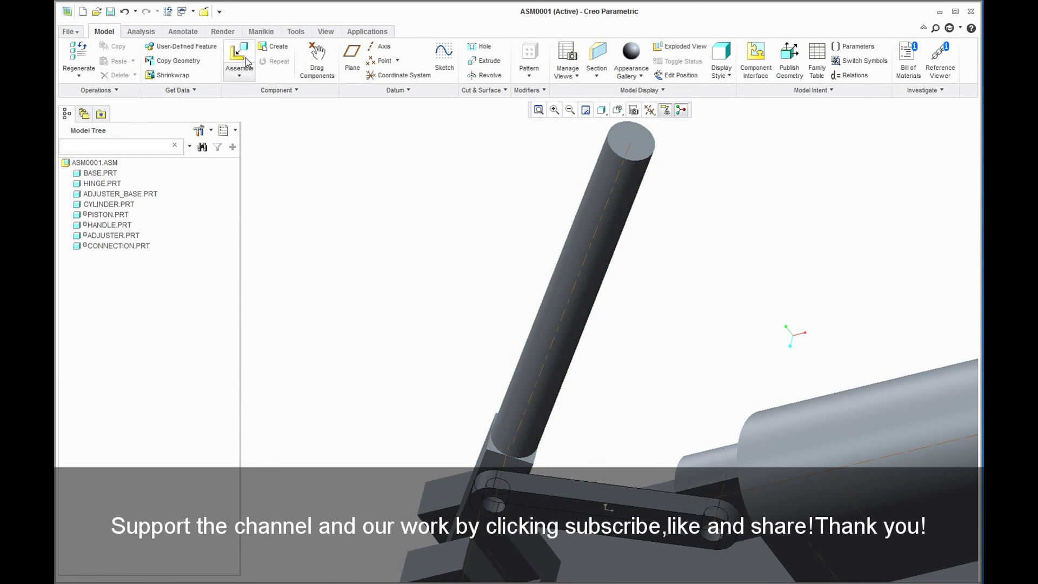
Step: Insert another connection.prt and rotate it horizontal, raised above the assembly
{"action": "left_click", "coordinate": [247, 62]}
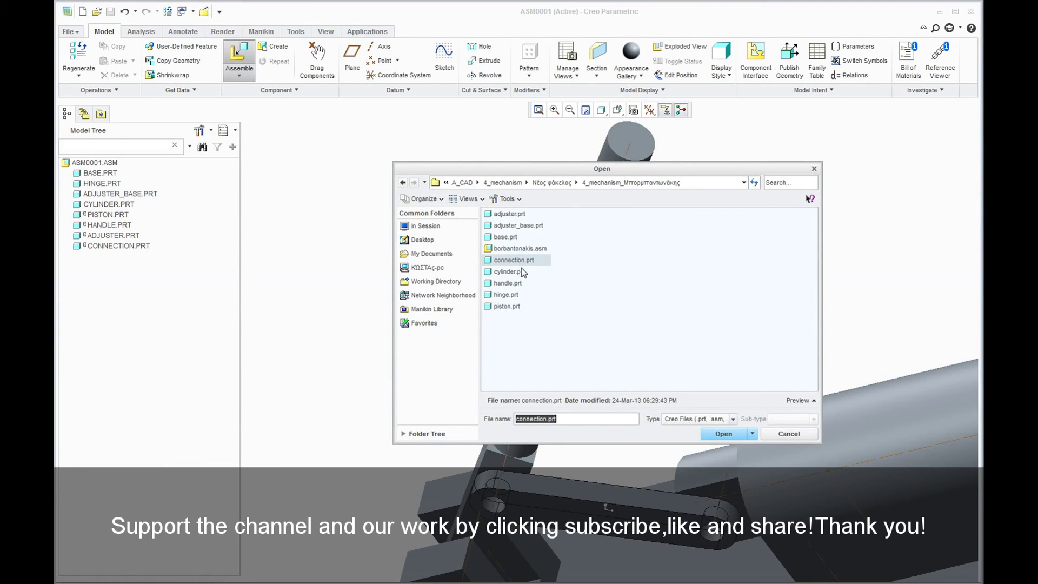
{"action": "left_click", "coordinate": [721, 434]}
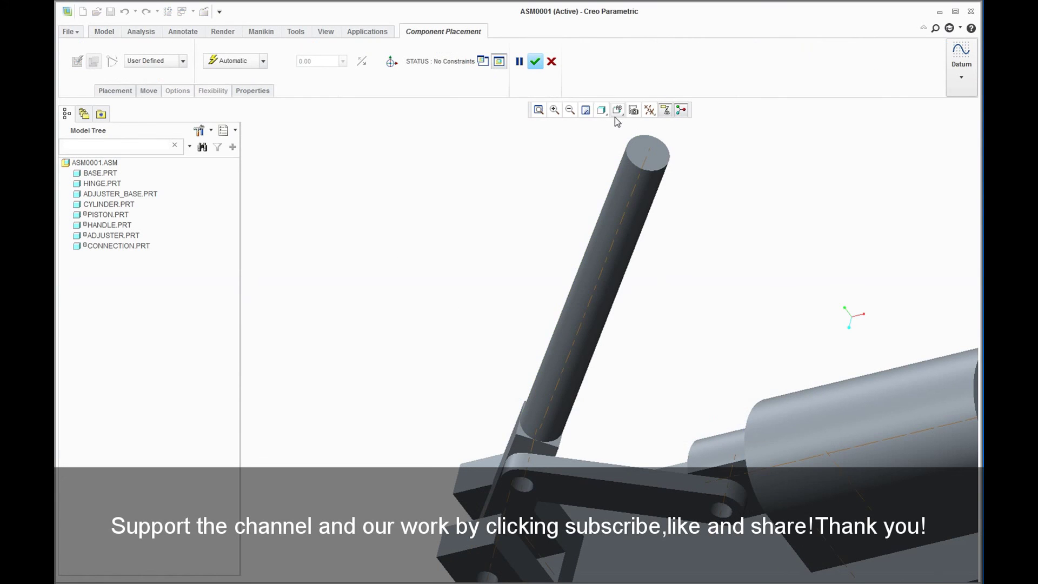
{"action": "left_click", "coordinate": [618, 110]}
{"action": "left_click", "coordinate": [629, 128]}
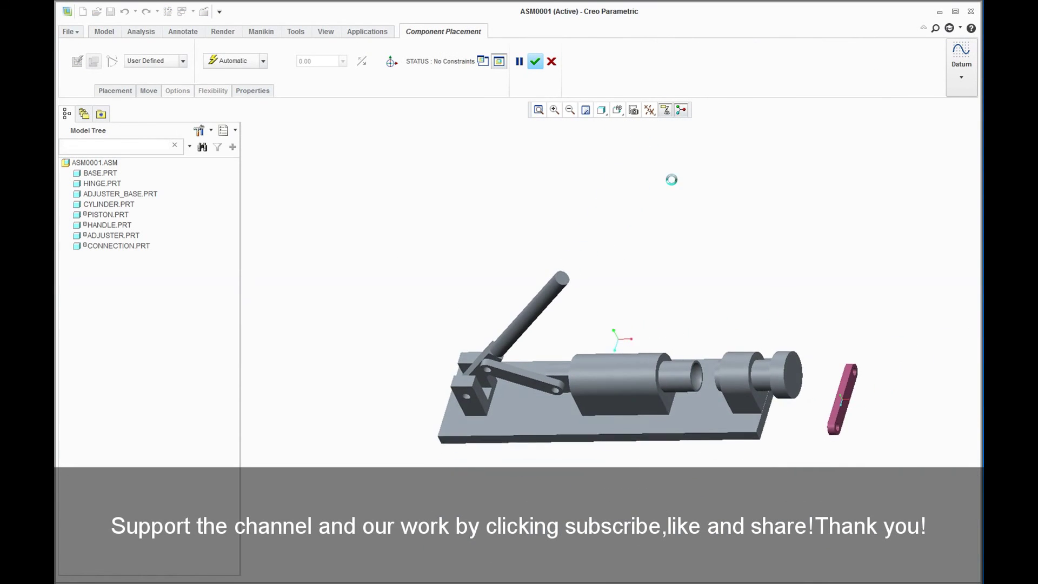
{"action": "left_click", "coordinate": [385, 63]}
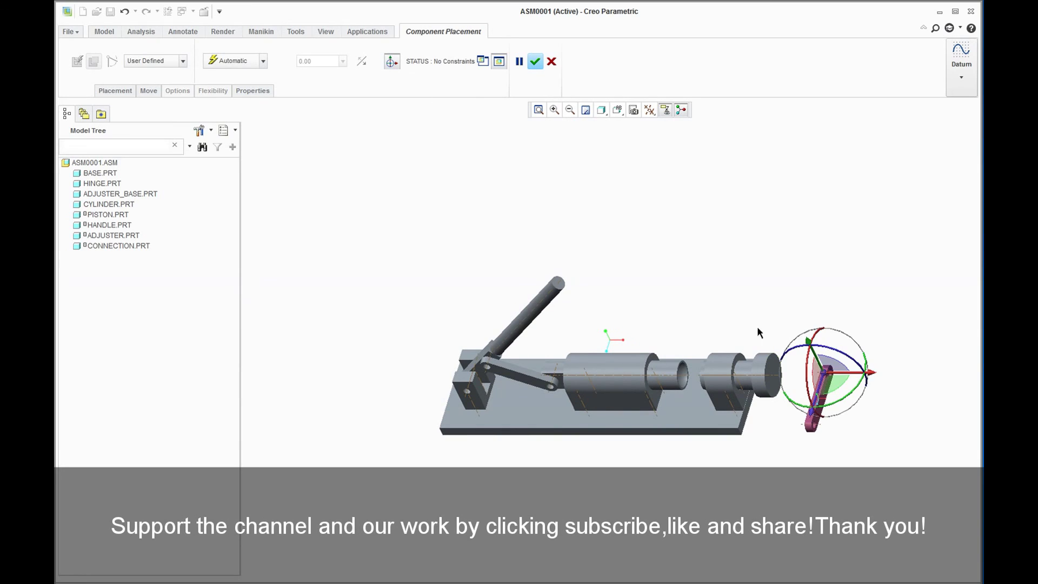
{"action": "mouse_move", "coordinate": [834, 405]}
{"action": "left_mouse_down"}
{"action": "mouse_move", "coordinate": [853, 395]}
{"action": "mouse_move", "coordinate": [834, 355]}
{"action": "left_mouse_up"}
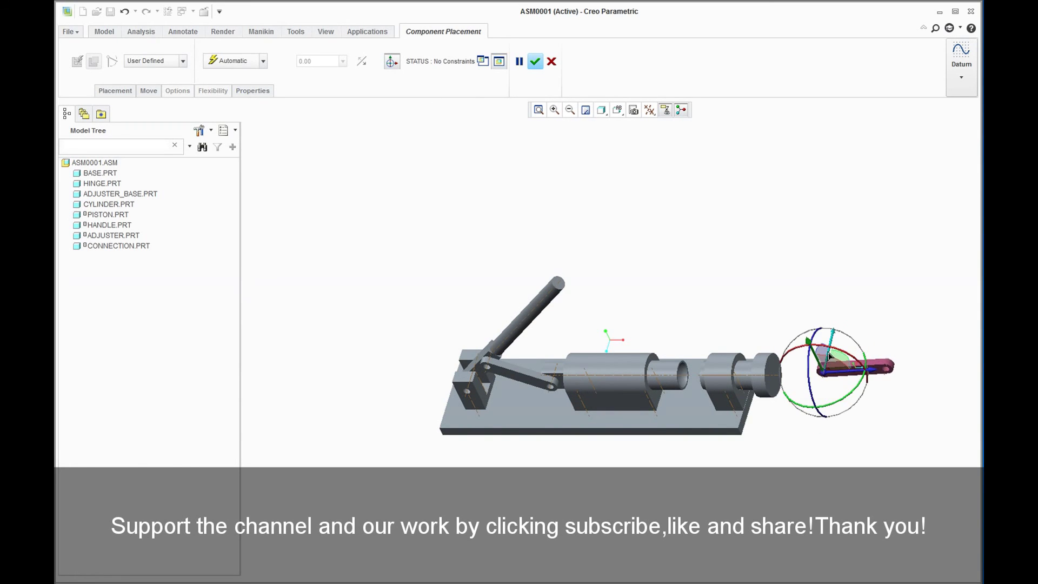
{"action": "left_click_drag", "start_coordinate": [834, 355], "coordinate": [843, 322]}
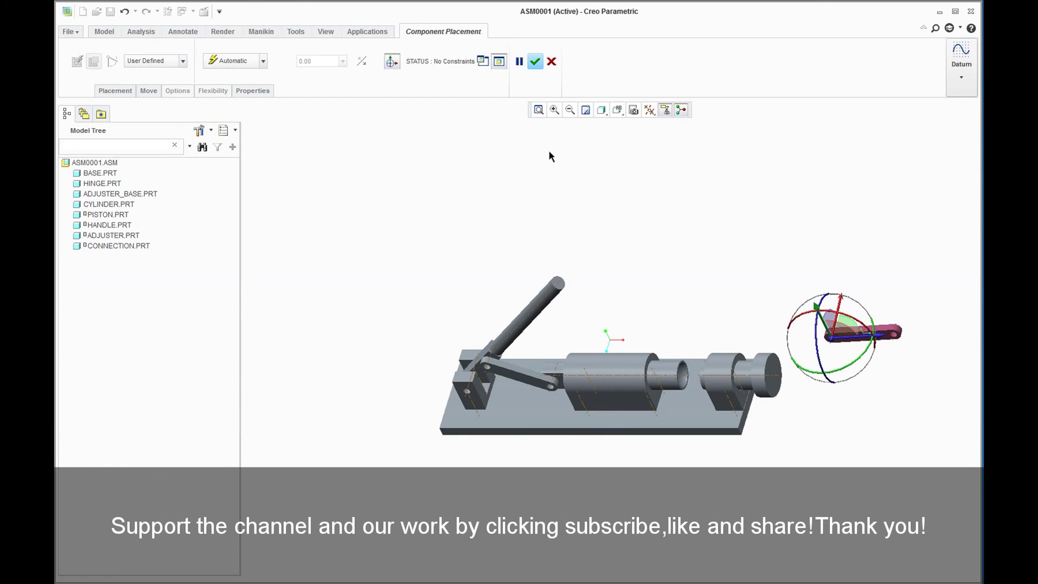
{"action": "left_click", "coordinate": [393, 60]}
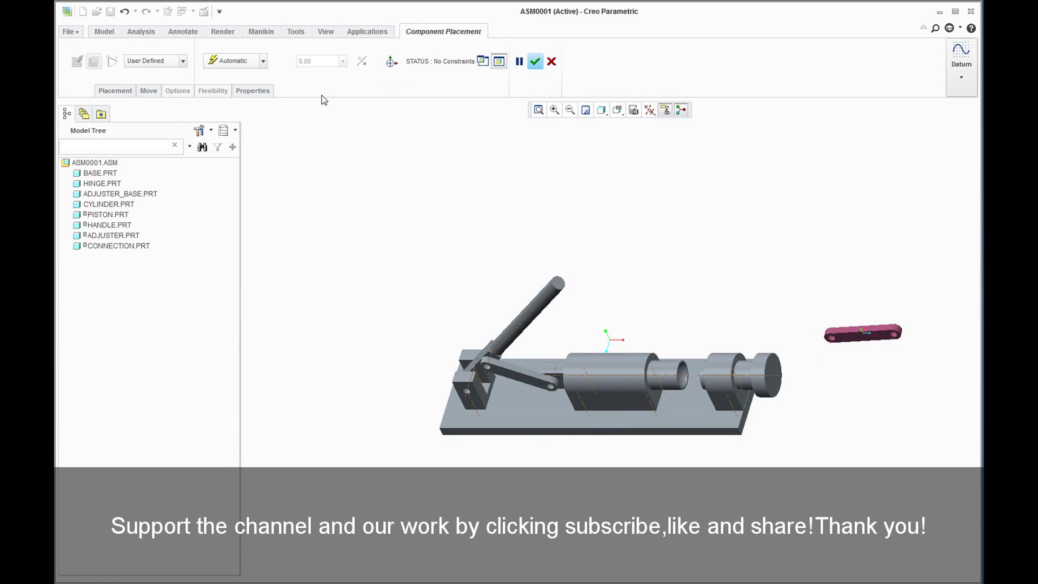
Step: Pin the second link to the handle's other side by its hole face
{"action": "left_click", "coordinate": [182, 60]}
{"action": "left_click", "coordinate": [176, 94]}
{"action": "left_click", "coordinate": [827, 339]}
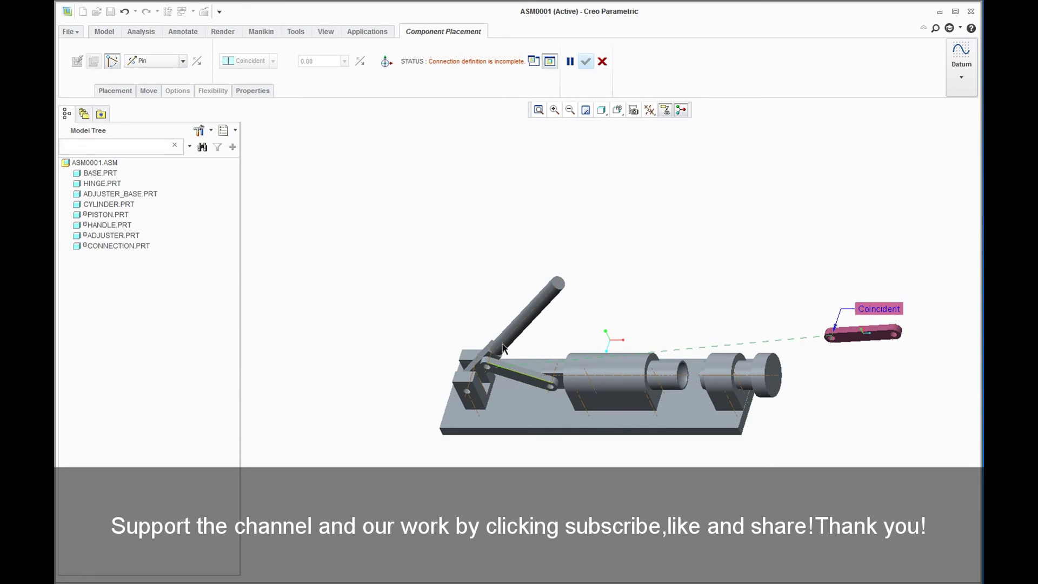
{"action": "scroll", "coordinate": [489, 373], "scroll_direction": "down", "scroll_amount": 2}
{"action": "scroll", "coordinate": [481, 381], "scroll_direction": "down", "scroll_amount": 2}
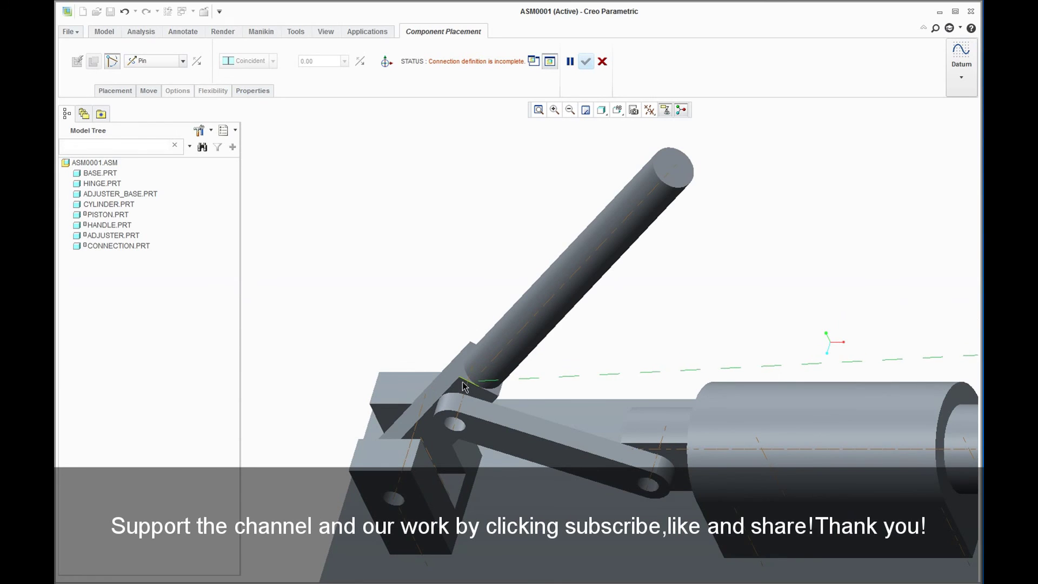
{"action": "left_click", "coordinate": [468, 393]}
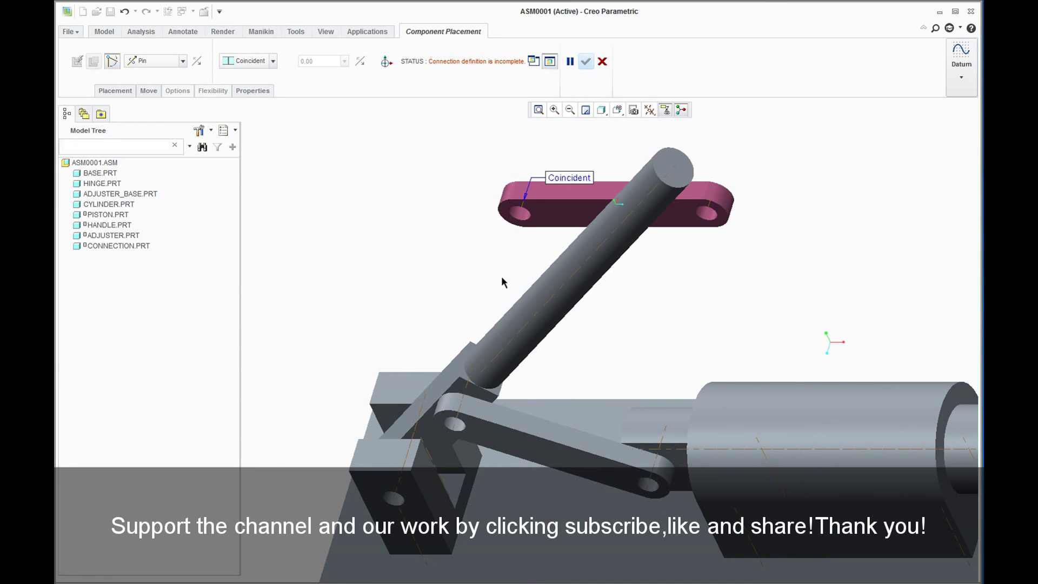
{"action": "middle_click_drag", "start_coordinate": [499, 258], "coordinate": [473, 329]}
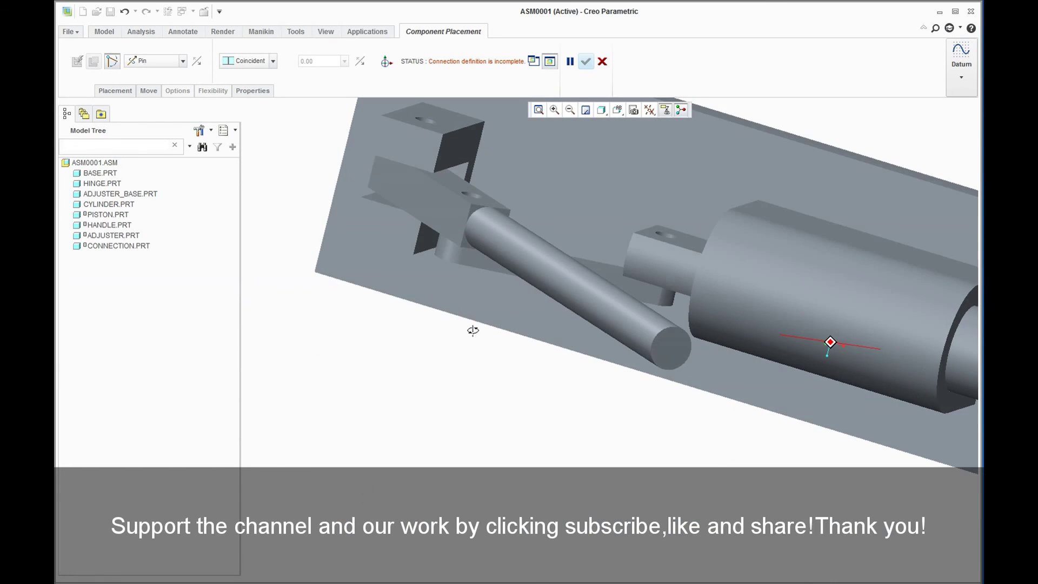
{"action": "left_click", "coordinate": [453, 189]}
{"action": "mouse_move", "coordinate": [453, 190]}
{"action": "middle_mouse_down"}
{"action": "mouse_move", "coordinate": [468, 195]}
{"action": "mouse_move", "coordinate": [476, 176]}
{"action": "mouse_move", "coordinate": [481, 157]}
{"action": "mouse_move", "coordinate": [465, 154]}
{"action": "middle_mouse_up"}
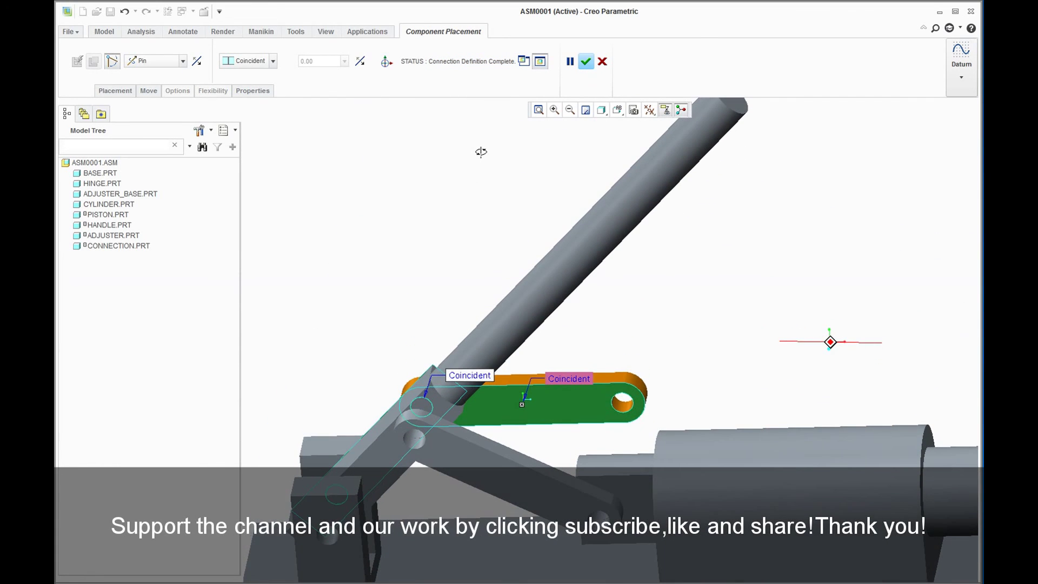
Step: Add a Cylinder joint aligning the link's free-hole A_2 axis with the piston axis, then confirm
{"action": "left_click", "coordinate": [126, 92]}
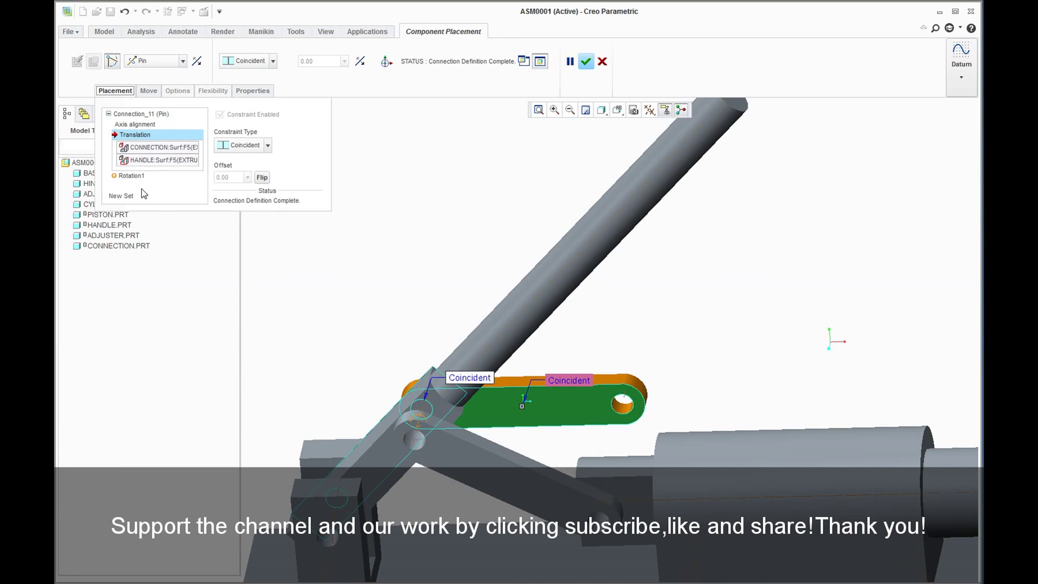
{"action": "left_click", "coordinate": [120, 197]}
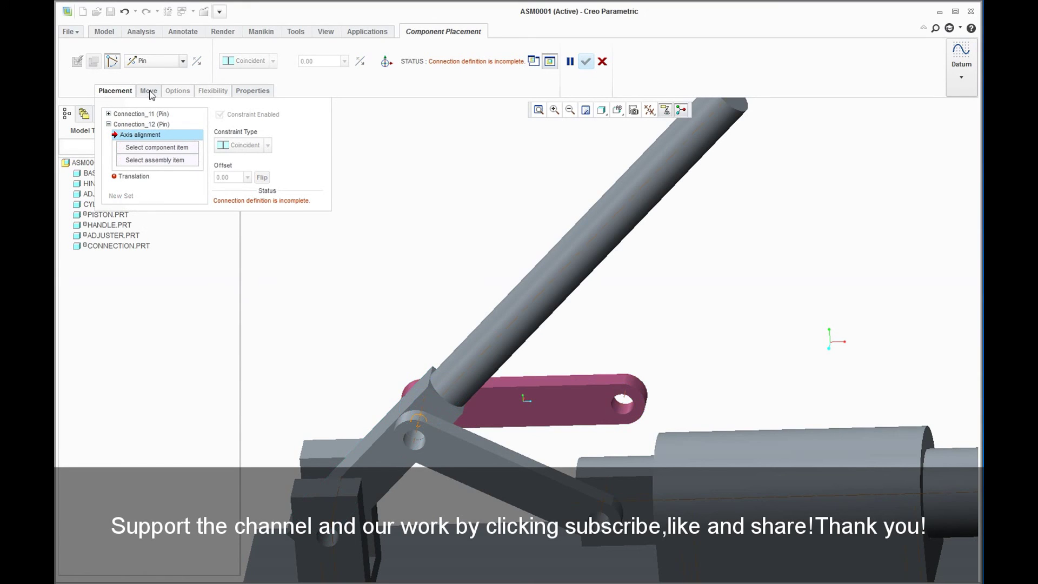
{"action": "left_click", "coordinate": [182, 62]}
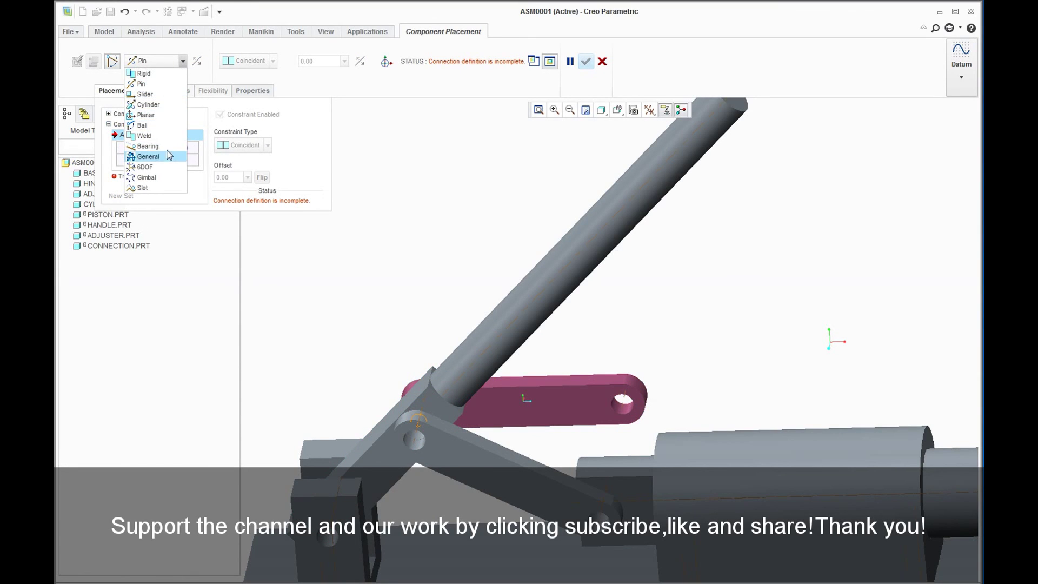
{"action": "left_click", "coordinate": [165, 107]}
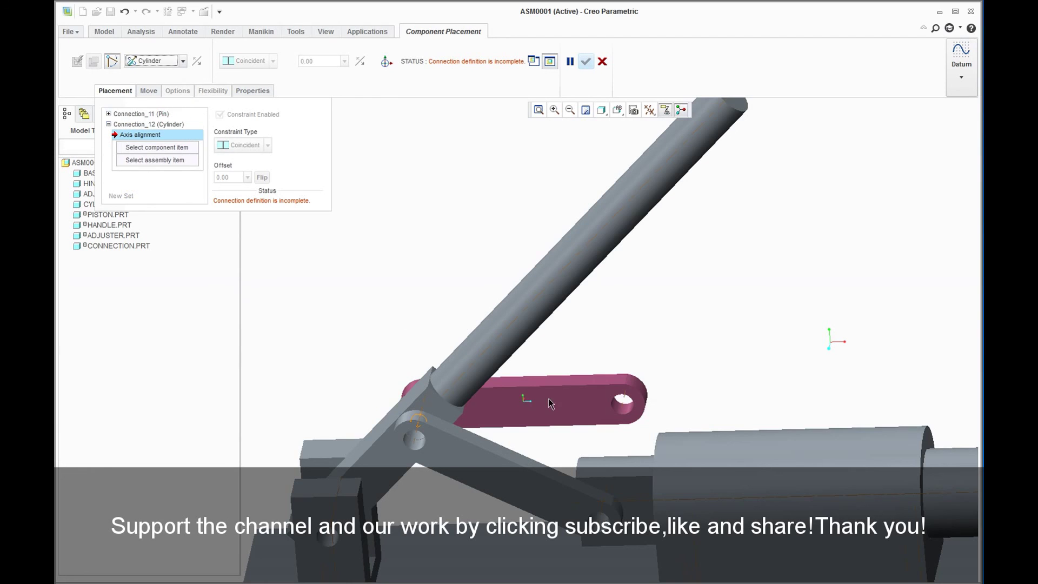
{"action": "left_click", "coordinate": [624, 404]}
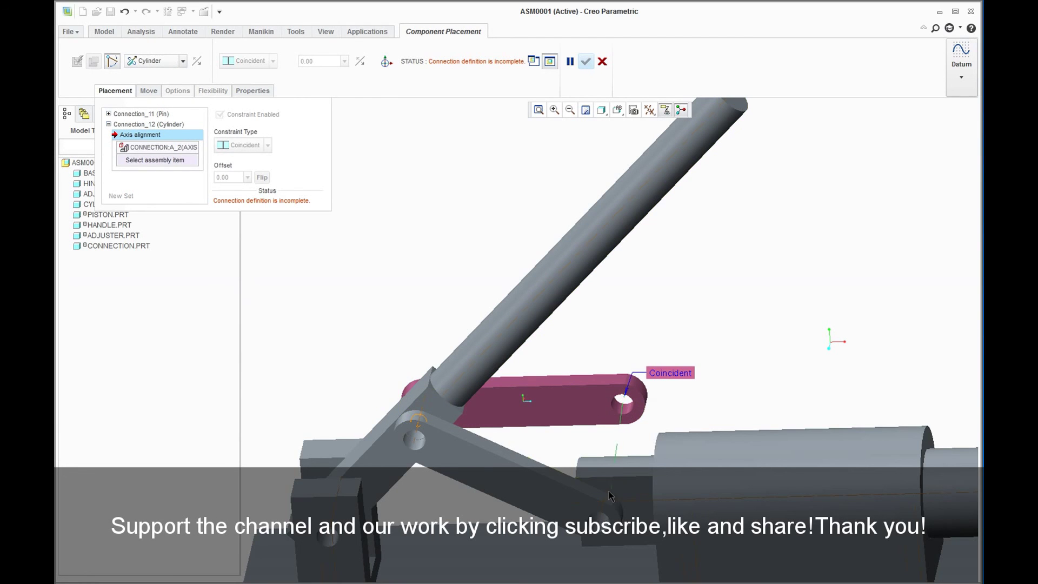
{"action": "middle_click_drag", "start_coordinate": [629, 449], "coordinate": [601, 411]}
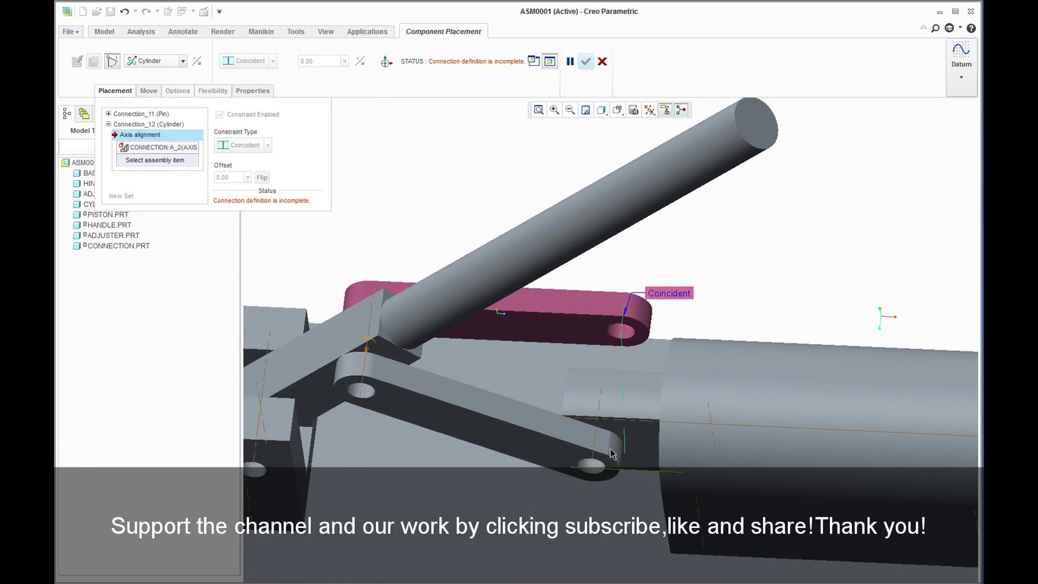
{"action": "left_click", "coordinate": [601, 412]}
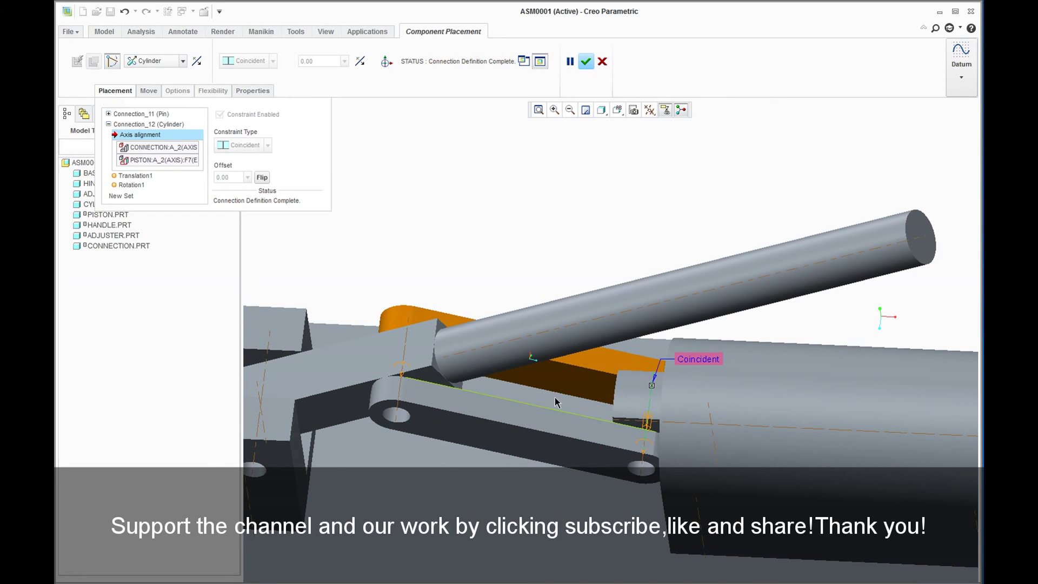
{"action": "left_click", "coordinate": [587, 61]}
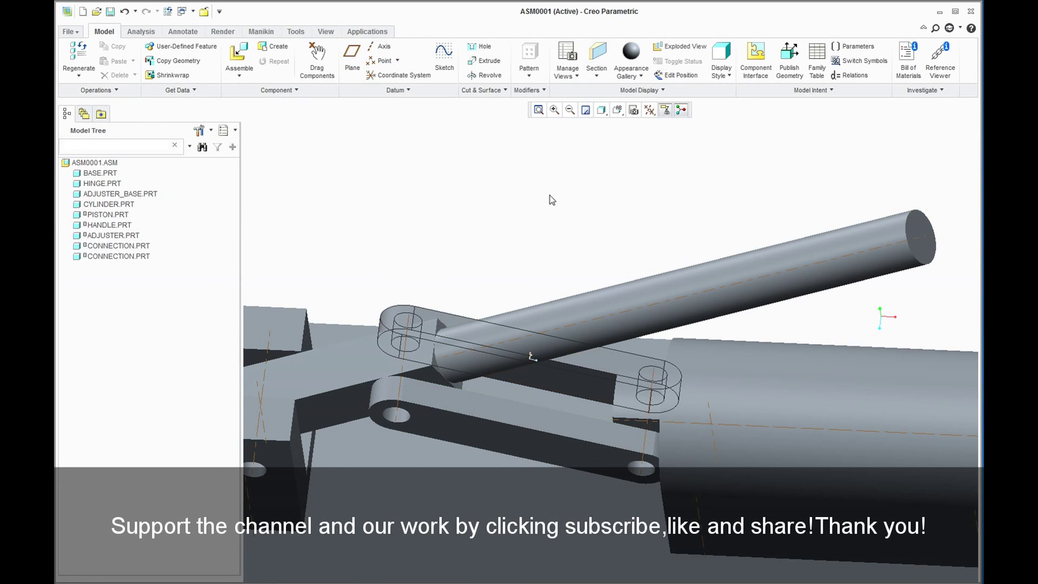
Step: Drag the handle upward to test the linkage motion
{"action": "left_click", "coordinate": [317, 59]}
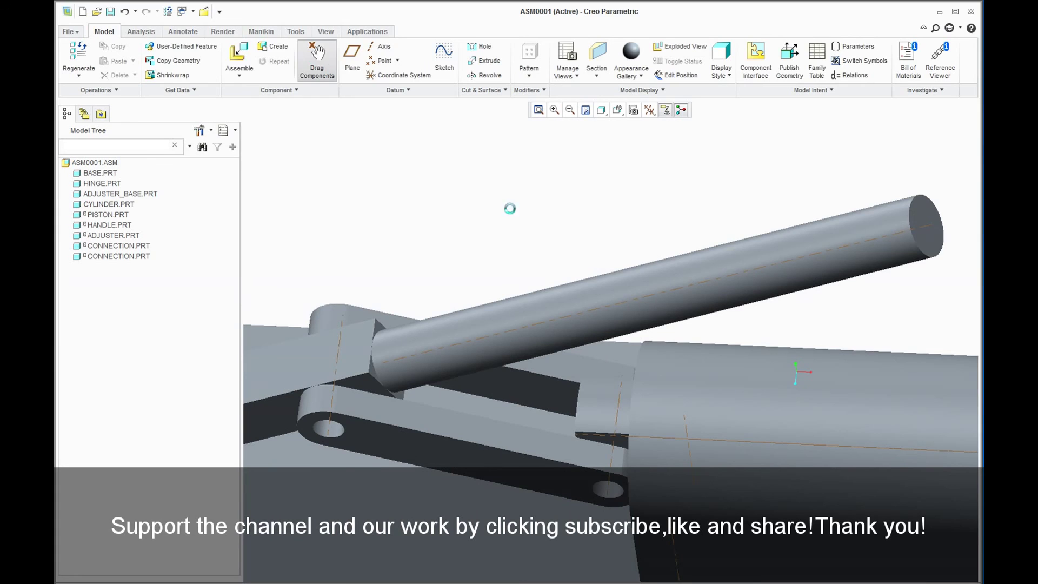
{"action": "left_click", "coordinate": [665, 320]}
{"action": "mouse_move", "coordinate": [666, 320]}
{"action": "left_mouse_down"}
{"action": "mouse_move", "coordinate": [476, 233]}
{"action": "mouse_move", "coordinate": [378, 209]}
{"action": "left_mouse_up"}
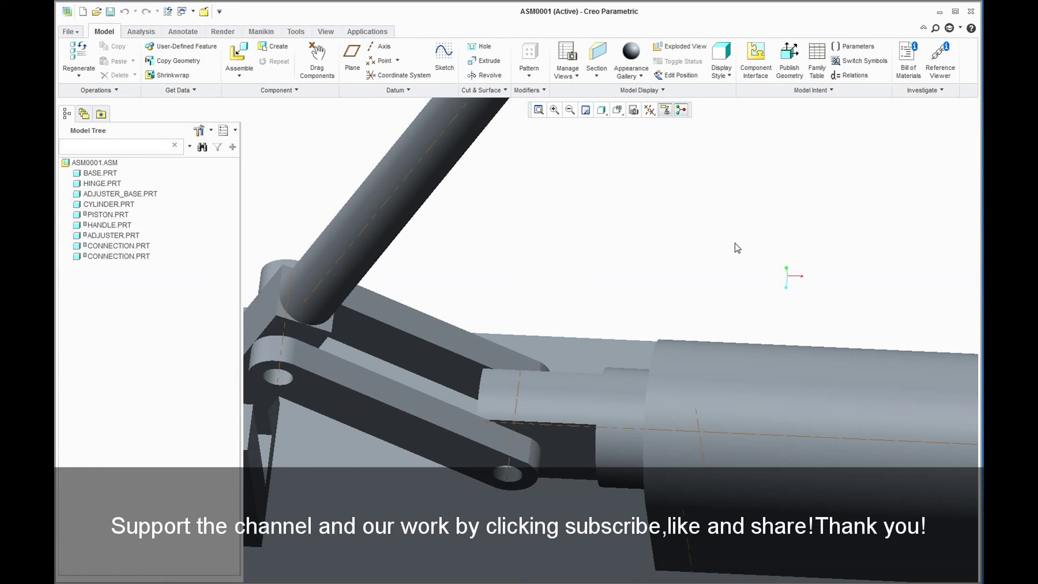
Step: Reset to Standard Orientation and enter the Mechanism application
{"action": "left_click", "coordinate": [617, 110]}
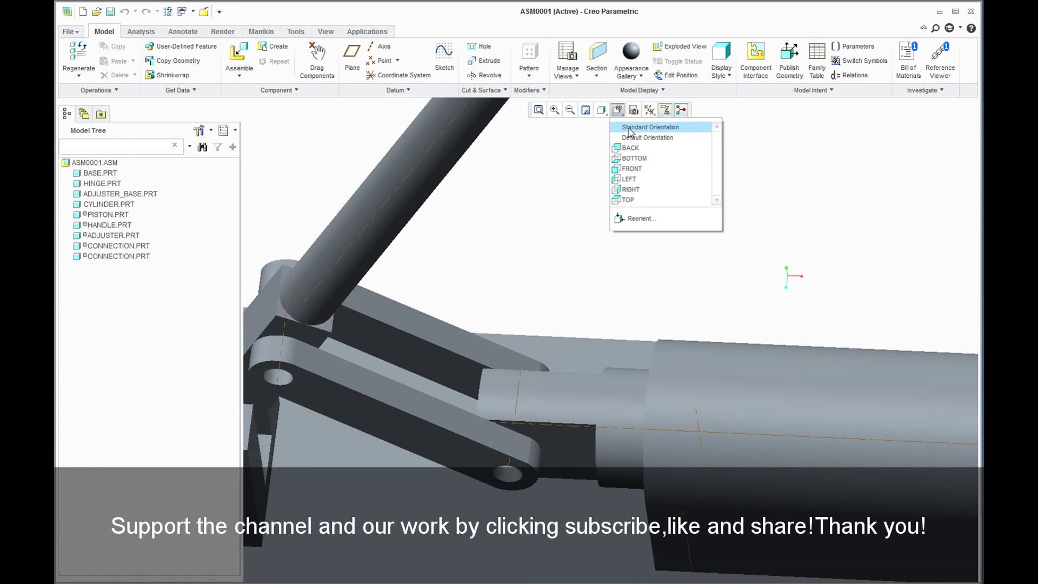
{"action": "left_click", "coordinate": [630, 129]}
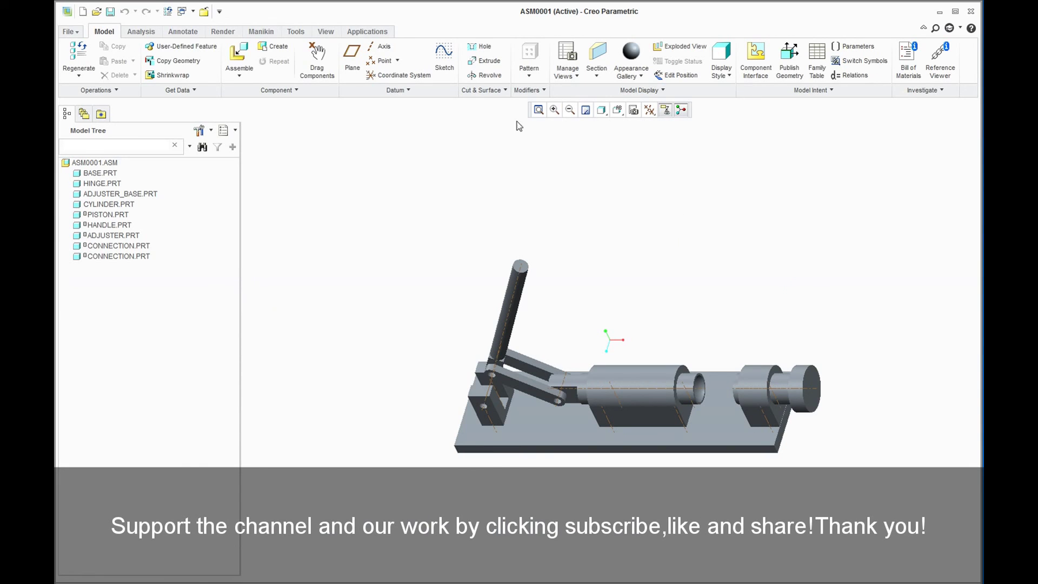
{"action": "left_click", "coordinate": [358, 32]}
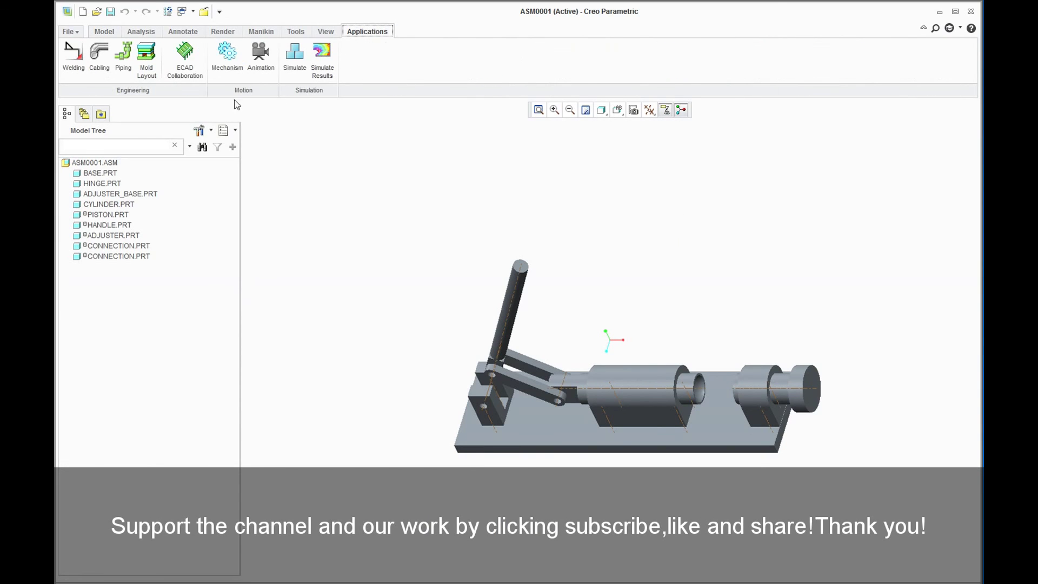
{"action": "left_click", "coordinate": [222, 62]}
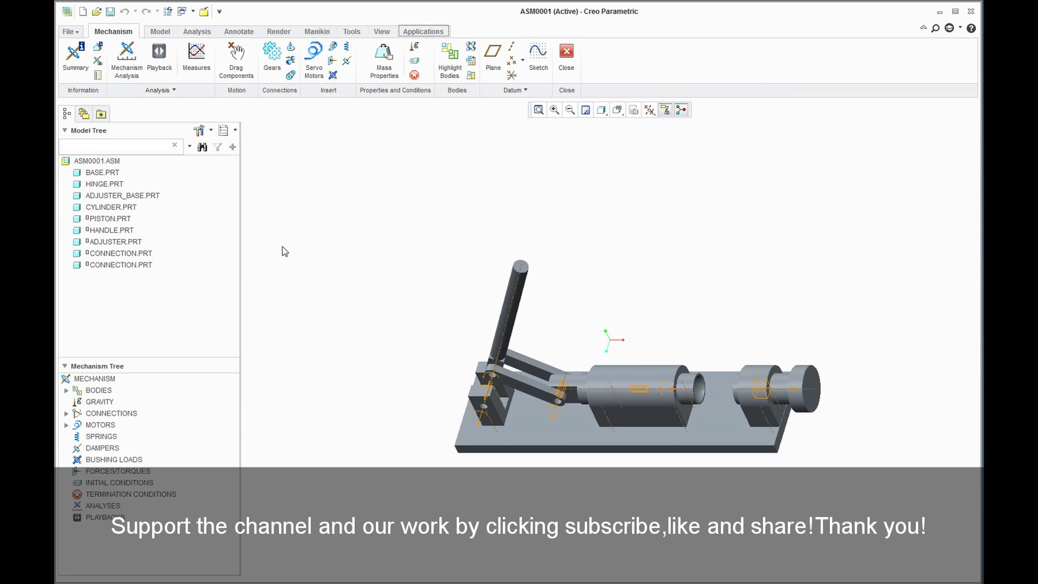
Step: Create a servo motor on Connection_7.axis_1 with a Cosine magnitude profile, A 25, T 10
{"action": "left_click", "coordinate": [66, 425]}
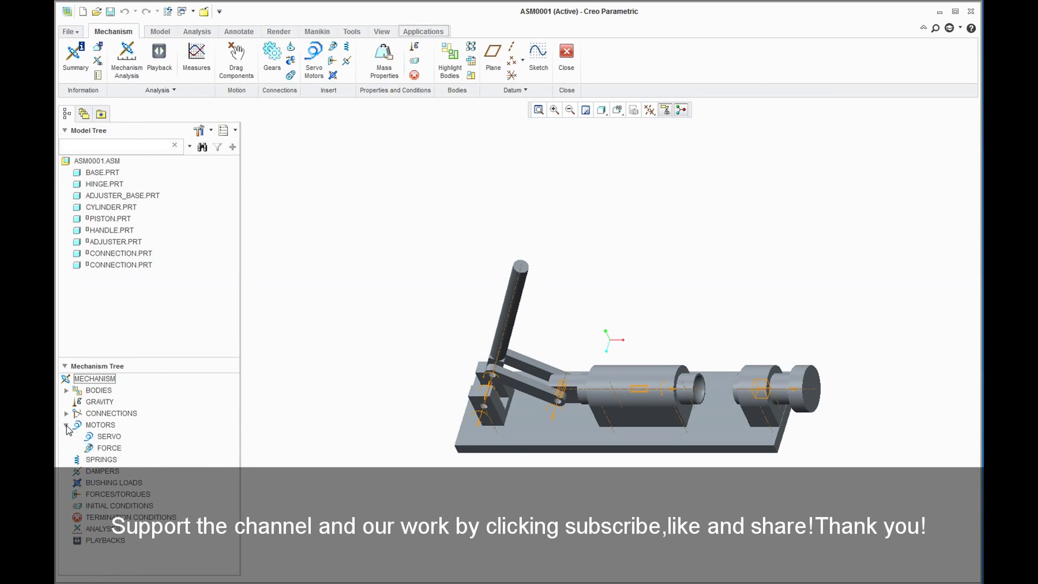
{"action": "right_click", "coordinate": [106, 439]}
{"action": "left_click", "coordinate": [126, 446]}
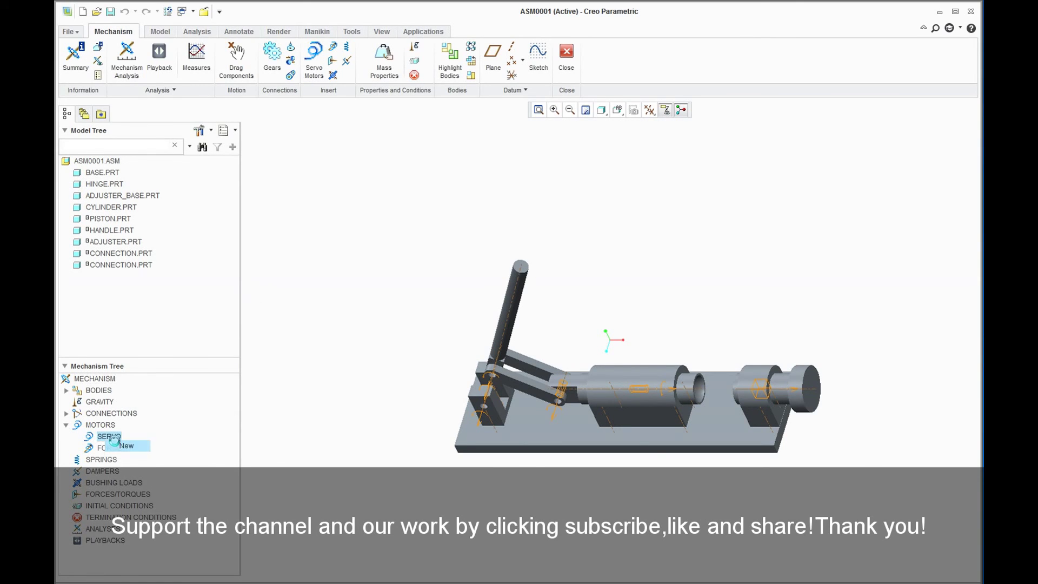
{"action": "left_click", "coordinate": [485, 417]}
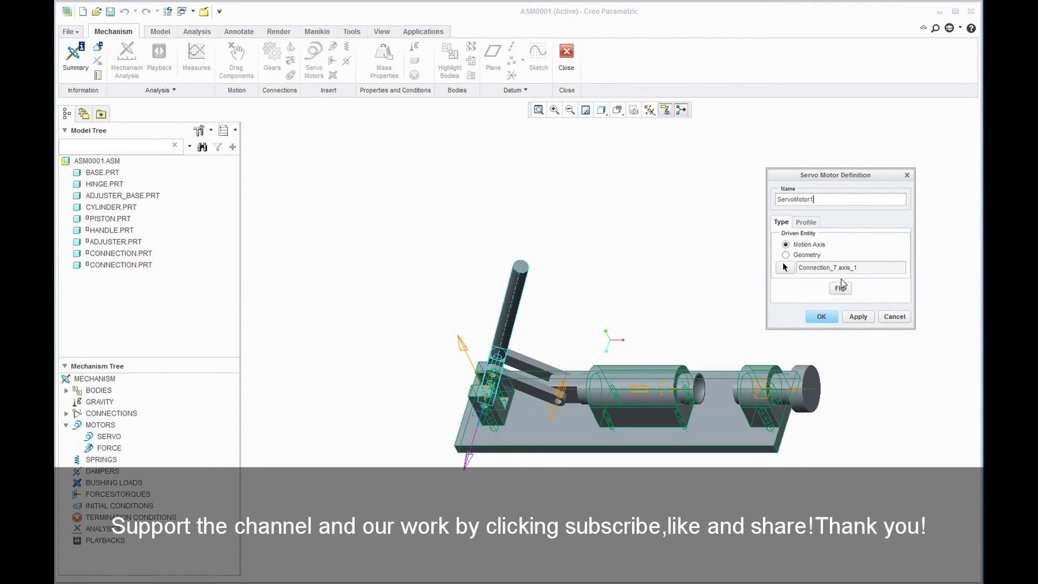
{"action": "left_click", "coordinate": [806, 223]}
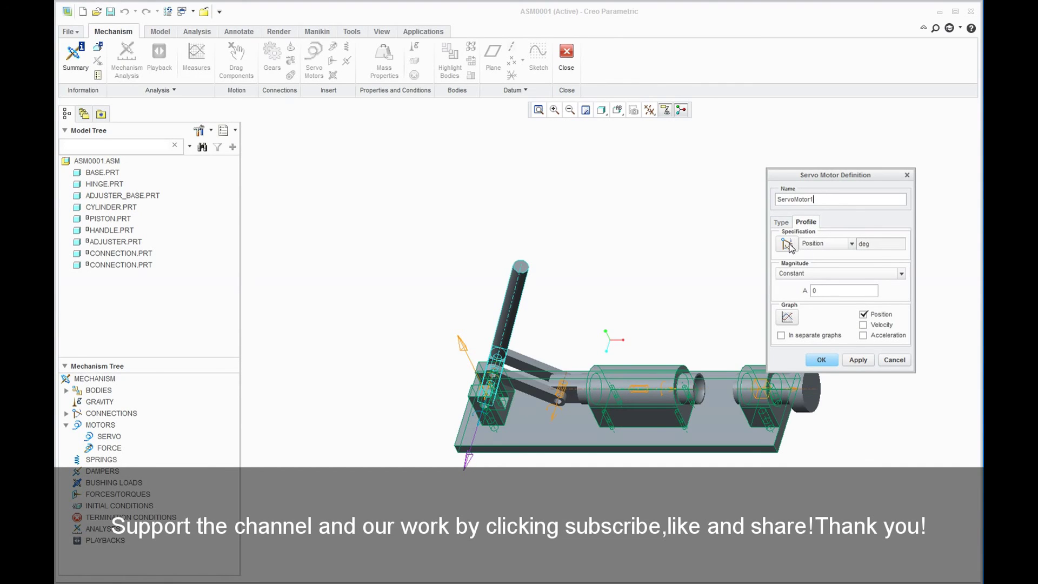
{"action": "left_click", "coordinate": [855, 274]}
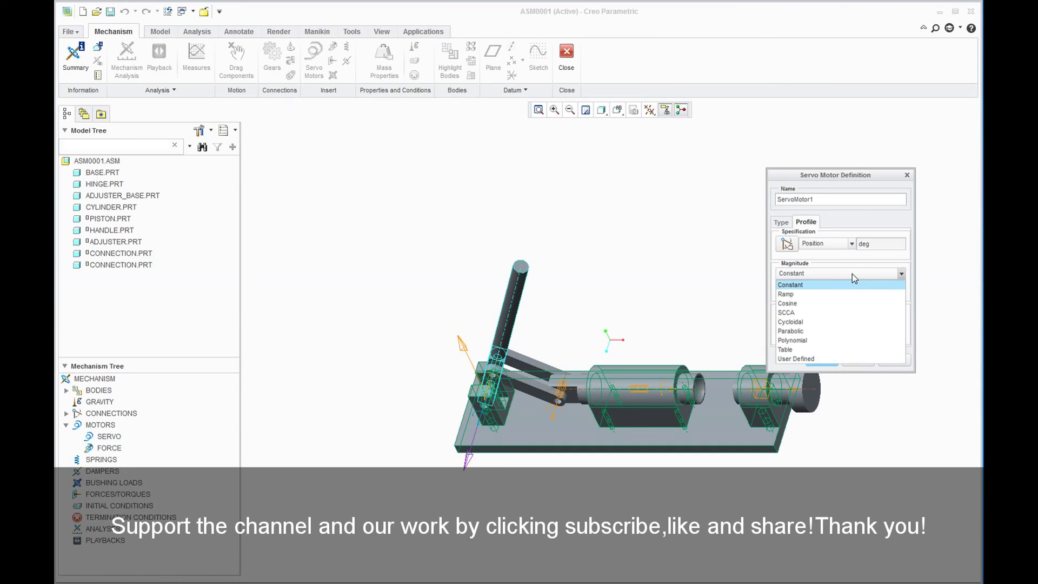
{"action": "left_click", "coordinate": [839, 303]}
{"action": "type", "text": "10"}
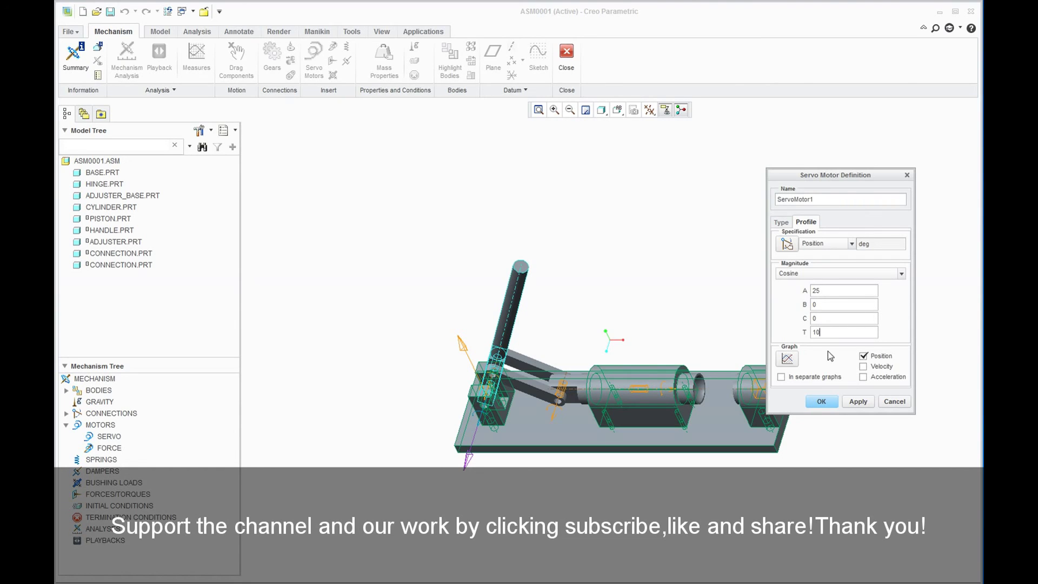
{"action": "left_click", "coordinate": [821, 401]}
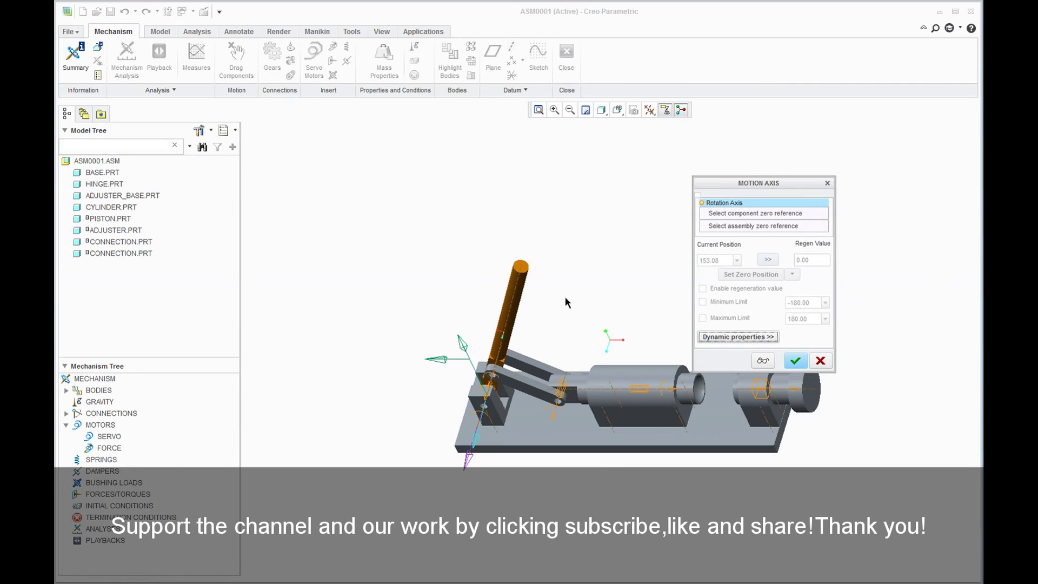
Step: Show datum planes and pick HANDLE:RIGHT and HINGE:RIGHT as motion-axis zero references
{"action": "middle_click_drag", "start_coordinate": [503, 346], "coordinate": [539, 379]}
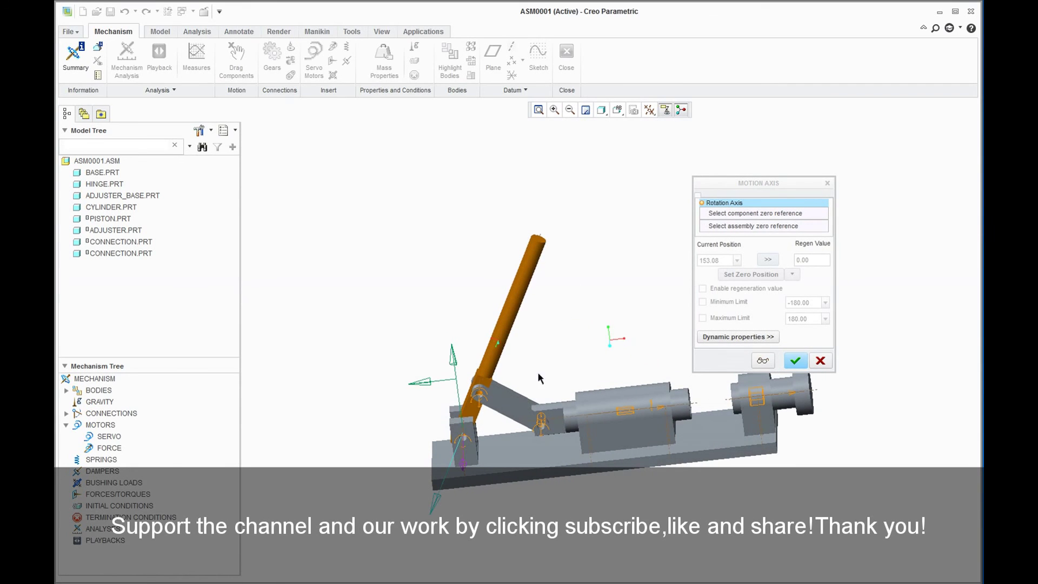
{"action": "left_click", "coordinate": [649, 110]}
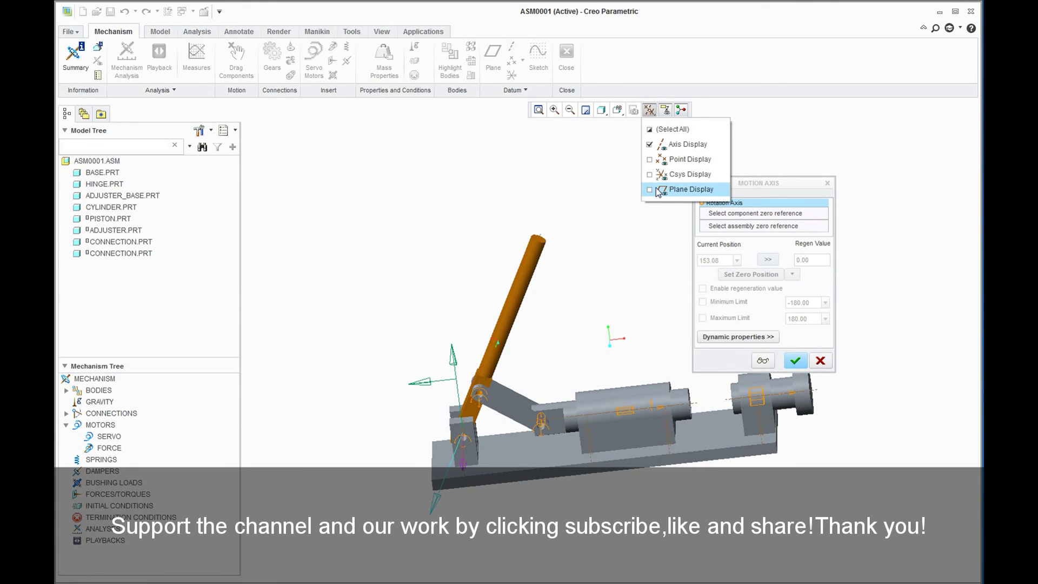
{"action": "left_click", "coordinate": [655, 194]}
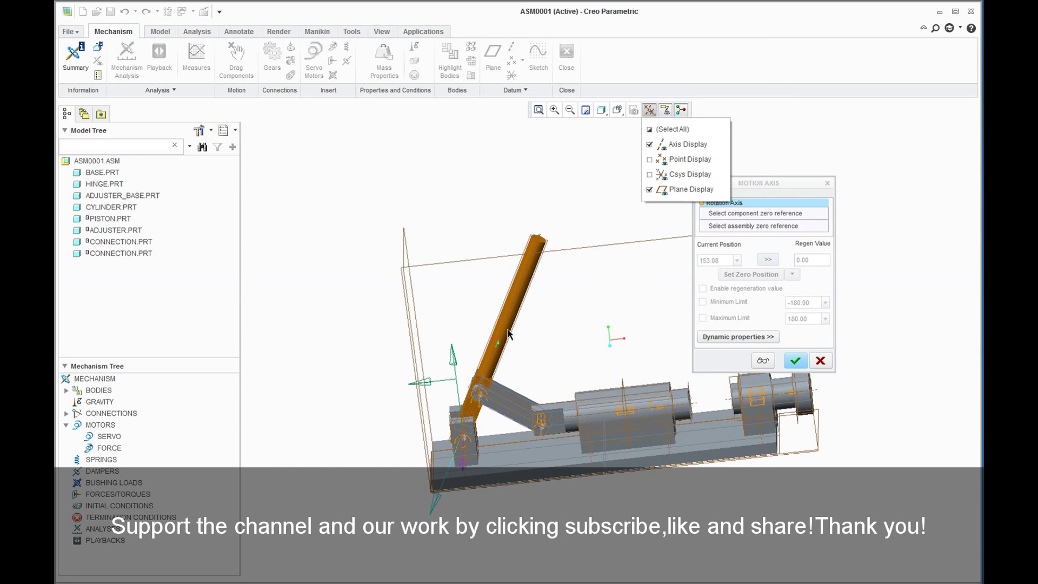
{"action": "left_click", "coordinate": [564, 330]}
{"action": "left_click", "coordinate": [470, 426]}
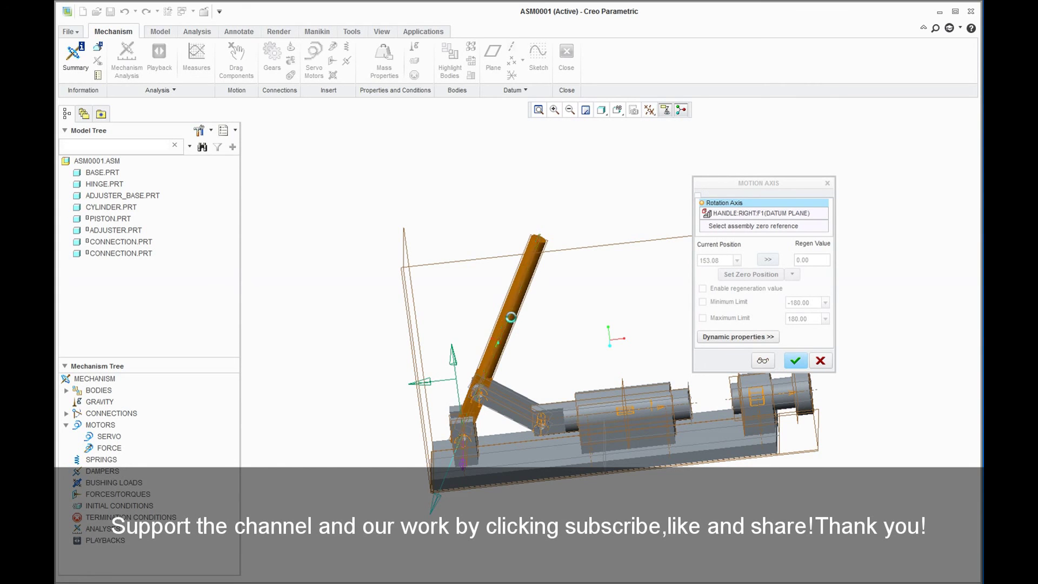
{"action": "scroll", "coordinate": [468, 426], "scroll_direction": "down", "scroll_amount": 2}
{"action": "scroll", "coordinate": [471, 417], "scroll_direction": "down", "scroll_amount": 3}
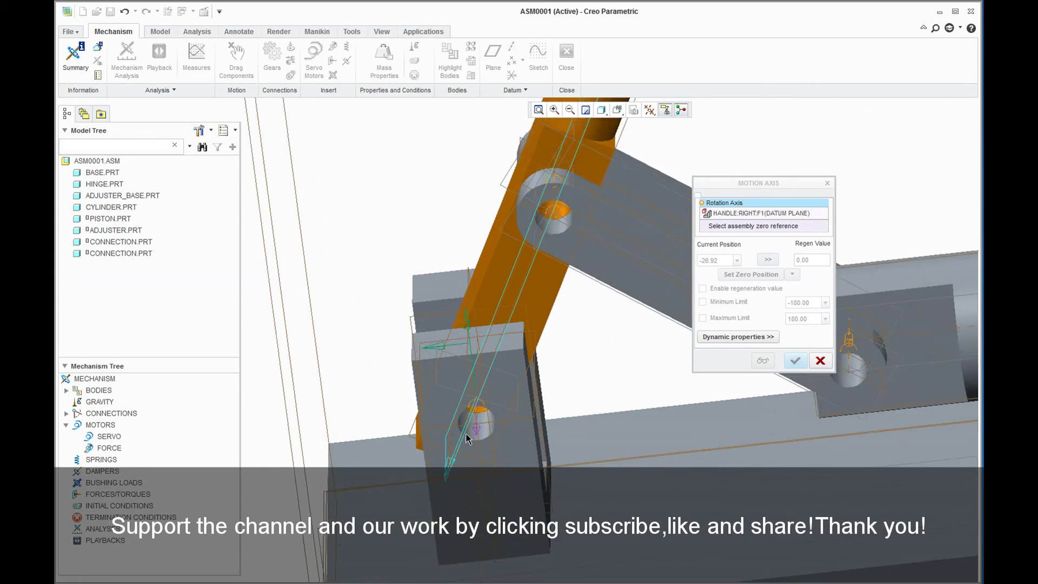
{"action": "scroll", "coordinate": [479, 393], "scroll_direction": "down", "scroll_amount": 2}
{"action": "left_click", "coordinate": [480, 393]}
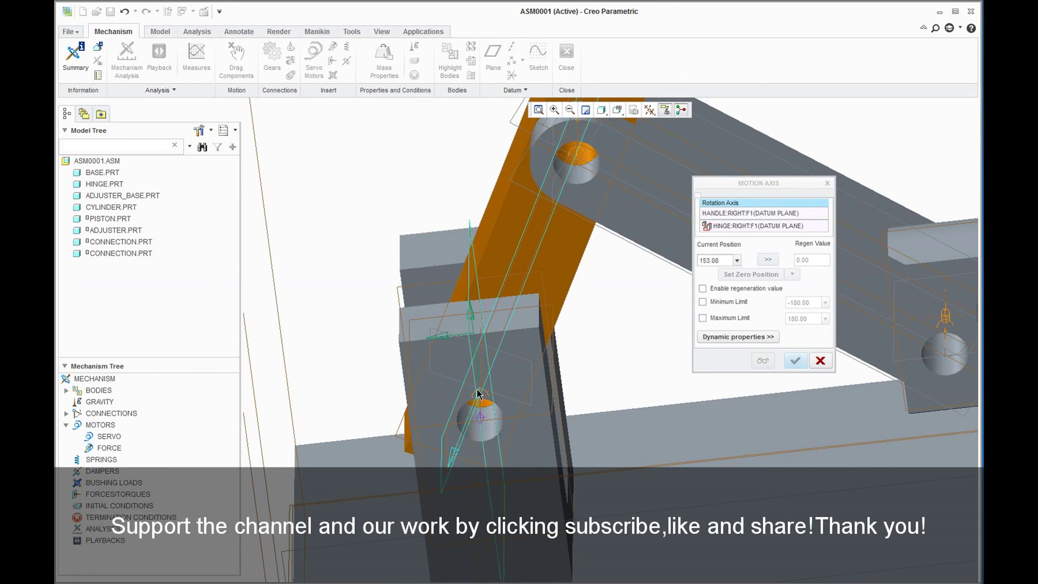
Step: Set the handle at 165° as zero position, finish the servo motor, and restore Standard Orientation
{"action": "left_click", "coordinate": [712, 261]}
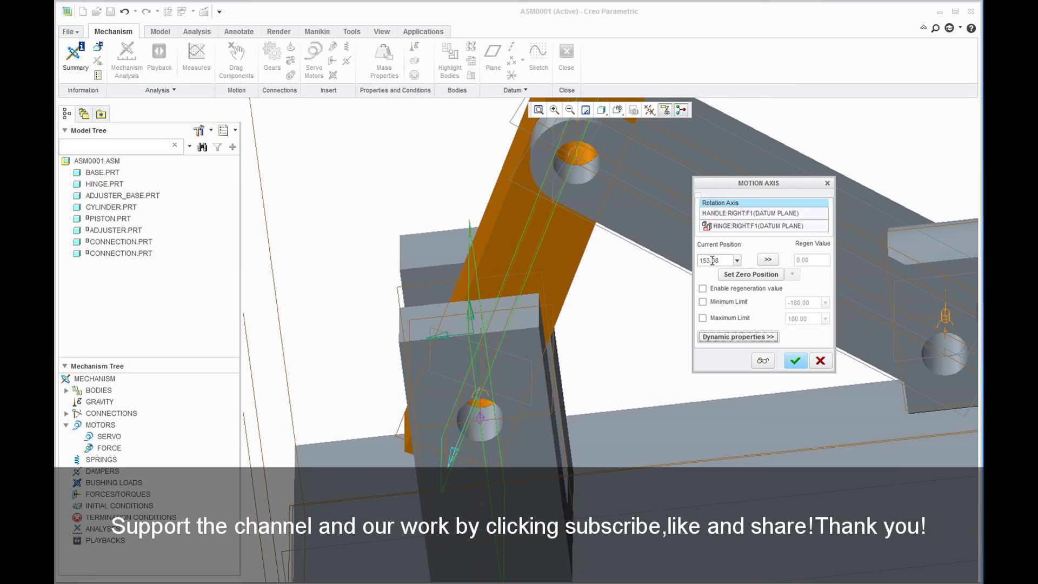
{"action": "left_click_drag", "start_coordinate": [725, 260], "coordinate": [696, 270]}
{"action": "type", "text": "165"}
{"action": "key", "text": "Return"}
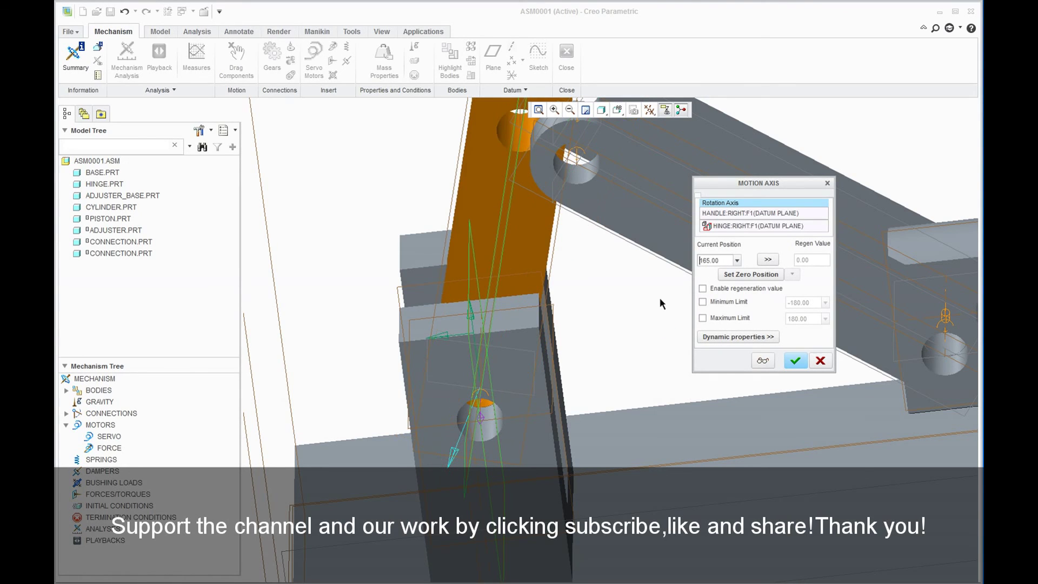
{"action": "left_click", "coordinate": [769, 366]}
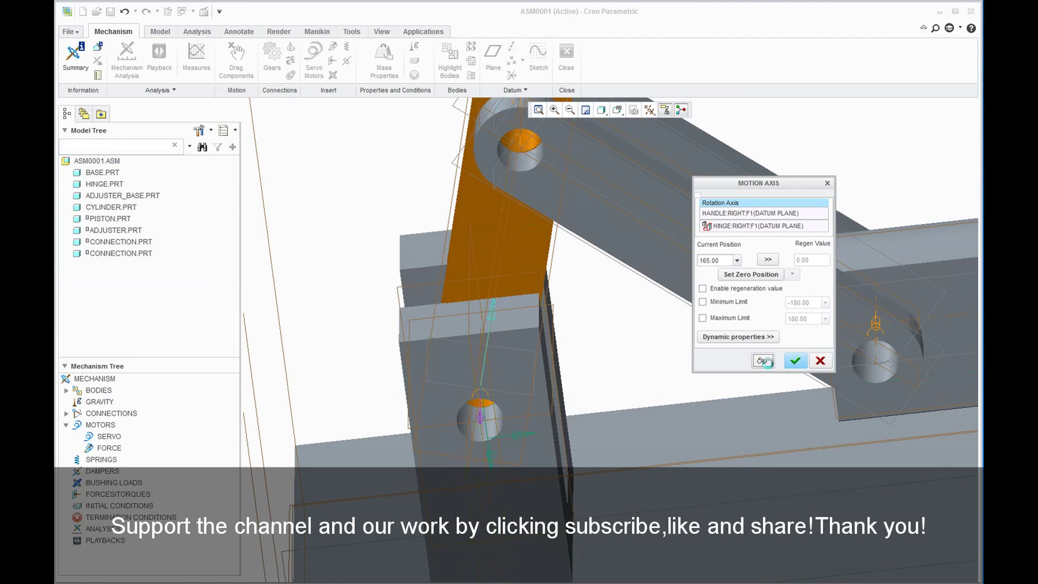
{"action": "left_click", "coordinate": [748, 279]}
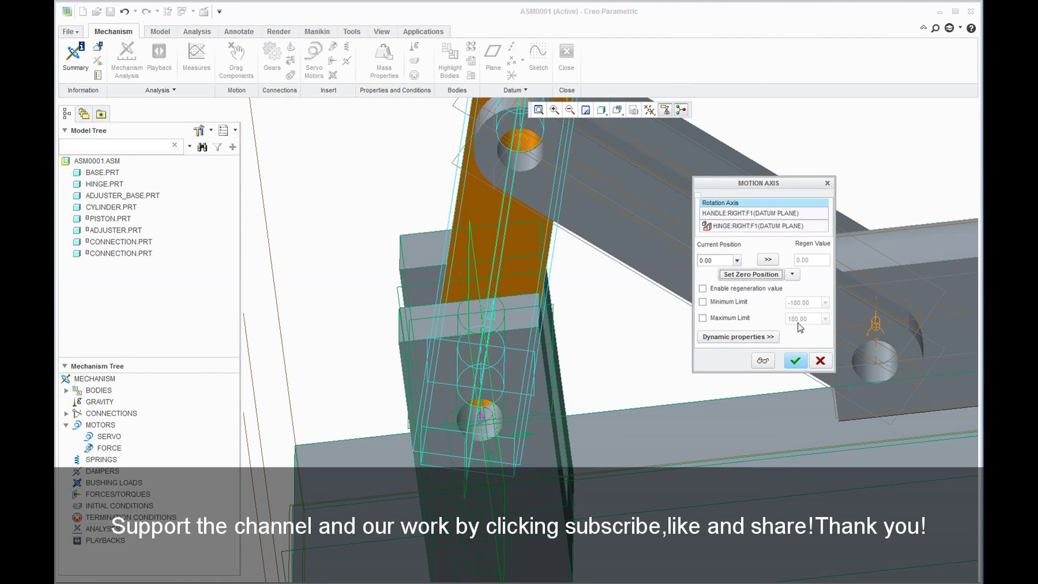
{"action": "left_click", "coordinate": [795, 361]}
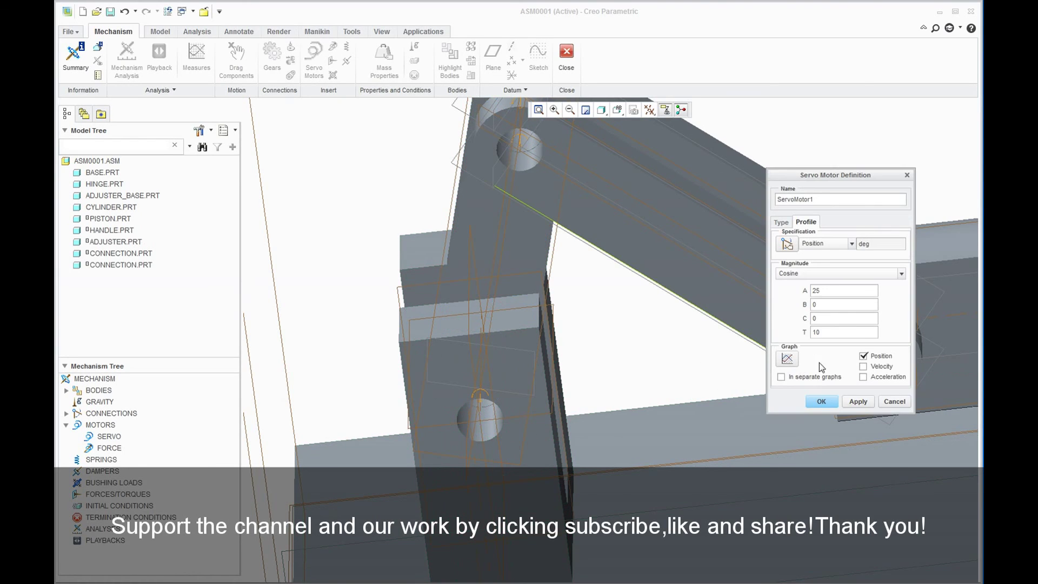
{"action": "left_click", "coordinate": [825, 401]}
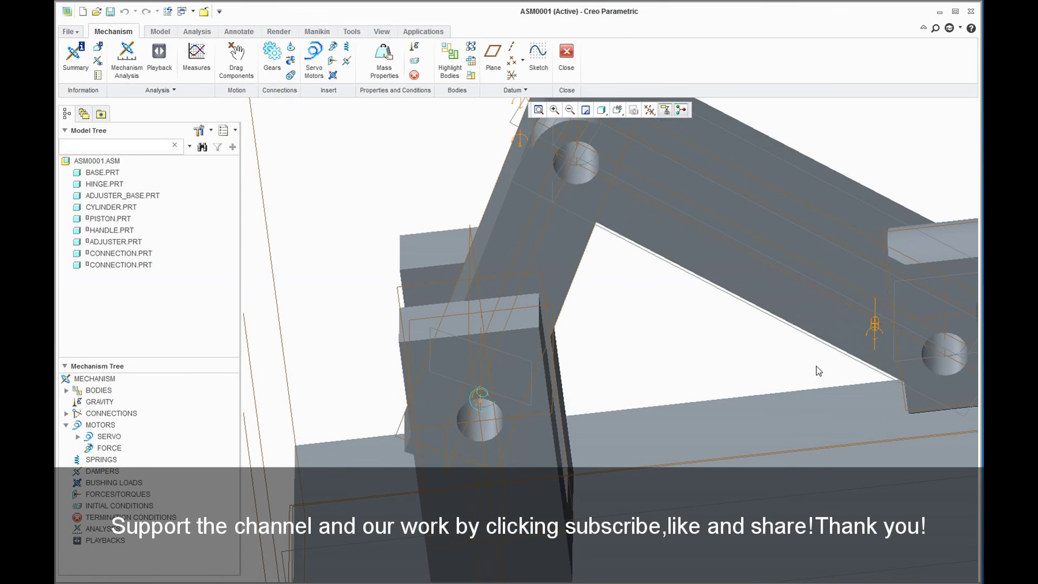
{"action": "left_click", "coordinate": [618, 110]}
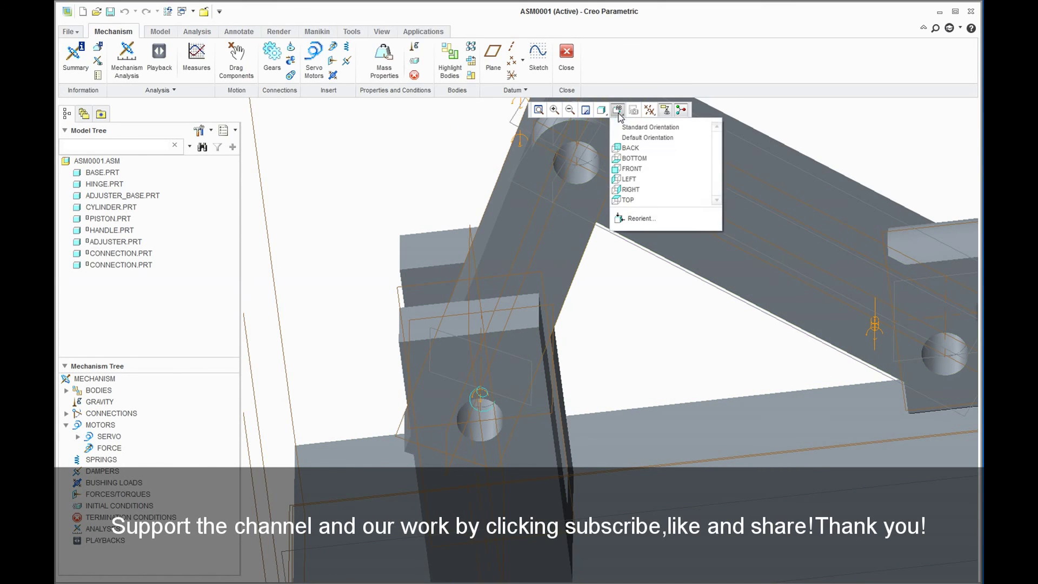
{"action": "left_click", "coordinate": [634, 127]}
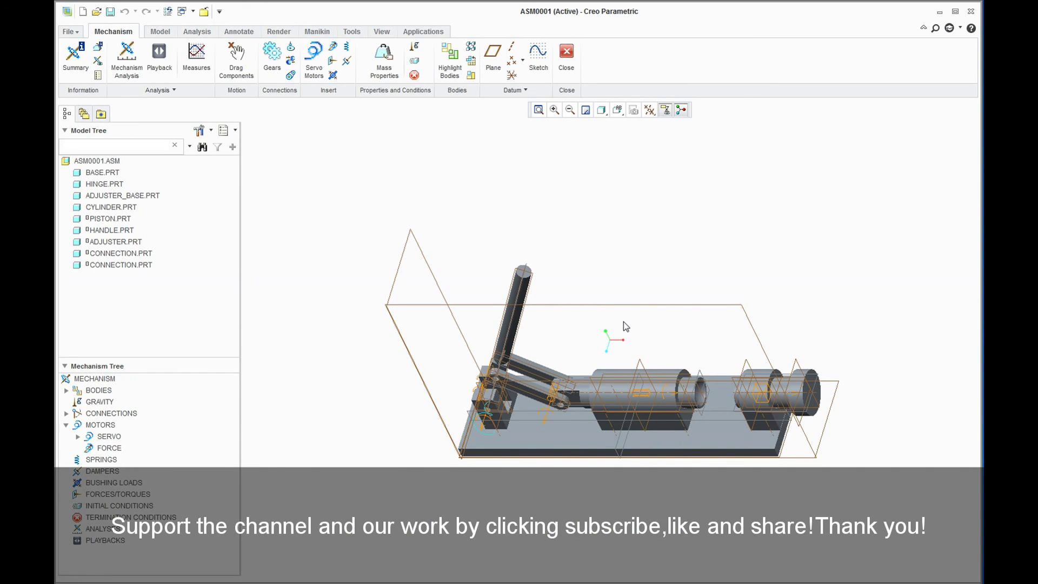
{"action": "right_click", "coordinate": [108, 454]}
{"action": "left_click", "coordinate": [130, 459]}
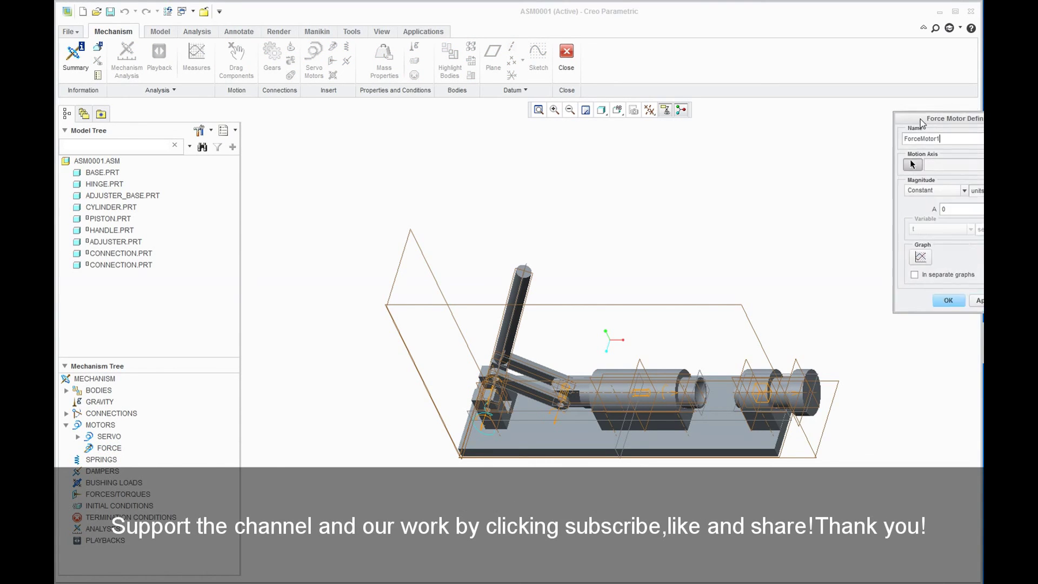
{"action": "left_click", "coordinate": [749, 399]}
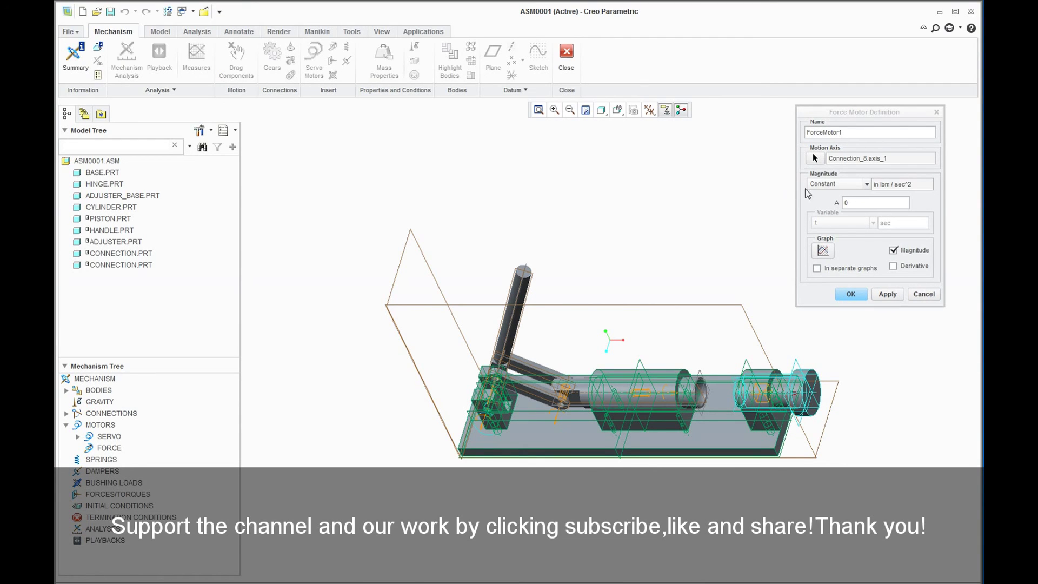
{"action": "left_click", "coordinate": [859, 190]}
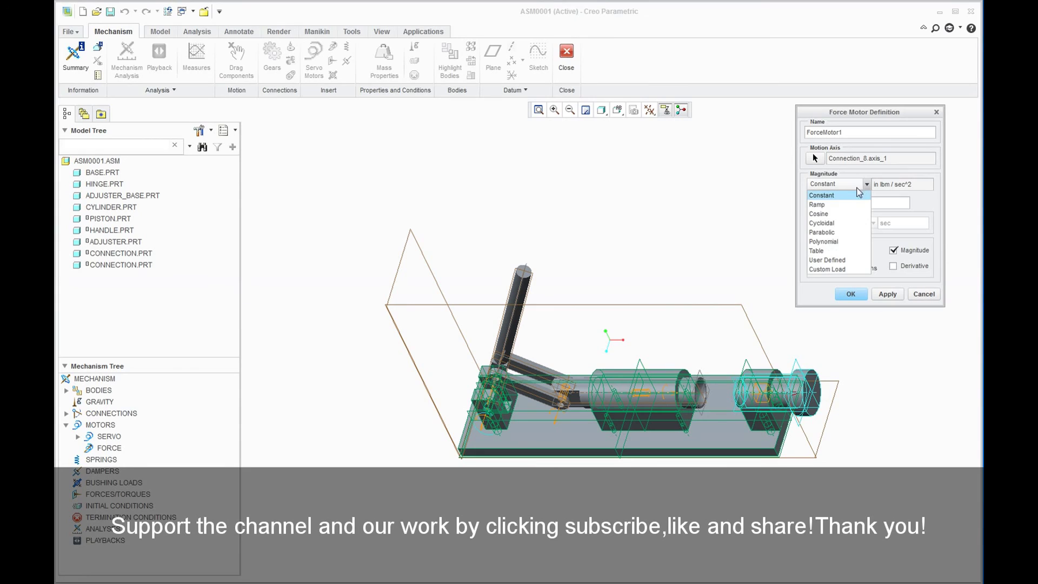
{"action": "left_click", "coordinate": [843, 215]}
{"action": "left_click", "coordinate": [857, 245]}
{"action": "type", "text": "0"}
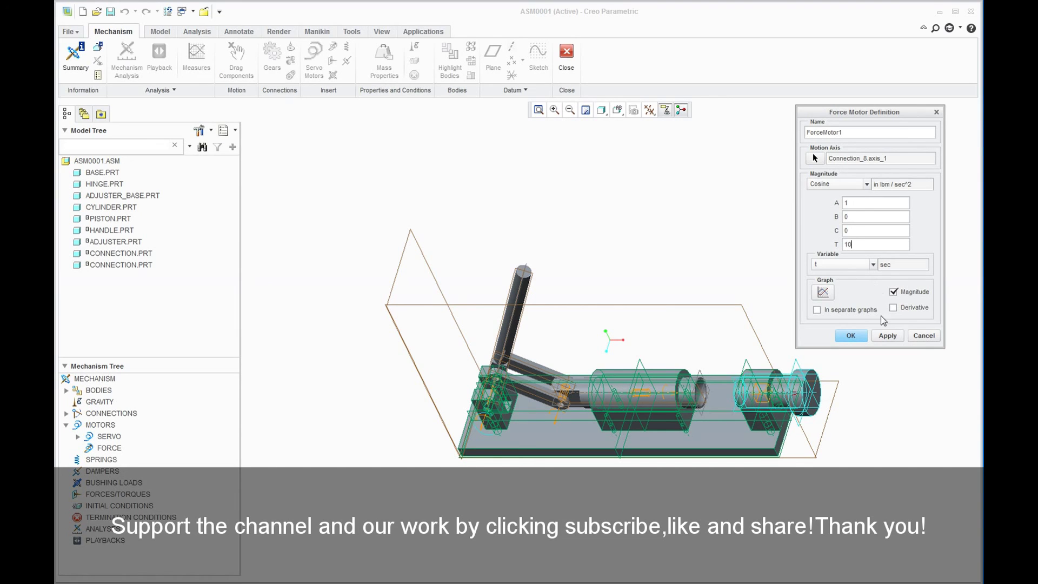
{"action": "left_click", "coordinate": [864, 336]}
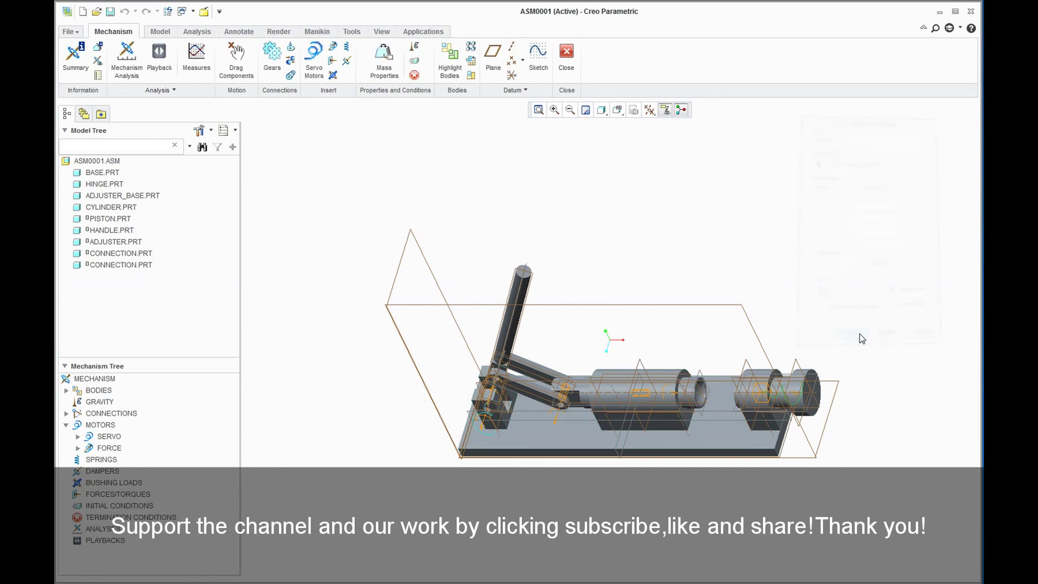
{"action": "left_click", "coordinate": [602, 110]}
{"action": "left_click", "coordinate": [627, 132]}
Step: Create an analysis with End Time 30 and run it
{"action": "left_click", "coordinate": [136, 52]}
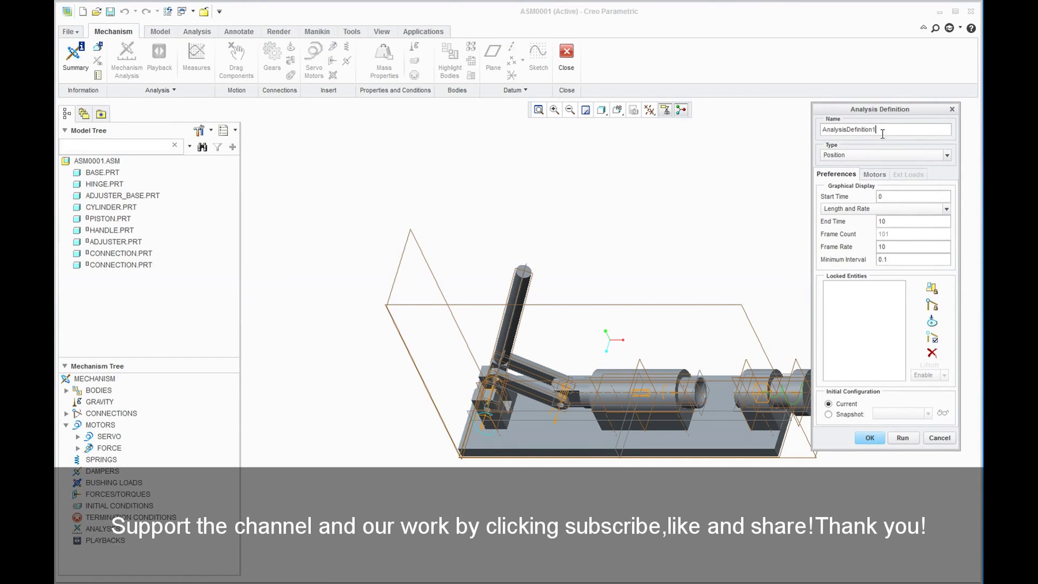
{"action": "double_click", "coordinate": [897, 222]}
{"action": "type", "text": "30"}
{"action": "left_click", "coordinate": [900, 440]}
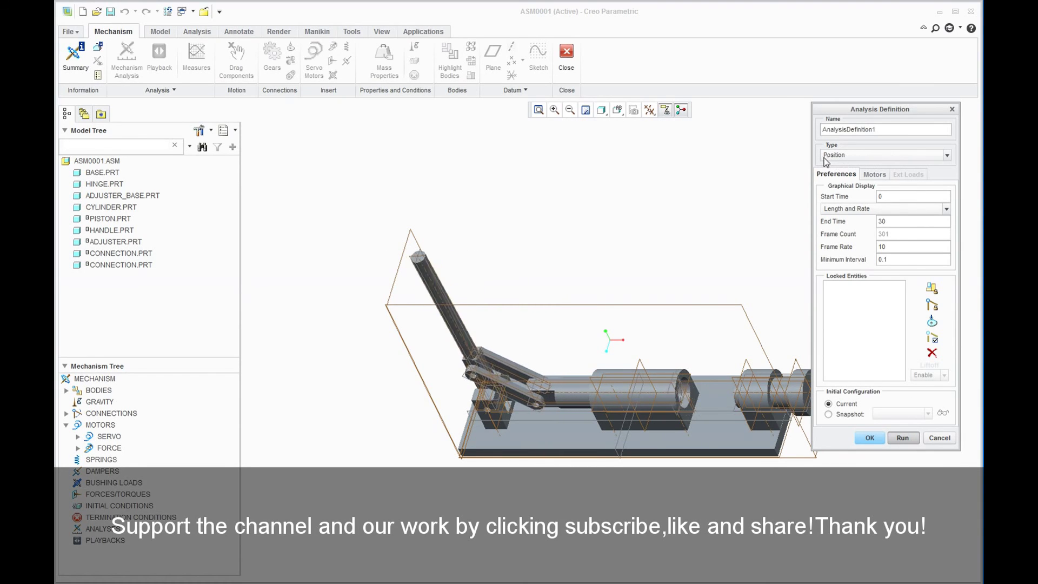
Step: Switch the analysis to Dynamic, rerun it overwriting results, and accept it
{"action": "left_click", "coordinate": [859, 158]}
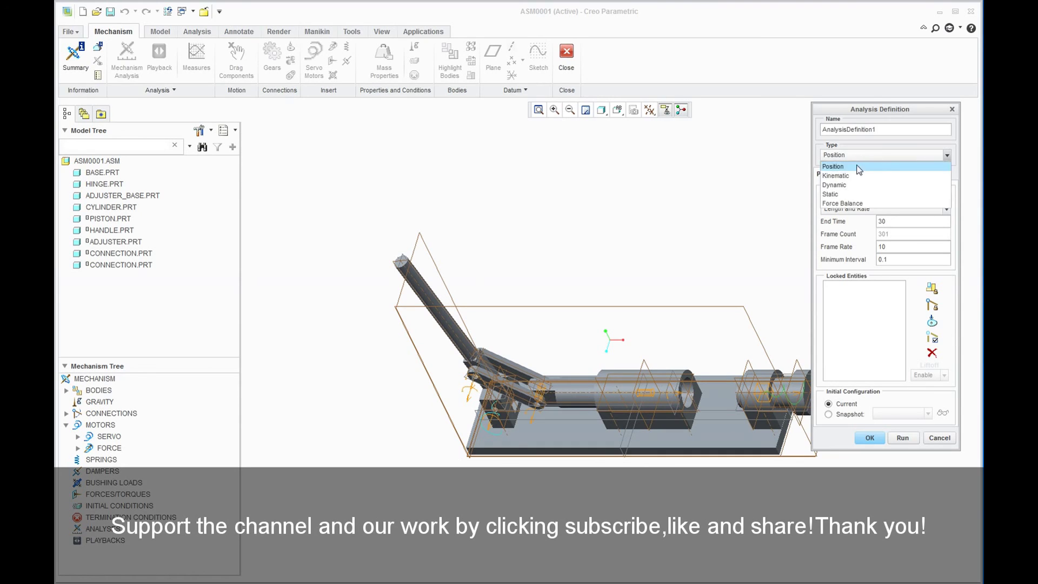
{"action": "left_click", "coordinate": [854, 183]}
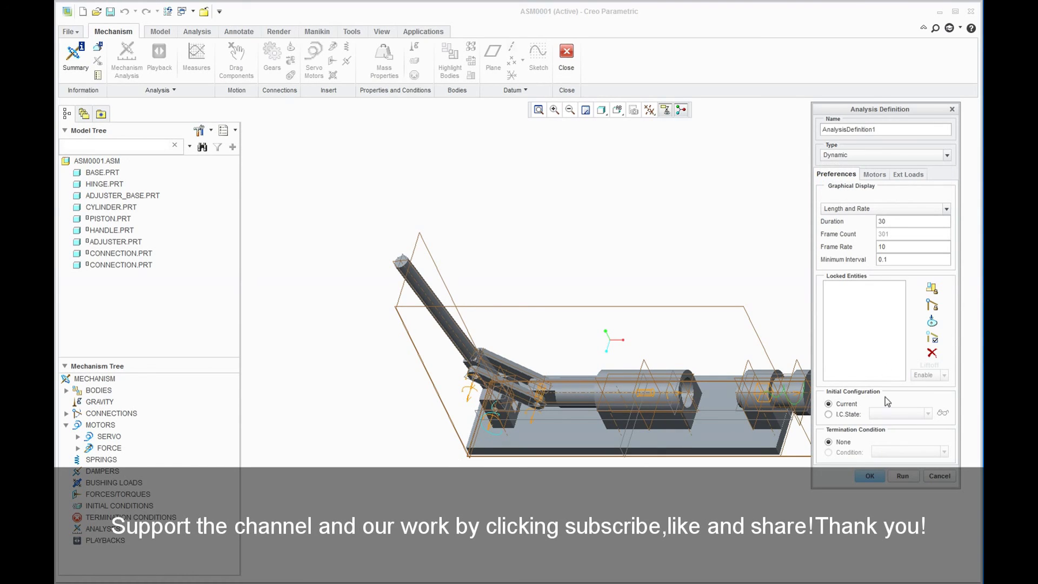
{"action": "left_click", "coordinate": [906, 477]}
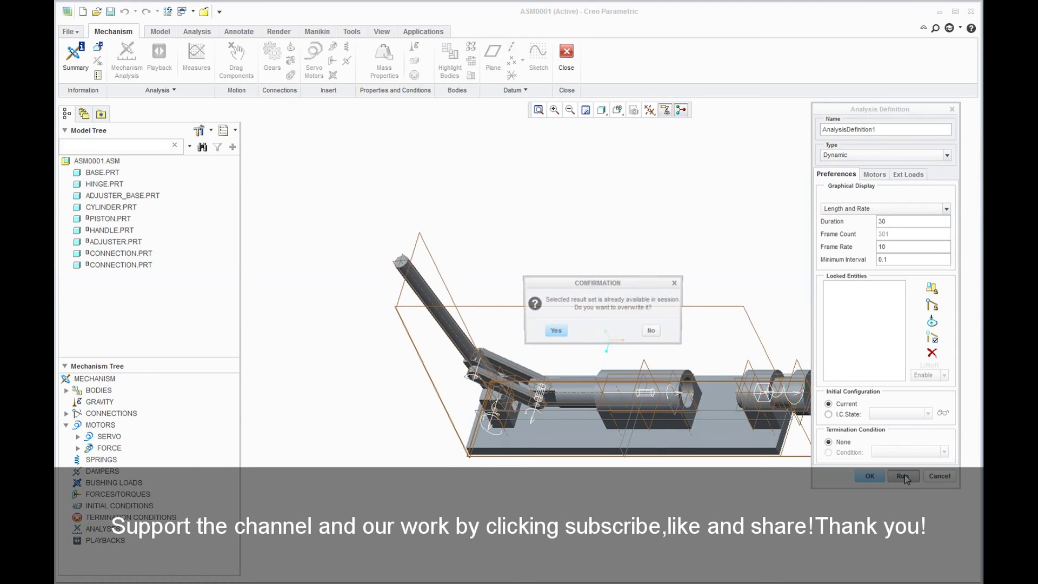
{"action": "left_click", "coordinate": [565, 336]}
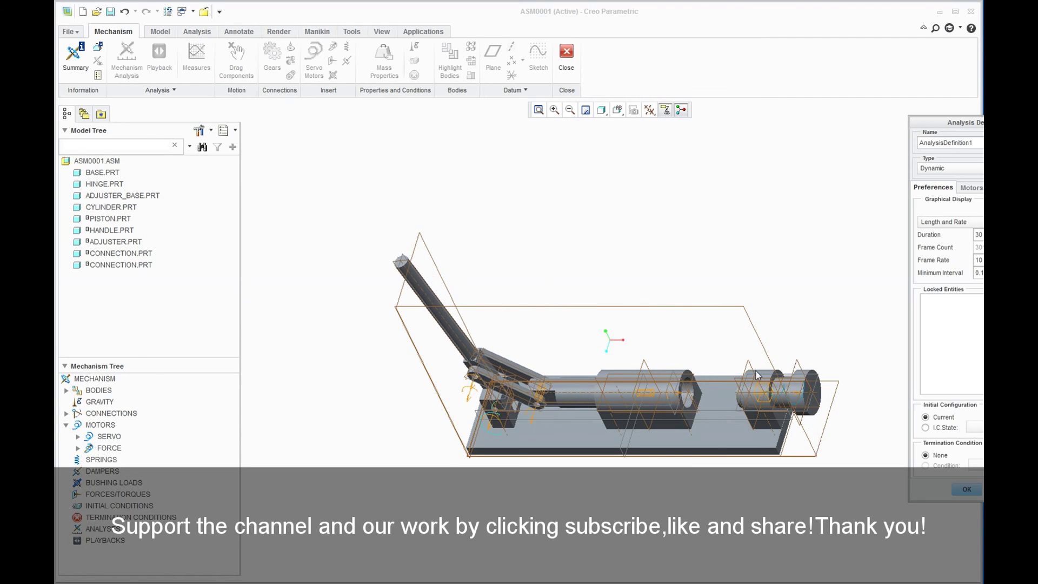
{"action": "left_click", "coordinate": [967, 489]}
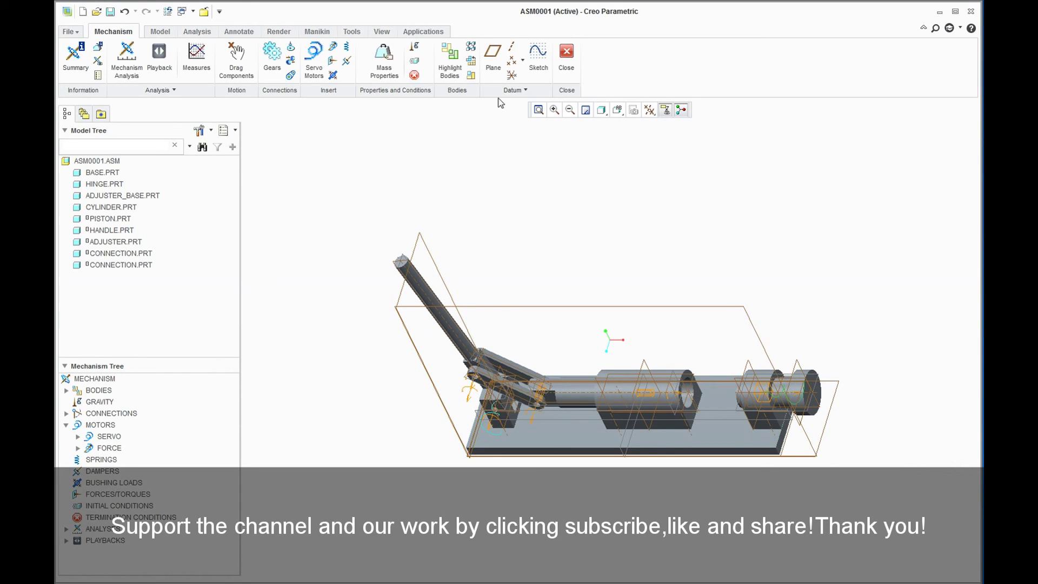
{"action": "left_click", "coordinate": [567, 52]}
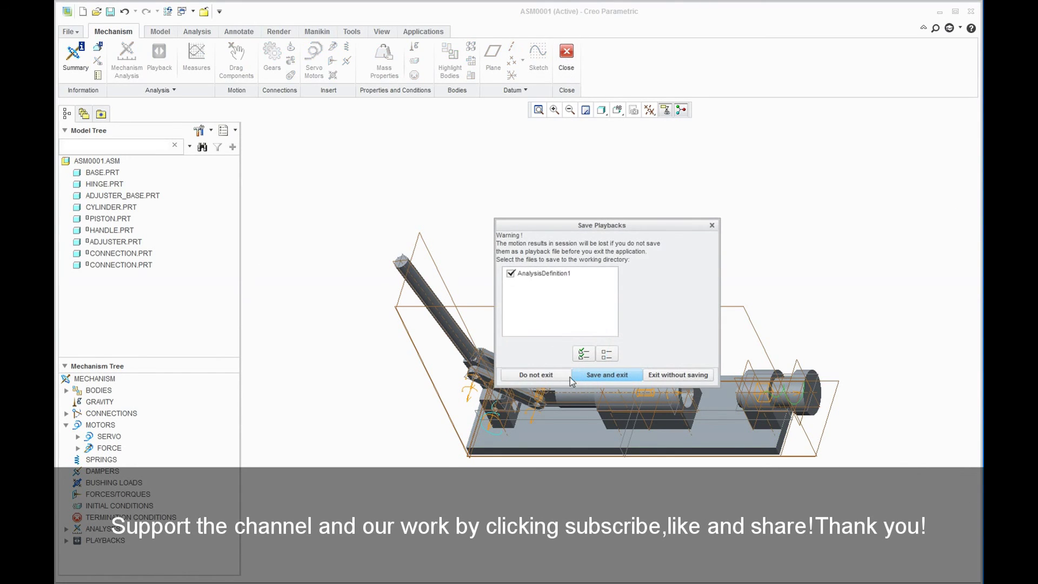
Step: Leave Mechanism without saving playbacks and reopen ADJUSTER.PRT's placement definition
{"action": "left_click", "coordinate": [550, 378]}
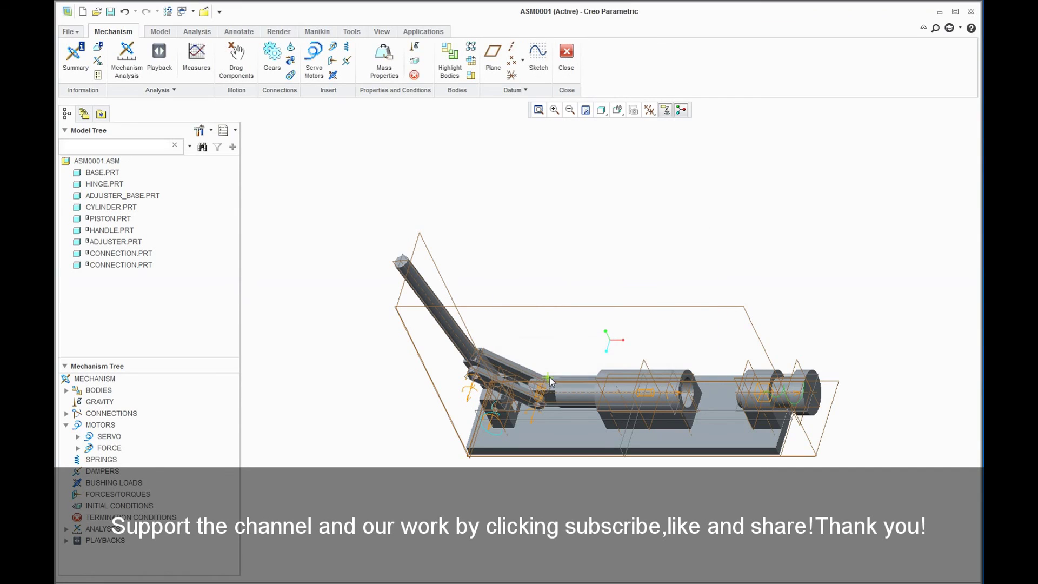
{"action": "left_click", "coordinate": [568, 58]}
{"action": "left_click", "coordinate": [683, 376]}
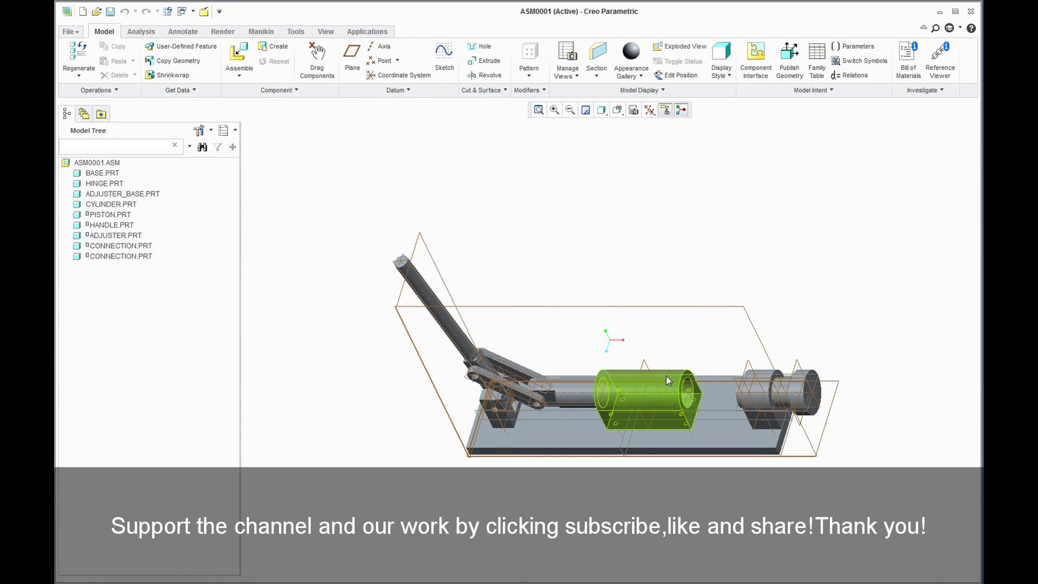
{"action": "left_click", "coordinate": [110, 239]}
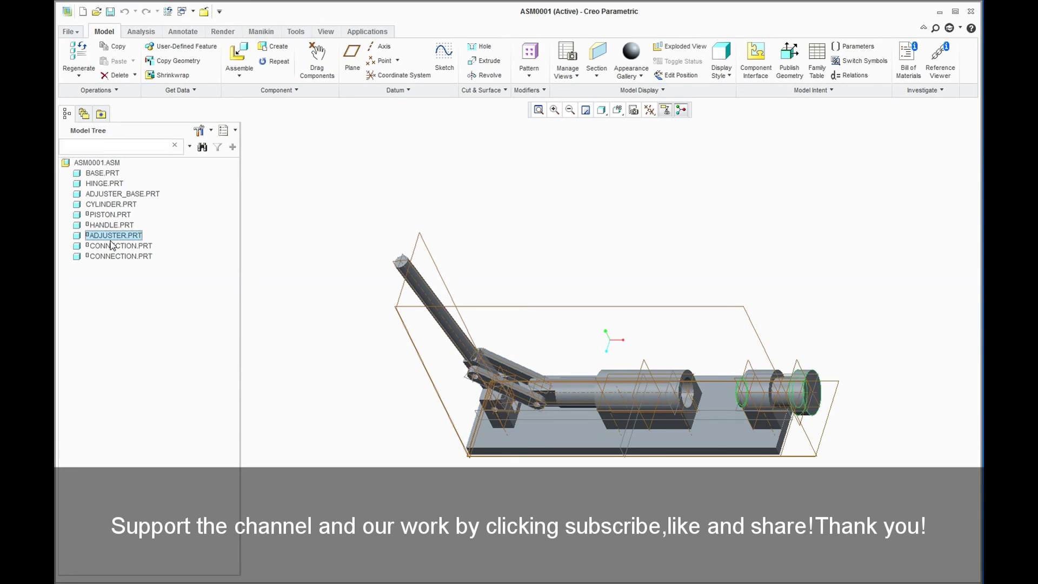
{"action": "right_click", "coordinate": [110, 239]}
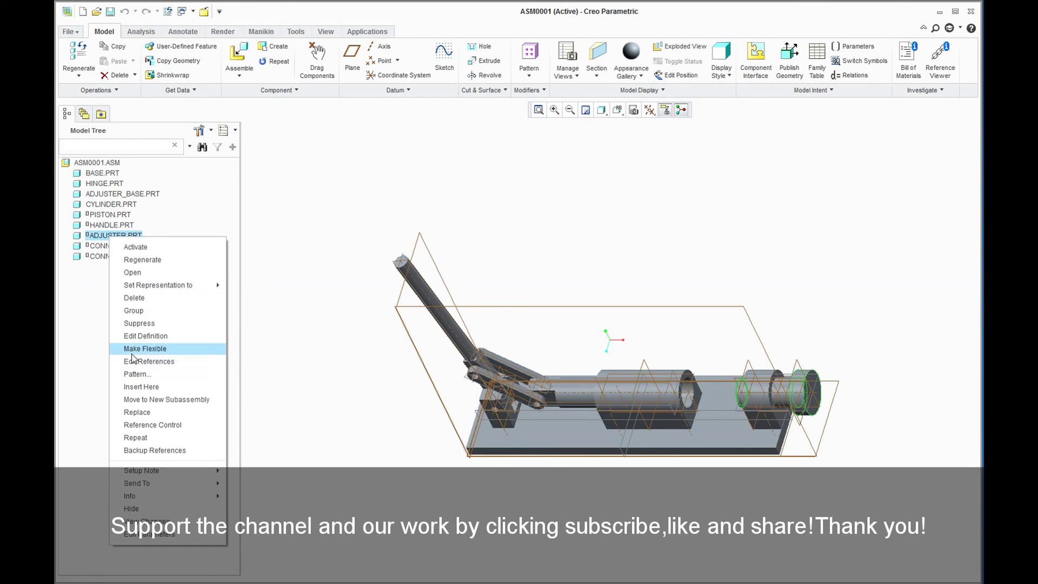
{"action": "left_click", "coordinate": [138, 335]}
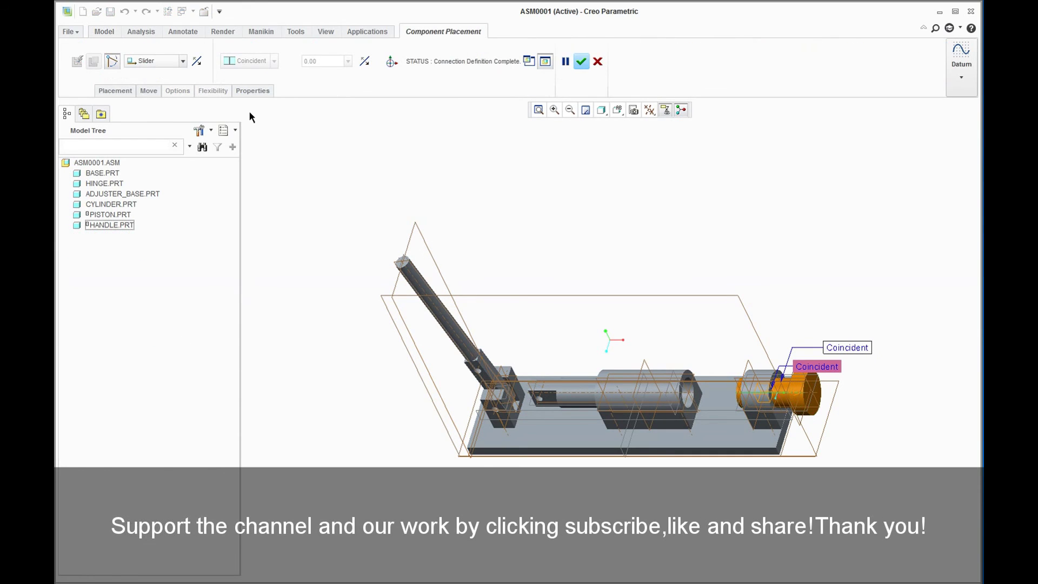
{"action": "left_click", "coordinate": [128, 90]}
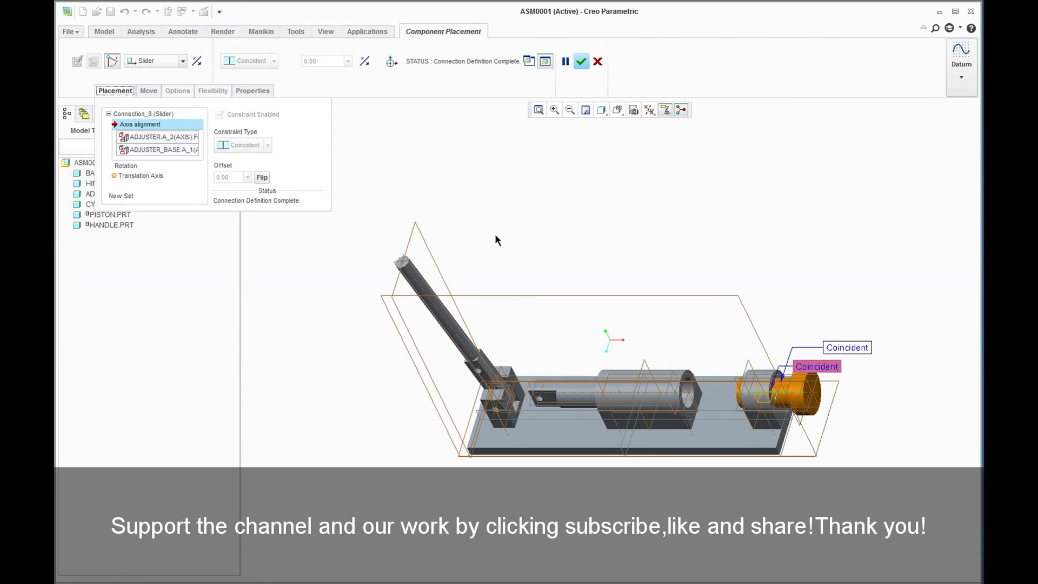
Step: Set an ADJUSTER_BASE ring face as the slider's translation-axis assembly zero reference
{"action": "middle_click_drag", "start_coordinate": [537, 246], "coordinate": [568, 232]}
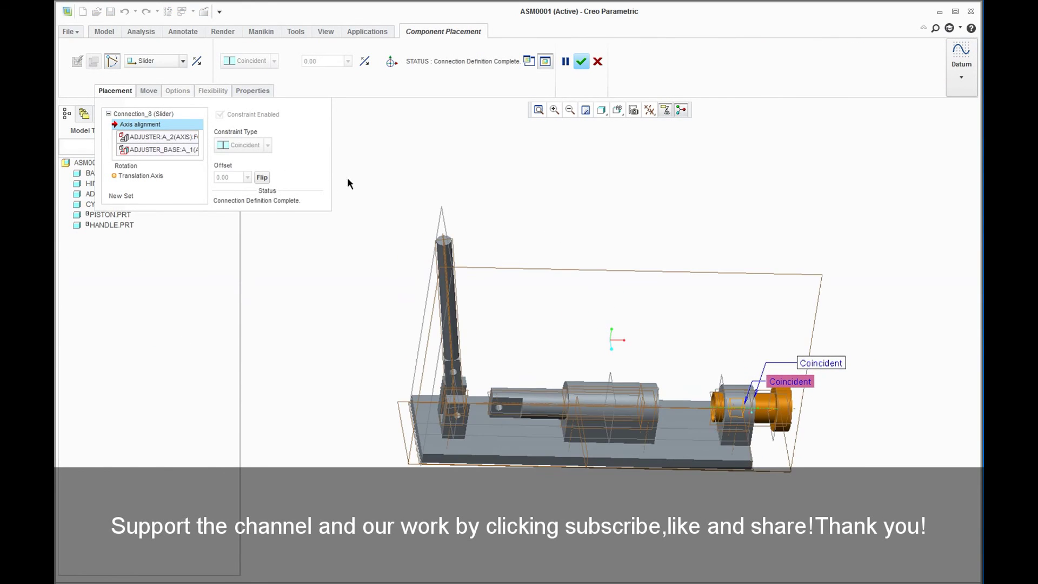
{"action": "left_click", "coordinate": [133, 176]}
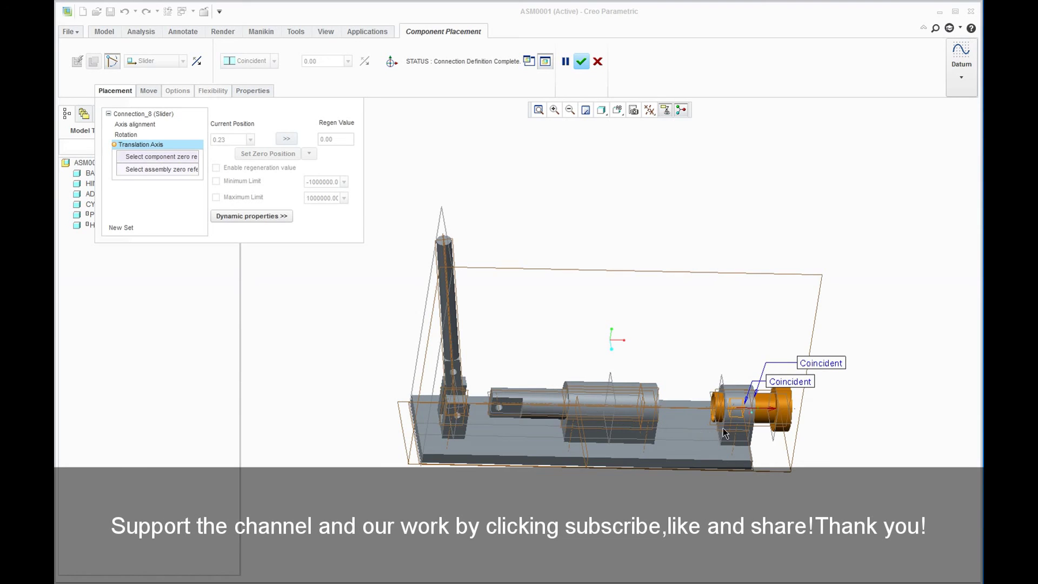
{"action": "middle_click_drag", "start_coordinate": [736, 452], "coordinate": [697, 430]}
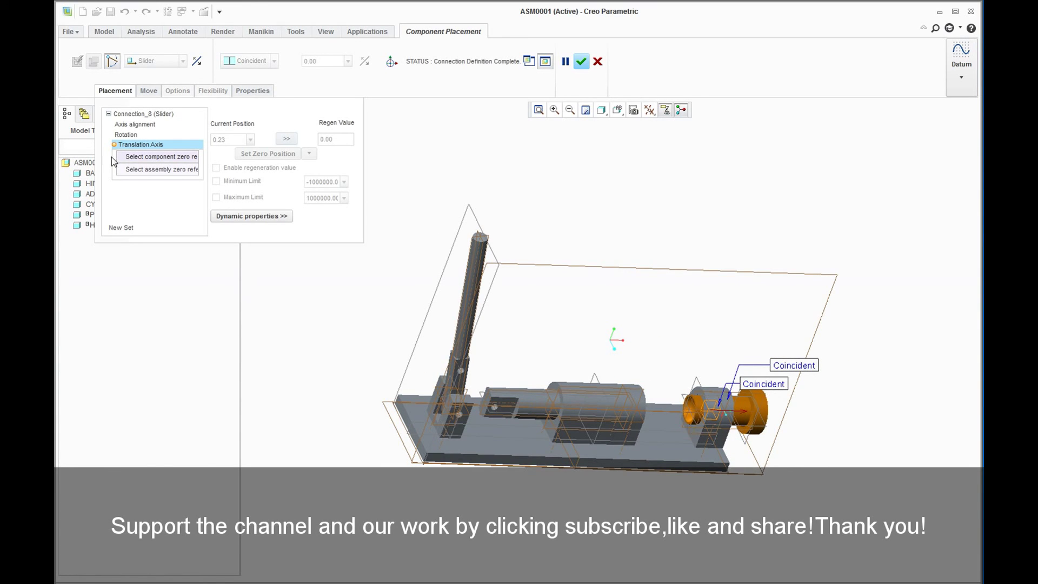
{"action": "left_click", "coordinate": [142, 171]}
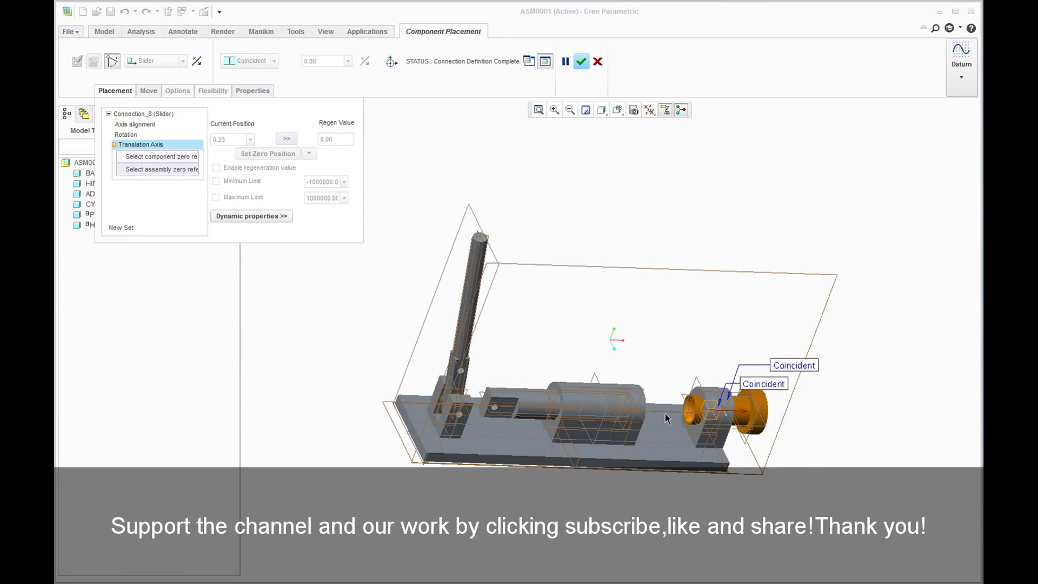
{"action": "left_click", "coordinate": [688, 424]}
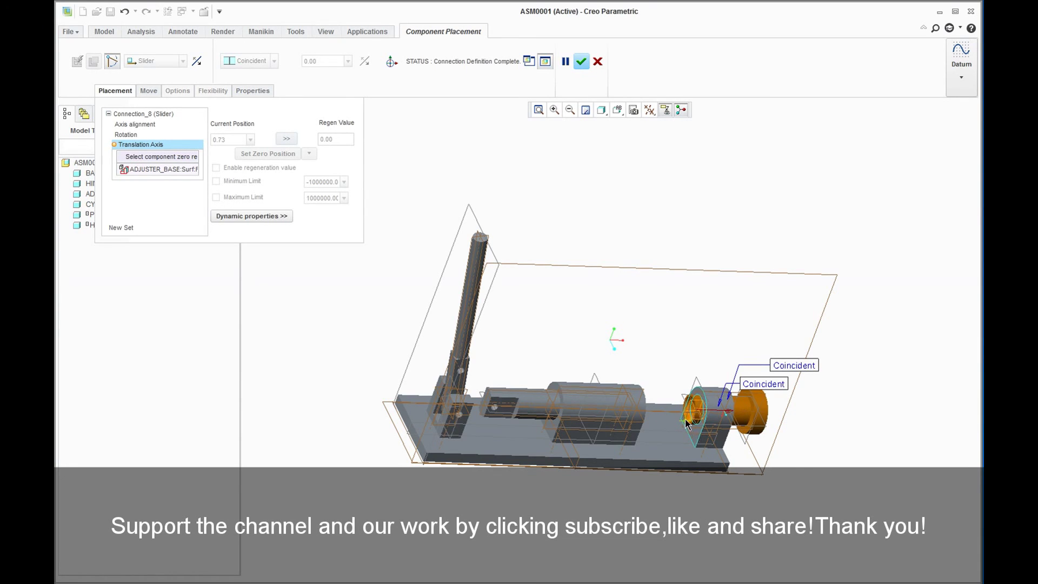
{"action": "scroll", "coordinate": [692, 423], "scroll_direction": "up", "scroll_amount": 3}
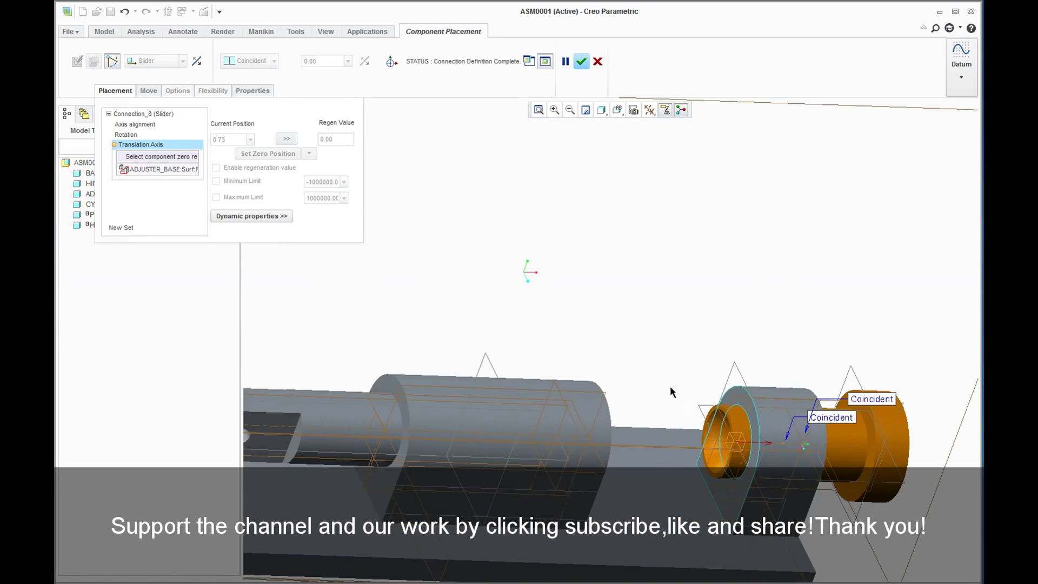
{"action": "scroll", "coordinate": [695, 421], "scroll_direction": "up", "scroll_amount": 2}
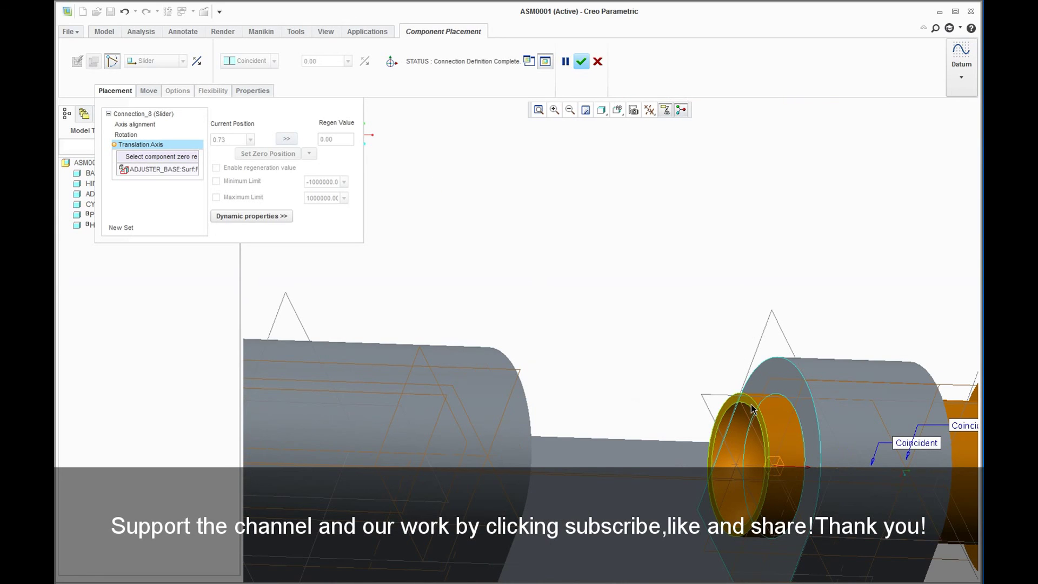
Step: Use the adjuster's ring face as the zero reference and set the current position to 0
{"action": "left_click", "coordinate": [753, 410]}
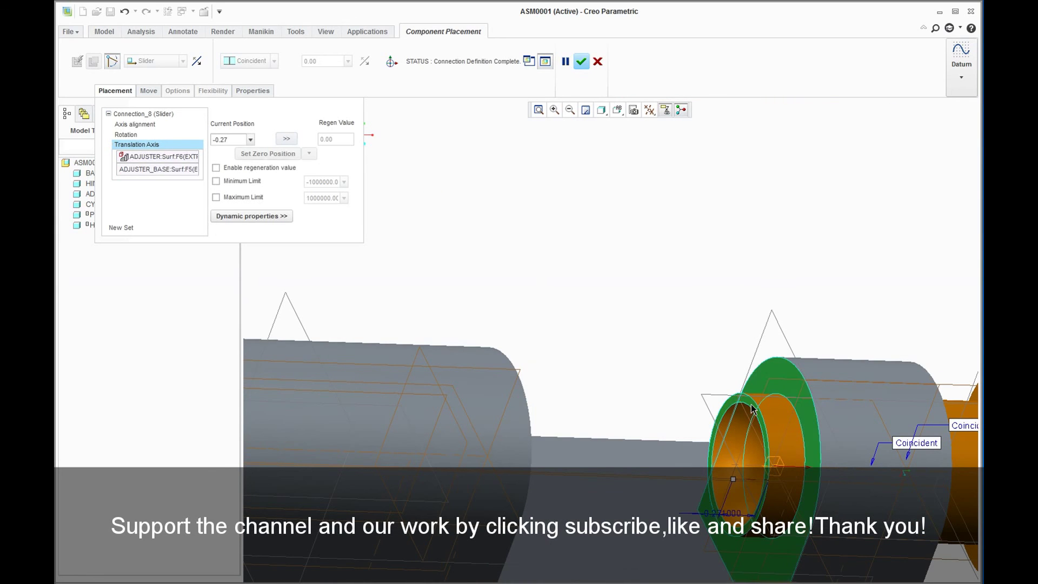
{"action": "double_click", "coordinate": [239, 141]}
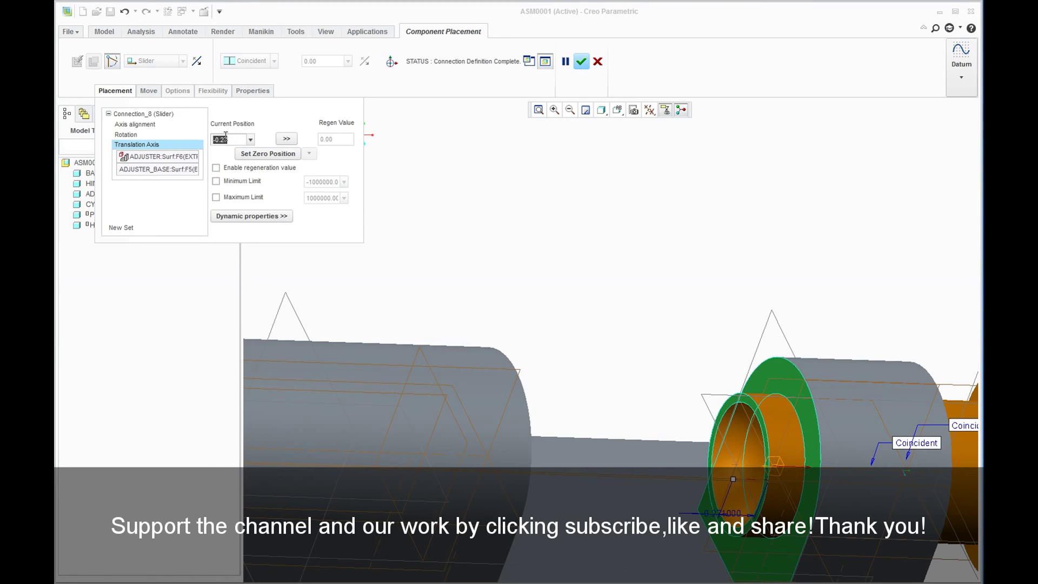
{"action": "type", "text": "0"}
{"action": "key", "text": "Return"}
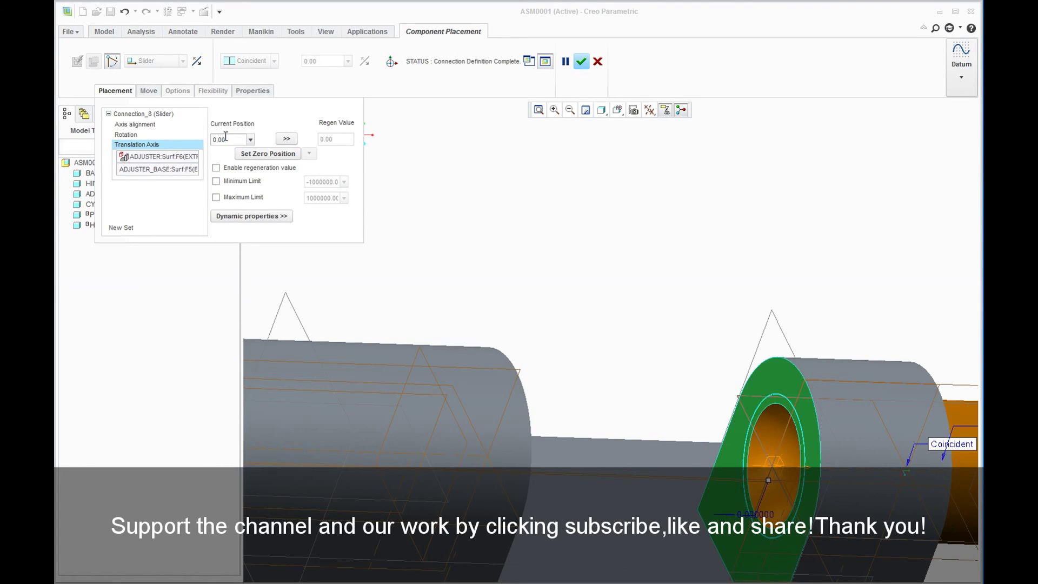
Step: Enable the slider's travel limits with minimum -1 and maximum 0
{"action": "left_click", "coordinate": [217, 168]}
{"action": "double_click", "coordinate": [321, 181]}
{"action": "type", "text": "0"}
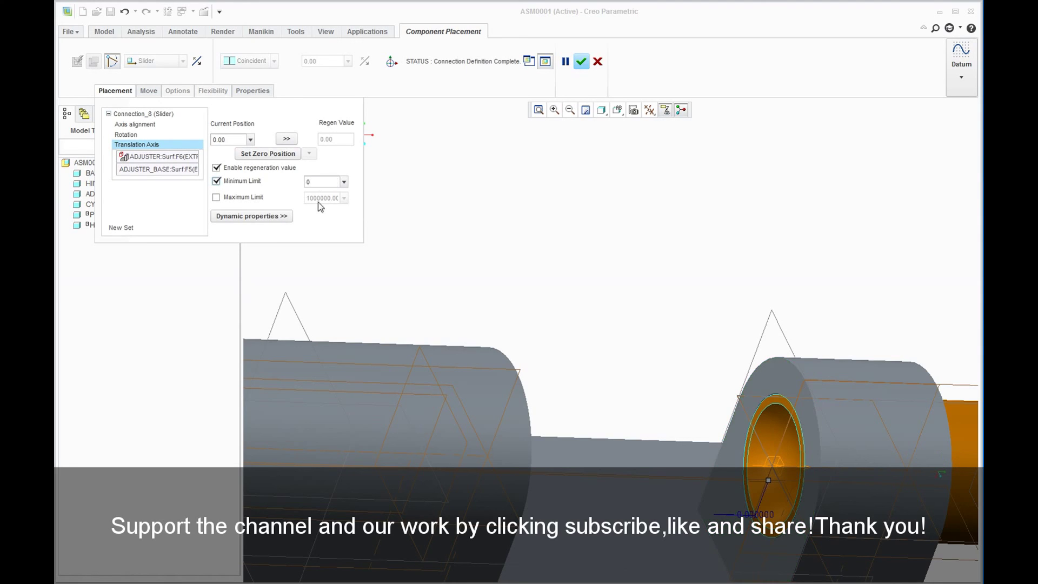
{"action": "left_click", "coordinate": [216, 197]}
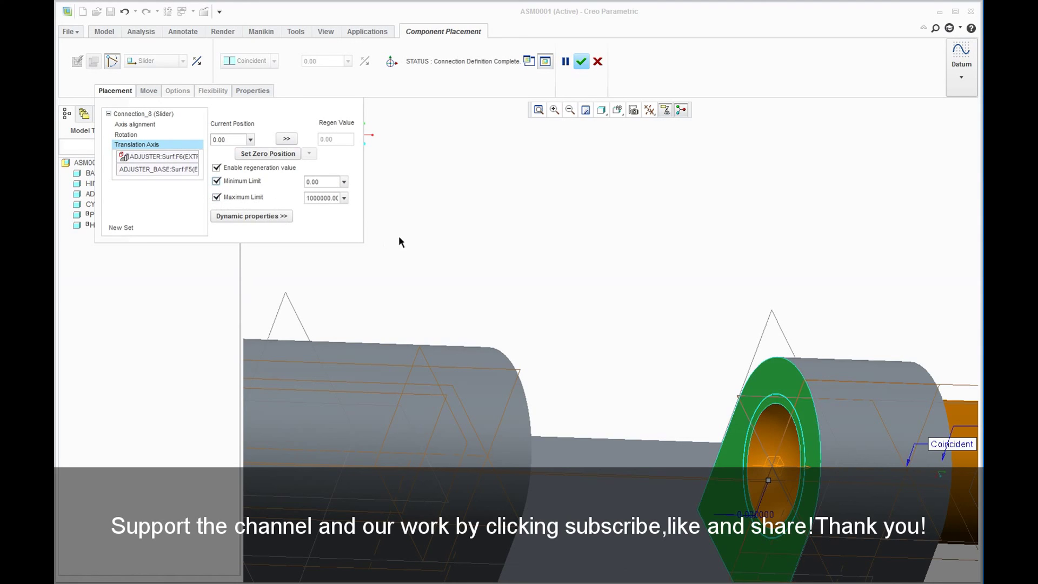
{"action": "double_click", "coordinate": [337, 199]}
{"action": "key", "text": "BackSpace"}
{"action": "type", "text": "-1"}
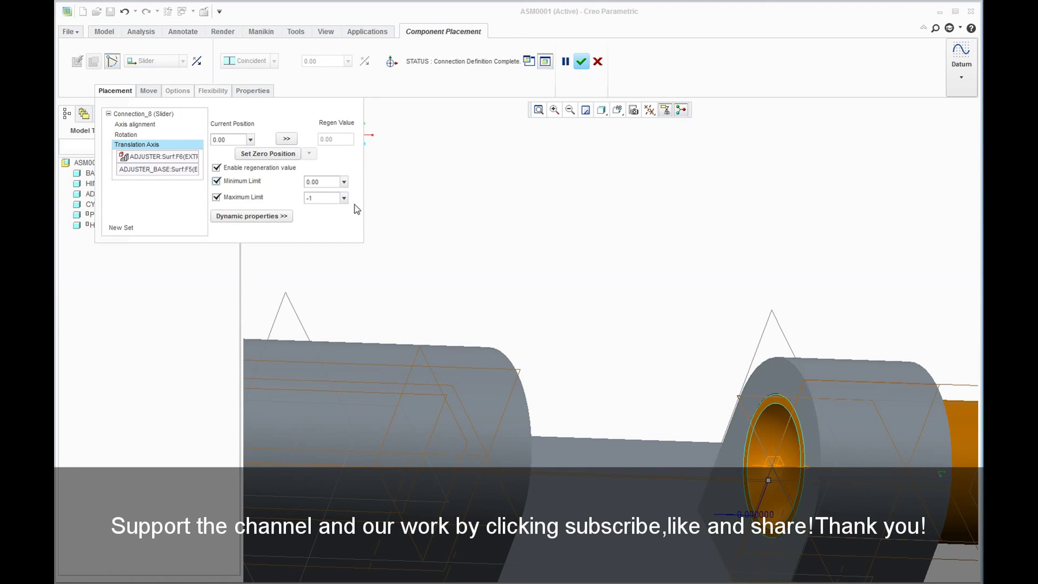
{"action": "key", "text": "Return"}
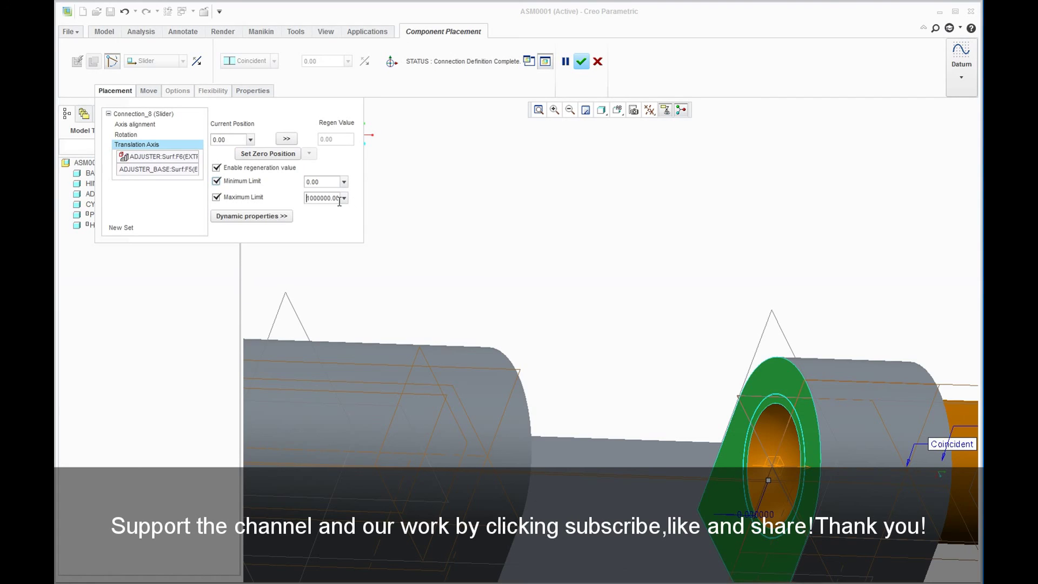
{"action": "double_click", "coordinate": [329, 182]}
{"action": "type", "text": "-1"}
{"action": "double_click", "coordinate": [322, 196]}
{"action": "type", "text": "0"}
{"action": "key", "text": "Return"}
Step: Set the current position as the zero position and temporarily disable regeneration value and limits
{"action": "double_click", "coordinate": [229, 138]}
{"action": "type", "text": "1"}
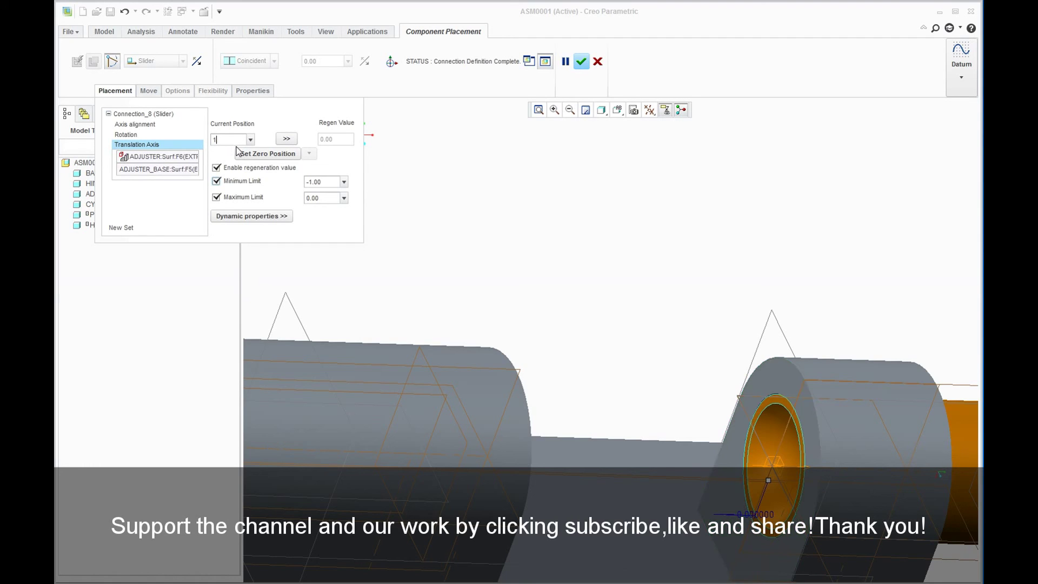
{"action": "left_click", "coordinate": [247, 156]}
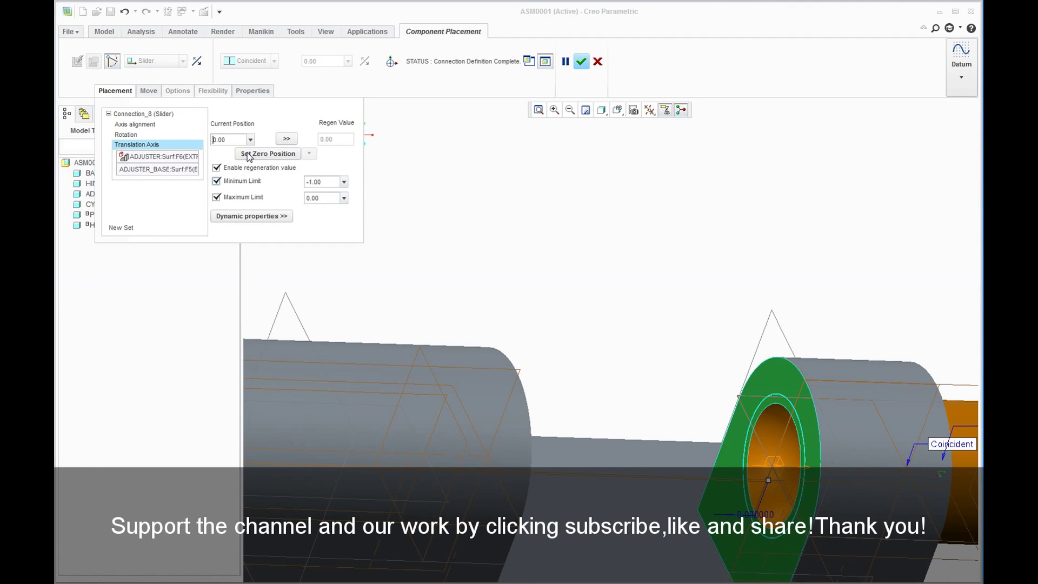
{"action": "left_click", "coordinate": [216, 167]}
{"action": "left_click", "coordinate": [215, 181]}
Step: Test the slider by moving it to position 1.00 and back to 0.00
{"action": "left_click", "coordinate": [230, 139]}
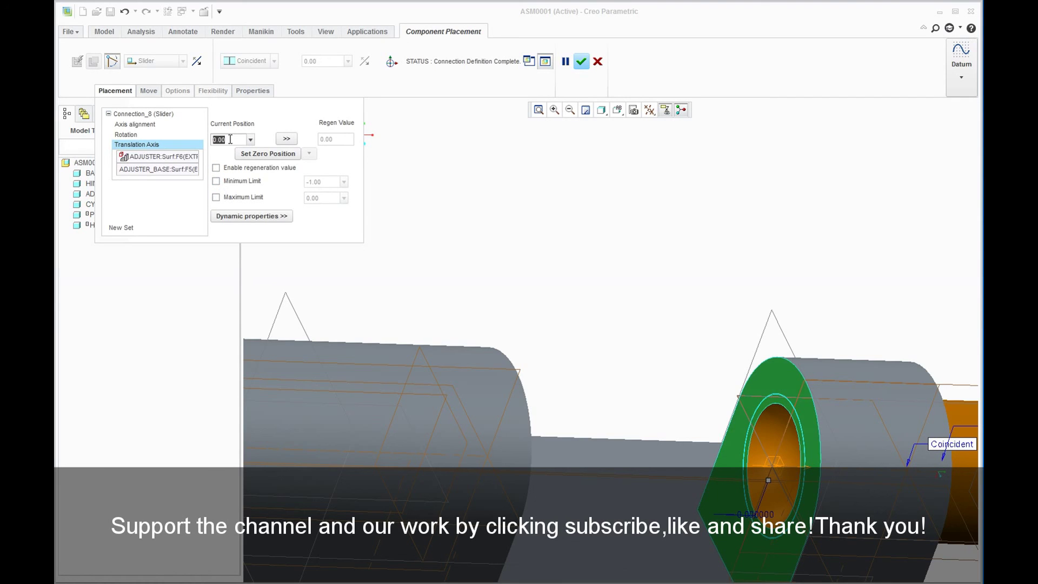
{"action": "type", "text": "1"}
{"action": "key", "text": "Return"}
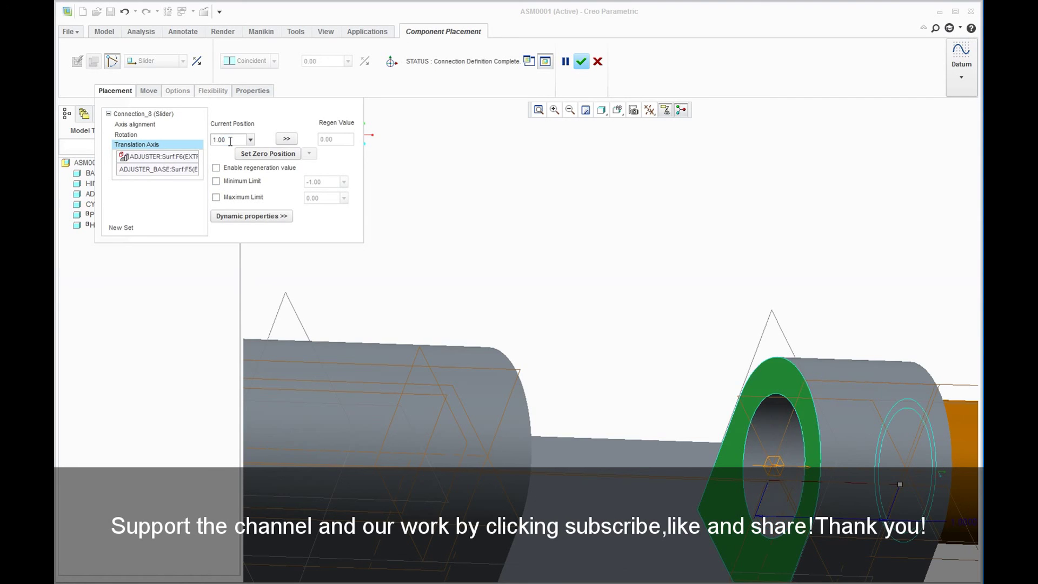
{"action": "left_click", "coordinate": [211, 141]}
{"action": "type", "text": "0"}
{"action": "key", "text": "Return"}
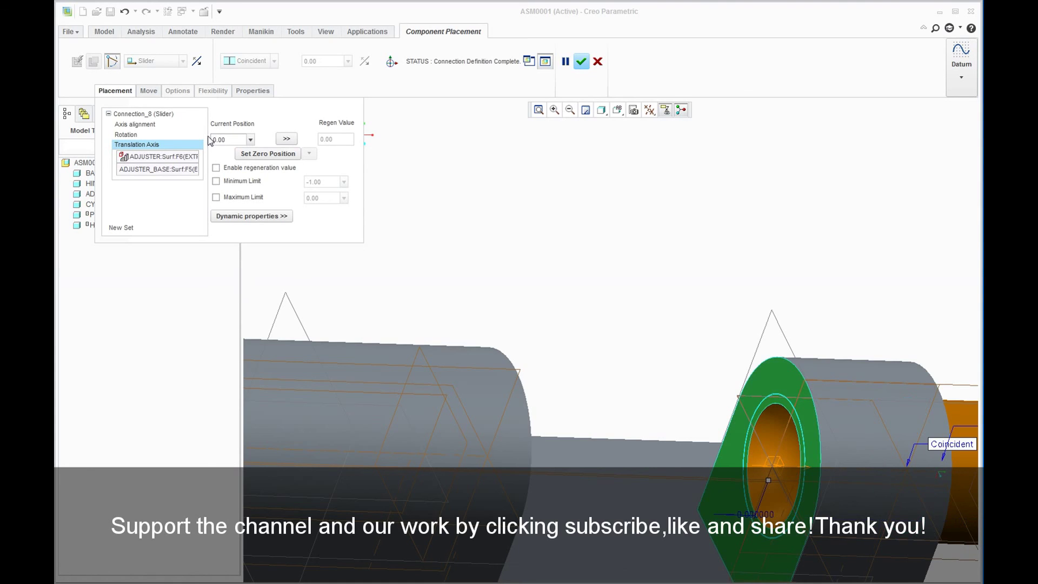
Step: Re-enable the regeneration value and min/max limits, then confirm the adjuster's slider placement
{"action": "left_click", "coordinate": [217, 169]}
{"action": "left_click", "coordinate": [217, 197]}
{"action": "left_click", "coordinate": [115, 90]}
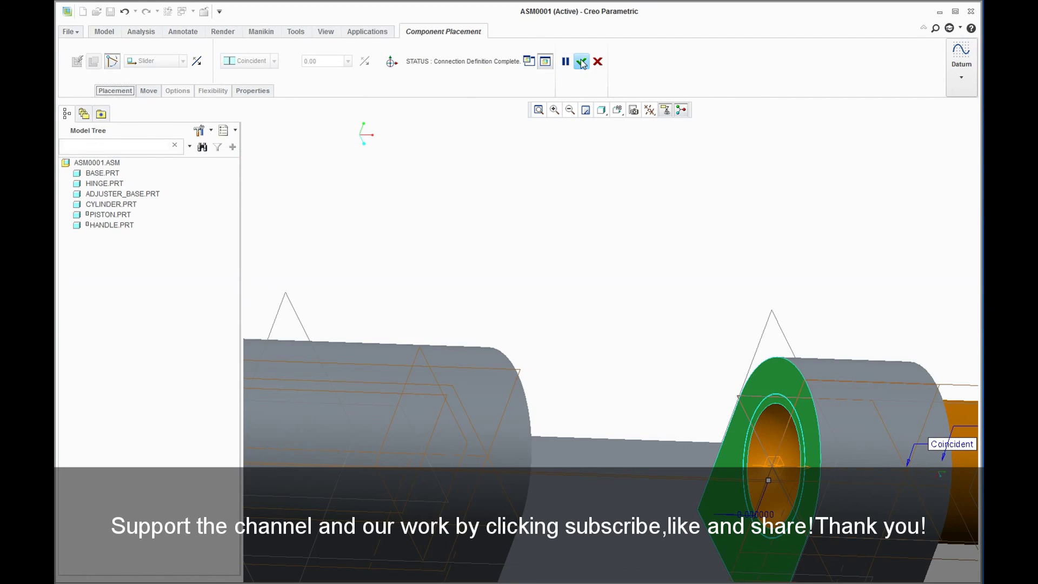
{"action": "left_click", "coordinate": [581, 61]}
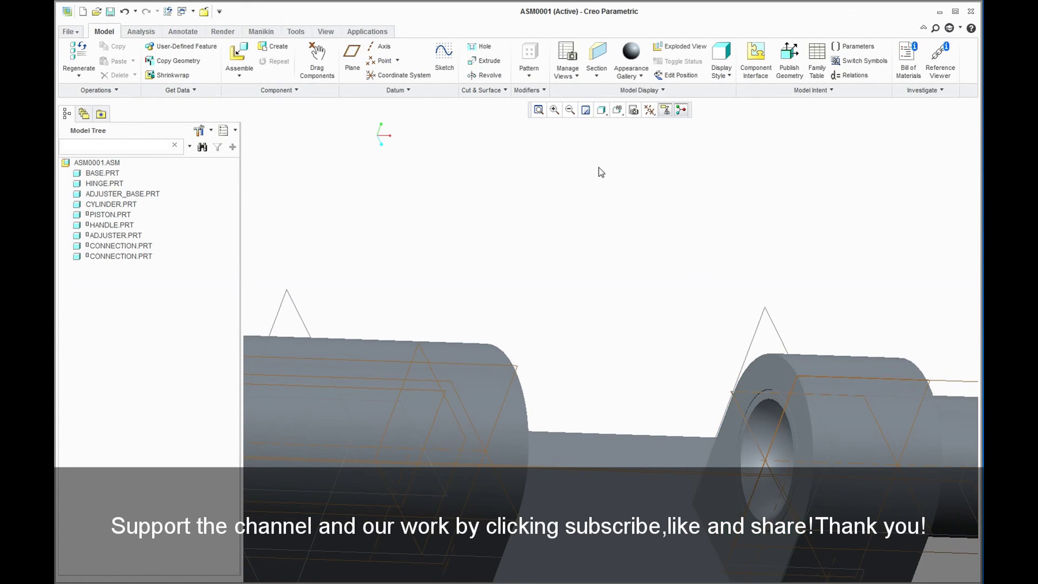
Step: Show the assembly in standard orientation and enter the Mechanism application
{"action": "left_click", "coordinate": [617, 110]}
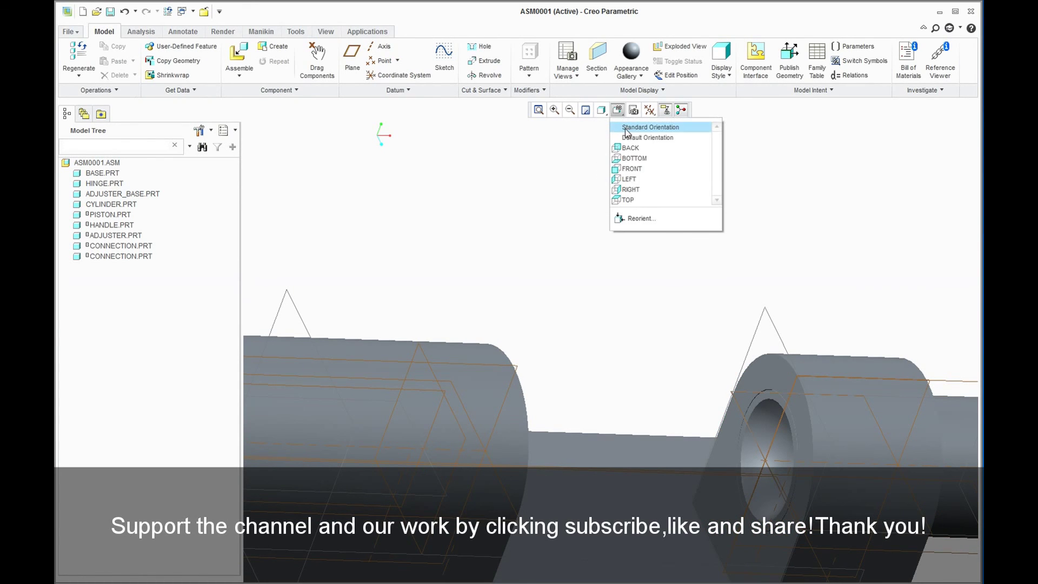
{"action": "left_click", "coordinate": [628, 128]}
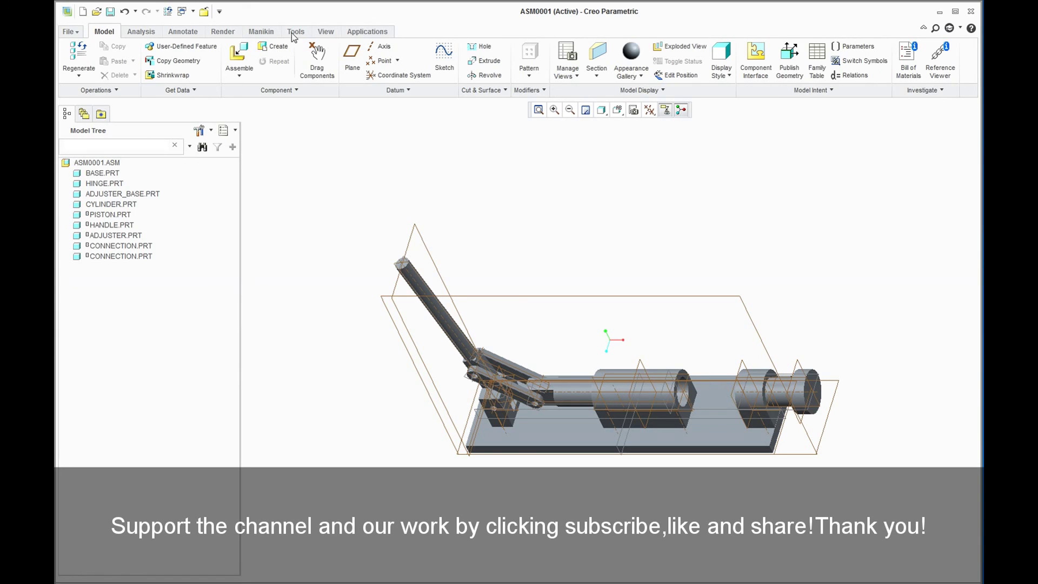
{"action": "left_click", "coordinate": [352, 33]}
{"action": "left_click", "coordinate": [228, 55]}
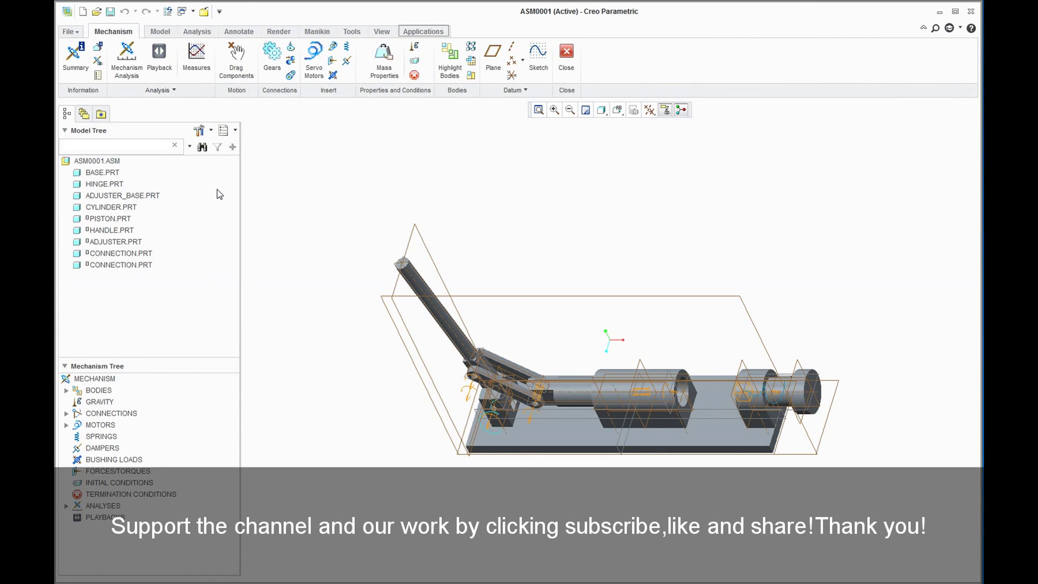
{"action": "left_click", "coordinate": [69, 429]}
{"action": "left_click", "coordinate": [67, 425]}
{"action": "left_click", "coordinate": [66, 425]}
Step: Create a new mechanism analysis with a 30-second end time and run it
{"action": "left_click", "coordinate": [129, 59]}
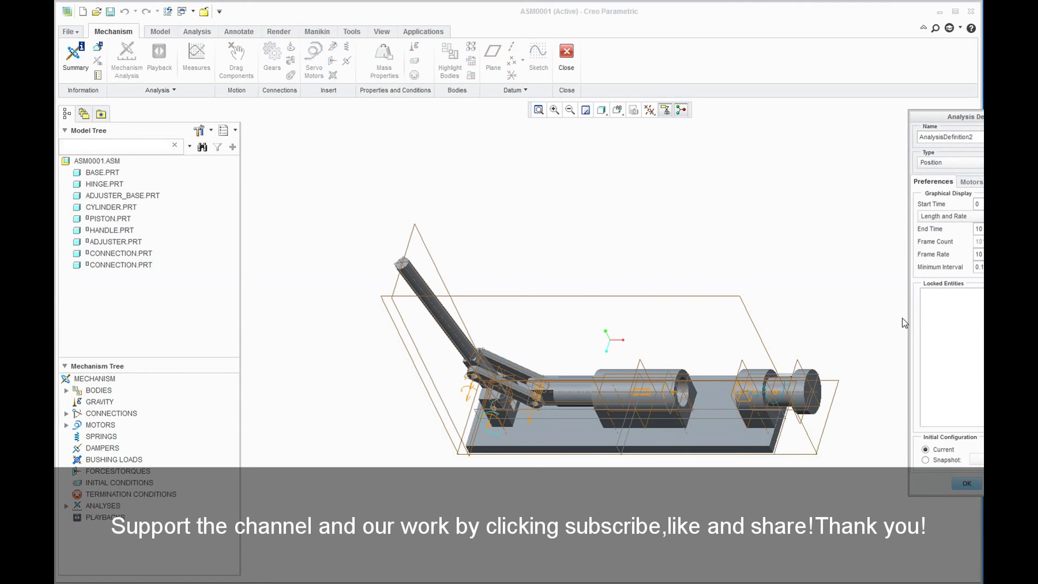
{"action": "left_click_drag", "start_coordinate": [945, 118], "coordinate": [848, 118]}
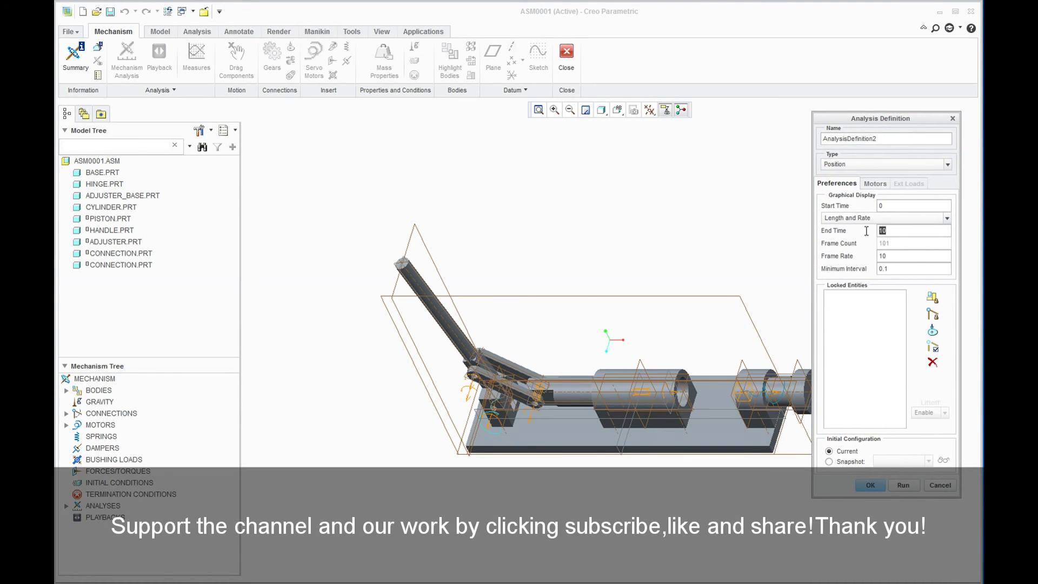
{"action": "type", "text": "30"}
{"action": "left_click", "coordinate": [907, 485]}
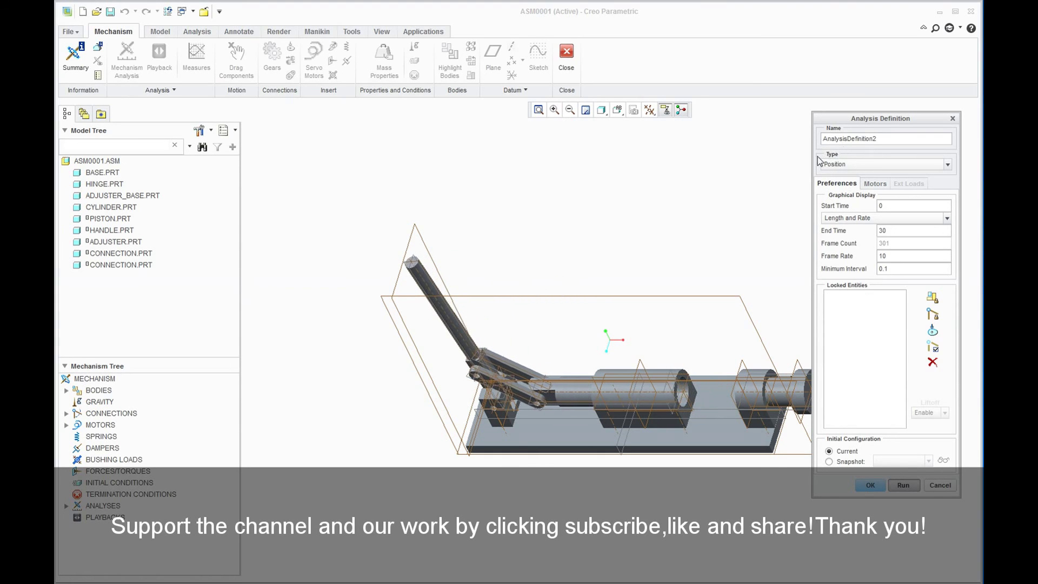
Step: Change the analysis type to Dynamic, rerun it overwriting the old results, and accept the definition
{"action": "left_click", "coordinate": [855, 162]}
{"action": "left_click", "coordinate": [845, 194]}
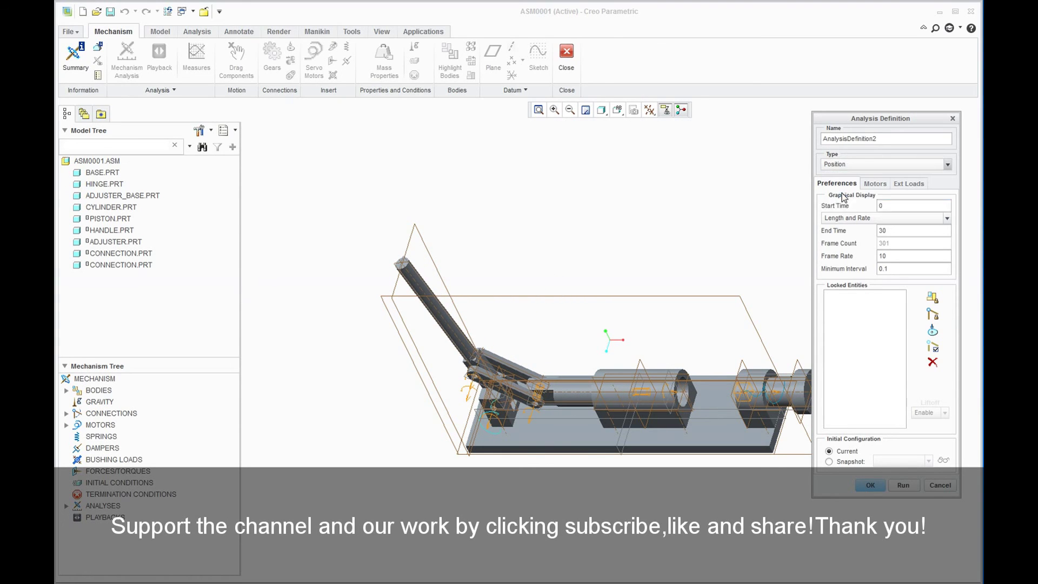
{"action": "left_click", "coordinate": [902, 528]}
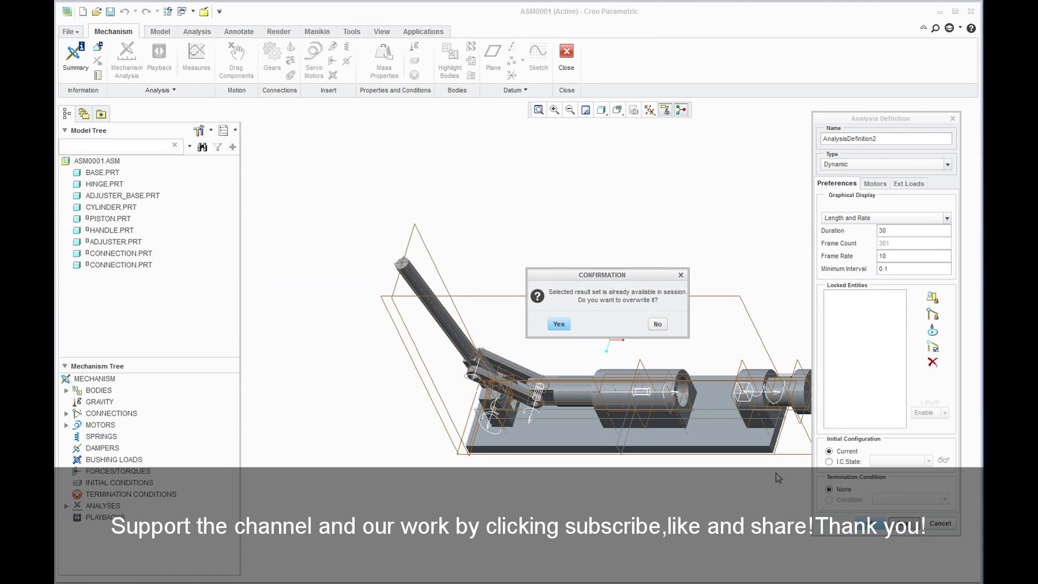
{"action": "left_click", "coordinate": [559, 324]}
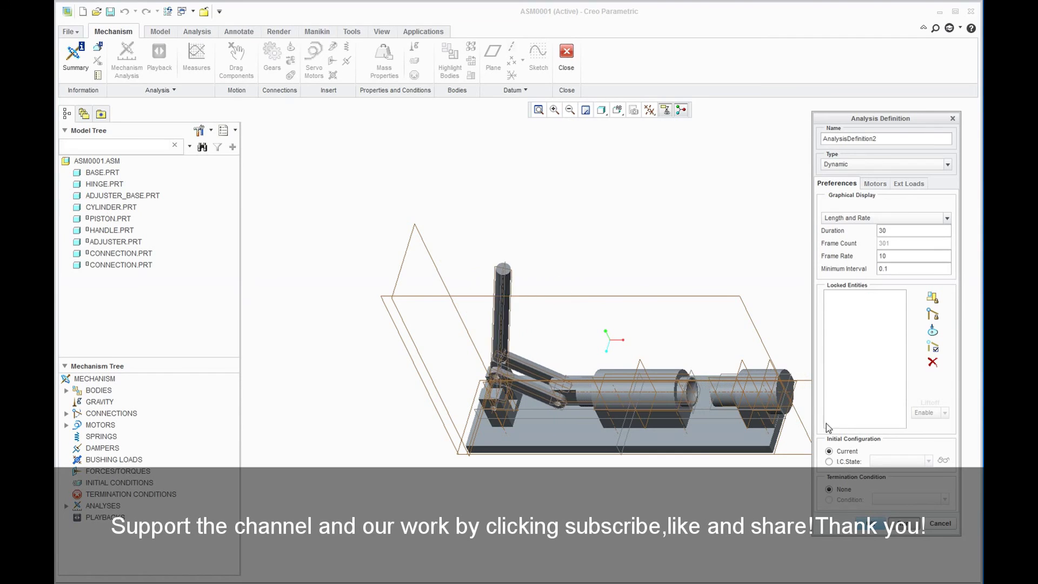
{"action": "left_click", "coordinate": [878, 522]}
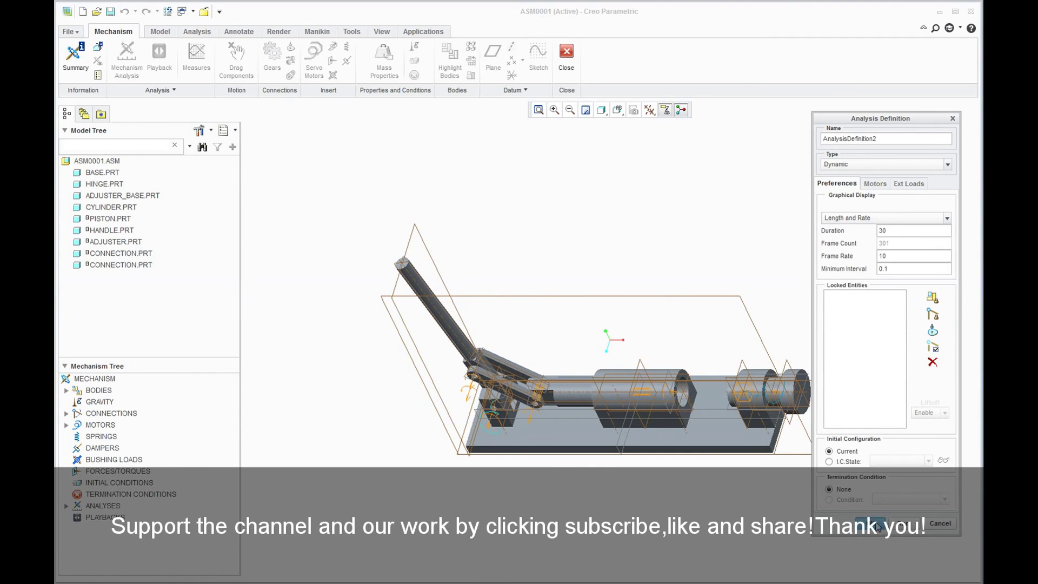
Step: Attempt to save the assembly, accept the not-regenerated warning, and regenerate it
{"action": "left_click", "coordinate": [110, 11]}
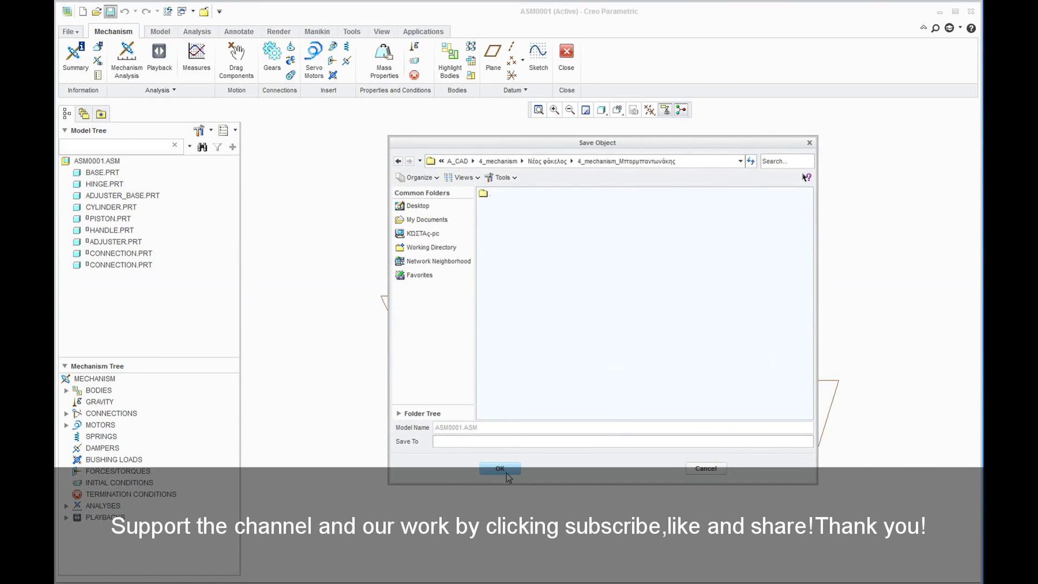
{"action": "left_click", "coordinate": [500, 469]}
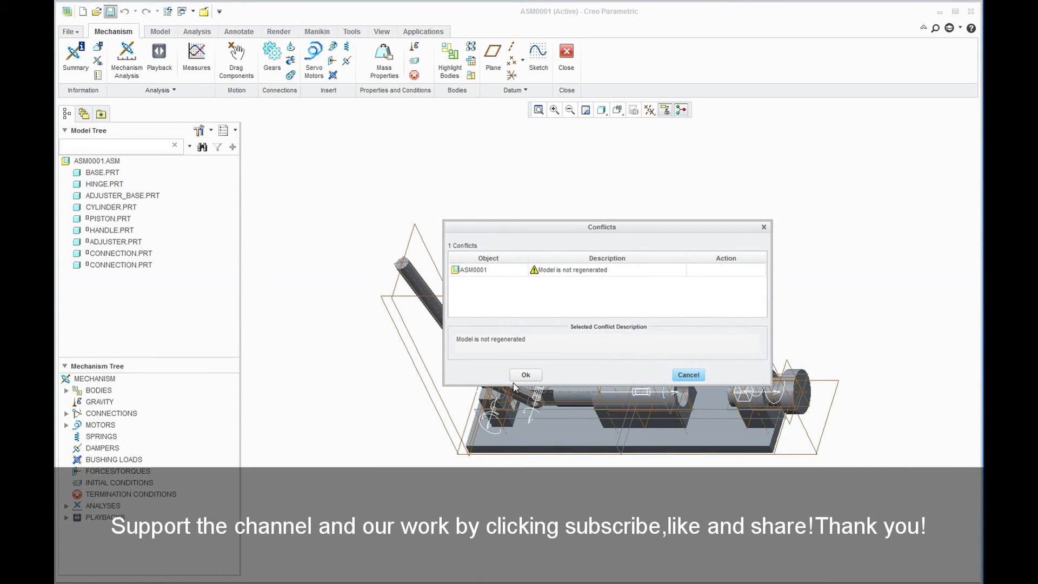
{"action": "left_click", "coordinate": [524, 374]}
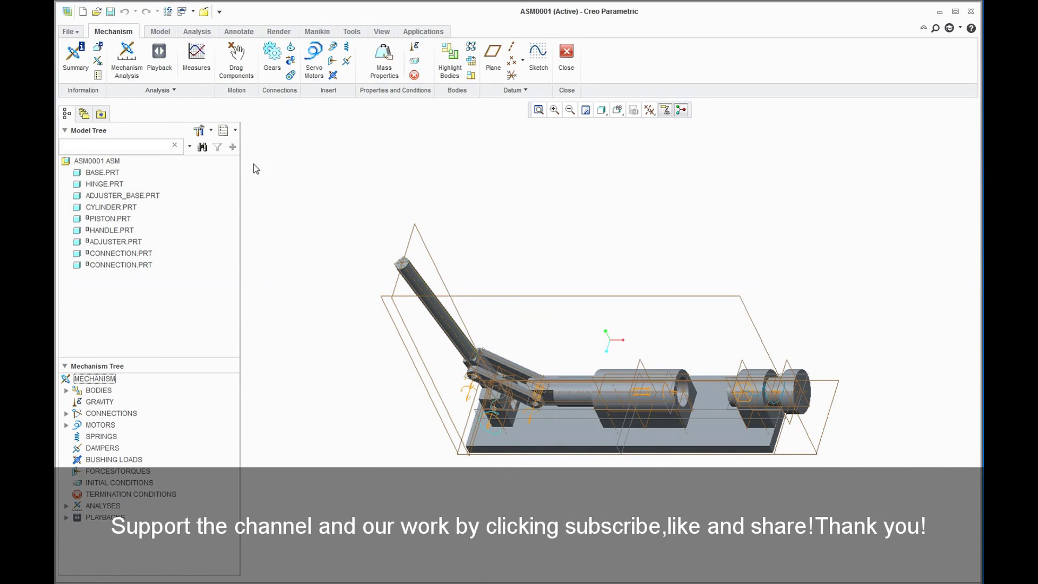
{"action": "left_click", "coordinate": [159, 31]}
{"action": "left_click", "coordinate": [77, 54]}
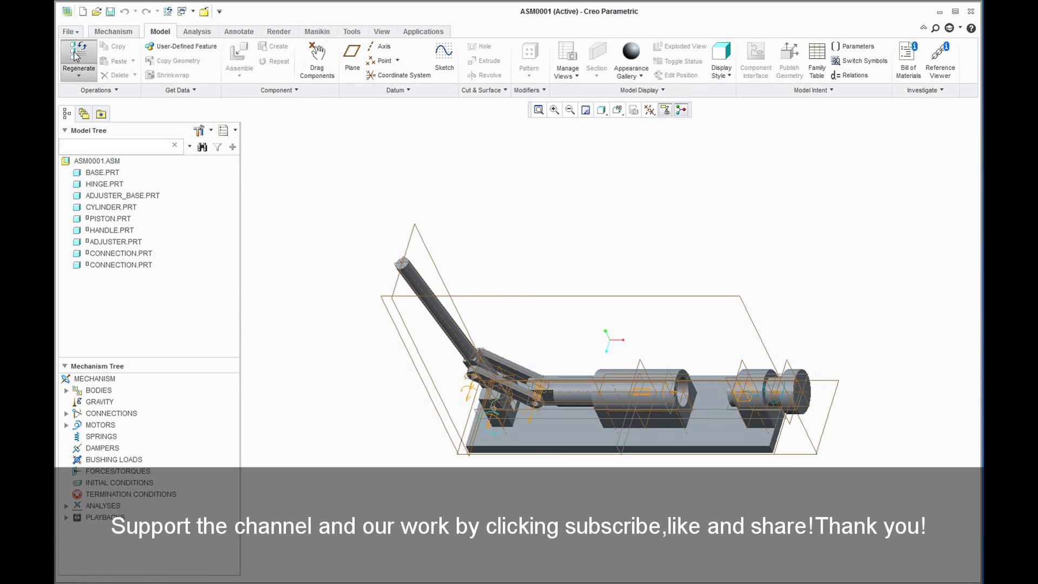
Step: Save ASM0001.ASM and leave Mechanism, keeping the analysis playback
{"action": "left_click", "coordinate": [114, 32]}
{"action": "left_click", "coordinate": [111, 12]}
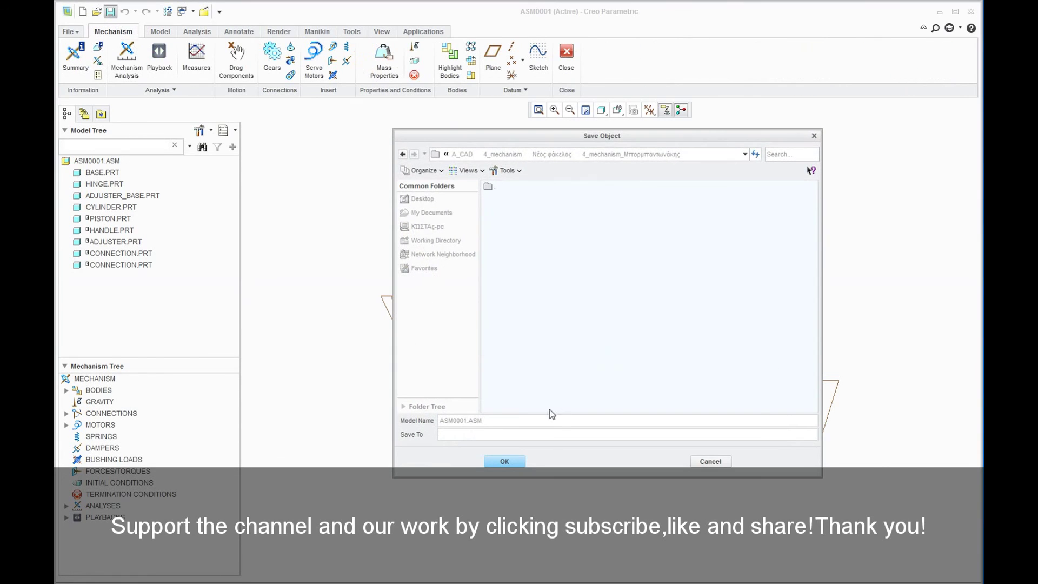
{"action": "left_click", "coordinate": [505, 461]}
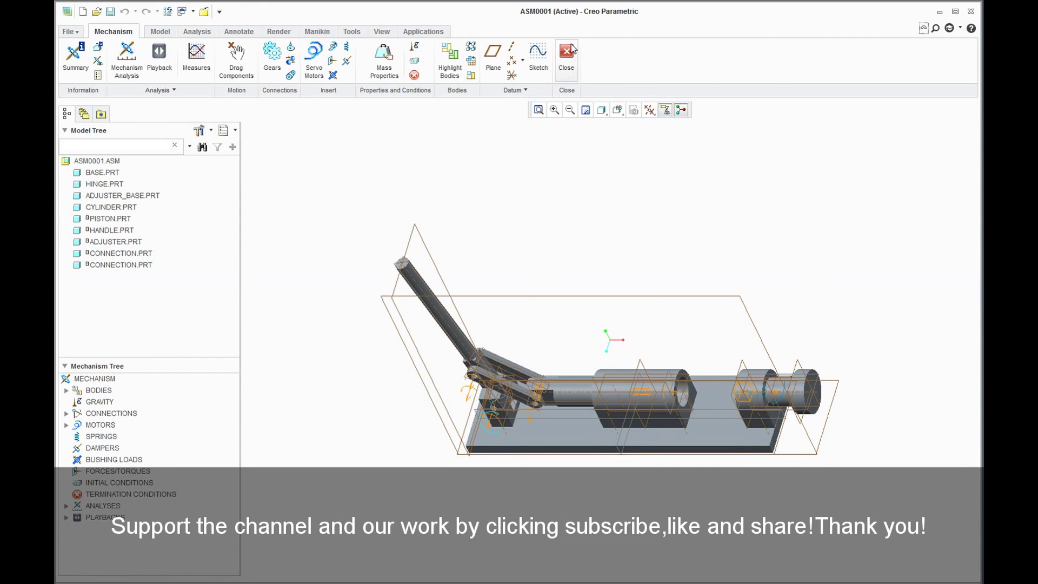
{"action": "left_click", "coordinate": [567, 52]}
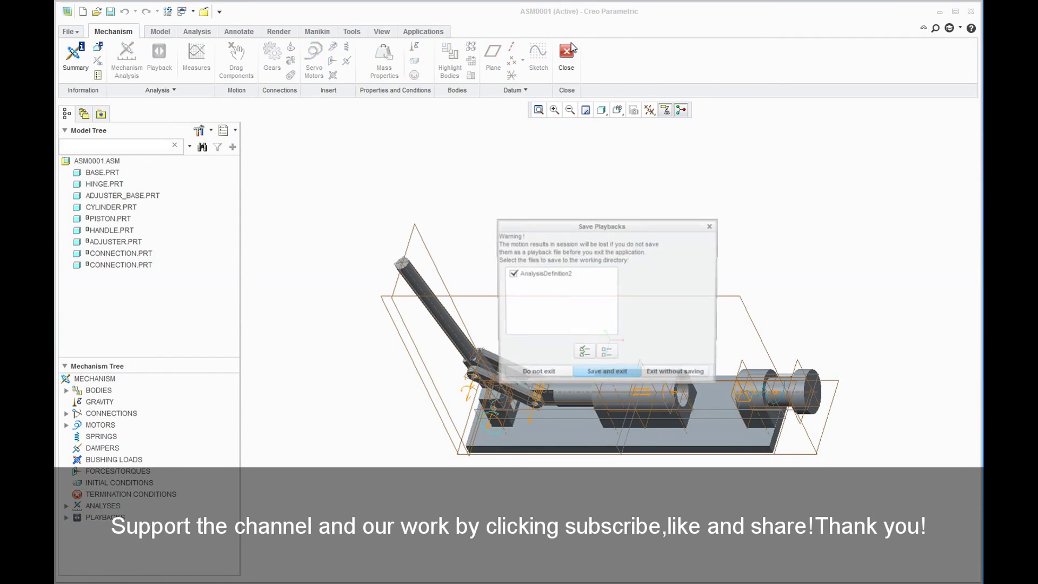
{"action": "left_click", "coordinate": [609, 381]}
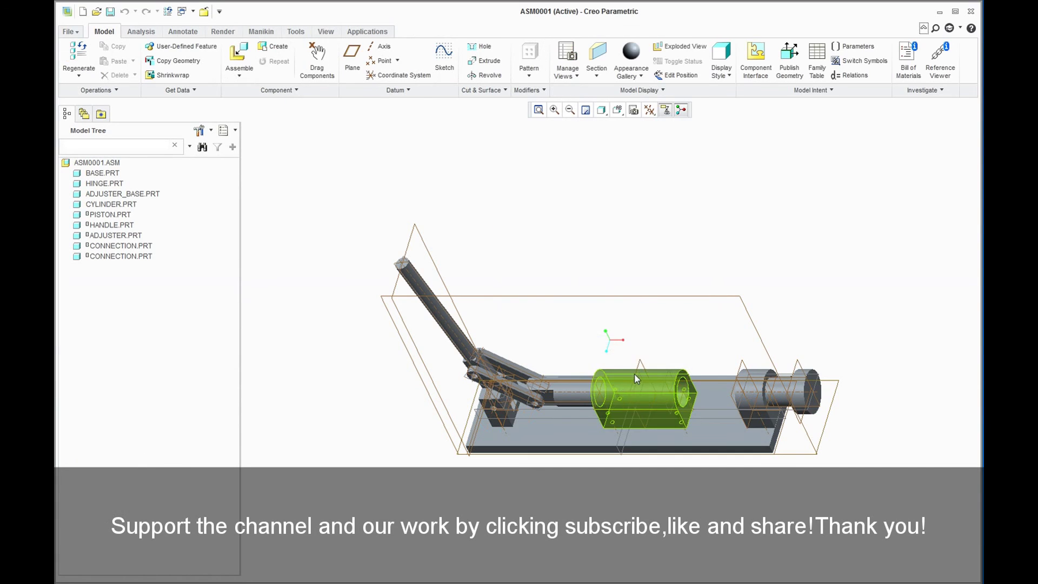